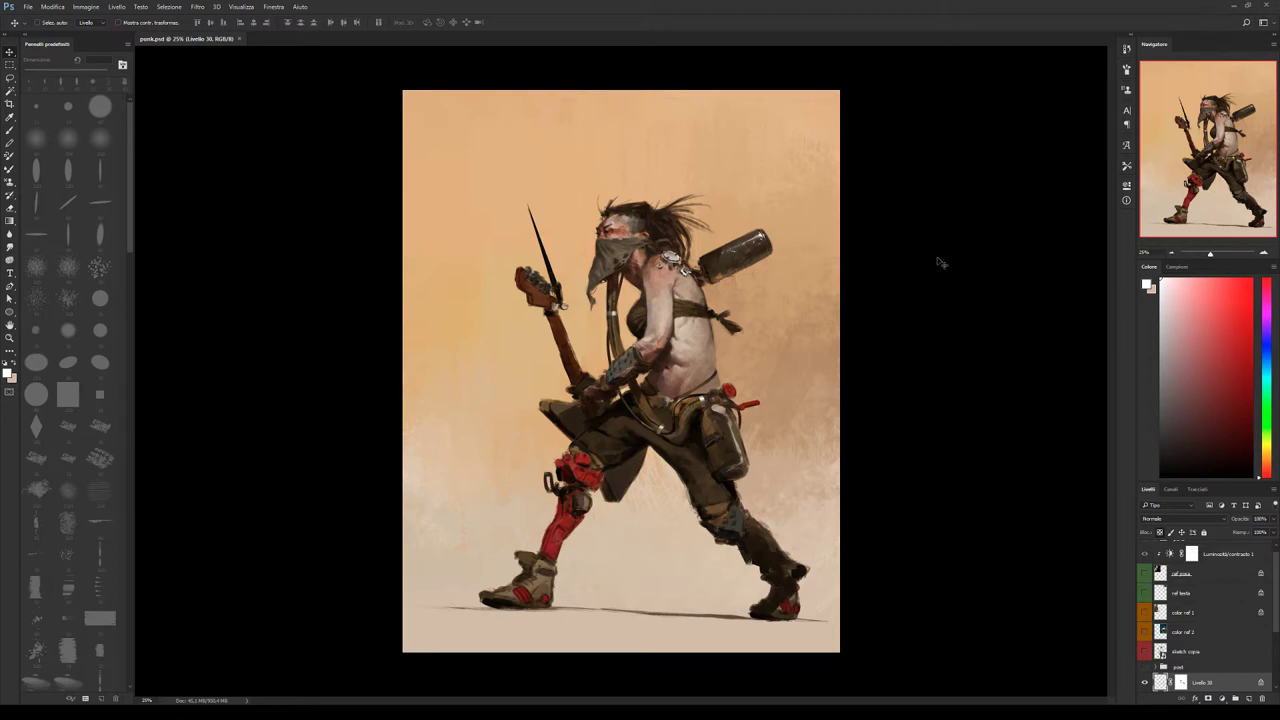
Compare the Livello 30 and 31 highlight layers, then add a new layer above Livelli.
{"action": "left_click", "coordinate": [1145, 681]}
{"action": "scroll", "coordinate": [1275, 625], "scroll_direction": "down", "scroll_amount": 2}
{"action": "left_click", "coordinate": [1146, 624]}
{"action": "left_click", "coordinate": [1147, 641]}
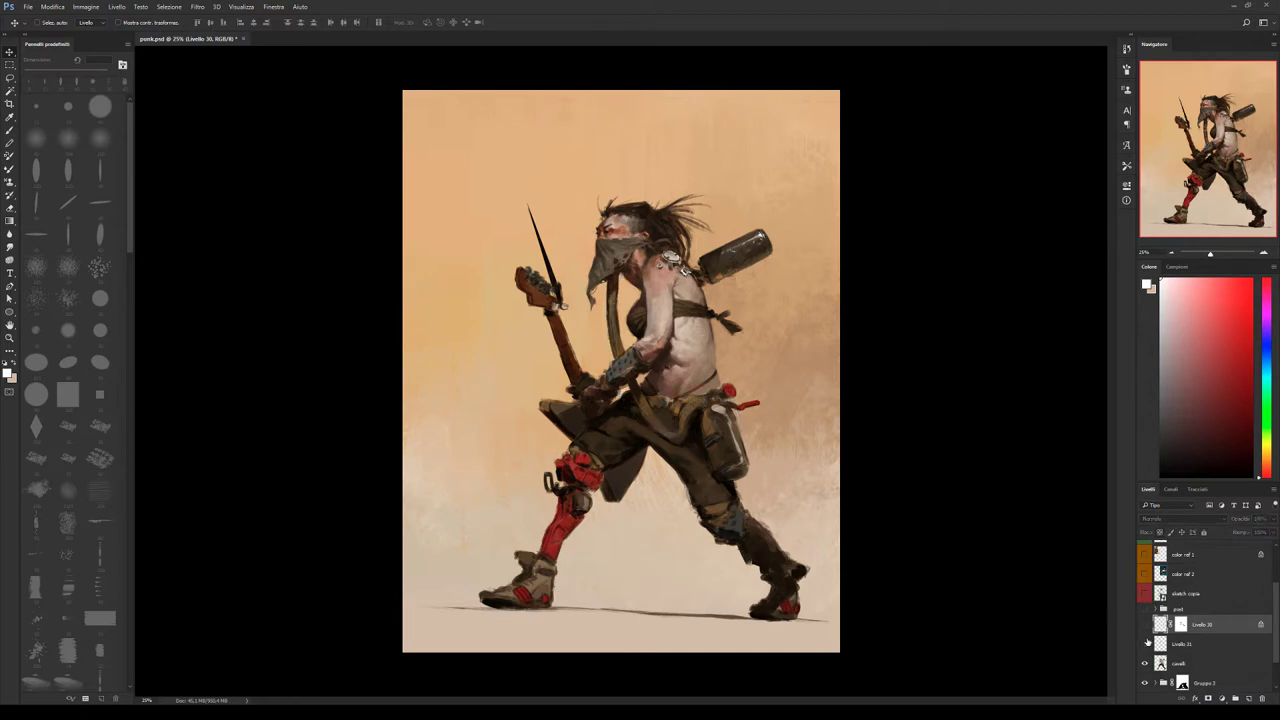
{"action": "left_click", "coordinate": [1146, 642]}
{"action": "left_click", "coordinate": [1146, 643]}
{"action": "left_click", "coordinate": [1185, 662]}
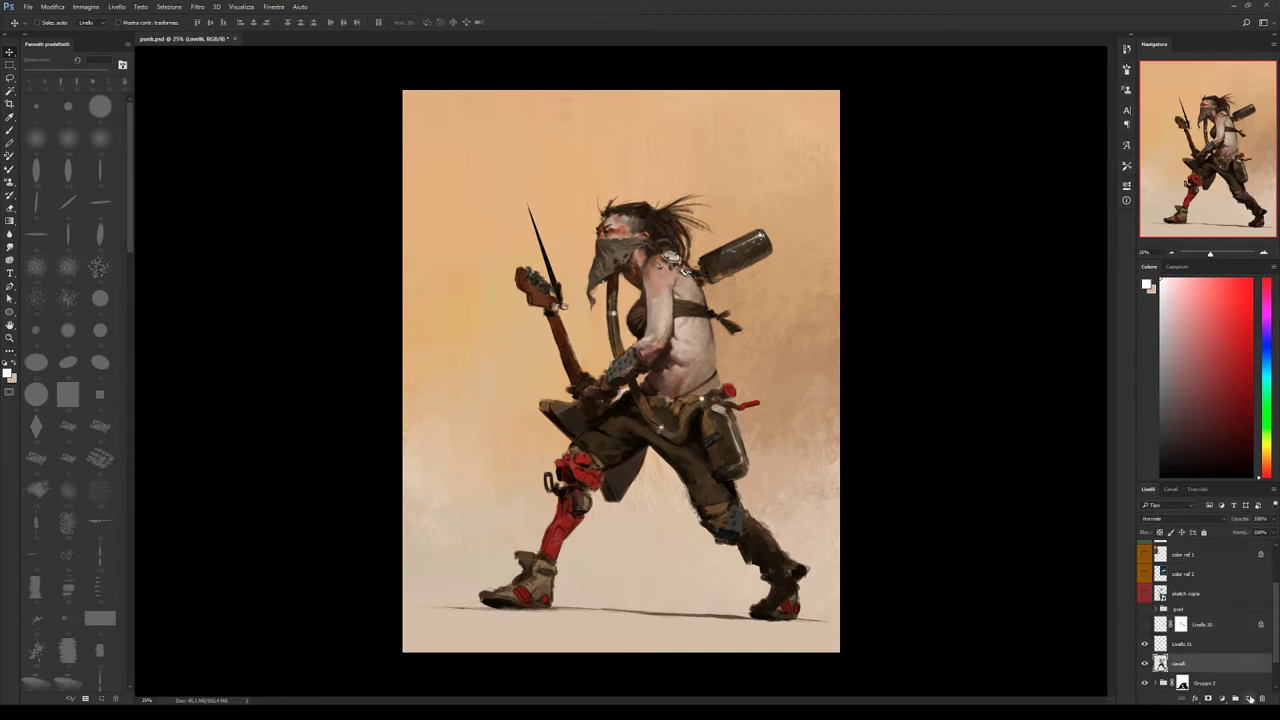
{"action": "left_click", "coordinate": [1249, 698]}
Load an enlarged round scatter brush and sample dark brown near the guitar hand.
{"action": "key", "text": "b"}
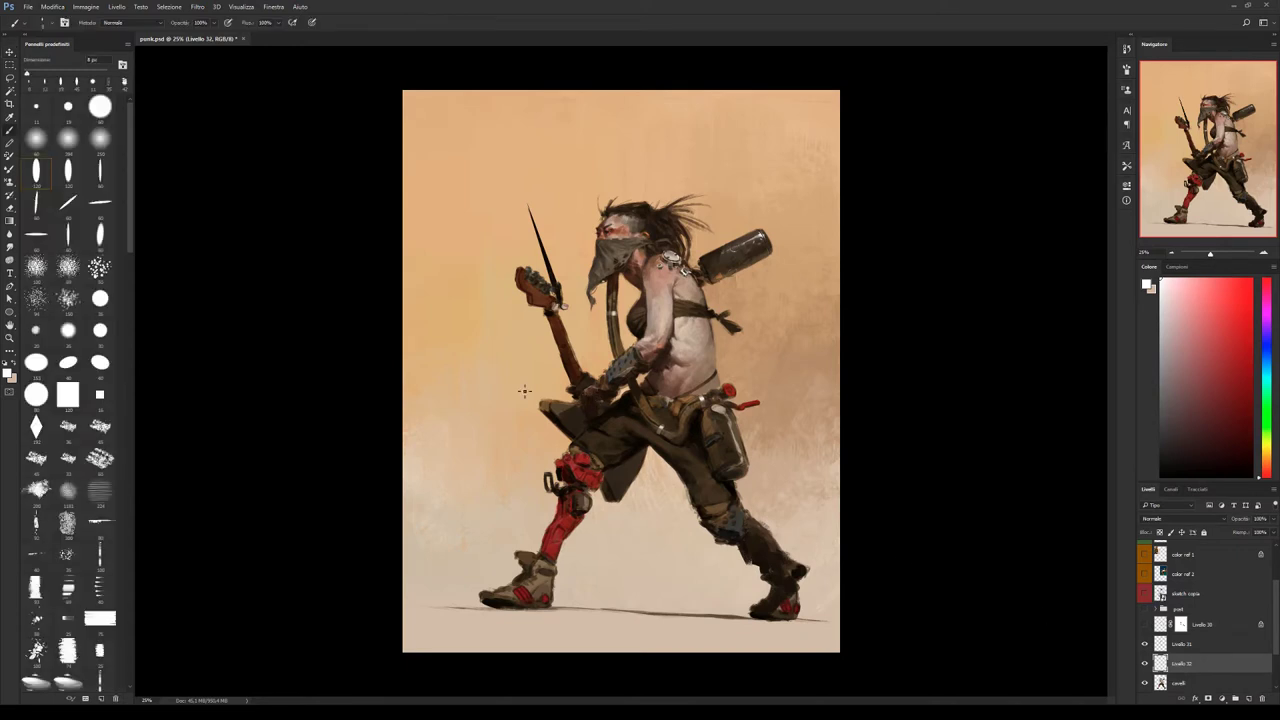
{"action": "left_click_drag", "start_coordinate": [127, 243], "coordinate": [131, 287]}
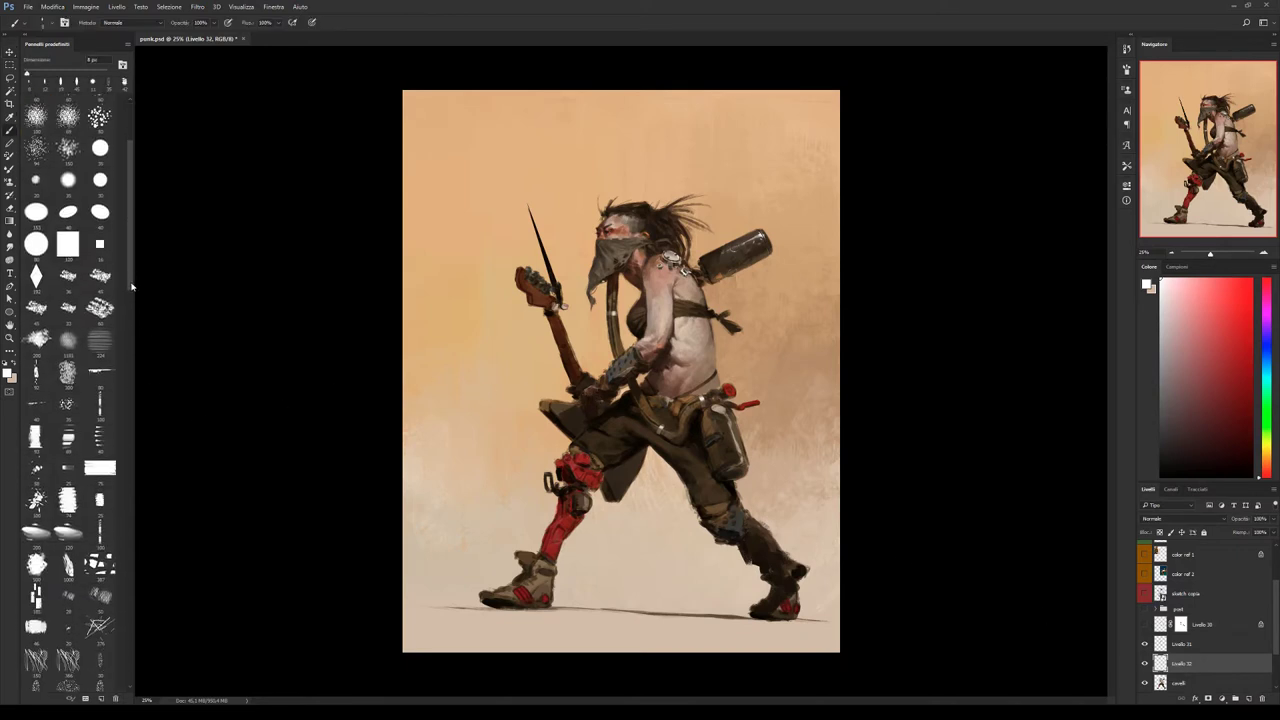
{"action": "scroll", "coordinate": [70, 480], "scroll_direction": "down", "scroll_amount": 5}
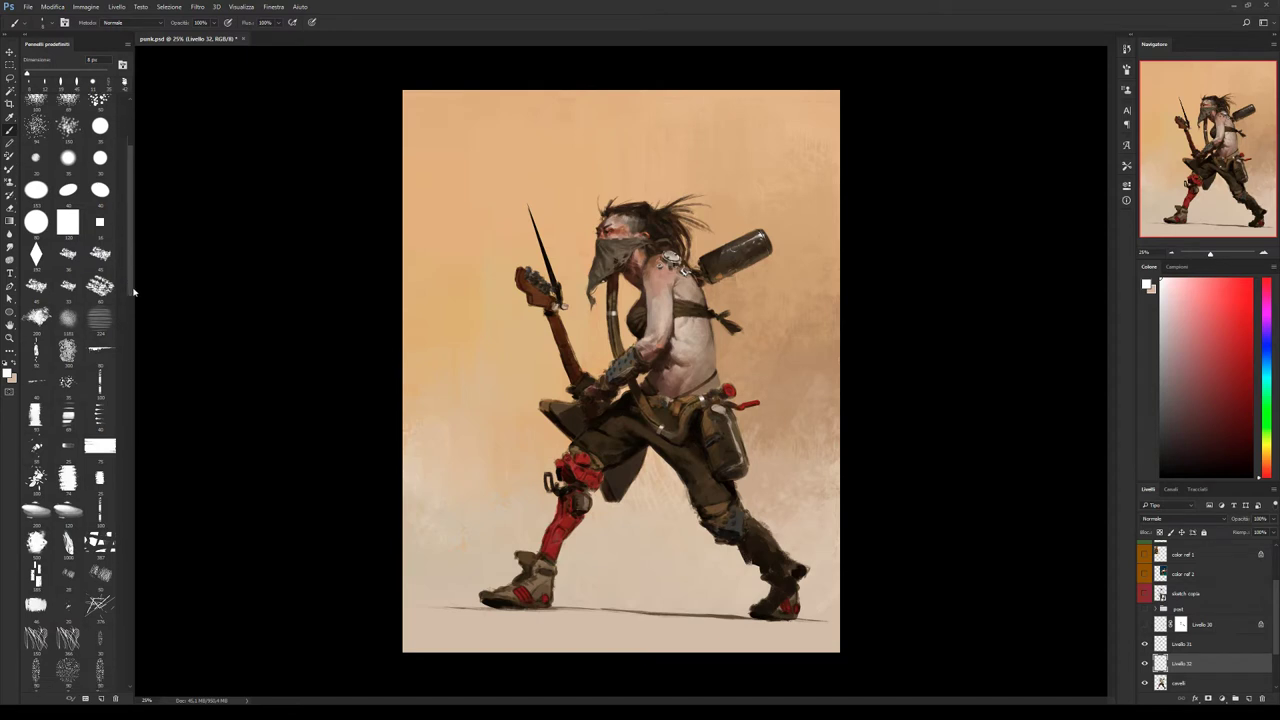
{"action": "left_click", "coordinate": [76, 530]}
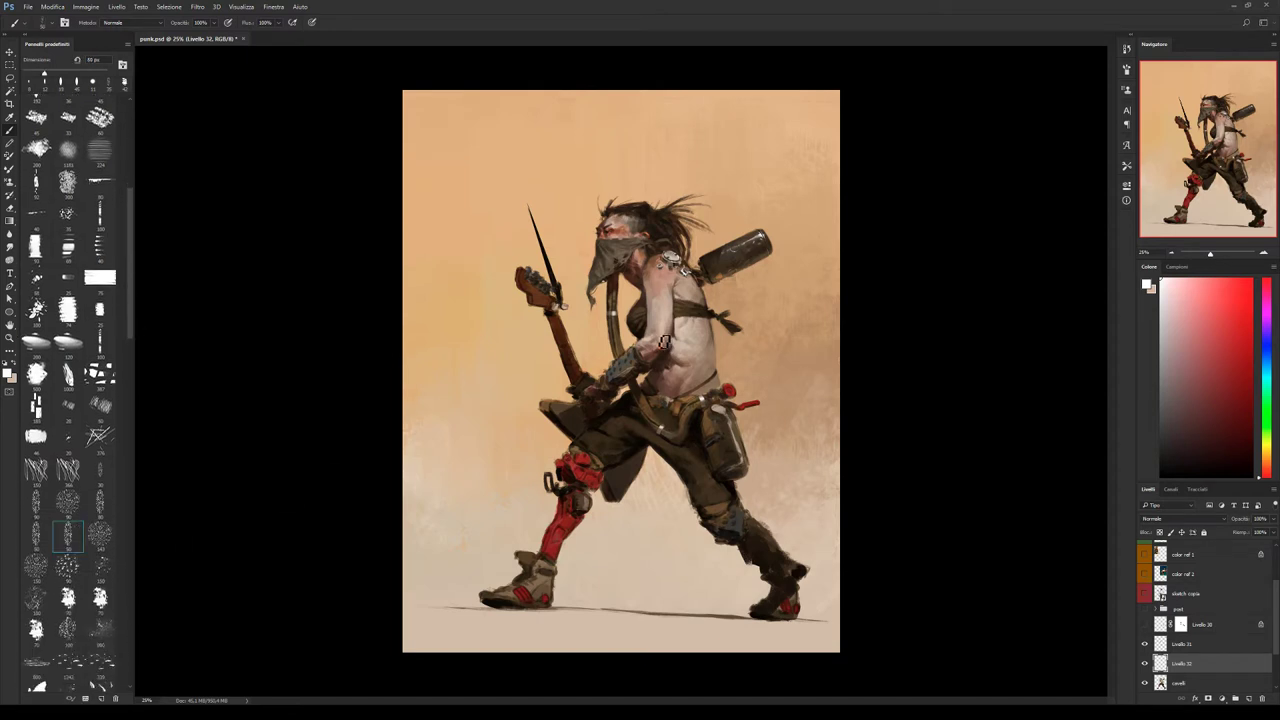
{"action": "key", "text": "bracketright"}
{"action": "left_click", "coordinate": [576, 356], "text": "alt"}
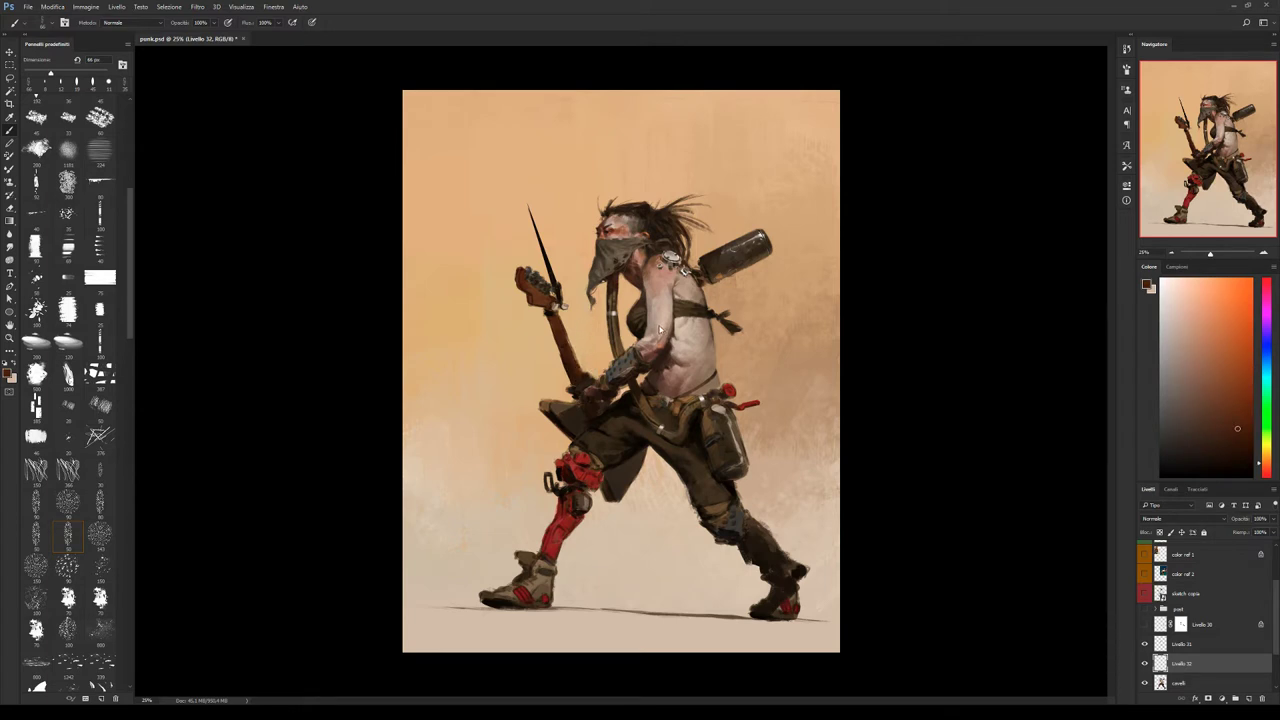
{"action": "key", "text": "bracketleft"}
Paint a short brown stroke down the guitar neck, alternating sampled browns and light peach.
{"action": "left_click", "coordinate": [567, 351], "text": "alt"}
{"action": "left_click", "coordinate": [567, 355], "text": "alt"}
{"action": "left_click", "coordinate": [567, 362], "text": "alt"}
{"action": "left_click_drag", "start_coordinate": [567, 362], "coordinate": [585, 392]}
{"action": "left_click", "coordinate": [566, 330], "text": "alt"}
{"action": "left_click", "coordinate": [570, 348], "text": "alt"}
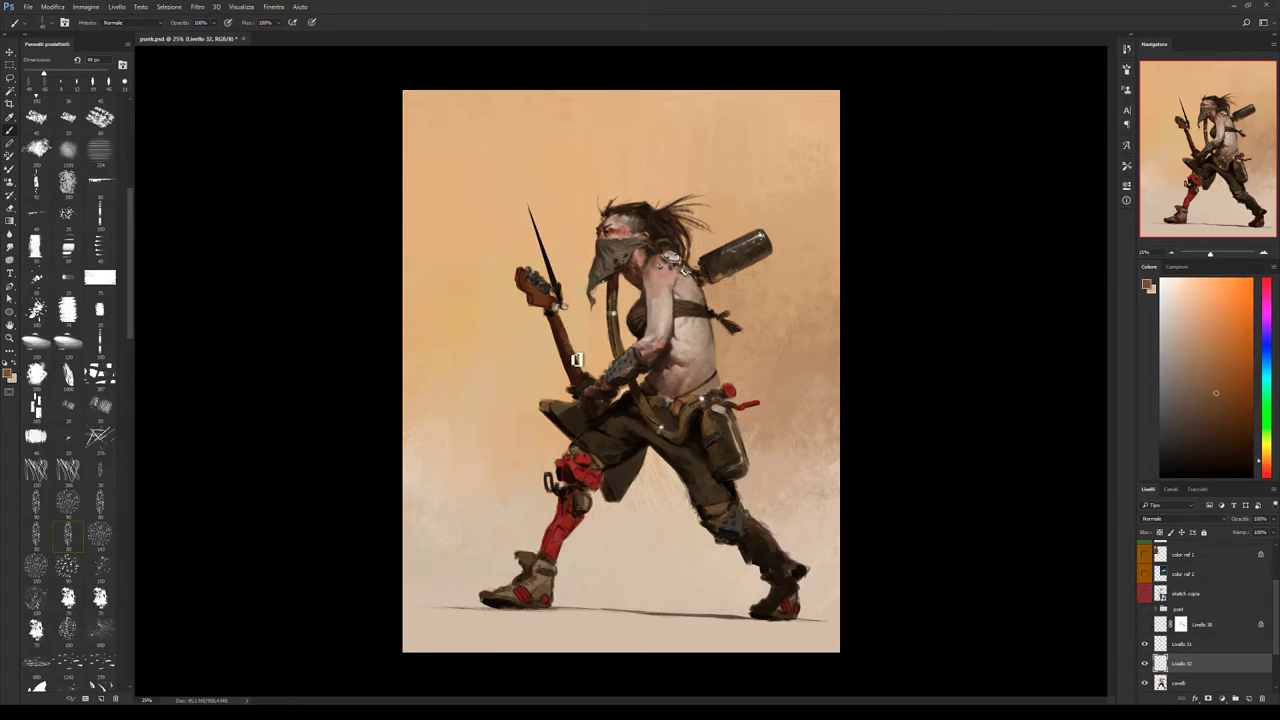
{"action": "left_click", "coordinate": [585, 362], "text": "alt"}
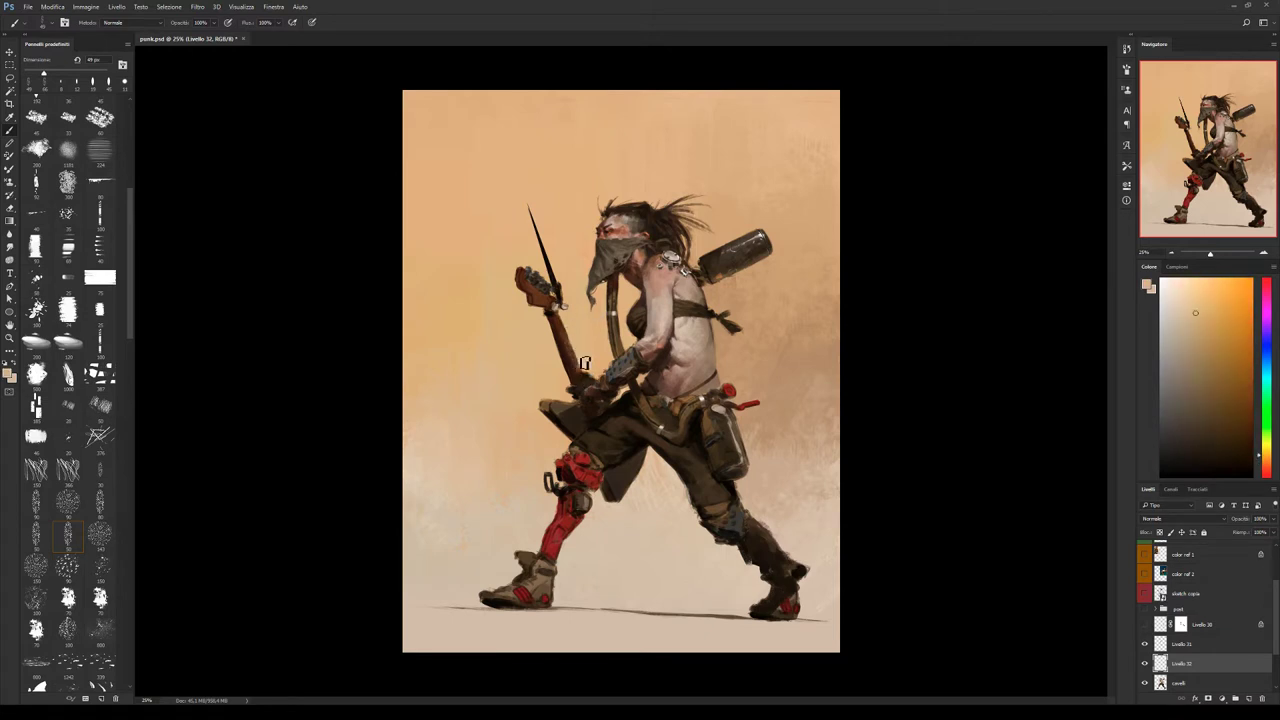
{"action": "left_click", "coordinate": [572, 351], "text": "alt"}
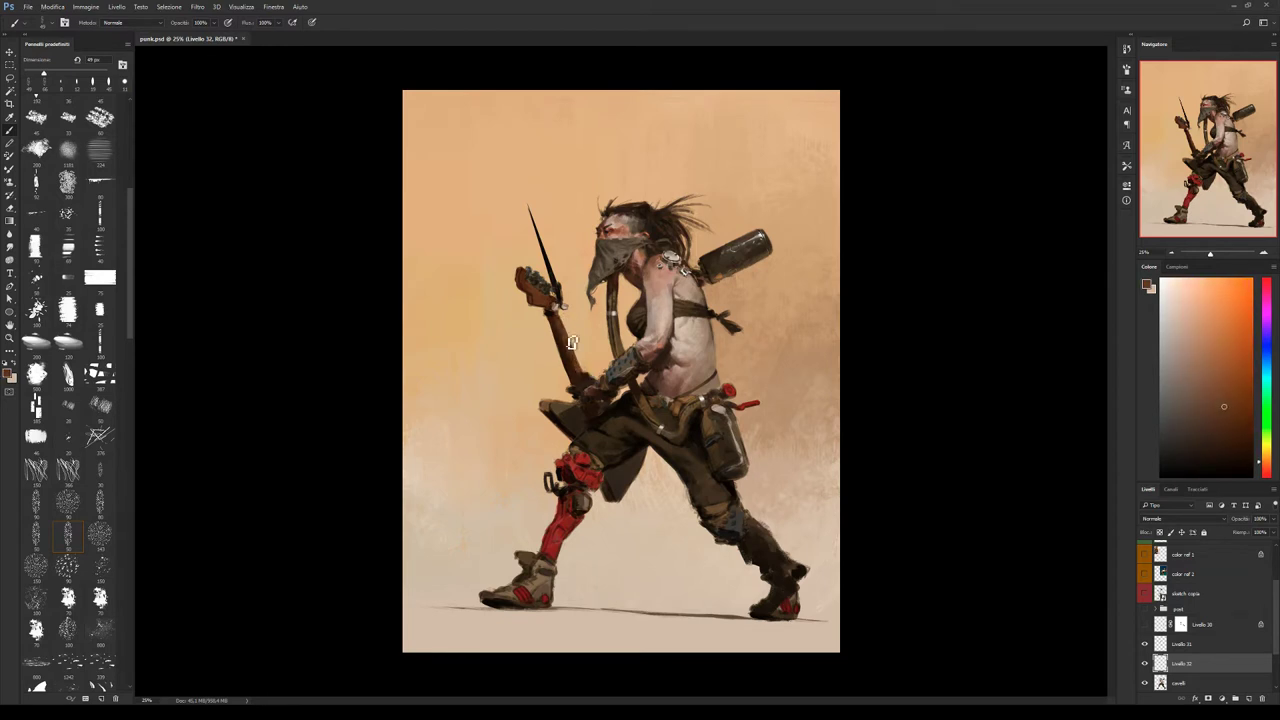
{"action": "left_click", "coordinate": [560, 330], "text": "alt"}
{"action": "left_click", "coordinate": [570, 352], "text": "alt"}
{"action": "left_click", "coordinate": [580, 376], "text": "alt"}
{"action": "left_click", "coordinate": [577, 383], "text": "alt"}
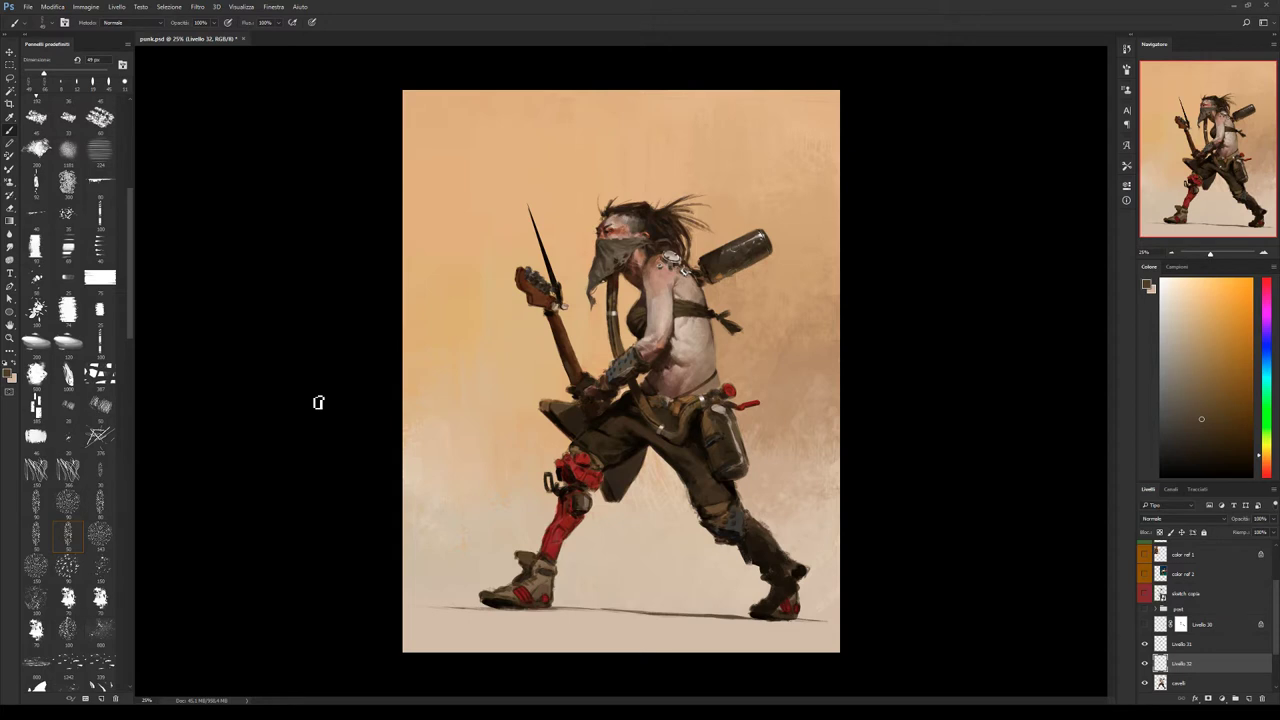
Switch to a different brush shape and resample peach and browns around the guitar neck.
{"action": "left_click", "coordinate": [572, 368], "text": "alt"}
{"action": "left_click", "coordinate": [565, 370], "text": "alt"}
{"action": "left_click", "coordinate": [566, 352], "text": "alt"}
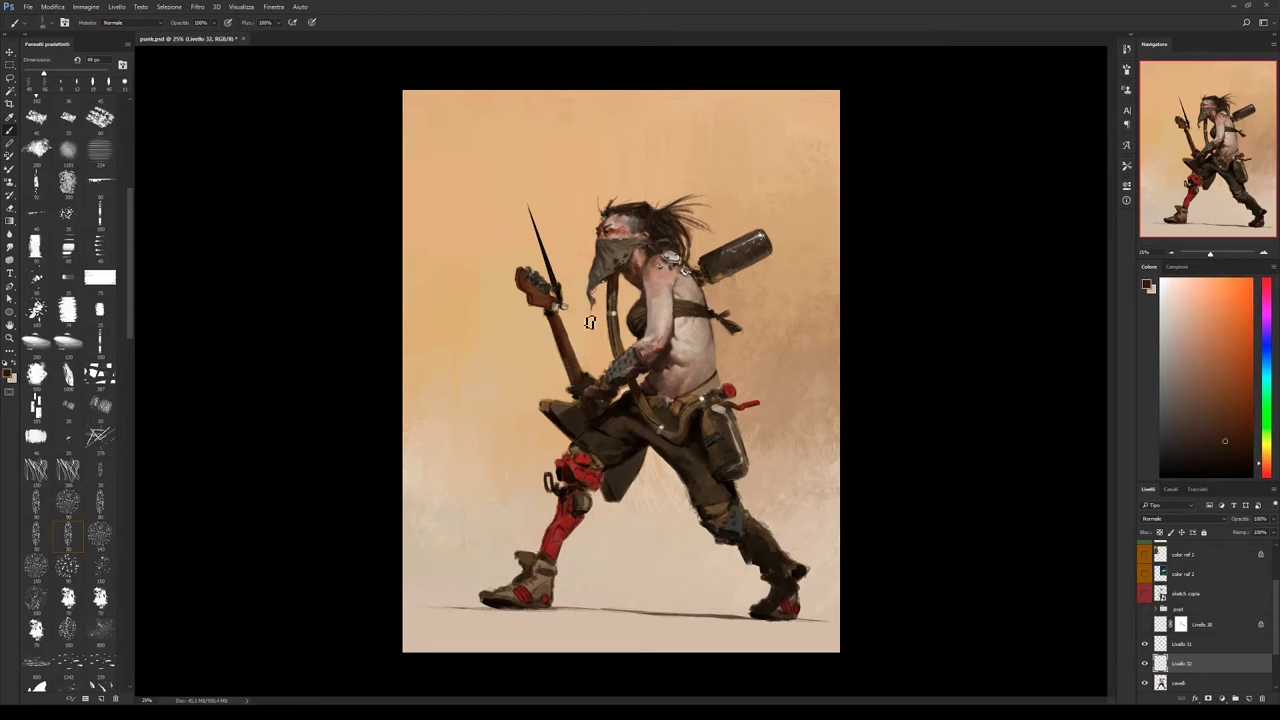
{"action": "left_click", "coordinate": [100, 596]}
{"action": "left_click", "coordinate": [585, 316], "text": "alt"}
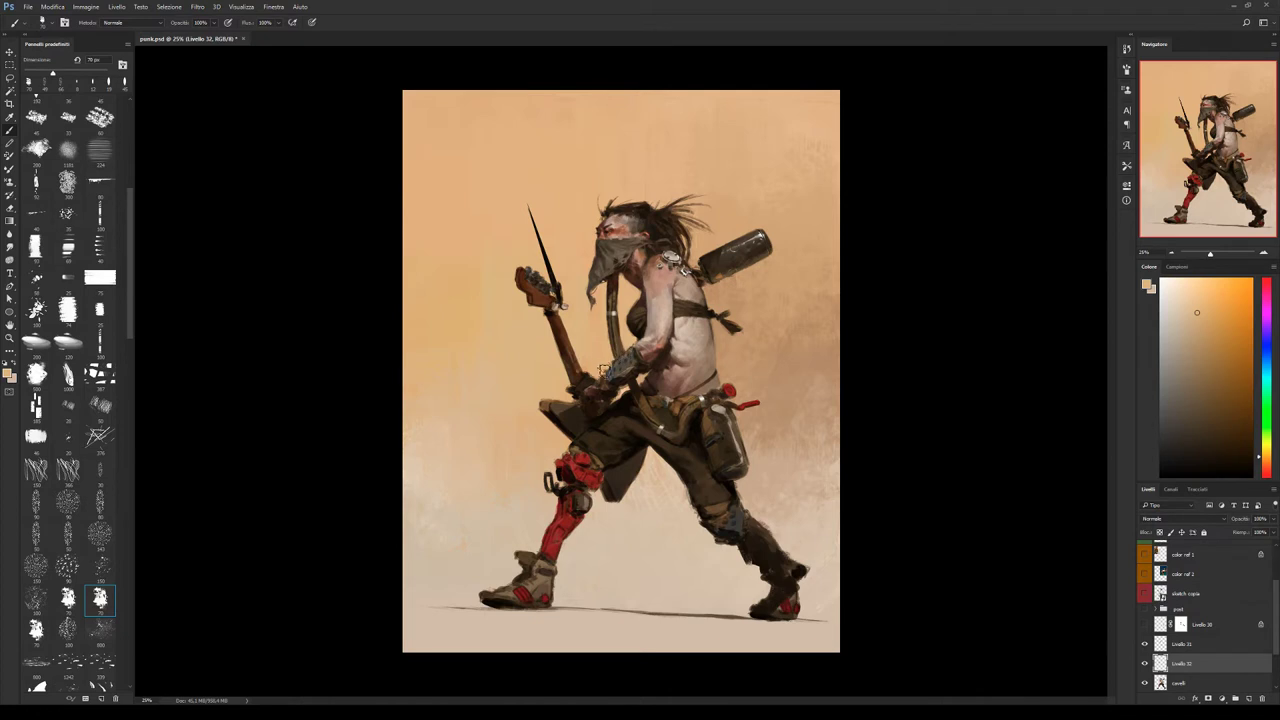
{"action": "left_click", "coordinate": [569, 350], "text": "alt"}
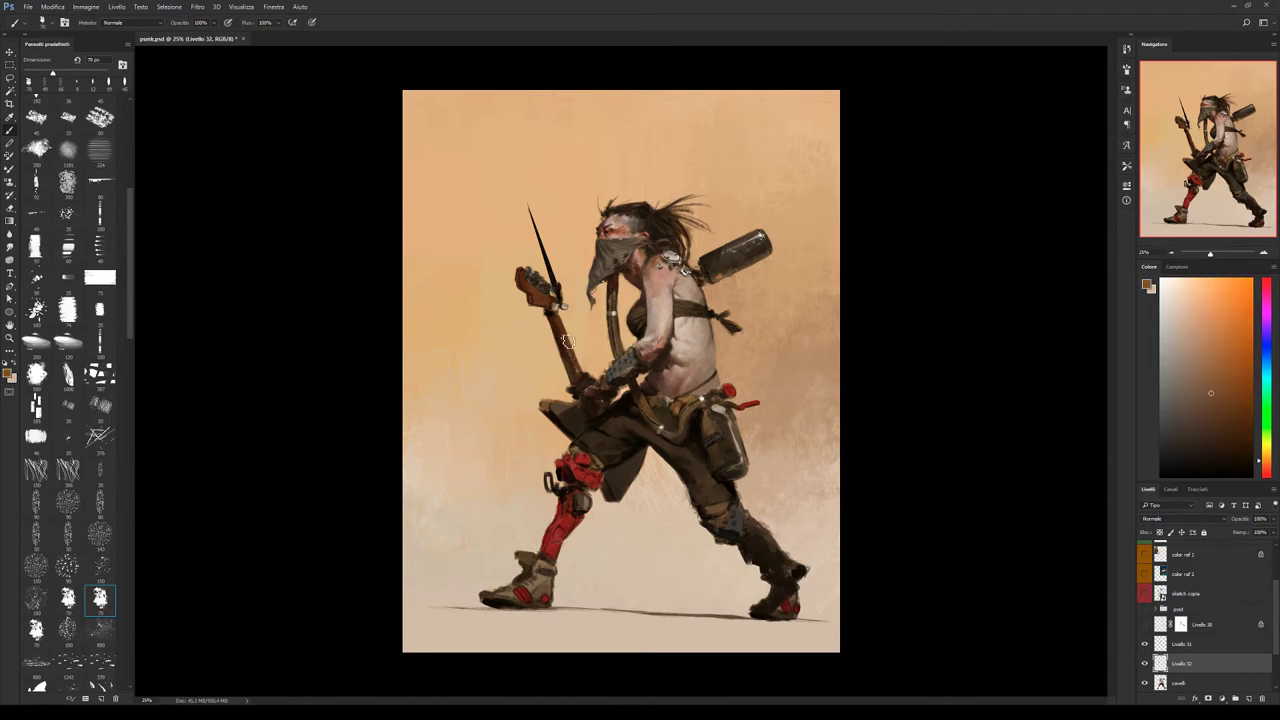
{"action": "left_click", "coordinate": [567, 342], "text": "alt"}
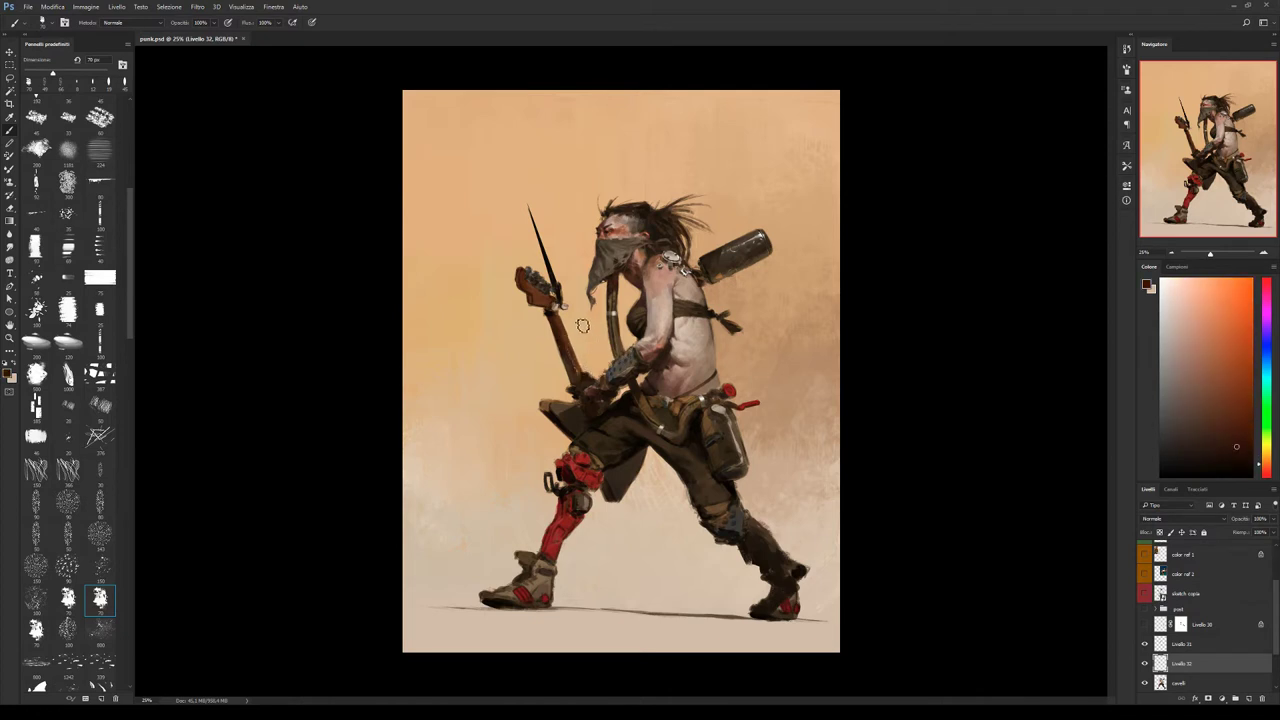
{"action": "left_click", "coordinate": [563, 316], "text": "alt"}
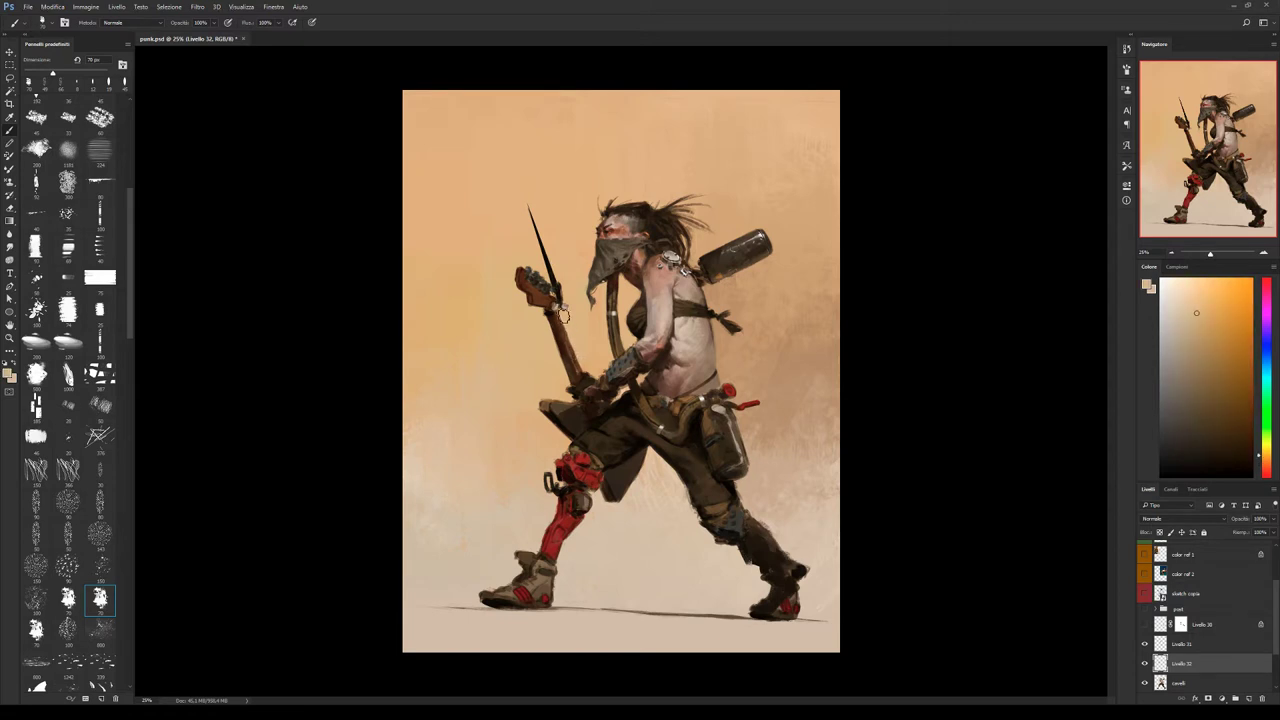
Try the Lasso and Polygonal Lasso tools, then return to the Brush with a new preset.
{"action": "key", "text": "l"}
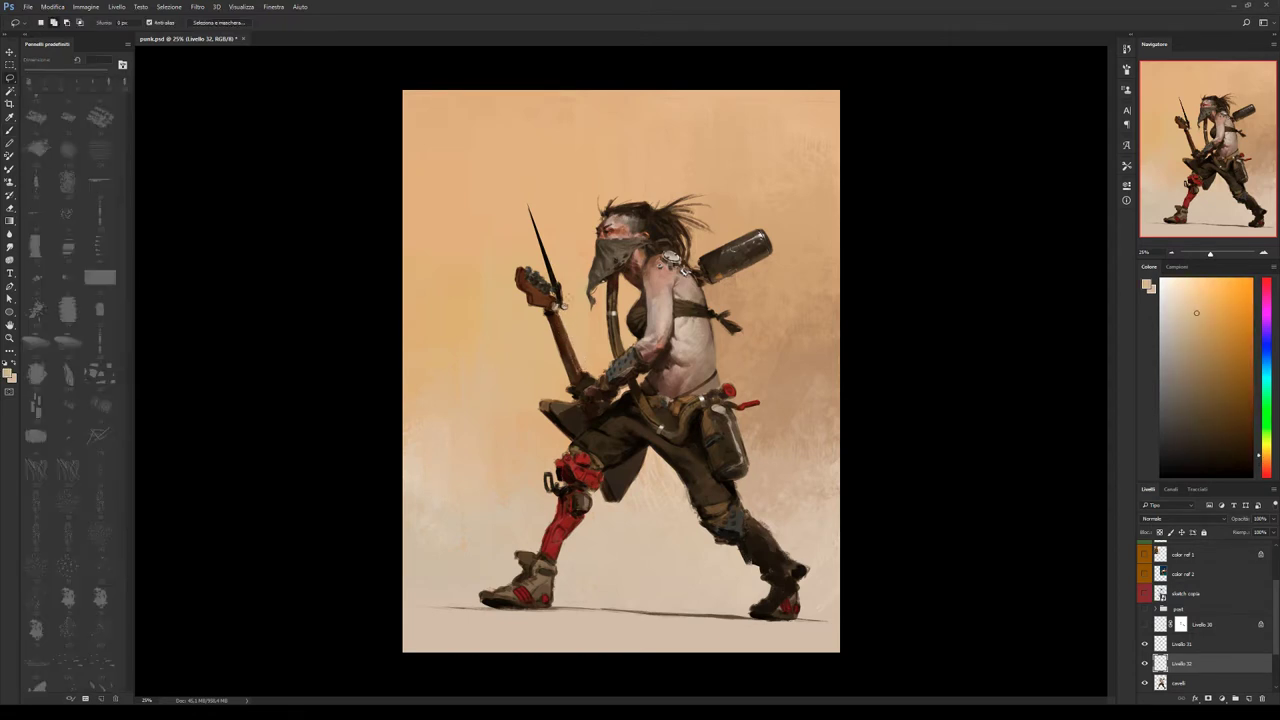
{"action": "key", "text": "shift+l"}
{"action": "key", "text": "b"}
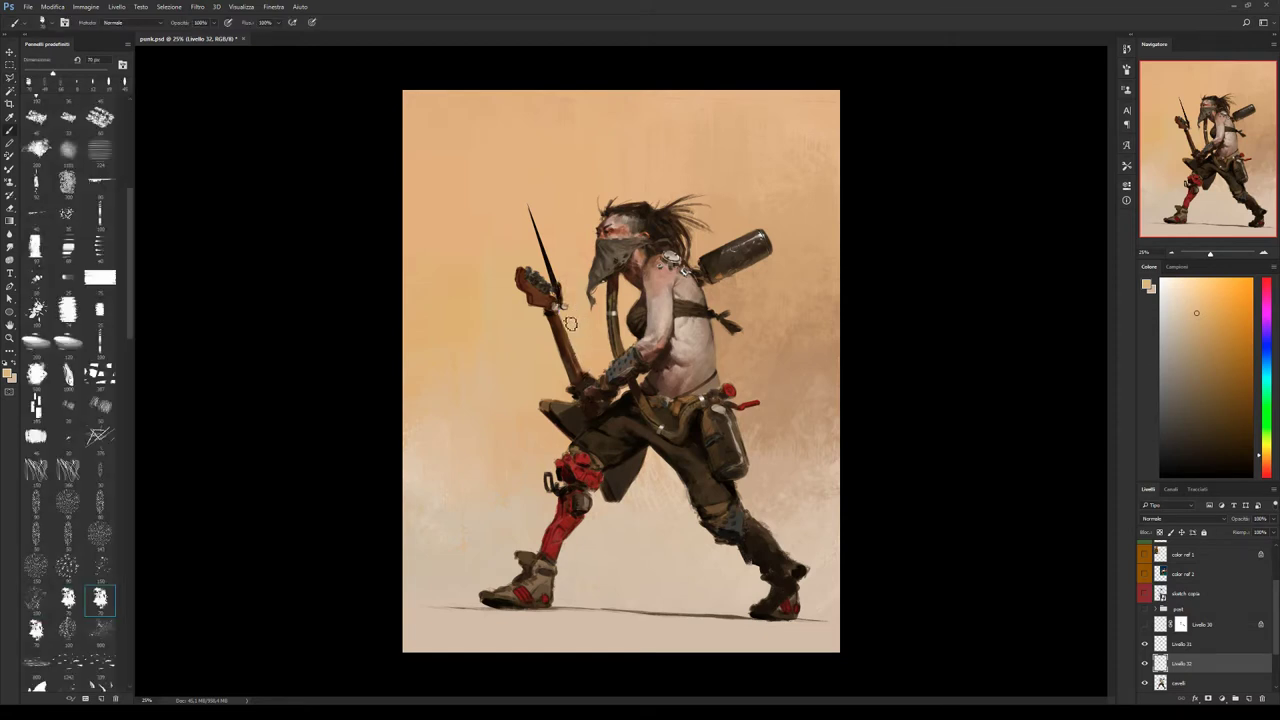
{"action": "left_click", "coordinate": [68, 536]}
Alternate orange-brown and peach tones on the guitar neck, moving to the 70 px brush.
{"action": "left_click", "coordinate": [572, 362], "text": "alt"}
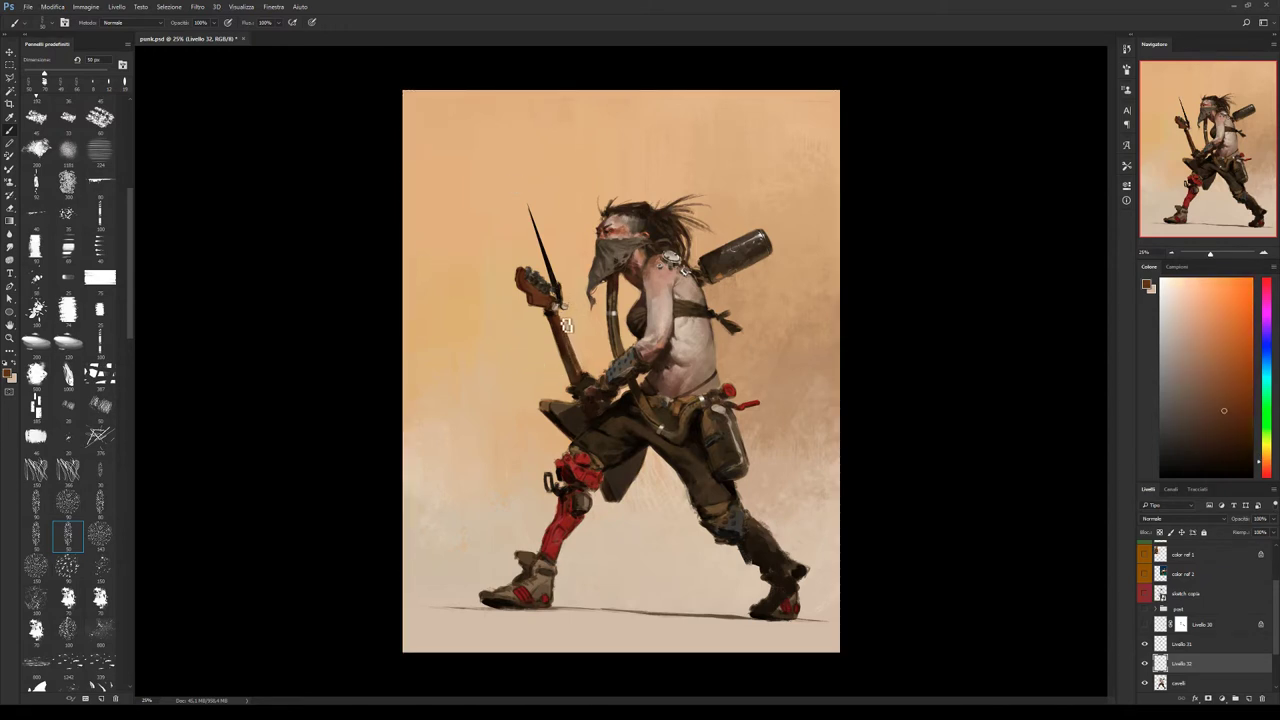
{"action": "left_click", "coordinate": [589, 375], "text": "alt"}
{"action": "left_click", "coordinate": [577, 366], "text": "alt"}
{"action": "left_click", "coordinate": [592, 361], "text": "alt"}
{"action": "left_click", "coordinate": [572, 369], "text": "alt"}
{"action": "left_click", "coordinate": [572, 372], "text": "alt"}
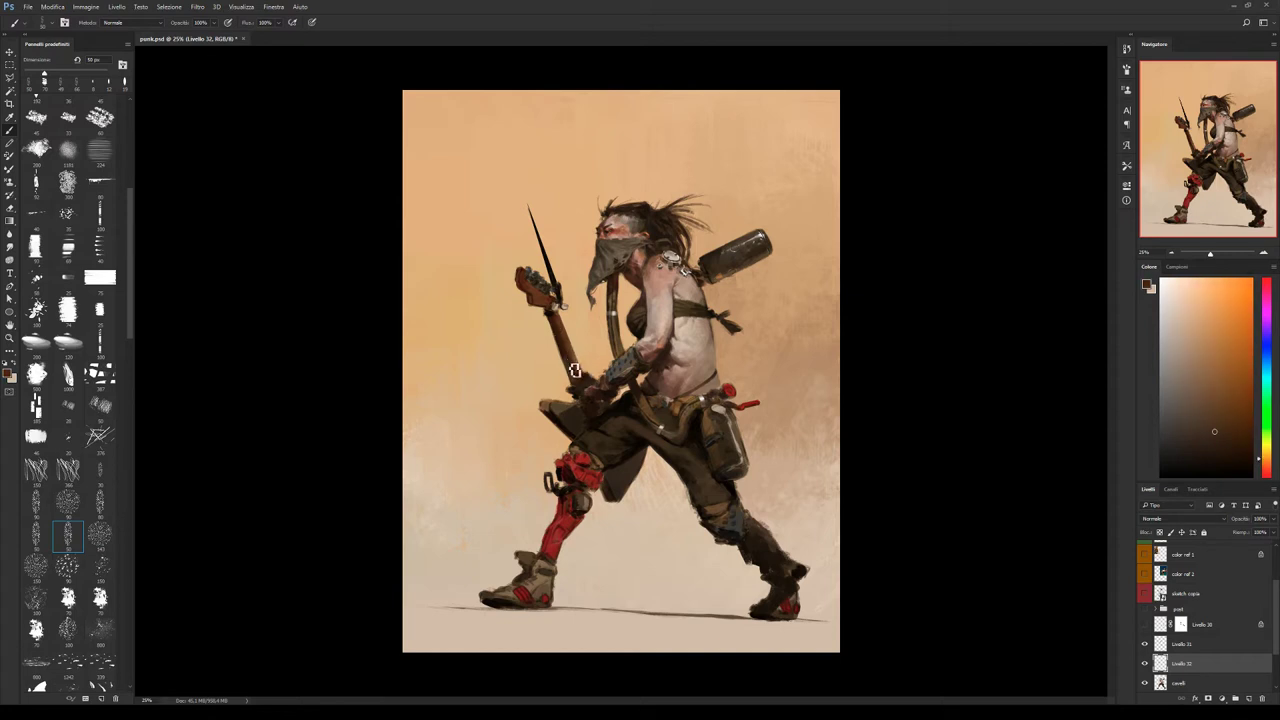
{"action": "left_click", "coordinate": [570, 370], "text": "alt"}
{"action": "left_click", "coordinate": [578, 386], "text": "alt"}
{"action": "left_click", "coordinate": [99, 598]}
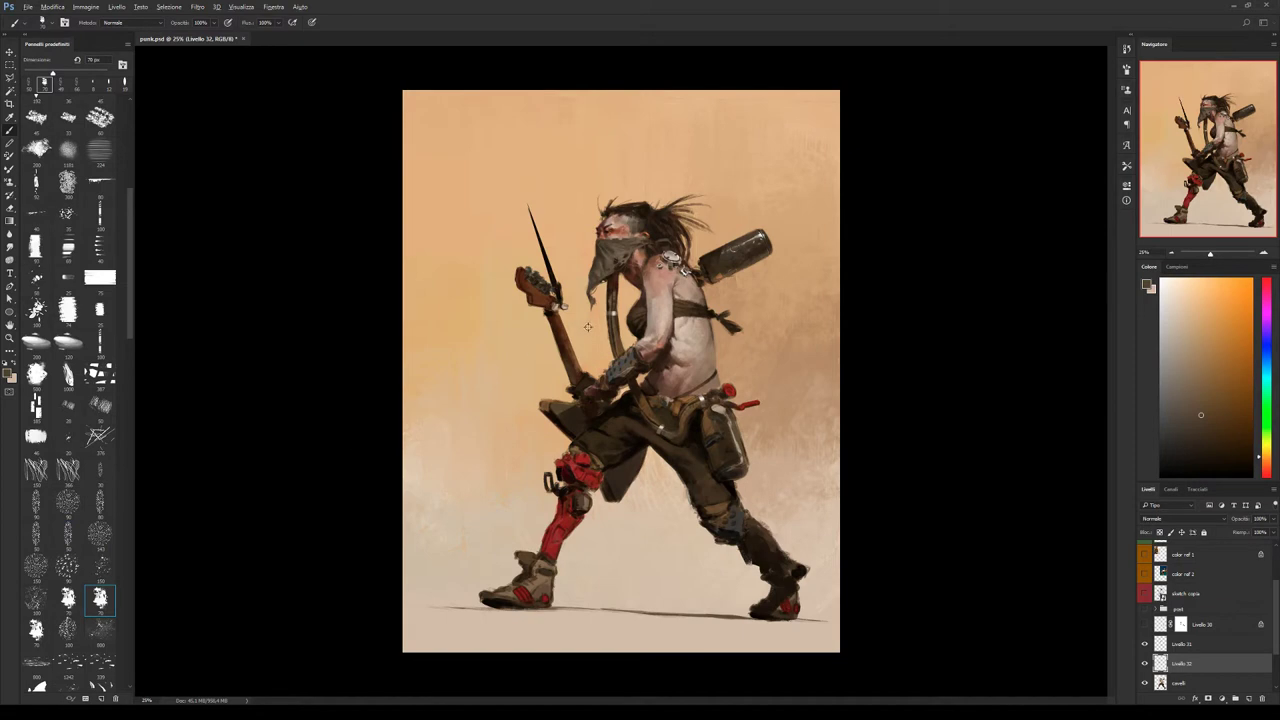
{"action": "left_click", "coordinate": [585, 328], "text": "alt"}
Flip the canvas, paint tan highlights up the guitar neck with a ~46 px brush, flip back.
{"action": "key", "text": "h"}
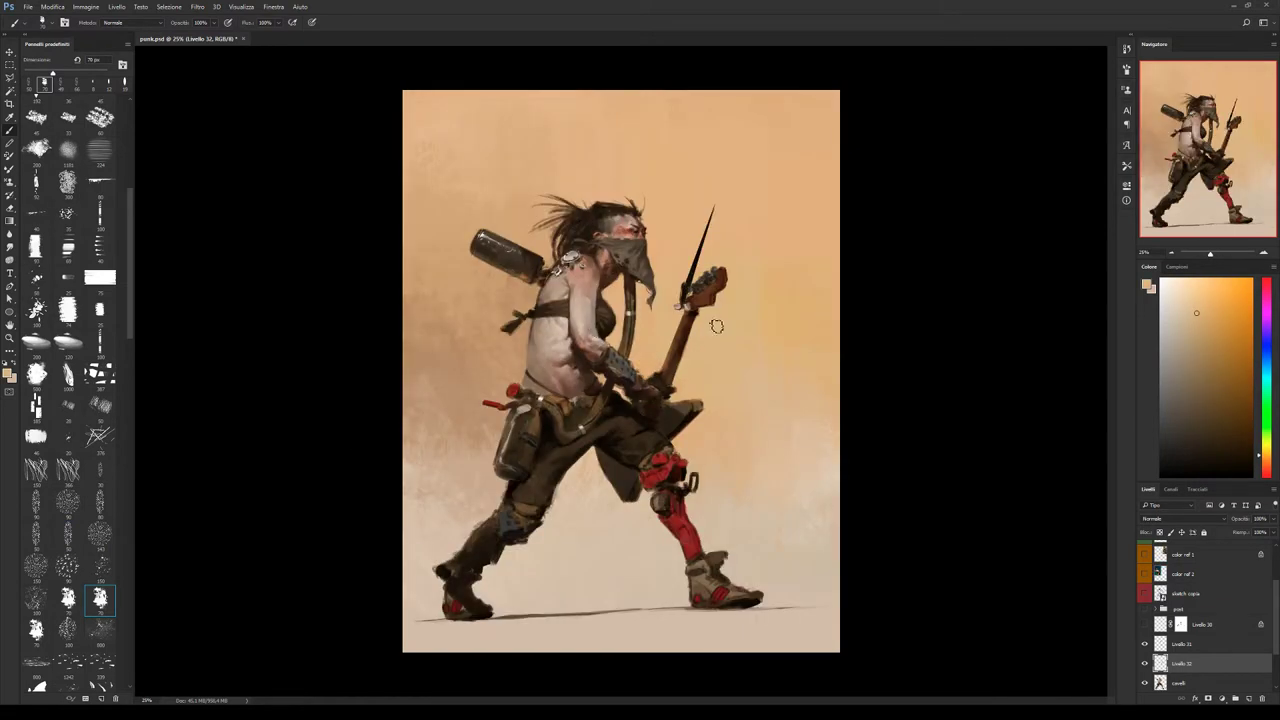
{"action": "key", "text": "bracketleft"}
{"action": "key", "text": "bracketleft"}
{"action": "key", "text": "bracketleft"}
{"action": "left_click", "coordinate": [73, 544]}
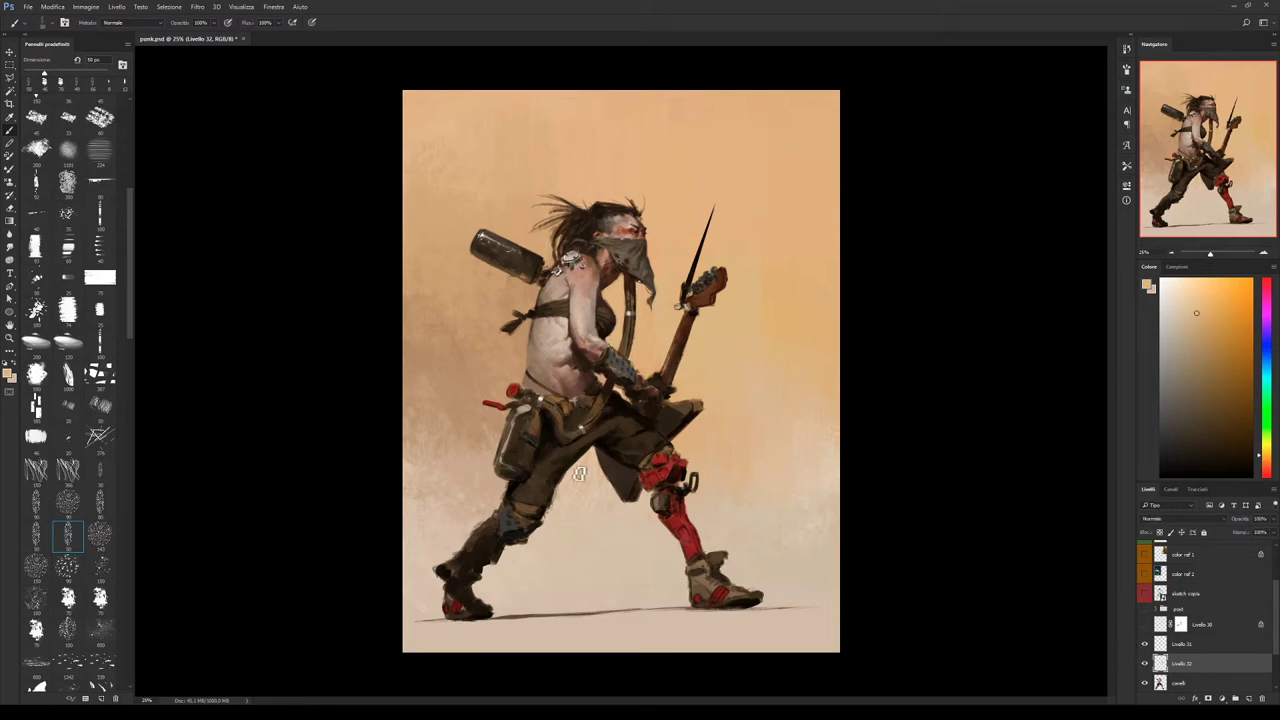
{"action": "left_click", "coordinate": [536, 436], "text": "alt"}
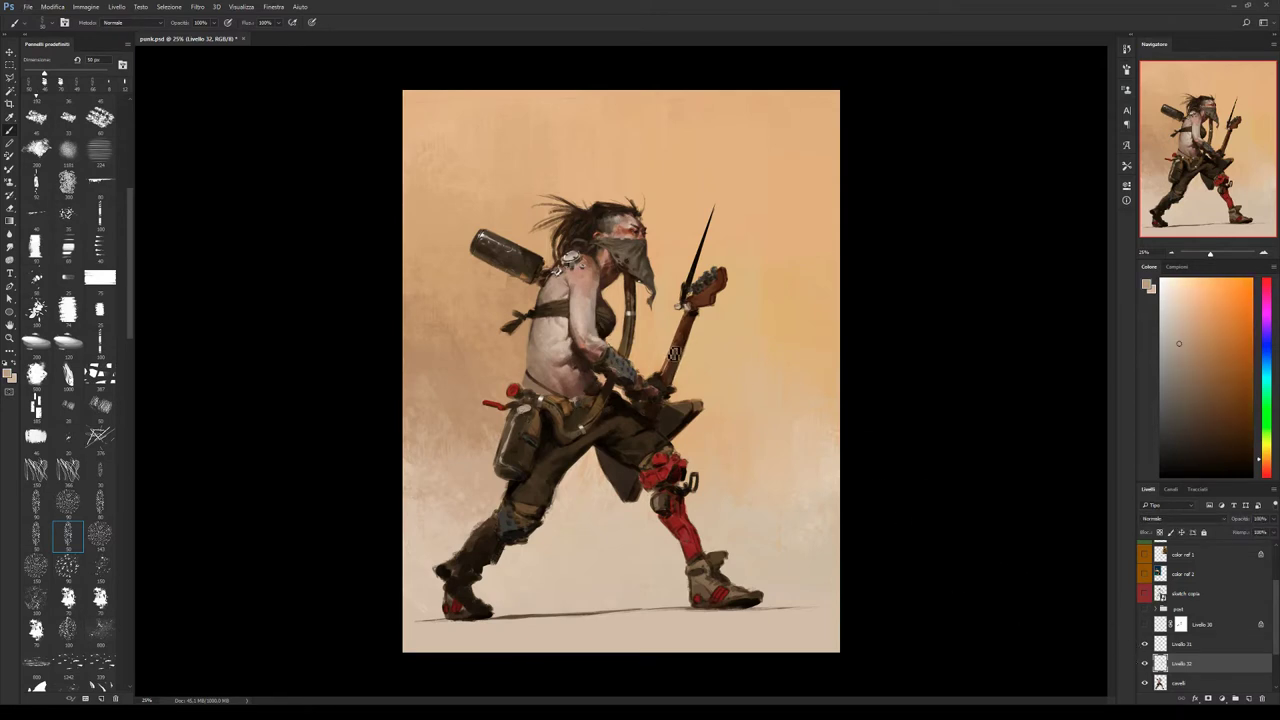
{"action": "left_click_drag", "start_coordinate": [679, 354], "coordinate": [679, 338]}
{"action": "key", "text": "h"}
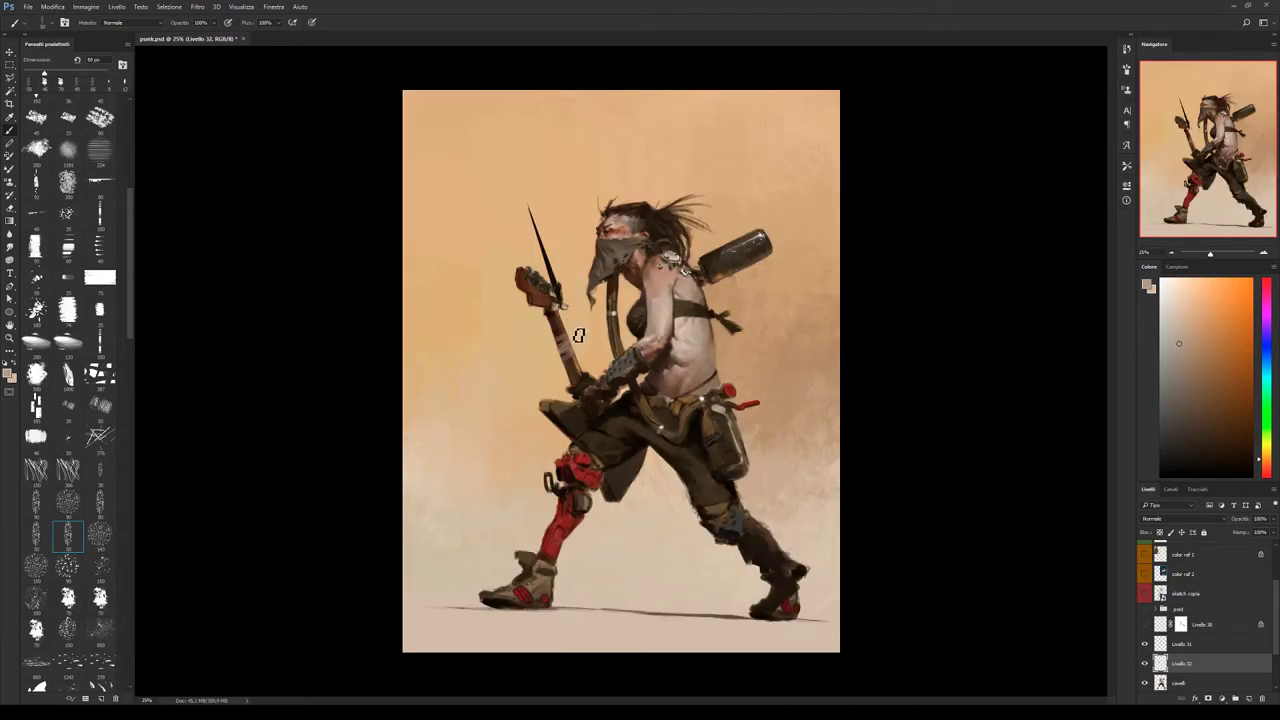
Sample dark brown from the guitar neck and paint around the wrist and hand.
{"action": "left_click", "coordinate": [555, 338], "text": "alt"}
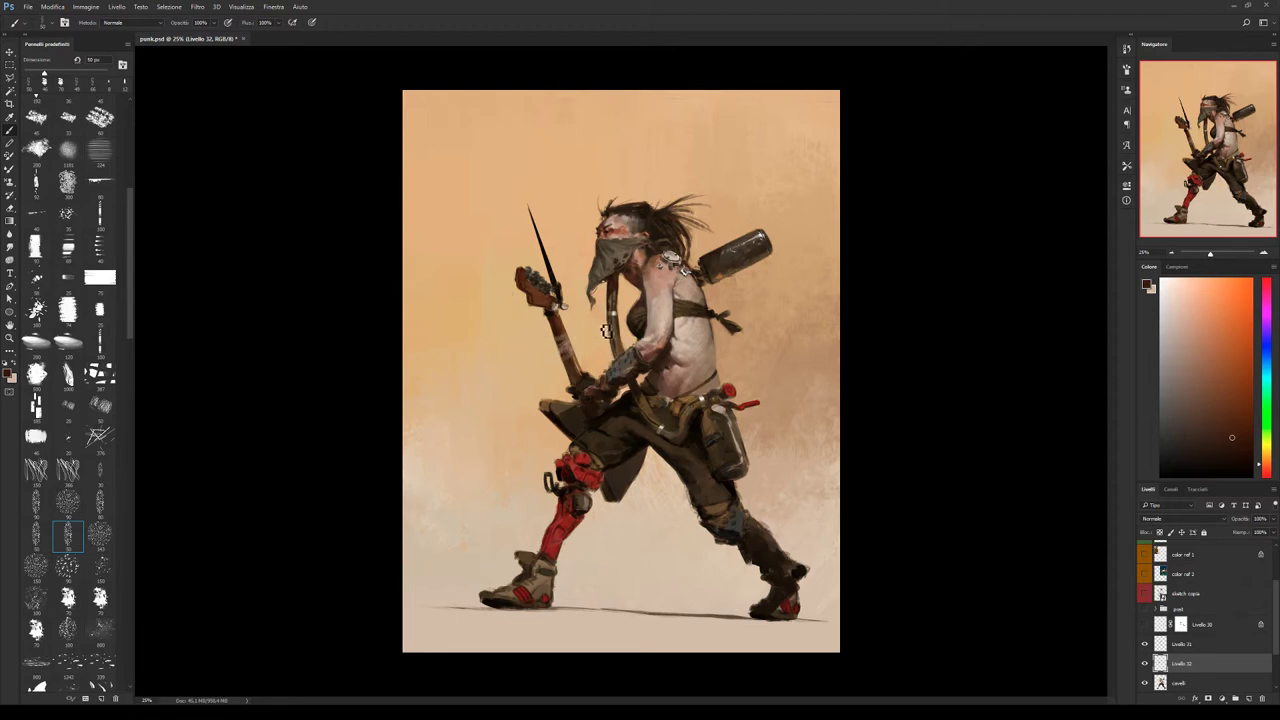
Shrink the brush and sample muted, darker and orange browns from the hip.
{"action": "key", "text": "bracketleft"}
{"action": "left_click", "coordinate": [564, 412], "text": "alt"}
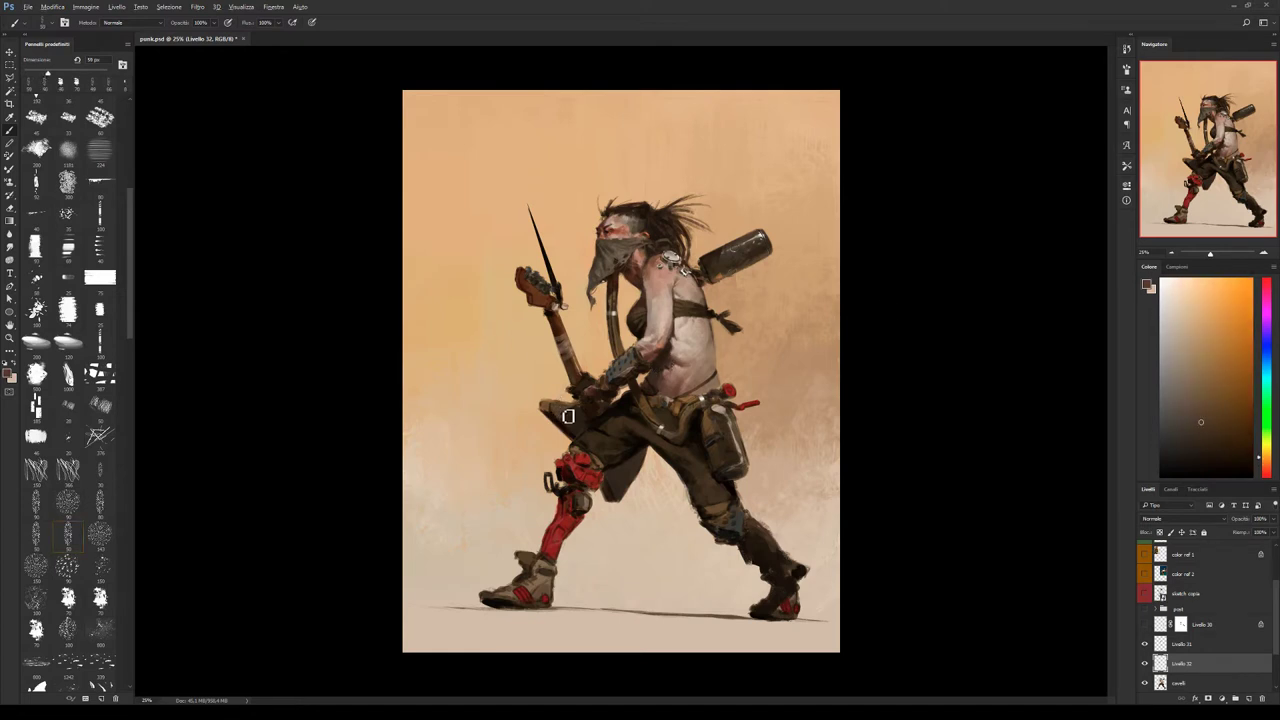
{"action": "left_click", "coordinate": [558, 413], "text": "alt"}
{"action": "left_click", "coordinate": [574, 414], "text": "alt"}
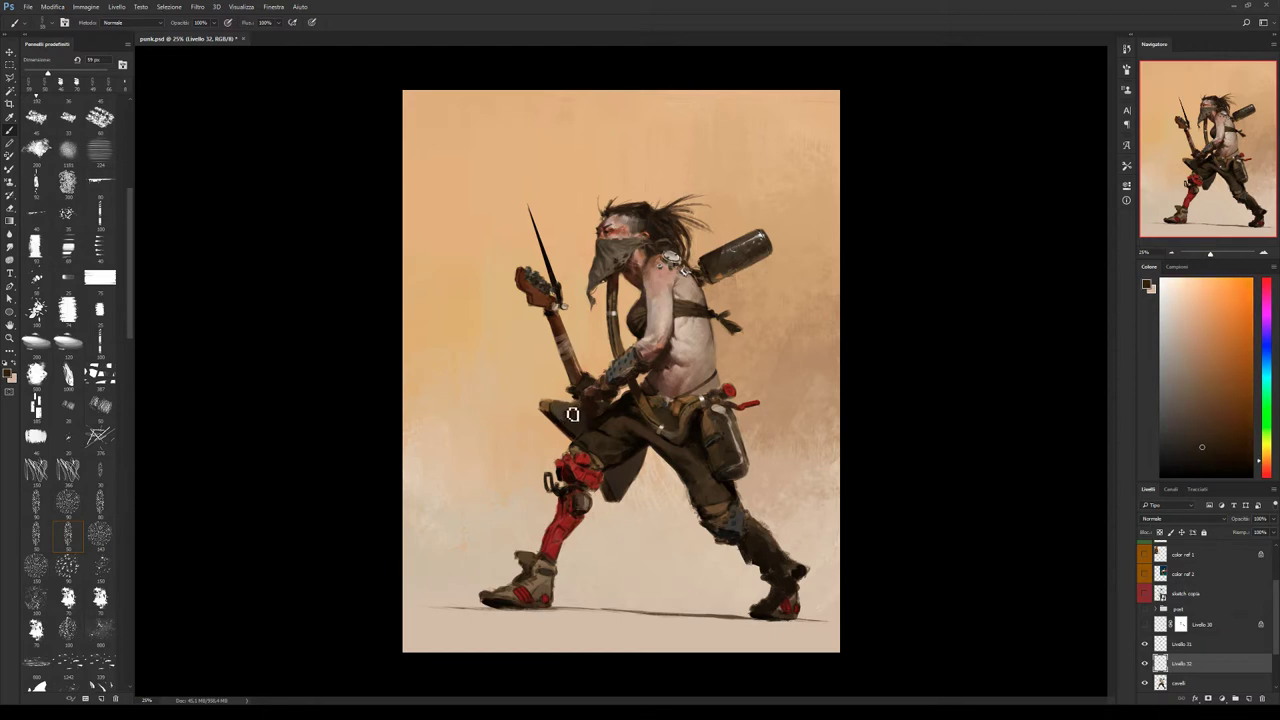
{"action": "left_click", "coordinate": [561, 414], "text": "alt"}
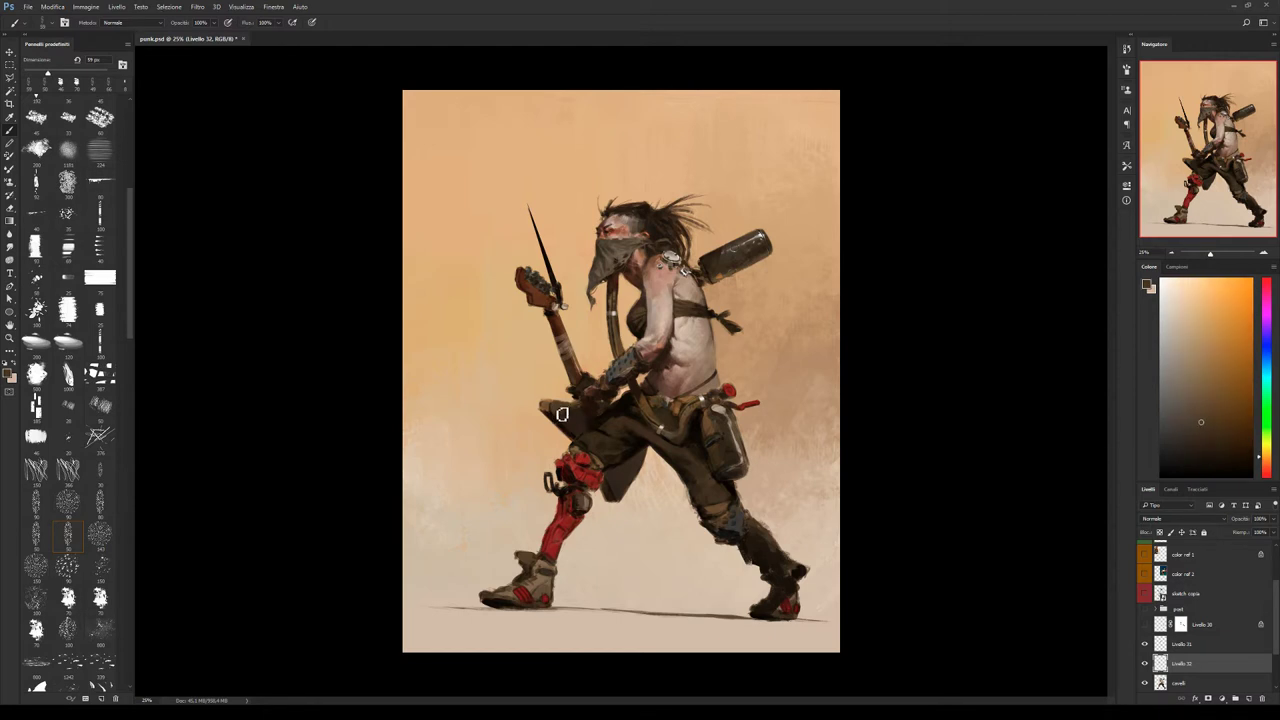
{"action": "left_click", "coordinate": [578, 418], "text": "alt"}
{"action": "left_click", "coordinate": [564, 413], "text": "alt"}
{"action": "left_click", "coordinate": [563, 415], "text": "alt"}
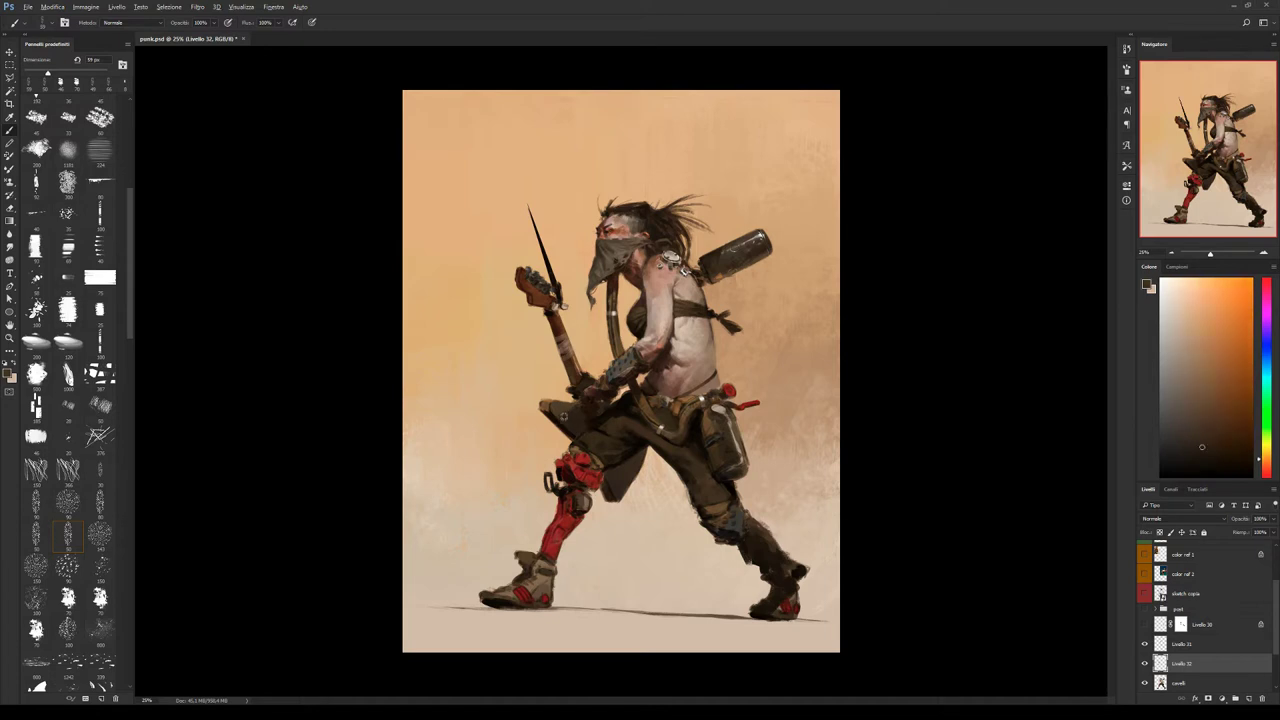
{"action": "left_click", "coordinate": [567, 412], "text": "alt"}
{"action": "left_click", "coordinate": [580, 414], "text": "alt"}
{"action": "left_click", "coordinate": [572, 413], "text": "alt"}
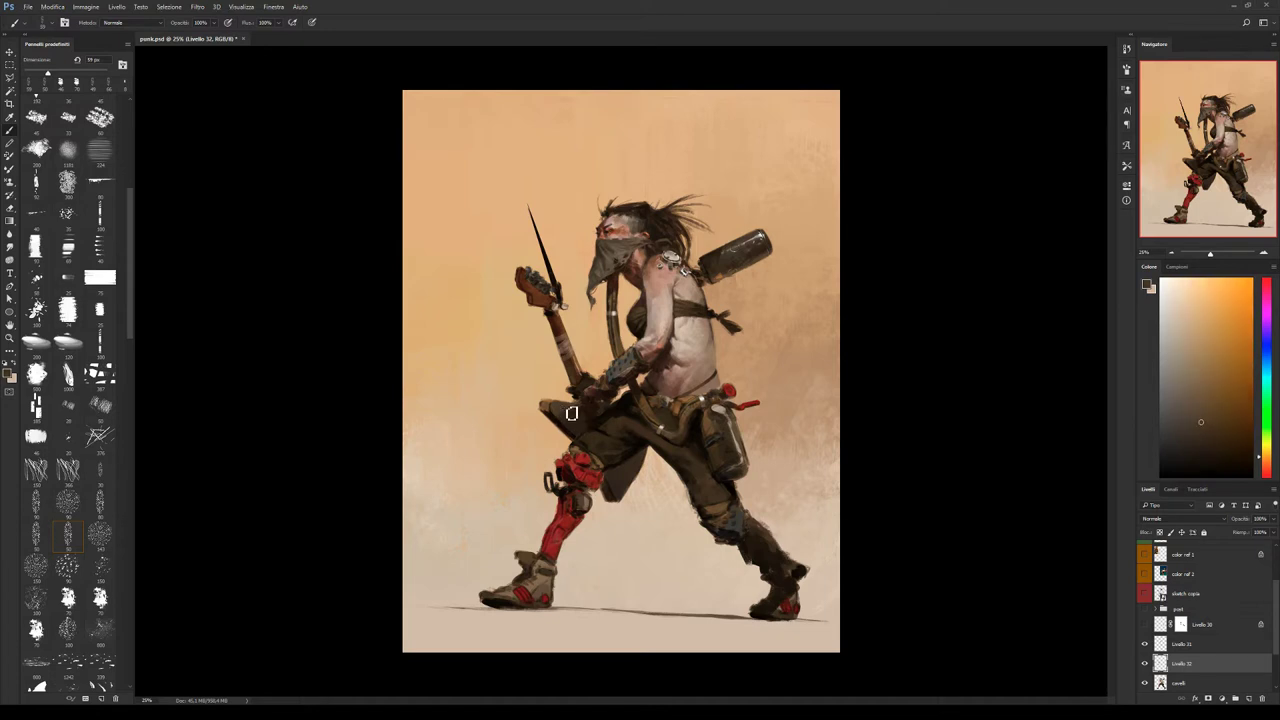
Sample redder dark tones, light beige and dark brown from the figure.
{"action": "left_click", "coordinate": [578, 443], "text": "alt"}
{"action": "left_click", "coordinate": [580, 444], "text": "alt"}
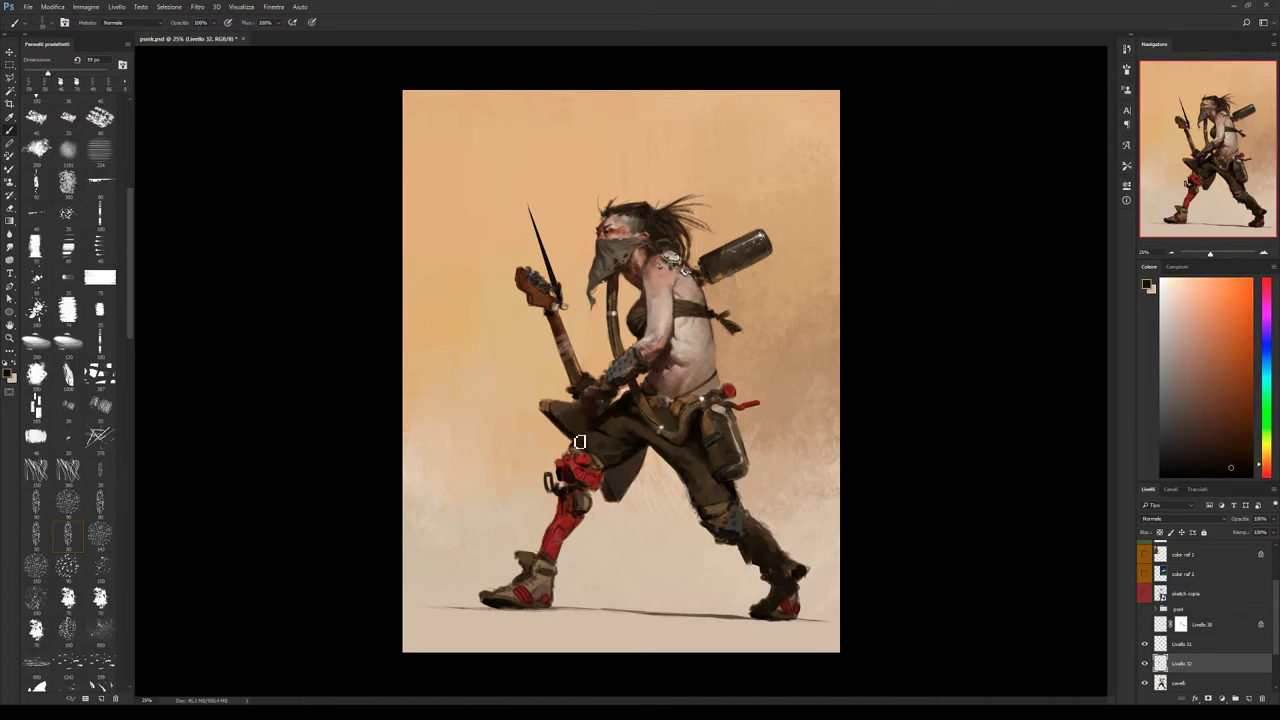
{"action": "left_click", "coordinate": [579, 442], "text": "alt"}
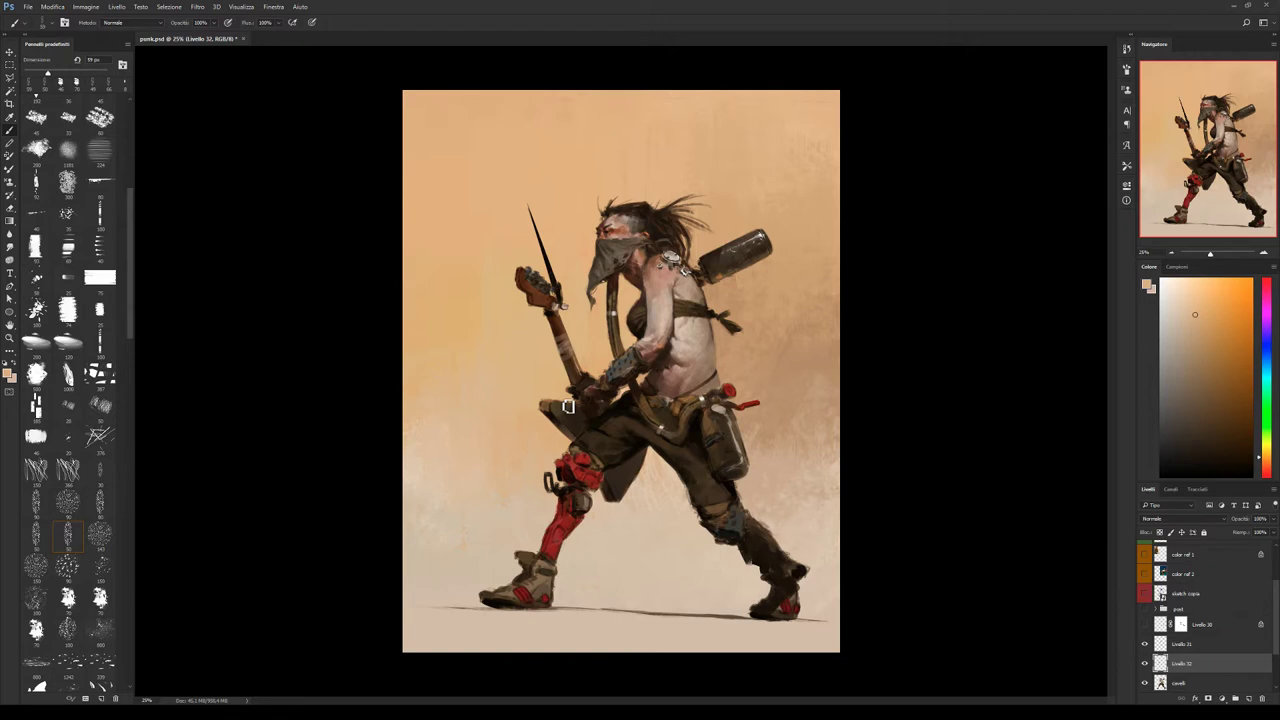
{"action": "left_click", "coordinate": [572, 425], "text": "alt"}
{"action": "left_click", "coordinate": [578, 441], "text": "alt"}
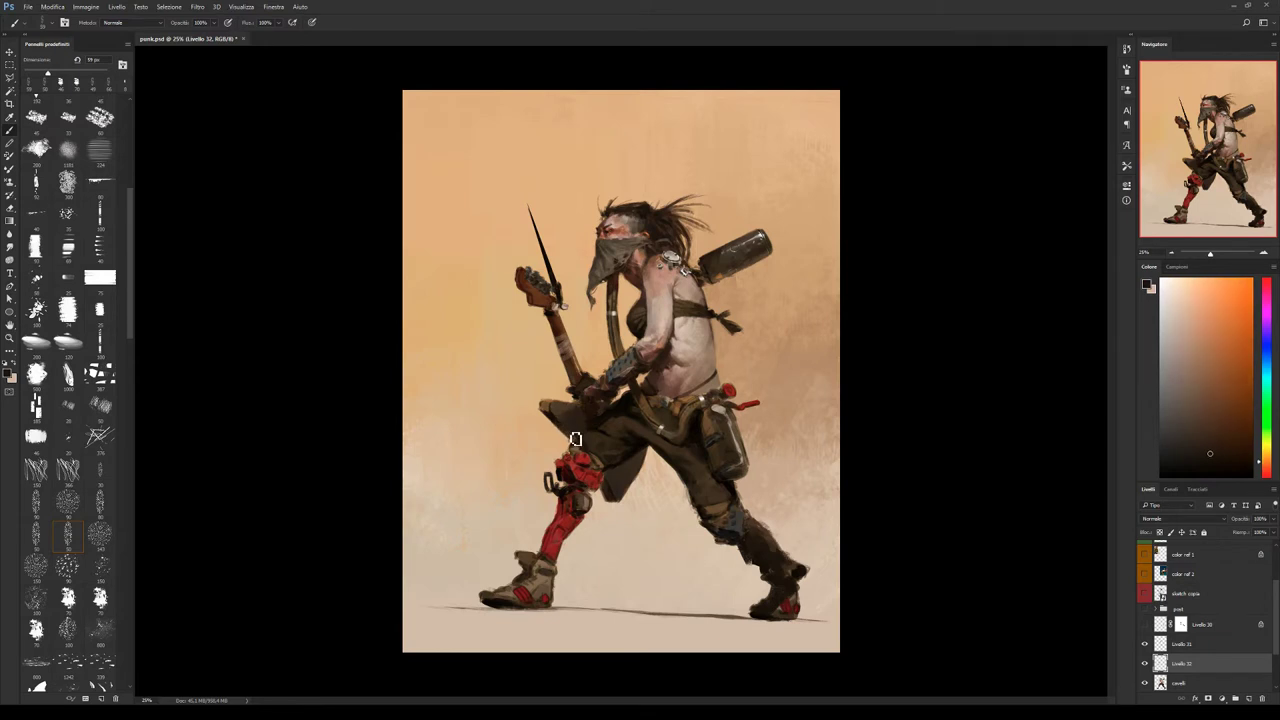
Switch painting brush and alternate light beige and brown samples from the guitar.
{"action": "left_click", "coordinate": [101, 600]}
{"action": "left_click", "coordinate": [556, 404], "text": "alt"}
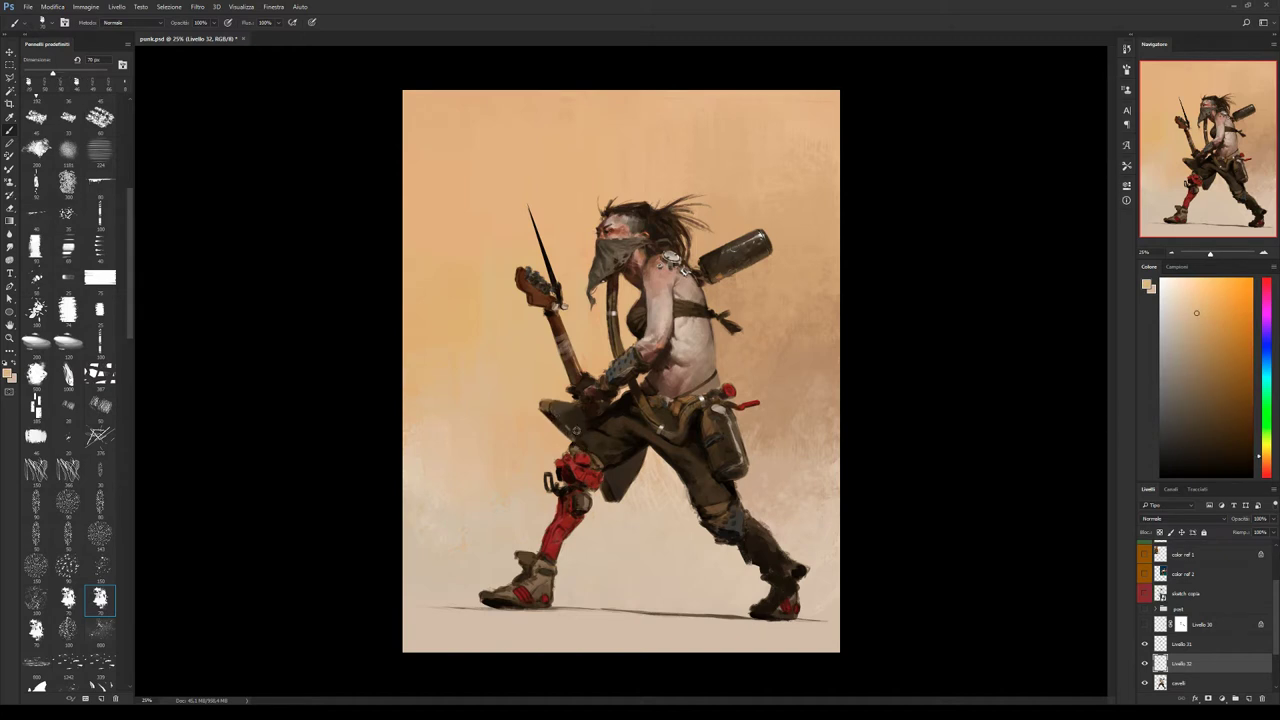
{"action": "left_click", "coordinate": [576, 432], "text": "alt"}
{"action": "left_click", "coordinate": [578, 405], "text": "alt"}
{"action": "left_click", "coordinate": [545, 400], "text": "alt"}
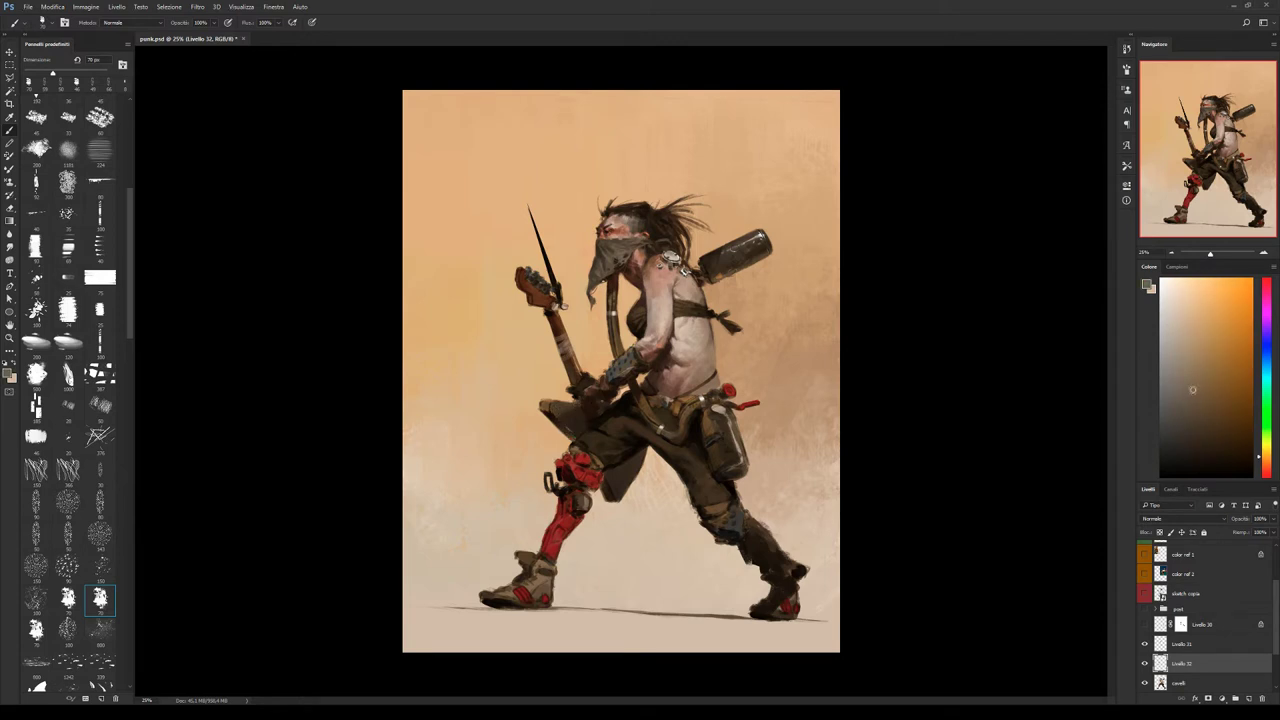
{"action": "left_click", "coordinate": [559, 410], "text": "alt"}
{"action": "left_click", "coordinate": [564, 420], "text": "alt"}
{"action": "left_click", "coordinate": [558, 408], "text": "alt"}
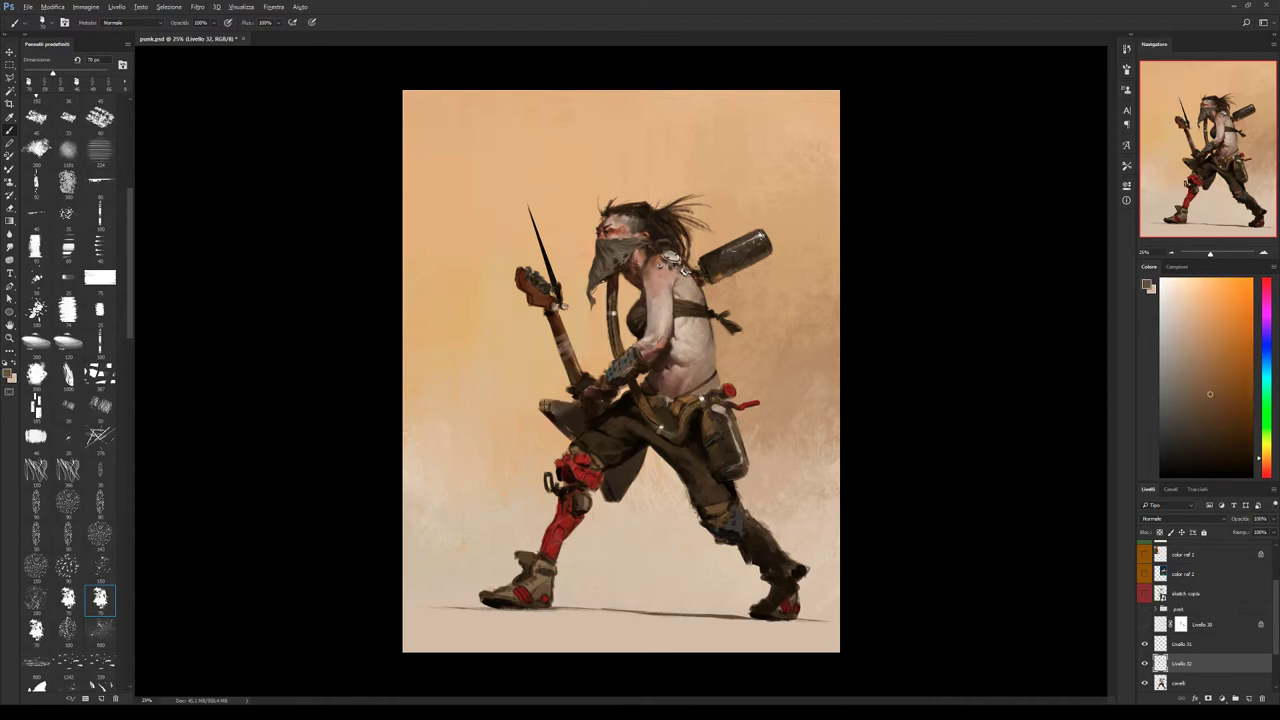
{"action": "left_click", "coordinate": [561, 417], "text": "alt"}
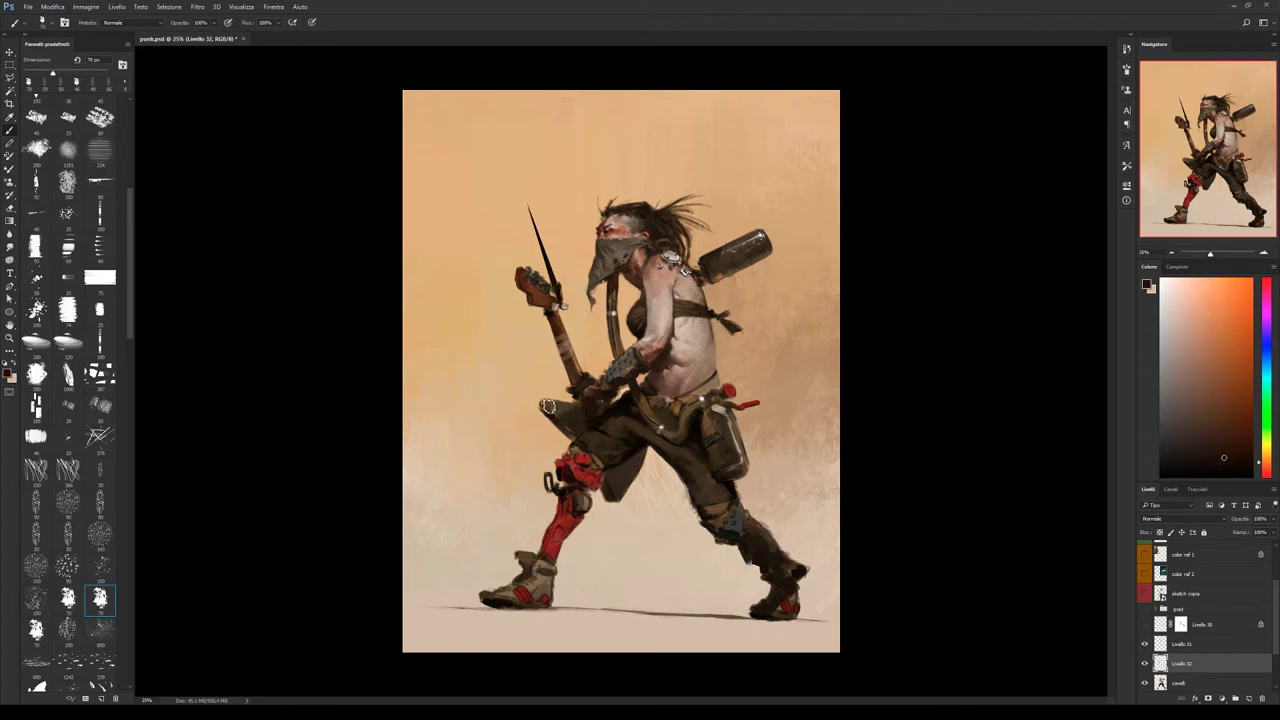
{"action": "left_click", "coordinate": [548, 406], "text": "alt"}
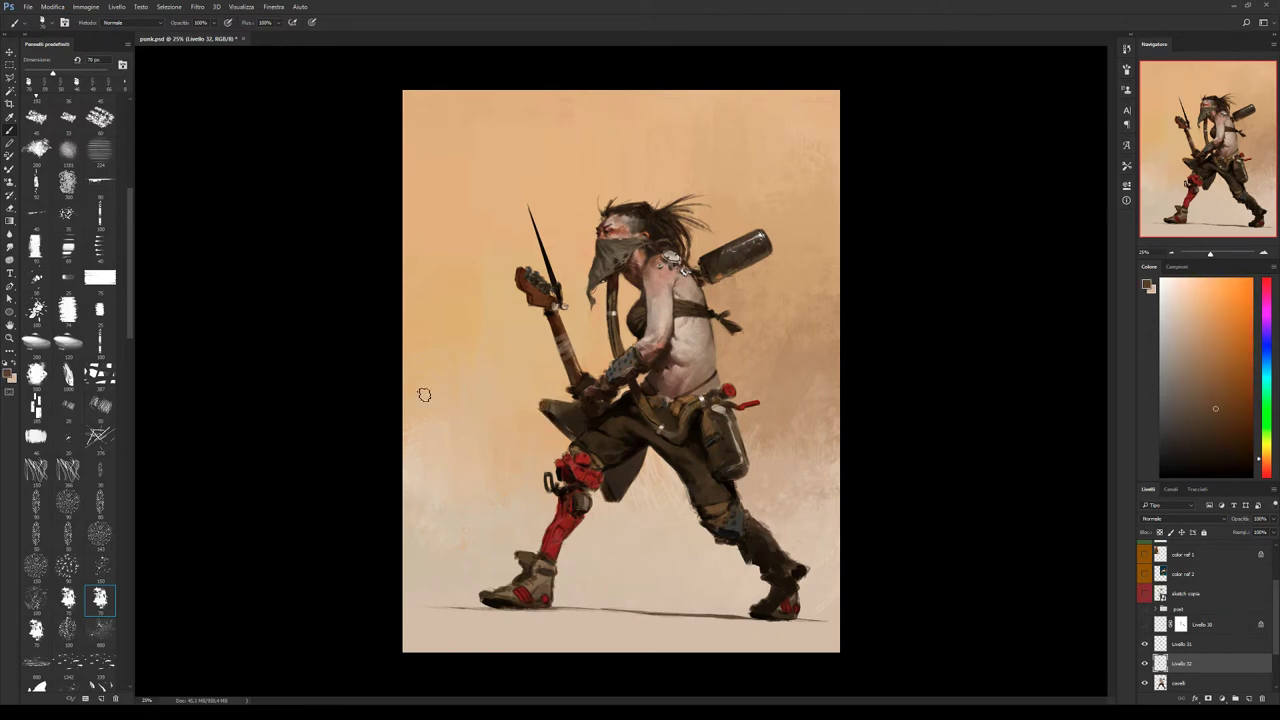
With the 10 px brush, paint light patches along the guitar body's upper edge.
{"action": "left_click", "coordinate": [67, 535]}
{"action": "left_click", "coordinate": [546, 400], "text": "alt"}
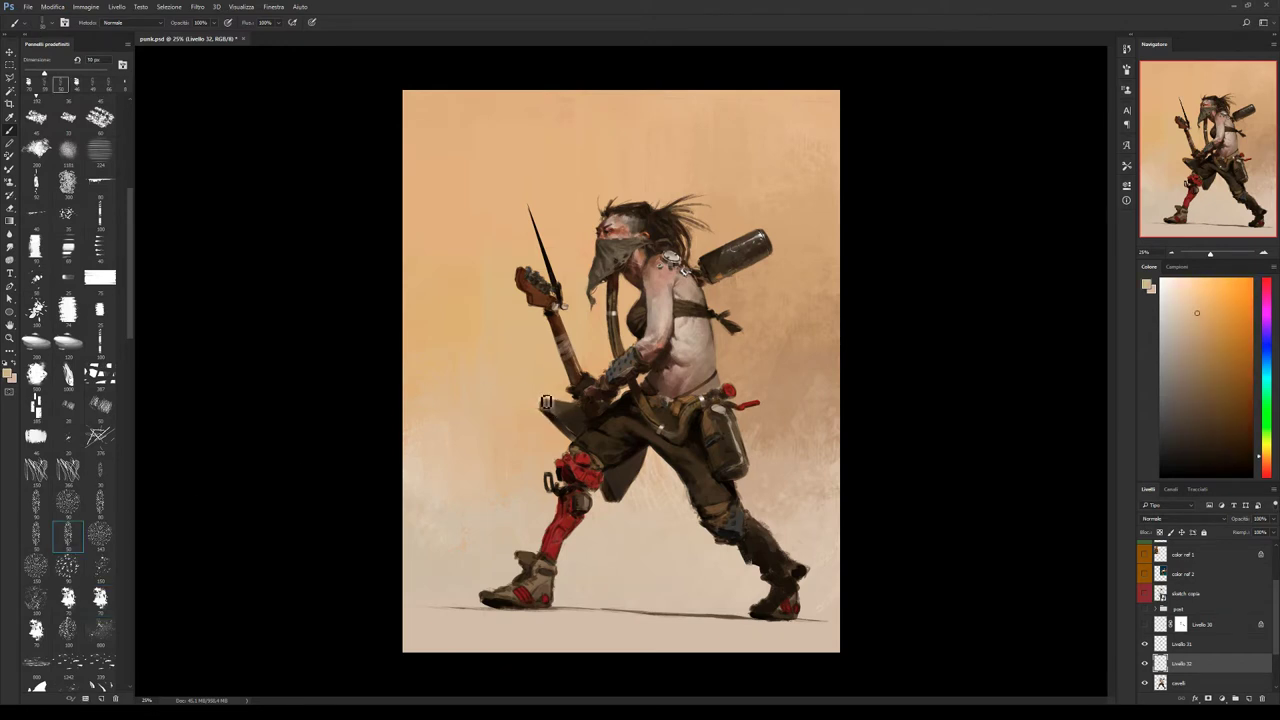
{"action": "left_click_drag", "start_coordinate": [546, 400], "coordinate": [548, 405]}
{"action": "left_click", "coordinate": [563, 409], "text": "alt"}
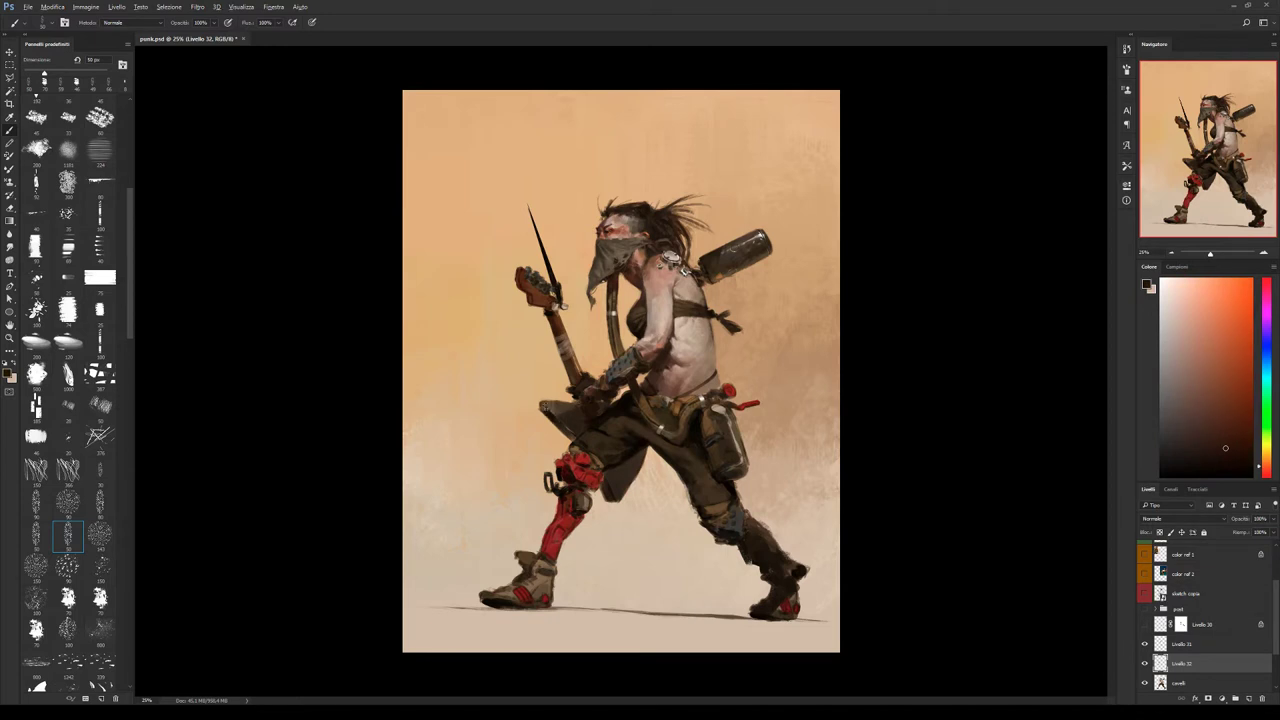
{"action": "left_click", "coordinate": [555, 420], "text": "alt"}
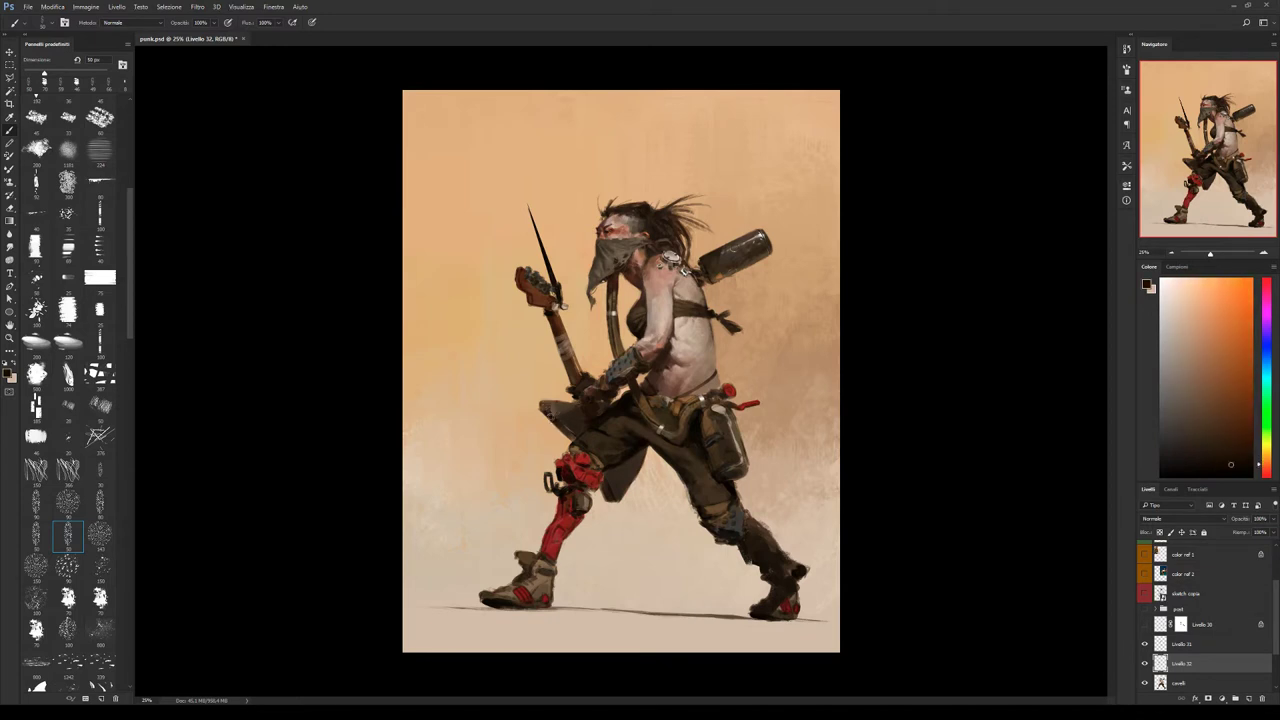
{"action": "left_click", "coordinate": [548, 416], "text": "alt"}
{"action": "left_click", "coordinate": [548, 412], "text": "alt"}
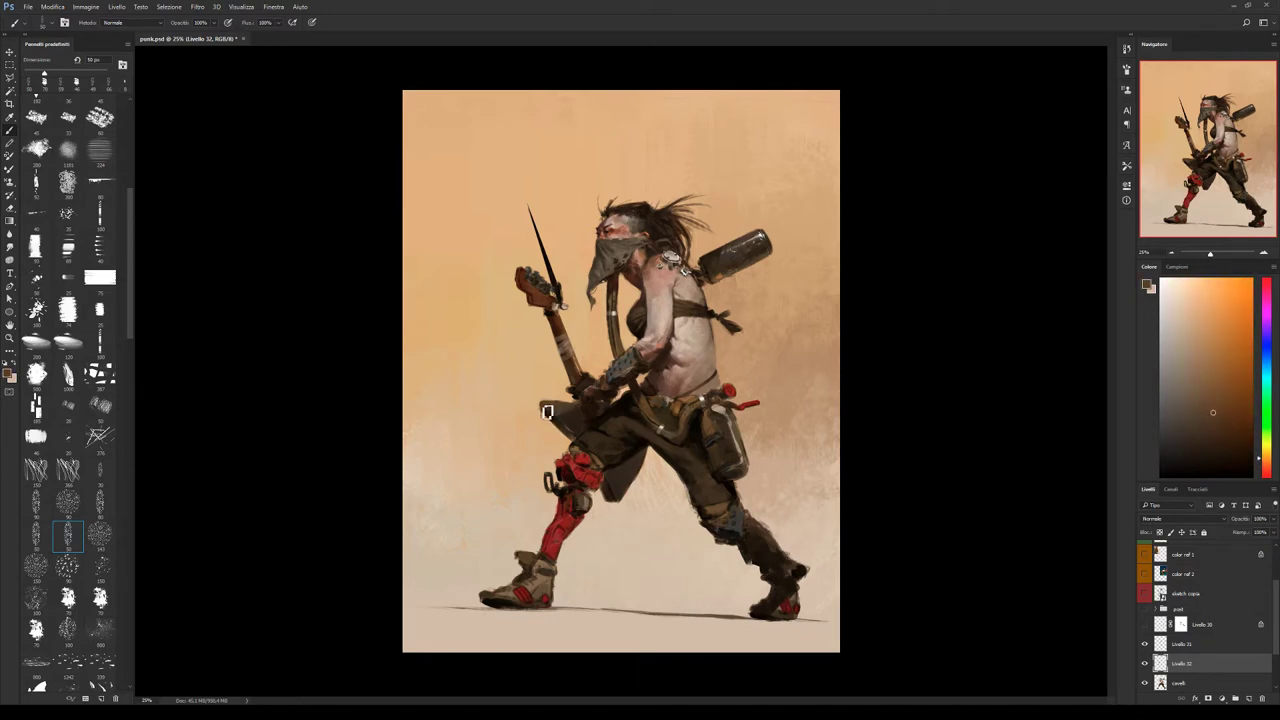
{"action": "left_click", "coordinate": [548, 414], "text": "alt"}
{"action": "left_click_drag", "start_coordinate": [540, 410], "coordinate": [548, 415]}
{"action": "left_click", "coordinate": [546, 402], "text": "alt"}
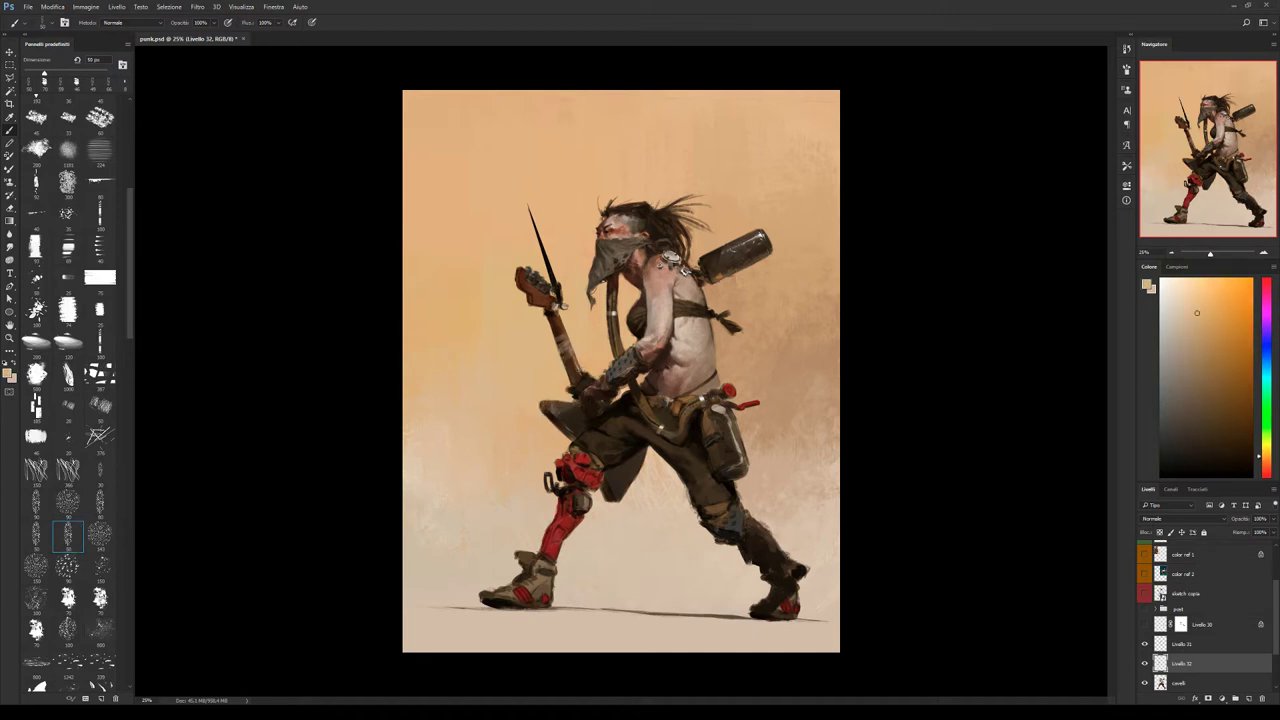
With another textured brush, rework the guitar body in peach, dark brown, near-black and beige.
{"action": "left_click", "coordinate": [99, 597]}
{"action": "left_click", "coordinate": [832, 432], "text": "alt"}
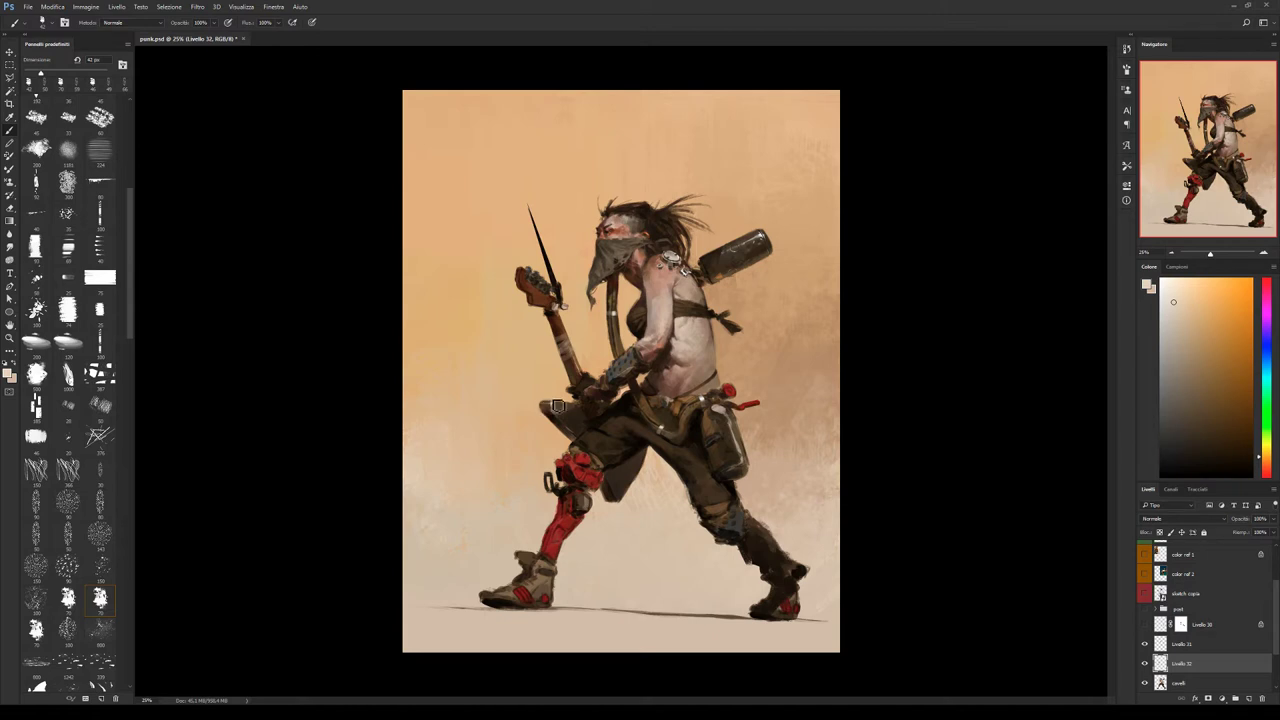
{"action": "left_click", "coordinate": [550, 405], "text": "alt"}
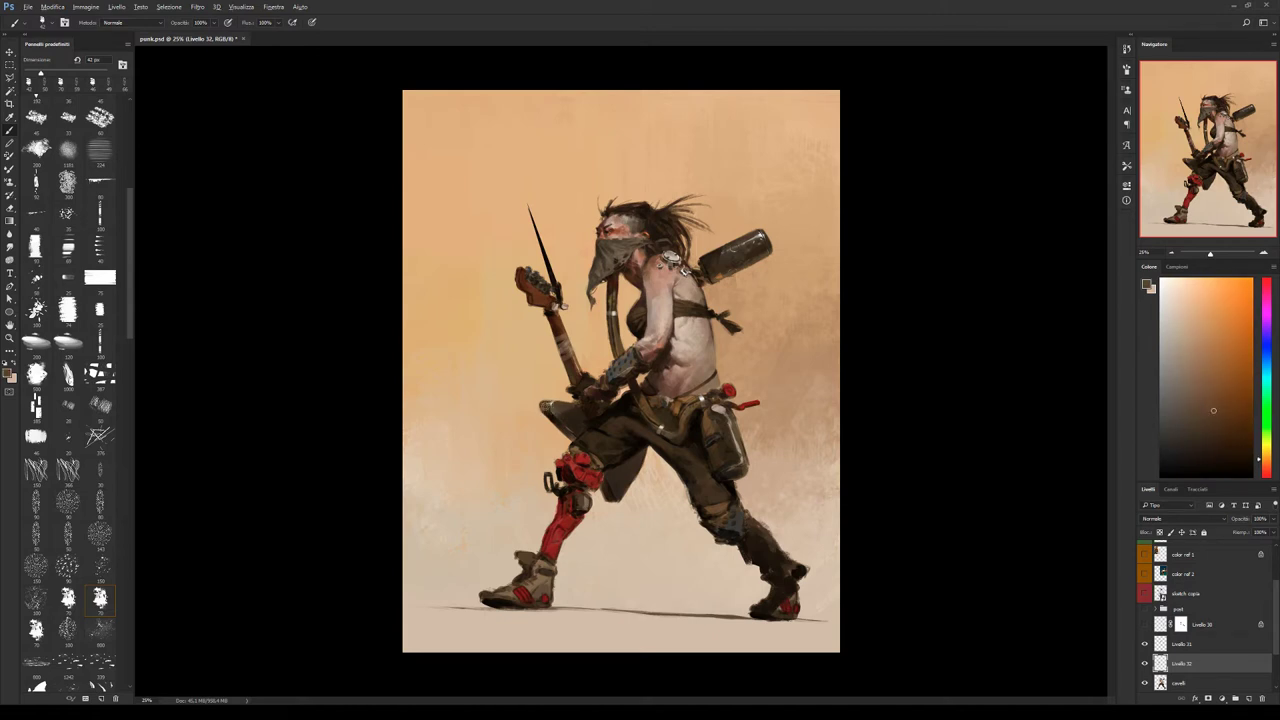
{"action": "left_click", "coordinate": [555, 412], "text": "alt"}
{"action": "left_click", "coordinate": [553, 417], "text": "alt"}
{"action": "left_click", "coordinate": [560, 408], "text": "alt"}
{"action": "left_click", "coordinate": [572, 418], "text": "alt"}
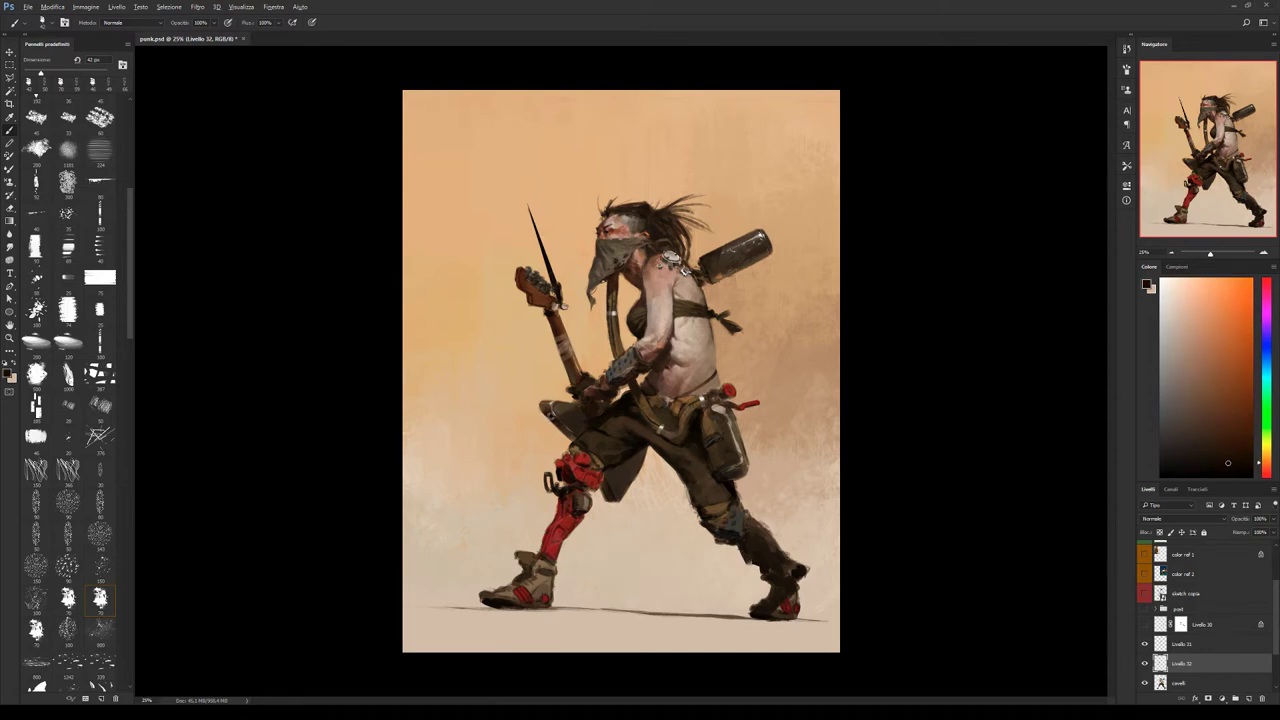
{"action": "left_click", "coordinate": [564, 410], "text": "alt"}
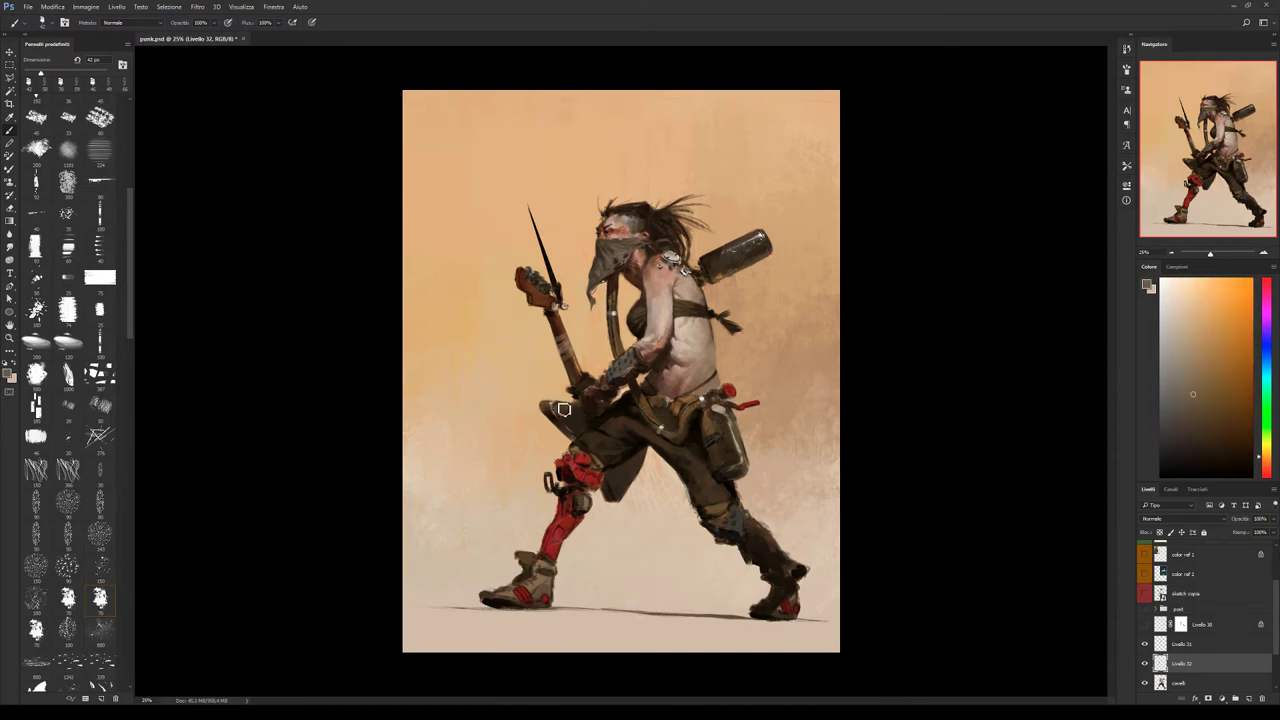
{"action": "left_click", "coordinate": [568, 414], "text": "alt"}
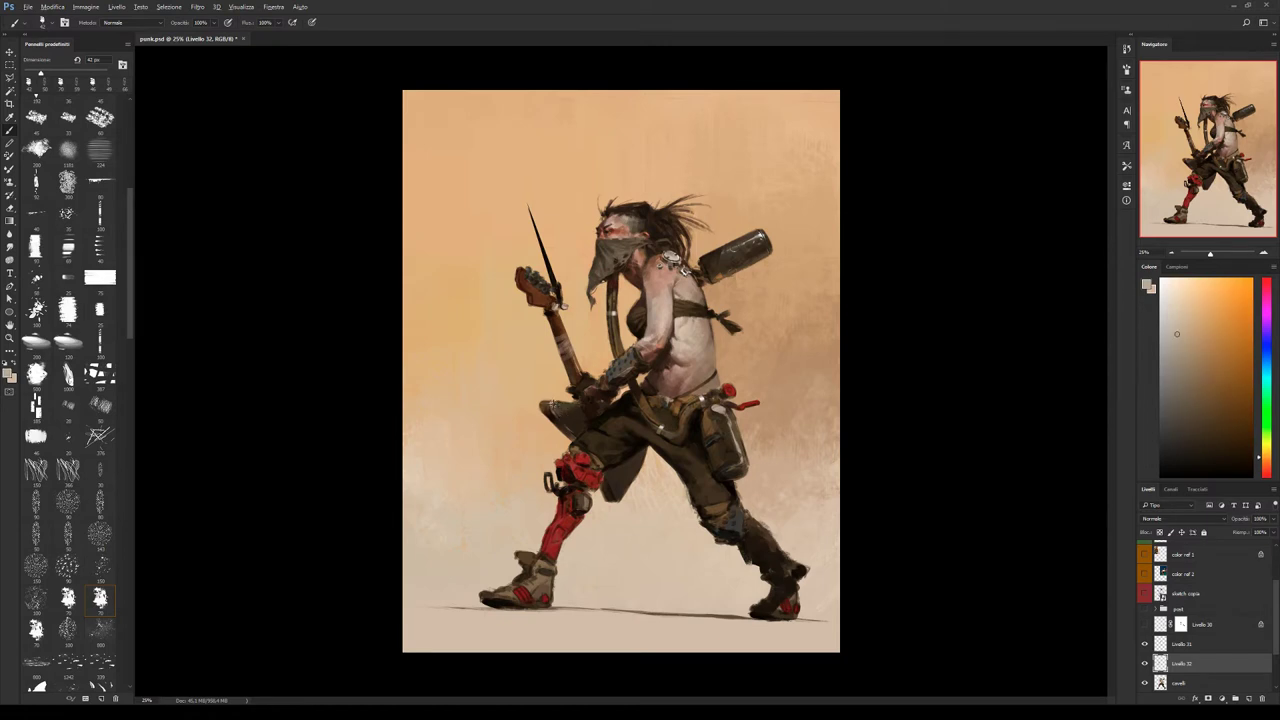
{"action": "left_click", "coordinate": [566, 414], "text": "alt"}
{"action": "left_click", "coordinate": [68, 536]}
Paint light tan highlights down the guitar neck from the headstock toward the body.
{"action": "left_click", "coordinate": [552, 310], "text": "alt"}
{"action": "left_click", "coordinate": [553, 314], "text": "alt"}
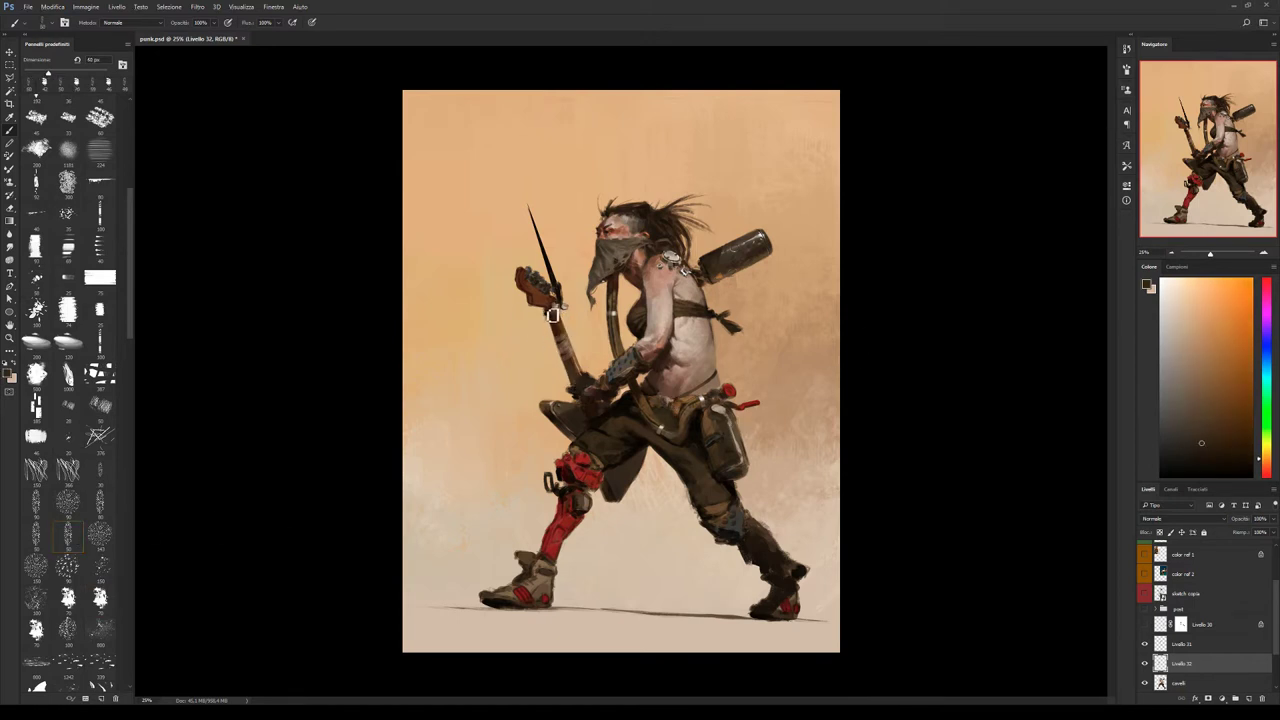
{"action": "left_click", "coordinate": [548, 316], "text": "alt"}
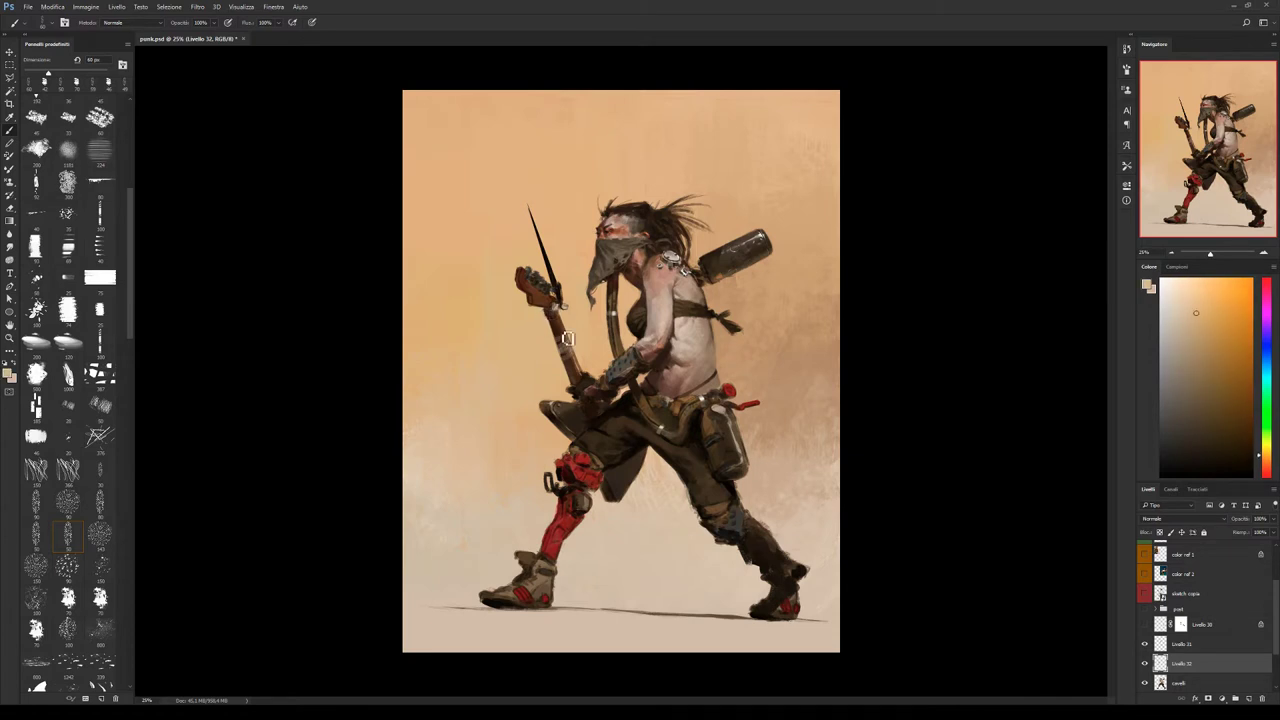
{"action": "mouse_move", "coordinate": [538, 290]}
{"action": "left_mouse_down"}
{"action": "mouse_move", "coordinate": [570, 328]}
{"action": "mouse_move", "coordinate": [576, 372]}
{"action": "left_mouse_up"}
Block in the guitar body with darker greyish-brown tones, swapping between textured brush presets.
{"action": "left_click", "coordinate": [551, 412], "text": "alt"}
{"action": "left_click", "coordinate": [549, 416], "text": "alt"}
{"action": "left_click", "coordinate": [560, 410], "text": "alt"}
{"action": "left_click", "coordinate": [565, 419], "text": "alt"}
{"action": "left_click", "coordinate": [586, 412], "text": "alt"}
{"action": "left_click", "coordinate": [573, 421], "text": "alt"}
{"action": "left_click", "coordinate": [579, 411], "text": "alt"}
{"action": "left_click", "coordinate": [578, 413], "text": "alt"}
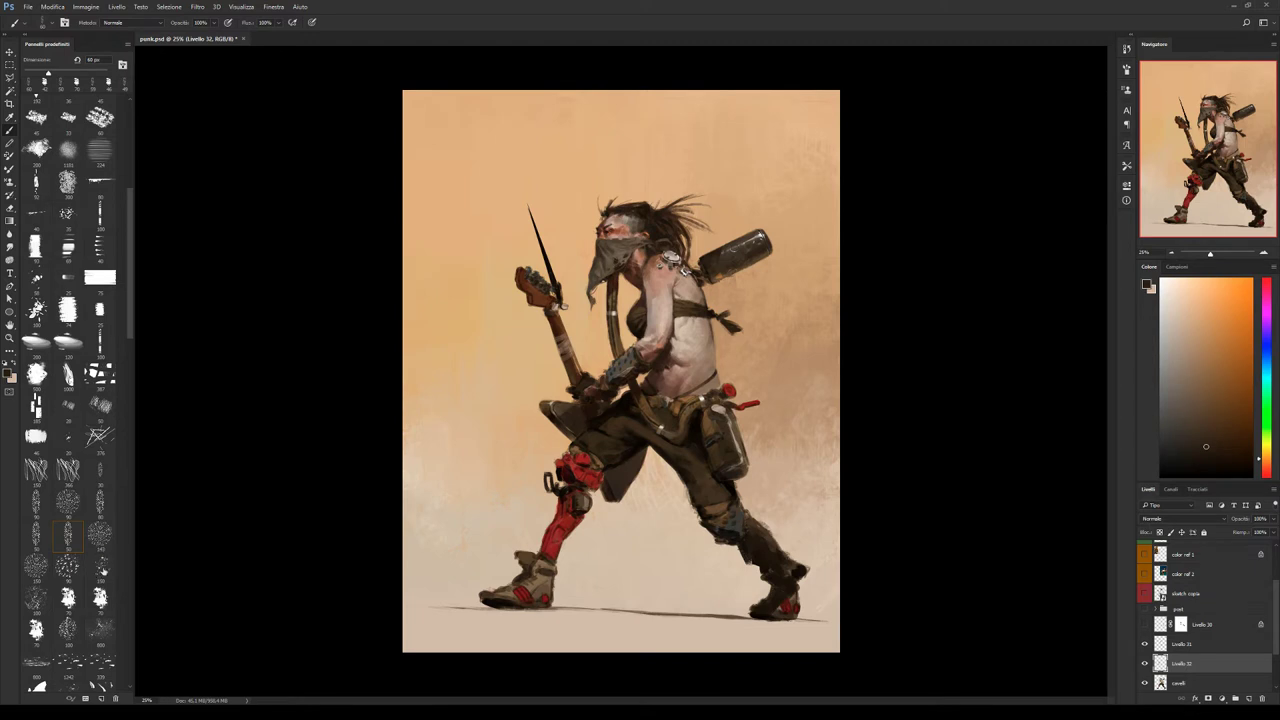
{"action": "left_click", "coordinate": [100, 598]}
{"action": "left_click", "coordinate": [686, 422], "text": "alt"}
{"action": "left_click", "coordinate": [600, 410], "text": "alt"}
{"action": "left_click", "coordinate": [576, 410], "text": "alt"}
{"action": "left_click", "coordinate": [68, 537]}
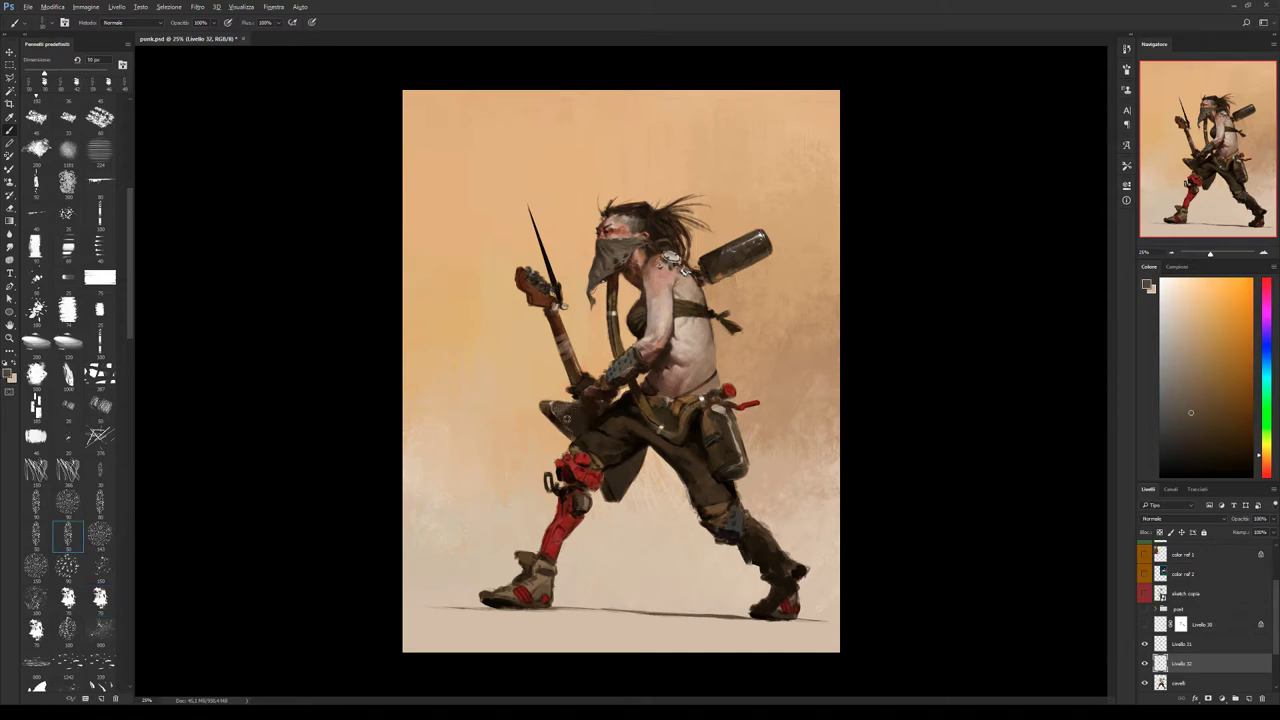
Paint the hip belt in layered browns sampled from it, using a slightly larger textured brush.
{"action": "left_click", "coordinate": [566, 416], "text": "alt"}
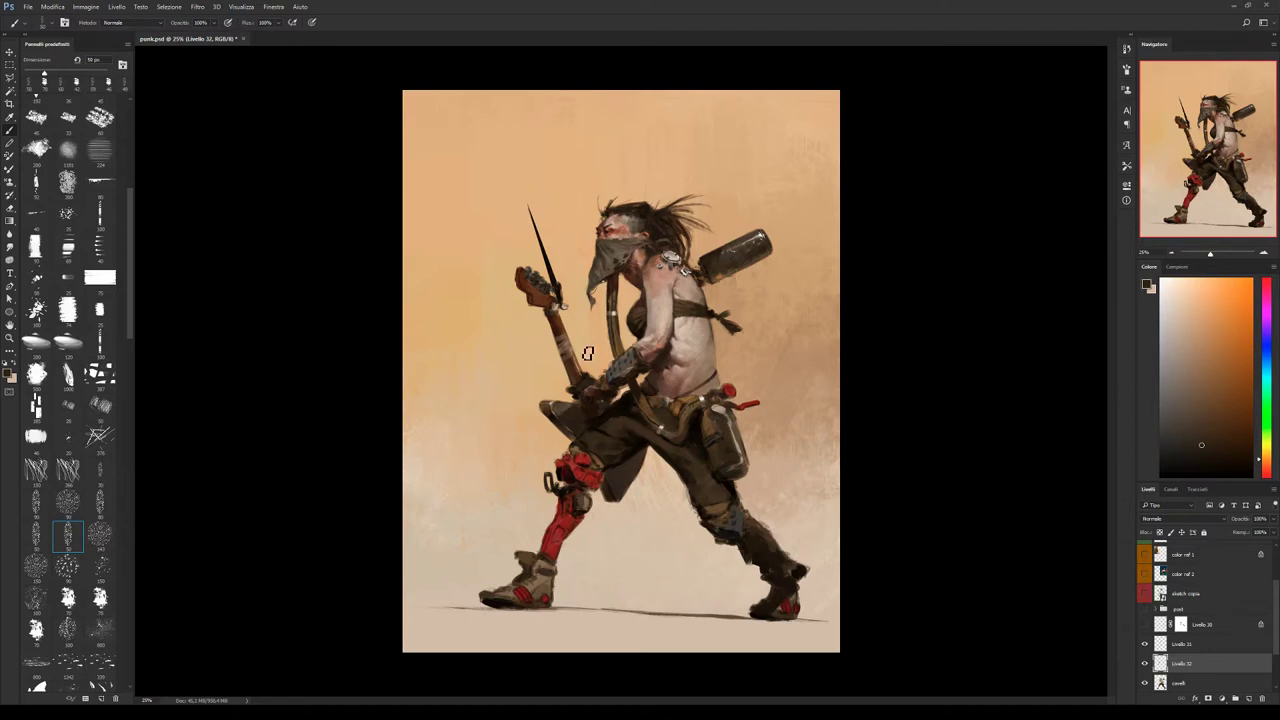
{"action": "left_click", "coordinate": [648, 362], "text": "alt"}
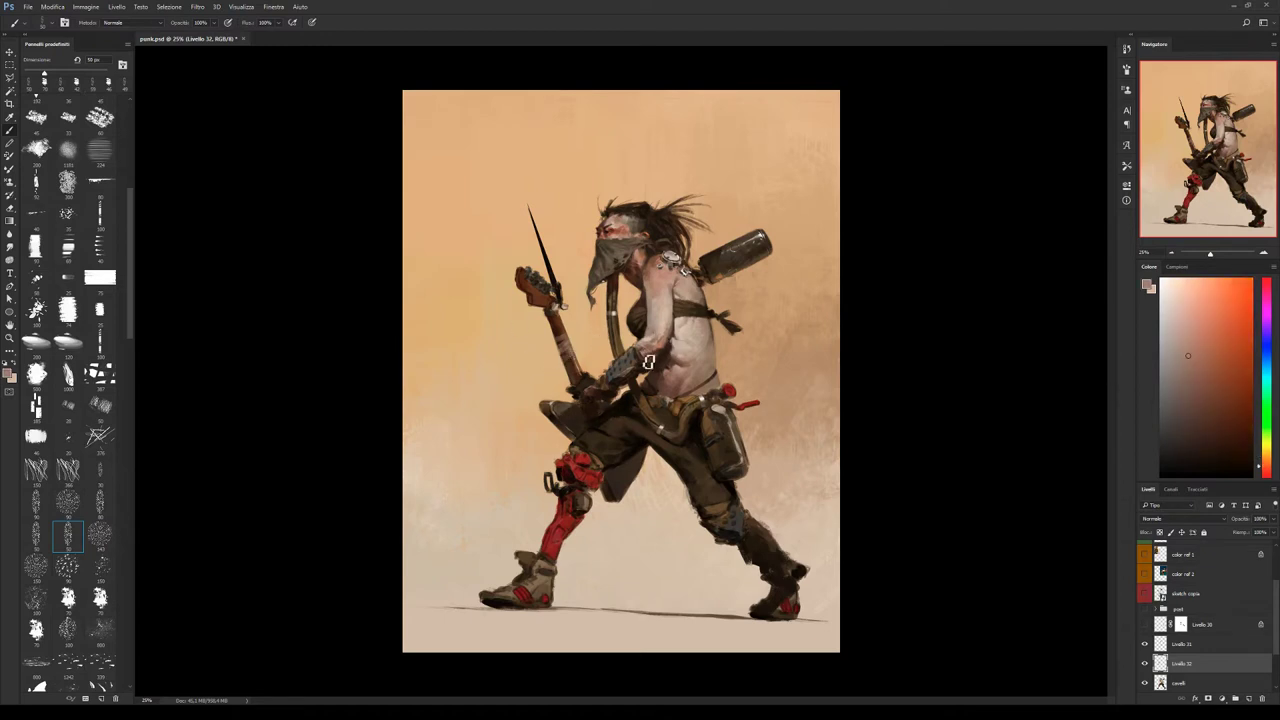
{"action": "left_click", "coordinate": [661, 367], "text": "alt"}
{"action": "left_click", "coordinate": [683, 408], "text": "alt"}
{"action": "left_click", "coordinate": [683, 416], "text": "alt"}
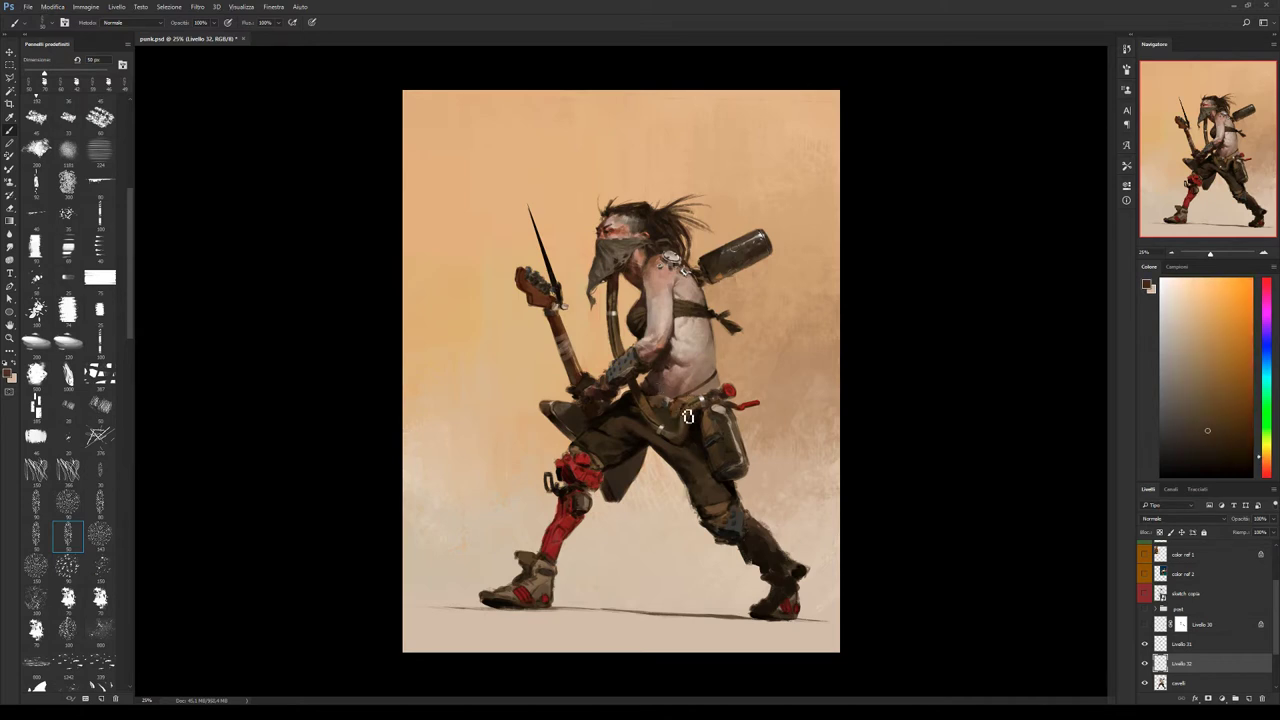
{"action": "left_click", "coordinate": [685, 410], "text": "alt"}
{"action": "left_click", "coordinate": [677, 418], "text": "alt"}
{"action": "left_click", "coordinate": [674, 420], "text": "alt"}
{"action": "left_click", "coordinate": [100, 598]}
{"action": "left_click", "coordinate": [673, 421], "text": "alt"}
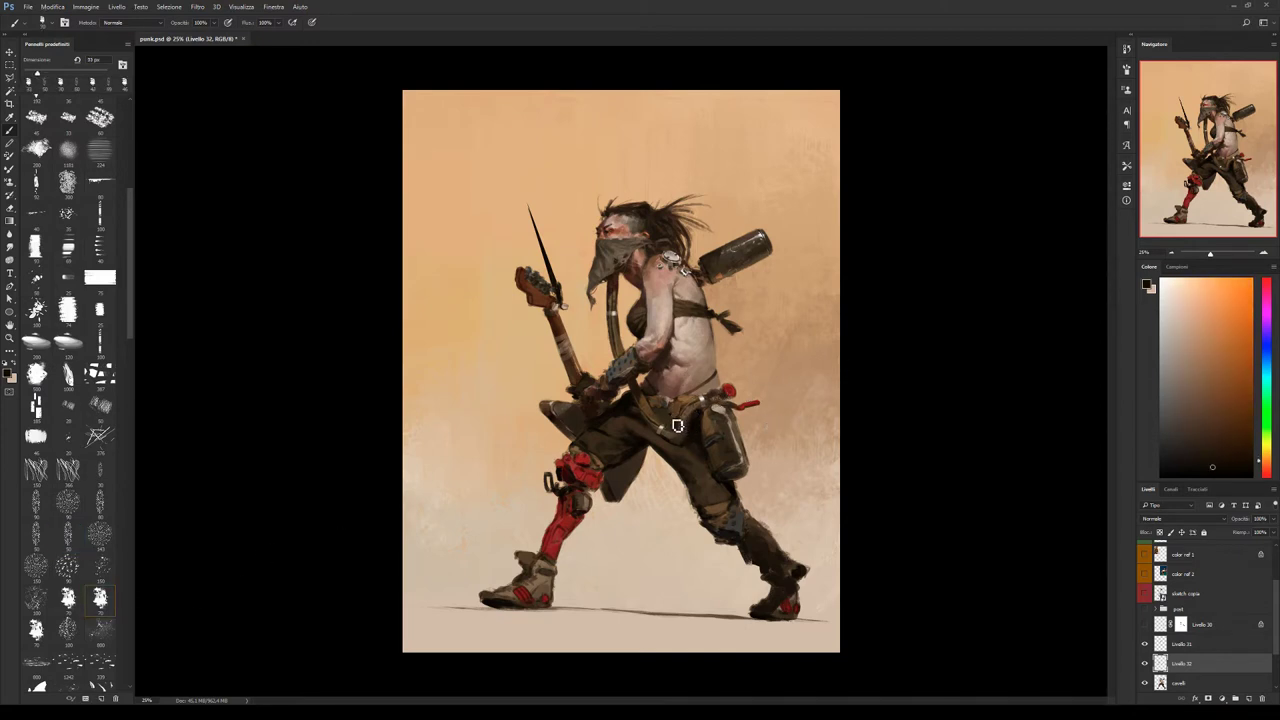
Sample light beige and orange-brown belt tones and paint the light buckle with a brush of about 30 px.
{"action": "left_click", "coordinate": [682, 422], "text": "alt"}
{"action": "left_click", "coordinate": [69, 537]}
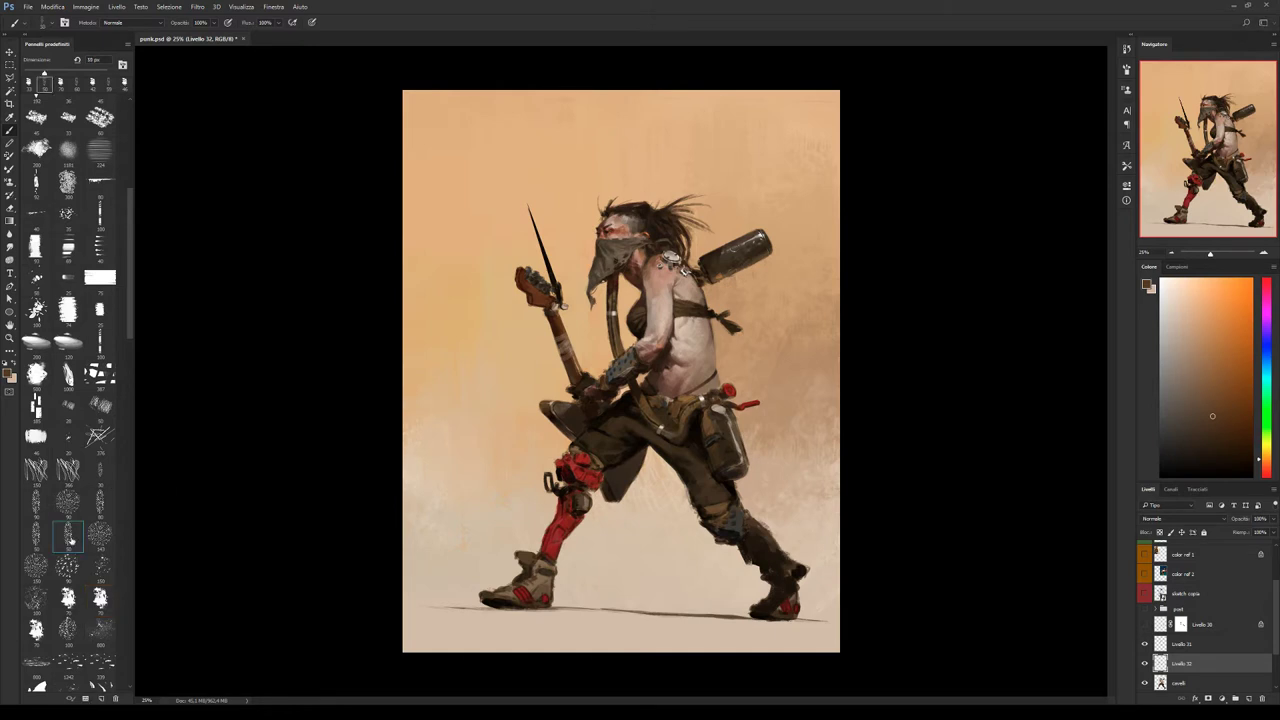
{"action": "left_click", "coordinate": [672, 414], "text": "alt"}
{"action": "left_click", "coordinate": [666, 412], "text": "alt"}
{"action": "left_click", "coordinate": [662, 400], "text": "alt"}
{"action": "left_click", "coordinate": [665, 402], "text": "alt"}
{"action": "left_click", "coordinate": [68, 535]}
{"action": "key", "text": "bracketright"}
{"action": "key", "text": "bracketright"}
{"action": "key", "text": "bracketright"}
Texture the belt with the splatter brush in sampled dark brown, tan and medium belt tones.
{"action": "left_click", "coordinate": [675, 416], "text": "alt"}
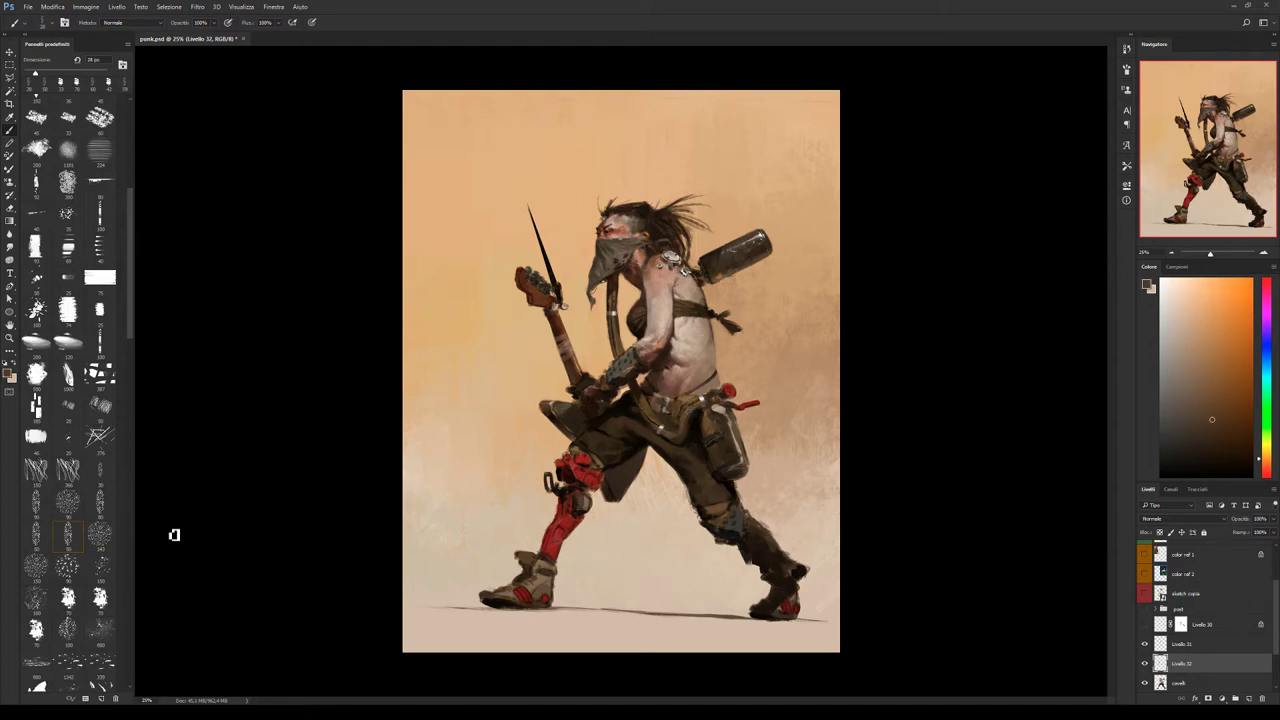
{"action": "left_click", "coordinate": [99, 597]}
{"action": "left_click", "coordinate": [678, 415], "text": "alt"}
{"action": "left_click", "coordinate": [679, 404], "text": "alt"}
{"action": "left_click", "coordinate": [690, 402], "text": "alt"}
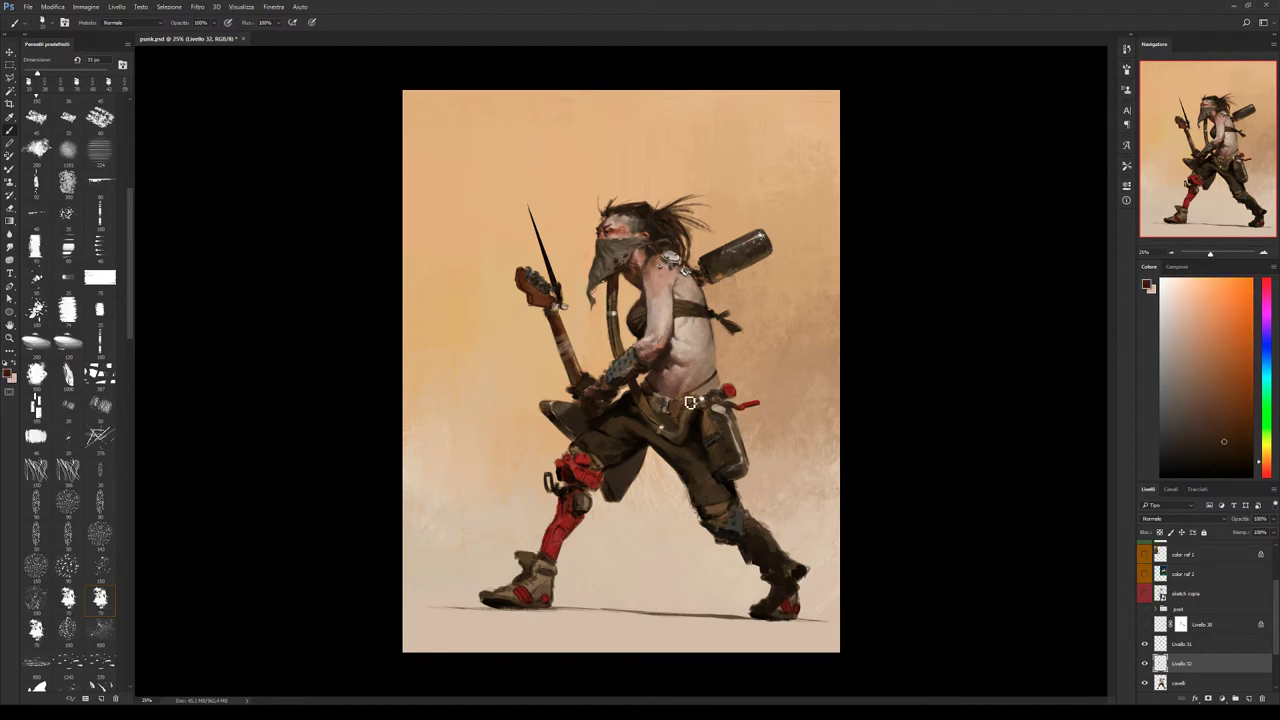
{"action": "left_click", "coordinate": [690, 404], "text": "alt"}
{"action": "left_click", "coordinate": [698, 404], "text": "alt"}
{"action": "left_click", "coordinate": [706, 410], "text": "alt"}
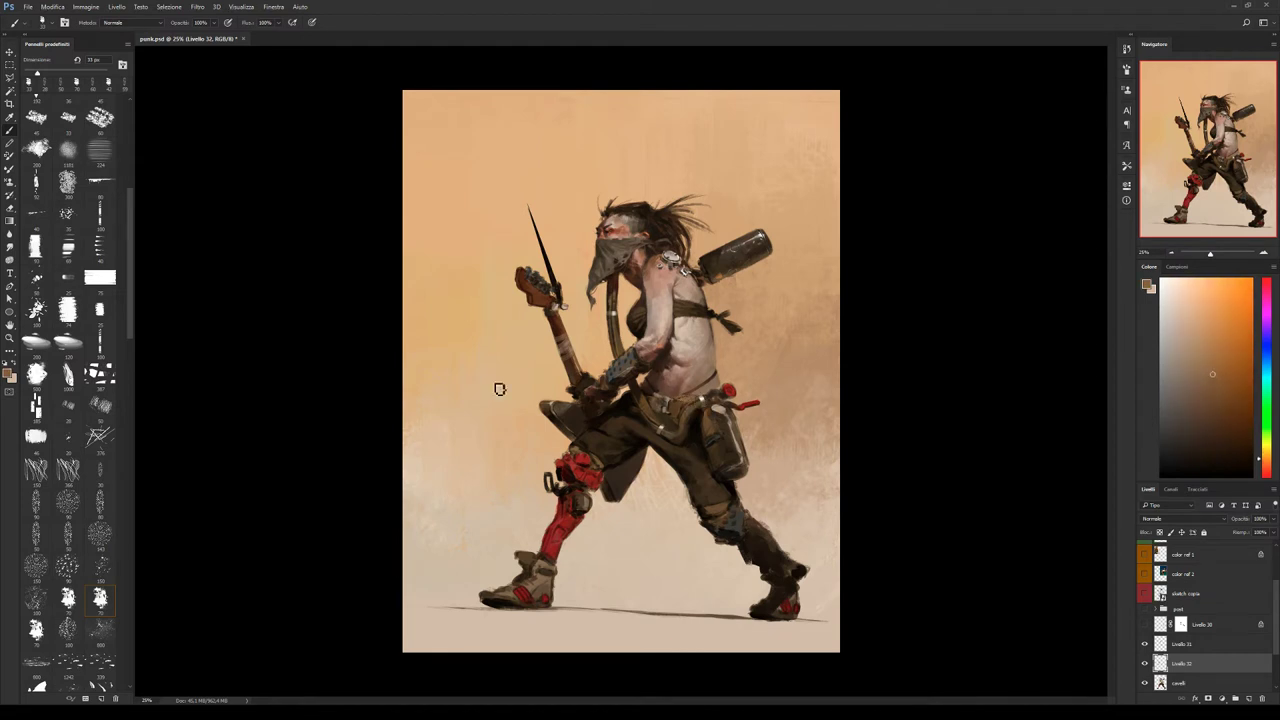
Define the belt straps with the plain brush at about 33 px, using sampled belt shadow and highlight tones.
{"action": "left_click", "coordinate": [67, 537]}
{"action": "left_click", "coordinate": [685, 404], "text": "alt"}
{"action": "left_click", "coordinate": [701, 419], "text": "alt"}
{"action": "left_click", "coordinate": [710, 434], "text": "alt"}
{"action": "left_click", "coordinate": [699, 420], "text": "alt"}
{"action": "left_click", "coordinate": [701, 432], "text": "alt"}
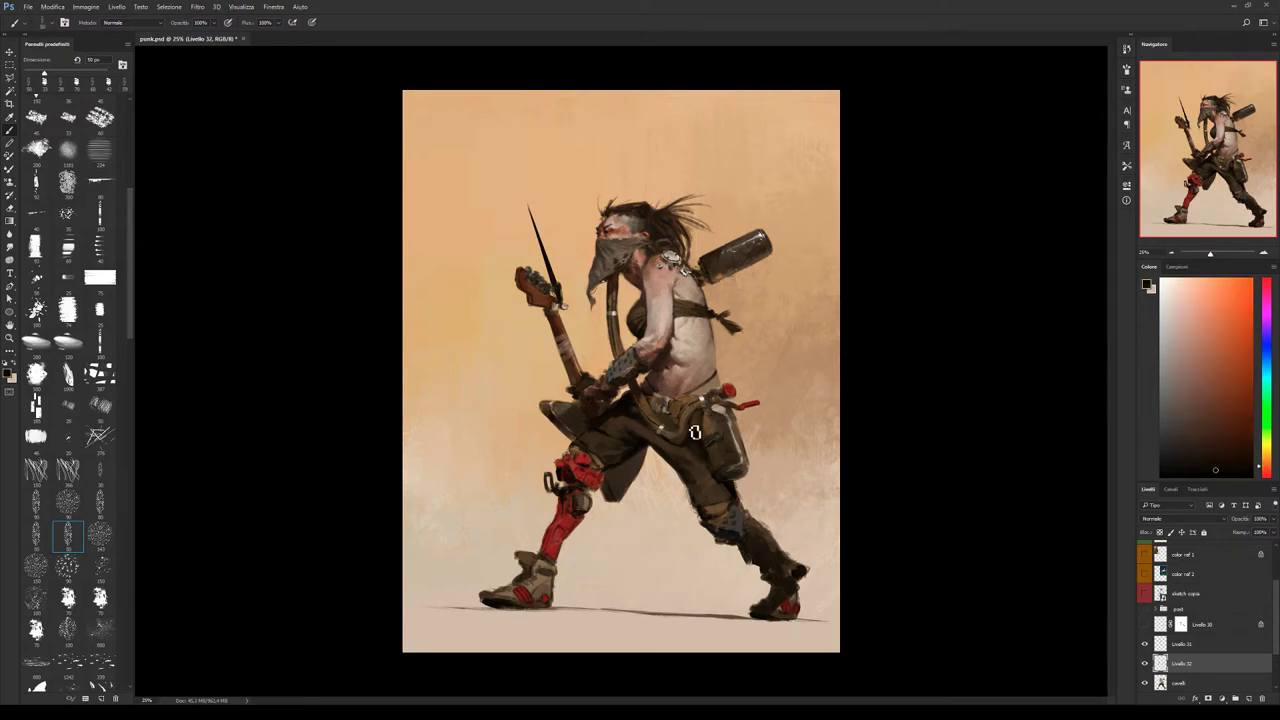
{"action": "left_click", "coordinate": [701, 419], "text": "alt"}
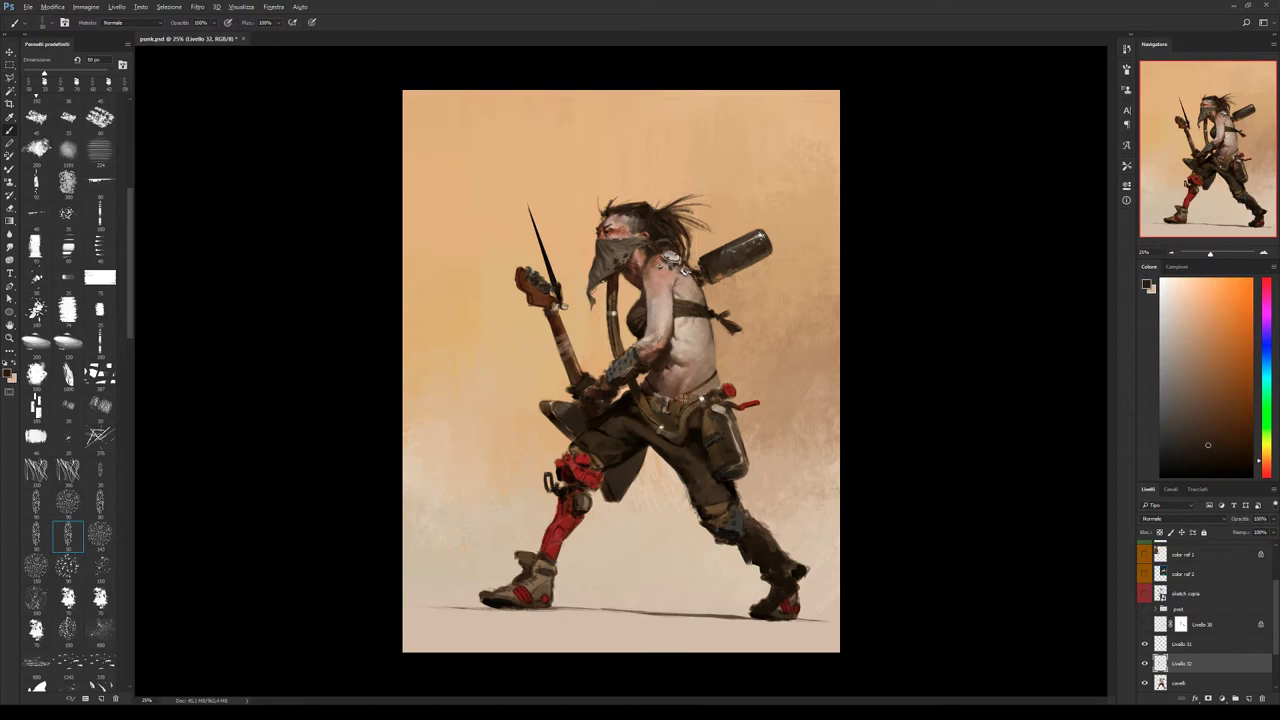
{"action": "left_click", "coordinate": [690, 410], "text": "alt"}
{"action": "key", "text": "bracketleft"}
{"action": "left_click", "coordinate": [681, 410], "text": "alt"}
{"action": "left_click", "coordinate": [679, 411], "text": "alt"}
{"action": "left_click", "coordinate": [695, 424], "text": "alt"}
Resample the pouch colour and paint over the belt straps and top of the trousers.
{"action": "left_click", "coordinate": [710, 422], "text": "alt"}
Touch up the trousers with dark and light tones sampled from them.
{"action": "left_click", "coordinate": [670, 451], "text": "alt"}
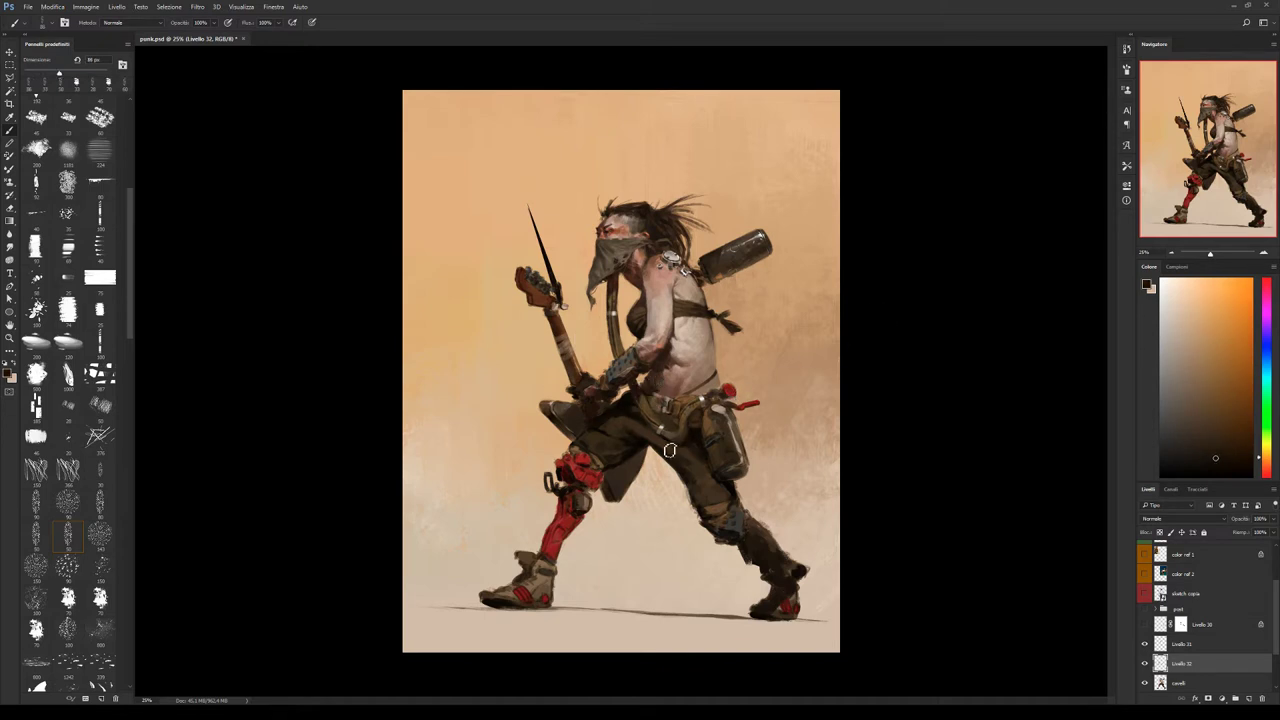
{"action": "left_click", "coordinate": [651, 438], "text": "alt"}
{"action": "left_click", "coordinate": [688, 478], "text": "alt"}
{"action": "left_click", "coordinate": [701, 475], "text": "alt"}
{"action": "left_click", "coordinate": [708, 505], "text": "alt"}
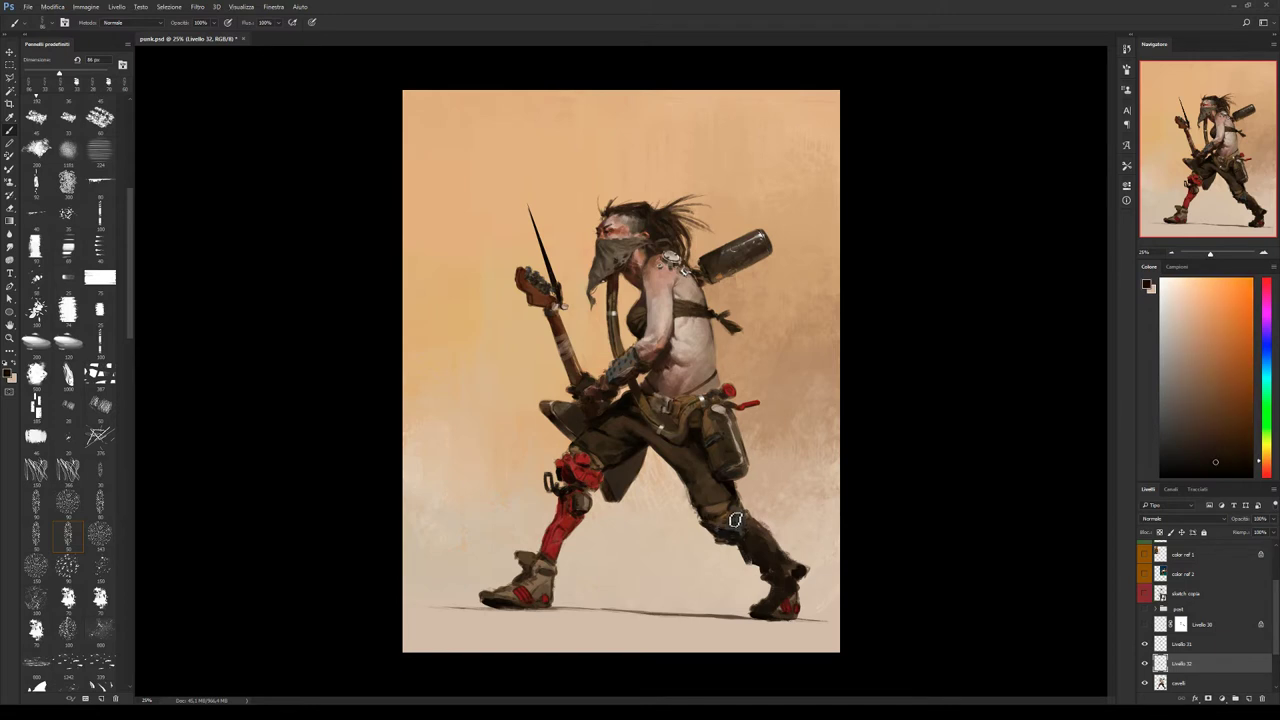
Paint a round metal ring on the belt with the splatter brush, using guitar and belt colours.
{"action": "left_click", "coordinate": [591, 441], "text": "alt"}
{"action": "left_click", "coordinate": [611, 424], "text": "alt"}
{"action": "left_click", "coordinate": [632, 416], "text": "alt"}
{"action": "left_click", "coordinate": [617, 423], "text": "alt"}
{"action": "left_click", "coordinate": [626, 419], "text": "alt"}
{"action": "left_click", "coordinate": [634, 425], "text": "alt"}
{"action": "left_click", "coordinate": [100, 598]}
{"action": "left_click", "coordinate": [632, 418], "text": "alt"}
{"action": "left_click", "coordinate": [632, 416], "text": "alt"}
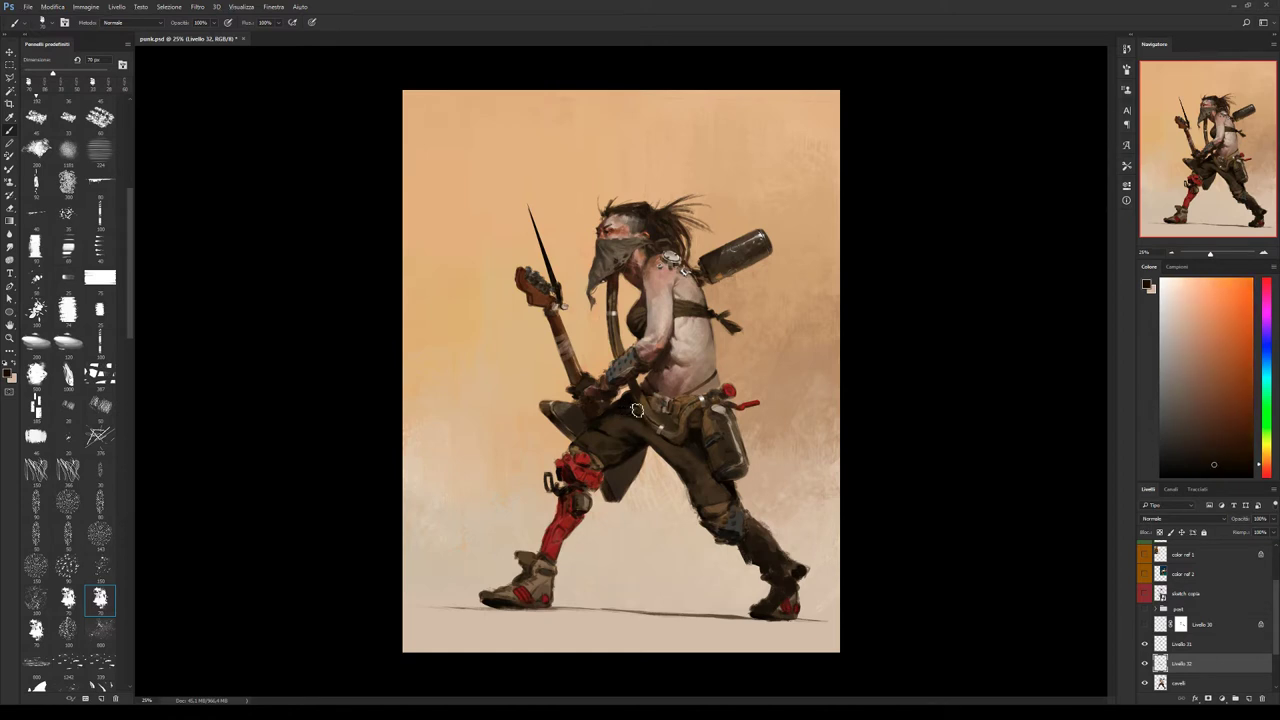
Add strap and clasp touches to the hip pouch with orange belt tones and the 84 px round brush.
{"action": "left_click", "coordinate": [650, 425], "text": "alt"}
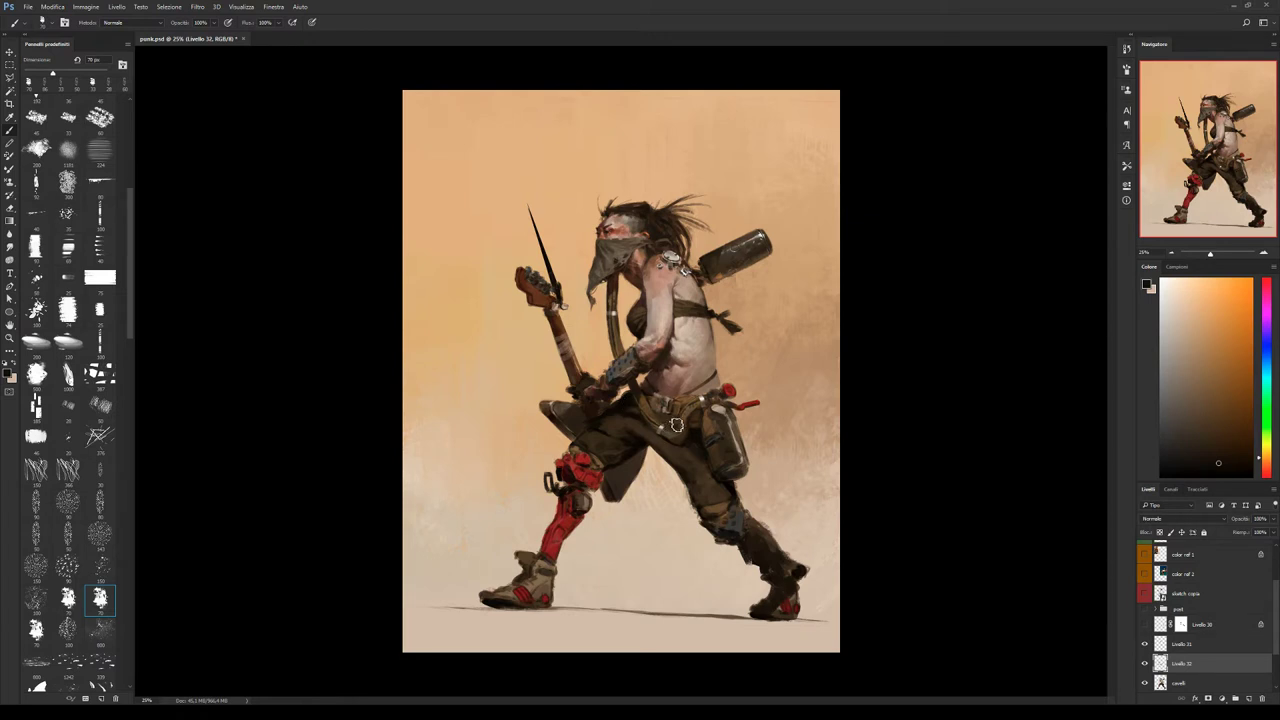
{"action": "left_click", "coordinate": [663, 418], "text": "alt"}
{"action": "left_click", "coordinate": [662, 420], "text": "alt"}
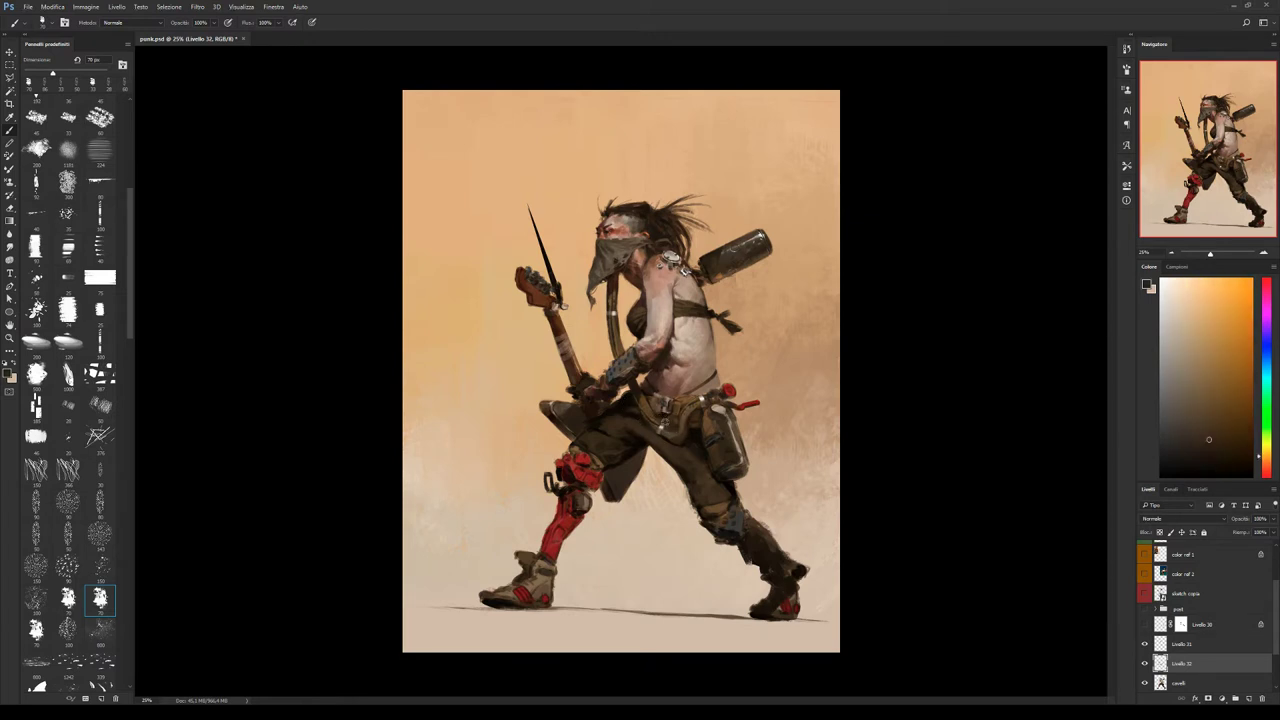
{"action": "left_click", "coordinate": [661, 421], "text": "alt"}
{"action": "left_click", "coordinate": [704, 456], "text": "alt"}
{"action": "left_click", "coordinate": [67, 537]}
{"action": "left_click", "coordinate": [728, 269], "text": "alt"}
{"action": "left_click", "coordinate": [730, 257], "text": "alt"}
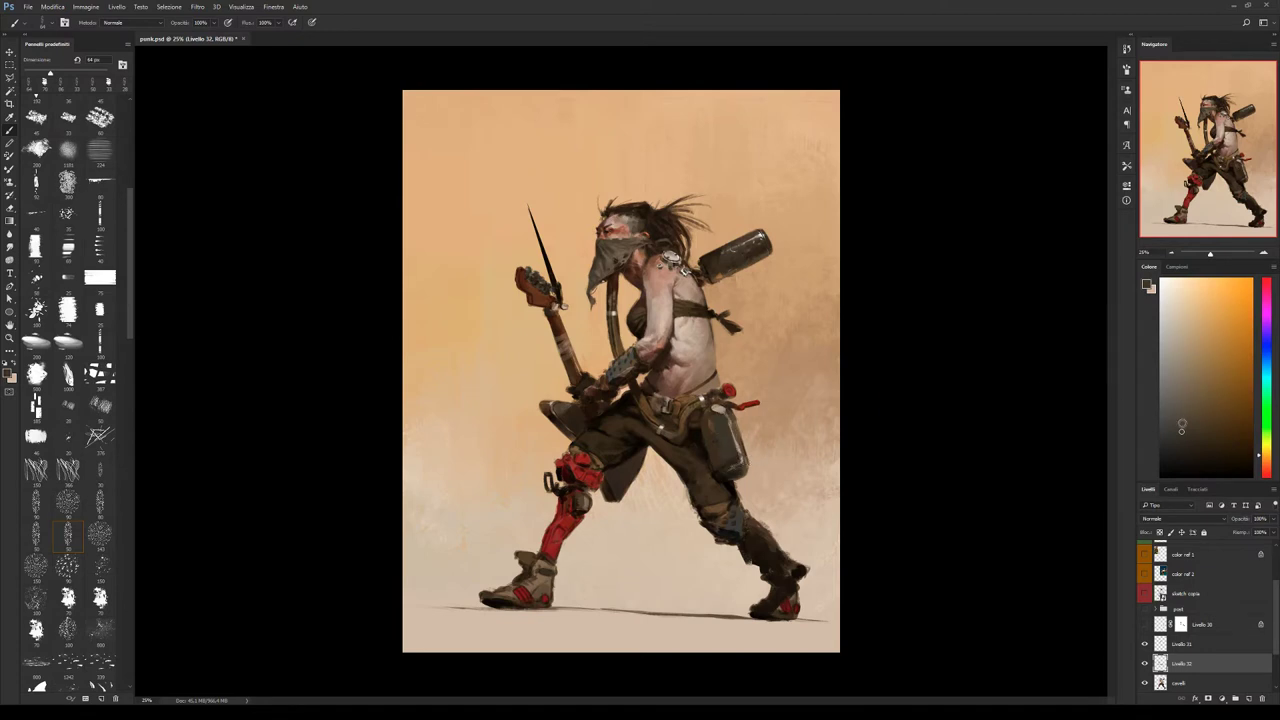
Repaint the hip pouch's outline with darker and reddish-orange tones sampled from it.
{"action": "left_click", "coordinate": [726, 460], "text": "alt"}
{"action": "left_click", "coordinate": [710, 452], "text": "alt"}
{"action": "left_click", "coordinate": [716, 443], "text": "alt"}
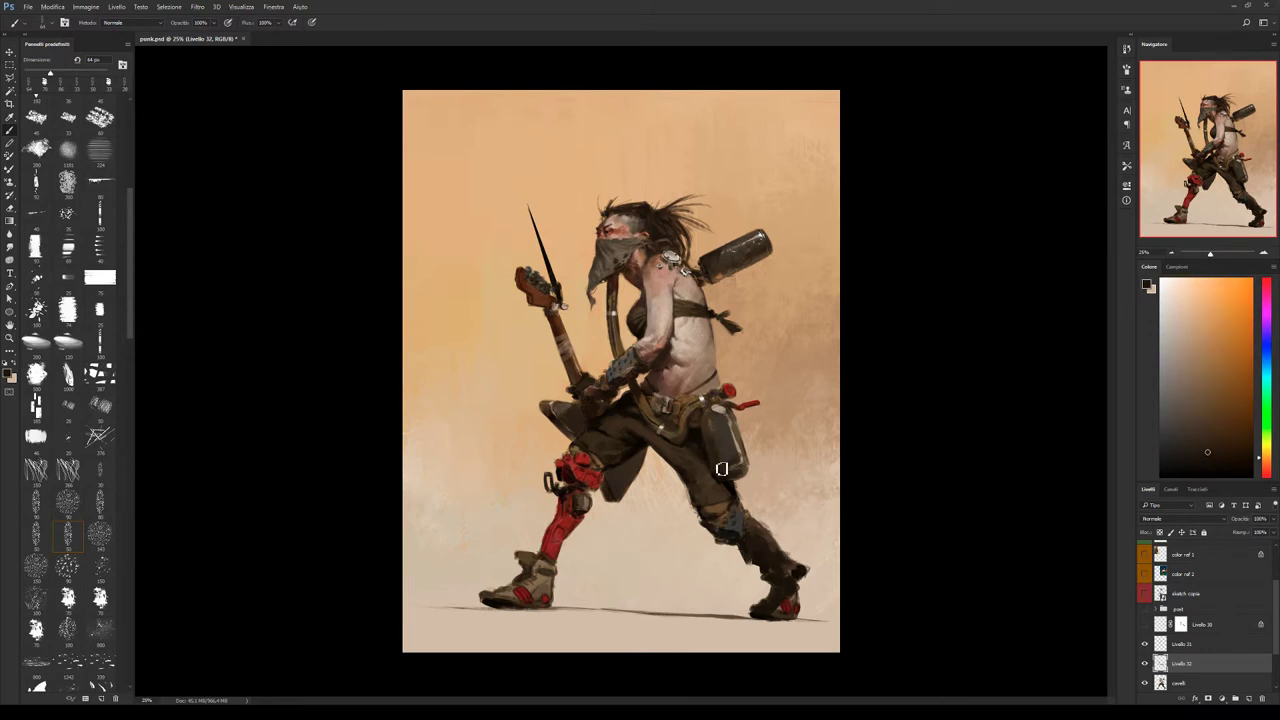
{"action": "left_click", "coordinate": [712, 437], "text": "alt"}
{"action": "left_click", "coordinate": [716, 433], "text": "alt"}
{"action": "left_click", "coordinate": [726, 280], "text": "alt"}
{"action": "left_click", "coordinate": [711, 420], "text": "alt"}
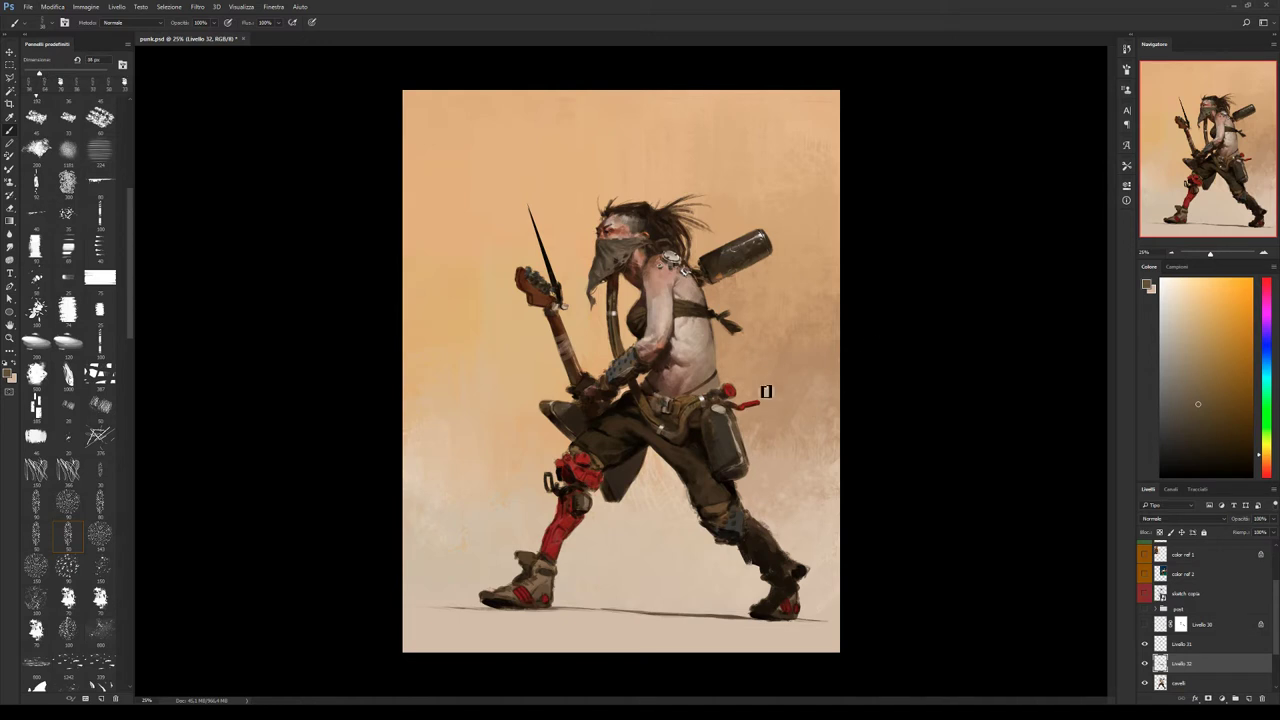
{"action": "left_click", "coordinate": [715, 444], "text": "alt"}
{"action": "left_click", "coordinate": [711, 444], "text": "alt"}
{"action": "left_click", "coordinate": [716, 447], "text": "alt"}
{"action": "left_click", "coordinate": [754, 264], "text": "alt"}
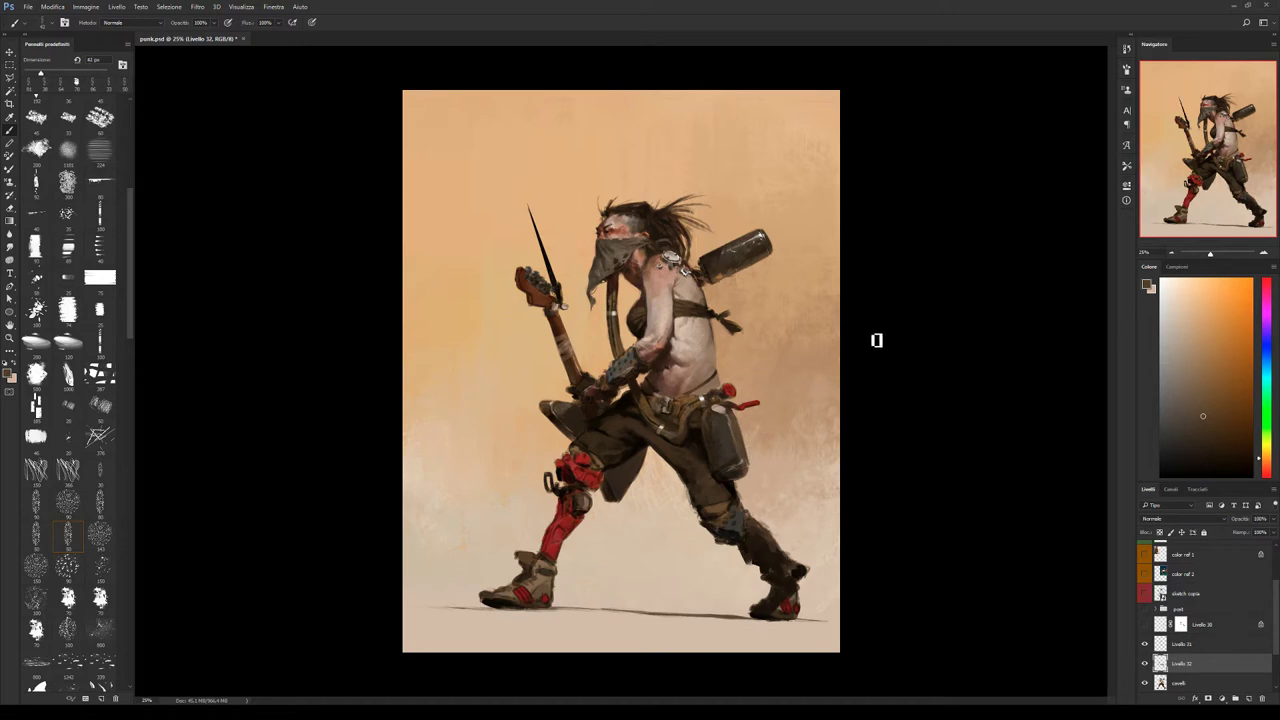
Enlarge the pouch into a smoother canister shape using a roughly 42 px brush.
{"action": "key", "text": "bracketleft"}
{"action": "key", "text": "bracketleft"}
{"action": "key", "text": "bracketleft"}
{"action": "key", "text": "bracketleft"}
{"action": "left_click", "coordinate": [724, 420], "text": "alt"}
{"action": "left_click", "coordinate": [718, 412], "text": "alt"}
{"action": "left_click", "coordinate": [730, 442], "text": "alt"}
{"action": "left_click", "coordinate": [729, 429], "text": "alt"}
{"action": "left_click", "coordinate": [724, 452], "text": "alt"}
{"action": "left_click", "coordinate": [736, 458], "text": "alt"}
{"action": "left_click", "coordinate": [732, 436], "text": "alt"}
{"action": "left_click", "coordinate": [730, 414], "text": "alt"}
Shade the canister and the belt around it at 60 px, from light tan to yellow-green tones.
{"action": "key", "text": "bracketleft"}
{"action": "key", "text": "bracketleft"}
{"action": "key", "text": "bracketleft"}
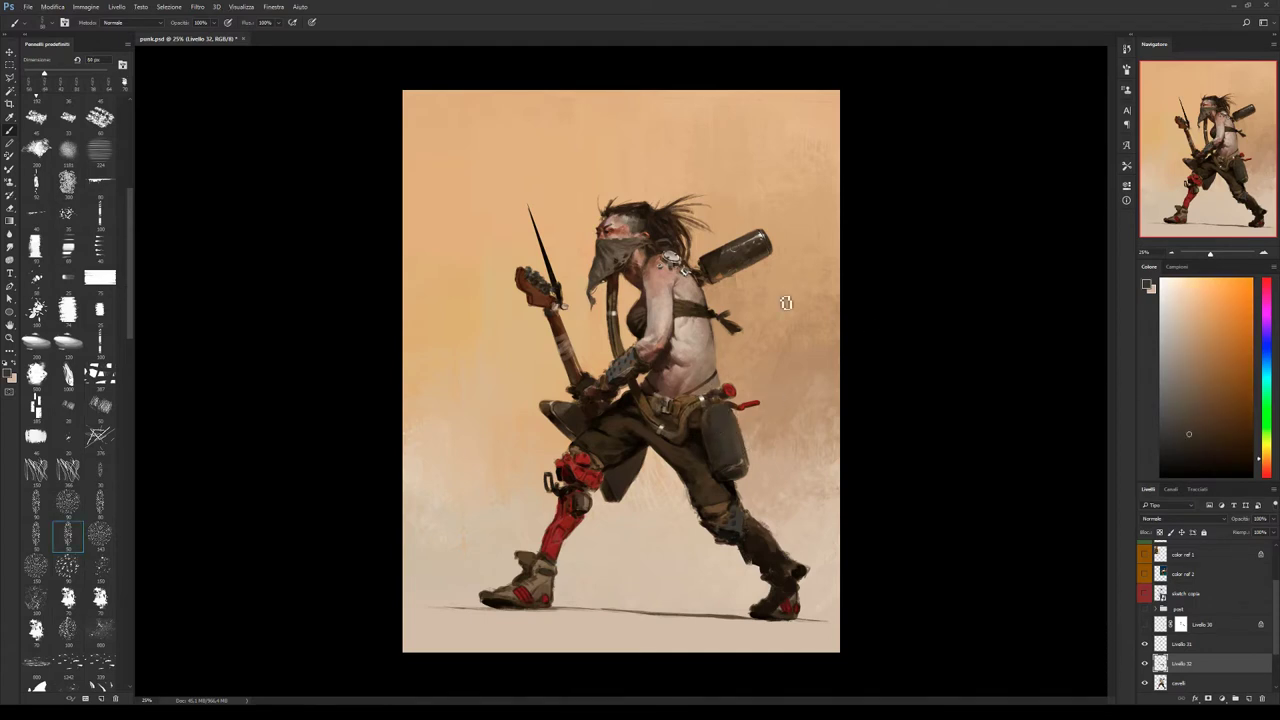
{"action": "left_click", "coordinate": [716, 410], "text": "alt"}
{"action": "left_click", "coordinate": [722, 412], "text": "alt"}
{"action": "left_click", "coordinate": [731, 422], "text": "alt"}
{"action": "left_click", "coordinate": [740, 453], "text": "alt"}
{"action": "left_click", "coordinate": [729, 464], "text": "alt"}
{"action": "left_click", "coordinate": [713, 462], "text": "alt"}
{"action": "left_click", "coordinate": [731, 466], "text": "alt"}
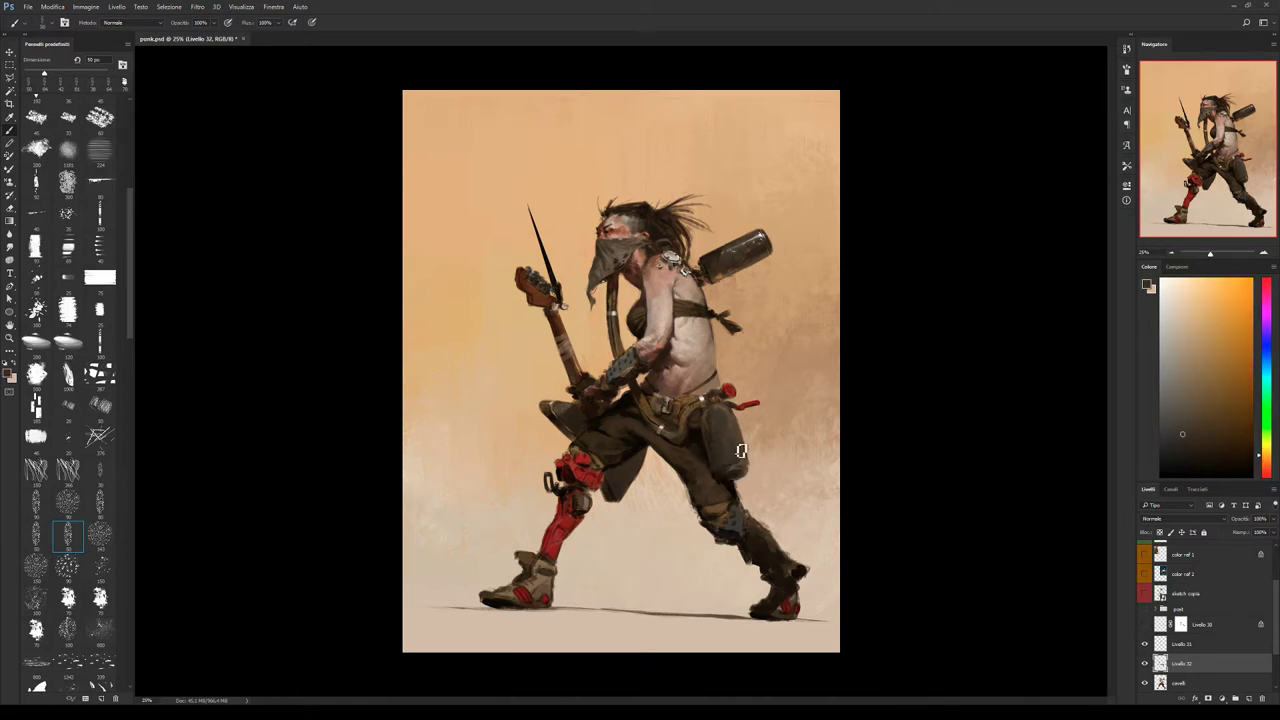
{"action": "left_click", "coordinate": [735, 476], "text": "alt"}
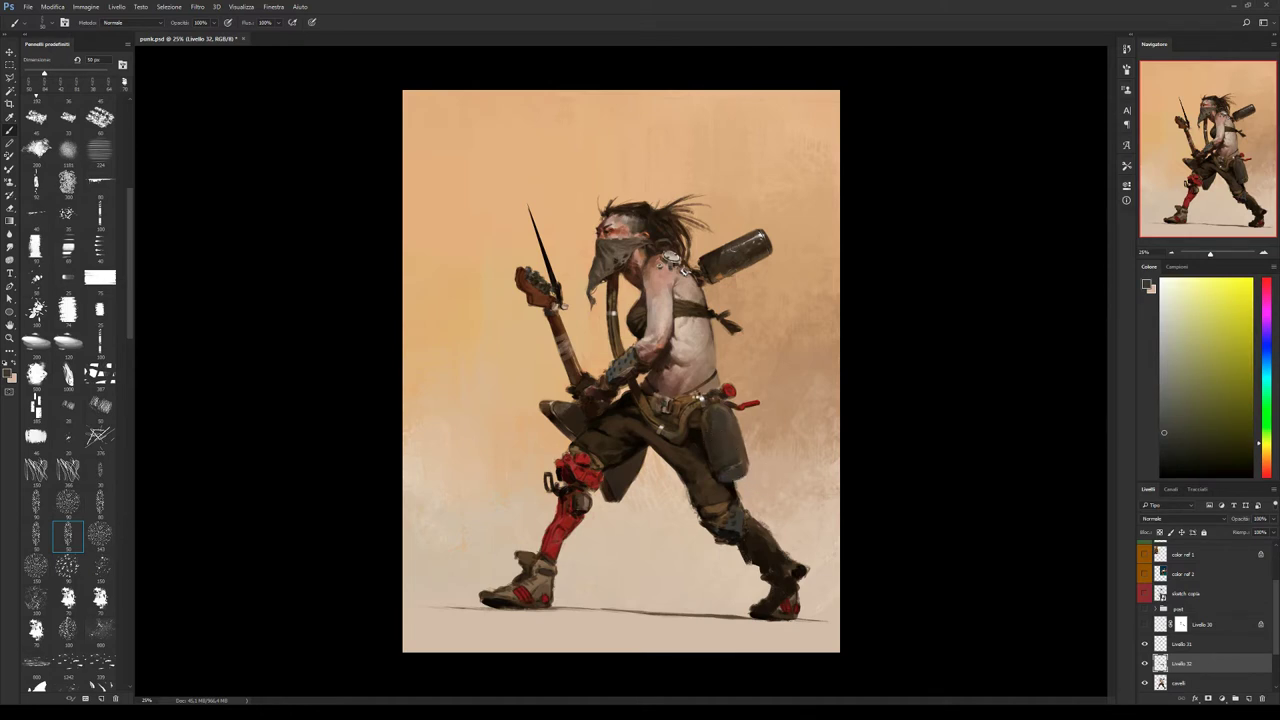
Flip the canvas horizontally and repaint the hip with sampled orange, yellow and dark trouser tones.
{"action": "key", "text": "ctrl+shift+h"}
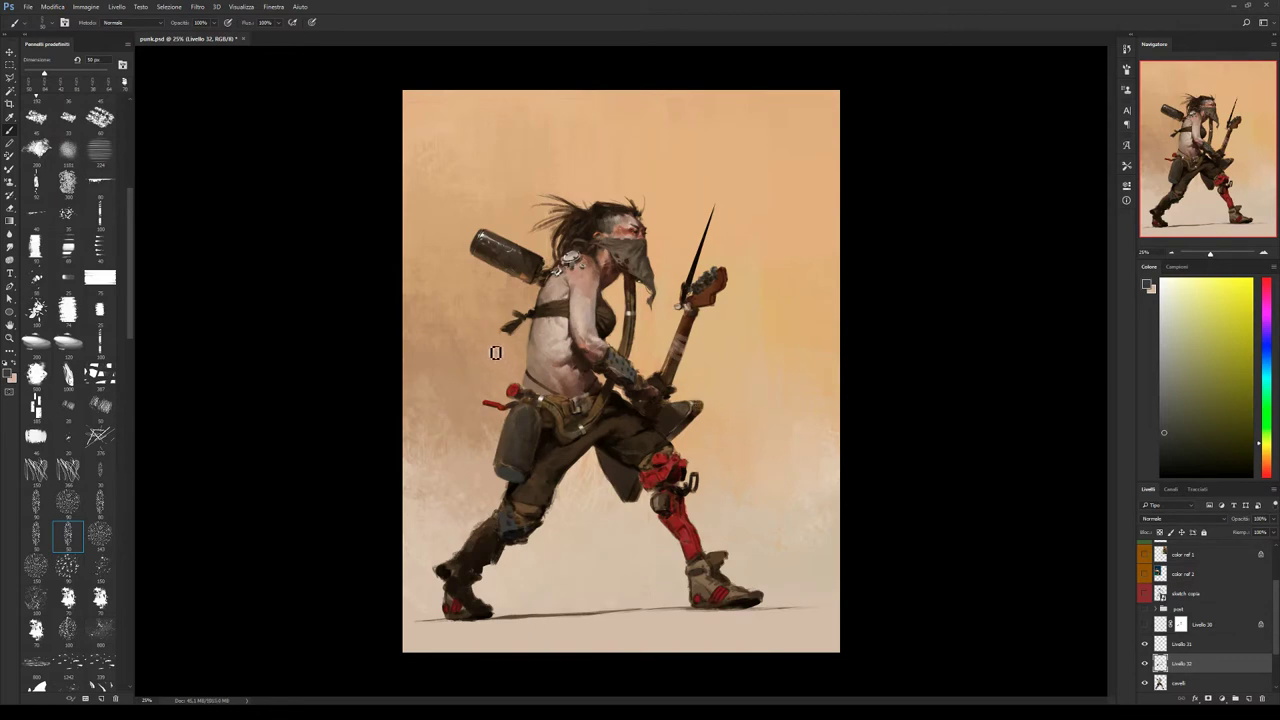
{"action": "left_click", "coordinate": [520, 294], "text": "alt"}
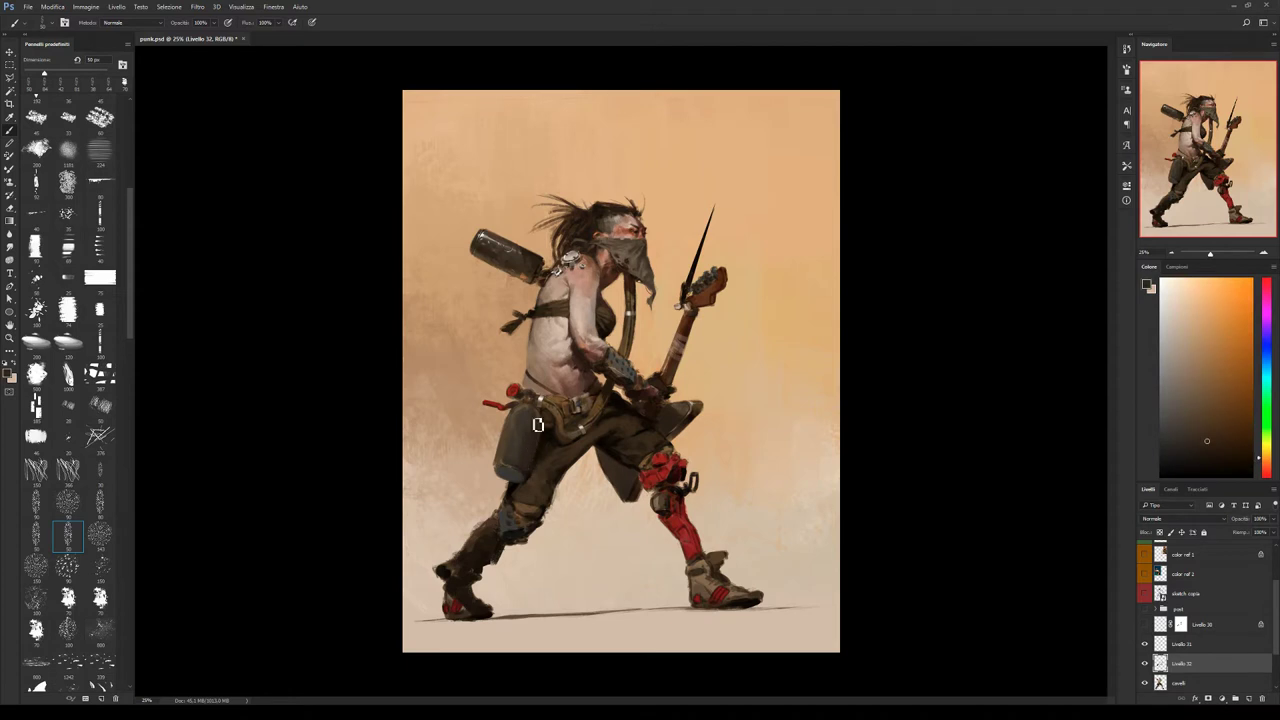
{"action": "left_click", "coordinate": [539, 443], "text": "alt"}
{"action": "left_click", "coordinate": [505, 470], "text": "alt"}
{"action": "left_click", "coordinate": [533, 482], "text": "alt"}
{"action": "left_click", "coordinate": [514, 457], "text": "alt"}
{"action": "left_click", "coordinate": [505, 467], "text": "alt"}
{"action": "left_click", "coordinate": [525, 470], "text": "alt"}
{"action": "left_click", "coordinate": [518, 470], "text": "alt"}
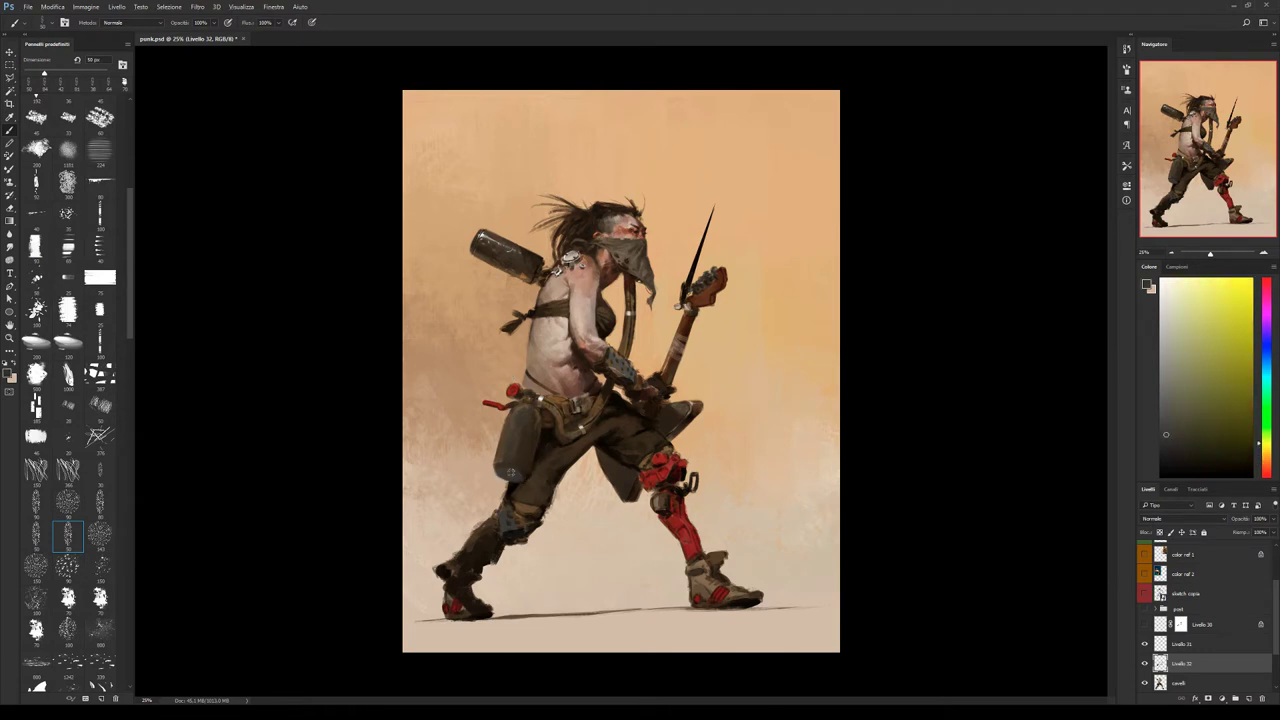
{"action": "left_click", "coordinate": [510, 470], "text": "alt"}
{"action": "left_click", "coordinate": [506, 470], "text": "alt"}
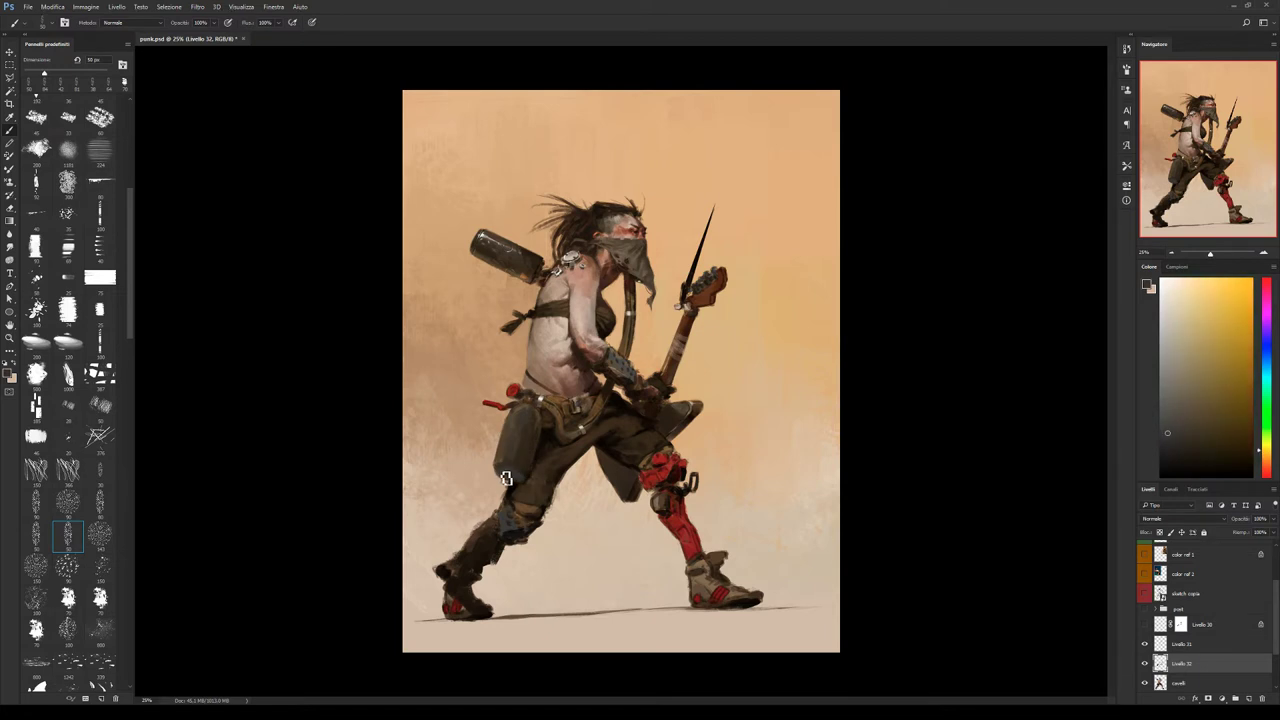
{"action": "left_click", "coordinate": [501, 470], "text": "alt"}
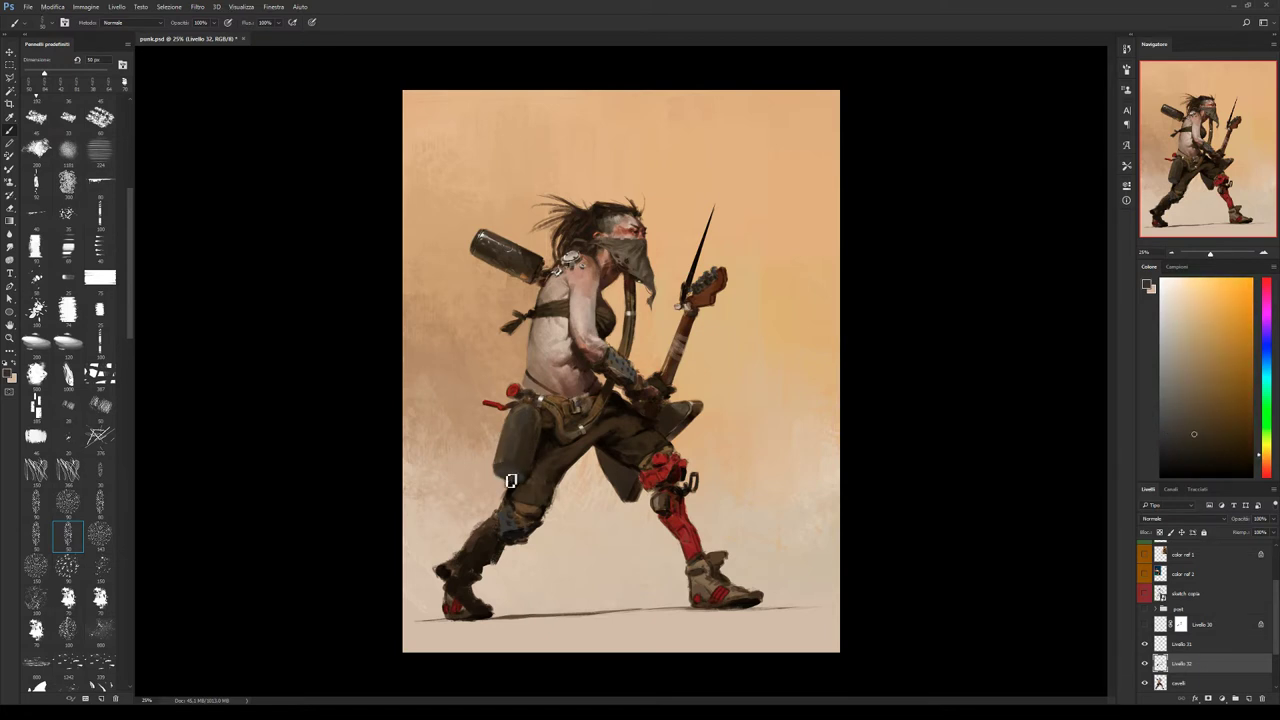
Briefly try the Clone Stamp, then refine the hip edges with darker and yellower sampled tones.
{"action": "key", "text": "s"}
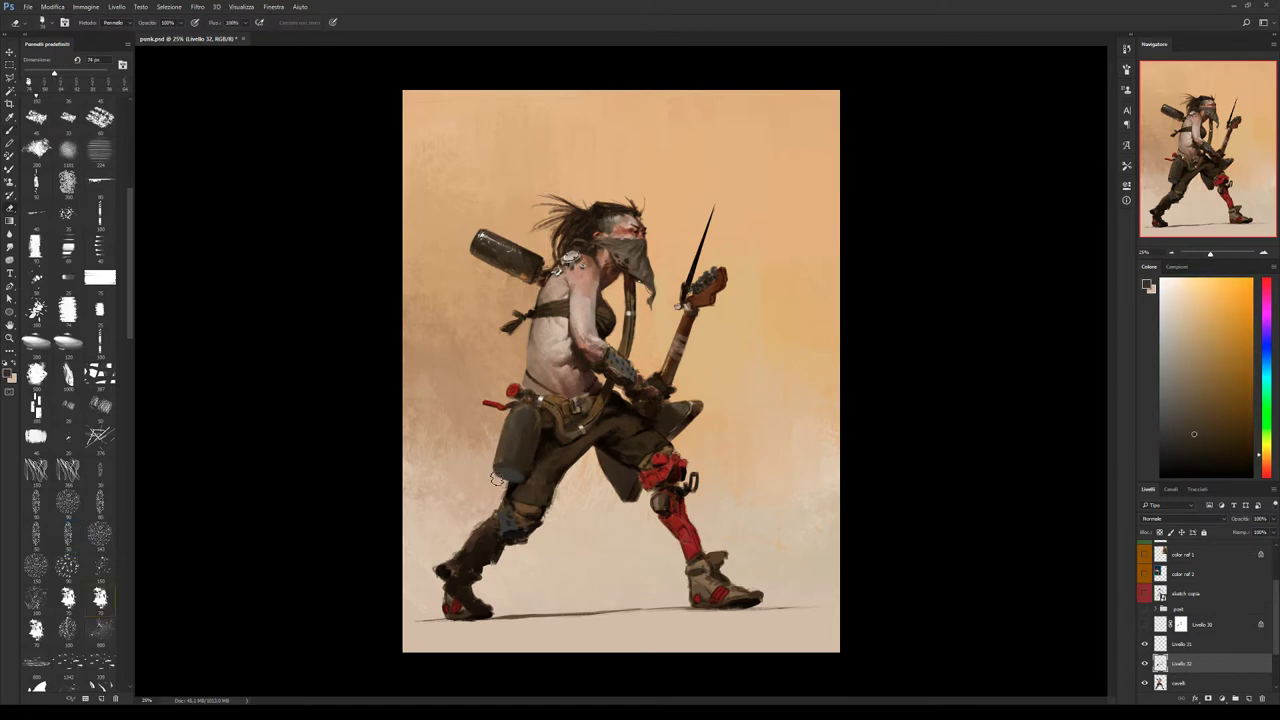
{"action": "key", "text": "b"}
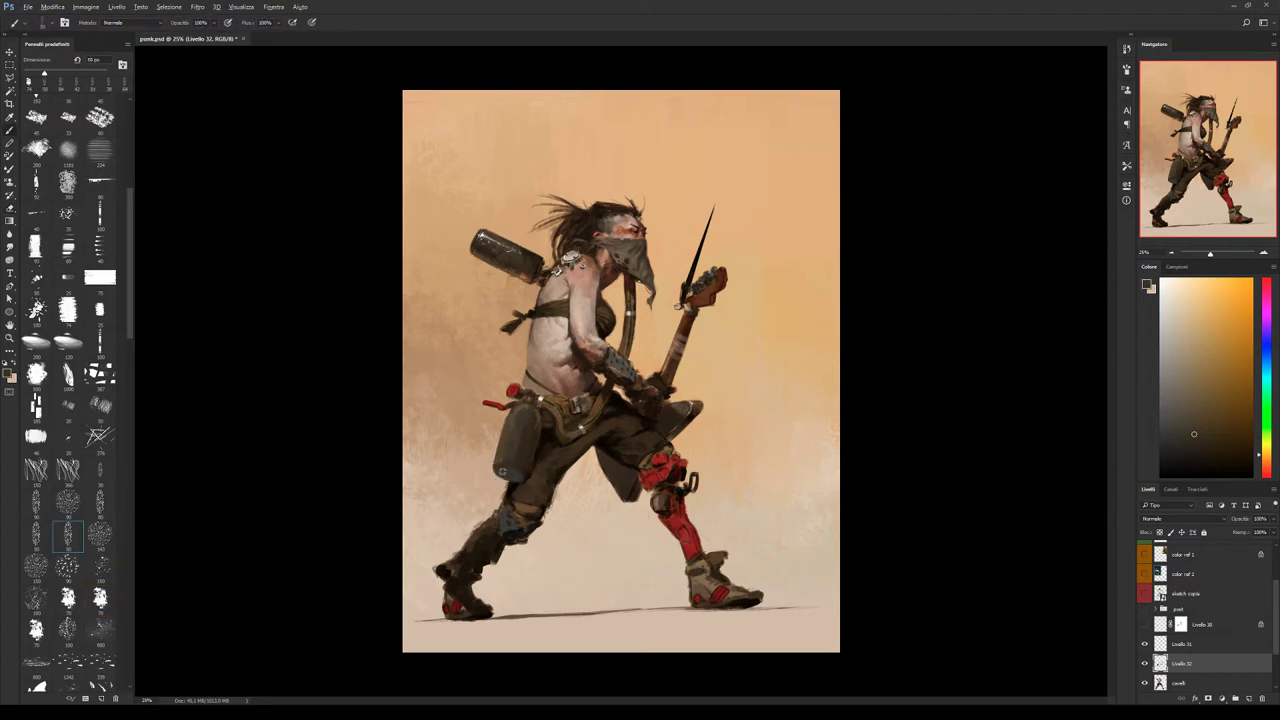
{"action": "left_click", "coordinate": [512, 481], "text": "alt"}
{"action": "left_click", "coordinate": [512, 480], "text": "alt"}
{"action": "left_click", "coordinate": [506, 477], "text": "alt"}
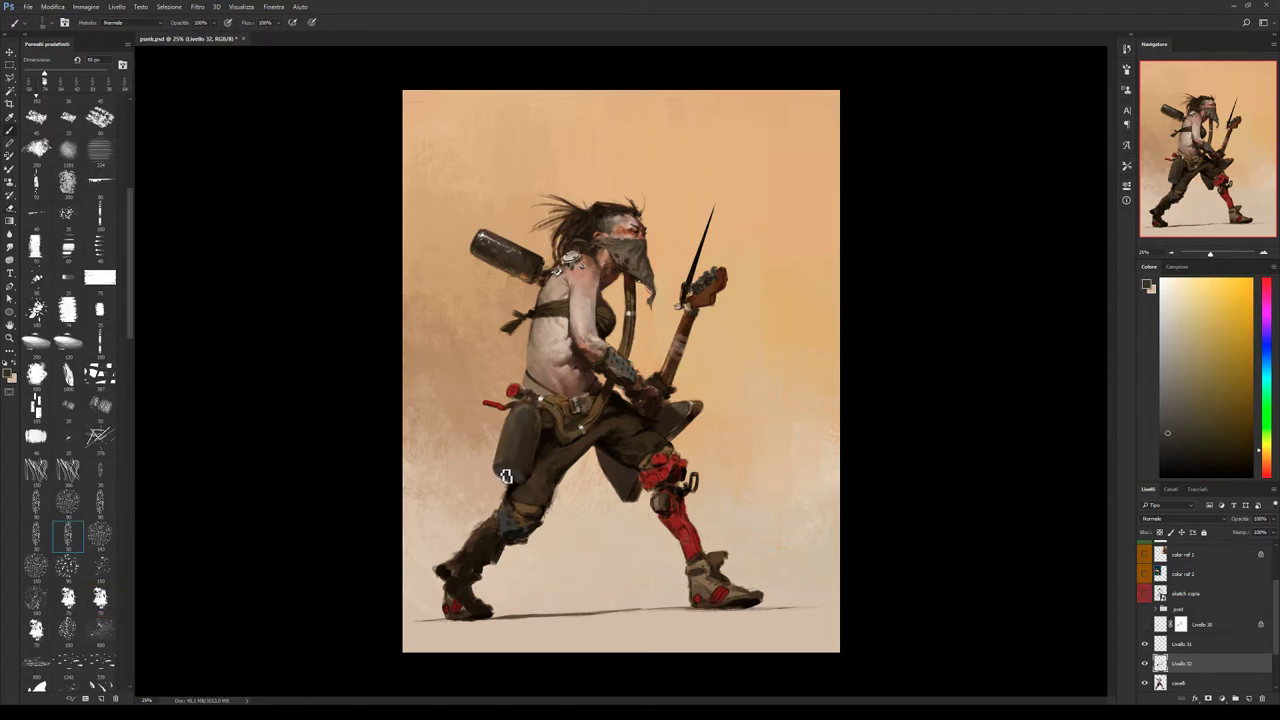
{"action": "left_click", "coordinate": [508, 472], "text": "alt"}
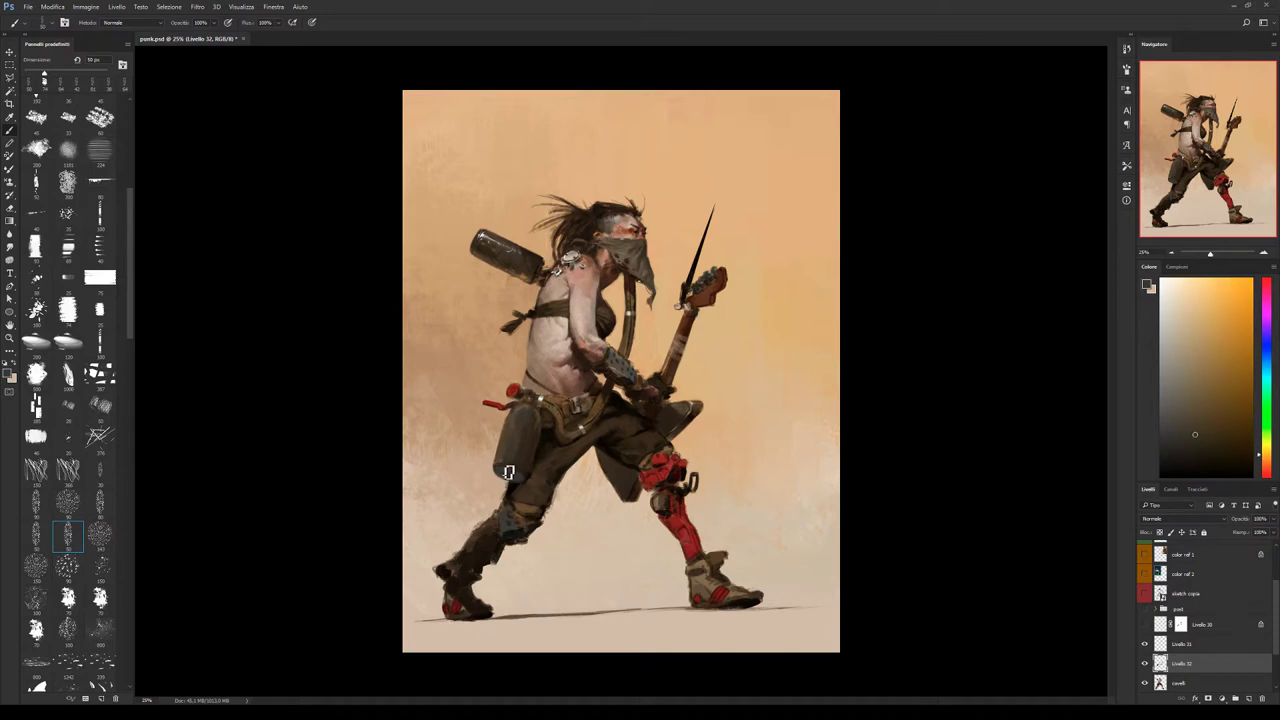
{"action": "left_click", "coordinate": [521, 469], "text": "alt"}
{"action": "left_click", "coordinate": [531, 480], "text": "alt"}
{"action": "left_click", "coordinate": [538, 481], "text": "alt"}
{"action": "key", "text": "bracketright"}
{"action": "key", "text": "bracketright"}
Shade the canister and belt with a textured brush, resizing it between 40 and 55 px.
{"action": "left_click", "coordinate": [514, 455], "text": "alt"}
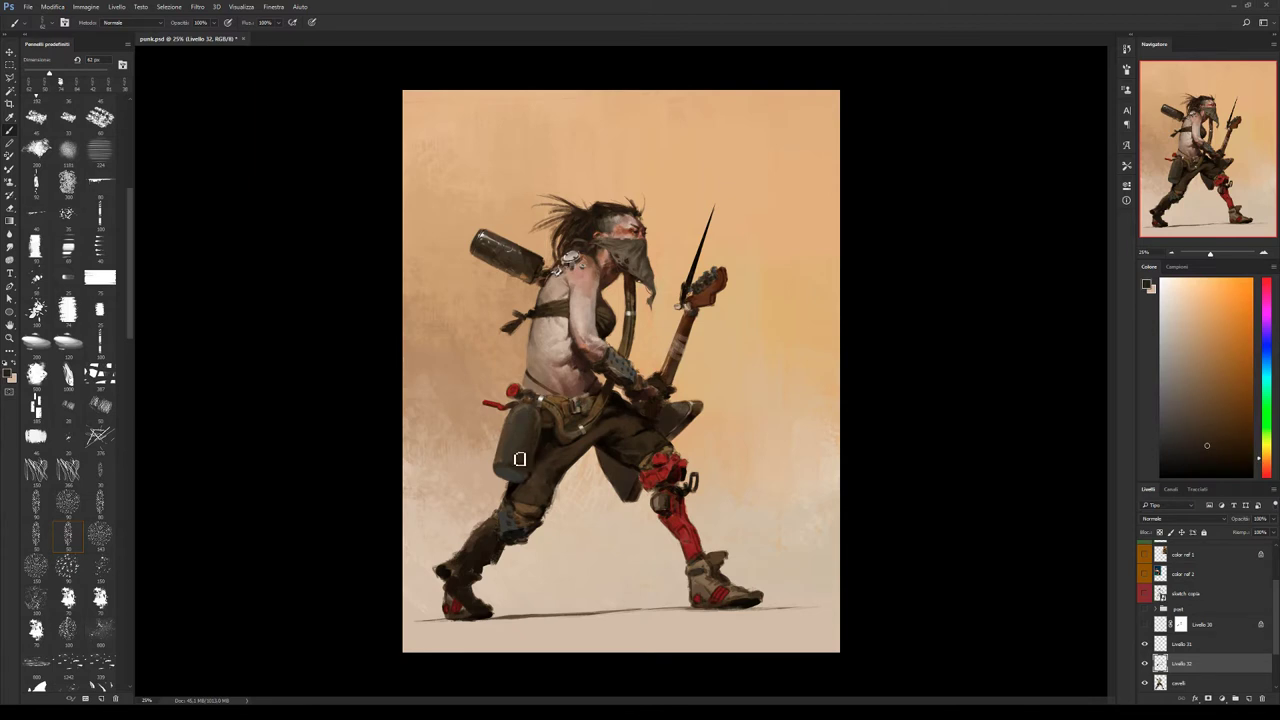
{"action": "left_click", "coordinate": [508, 448], "text": "alt"}
{"action": "left_click", "coordinate": [535, 410], "text": "alt"}
{"action": "left_click", "coordinate": [532, 410], "text": "alt"}
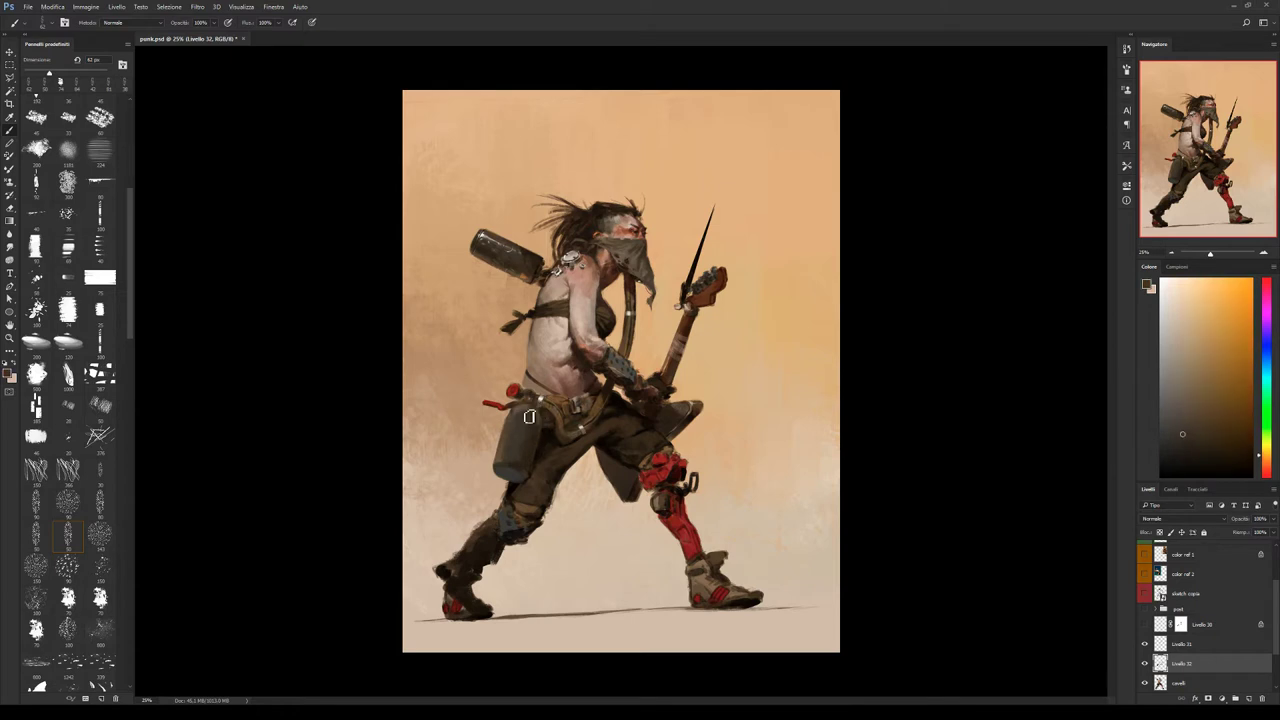
{"action": "left_click", "coordinate": [530, 416], "text": "alt"}
{"action": "left_click", "coordinate": [104, 594]}
{"action": "left_click", "coordinate": [555, 290], "text": "alt"}
{"action": "left_click", "coordinate": [502, 253], "text": "alt"}
{"action": "key", "text": "bracketleft"}
{"action": "key", "text": "bracketleft"}
{"action": "key", "text": "bracketleft"}
{"action": "left_click", "coordinate": [509, 256], "text": "alt"}
{"action": "left_click", "coordinate": [487, 240], "text": "alt"}
{"action": "left_click_drag", "start_coordinate": [525, 422], "coordinate": [530, 410]}
{"action": "key", "text": "bracketright"}
Flip the canvas horizontally and sample canister greys, switching to a 60 px brush.
{"action": "key", "text": "ctrl+shift+h"}
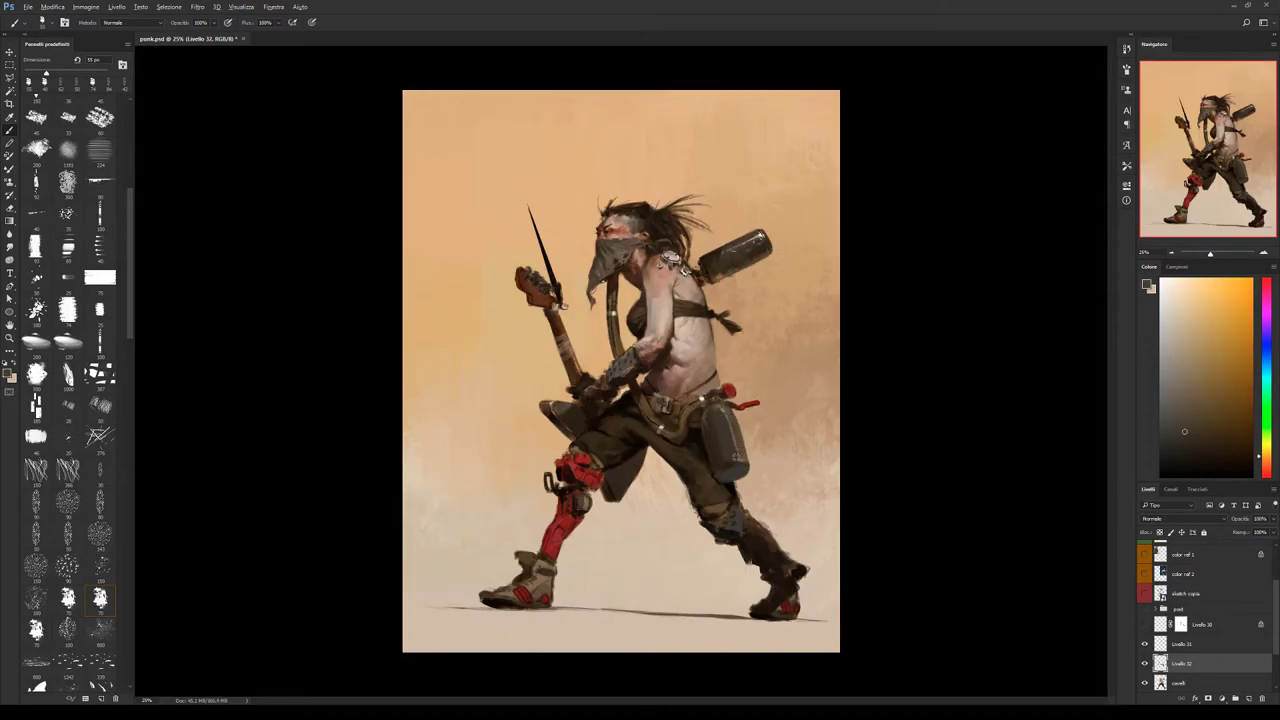
{"action": "left_click", "coordinate": [741, 450], "text": "alt"}
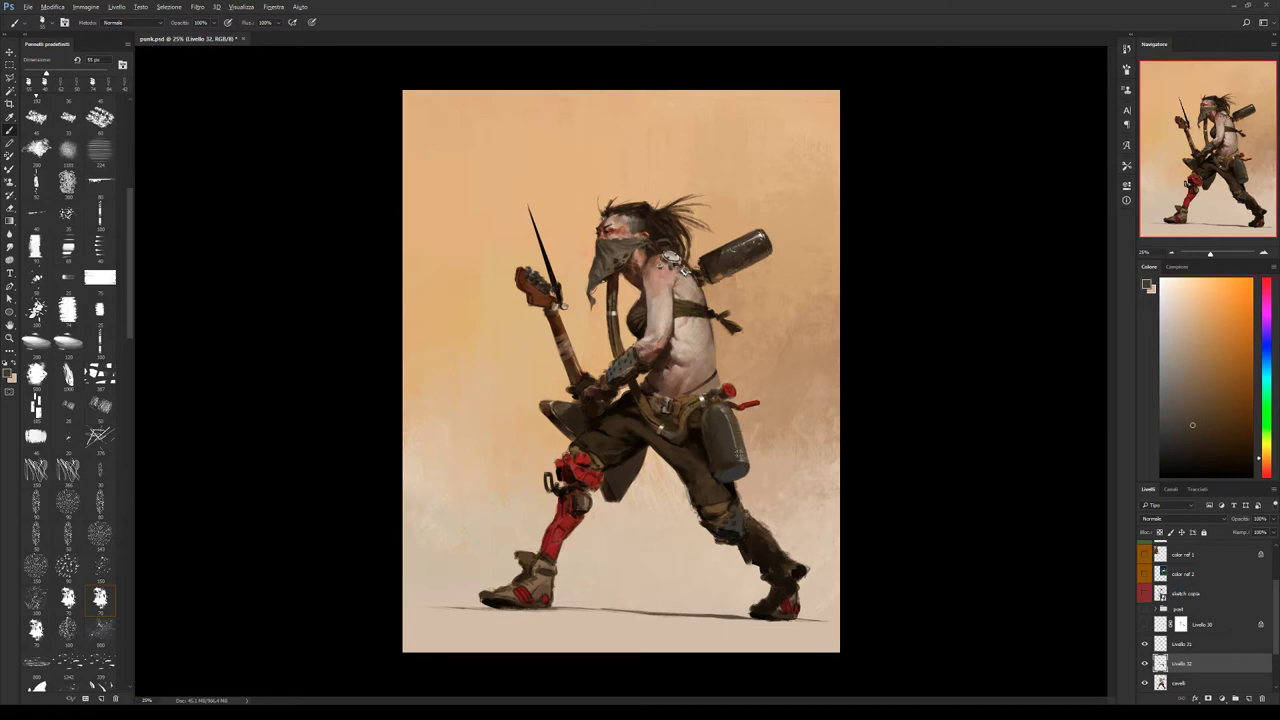
{"action": "left_click", "coordinate": [752, 464], "text": "alt"}
{"action": "left_click", "coordinate": [725, 412], "text": "alt"}
{"action": "left_click", "coordinate": [68, 537]}
Paint the hip canister with sampled greys, then switch to white at 25 px.
{"action": "left_click", "coordinate": [735, 449], "text": "alt"}
{"action": "left_click", "coordinate": [727, 438], "text": "alt"}
{"action": "left_click", "coordinate": [729, 440], "text": "alt"}
{"action": "left_click", "coordinate": [742, 442], "text": "alt"}
{"action": "key", "text": "x"}
{"action": "key", "text": "bracketleft"}
{"action": "key", "text": "bracketleft"}
Shade the canister with its dark and edge tones, then set the paint colour to pure white.
{"action": "left_click", "coordinate": [740, 470], "text": "alt"}
{"action": "left_click", "coordinate": [735, 457], "text": "alt"}
{"action": "left_click", "coordinate": [750, 467], "text": "alt"}
{"action": "left_click", "coordinate": [743, 464], "text": "alt"}
{"action": "left_click", "coordinate": [729, 433], "text": "alt"}
{"action": "left_click", "coordinate": [1175, 293]}
{"action": "left_click_drag", "start_coordinate": [1175, 293], "coordinate": [1088, 287]}
Rework the canister's base with surrounding beige and near-black brown.
{"action": "left_click", "coordinate": [748, 461], "text": "alt"}
{"action": "left_click", "coordinate": [748, 445], "text": "alt"}
{"action": "left_click", "coordinate": [751, 450], "text": "alt"}
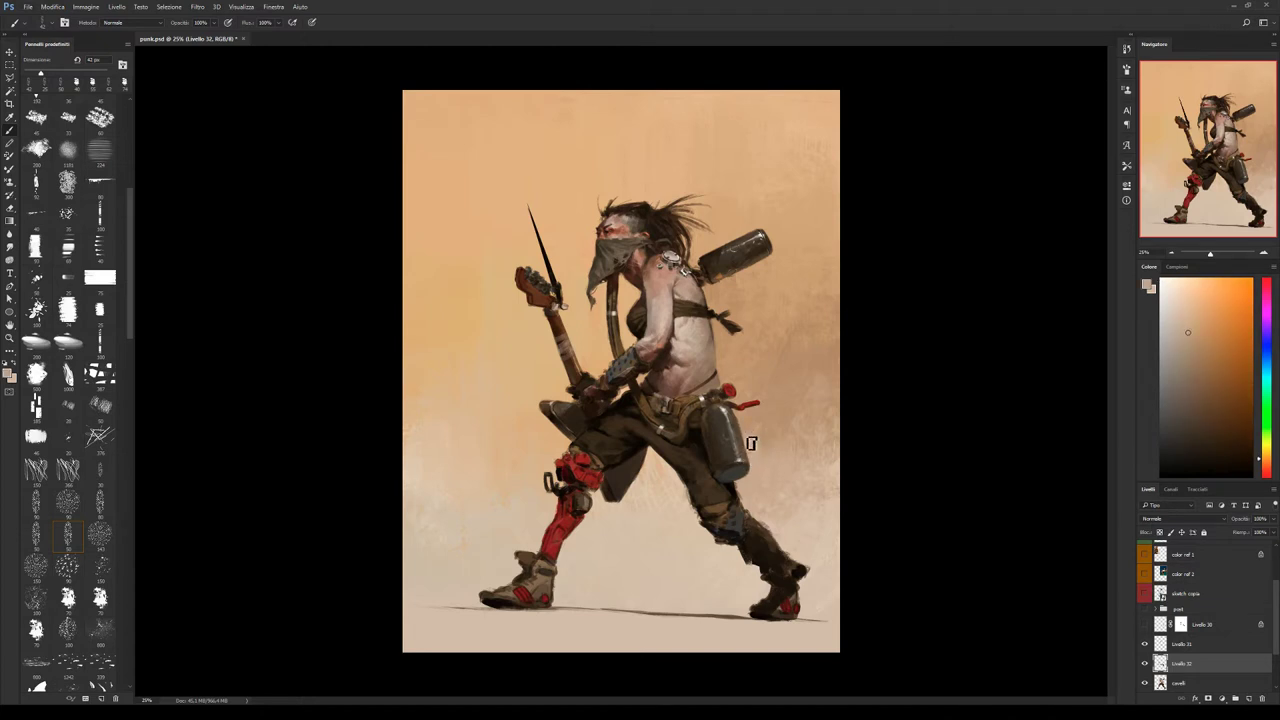
{"action": "left_click", "coordinate": [729, 488], "text": "alt"}
{"action": "left_click", "coordinate": [740, 490], "text": "alt"}
{"action": "left_click", "coordinate": [741, 498], "text": "alt"}
Refine the canister's lower end with light beige, near-black brown and dark tones.
{"action": "left_click", "coordinate": [743, 494], "text": "alt"}
{"action": "left_click", "coordinate": [745, 505], "text": "alt"}
{"action": "left_click", "coordinate": [744, 500], "text": "alt"}
{"action": "left_click", "coordinate": [745, 505], "text": "alt"}
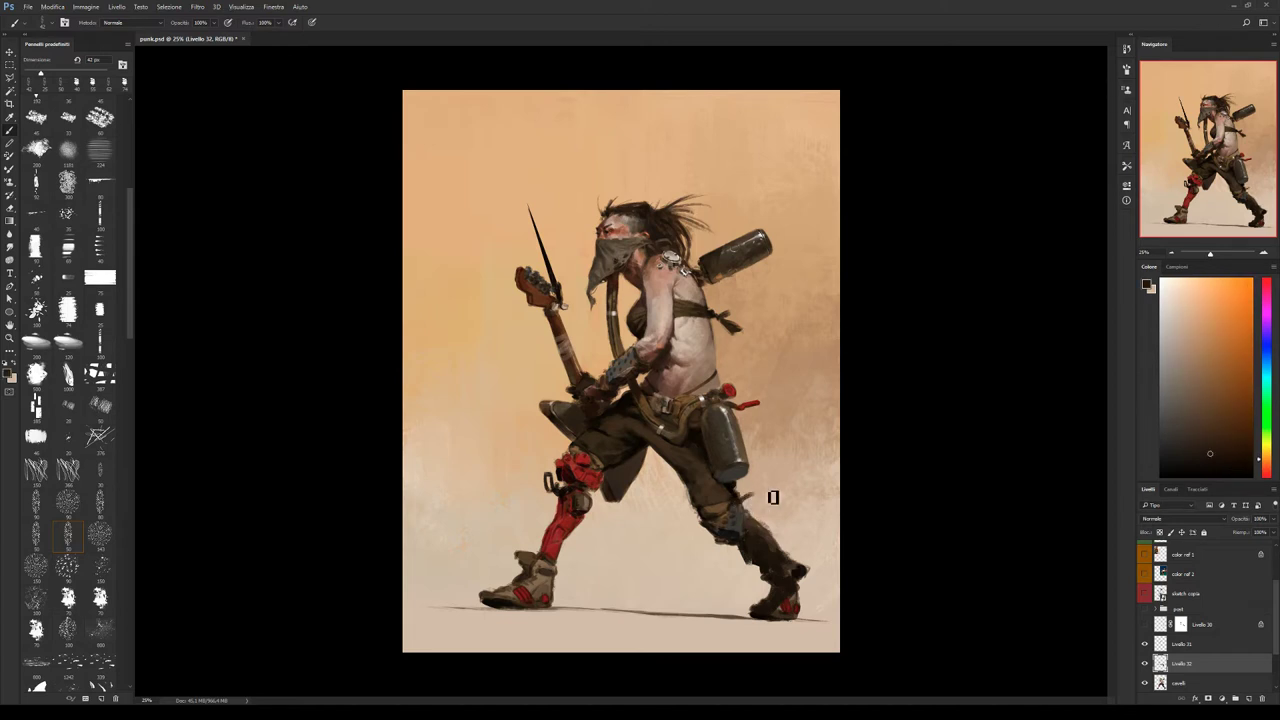
{"action": "left_click", "coordinate": [715, 478], "text": "alt"}
{"action": "left_click", "coordinate": [717, 480], "text": "alt"}
{"action": "left_click", "coordinate": [727, 497], "text": "alt"}
Save the painting's progress to the PSD file with Ctrl+S.
{"action": "key", "text": "ctrl+s"}
Paint the canister with dark brown and background orange-brown using a new brush tip.
{"action": "left_click", "coordinate": [709, 440], "text": "alt"}
{"action": "left_click", "coordinate": [100, 598]}
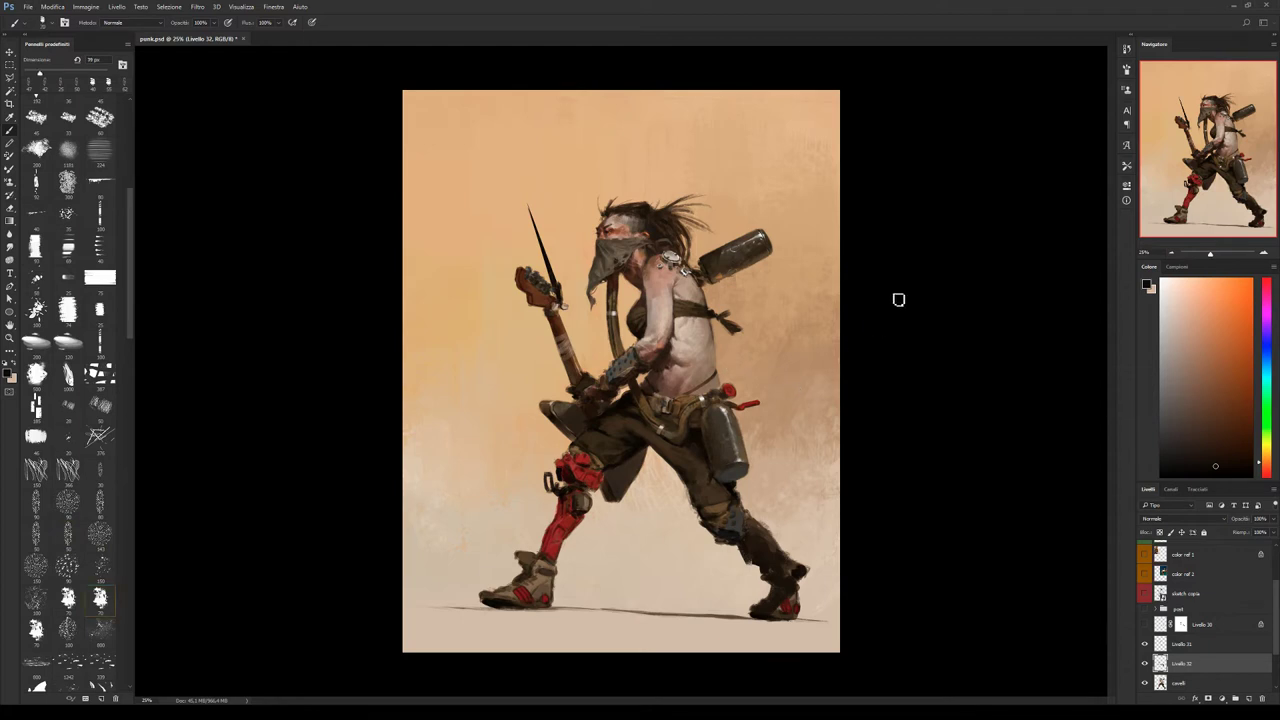
{"action": "left_click", "coordinate": [1223, 404]}
{"action": "left_click", "coordinate": [1237, 362]}
{"action": "left_click", "coordinate": [731, 463], "text": "alt"}
Add near-black shading and light peach highlights to the canister, then change brush tips.
{"action": "left_click", "coordinate": [750, 426], "text": "alt"}
{"action": "left_click", "coordinate": [752, 484], "text": "alt"}
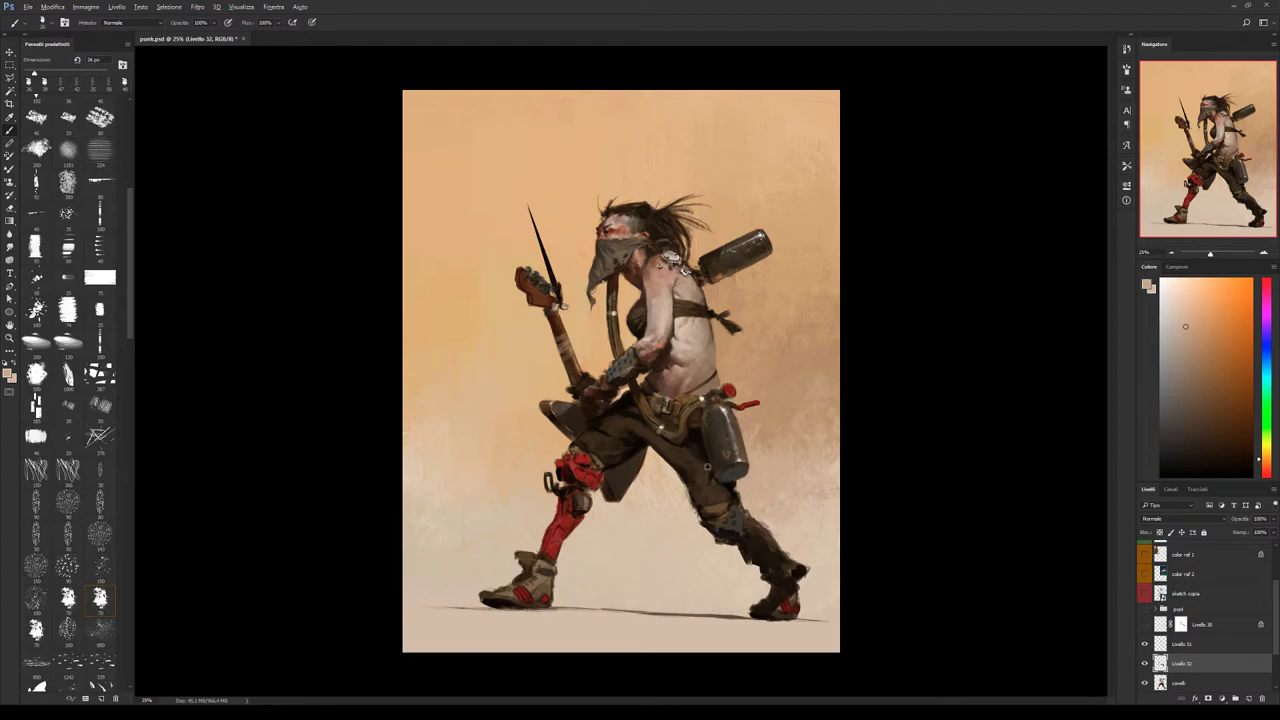
{"action": "left_click", "coordinate": [710, 464], "text": "alt"}
{"action": "left_click", "coordinate": [68, 537]}
{"action": "left_click", "coordinate": [714, 436], "text": "alt"}
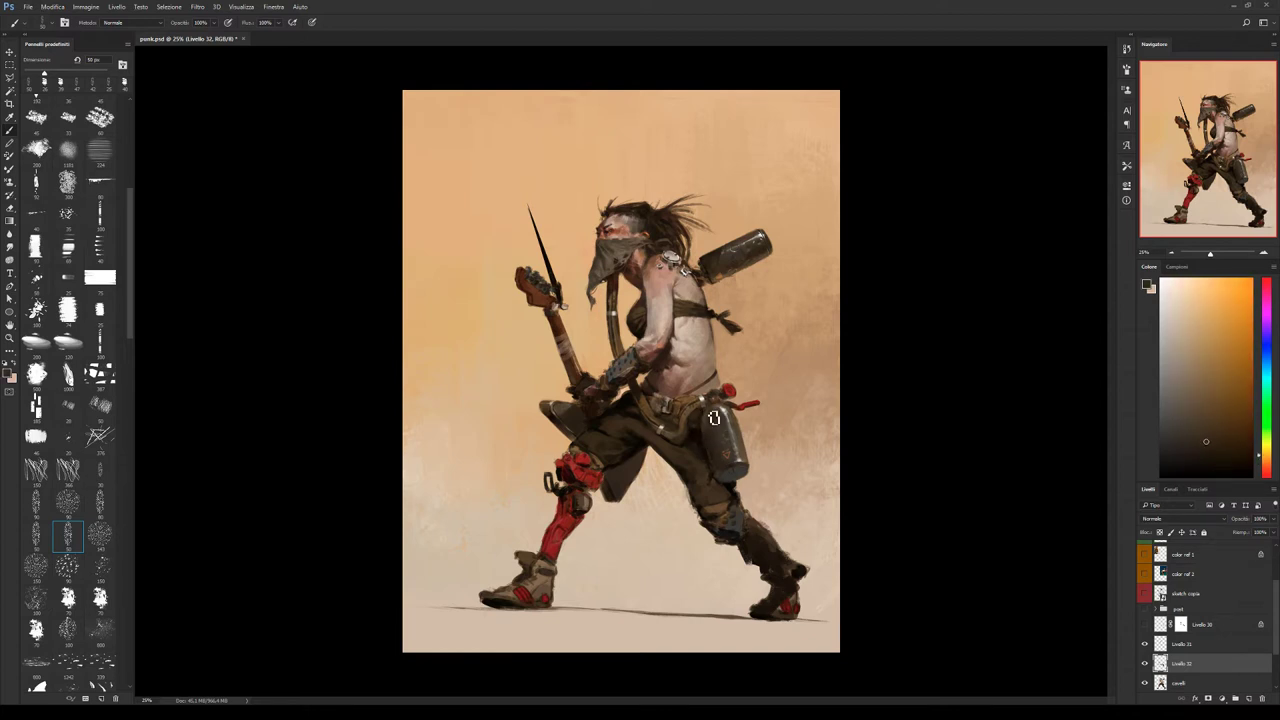
Refine the hip bottle with dull darks, back-canister lights and dark yellow-brown on a larger brush.
{"action": "left_click", "coordinate": [708, 262], "text": "alt"}
{"action": "left_click", "coordinate": [752, 240], "text": "alt"}
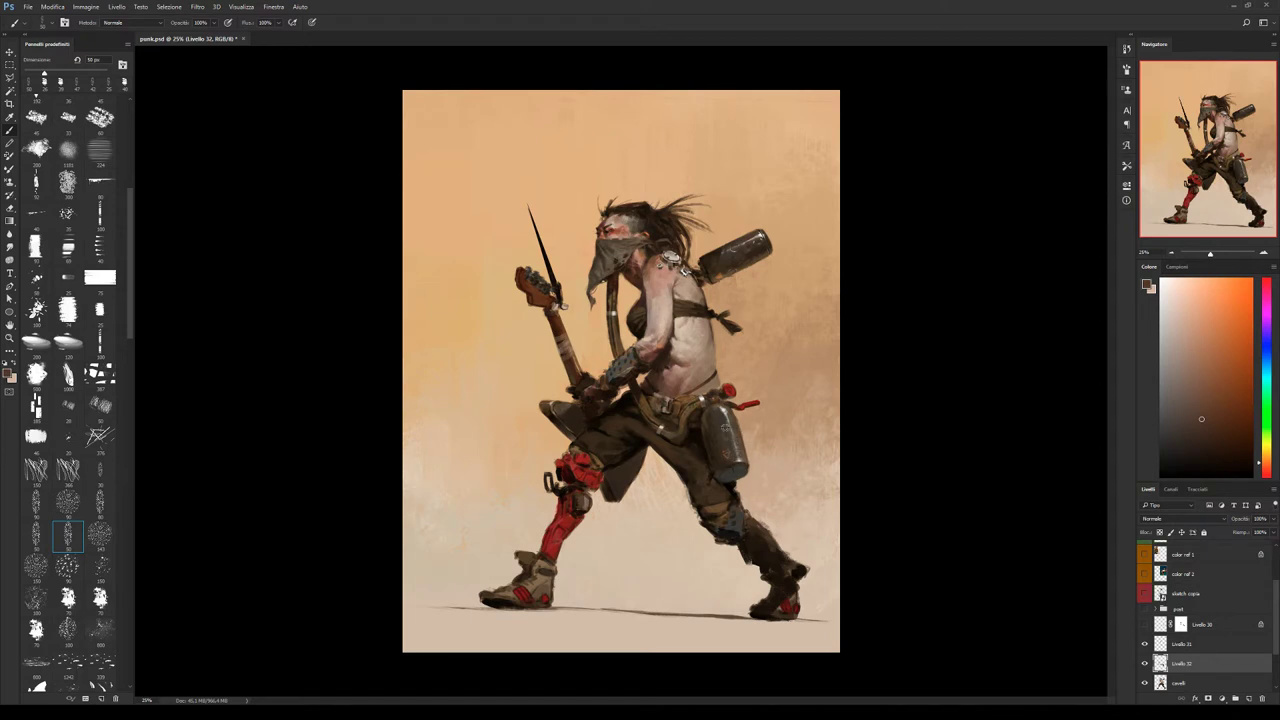
{"action": "left_click", "coordinate": [731, 422], "text": "alt"}
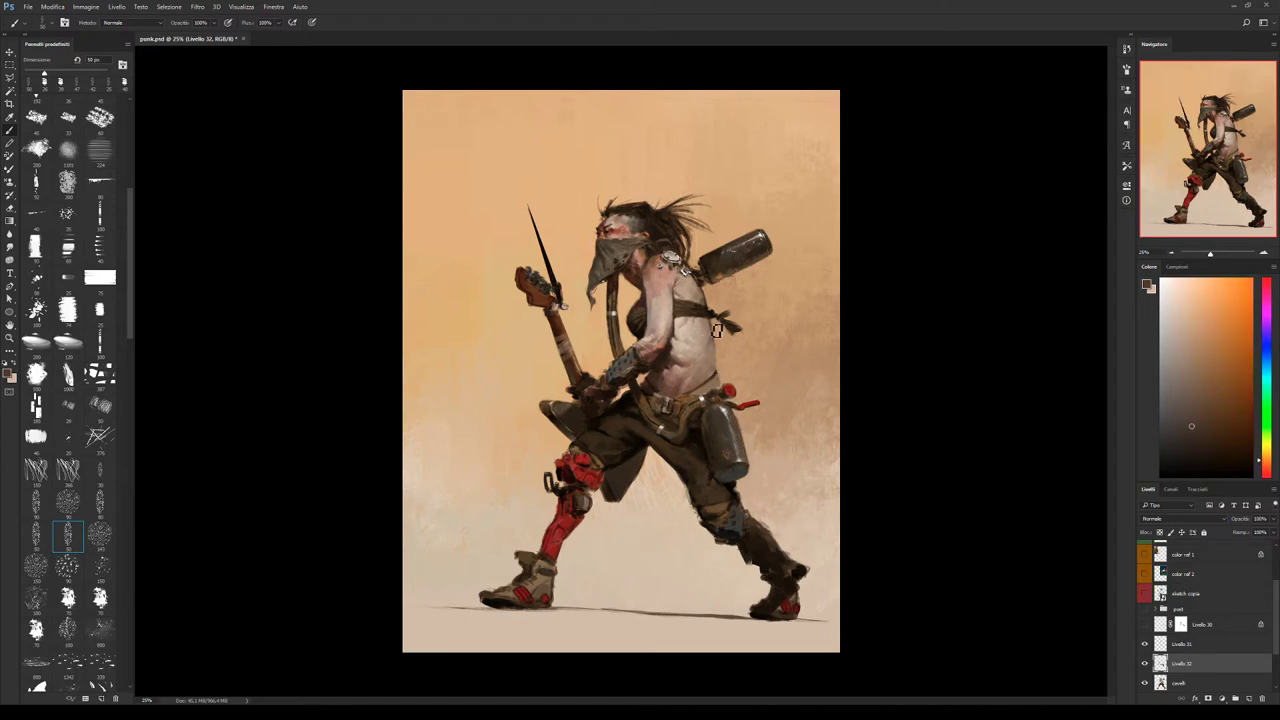
{"action": "left_click", "coordinate": [730, 404], "text": "alt"}
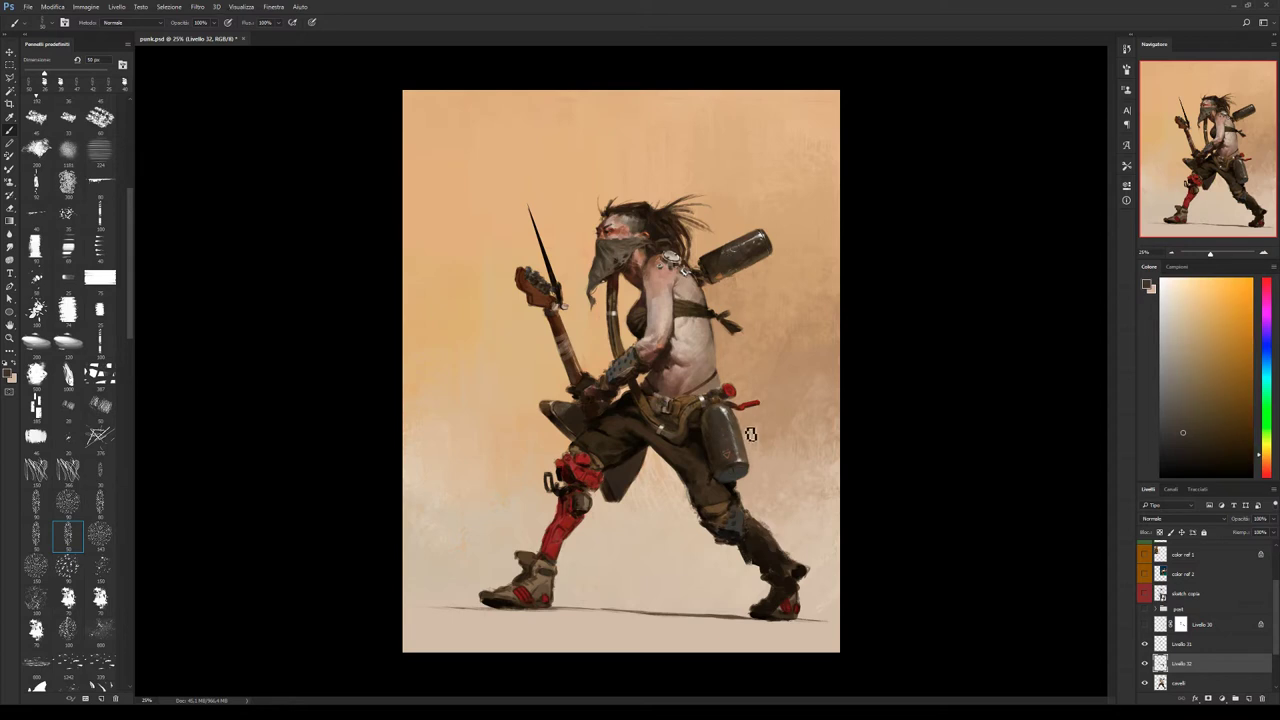
{"action": "key", "text": "]"}
{"action": "left_click", "coordinate": [714, 447], "text": "alt"}
Polish the canister with a 47 px brush, light background beige and dark tones, then a textured brush.
{"action": "key", "text": "bracketleft"}
{"action": "key", "text": "bracketleft"}
{"action": "key", "text": "bracketleft"}
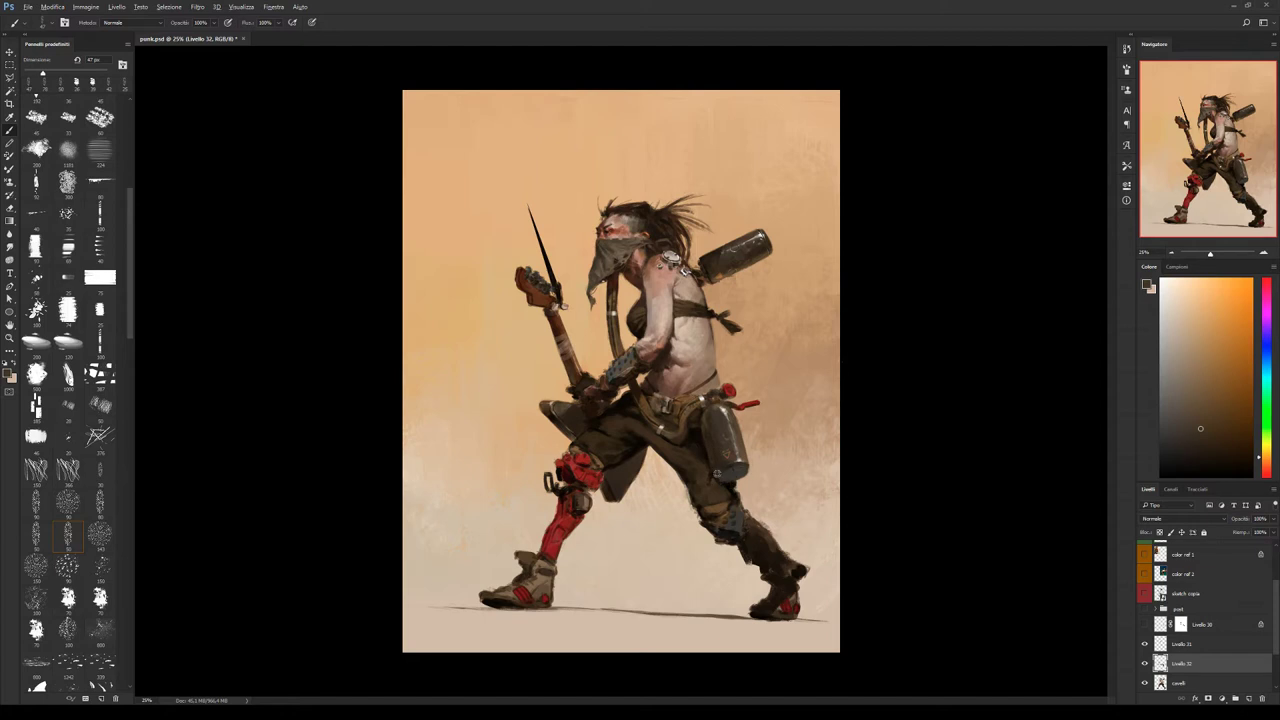
{"action": "left_click", "coordinate": [716, 483], "text": "alt"}
{"action": "left_click", "coordinate": [749, 482], "text": "alt"}
{"action": "left_click", "coordinate": [749, 476], "text": "alt"}
{"action": "left_click", "coordinate": [746, 469], "text": "alt"}
{"action": "left_click", "coordinate": [744, 467], "text": "alt"}
{"action": "left_click", "coordinate": [100, 598]}
{"action": "left_click", "coordinate": [748, 478], "text": "alt"}
Mirror the painting back and shade the canister with dark brown and light pinkish grey.
{"action": "key", "text": "h"}
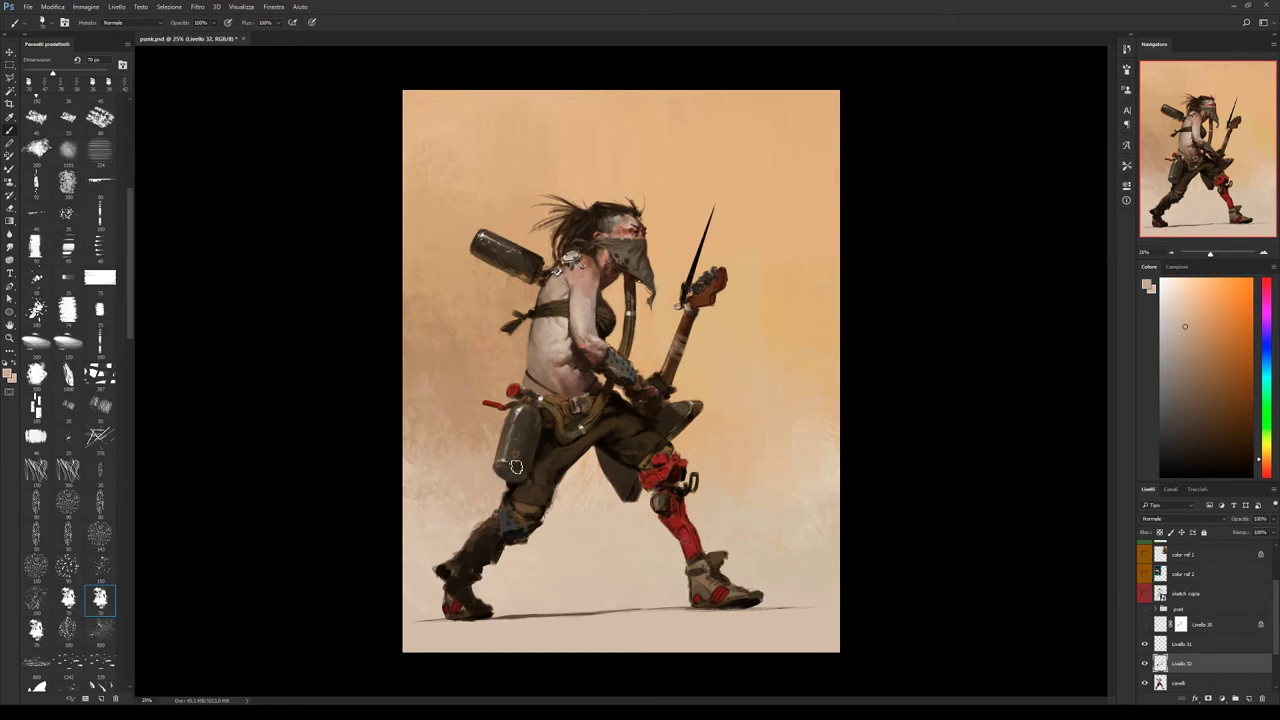
{"action": "left_click", "coordinate": [500, 469], "text": "alt"}
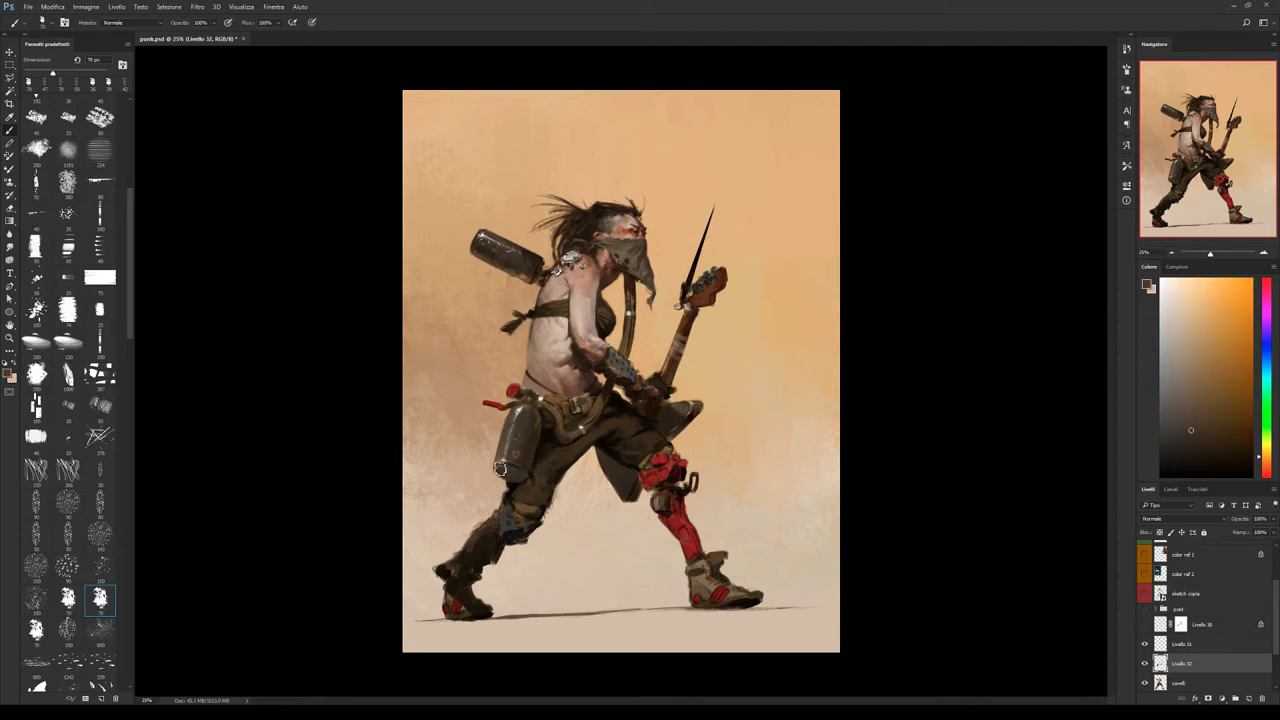
{"action": "left_click", "coordinate": [507, 467], "text": "alt"}
{"action": "left_click", "coordinate": [505, 466], "text": "alt"}
{"action": "left_click", "coordinate": [501, 471], "text": "alt"}
Add pale highlight touches to the canister top with a roughly 31 px brush.
{"action": "left_click", "coordinate": [514, 440], "text": "alt"}
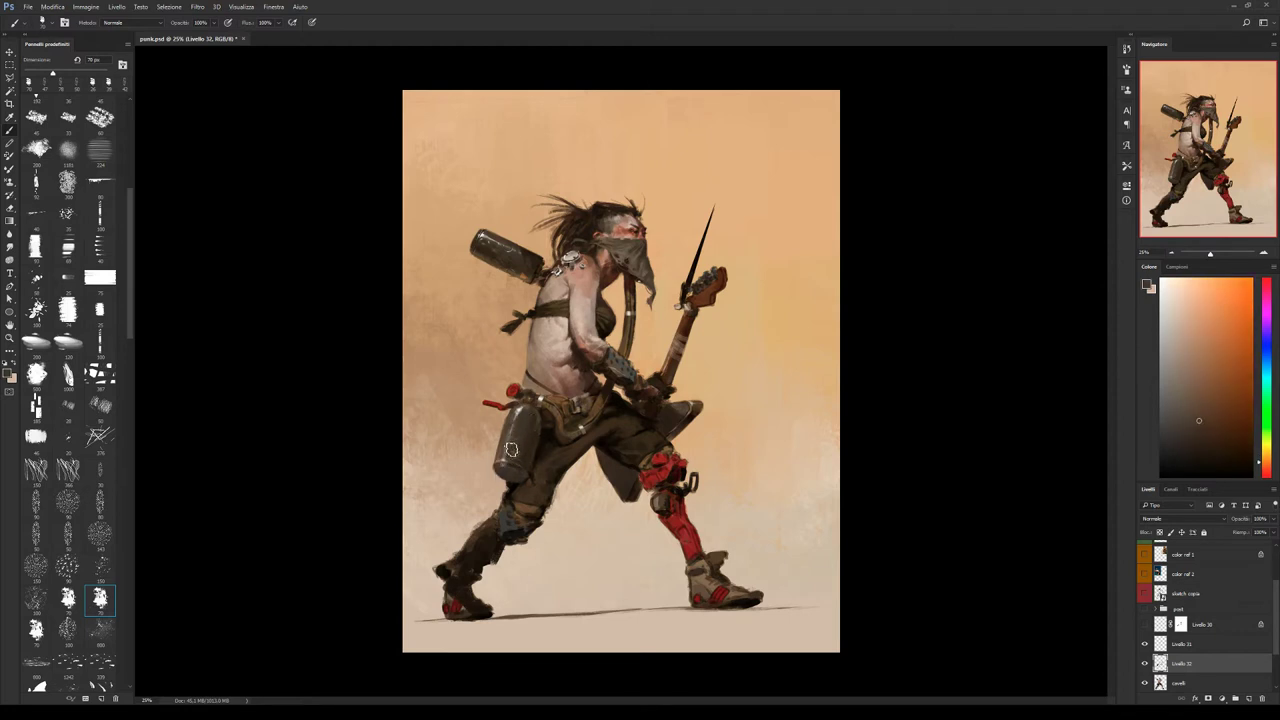
{"action": "left_click", "coordinate": [515, 445], "text": "alt"}
{"action": "key", "text": "bracketleft"}
{"action": "key", "text": "bracketleft"}
{"action": "key", "text": "bracketleft"}
{"action": "key", "text": "bracketleft"}
{"action": "left_click", "coordinate": [522, 412], "text": "alt"}
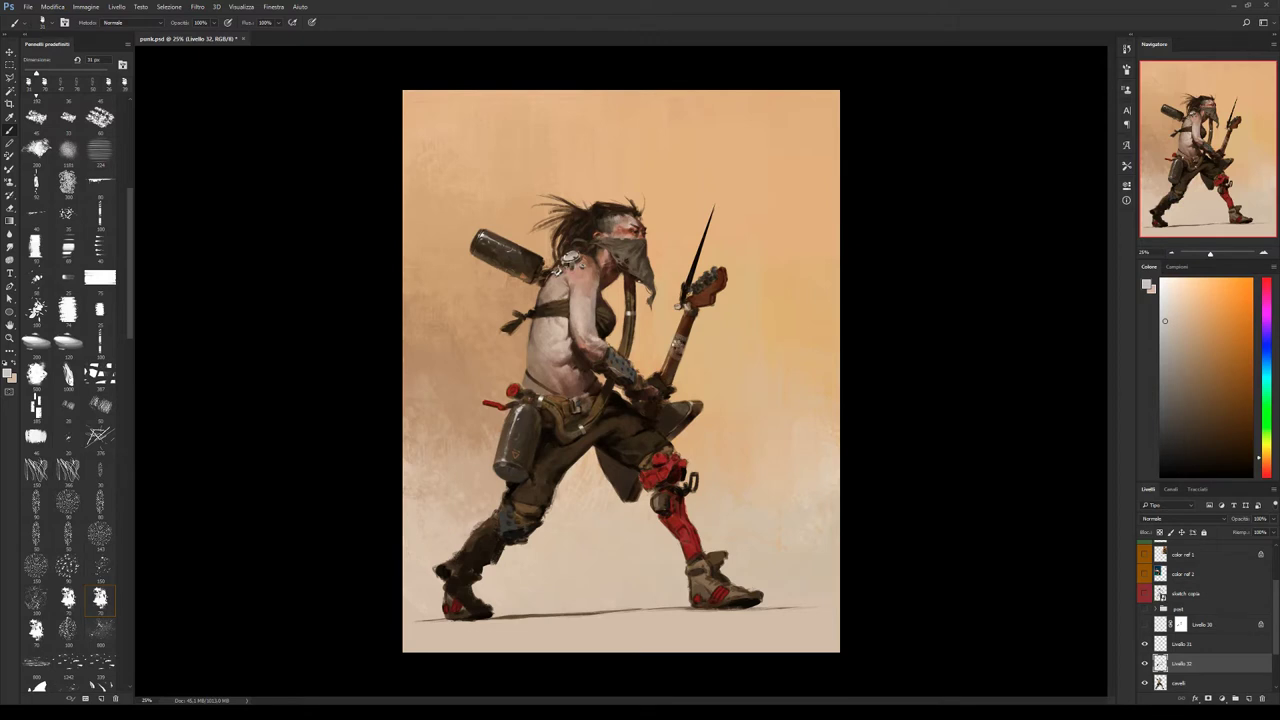
Mirror the canvas horizontally with Ctrl+Shift+H so the guitarist faces left.
{"action": "key", "text": "ctrl+shift+h"}
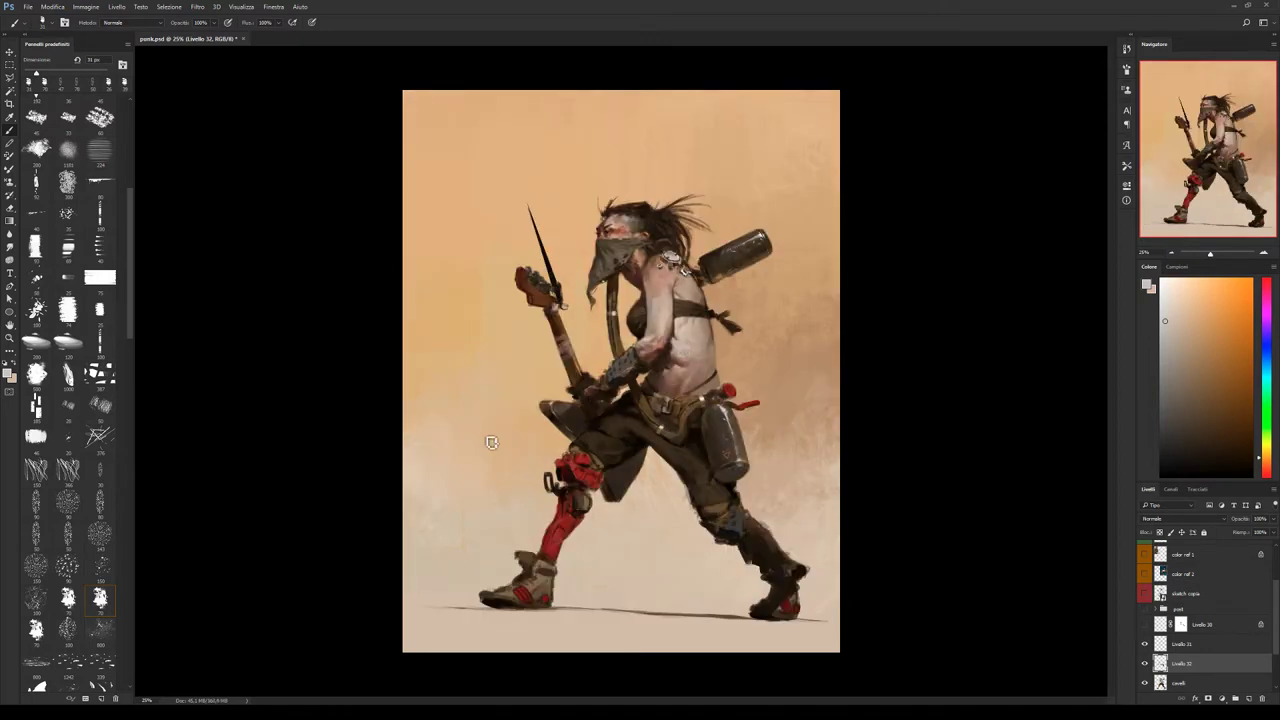
Dab darker tones and light highlights onto the hip canister with a different brush tip.
{"action": "left_click", "coordinate": [67, 537]}
{"action": "left_click", "coordinate": [735, 424], "text": "alt"}
{"action": "left_click_drag", "start_coordinate": [735, 428], "coordinate": [740, 440]}
{"action": "left_click", "coordinate": [740, 446], "text": "alt"}
{"action": "left_click_drag", "start_coordinate": [740, 446], "coordinate": [748, 455]}
{"action": "left_click", "coordinate": [736, 442], "text": "alt"}
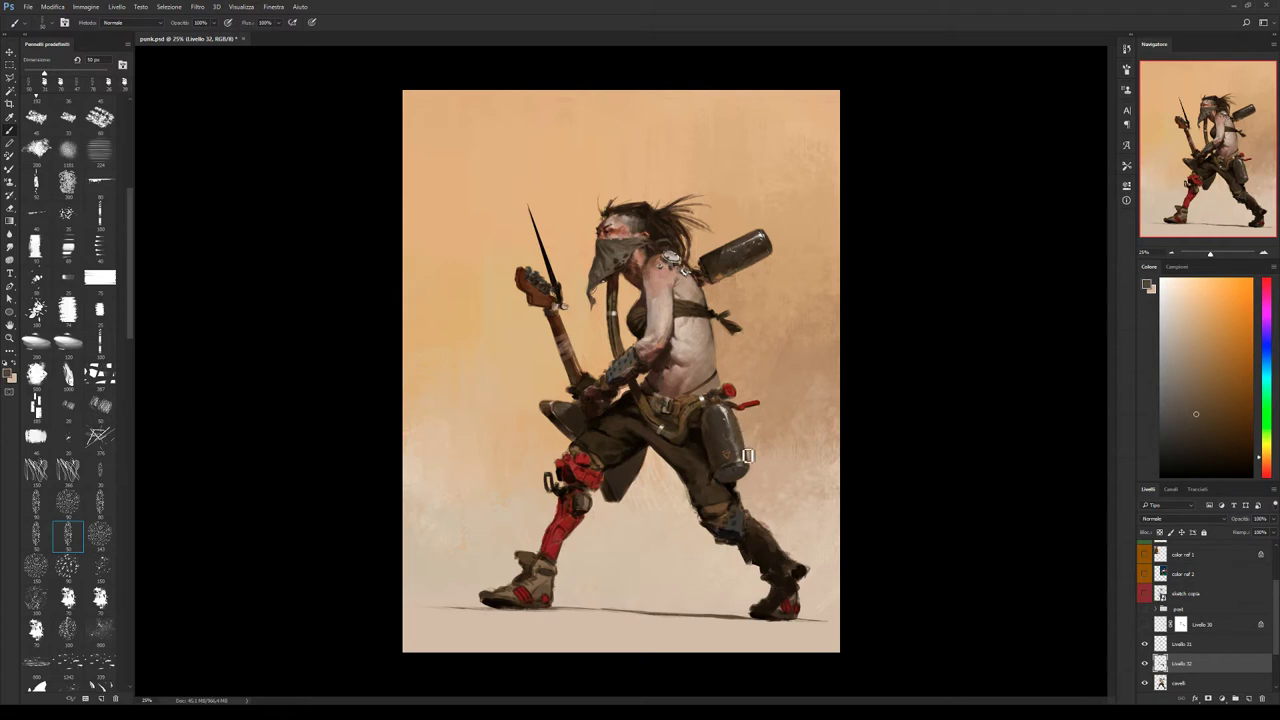
Add a pale buckle mark to the belt front and move to layer Livello 31.
{"action": "left_click", "coordinate": [738, 450], "text": "alt"}
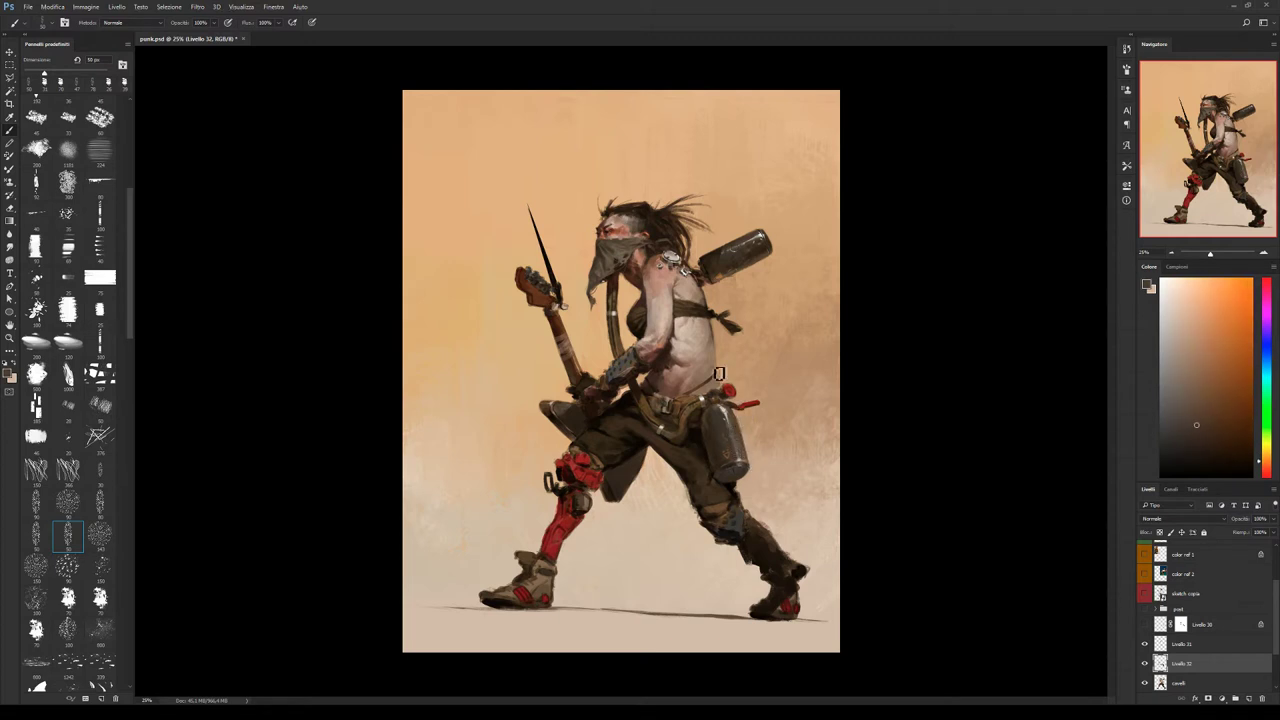
{"action": "key", "text": "x"}
{"action": "left_click", "coordinate": [663, 435], "text": "alt"}
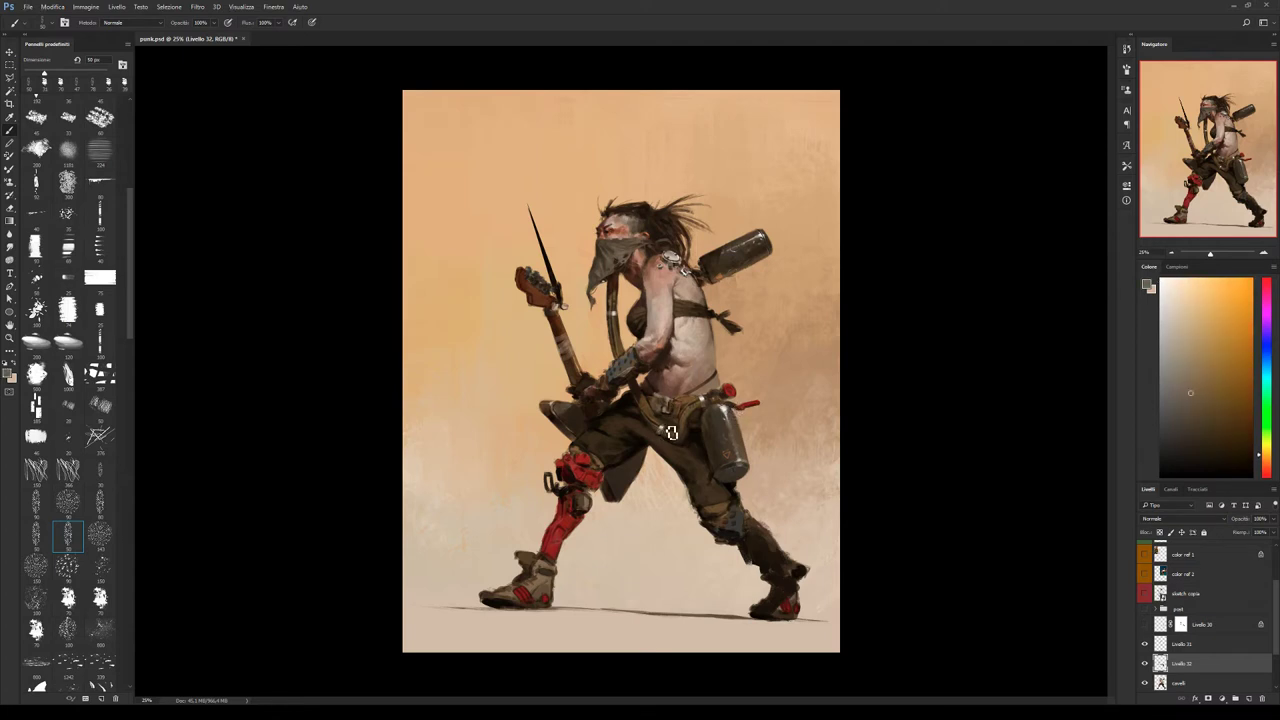
{"action": "key", "text": "alt+bracketright"}
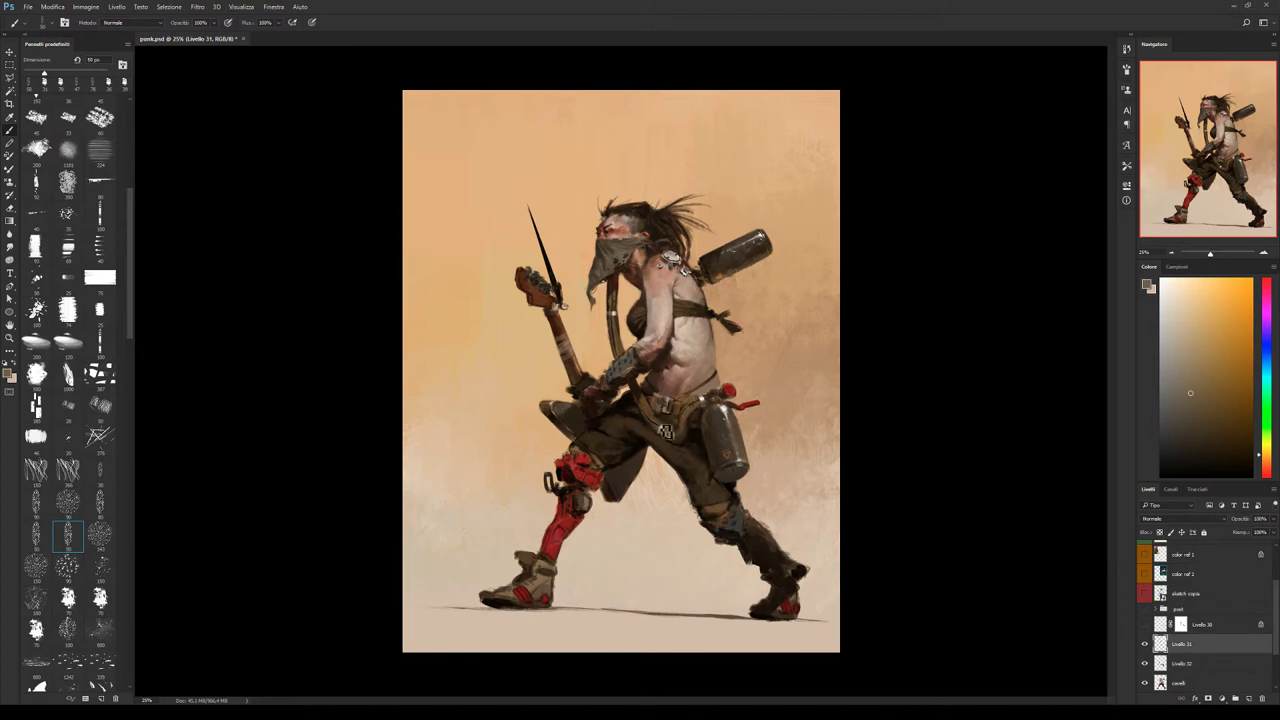
Sample near-black from the belt and save punk.psd.
{"action": "left_click", "coordinate": [664, 436], "text": "alt"}
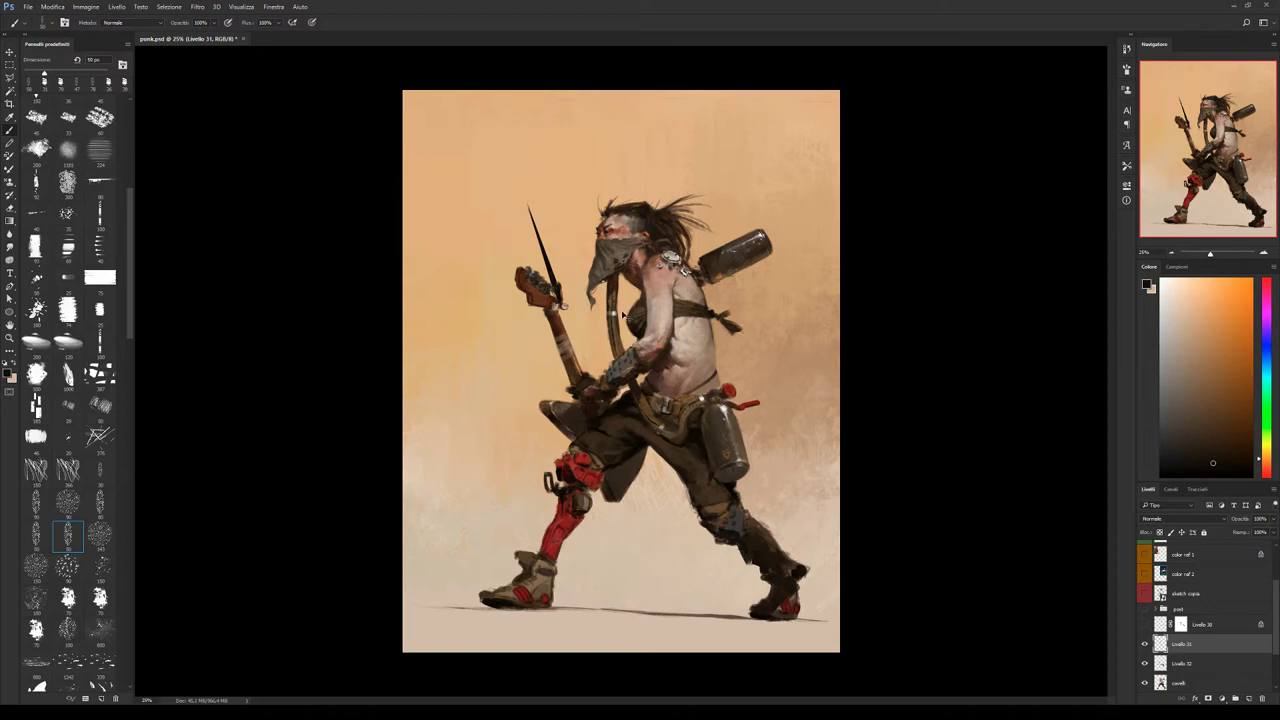
{"action": "key", "text": "ctrl+s"}
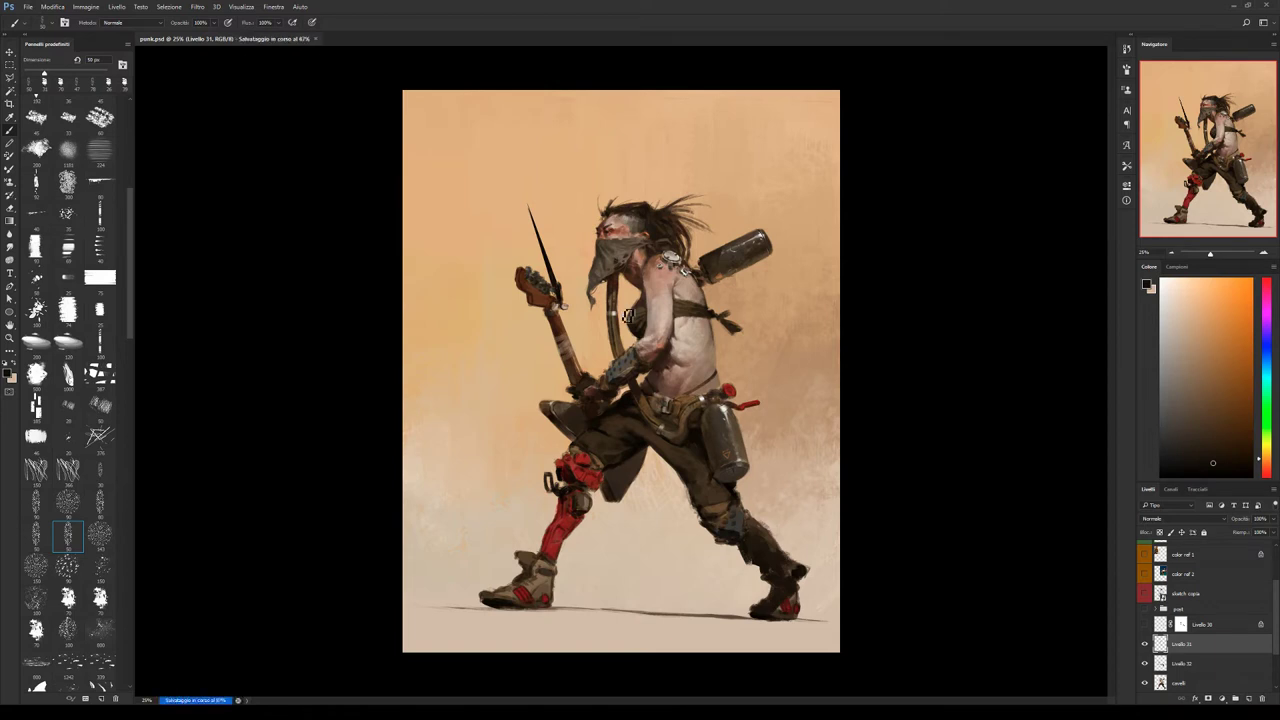
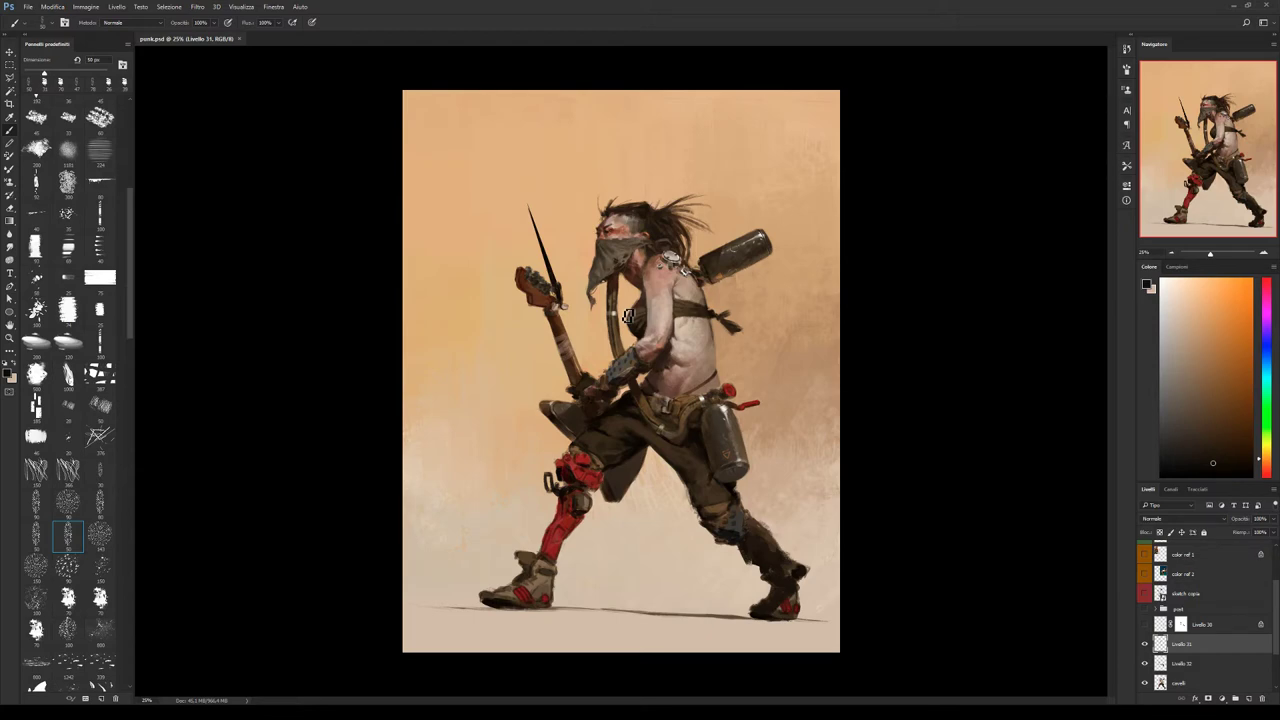
Zoom in on the masked head and add empty layer Livello 33 above Livello 31.
{"action": "scroll", "coordinate": [628, 316], "scroll_direction": "up", "scroll_amount": 3}
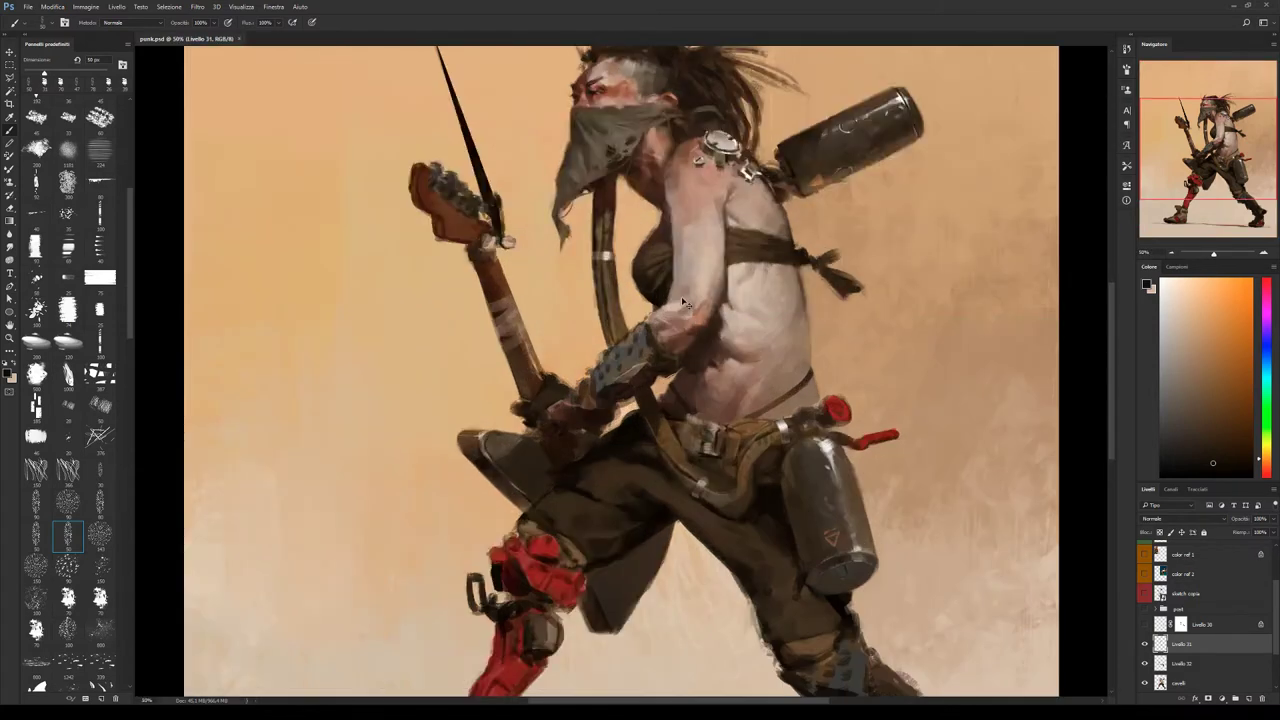
{"action": "scroll", "coordinate": [693, 300], "scroll_direction": "up", "scroll_amount": 2}
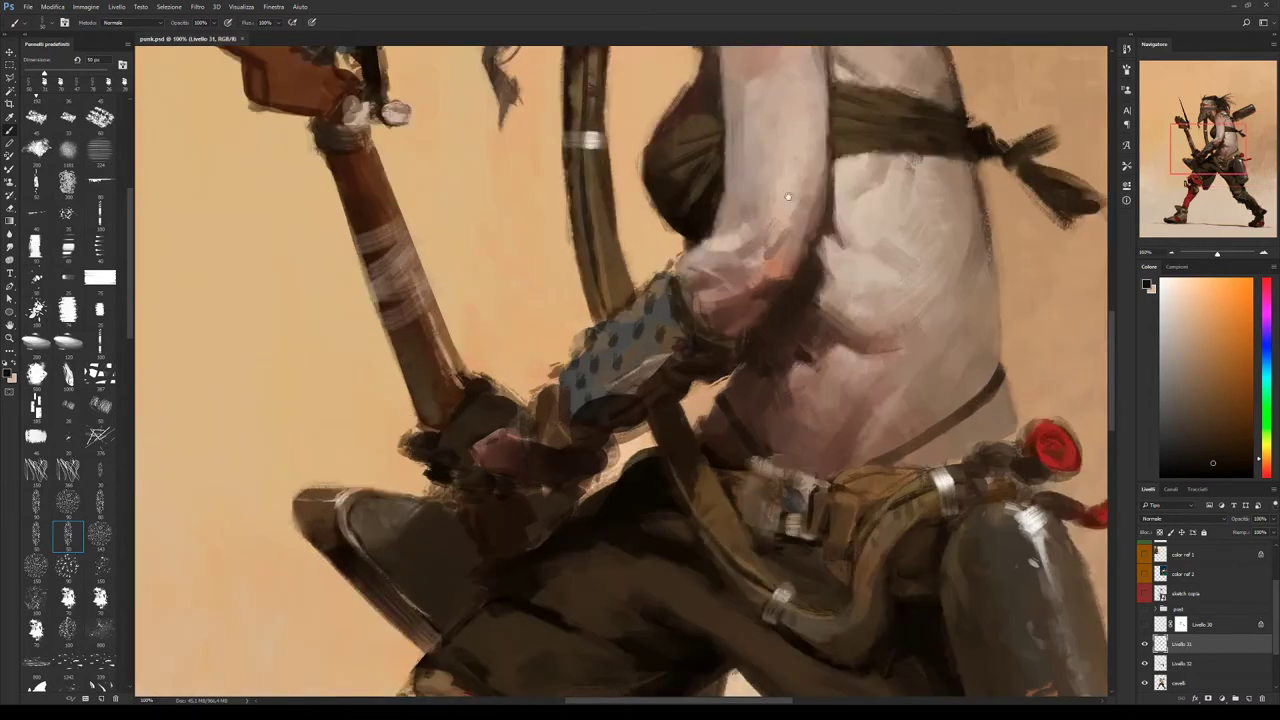
{"action": "scroll", "coordinate": [738, 468], "scroll_direction": "up", "scroll_amount": 3}
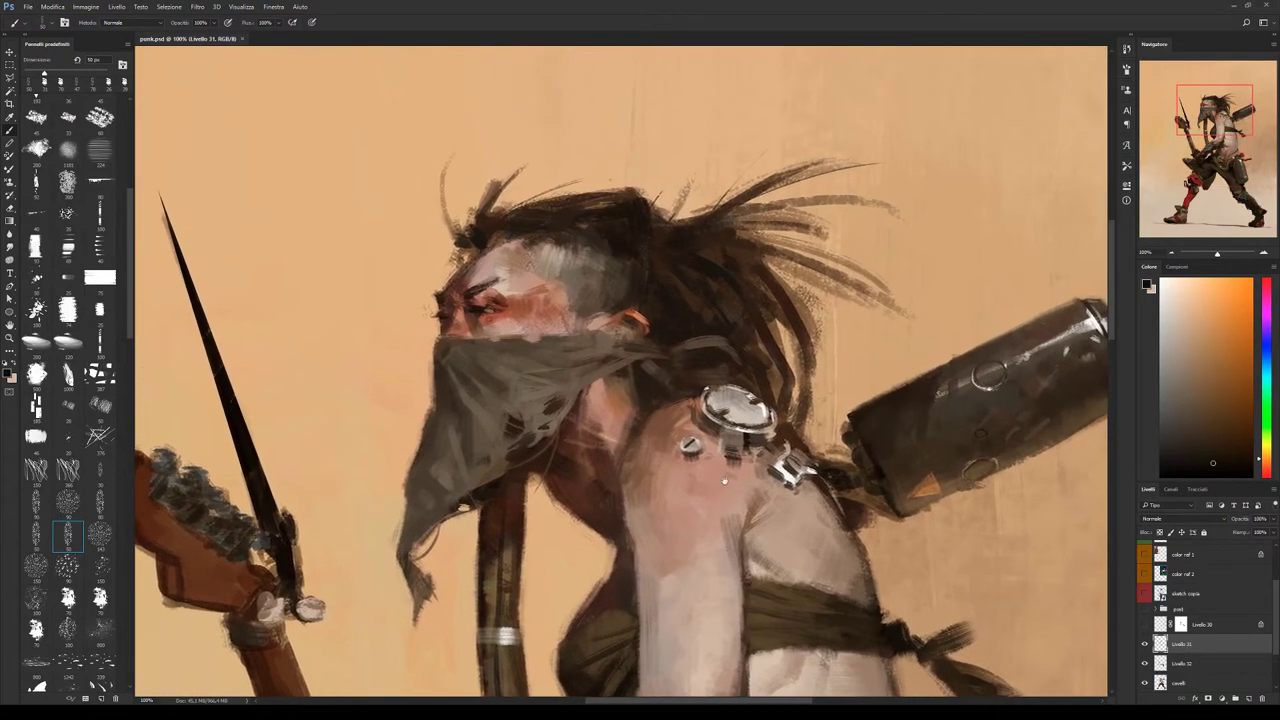
{"action": "left_click", "coordinate": [1248, 698]}
{"action": "scroll", "coordinate": [128, 205], "scroll_direction": "up", "scroll_amount": 10}
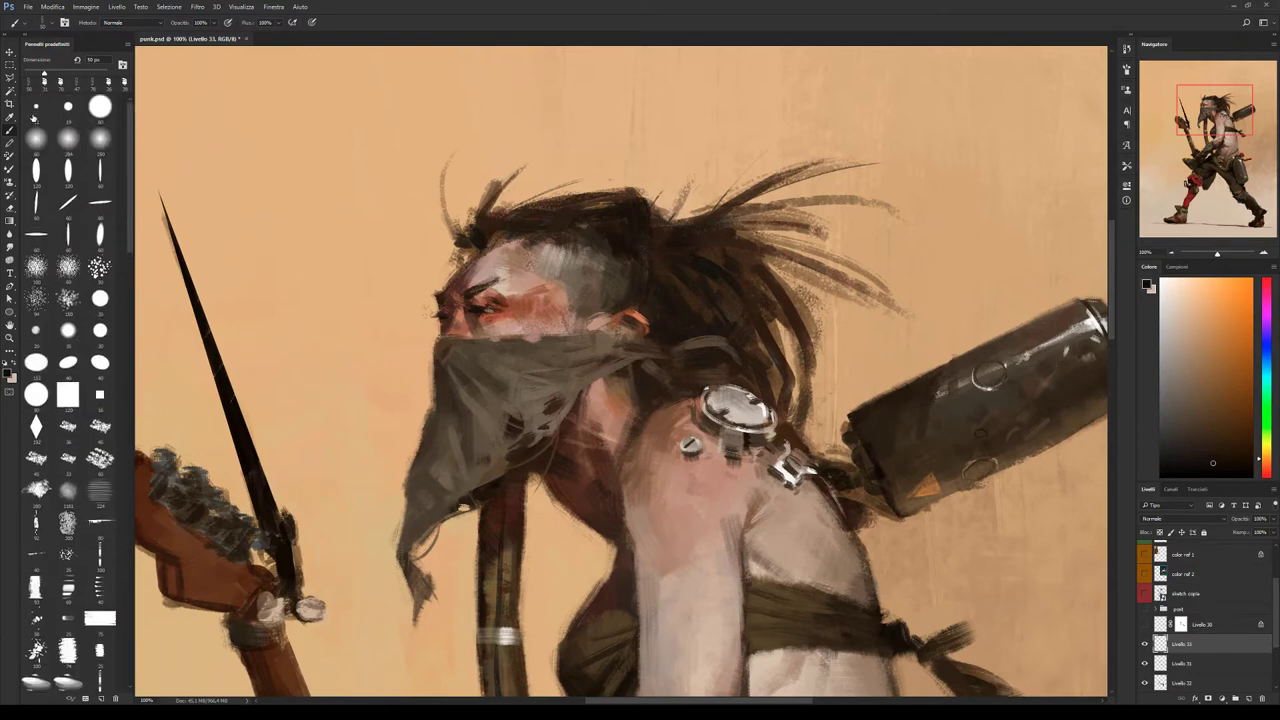
Hand-letter 'HUGE' and 'MESS' beside the head with a small hard round brush.
{"action": "left_click", "coordinate": [36, 107]}
{"action": "left_click_drag", "start_coordinate": [284, 179], "coordinate": [280, 207]}
{"action": "mouse_move", "coordinate": [281, 194]}
{"action": "left_mouse_down"}
{"action": "mouse_move", "coordinate": [297, 190]}
{"action": "mouse_move", "coordinate": [292, 205]}
{"action": "mouse_move", "coordinate": [331, 172]}
{"action": "mouse_move", "coordinate": [373, 190]}
{"action": "mouse_move", "coordinate": [372, 162]}
{"action": "left_mouse_up"}
{"action": "left_click_drag", "start_coordinate": [285, 232], "coordinate": [283, 258]}
{"action": "left_click_drag", "start_coordinate": [285, 230], "coordinate": [318, 256]}
{"action": "mouse_move", "coordinate": [330, 230]}
{"action": "left_mouse_down"}
{"action": "mouse_move", "coordinate": [328, 256]}
{"action": "mouse_move", "coordinate": [345, 228]}
{"action": "left_mouse_up"}
{"action": "left_click_drag", "start_coordinate": [329, 244], "coordinate": [363, 251]}
Add the exclamation mark and an arrow at the face, then zoom out and hide the note layer.
{"action": "left_click_drag", "start_coordinate": [384, 203], "coordinate": [381, 233]}
{"action": "left_click", "coordinate": [384, 248]}
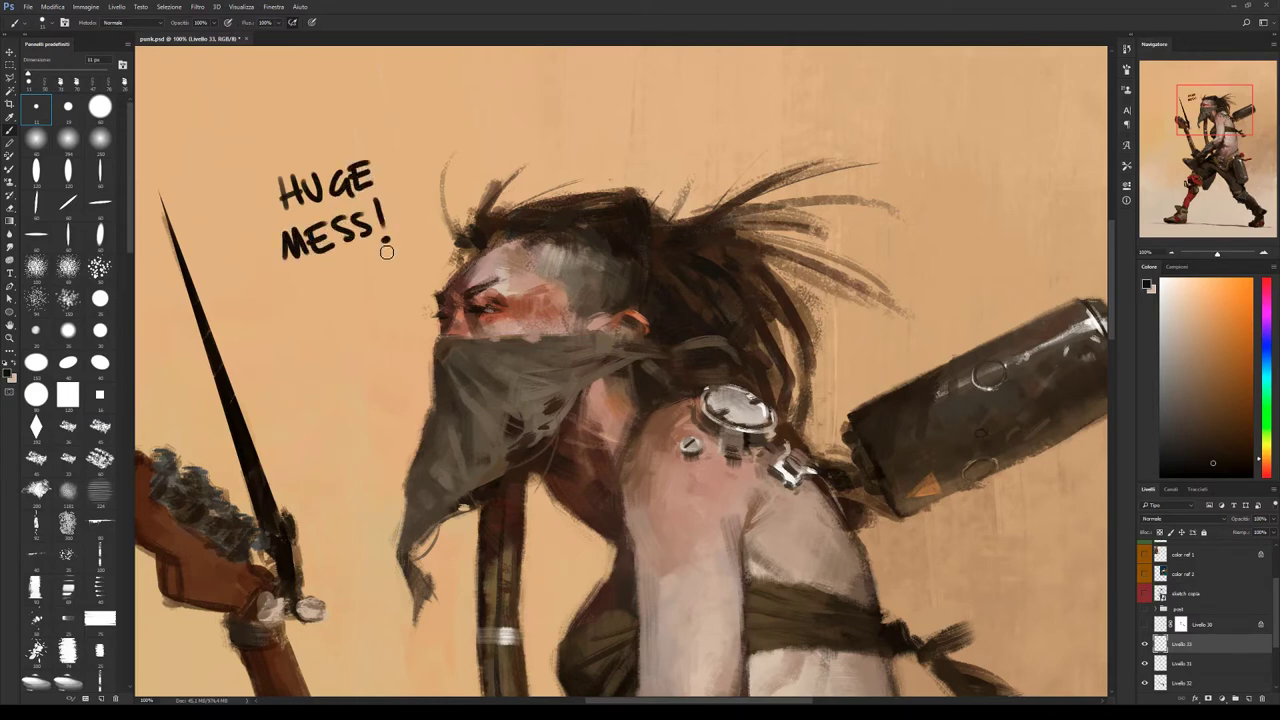
{"action": "mouse_move", "coordinate": [338, 274]}
{"action": "left_mouse_down"}
{"action": "mouse_move", "coordinate": [416, 324]}
{"action": "mouse_move", "coordinate": [394, 343]}
{"action": "mouse_move", "coordinate": [414, 326]}
{"action": "left_mouse_up"}
{"action": "key", "text": "ctrl+minus"}
{"action": "key", "text": "ctrl+minus"}
{"action": "key", "text": "ctrl+minus"}
{"action": "key", "text": "ctrl+minus"}
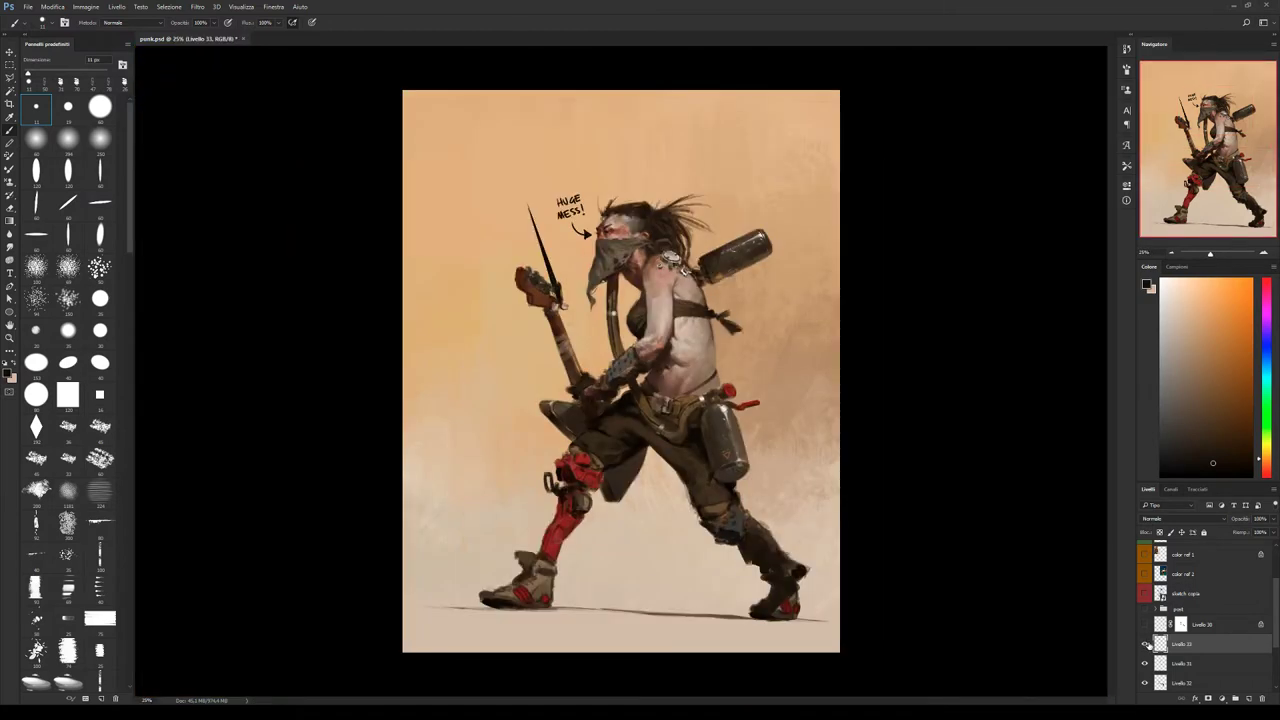
{"action": "left_click", "coordinate": [1145, 645]}
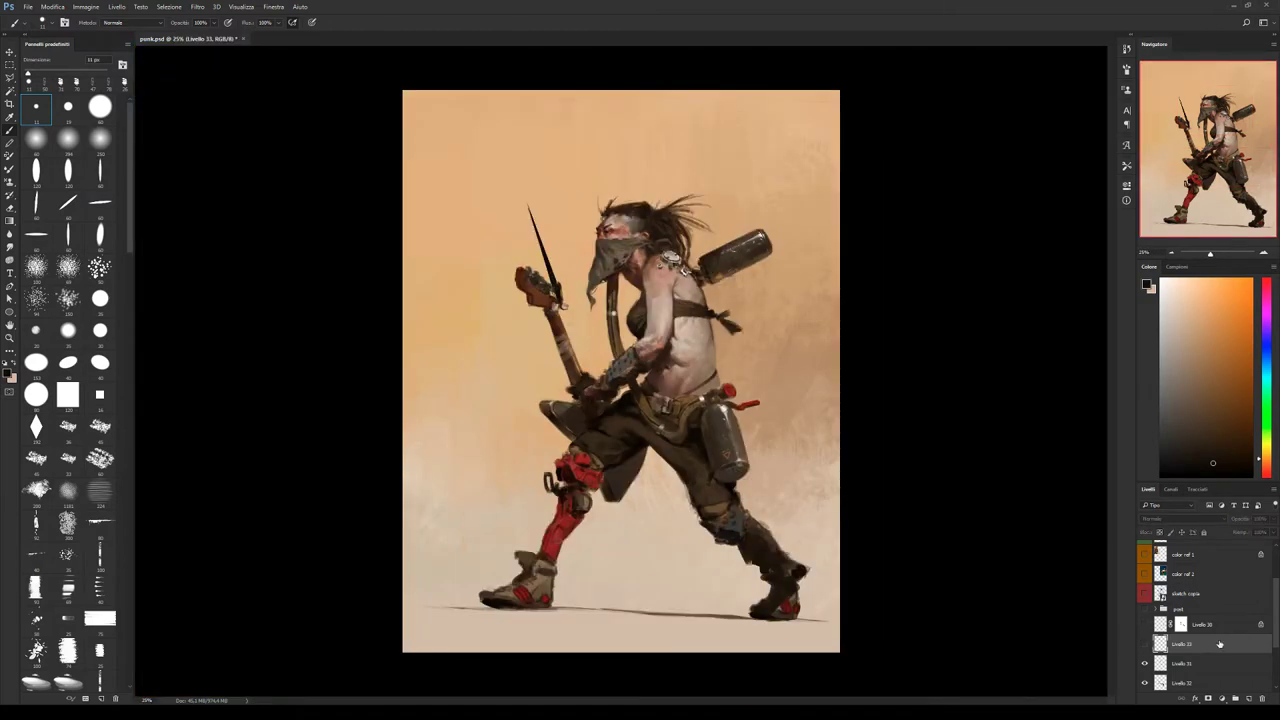
Delete the hidden note layer, compare with Livello 31 hidden, and make Livello 32 active and visible.
{"action": "left_click", "coordinate": [1262, 698]}
{"action": "left_click", "coordinate": [1145, 645]}
{"action": "left_click", "coordinate": [1150, 664]}
{"action": "left_click", "coordinate": [1145, 664]}
{"action": "left_click", "coordinate": [1145, 664]}
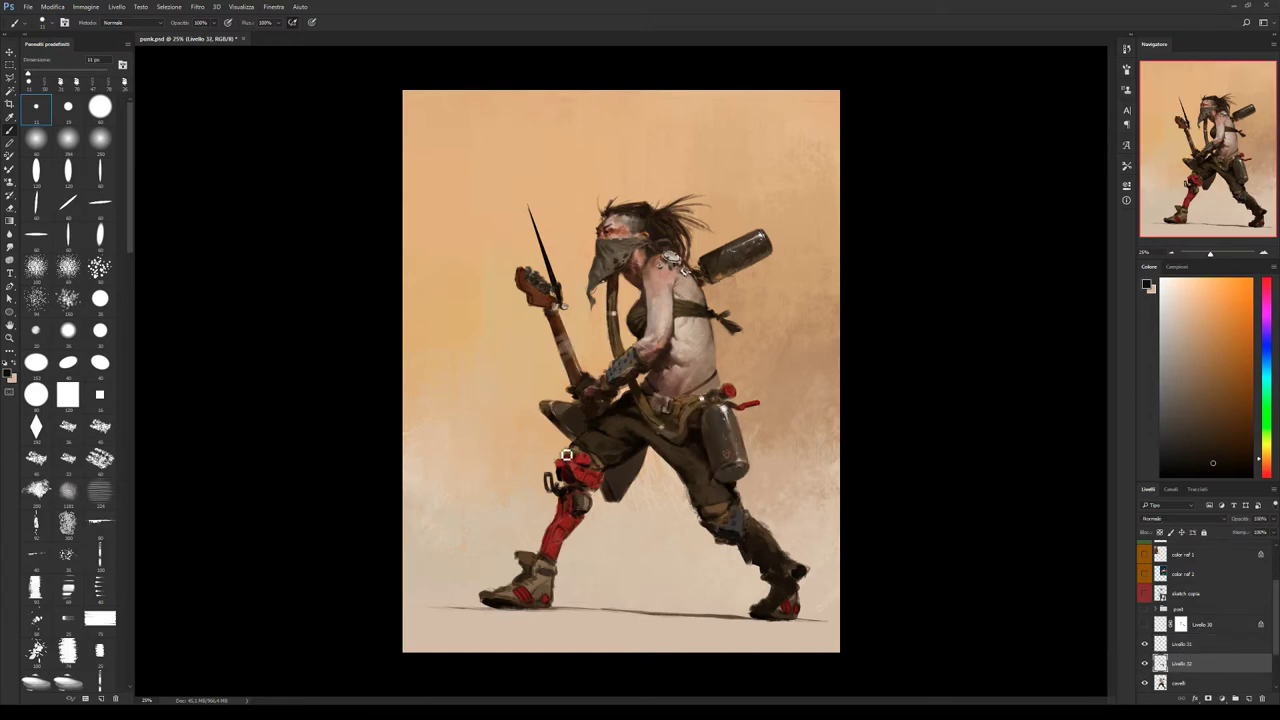
Choose a 50 px textured brush, sample a figure colour, and add a new layer above Livello 32.
{"action": "scroll", "coordinate": [130, 240], "scroll_direction": "down", "scroll_amount": 10}
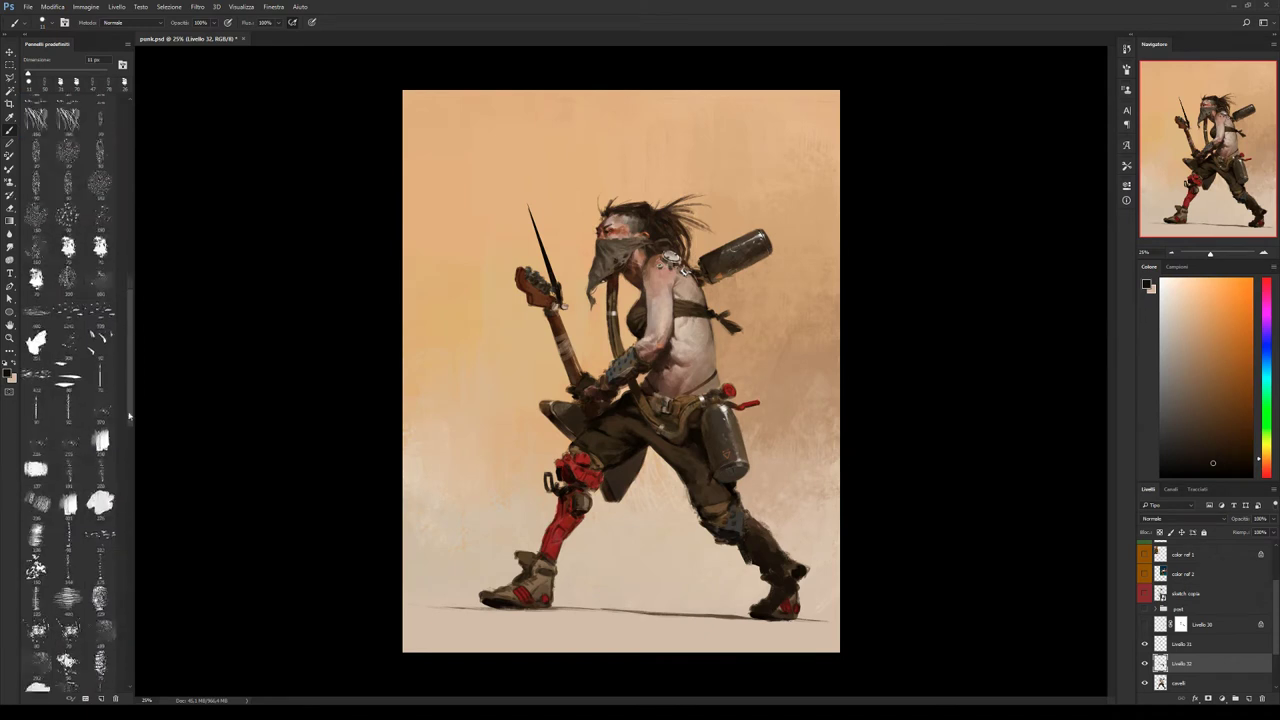
{"action": "left_click", "coordinate": [68, 243]}
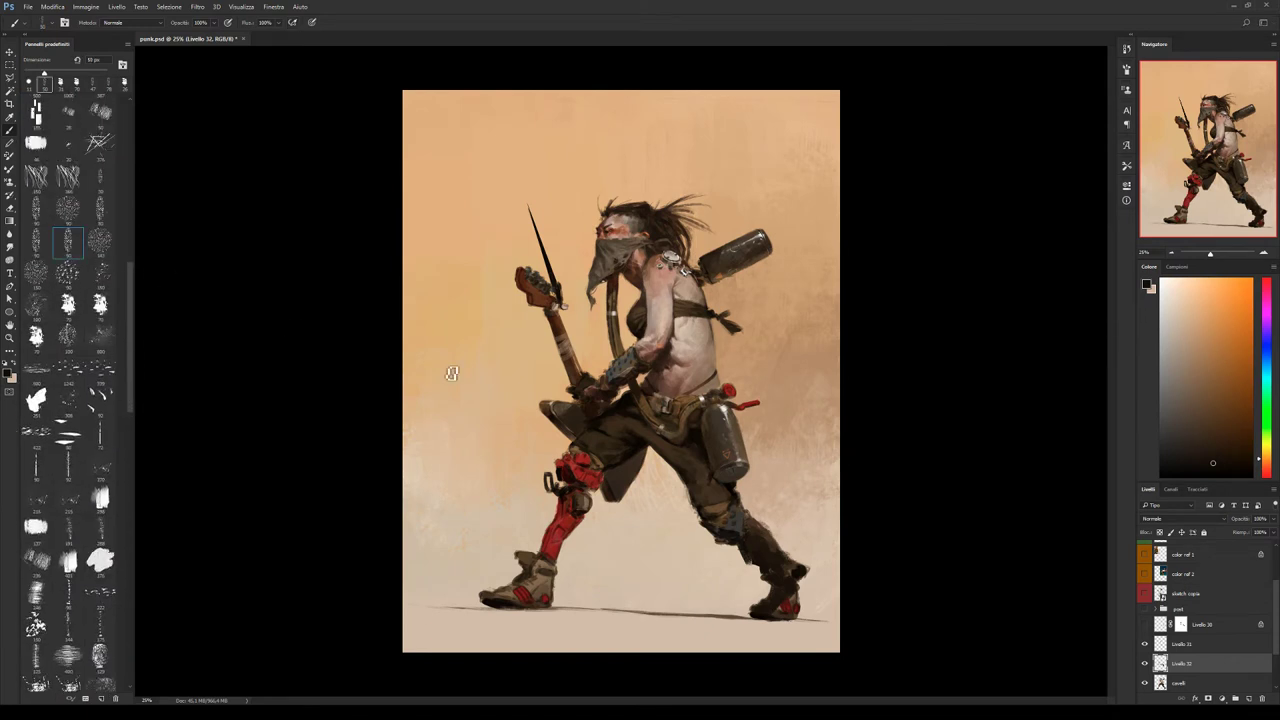
{"action": "left_click", "coordinate": [662, 408], "text": "alt"}
{"action": "left_click", "coordinate": [1246, 697]}
{"action": "left_click", "coordinate": [667, 408], "text": "alt"}
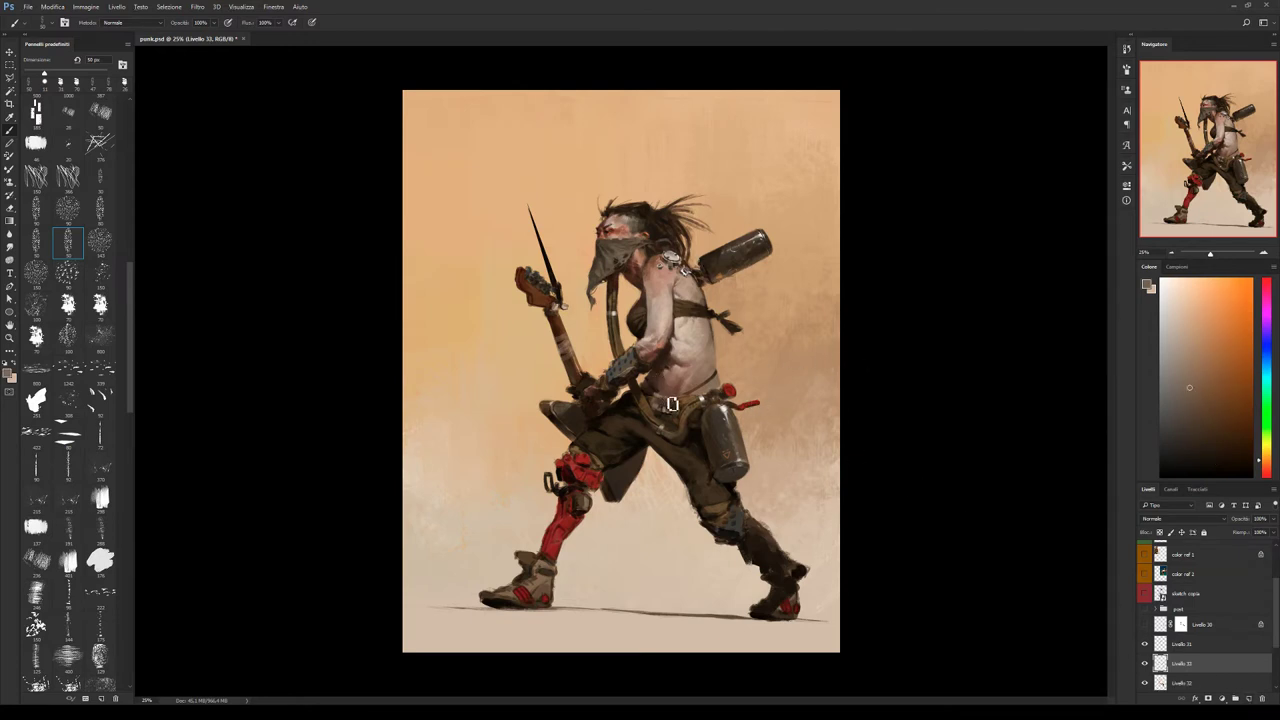
Sample belt colours and pick a near-black with the 70 px splatter brush.
{"action": "left_click", "coordinate": [659, 402], "text": "alt"}
{"action": "left_click", "coordinate": [671, 406], "text": "alt"}
{"action": "left_click", "coordinate": [661, 401], "text": "alt"}
{"action": "left_click", "coordinate": [100, 306]}
{"action": "left_click", "coordinate": [648, 396], "text": "alt"}
Repaint the belt in cream, dark brown and strap red with 53 px and 31 px brushes.
{"action": "key", "text": "bracketright"}
{"action": "key", "text": "bracketright"}
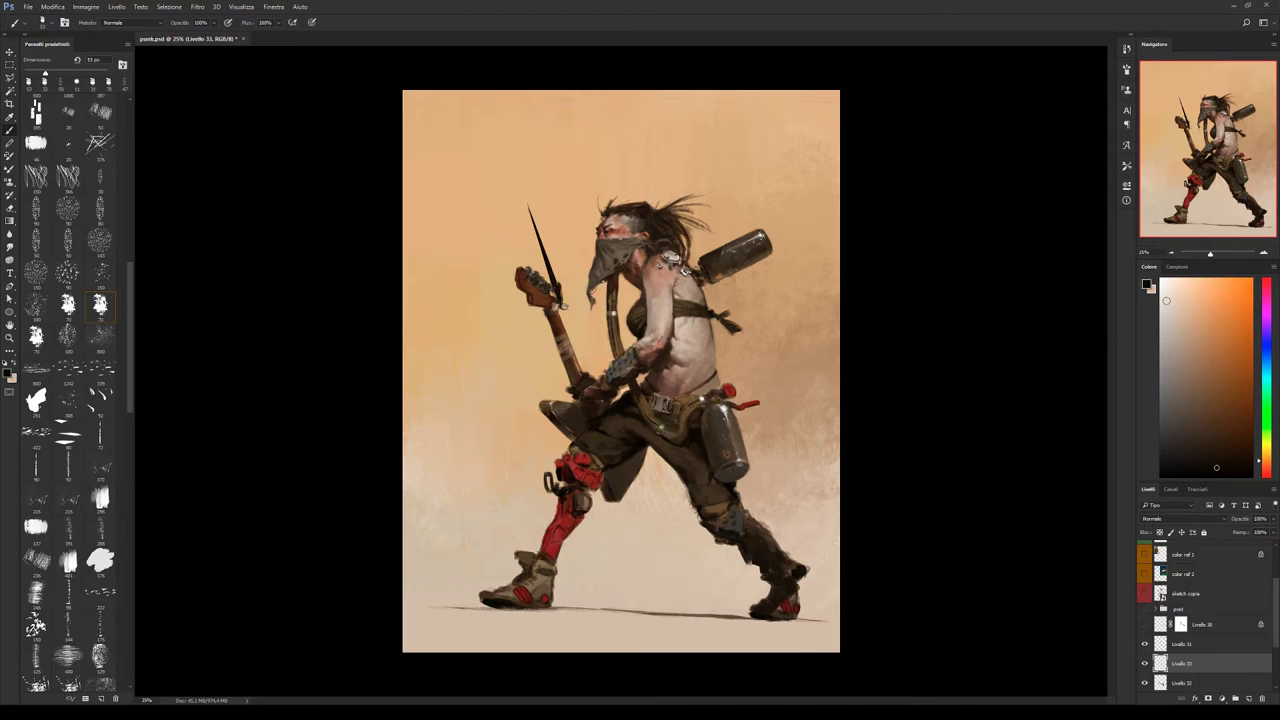
{"action": "left_click", "coordinate": [1164, 301]}
{"action": "key", "text": "comma"}
{"action": "left_click", "coordinate": [669, 410], "text": "alt"}
{"action": "left_click", "coordinate": [67, 242]}
{"action": "left_click", "coordinate": [729, 389], "text": "alt"}
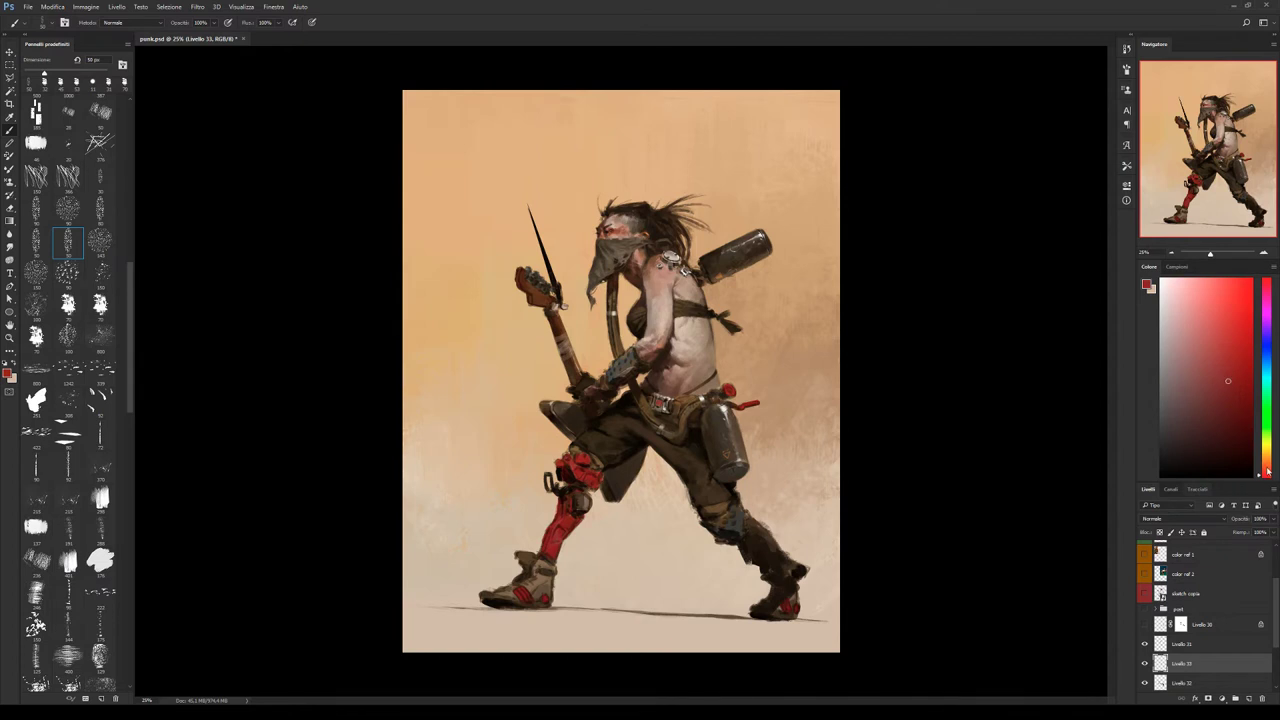
Pick a darker orange-red and load the splatter brush at 70 px.
{"action": "left_click", "coordinate": [1267, 471]}
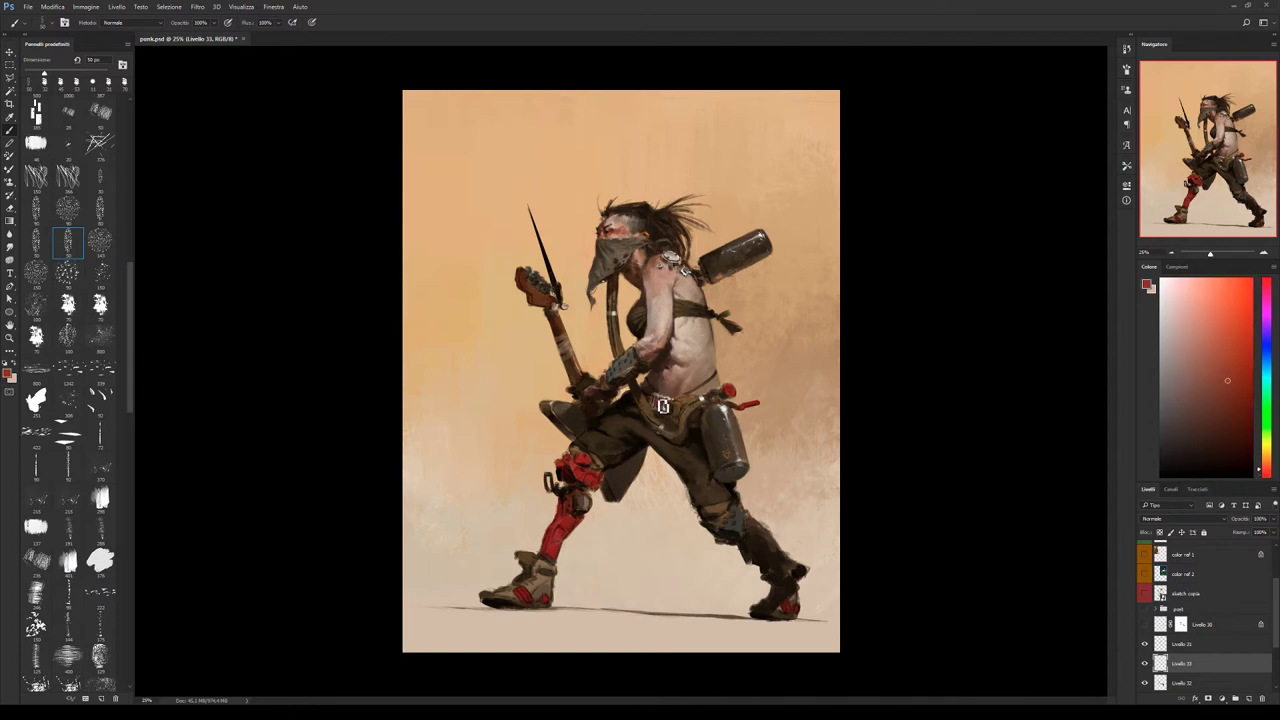
{"action": "left_click", "coordinate": [1223, 427]}
{"action": "left_click", "coordinate": [100, 305]}
{"action": "key", "text": "bracketright"}
{"action": "key", "text": "bracketright"}
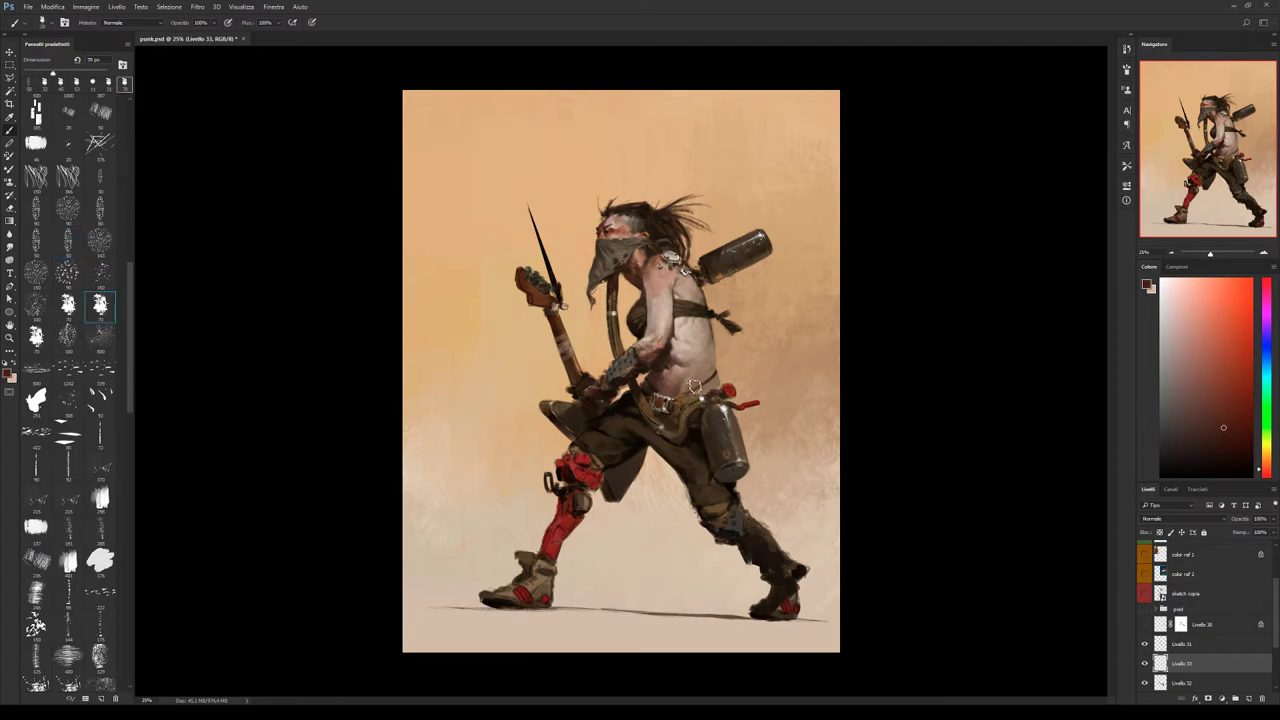
Paint the light metal buckle and worn belt details using sampled tans, reds and browns.
{"action": "left_click", "coordinate": [665, 405], "text": "alt"}
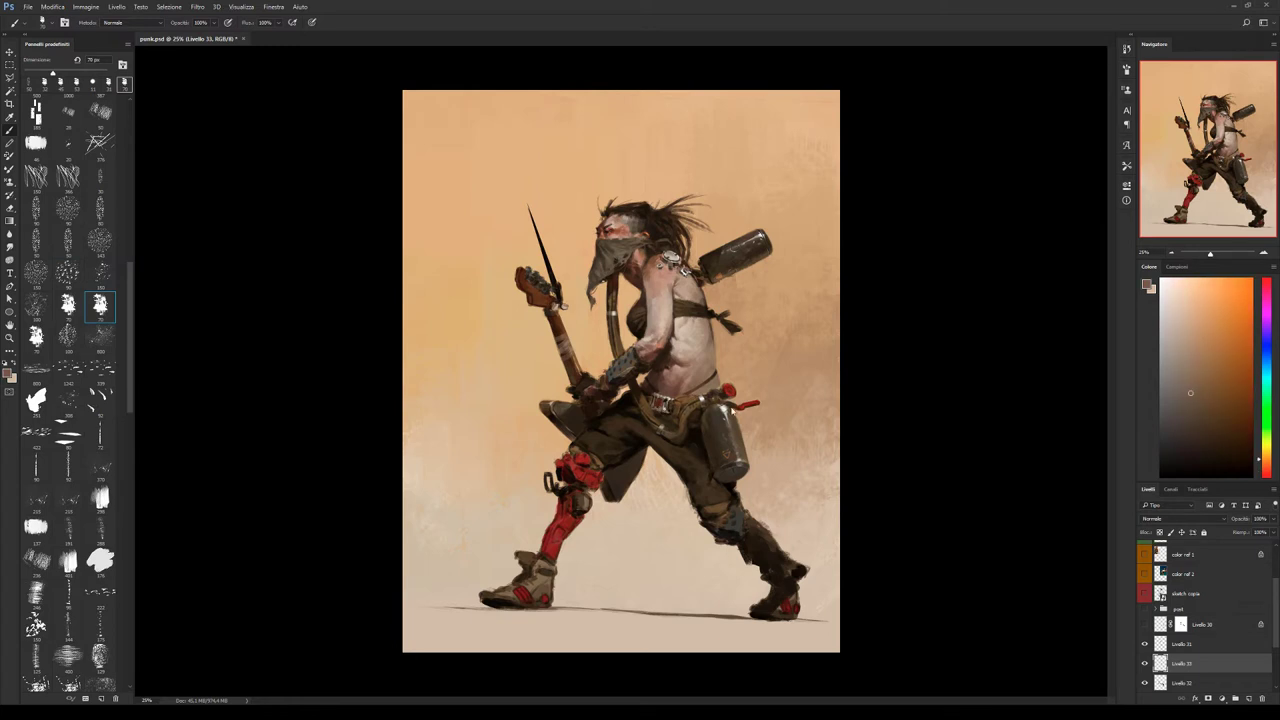
{"action": "left_click", "coordinate": [664, 413], "text": "alt"}
{"action": "left_click", "coordinate": [662, 409], "text": "alt"}
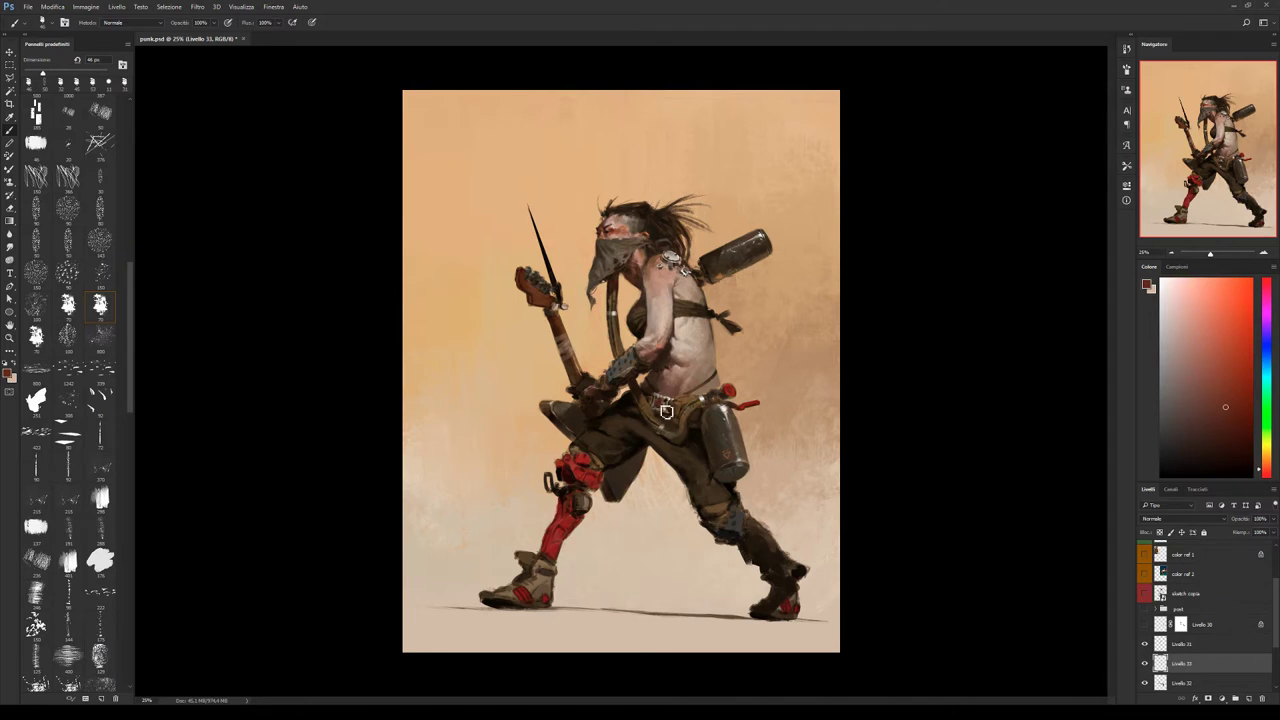
{"action": "left_click", "coordinate": [667, 402], "text": "alt"}
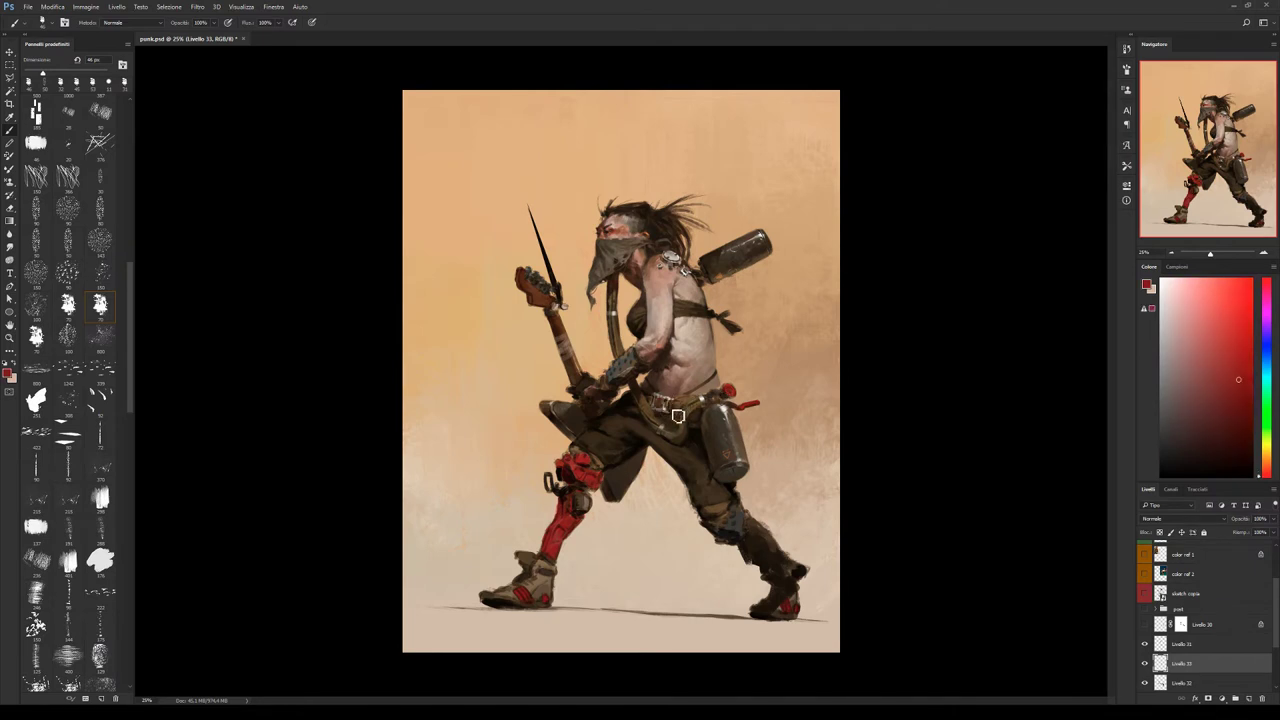
{"action": "left_click", "coordinate": [671, 405], "text": "alt"}
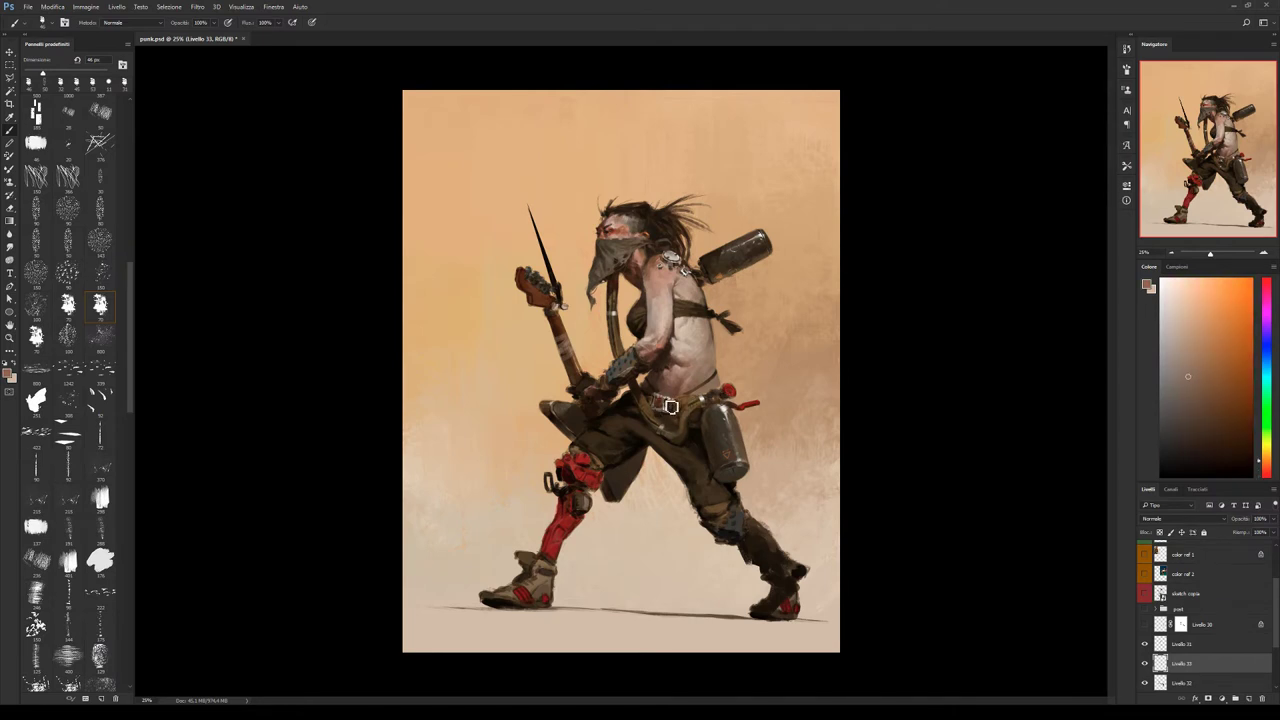
{"action": "left_click", "coordinate": [669, 406], "text": "alt"}
{"action": "left_click", "coordinate": [659, 402], "text": "alt"}
{"action": "left_click", "coordinate": [68, 242]}
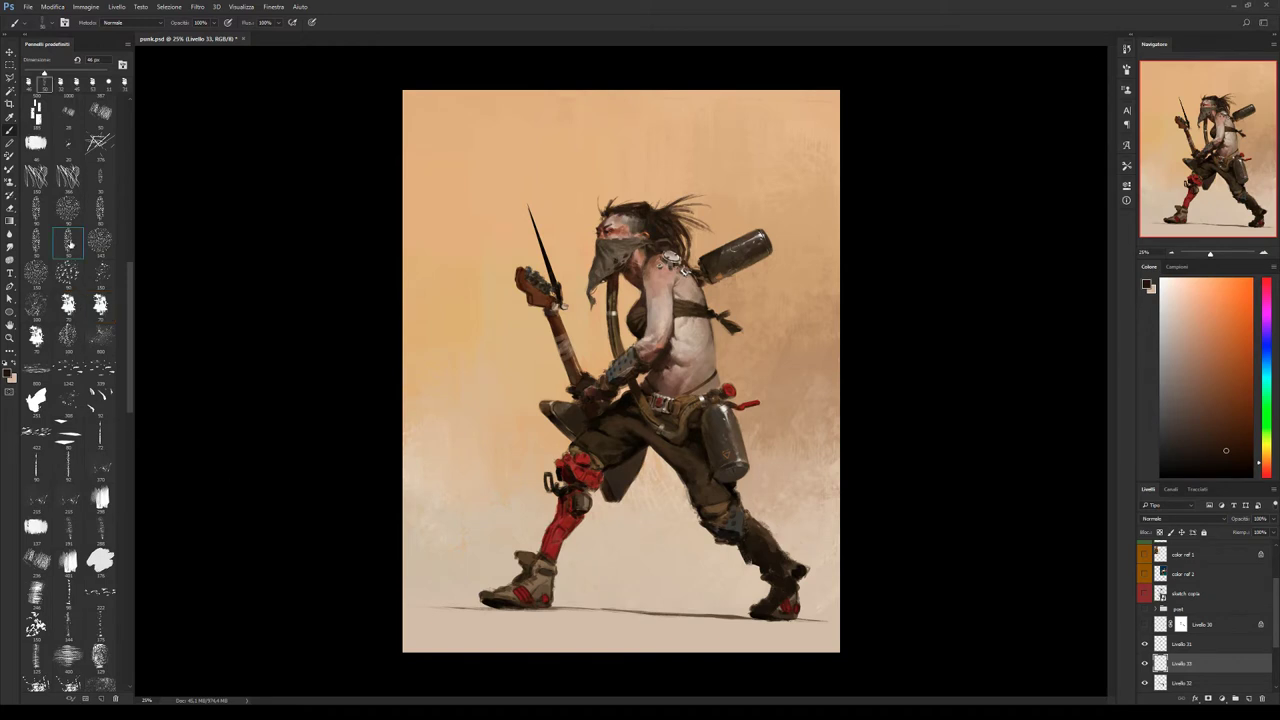
{"action": "left_click", "coordinate": [664, 410], "text": "alt"}
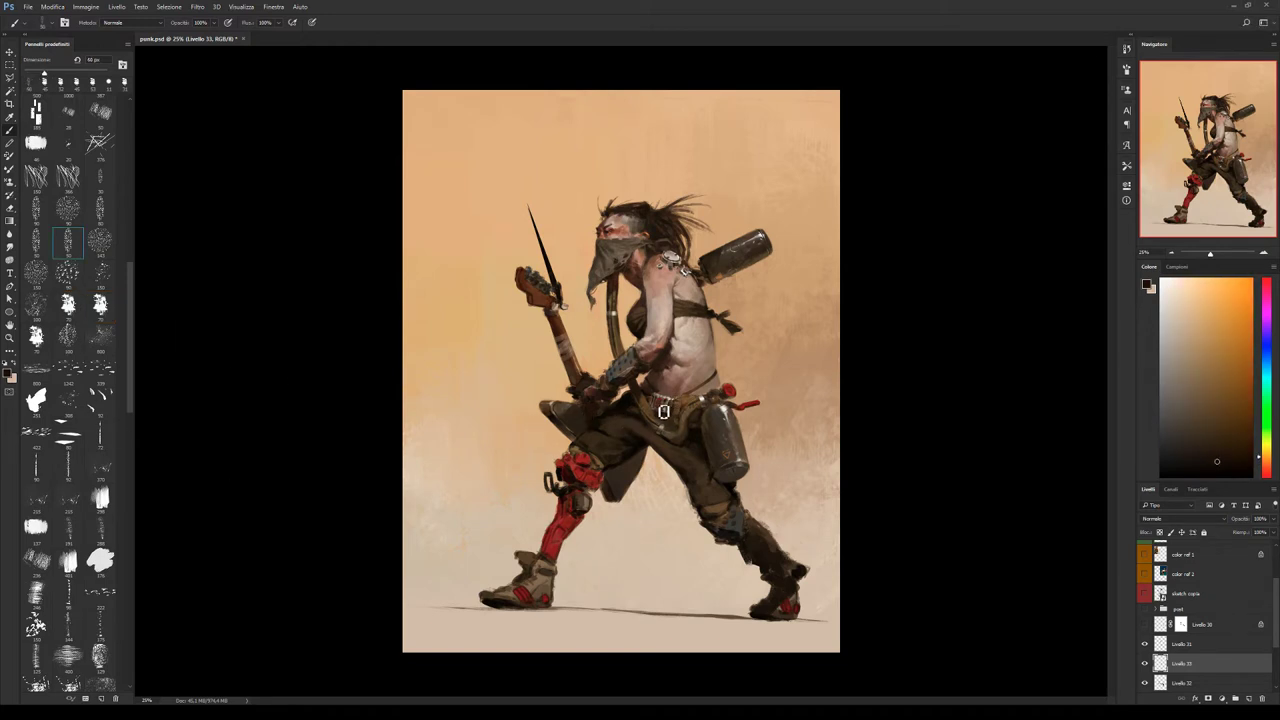
Keep painting the belt with a 40 px splatter brush, swapping colours and sampling dark tones.
{"action": "left_click", "coordinate": [99, 306]}
{"action": "left_click", "coordinate": [660, 416], "text": "alt"}
{"action": "key", "text": "bracketleft"}
{"action": "key", "text": "bracketleft"}
{"action": "key", "text": "bracketleft"}
{"action": "key", "text": "x"}
{"action": "left_click", "coordinate": [672, 408], "text": "alt"}
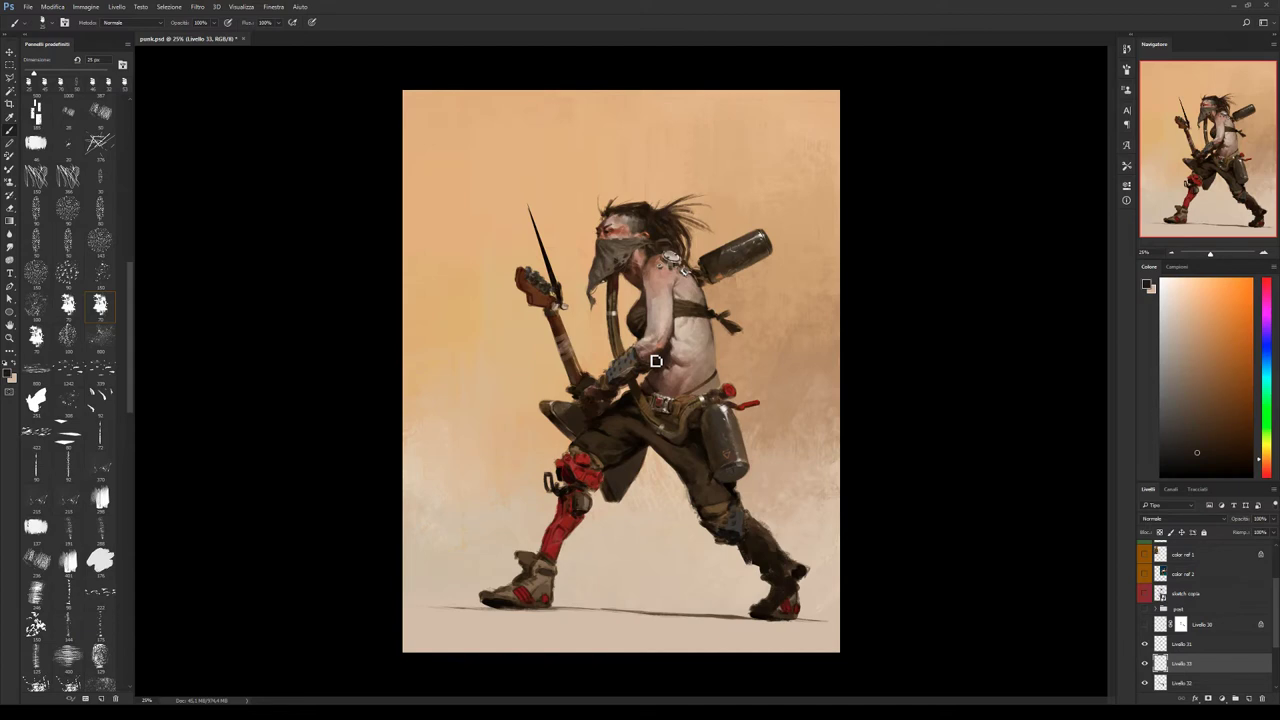
Save the painting and flip the canvas horizontally with Ctrl+Shift+H.
{"action": "key", "text": "ctrl+s"}
{"action": "left_click", "coordinate": [67, 242]}
{"action": "key", "text": "ctrl+shift+h"}
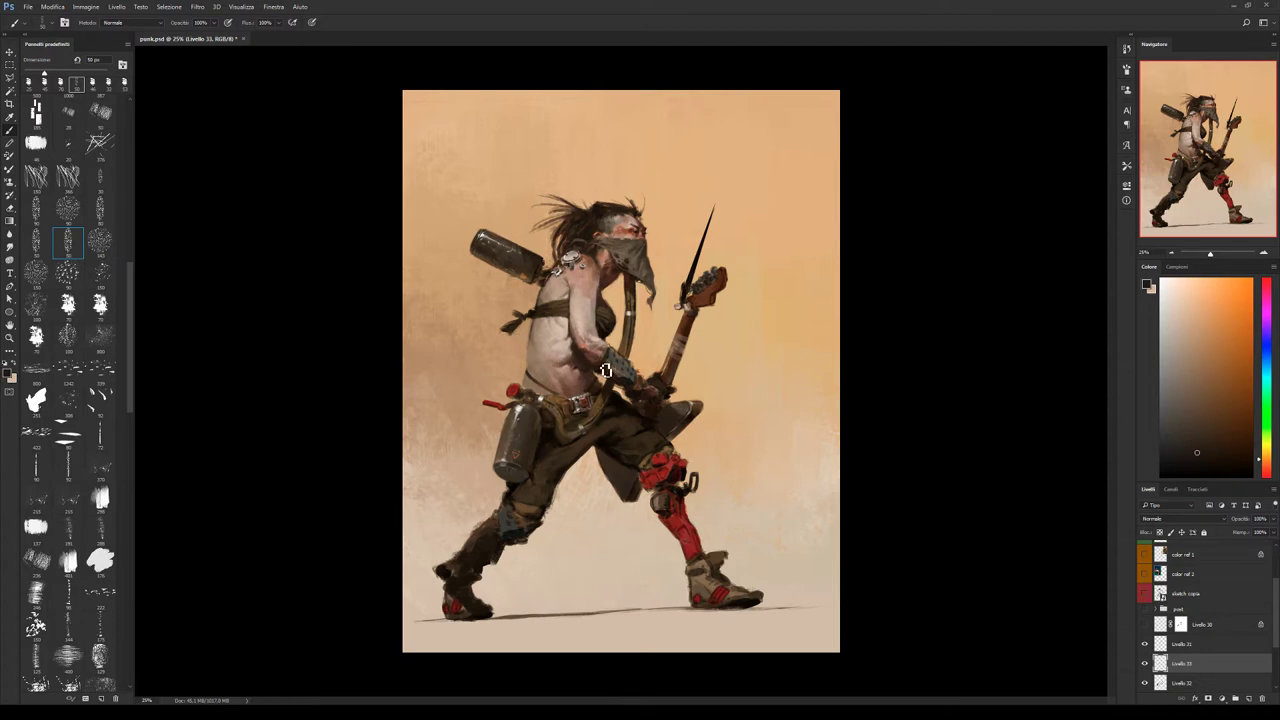
On the mirrored canvas, paint with splatter-brush tones sampled from the belt, torso and hip.
{"action": "left_click", "coordinate": [585, 395], "text": "alt"}
{"action": "left_click", "coordinate": [588, 391], "text": "alt"}
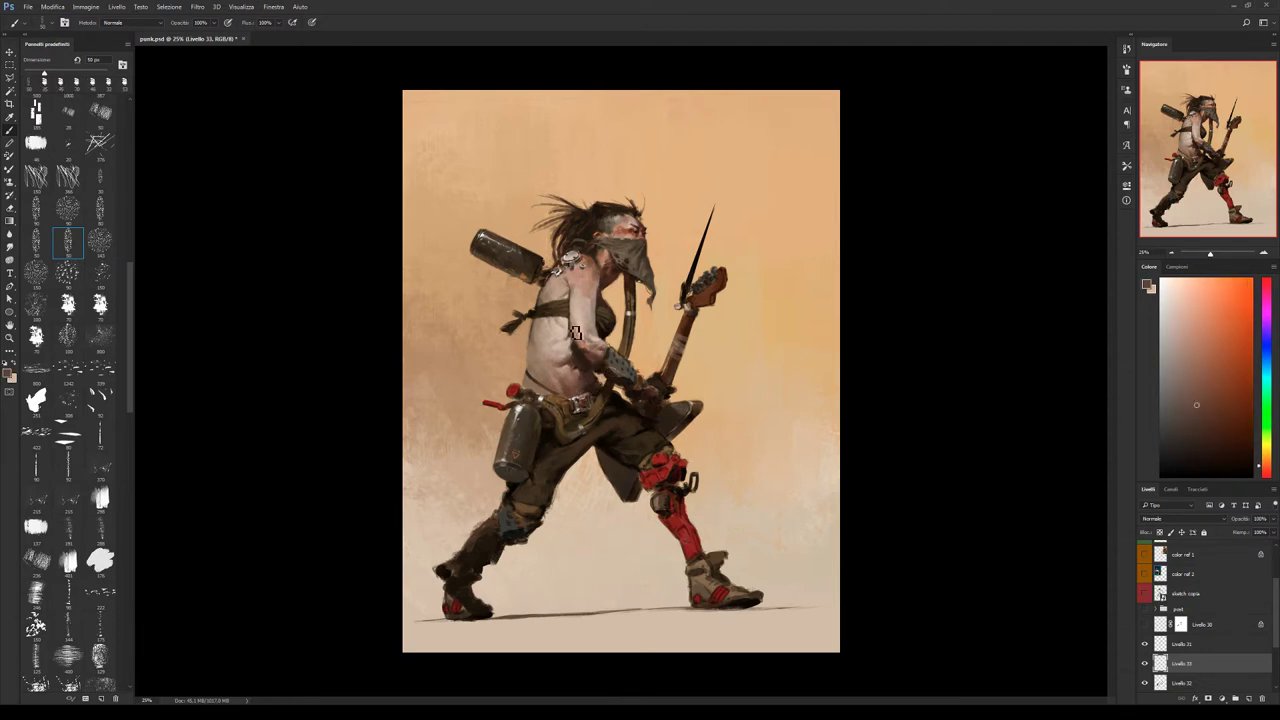
{"action": "left_click", "coordinate": [100, 304]}
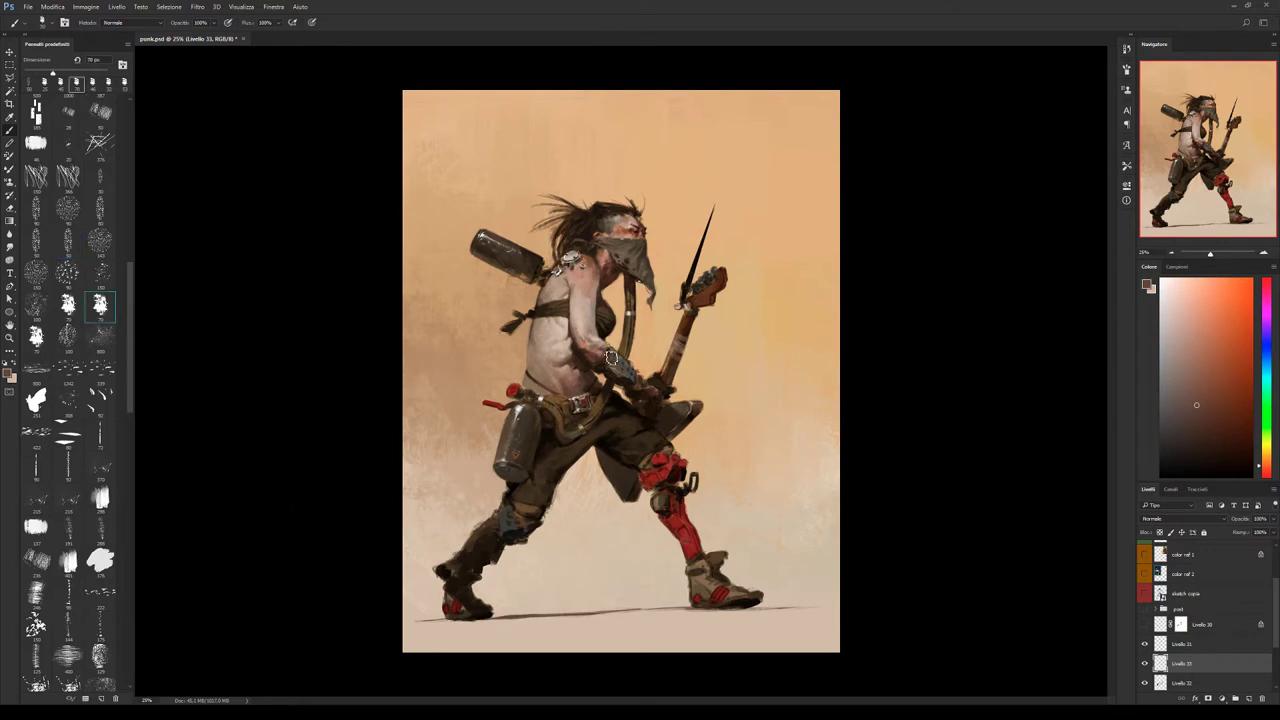
{"action": "left_click", "coordinate": [580, 378], "text": "alt"}
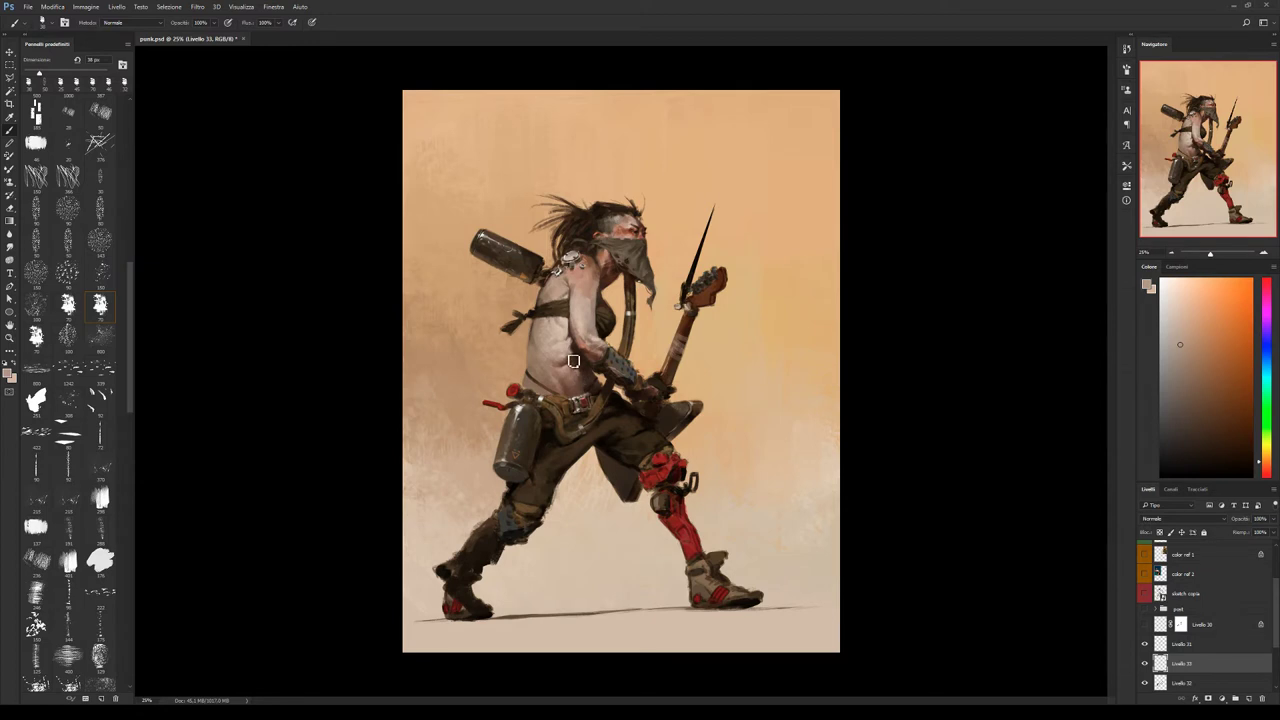
{"action": "left_click", "coordinate": [578, 374], "text": "alt"}
{"action": "left_click", "coordinate": [582, 376], "text": "alt"}
{"action": "left_click", "coordinate": [535, 385], "text": "alt"}
At a 60 px brush size, sample darker, orange and light tones near the canister and belt.
{"action": "key", "text": "bracketright"}
{"action": "key", "text": "bracketright"}
{"action": "left_click", "coordinate": [549, 386], "text": "alt"}
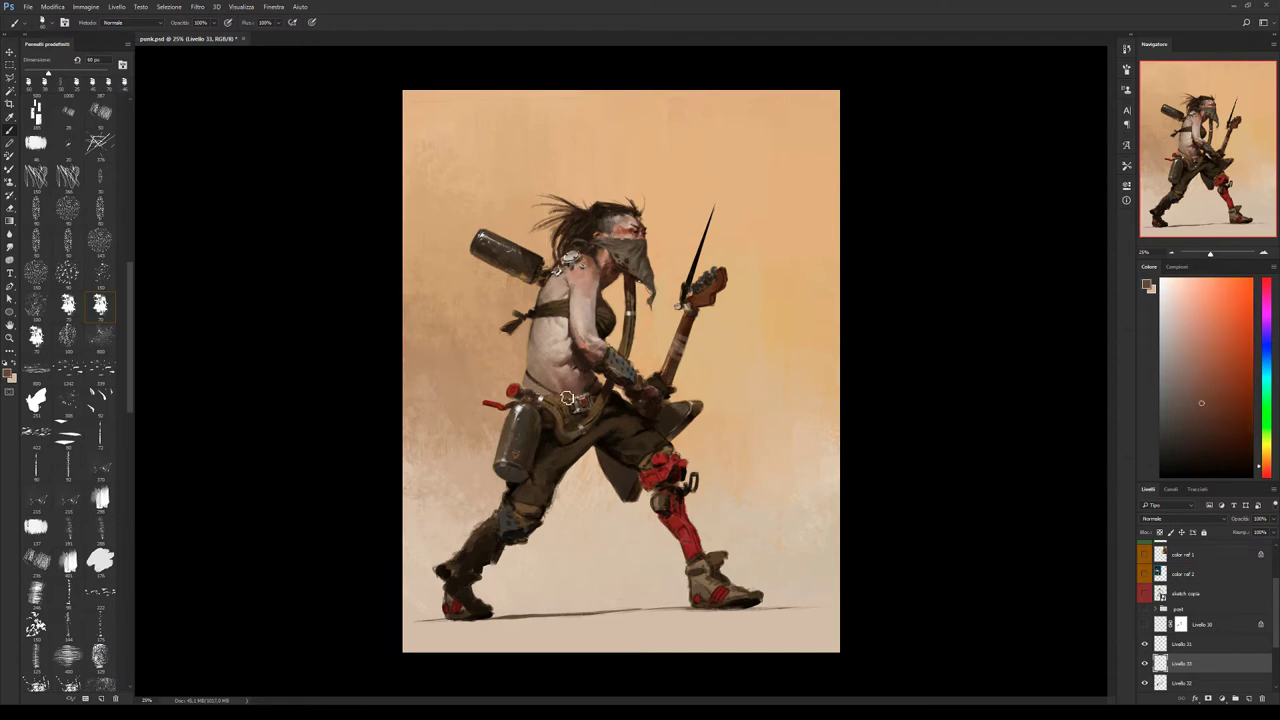
{"action": "left_click", "coordinate": [534, 350], "text": "alt"}
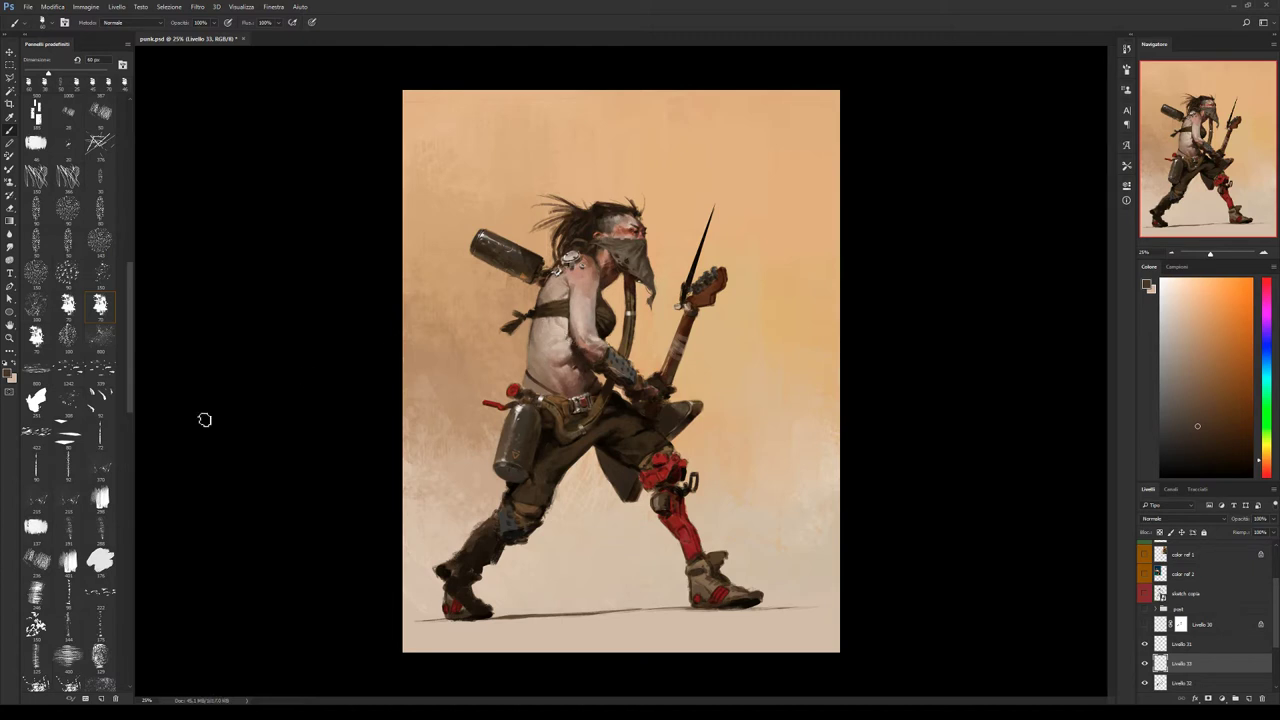
{"action": "left_click", "coordinate": [492, 422], "text": "alt"}
{"action": "left_click", "coordinate": [526, 410], "text": "alt"}
Paint the belt with smaller brushes and dark brown, then flip the canvas back to its original orientation.
{"action": "left_click", "coordinate": [68, 242]}
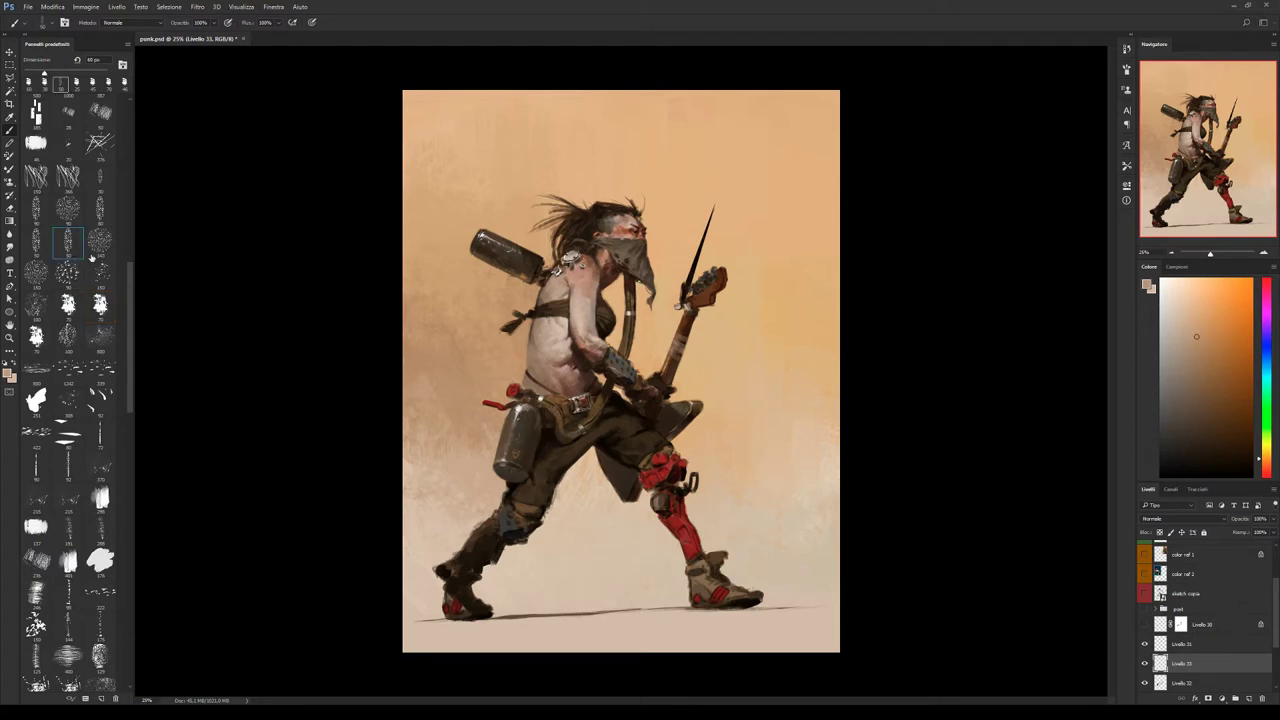
{"action": "left_click", "coordinate": [528, 412], "text": "alt"}
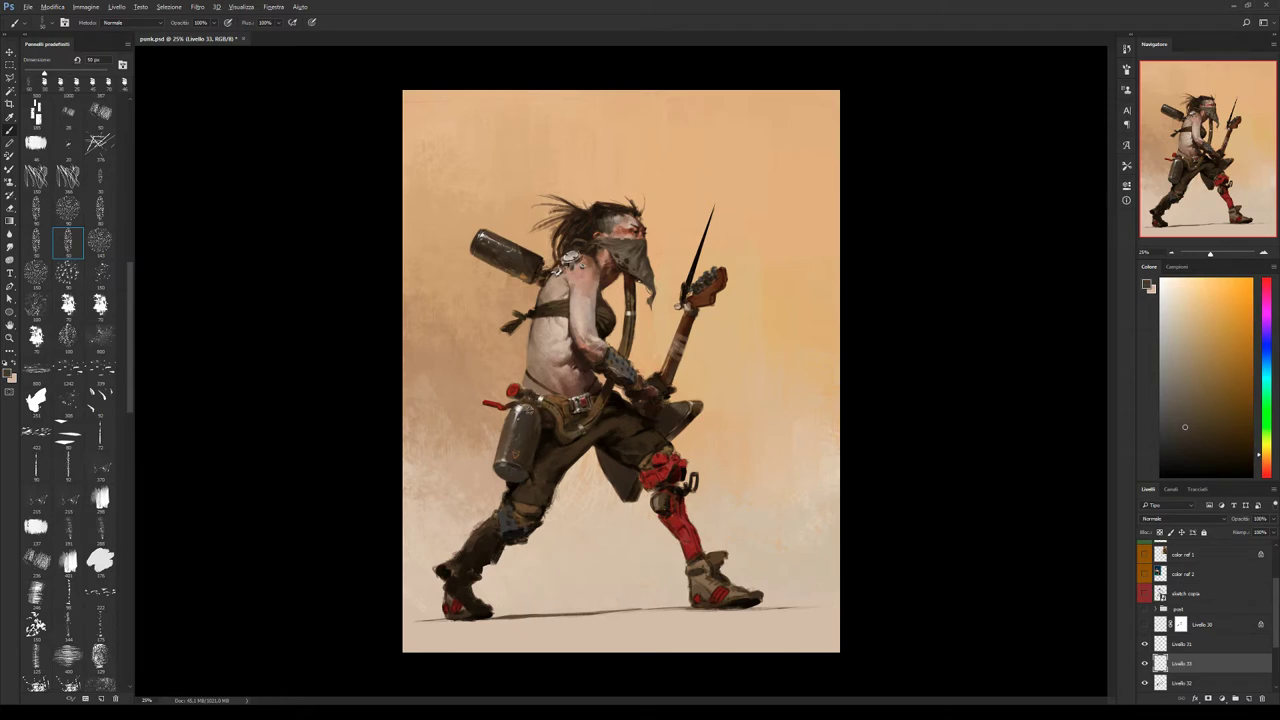
{"action": "left_click", "coordinate": [530, 415], "text": "alt"}
{"action": "left_click", "coordinate": [100, 305]}
{"action": "key", "text": "bracketleft"}
{"action": "key", "text": "bracketleft"}
{"action": "key", "text": "bracketleft"}
{"action": "key", "text": "bracketleft"}
{"action": "left_click", "coordinate": [527, 448], "text": "alt"}
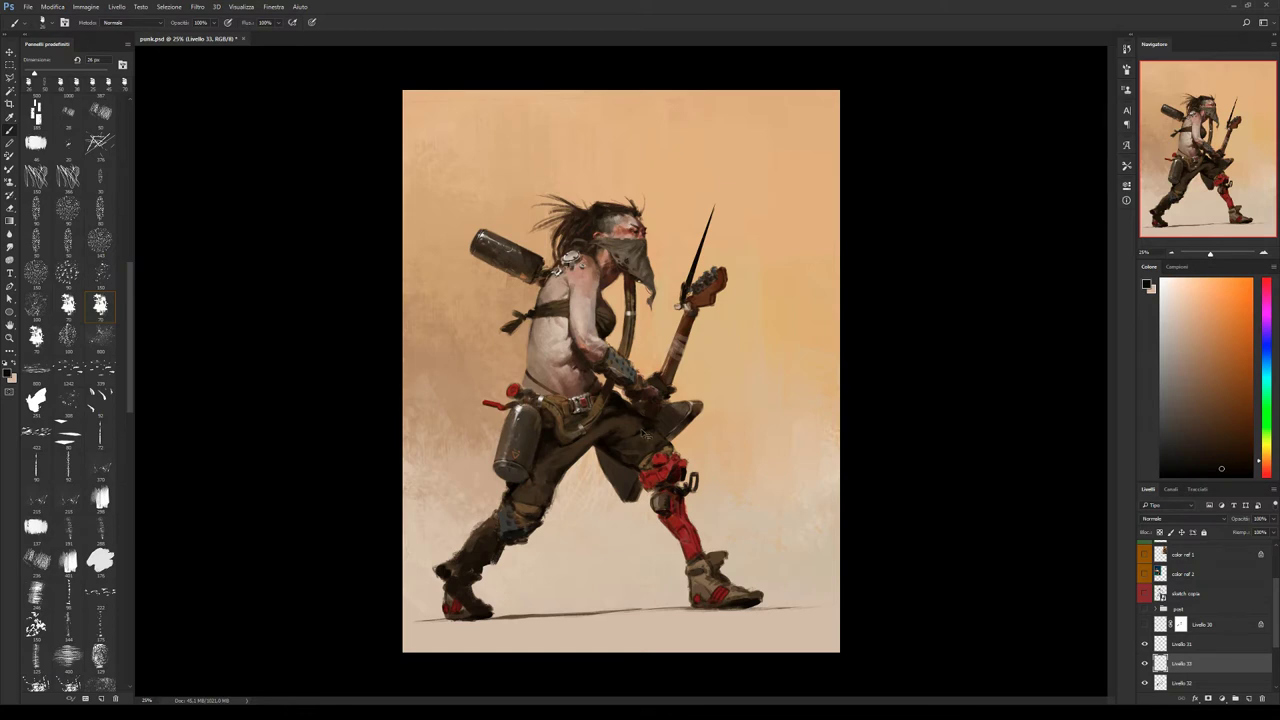
{"action": "key", "text": "h"}
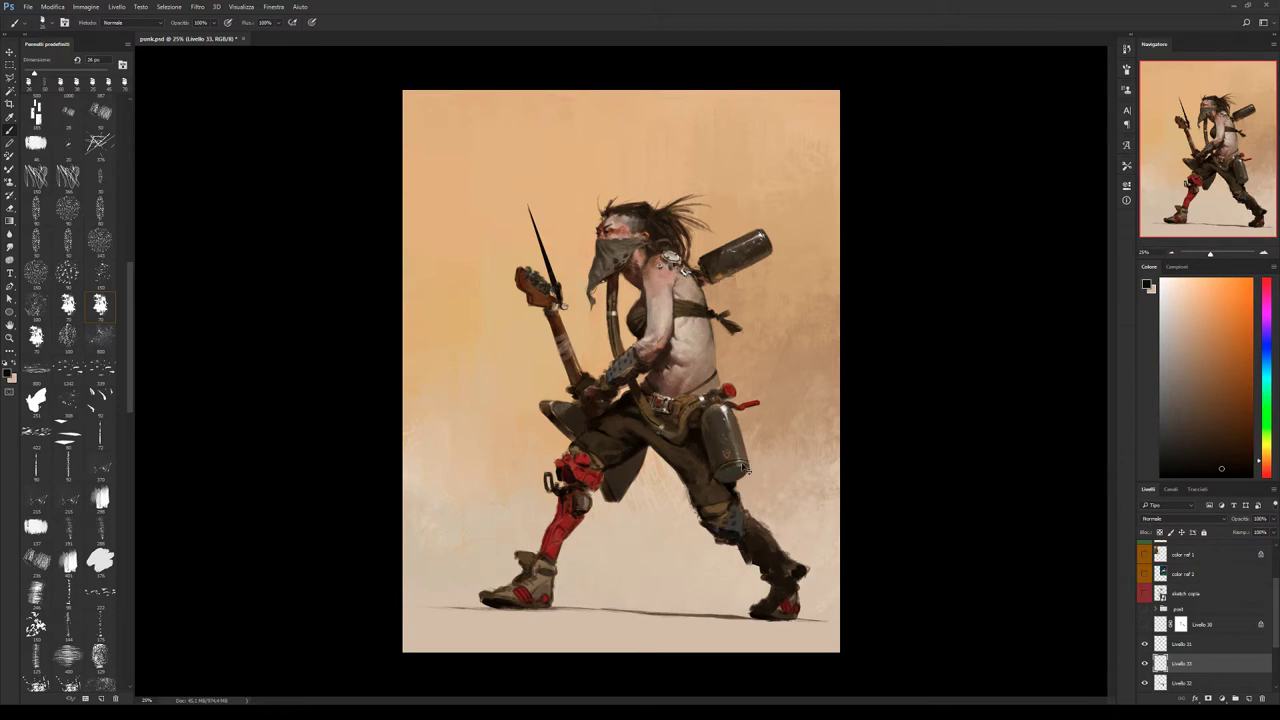
Paint lighter metallic highlights on the thigh canister with sampled beige and browns.
{"action": "left_click", "coordinate": [744, 450], "text": "alt"}
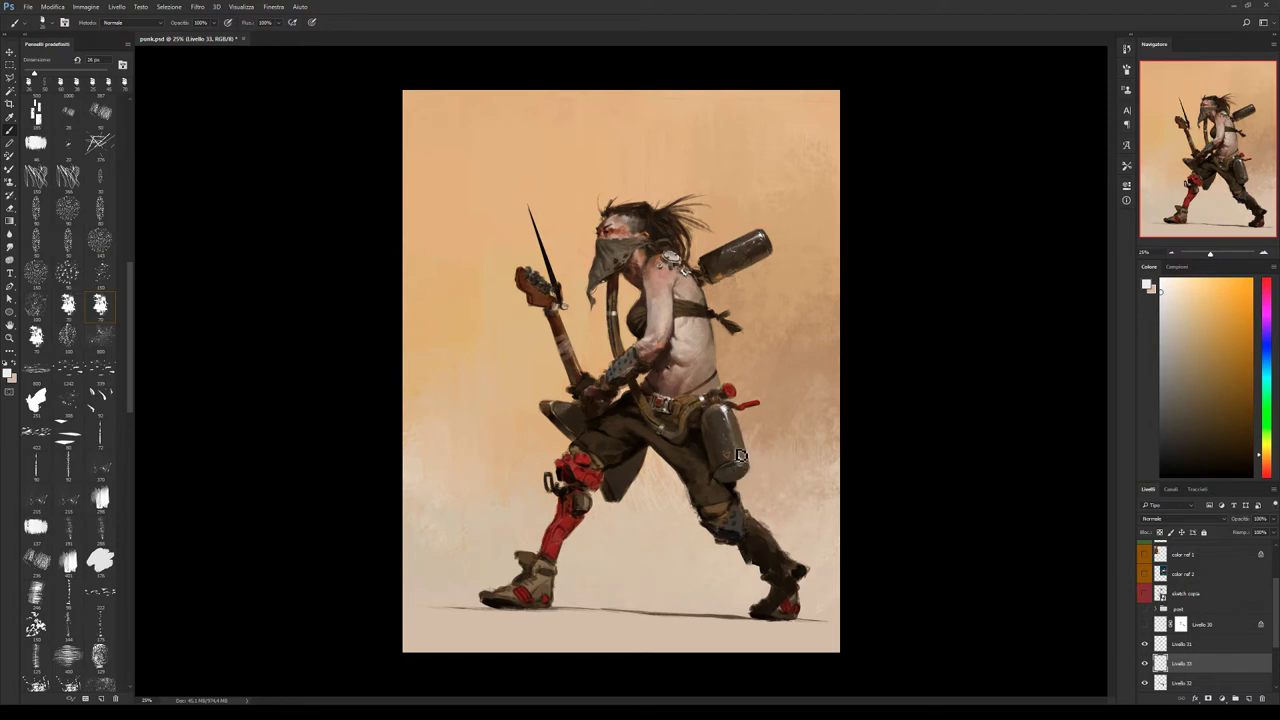
{"action": "mouse_move", "coordinate": [743, 460]}
{"action": "left_mouse_down"}
{"action": "mouse_move", "coordinate": [736, 425]}
{"action": "mouse_move", "coordinate": [732, 455]}
{"action": "mouse_move", "coordinate": [740, 411]}
{"action": "mouse_move", "coordinate": [741, 447]}
{"action": "left_mouse_up"}
{"action": "left_click", "coordinate": [727, 449], "text": "alt"}
{"action": "mouse_move", "coordinate": [733, 451]}
{"action": "left_mouse_down"}
{"action": "mouse_move", "coordinate": [757, 457]}
{"action": "mouse_move", "coordinate": [740, 447]}
{"action": "left_mouse_up"}
{"action": "left_click", "coordinate": [741, 448], "text": "alt"}
{"action": "left_click", "coordinate": [700, 422], "text": "alt"}
{"action": "left_click", "coordinate": [712, 434], "text": "alt"}
Switch brush shape, sample the nozzle red and peach background, and halve the brush size.
{"action": "left_click", "coordinate": [72, 240]}
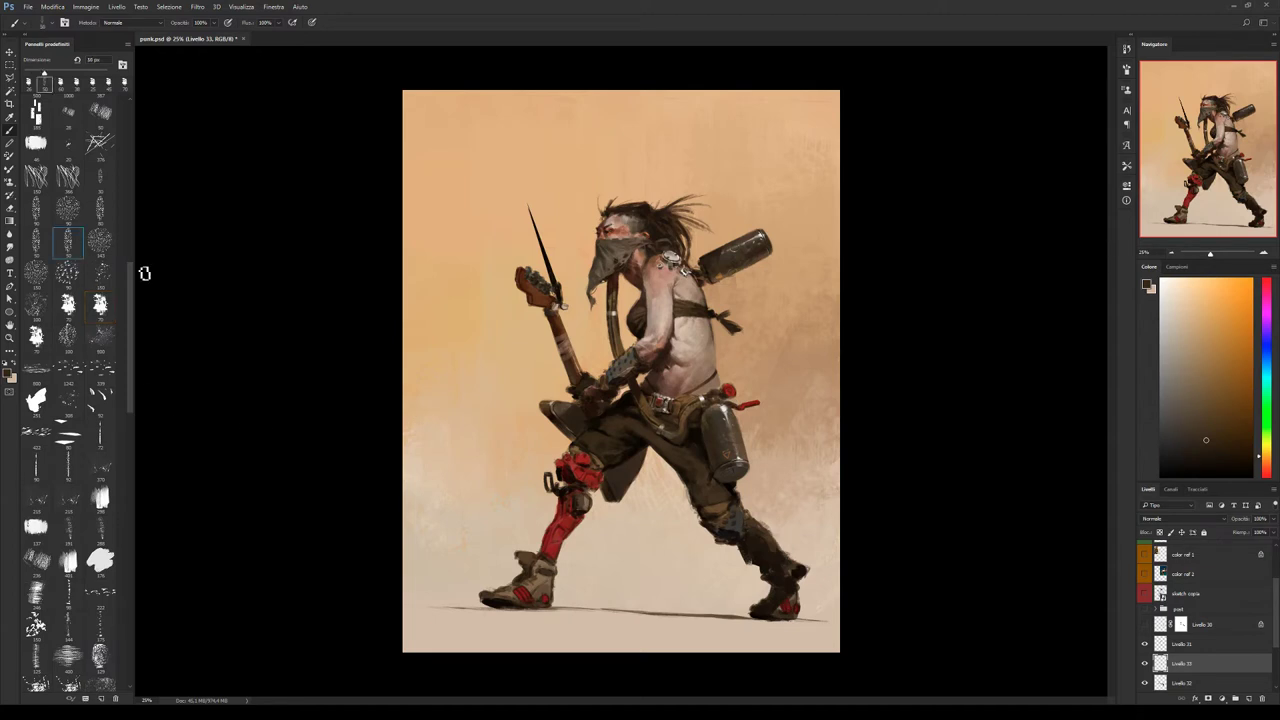
{"action": "left_click", "coordinate": [716, 401], "text": "alt"}
{"action": "left_click", "coordinate": [716, 401], "text": "alt"}
{"action": "left_click", "coordinate": [730, 404], "text": "alt"}
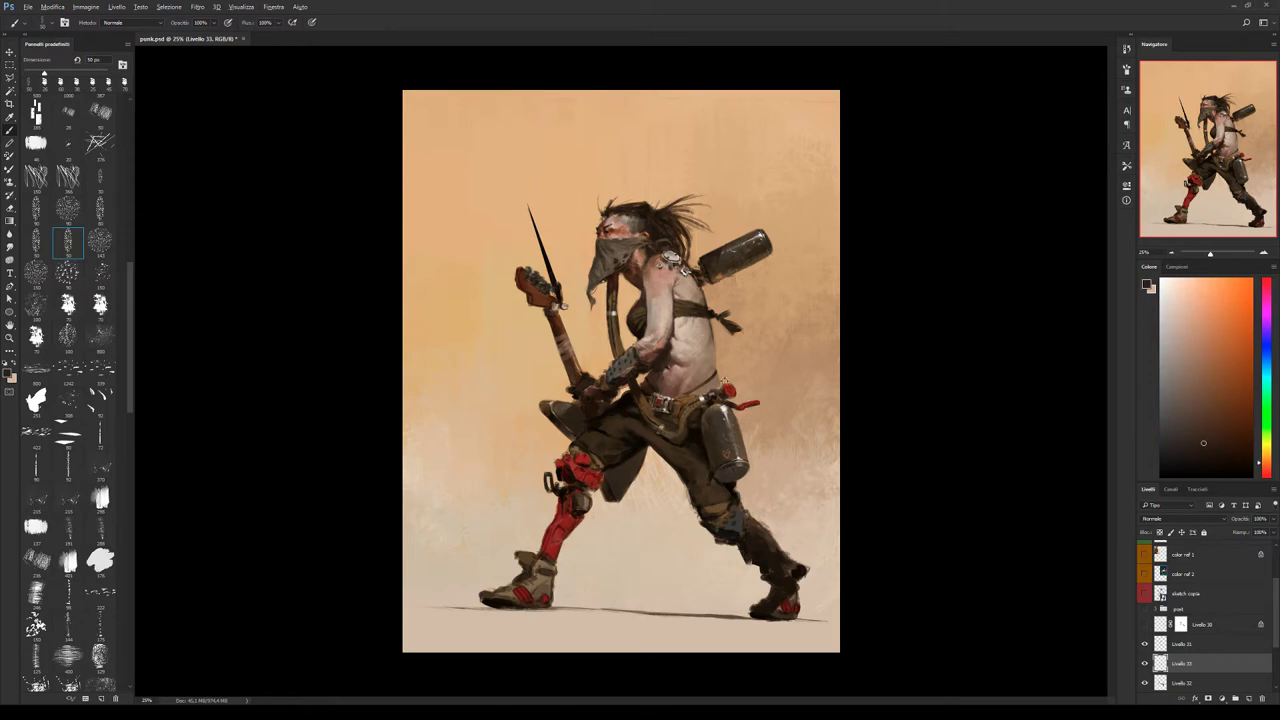
{"action": "left_click", "coordinate": [731, 390], "text": "alt"}
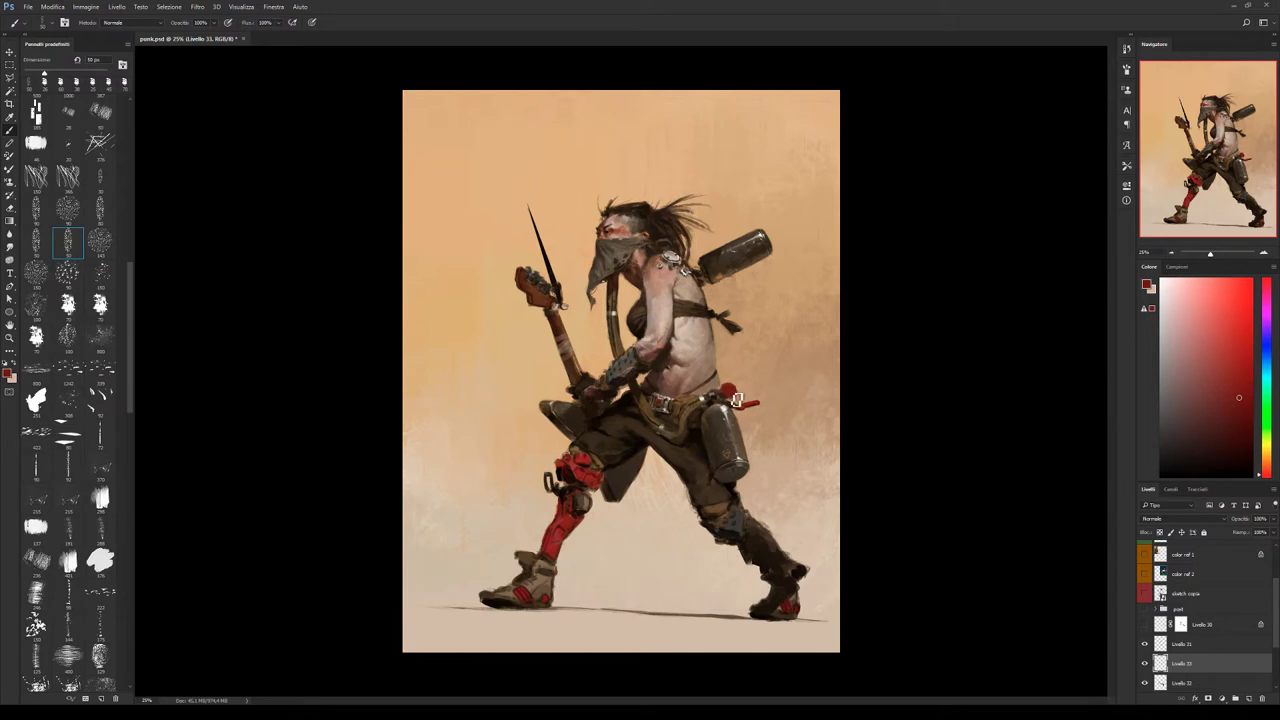
{"action": "left_click", "coordinate": [745, 395], "text": "alt"}
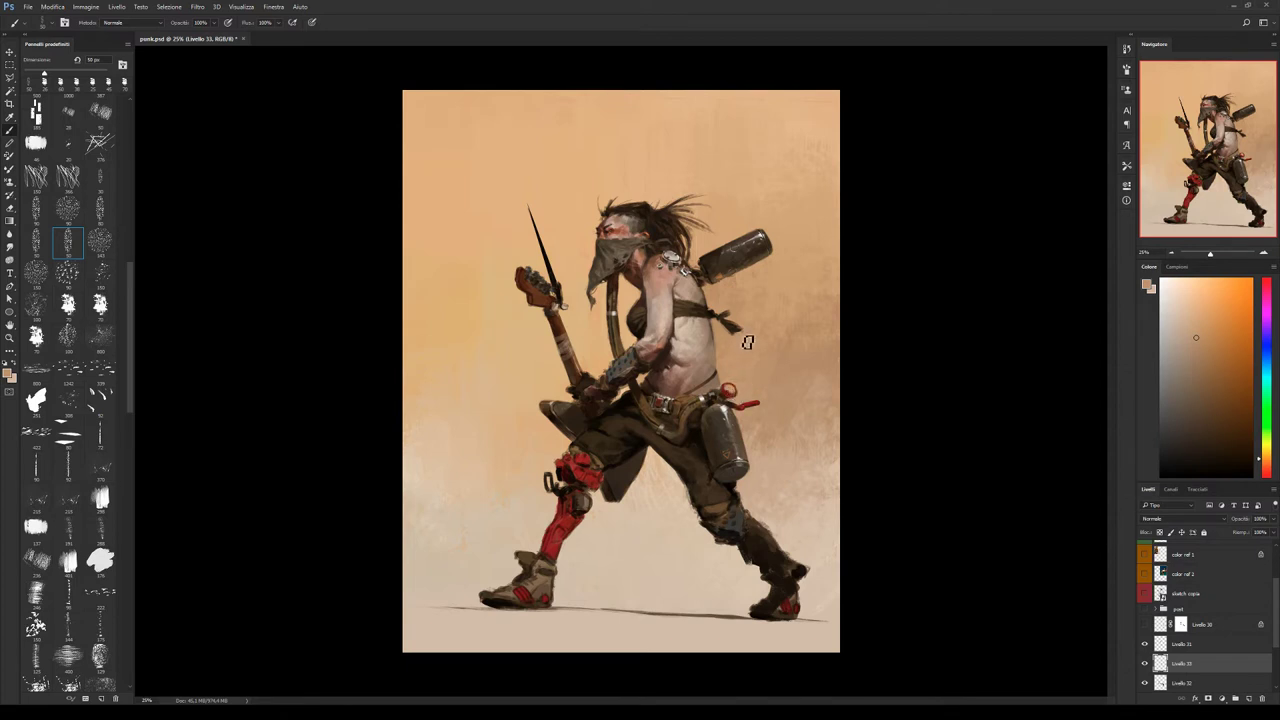
{"action": "key", "text": "bracketleft"}
{"action": "key", "text": "bracketleft"}
Refine the small red belt valve, alternating valve red, peach background and a near-white highlight.
{"action": "left_click", "coordinate": [728, 392], "text": "alt"}
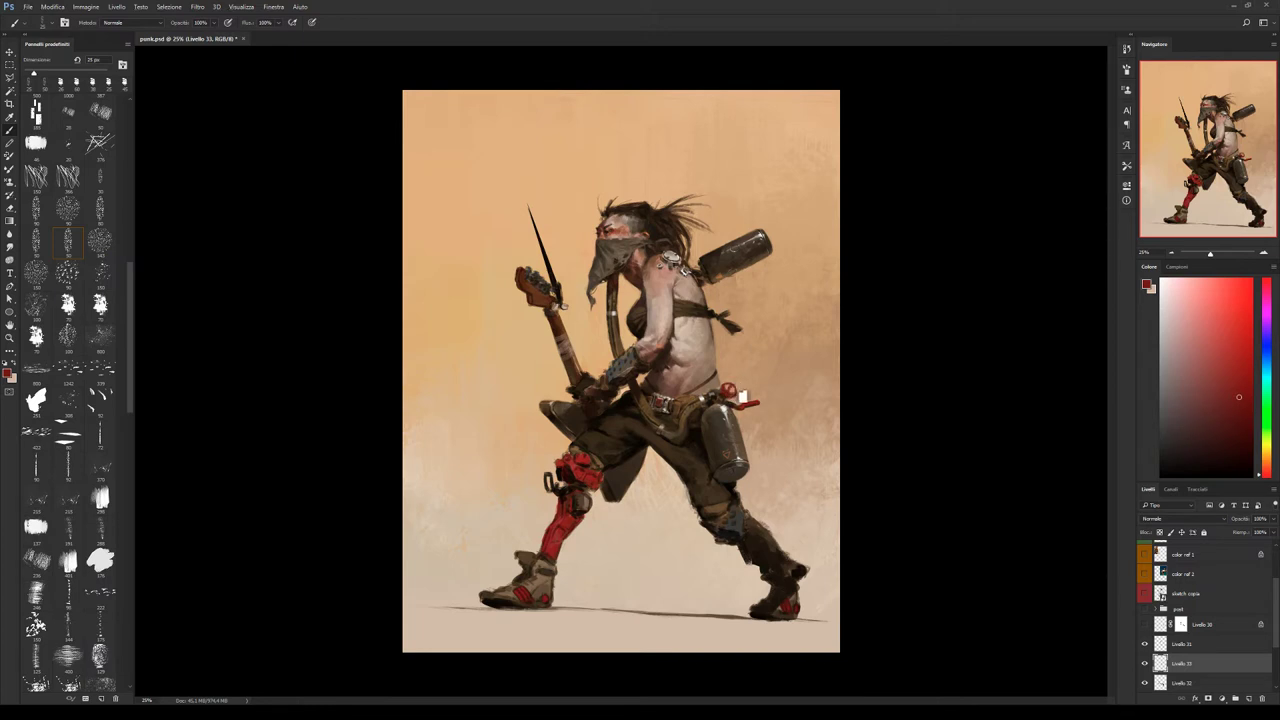
{"action": "left_click", "coordinate": [741, 399], "text": "alt"}
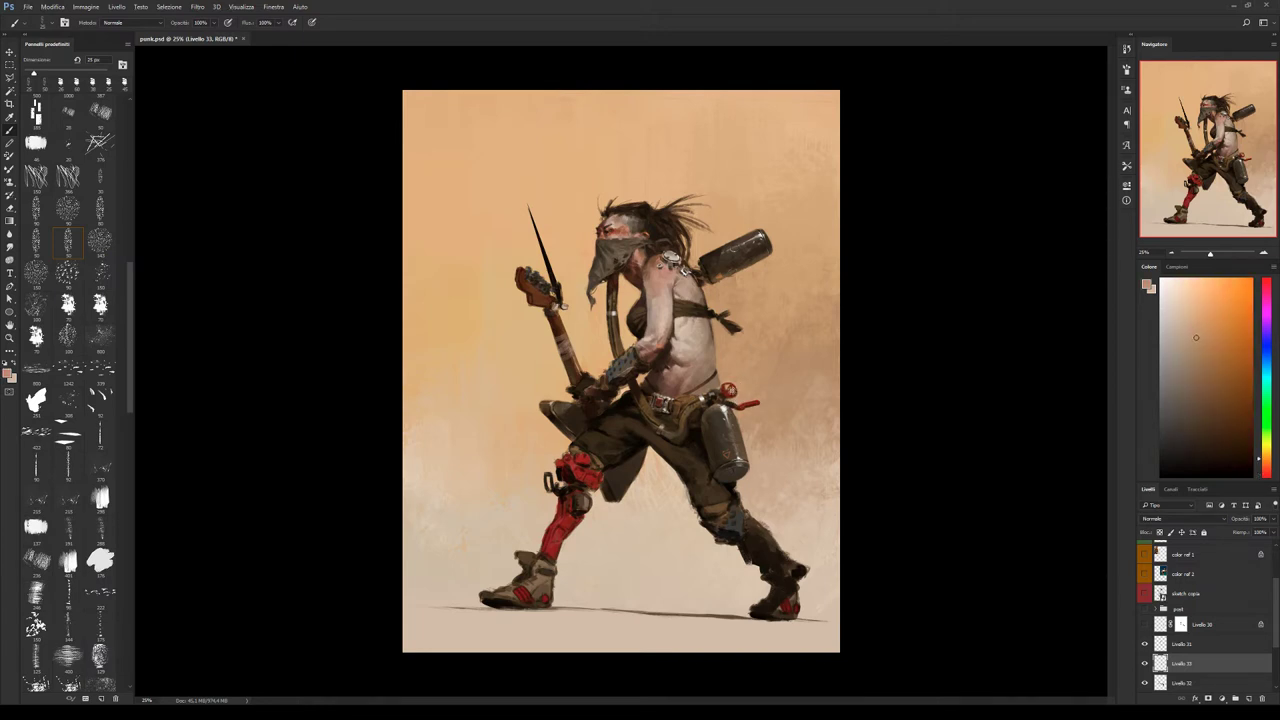
{"action": "left_click", "coordinate": [736, 400], "text": "alt"}
{"action": "left_click", "coordinate": [739, 398], "text": "alt"}
{"action": "left_click", "coordinate": [730, 392], "text": "alt"}
{"action": "left_click", "coordinate": [733, 396], "text": "alt"}
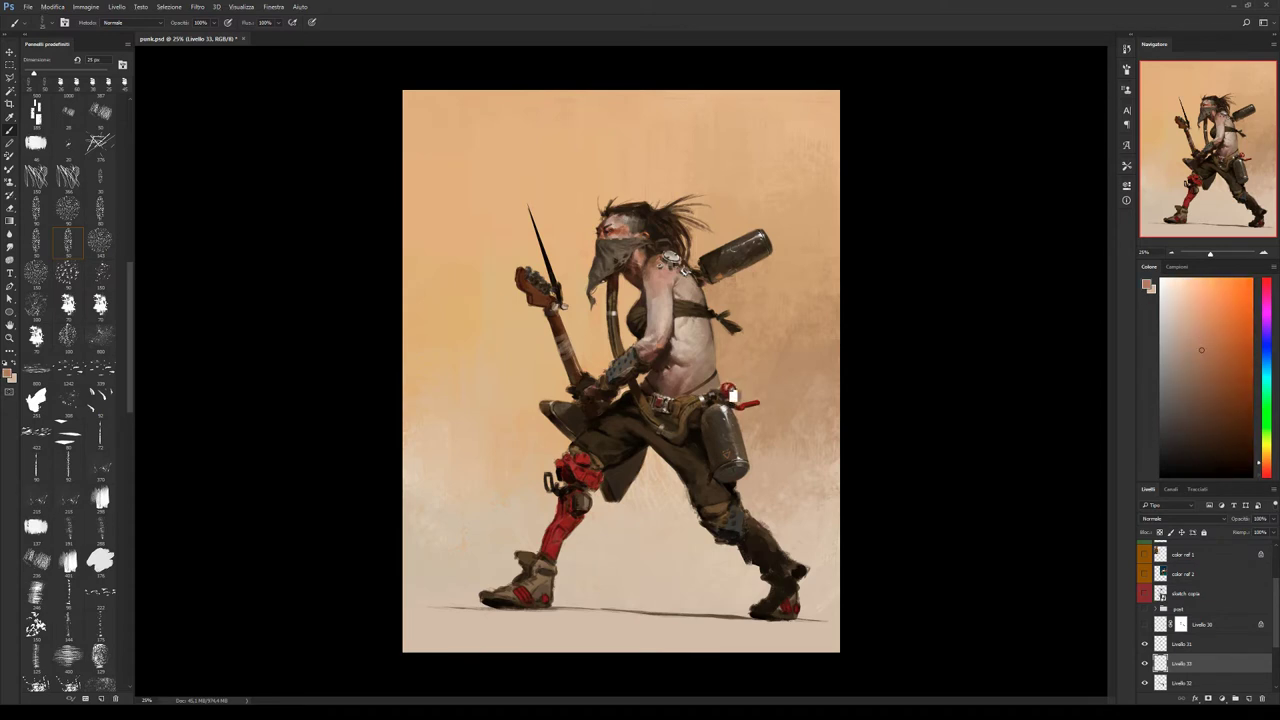
{"action": "left_click", "coordinate": [735, 393], "text": "alt"}
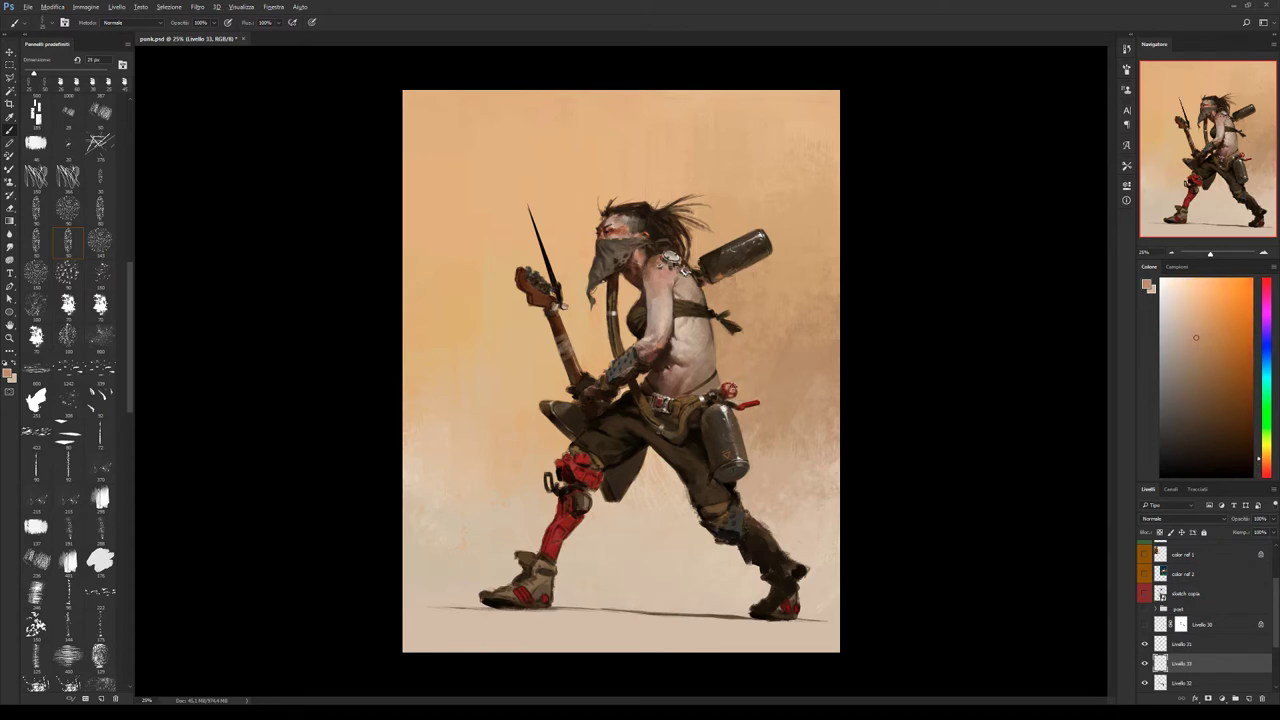
{"action": "left_click", "coordinate": [730, 392], "text": "alt"}
{"action": "left_click", "coordinate": [733, 392], "text": "alt"}
{"action": "left_click", "coordinate": [733, 397], "text": "alt"}
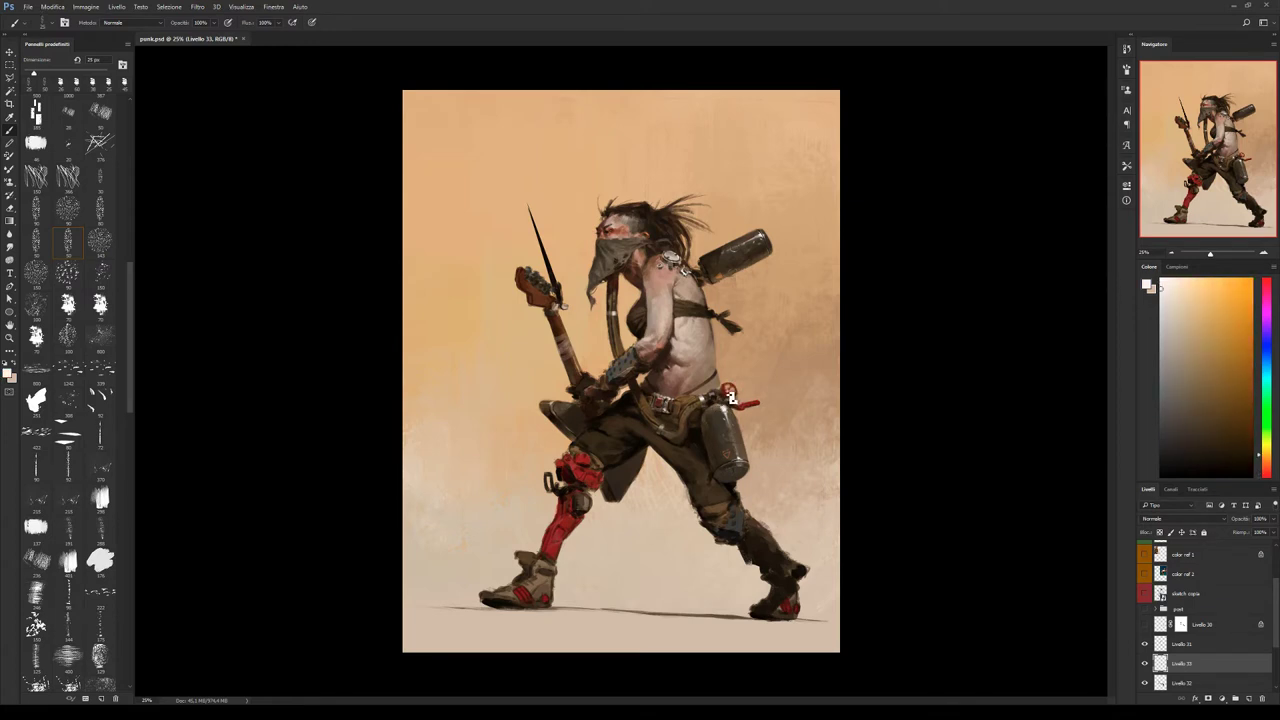
Add dark and highlight tones and a brighter red to the valve, then load the 70 px brush.
{"action": "left_click", "coordinate": [733, 398], "text": "alt"}
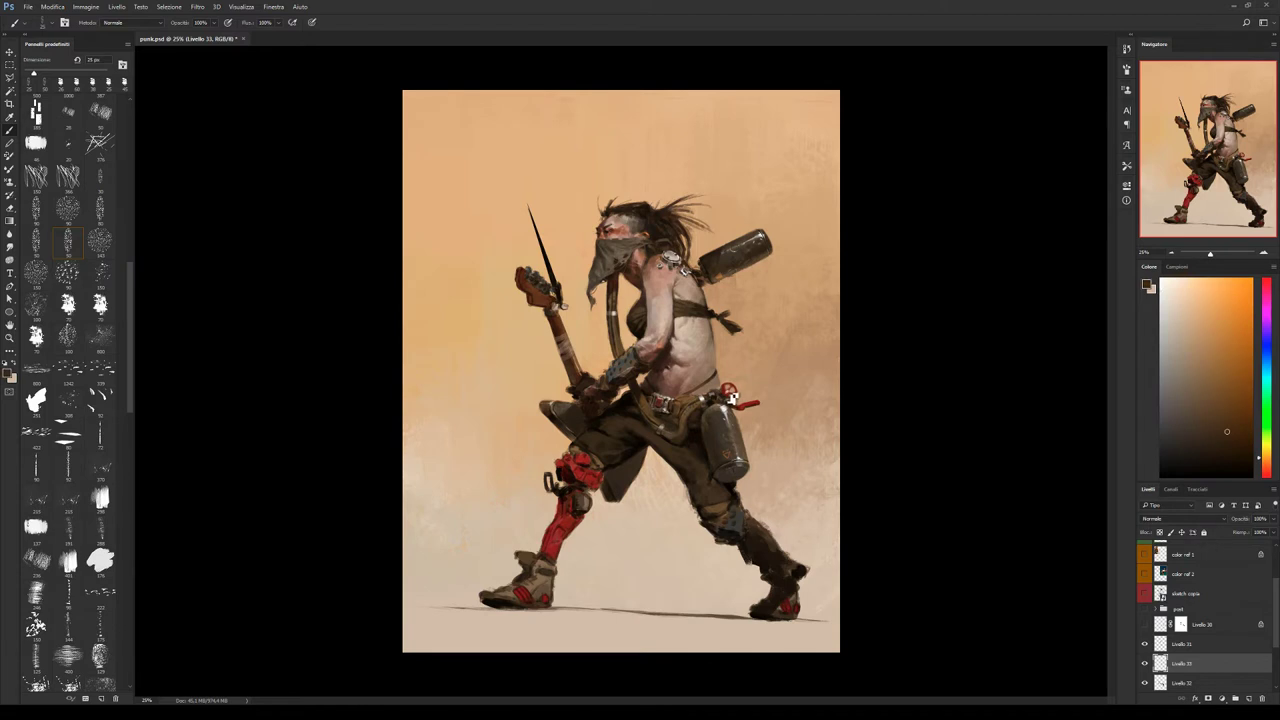
{"action": "left_click", "coordinate": [730, 398], "text": "alt"}
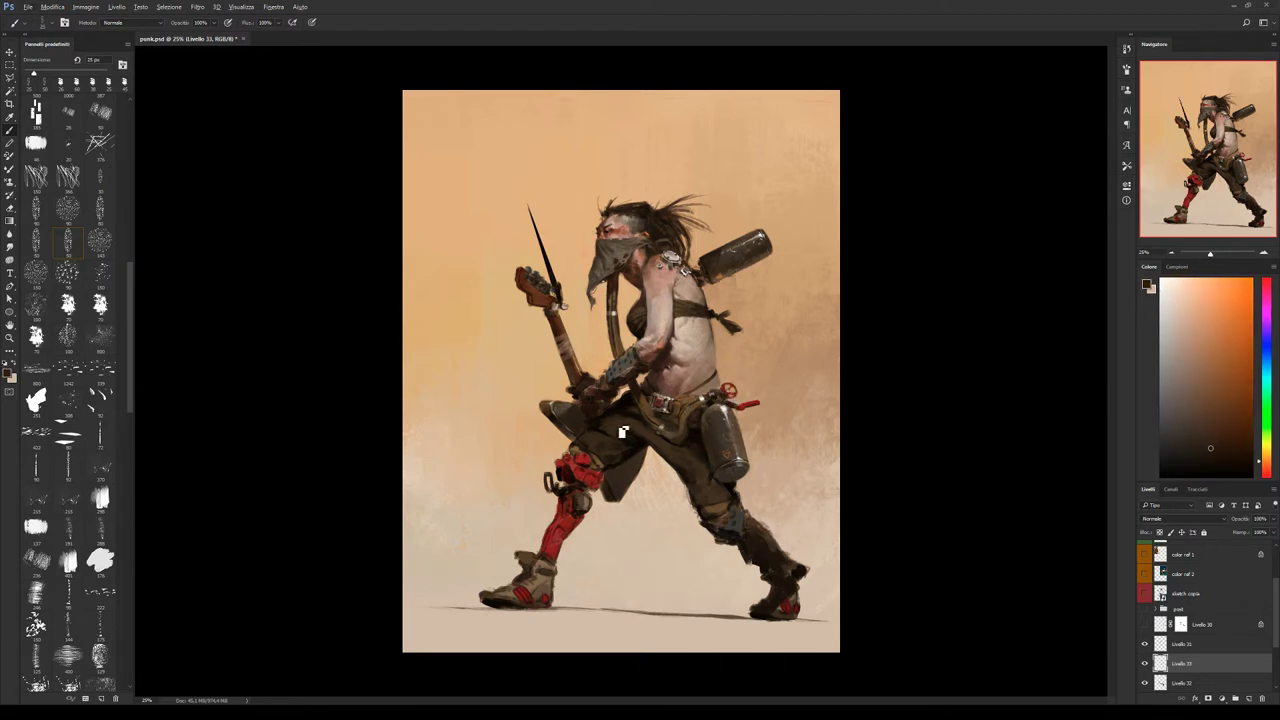
{"action": "left_click", "coordinate": [733, 397], "text": "alt"}
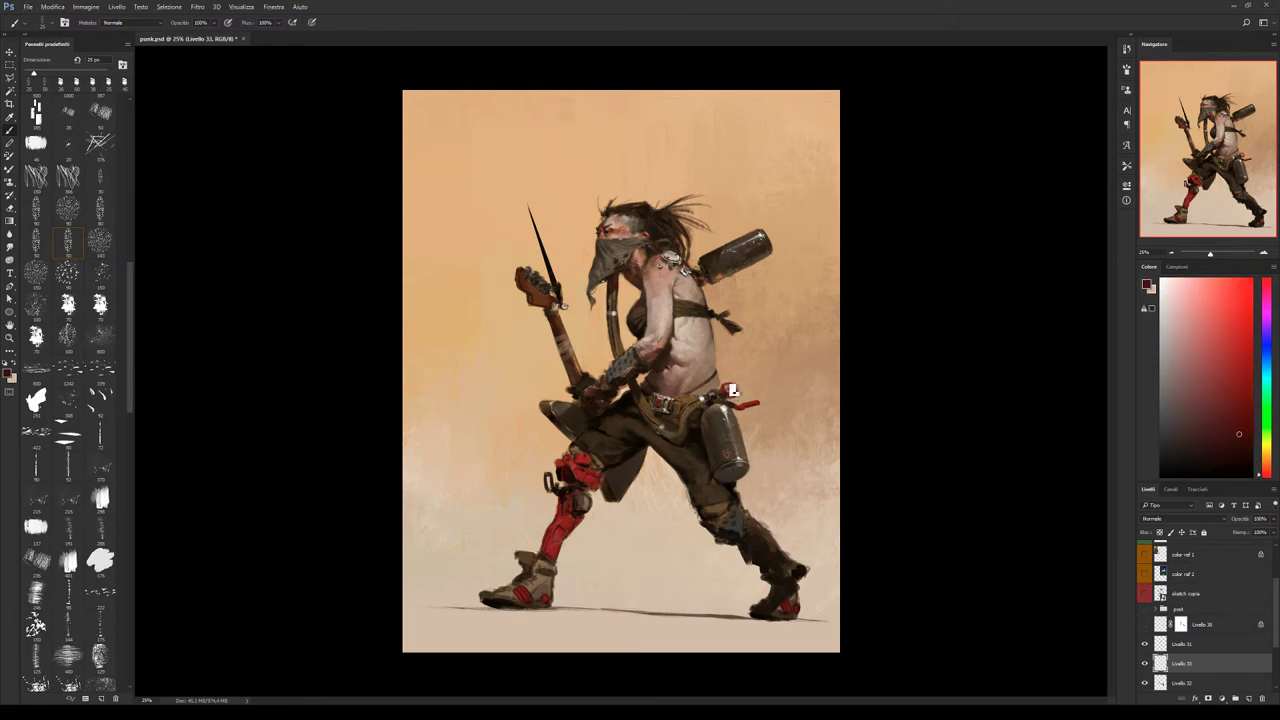
{"action": "left_click", "coordinate": [732, 392], "text": "alt"}
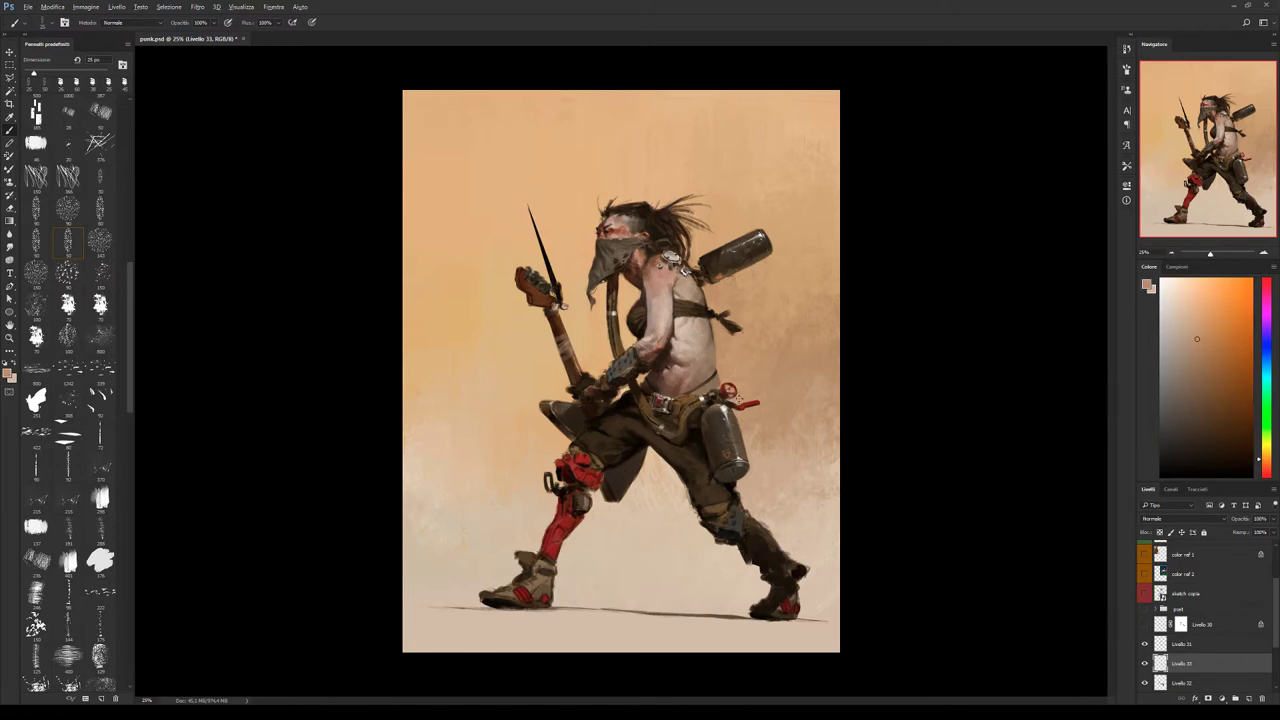
{"action": "left_click", "coordinate": [728, 390], "text": "alt"}
{"action": "left_click", "coordinate": [728, 389], "text": "alt"}
{"action": "left_click", "coordinate": [1233, 327]}
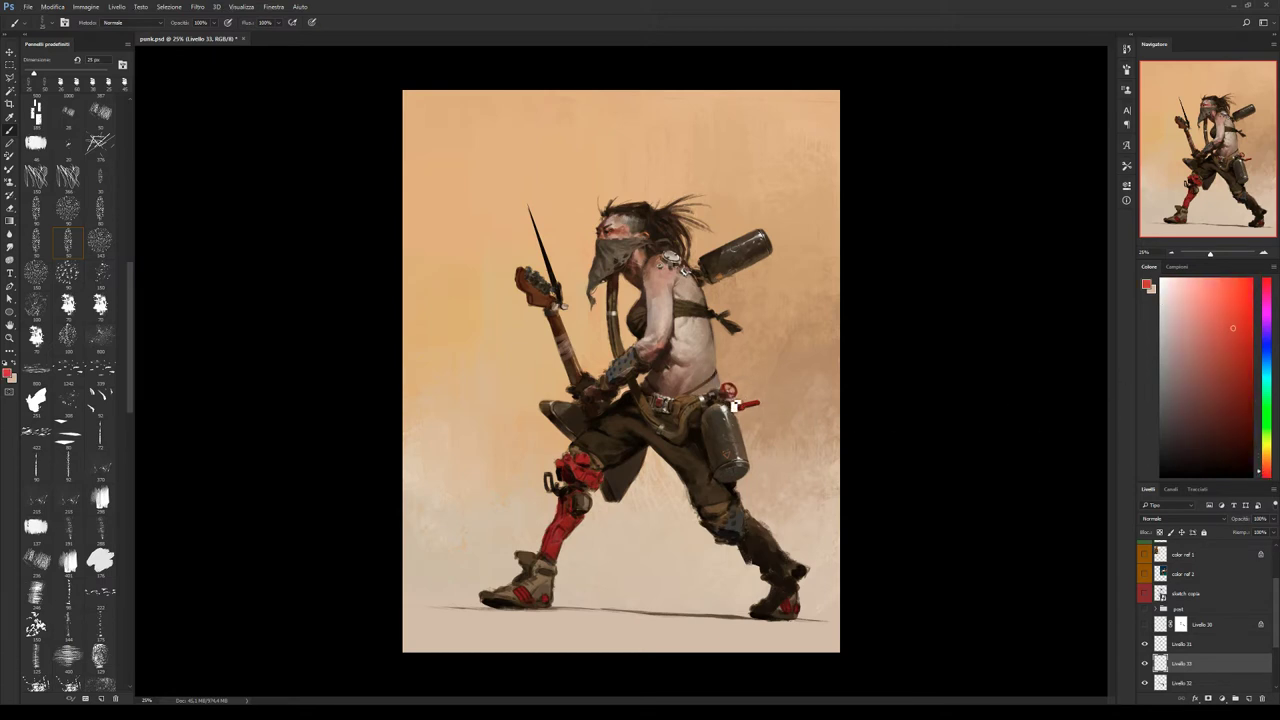
{"action": "left_click", "coordinate": [100, 305]}
{"action": "left_click", "coordinate": [727, 397], "text": "alt"}
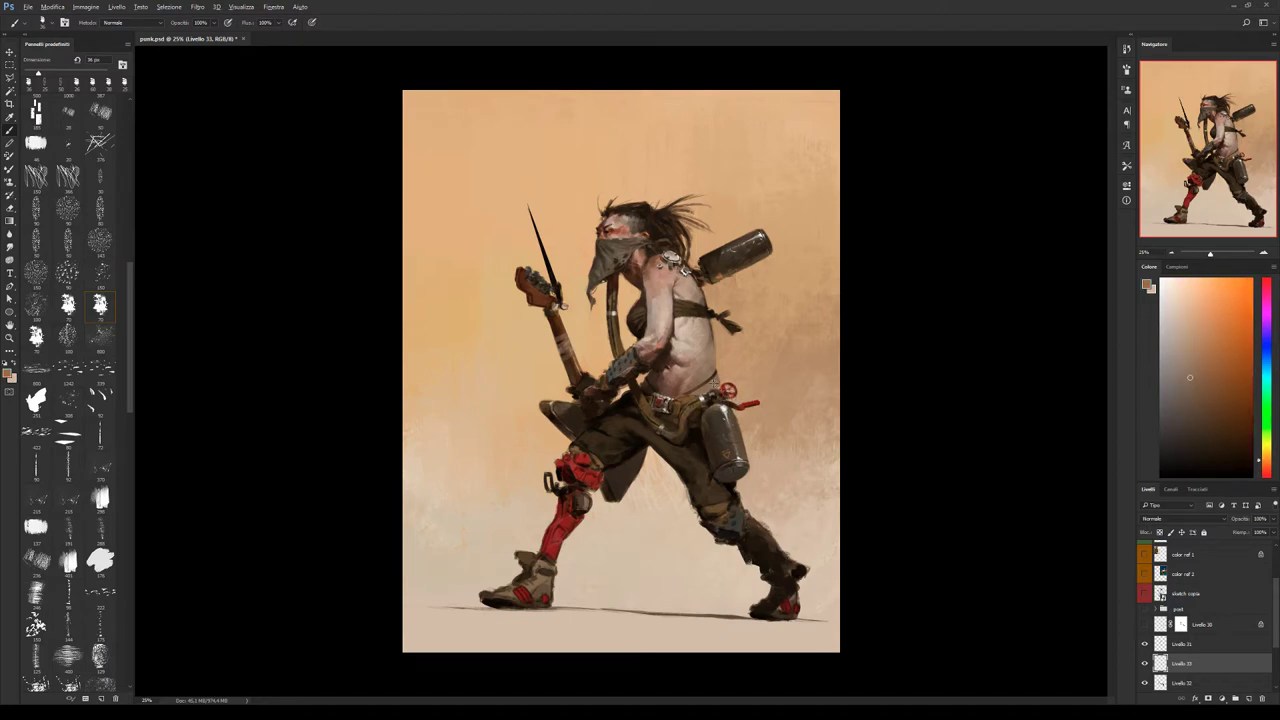
Paint a small red ring on the belt valve, then swap to the light peach colour.
{"action": "left_click", "coordinate": [731, 400], "text": "alt"}
{"action": "left_click", "coordinate": [730, 392], "text": "alt"}
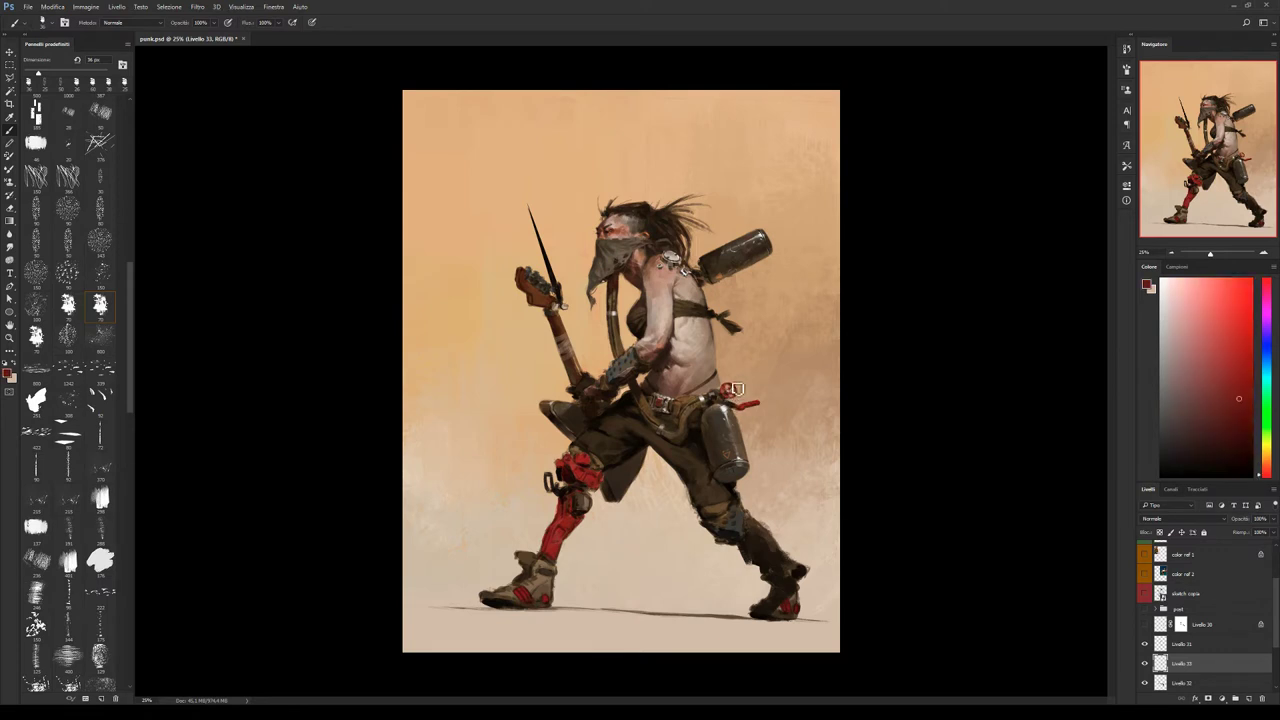
{"action": "left_click_drag", "start_coordinate": [737, 390], "coordinate": [731, 398]}
{"action": "key", "text": "x"}
Touch up the thigh canister with sampled beige-grey, dark brown and tan tones.
{"action": "left_click", "coordinate": [716, 398], "text": "alt"}
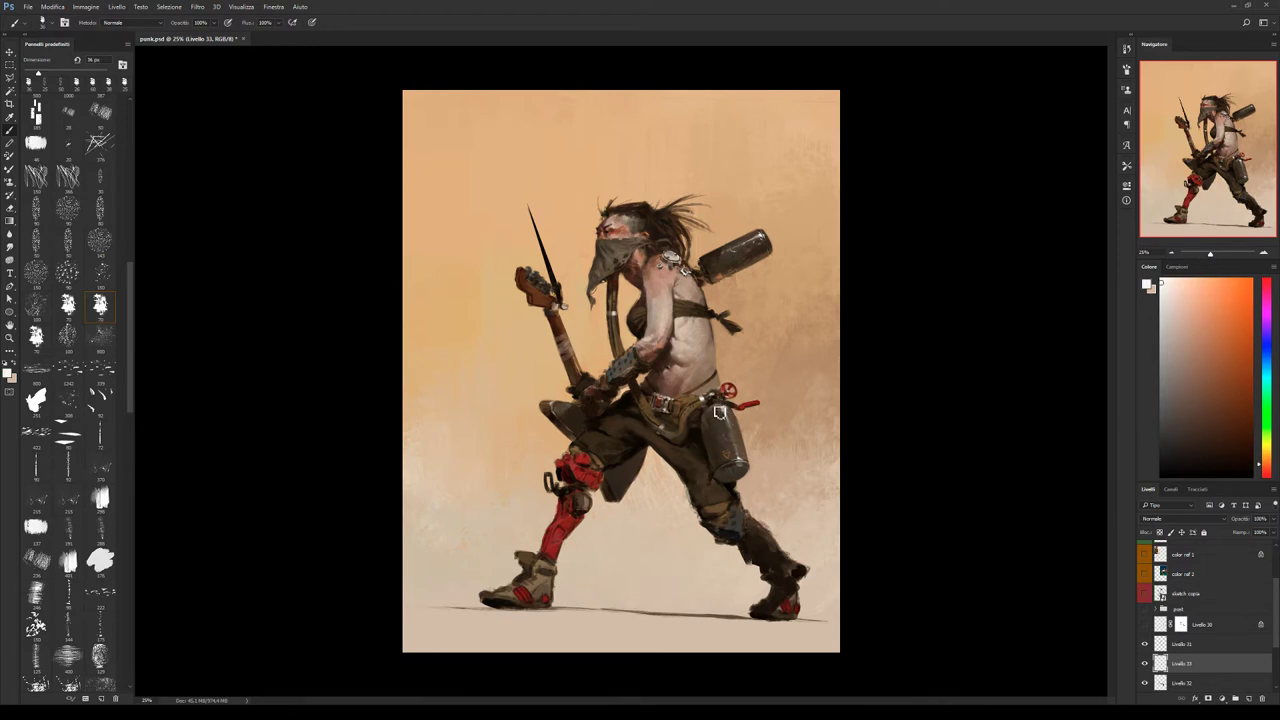
{"action": "left_click", "coordinate": [711, 402], "text": "alt"}
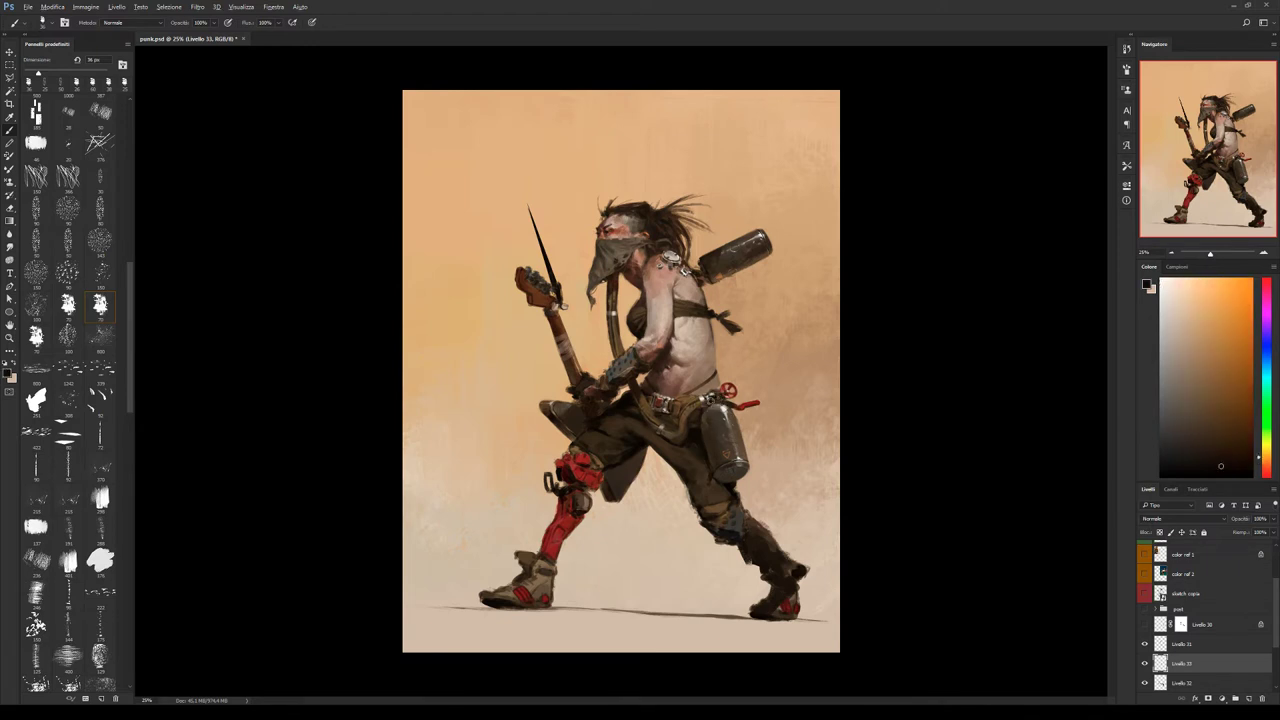
{"action": "left_click", "coordinate": [716, 401], "text": "alt"}
{"action": "left_click", "coordinate": [716, 399], "text": "alt"}
{"action": "left_click", "coordinate": [699, 373], "text": "alt"}
{"action": "left_click", "coordinate": [735, 415], "text": "alt"}
{"action": "left_click", "coordinate": [727, 408], "text": "alt"}
With a smaller 50 px brush, paint darker canister tones and red on the valve wheel.
{"action": "left_click", "coordinate": [69, 242]}
{"action": "left_click", "coordinate": [737, 418], "text": "alt"}
{"action": "key", "text": "bracketleft"}
{"action": "left_click", "coordinate": [748, 404], "text": "alt"}
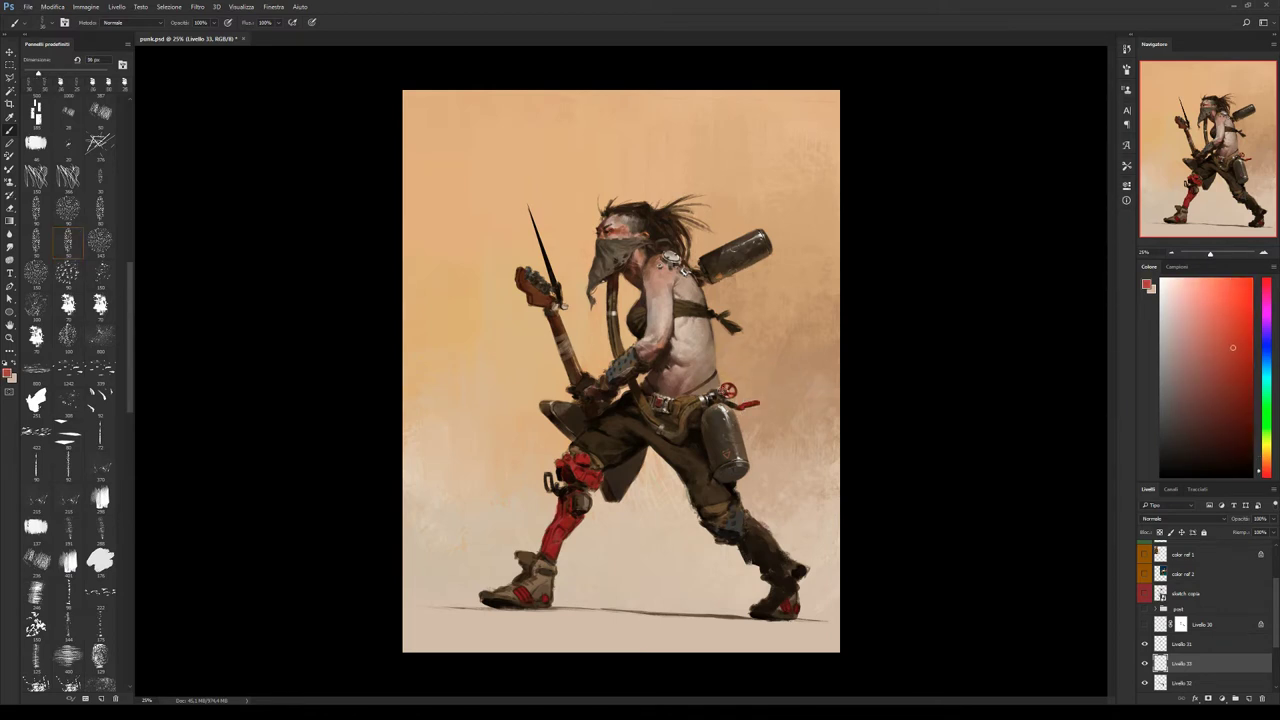
{"action": "left_click", "coordinate": [748, 406], "text": "alt"}
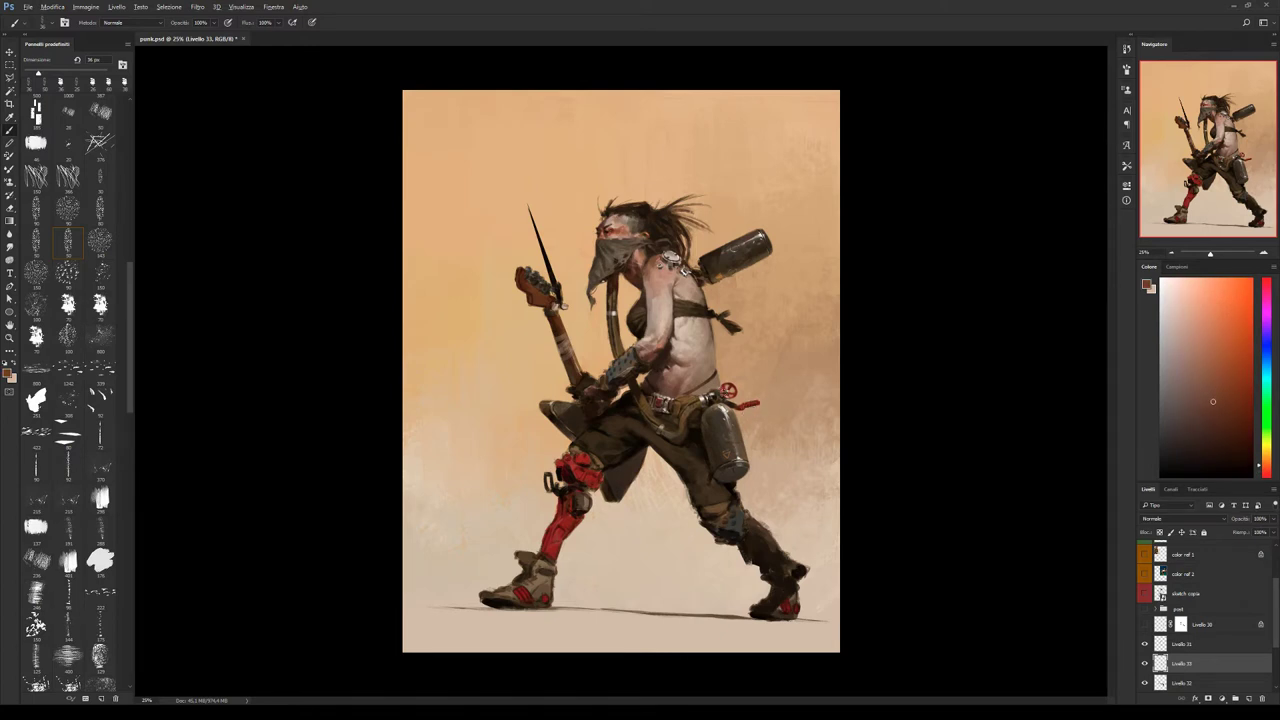
Sample red, tan-orange and darker belt tones around the hip valve and strap.
{"action": "left_click", "coordinate": [726, 391], "text": "alt"}
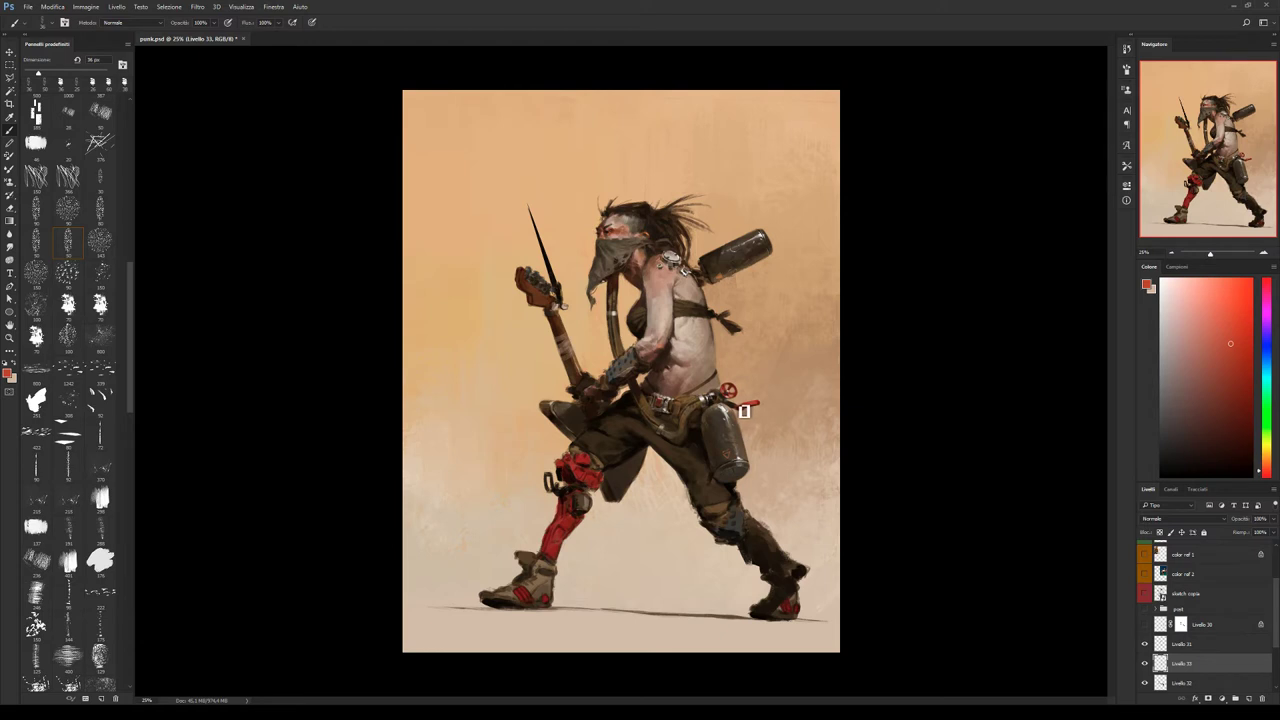
{"action": "left_click", "coordinate": [743, 410], "text": "alt"}
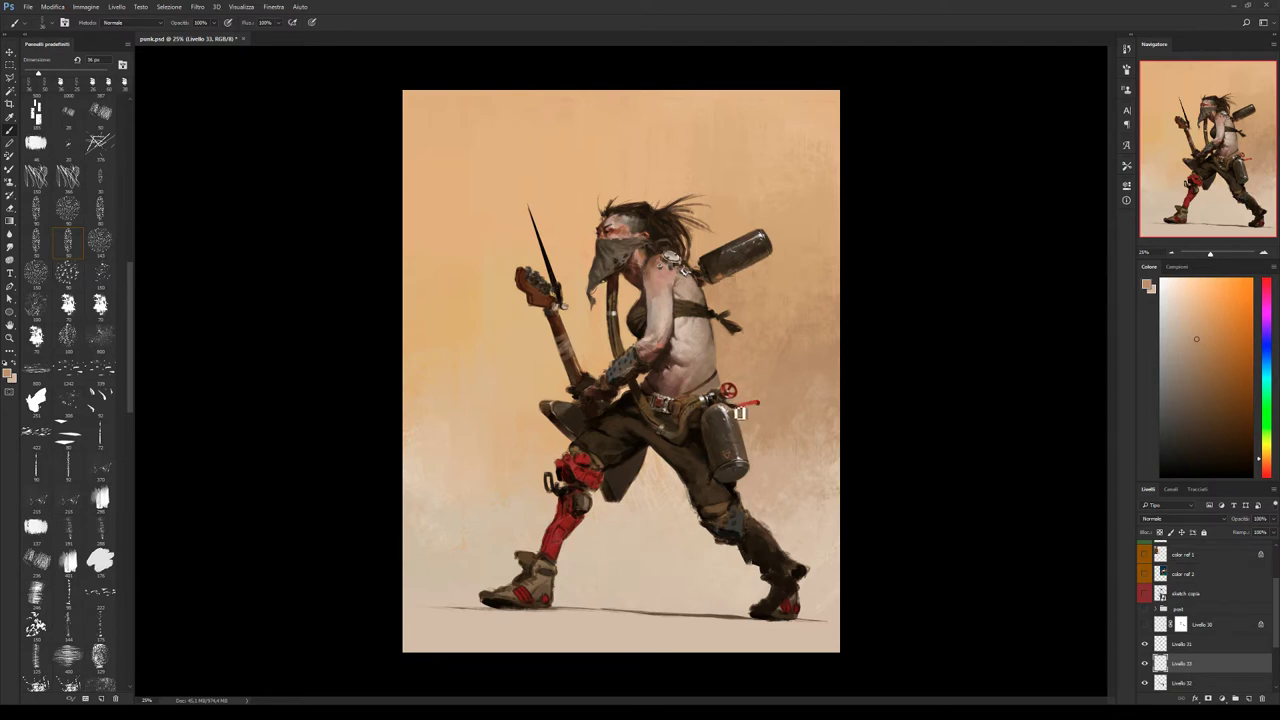
{"action": "left_click", "coordinate": [738, 410], "text": "alt"}
{"action": "left_click", "coordinate": [738, 410], "text": "alt"}
{"action": "left_click", "coordinate": [756, 410], "text": "alt"}
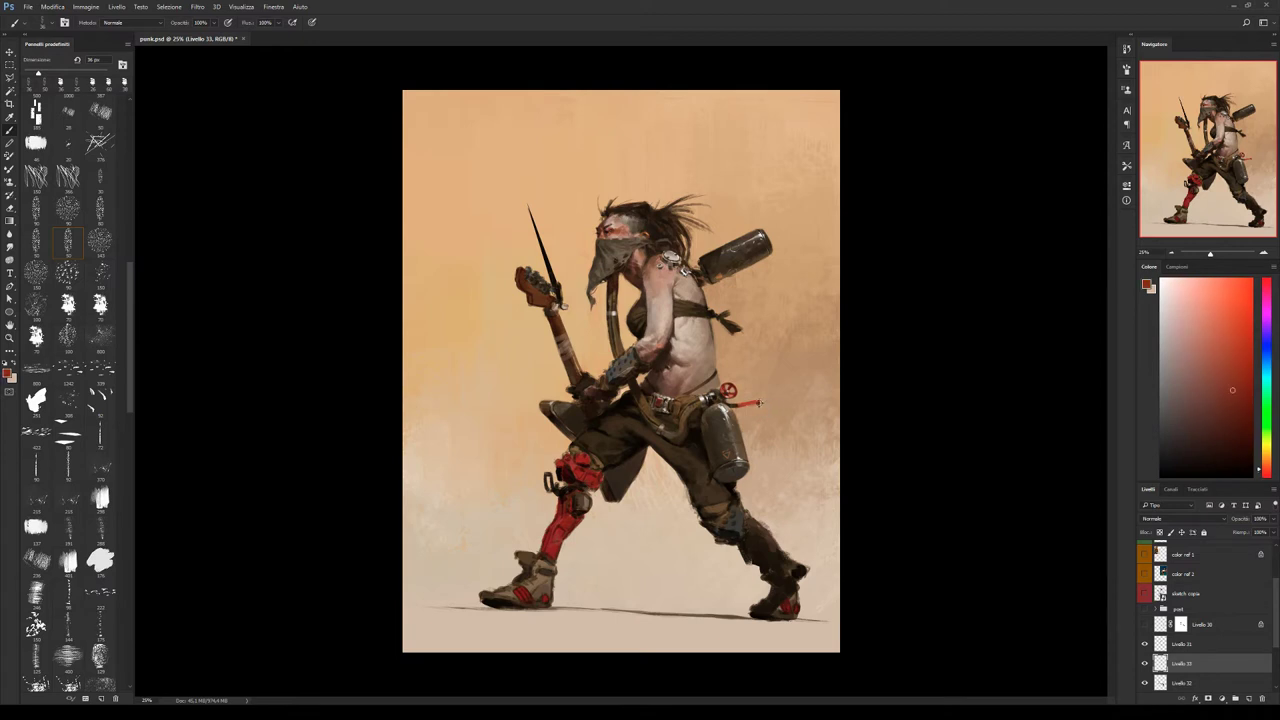
{"action": "left_click", "coordinate": [758, 414], "text": "alt"}
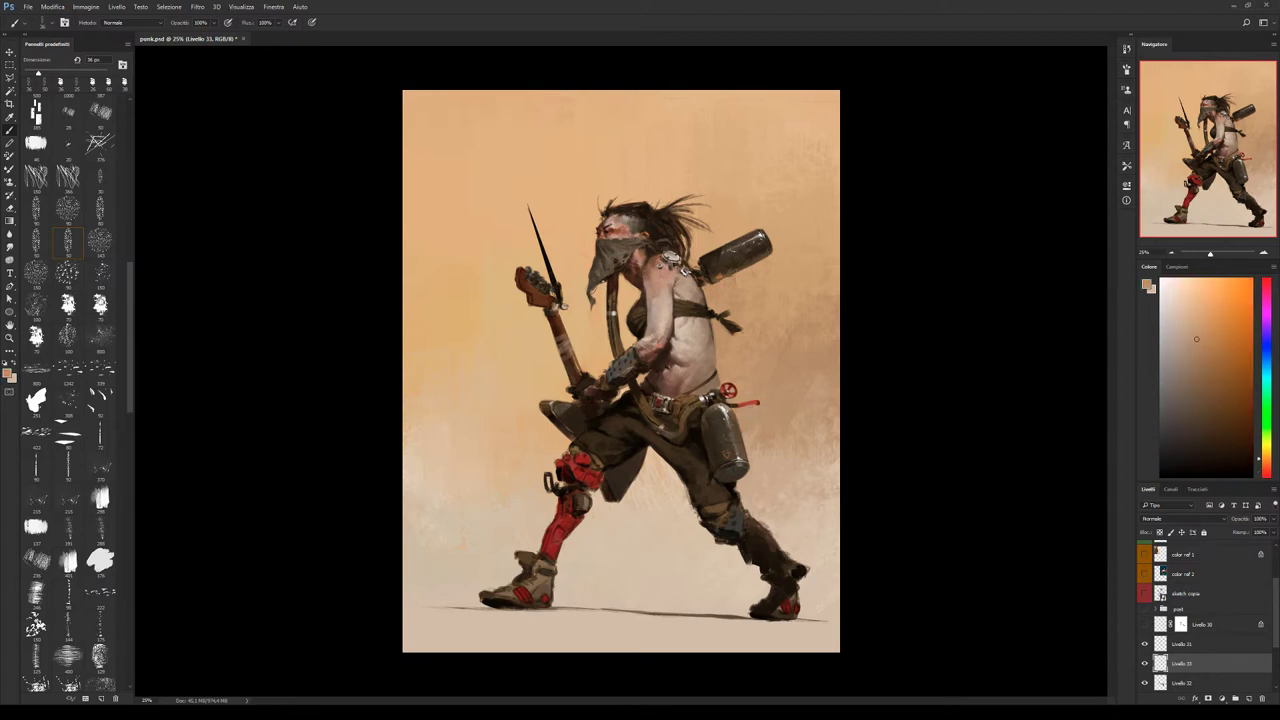
Paint the belt valve and hose with a 70 px brush, using sampled dark brown and reds.
{"action": "left_click", "coordinate": [100, 306]}
{"action": "left_click", "coordinate": [730, 406], "text": "alt"}
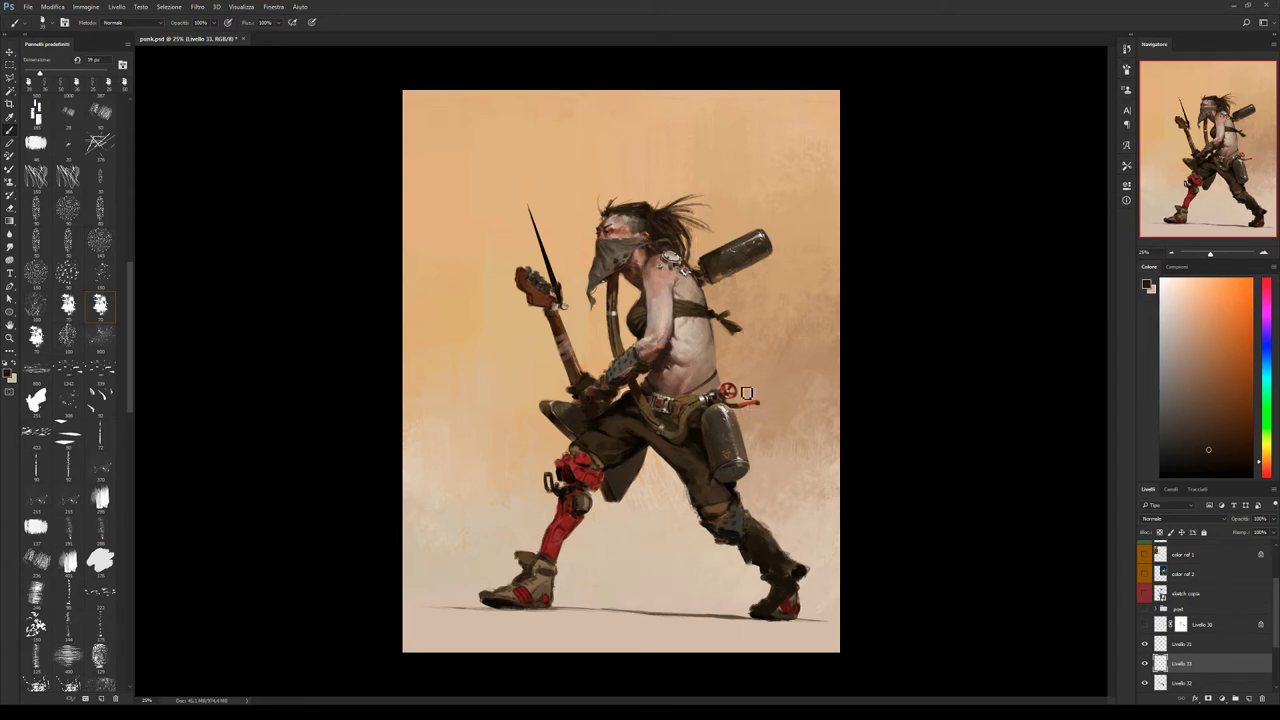
{"action": "left_click", "coordinate": [730, 392], "text": "alt"}
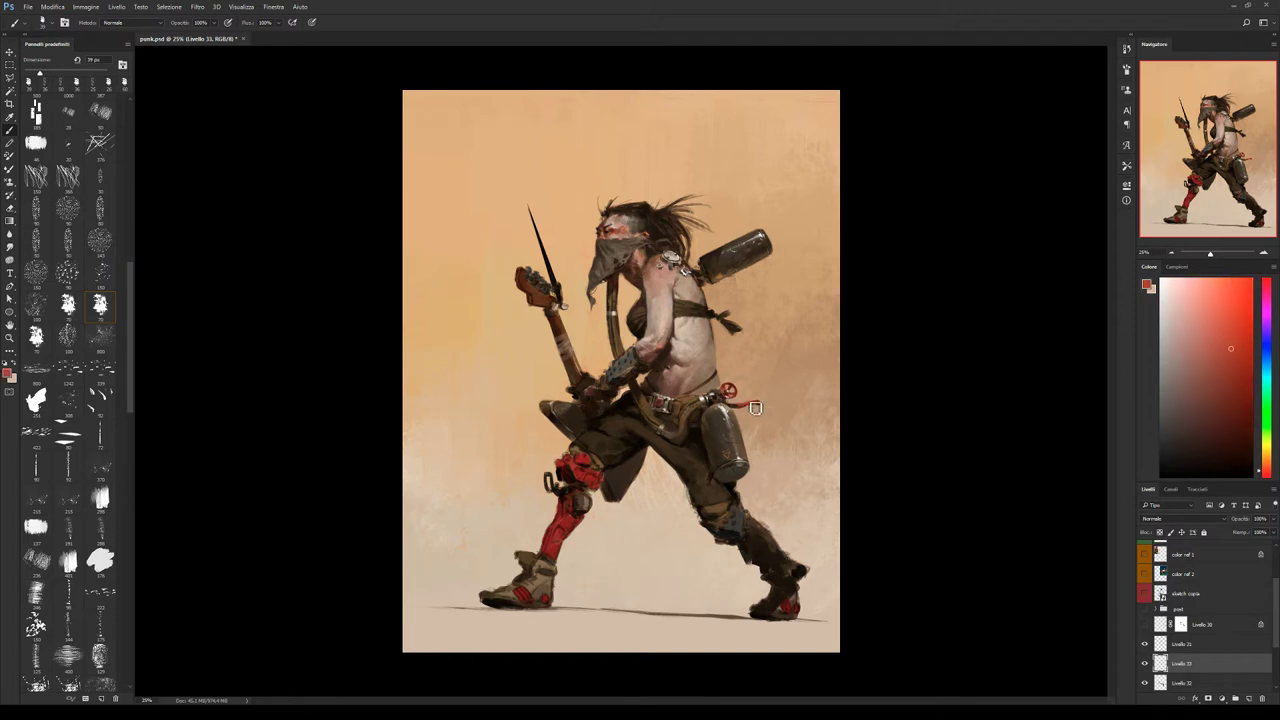
{"action": "left_click", "coordinate": [746, 410], "text": "alt"}
{"action": "key", "text": "x"}
Repaint the dark brown trousers around the hip, alternating with white highlights.
{"action": "left_click", "coordinate": [728, 392], "text": "alt"}
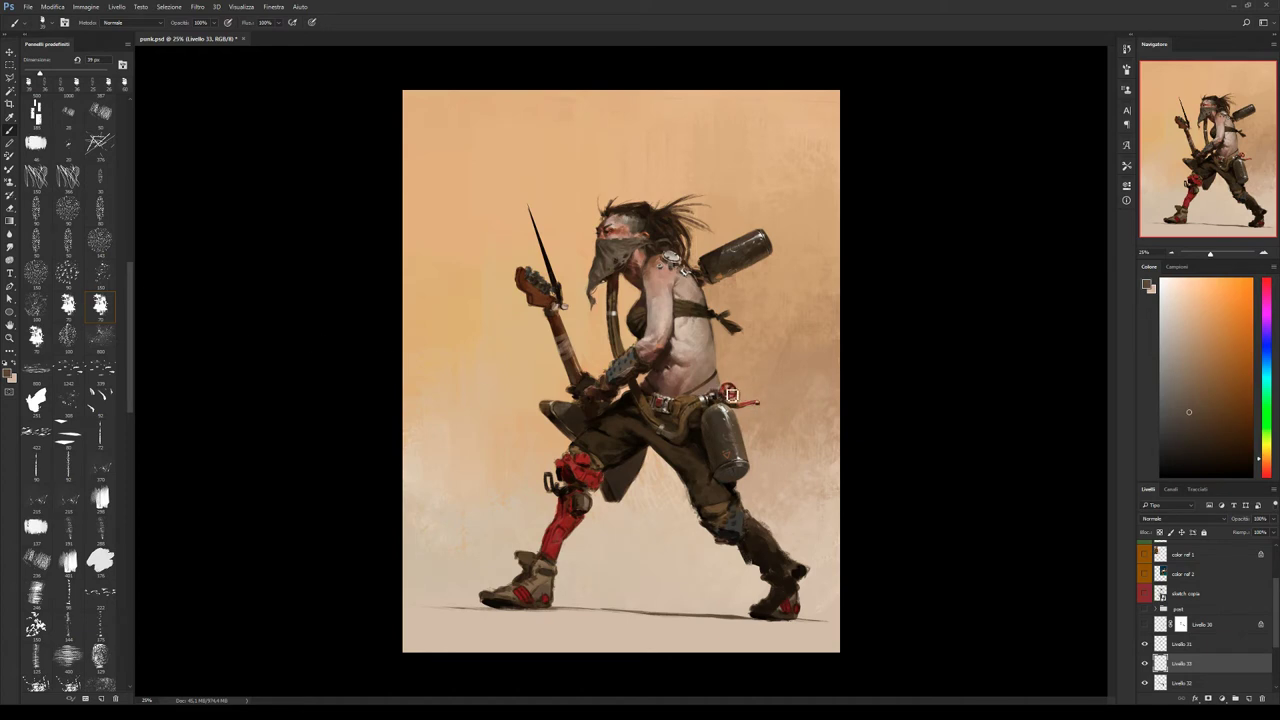
{"action": "key", "text": "x"}
{"action": "left_click", "coordinate": [680, 429], "text": "alt"}
Touch up the hip details with a smaller, different brush, then save the painting.
{"action": "left_click", "coordinate": [67, 243]}
{"action": "key", "text": "bracketleft"}
{"action": "key", "text": "bracketleft"}
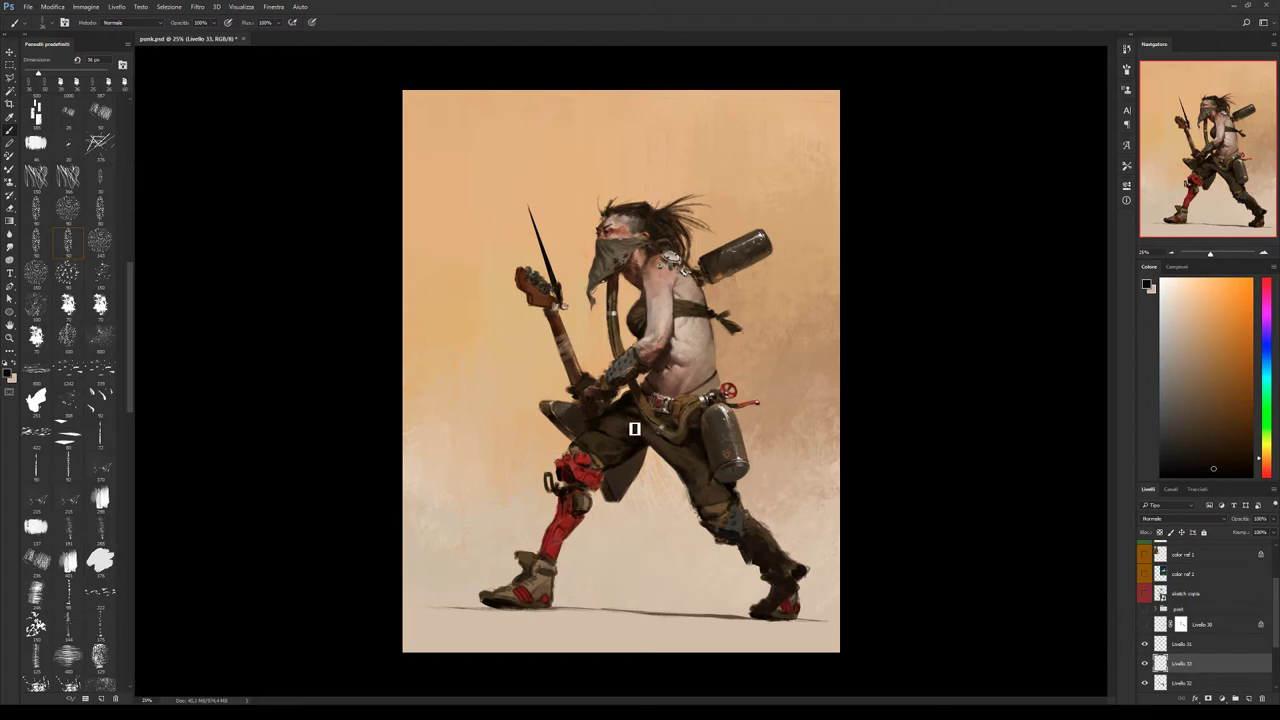
{"action": "left_click", "coordinate": [632, 428], "text": "alt"}
{"action": "key", "text": "ctrl+s"}
Compare the painting with and without Livello 30, leaving the layer hidden.
{"action": "left_click", "coordinate": [1145, 625]}
{"action": "left_click", "coordinate": [1145, 625]}
{"action": "left_click", "coordinate": [1145, 625]}
{"action": "left_click", "coordinate": [1145, 625]}
Repaint the shin armour's edge, alternating dark red with the beige beside the leg.
{"action": "left_click", "coordinate": [566, 516], "text": "alt"}
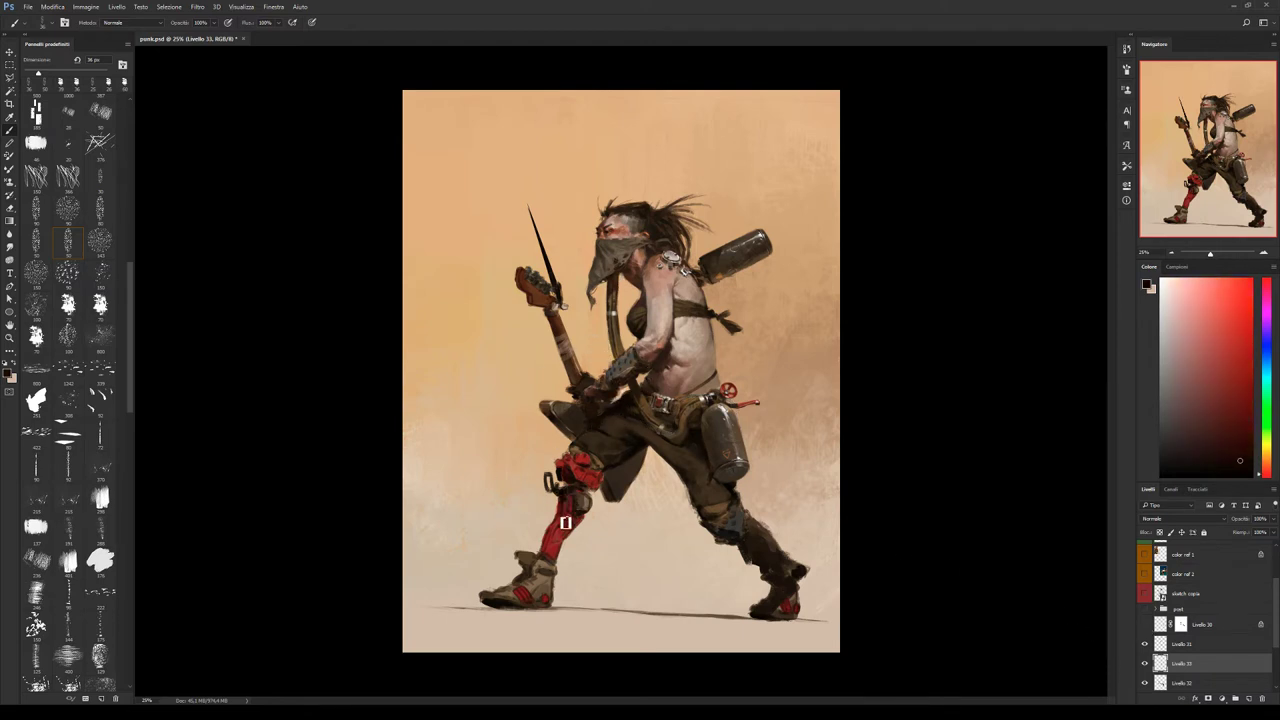
{"action": "left_click", "coordinate": [553, 505], "text": "alt"}
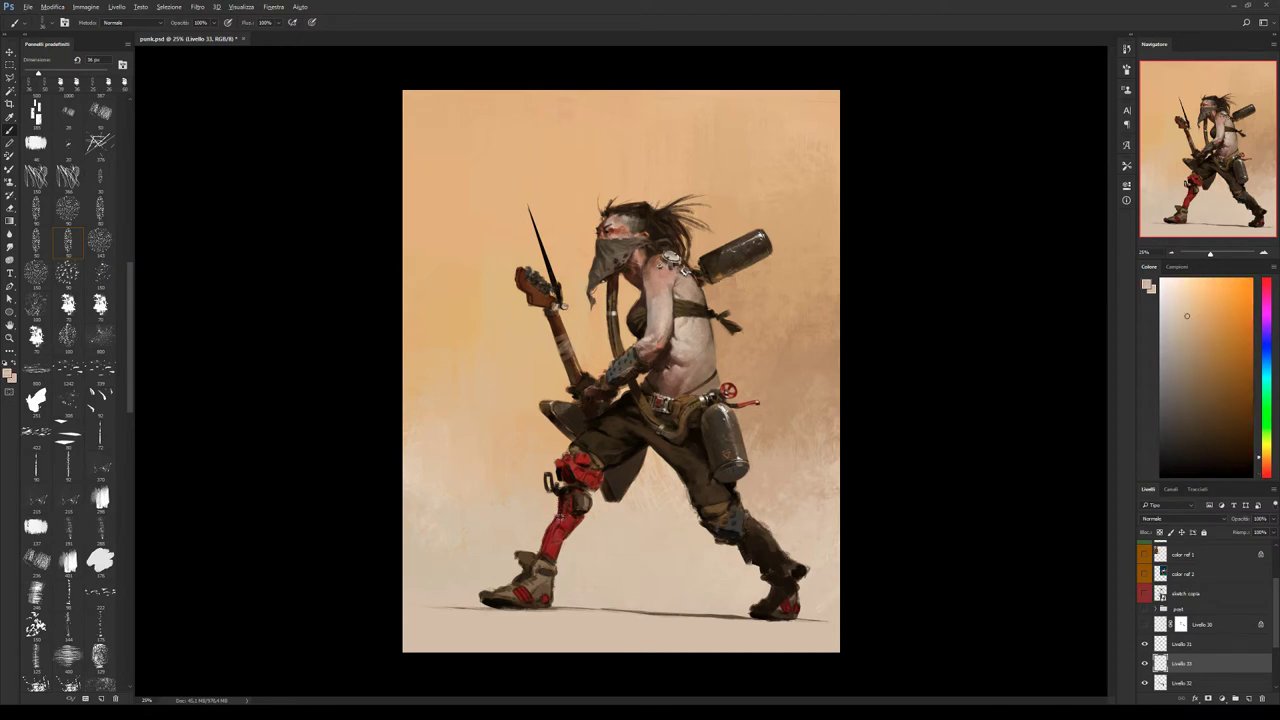
{"action": "left_click", "coordinate": [552, 526], "text": "alt"}
{"action": "left_click", "coordinate": [551, 528], "text": "alt"}
{"action": "left_click", "coordinate": [565, 521], "text": "alt"}
{"action": "left_click", "coordinate": [552, 537], "text": "alt"}
{"action": "left_click", "coordinate": [566, 521], "text": "alt"}
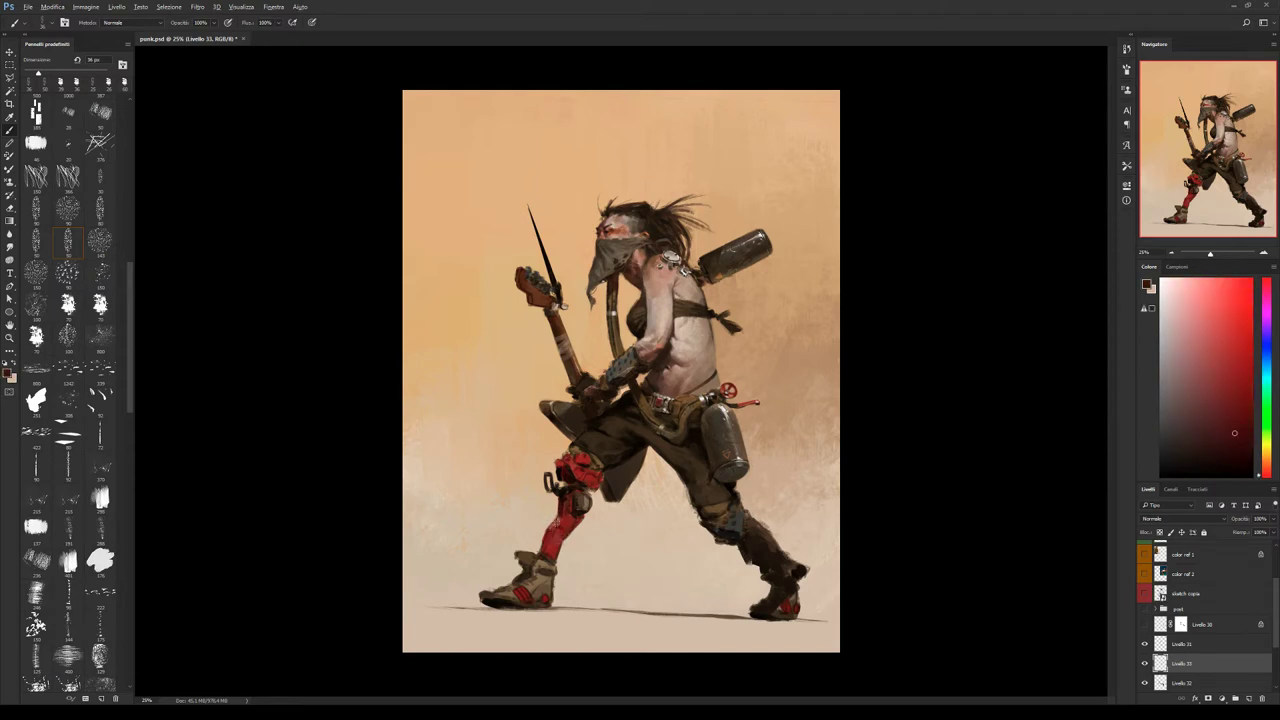
{"action": "left_click", "coordinate": [548, 520], "text": "alt"}
{"action": "left_click", "coordinate": [565, 523], "text": "alt"}
{"action": "left_click", "coordinate": [565, 521], "text": "alt"}
{"action": "left_click", "coordinate": [560, 521], "text": "alt"}
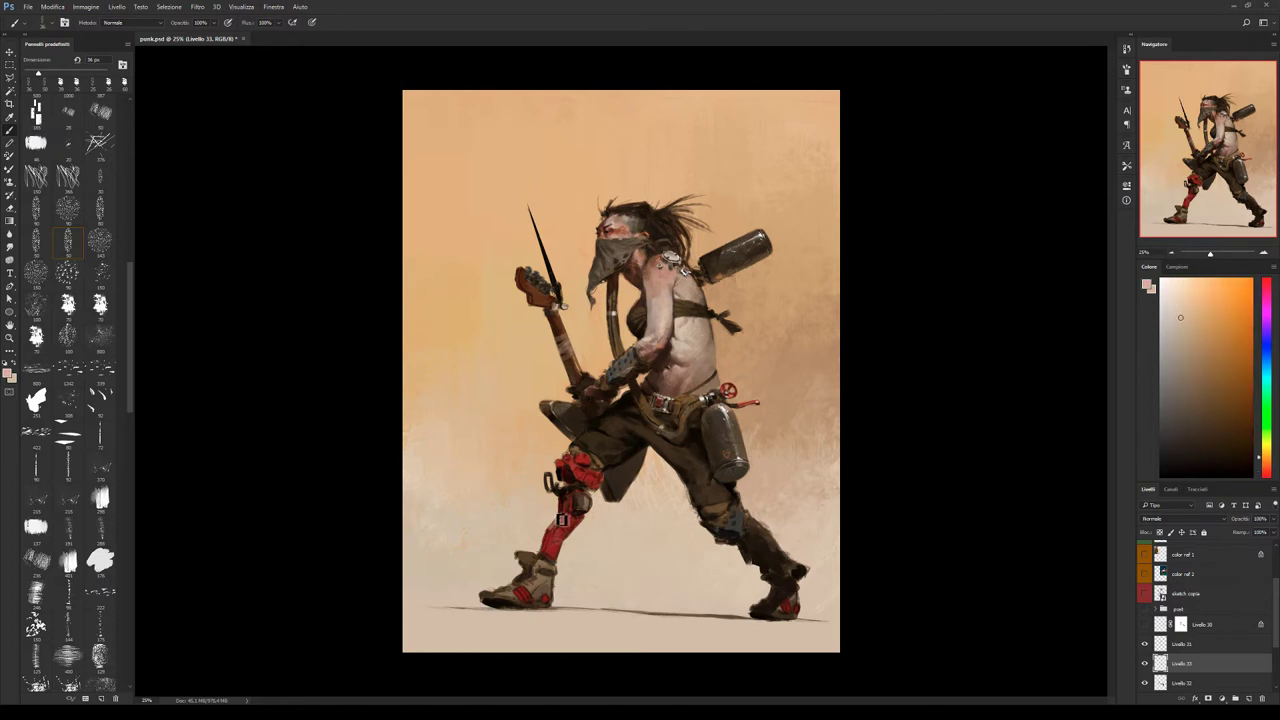
{"action": "left_click", "coordinate": [566, 512], "text": "alt"}
{"action": "left_click", "coordinate": [562, 532], "text": "alt"}
{"action": "left_click", "coordinate": [554, 538], "text": "alt"}
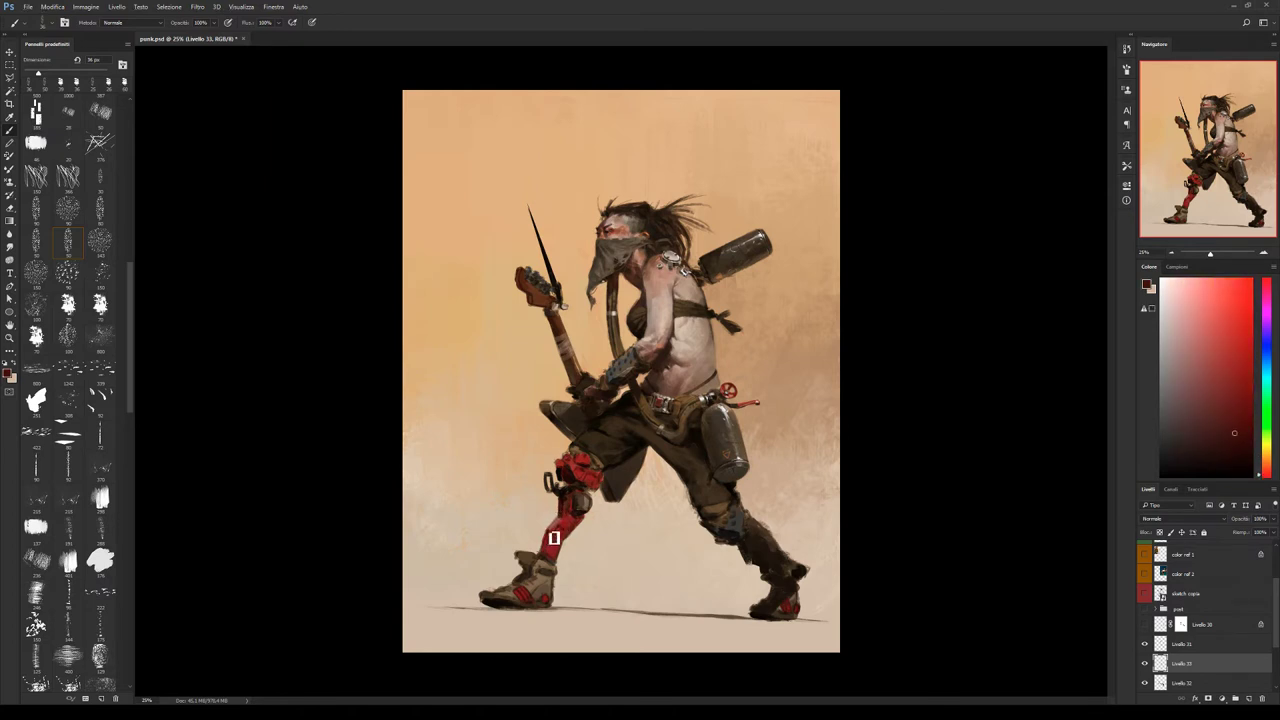
{"action": "left_click", "coordinate": [540, 537], "text": "alt"}
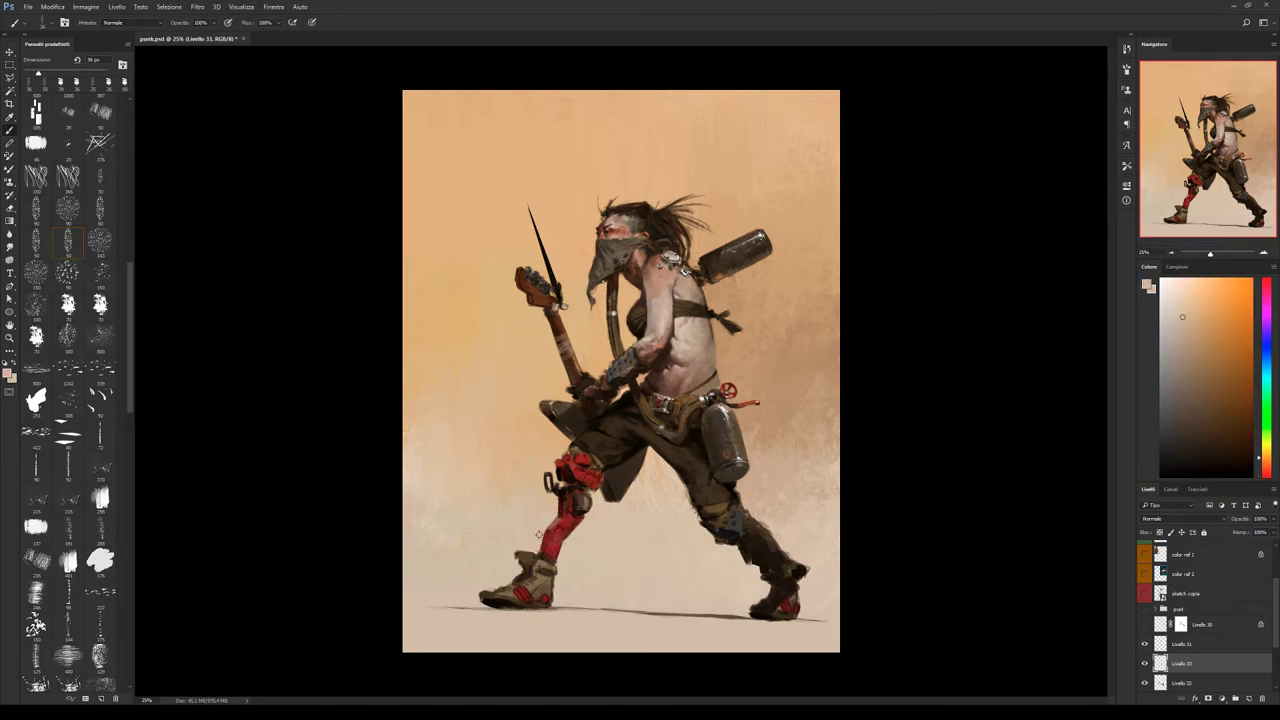
Shade the lower leg armour with sampled dark browns and muted to bright reds.
{"action": "left_click", "coordinate": [546, 552], "text": "alt"}
{"action": "left_click", "coordinate": [546, 558], "text": "alt"}
{"action": "left_click", "coordinate": [550, 554], "text": "alt"}
{"action": "left_click", "coordinate": [546, 556], "text": "alt"}
{"action": "left_click", "coordinate": [557, 545], "text": "alt"}
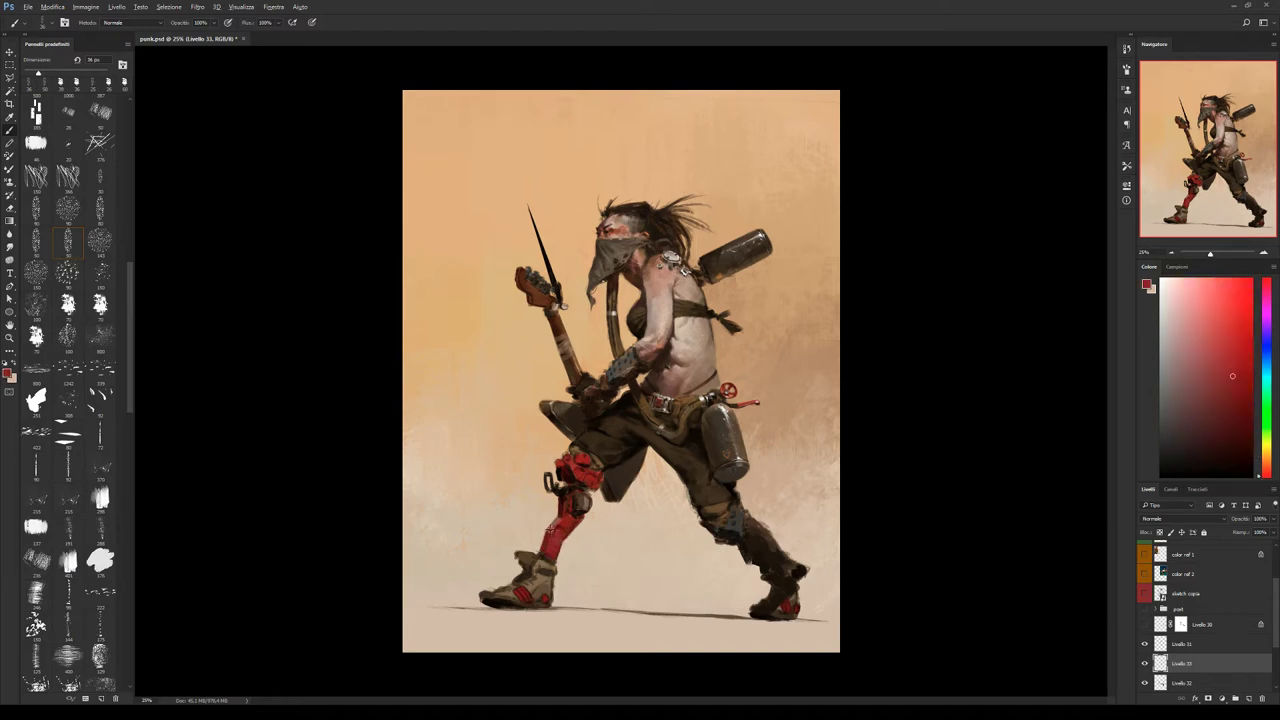
{"action": "left_click", "coordinate": [556, 528], "text": "alt"}
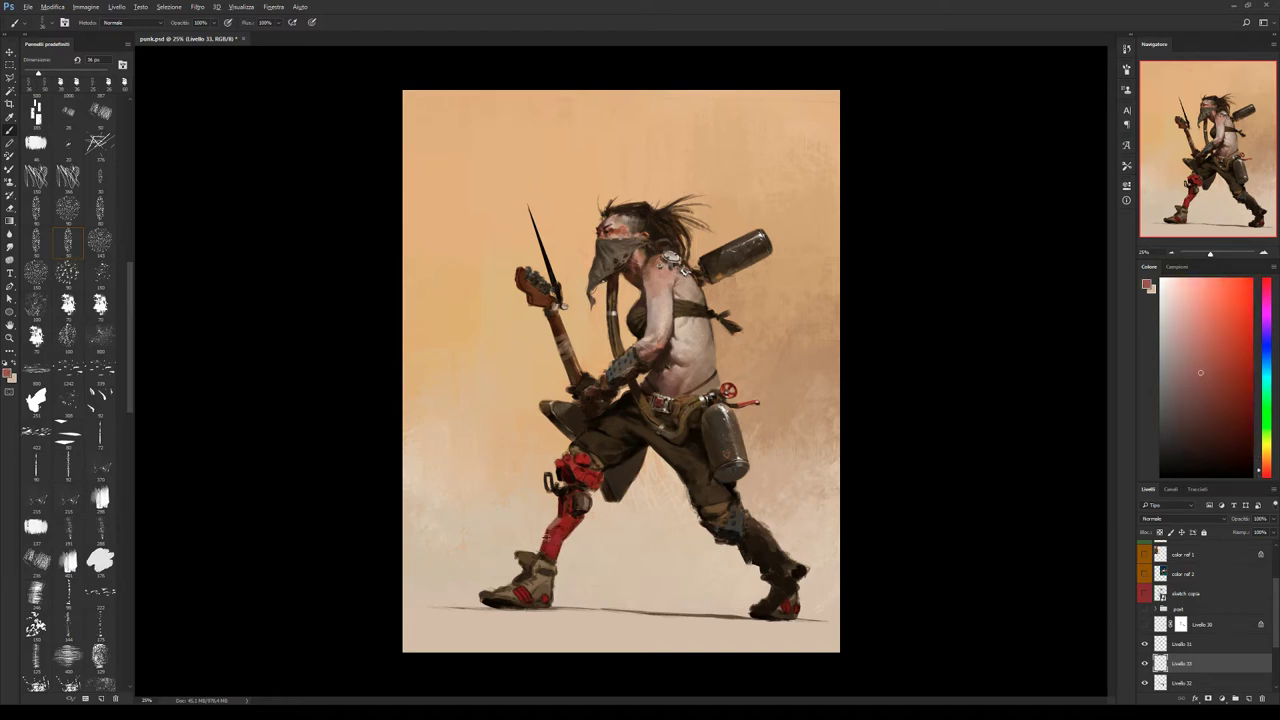
{"action": "left_click", "coordinate": [566, 532], "text": "alt"}
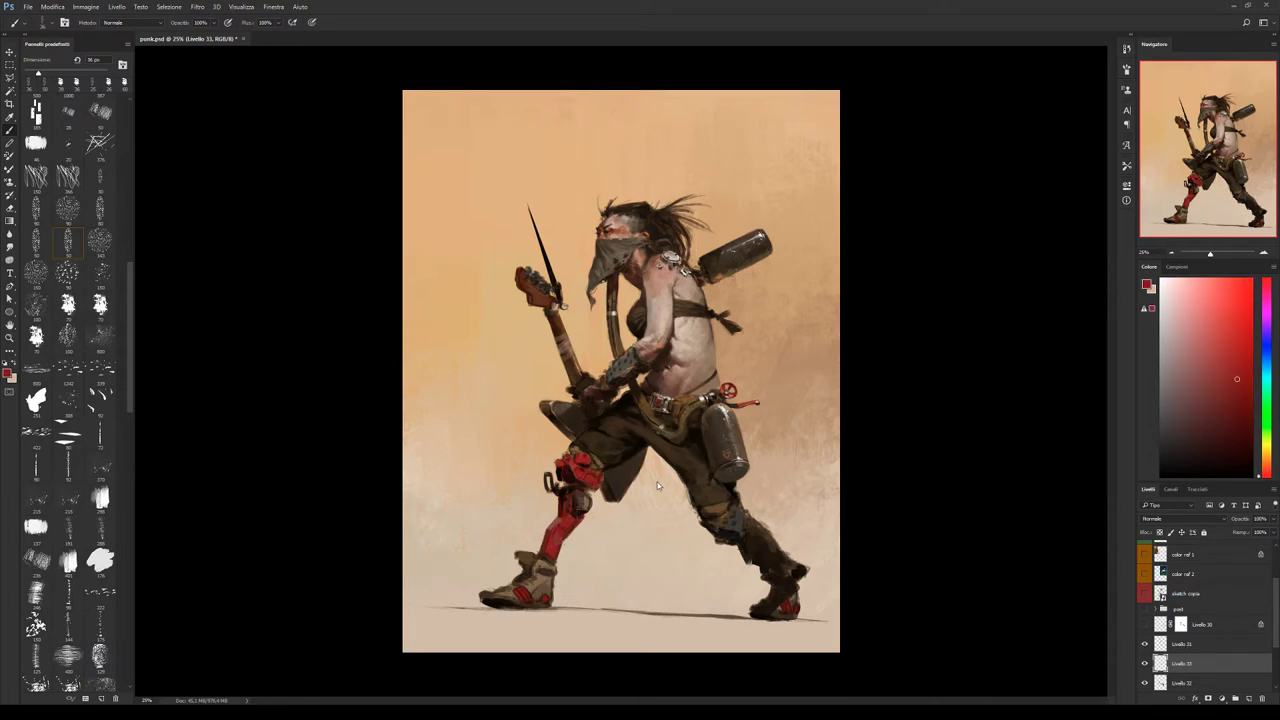
{"action": "left_click", "coordinate": [574, 506], "text": "alt"}
{"action": "left_click", "coordinate": [562, 548], "text": "alt"}
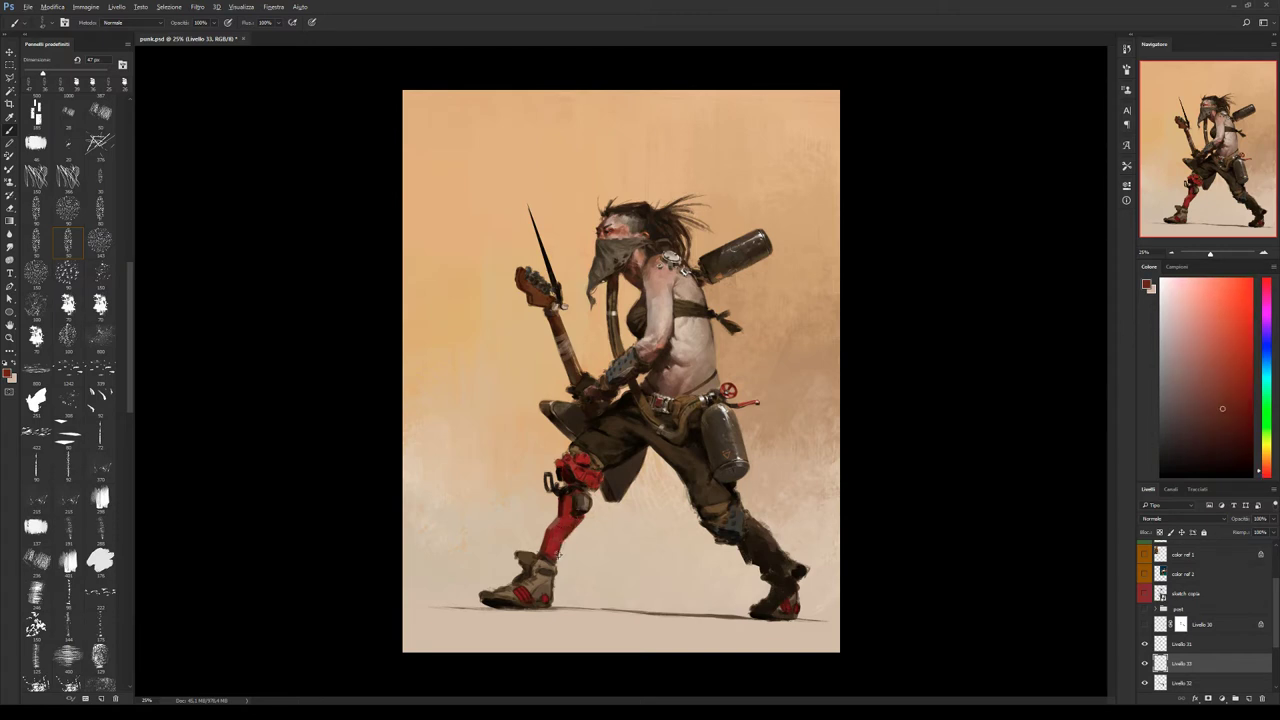
{"action": "left_click", "coordinate": [563, 544], "text": "alt"}
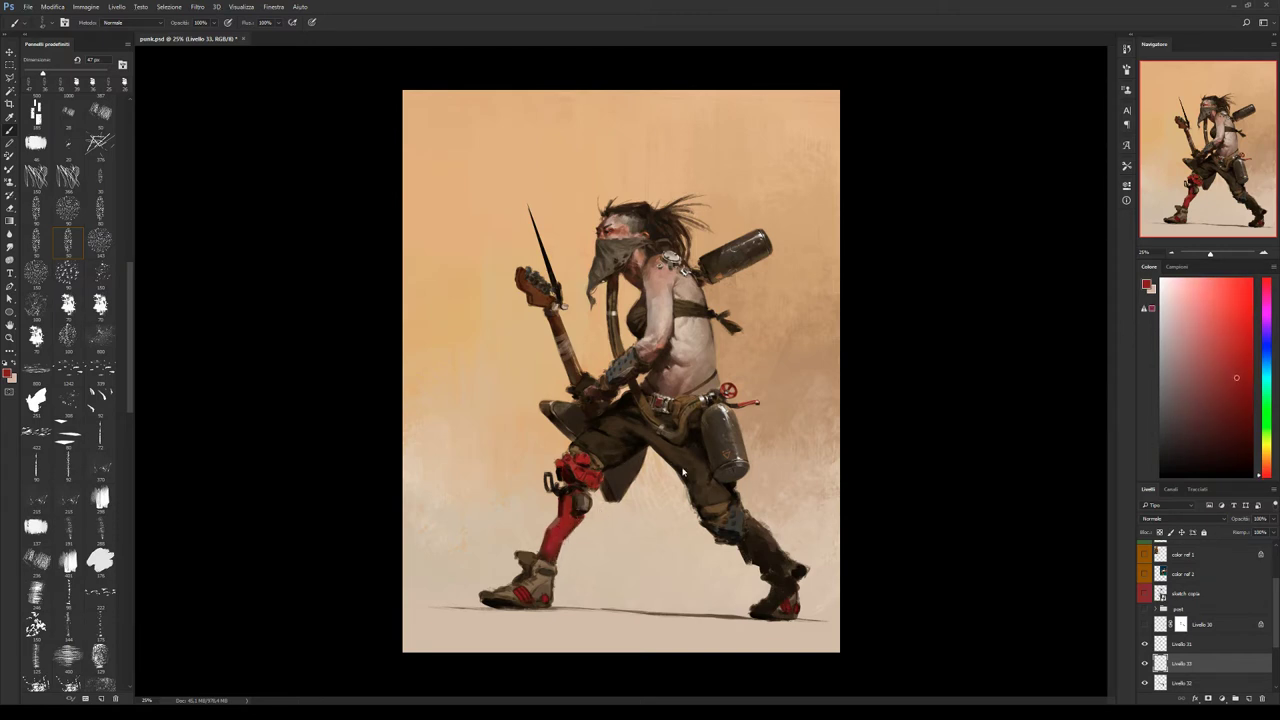
{"action": "left_click", "coordinate": [580, 523], "text": "alt"}
{"action": "left_click", "coordinate": [578, 525], "text": "alt"}
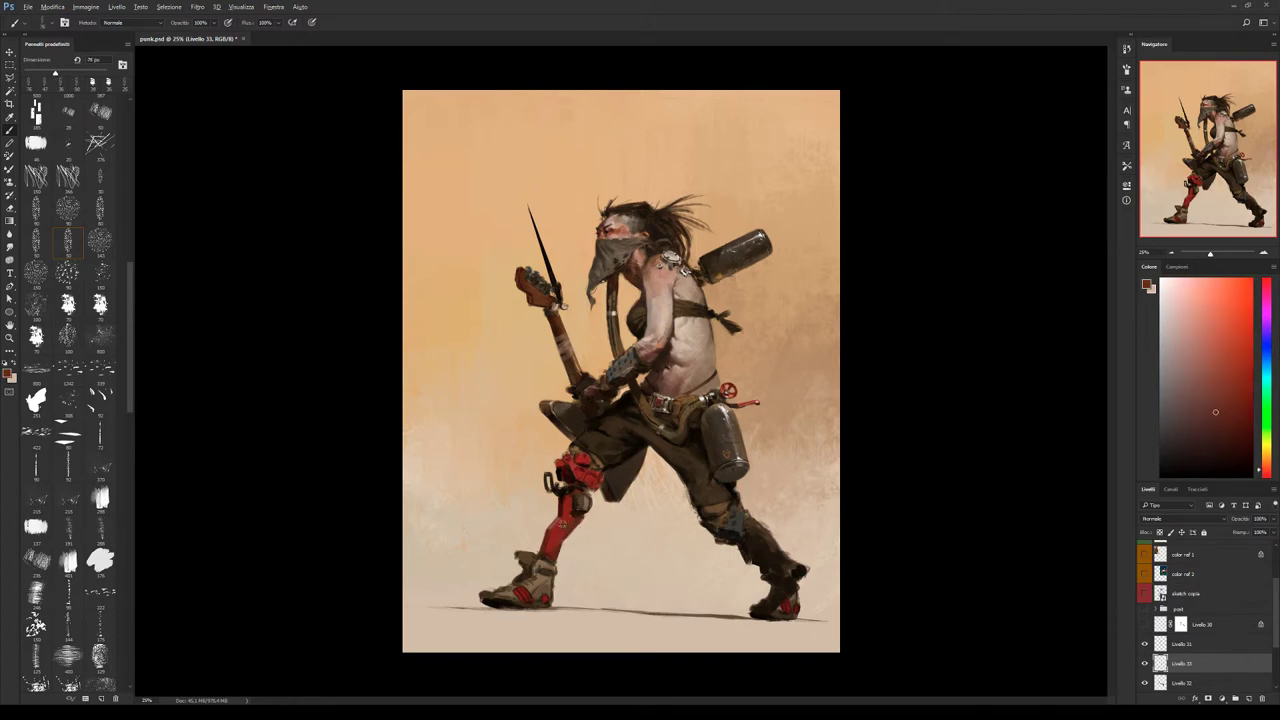
{"action": "left_click", "coordinate": [568, 535], "text": "alt"}
{"action": "left_click", "coordinate": [580, 505], "text": "alt"}
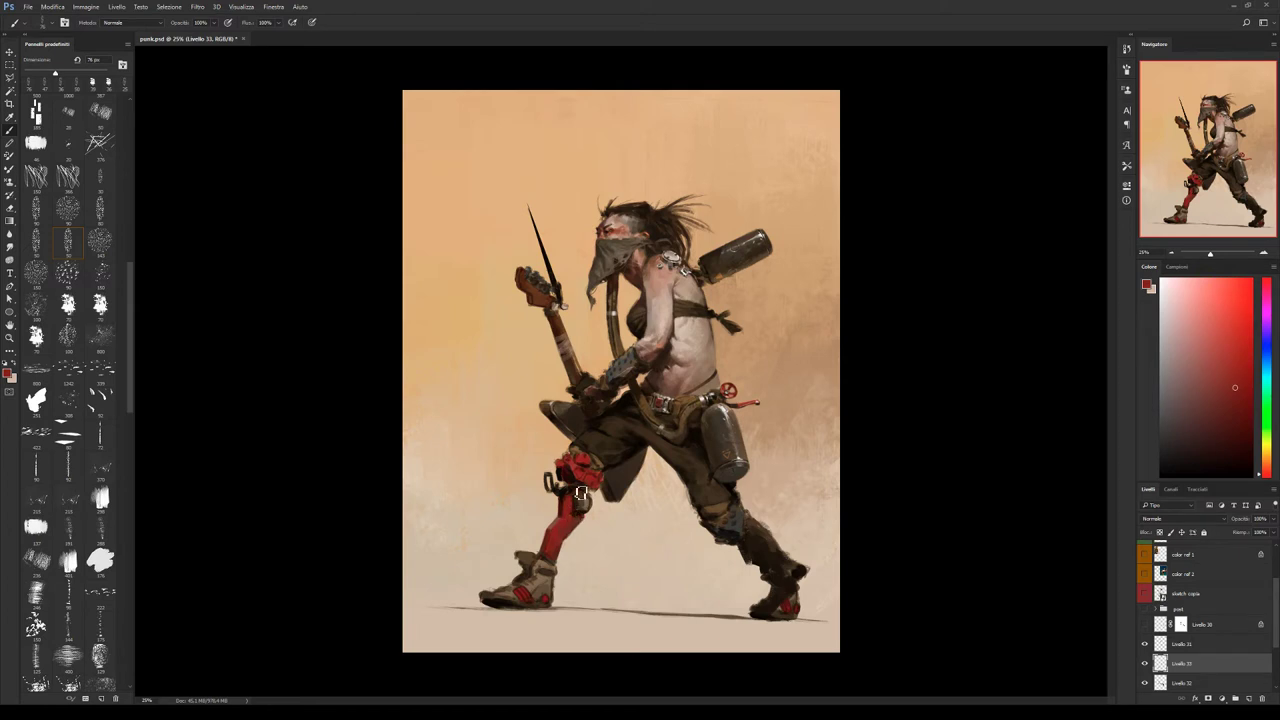
{"action": "left_click", "coordinate": [572, 505], "text": "alt"}
Model the knee armour using lighter, duller and very dark reds plus brown-orange.
{"action": "left_click", "coordinate": [594, 480], "text": "alt"}
{"action": "left_click", "coordinate": [585, 478], "text": "alt"}
{"action": "left_click", "coordinate": [593, 477], "text": "alt"}
{"action": "left_click", "coordinate": [605, 485], "text": "alt"}
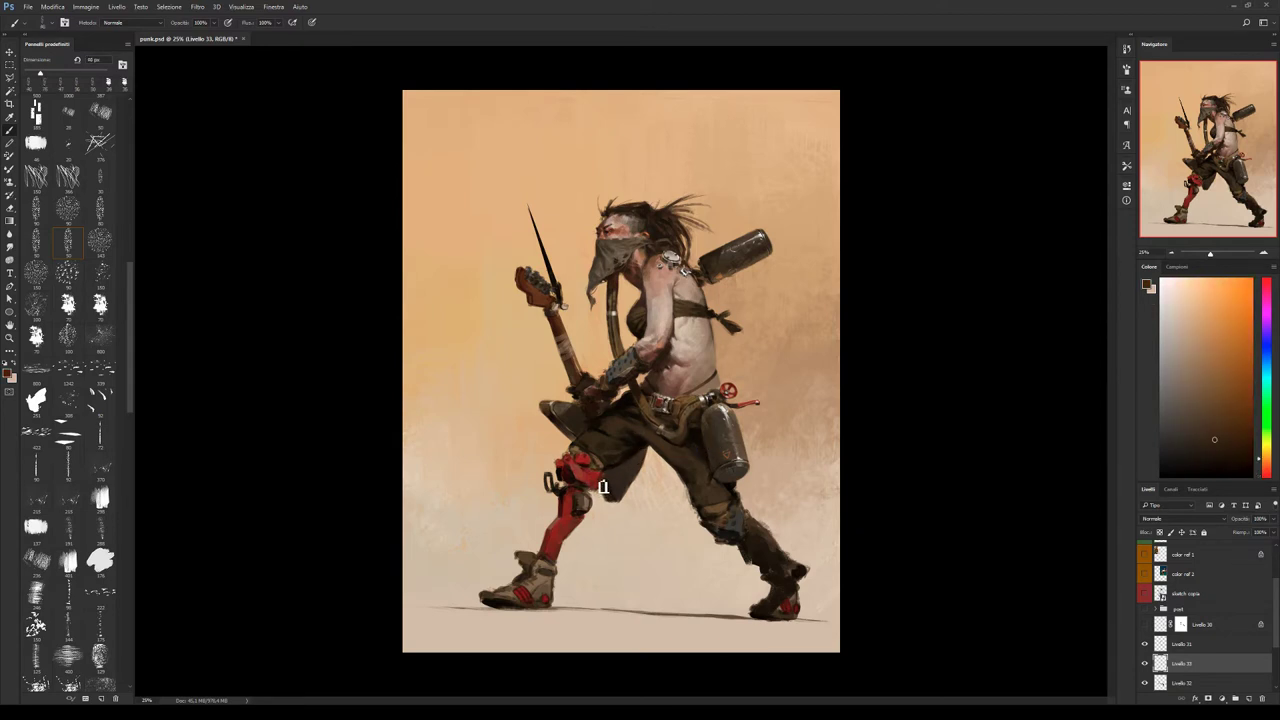
{"action": "left_click", "coordinate": [614, 476], "text": "alt"}
{"action": "left_click", "coordinate": [606, 487], "text": "alt"}
{"action": "left_click", "coordinate": [598, 490], "text": "alt"}
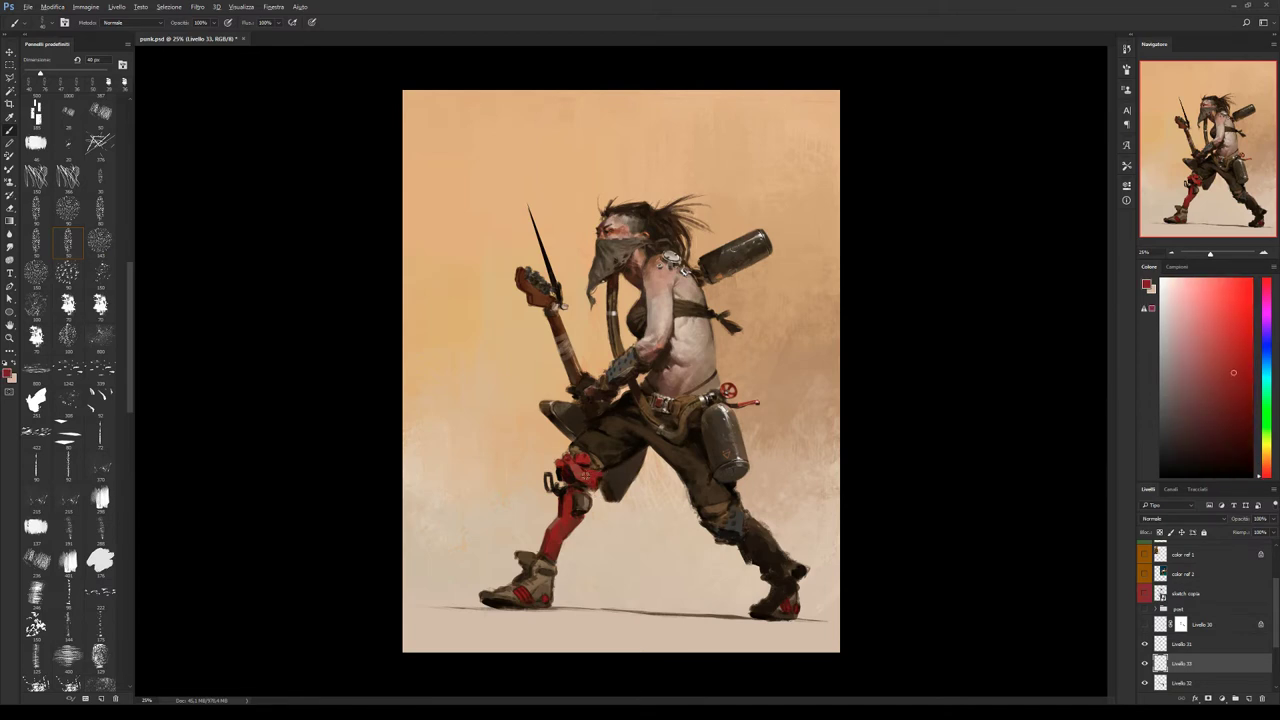
{"action": "left_click", "coordinate": [581, 473], "text": "alt"}
{"action": "left_click", "coordinate": [591, 487], "text": "alt"}
{"action": "left_click", "coordinate": [589, 490], "text": "alt"}
{"action": "left_click", "coordinate": [590, 476], "text": "alt"}
Sharpen the knee hinge with orange, light peach, near-black shadow and dark red tones.
{"action": "left_click", "coordinate": [572, 468], "text": "alt"}
{"action": "left_click", "coordinate": [565, 458], "text": "alt"}
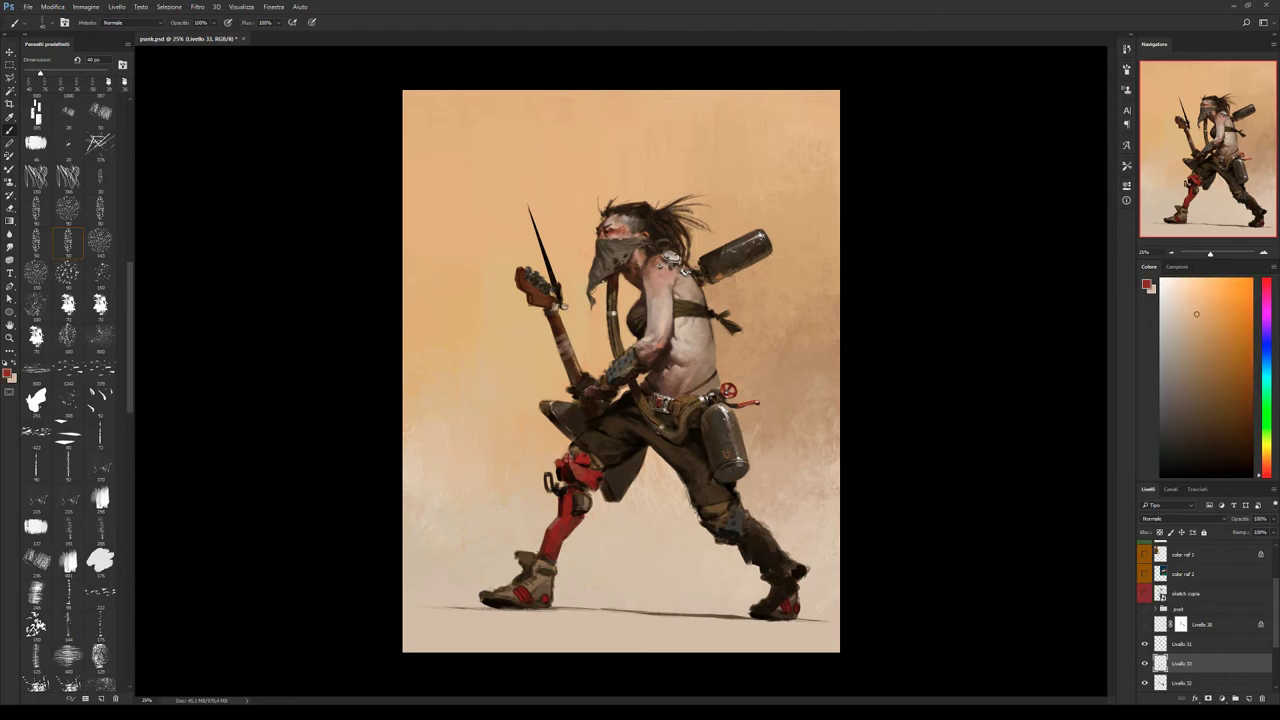
{"action": "left_click", "coordinate": [570, 462], "text": "alt"}
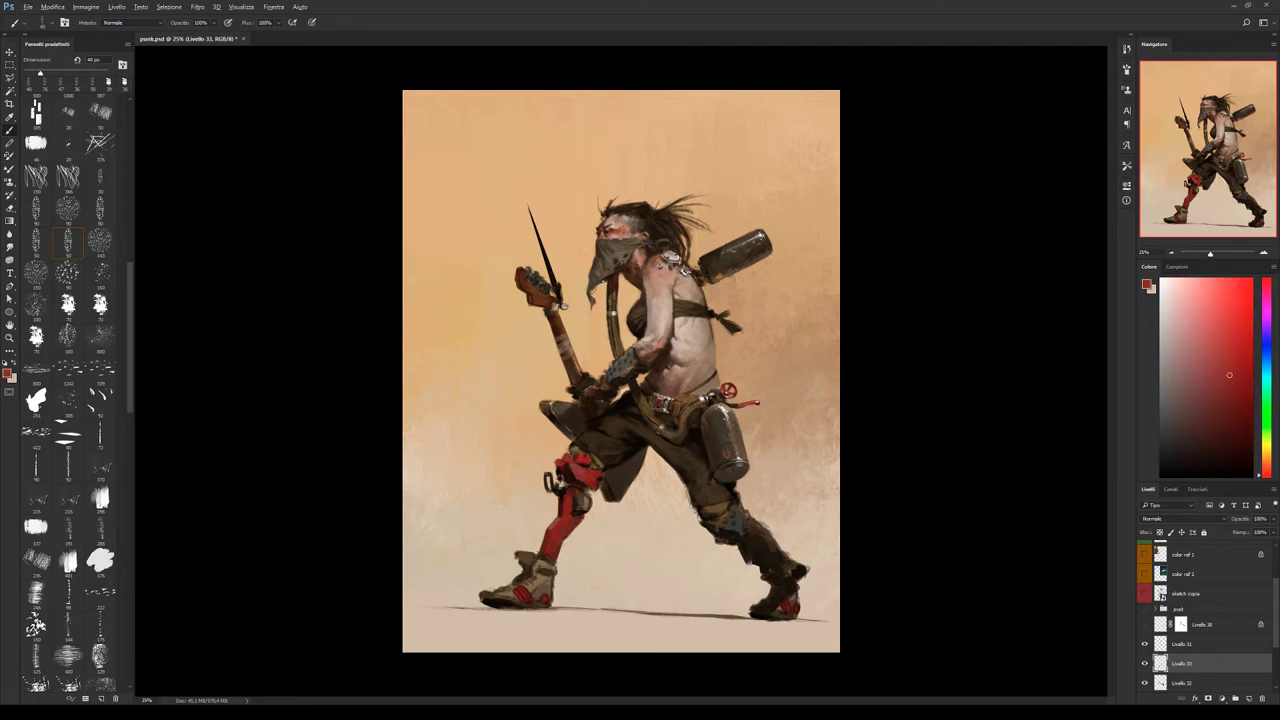
{"action": "left_click", "coordinate": [566, 485], "text": "alt"}
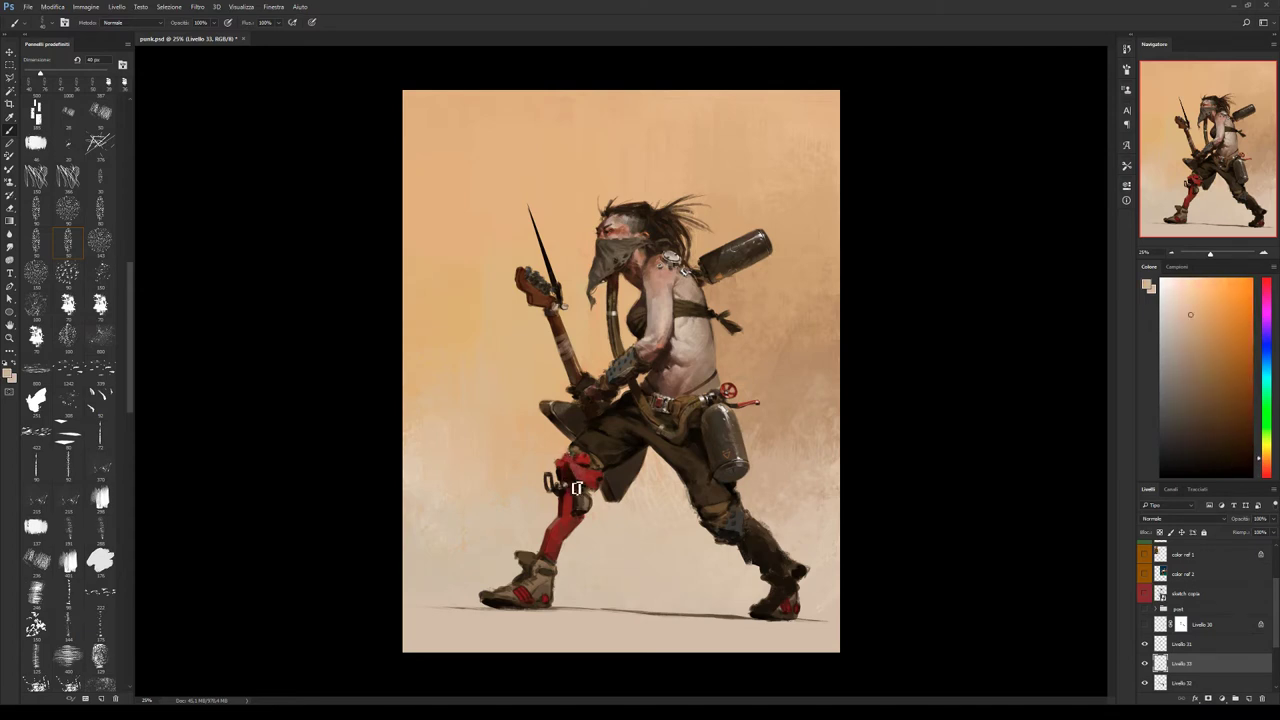
{"action": "left_click", "coordinate": [576, 488], "text": "alt"}
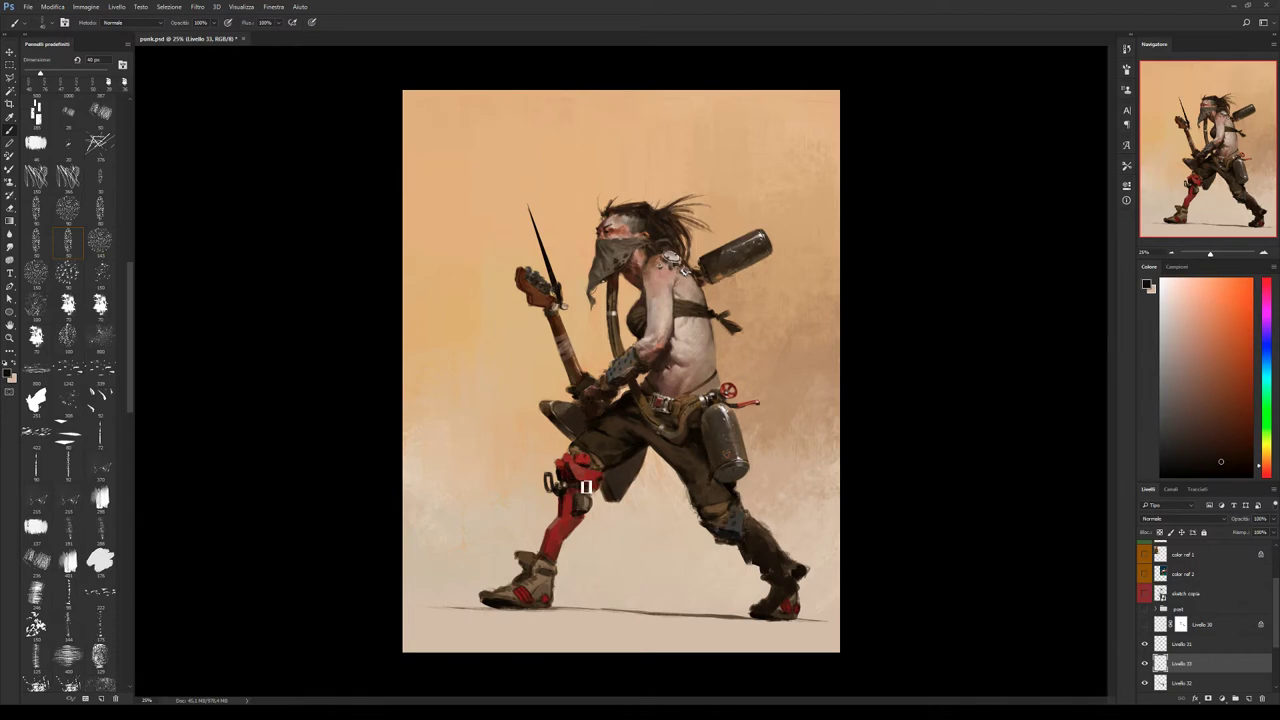
{"action": "left_click", "coordinate": [570, 502], "text": "alt"}
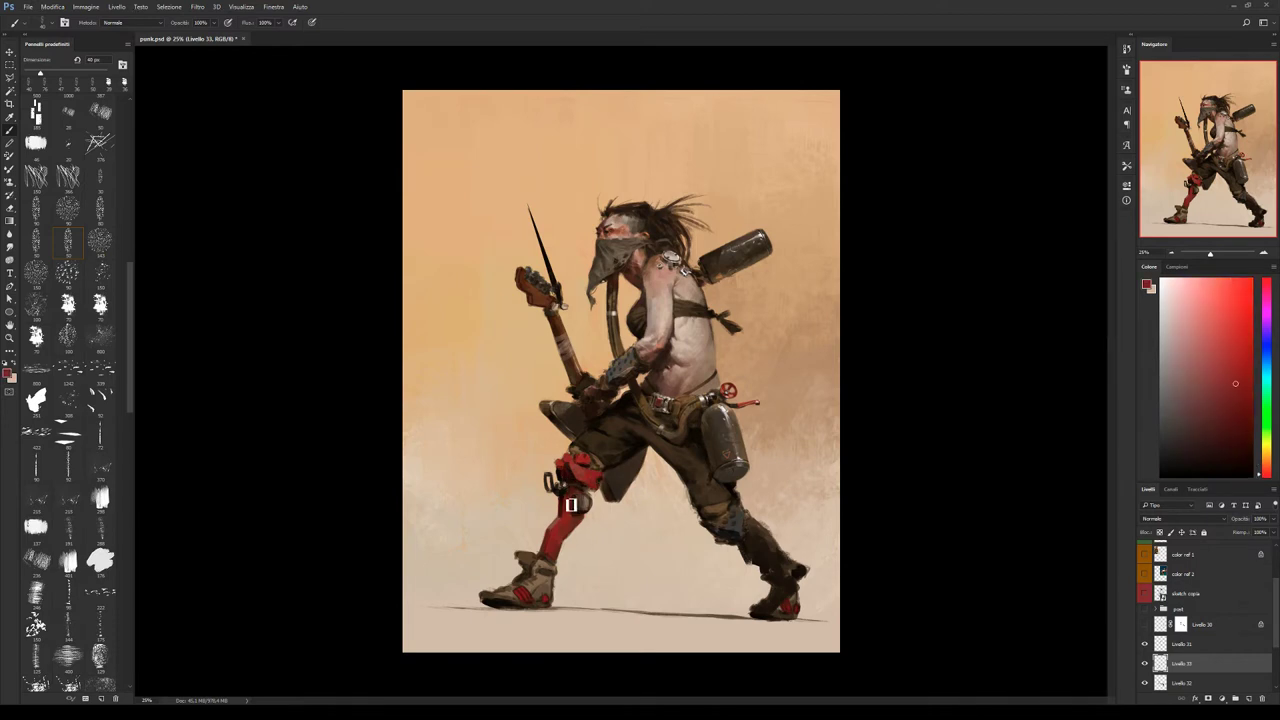
{"action": "left_click", "coordinate": [570, 495], "text": "alt"}
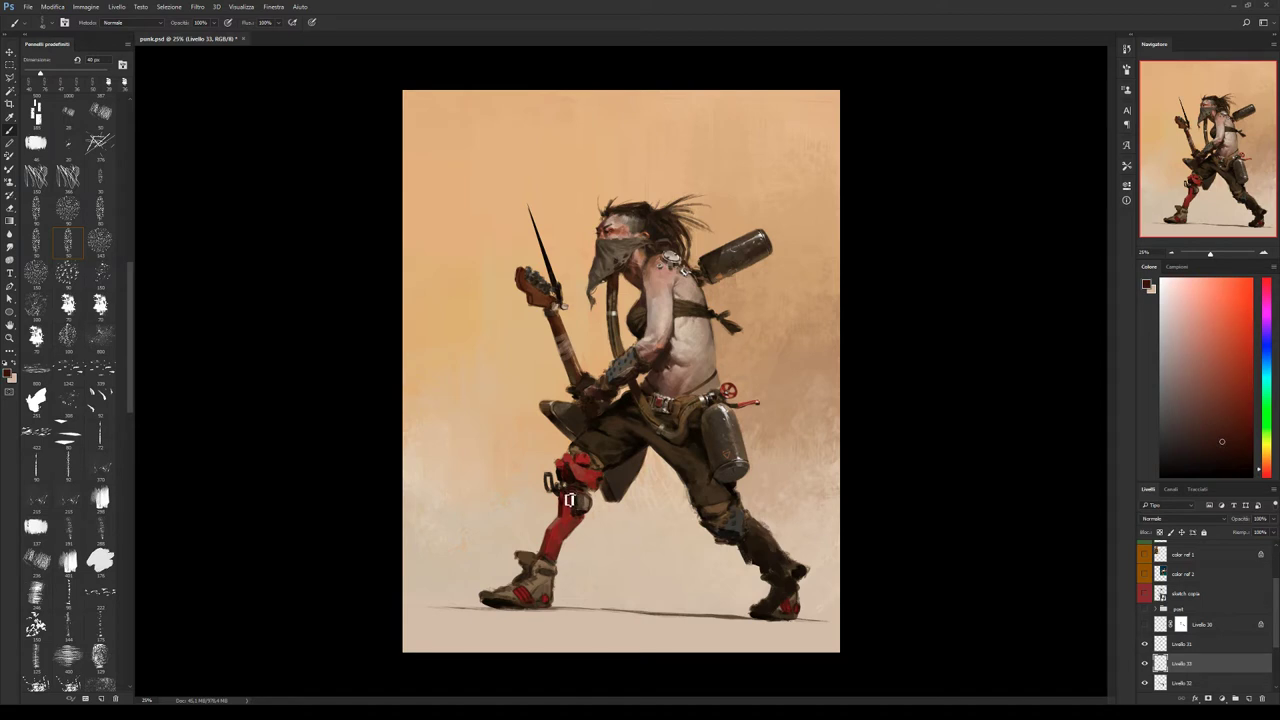
{"action": "left_click", "coordinate": [558, 496], "text": "alt"}
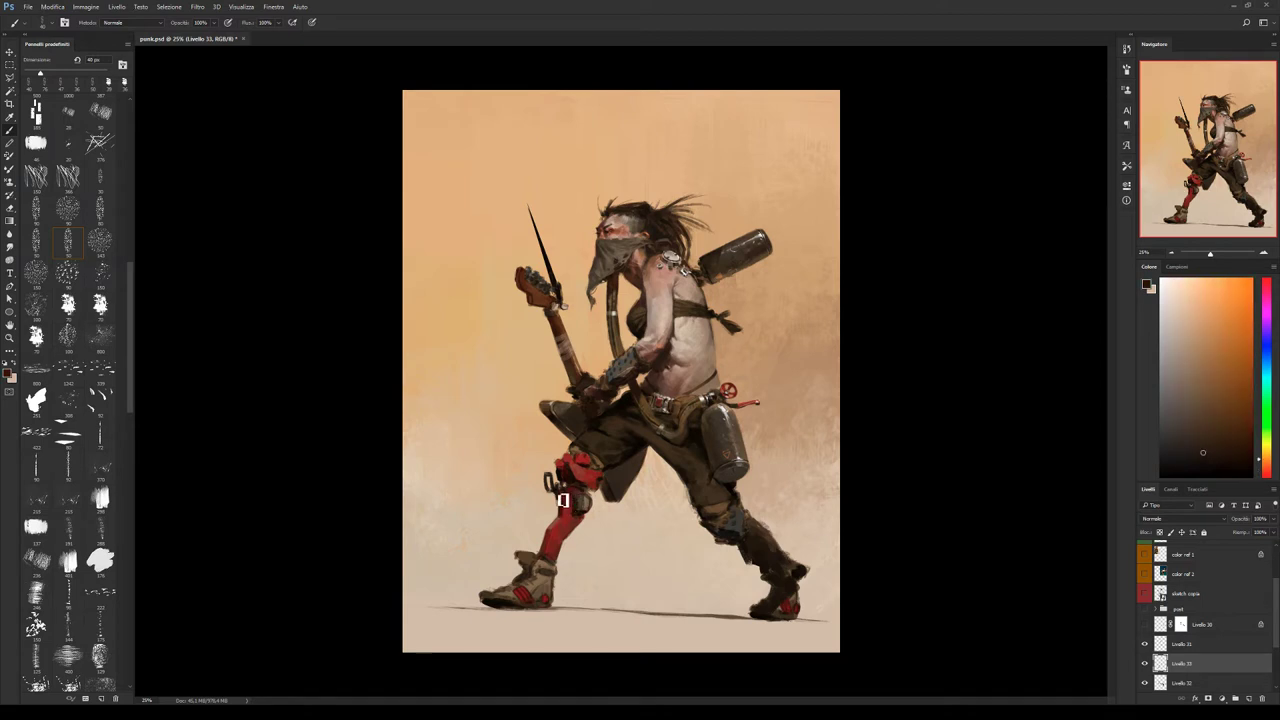
{"action": "left_click", "coordinate": [566, 505], "text": "alt"}
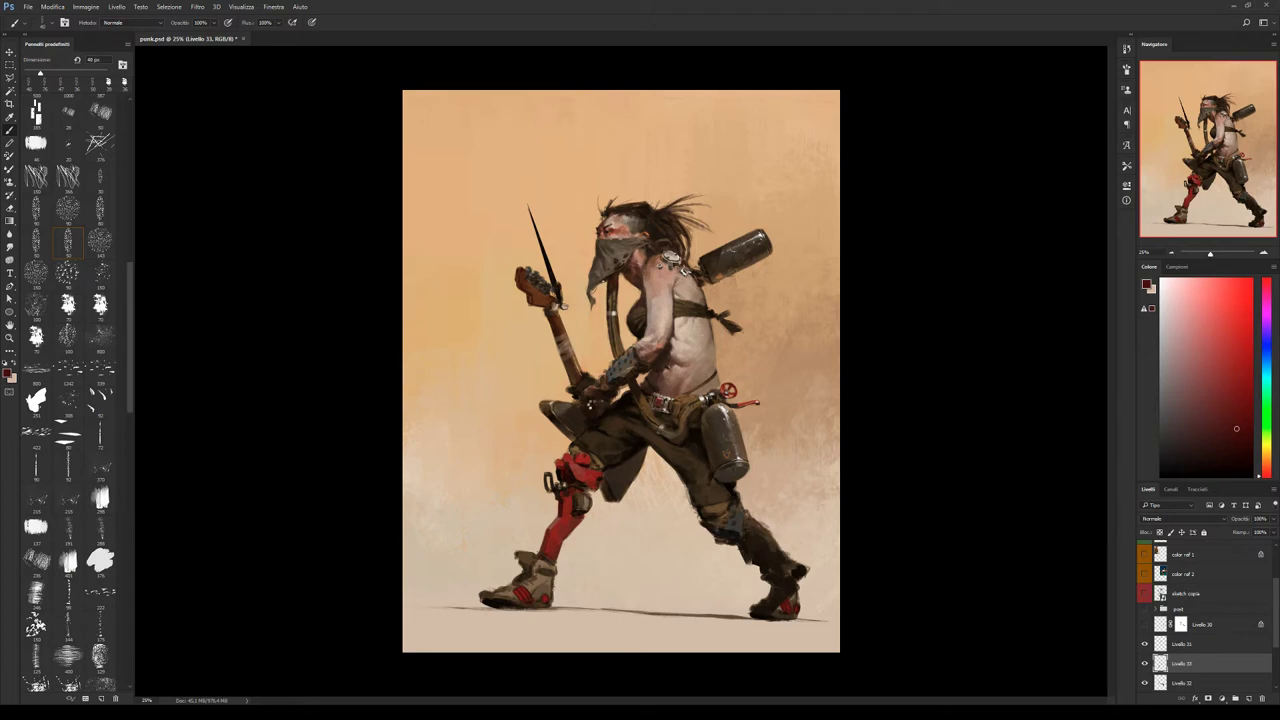
Flip the canvas horizontally and paint lighter orange-red and beige along the leg.
{"action": "key", "text": "h"}
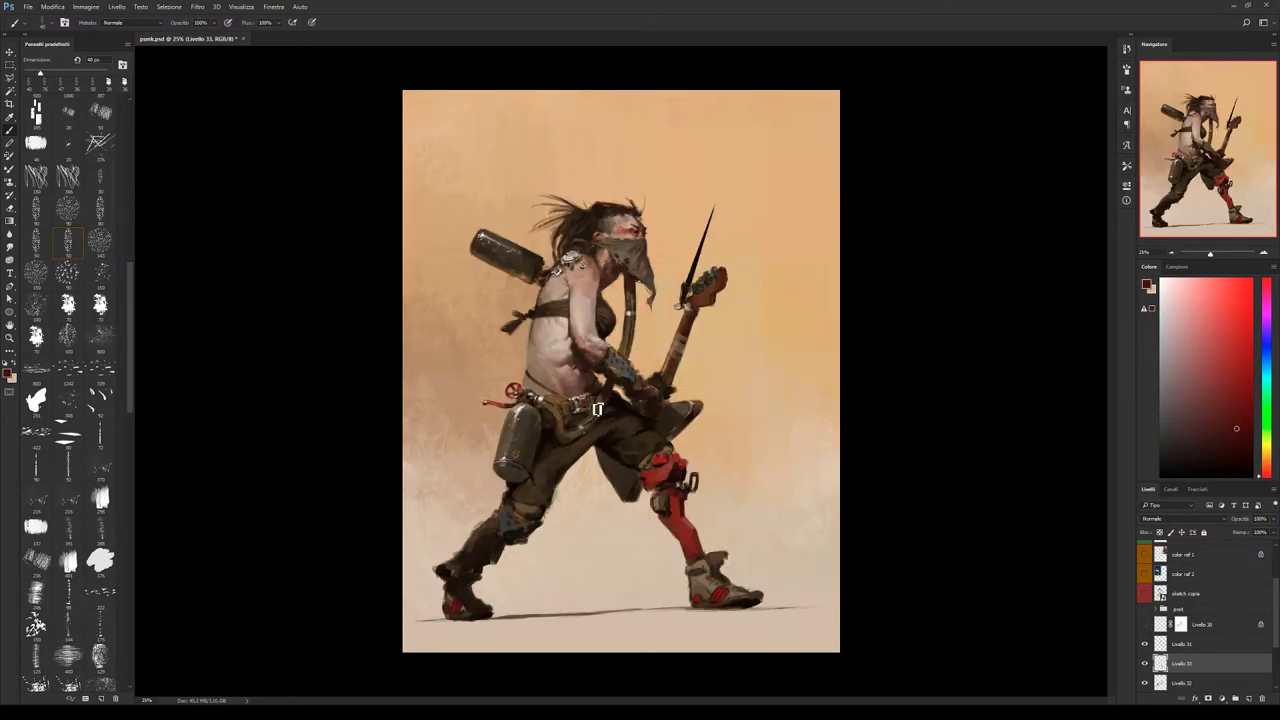
{"action": "left_click", "coordinate": [670, 537], "text": "alt"}
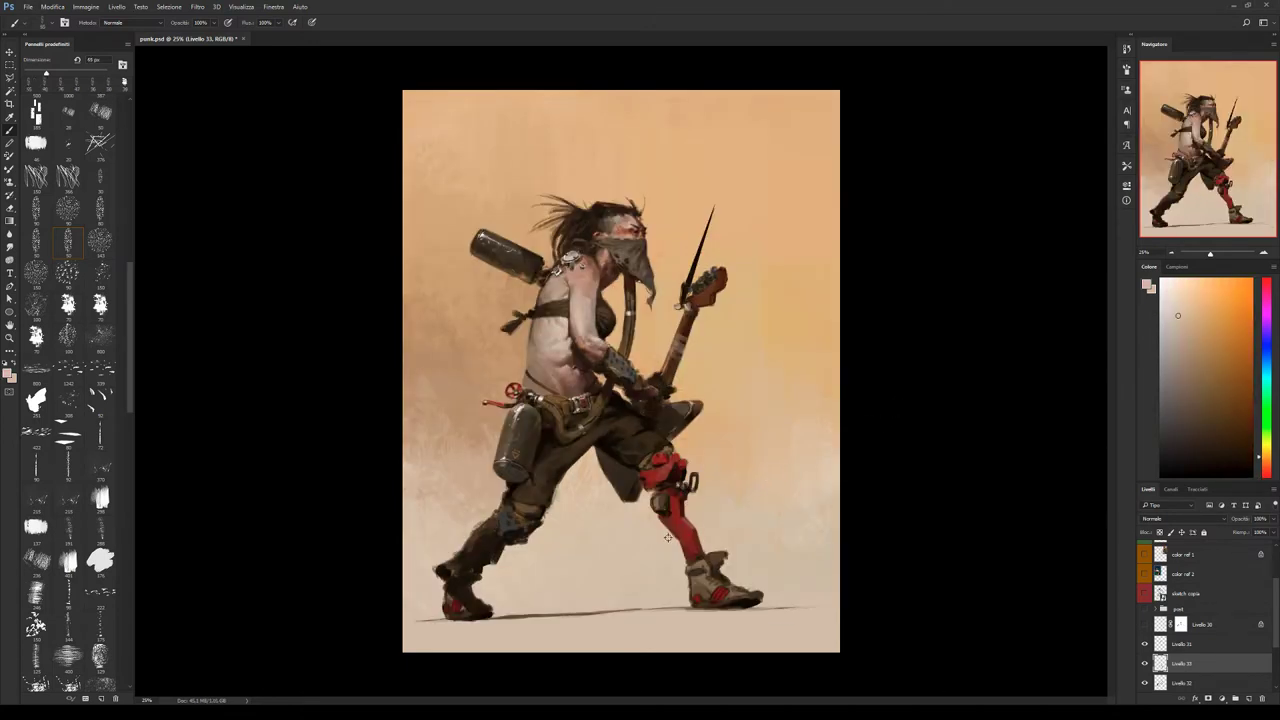
{"action": "left_click", "coordinate": [685, 538], "text": "alt"}
{"action": "left_click", "coordinate": [689, 560], "text": "alt"}
{"action": "left_click", "coordinate": [676, 520], "text": "alt"}
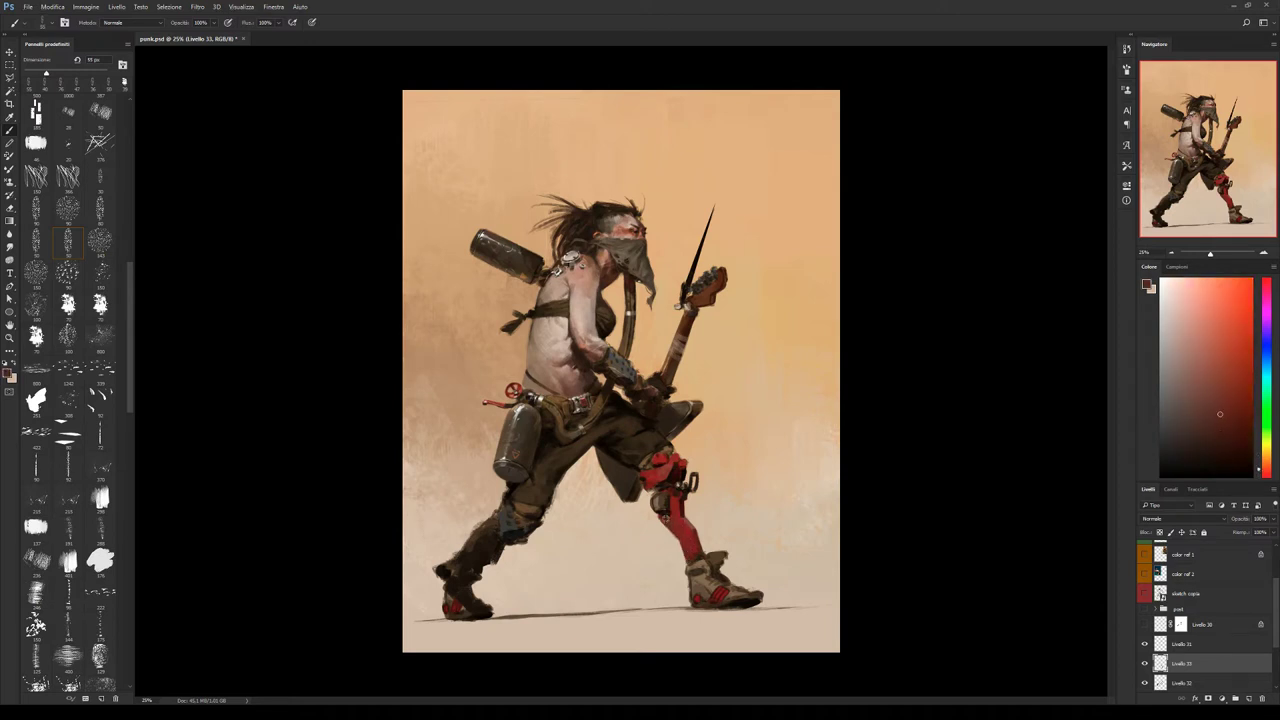
{"action": "left_click", "coordinate": [660, 522], "text": "alt"}
{"action": "left_click", "coordinate": [690, 526], "text": "alt"}
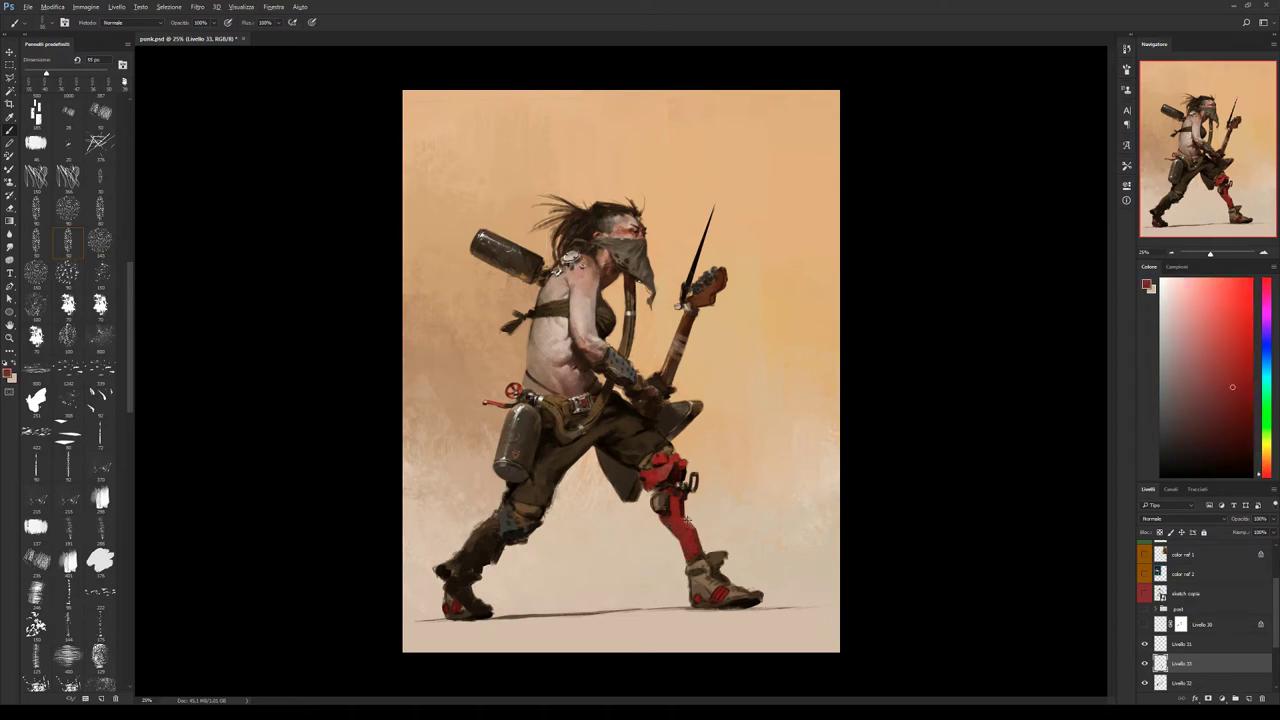
Deepen the leg armour with darker reds, edged by the light beige beside it.
{"action": "left_click", "coordinate": [681, 514], "text": "alt"}
{"action": "left_click", "coordinate": [679, 519], "text": "alt"}
{"action": "left_click", "coordinate": [679, 519], "text": "alt"}
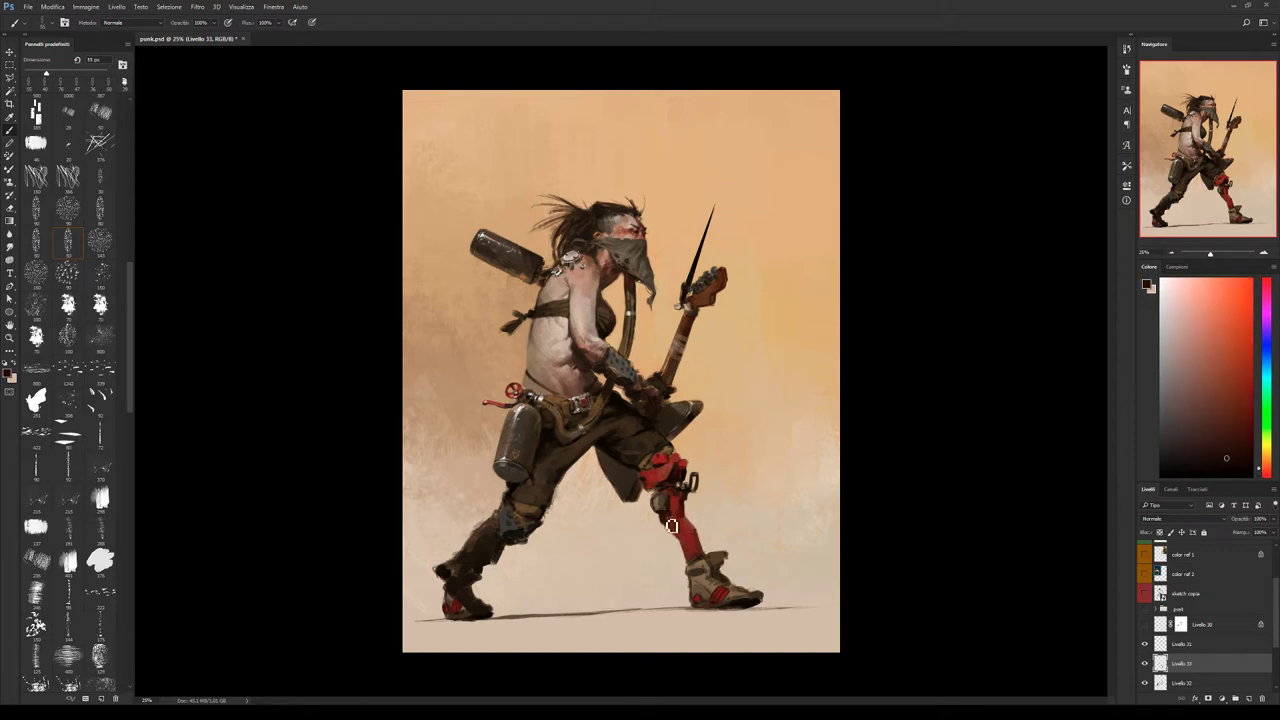
{"action": "left_click", "coordinate": [670, 520], "text": "alt"}
{"action": "left_click", "coordinate": [680, 535], "text": "alt"}
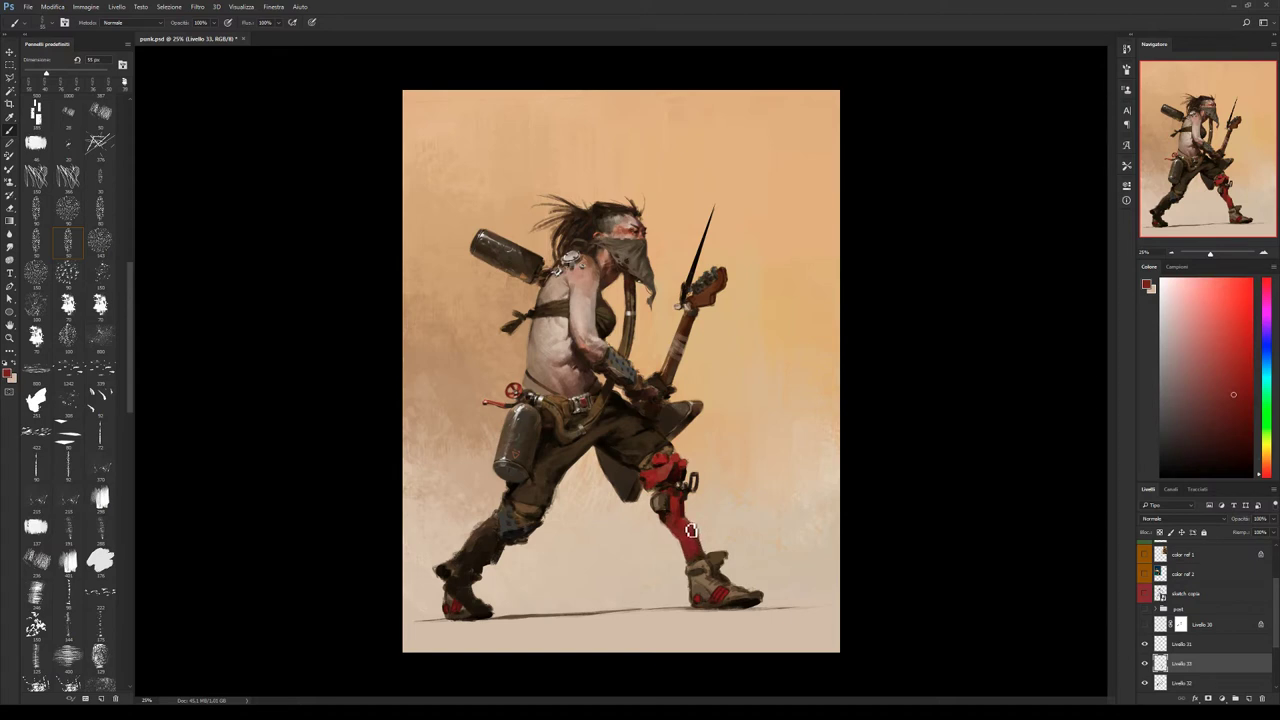
{"action": "left_click", "coordinate": [698, 543], "text": "alt"}
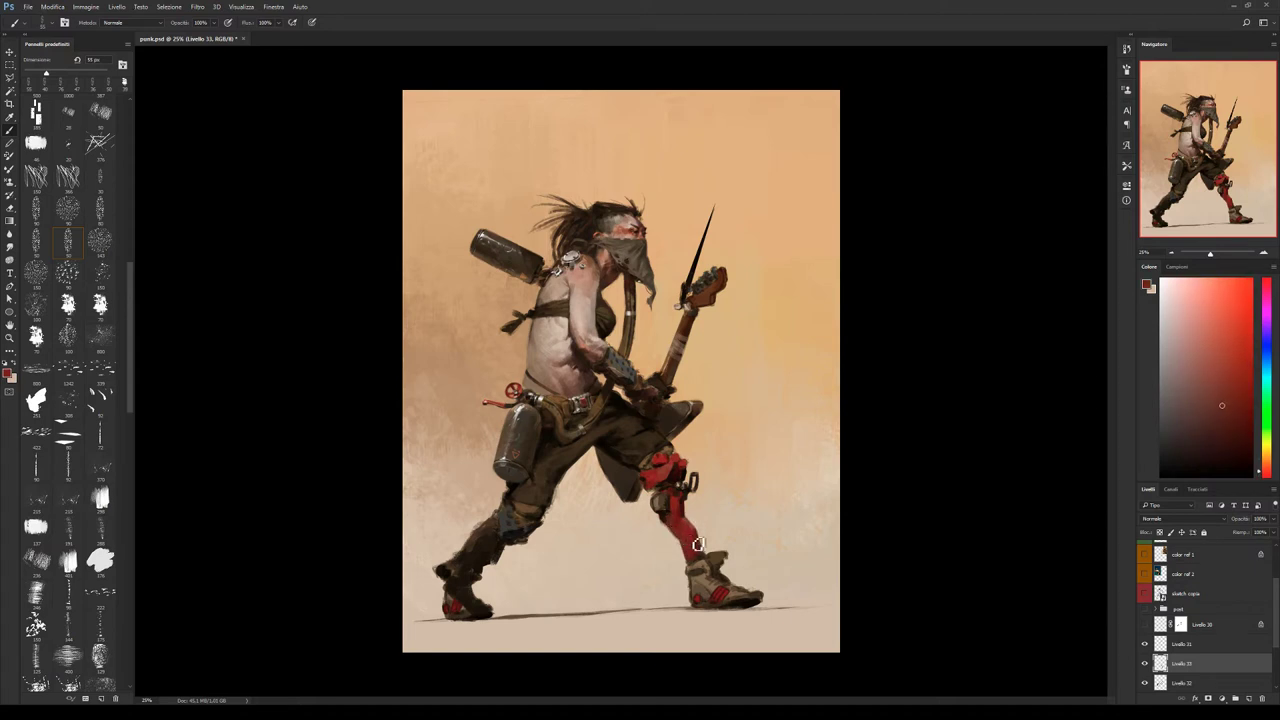
Compare with Livello 33 hidden, then paint knee reds and dark brown-red shading.
{"action": "left_click", "coordinate": [1146, 664]}
{"action": "left_click", "coordinate": [1146, 664]}
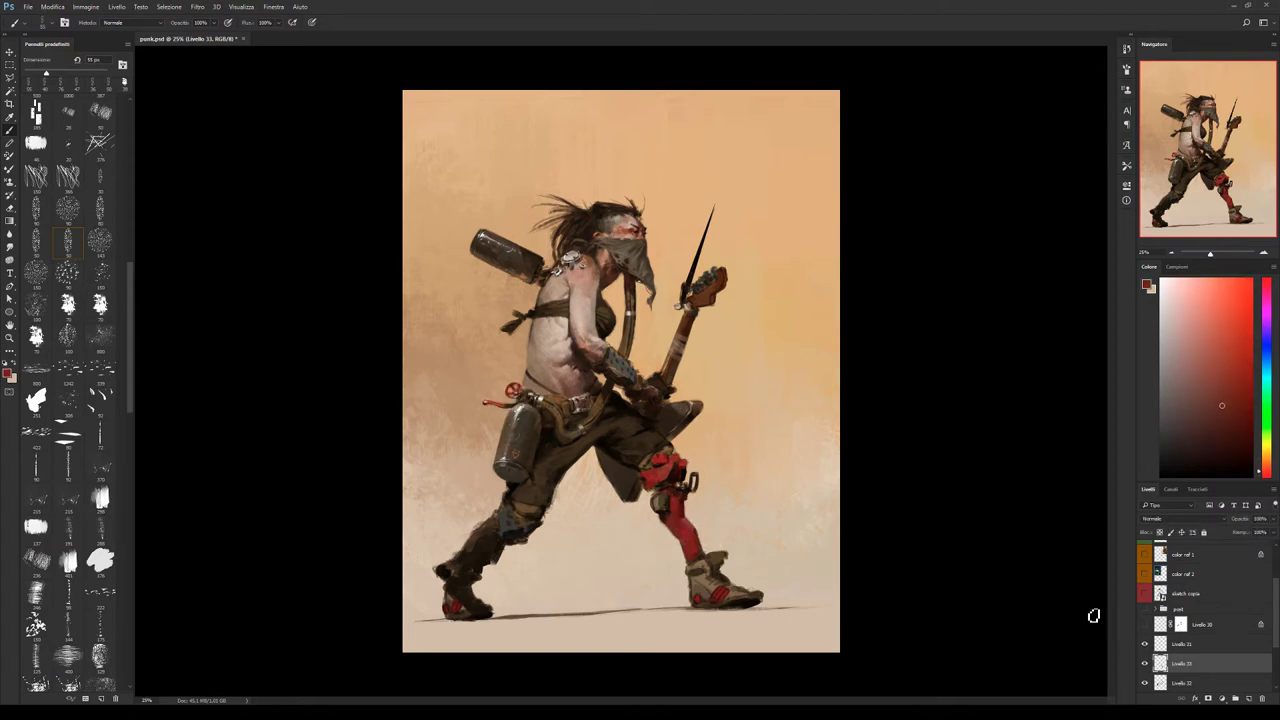
{"action": "left_click", "coordinate": [686, 511], "text": "alt"}
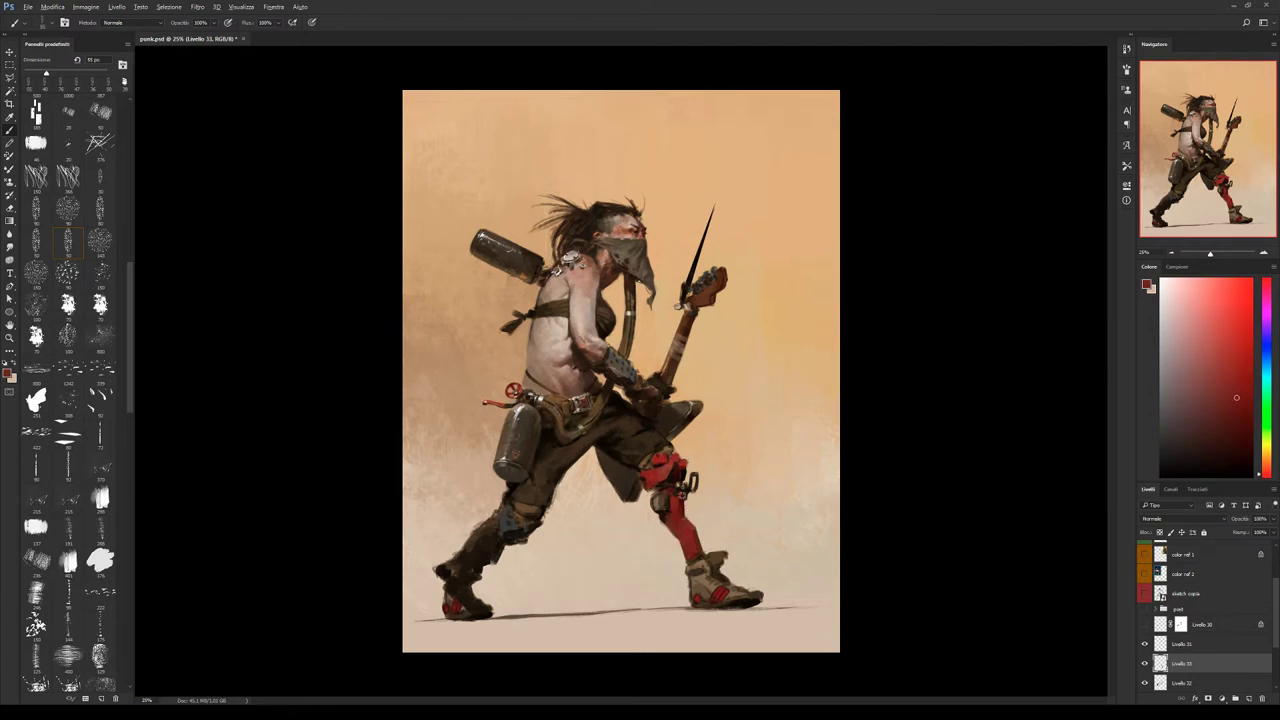
{"action": "left_click", "coordinate": [688, 520], "text": "alt"}
{"action": "left_click", "coordinate": [688, 528], "text": "alt"}
{"action": "left_click", "coordinate": [695, 532], "text": "alt"}
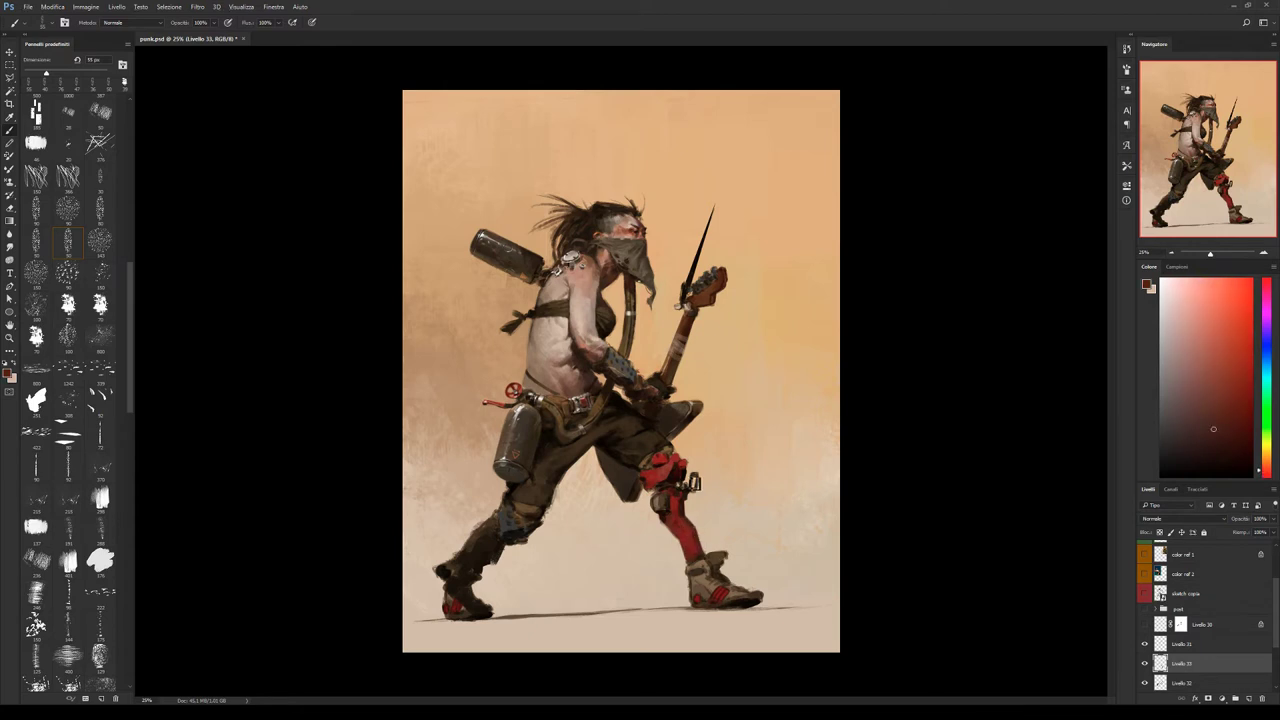
Shade the knee armour's hinge with a dark ring in near-black brown.
{"action": "left_click", "coordinate": [686, 508], "text": "alt"}
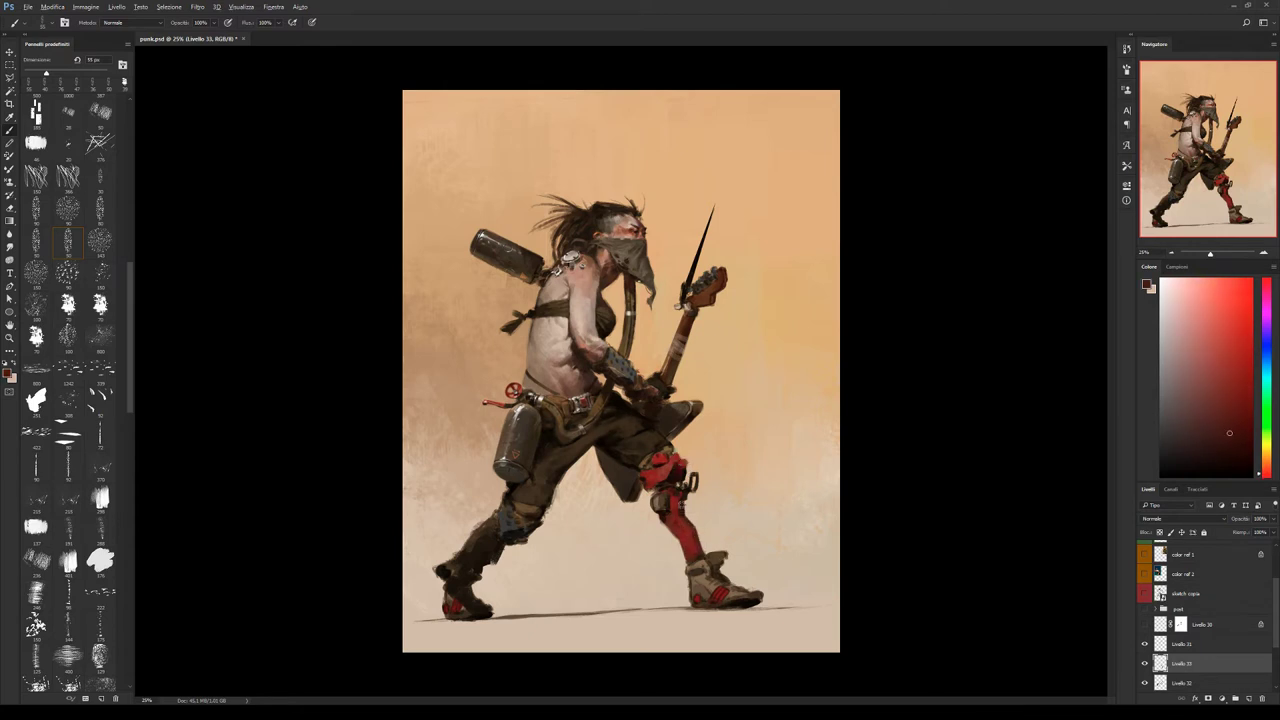
{"action": "left_click", "coordinate": [666, 506], "text": "alt"}
{"action": "left_click", "coordinate": [648, 500], "text": "alt"}
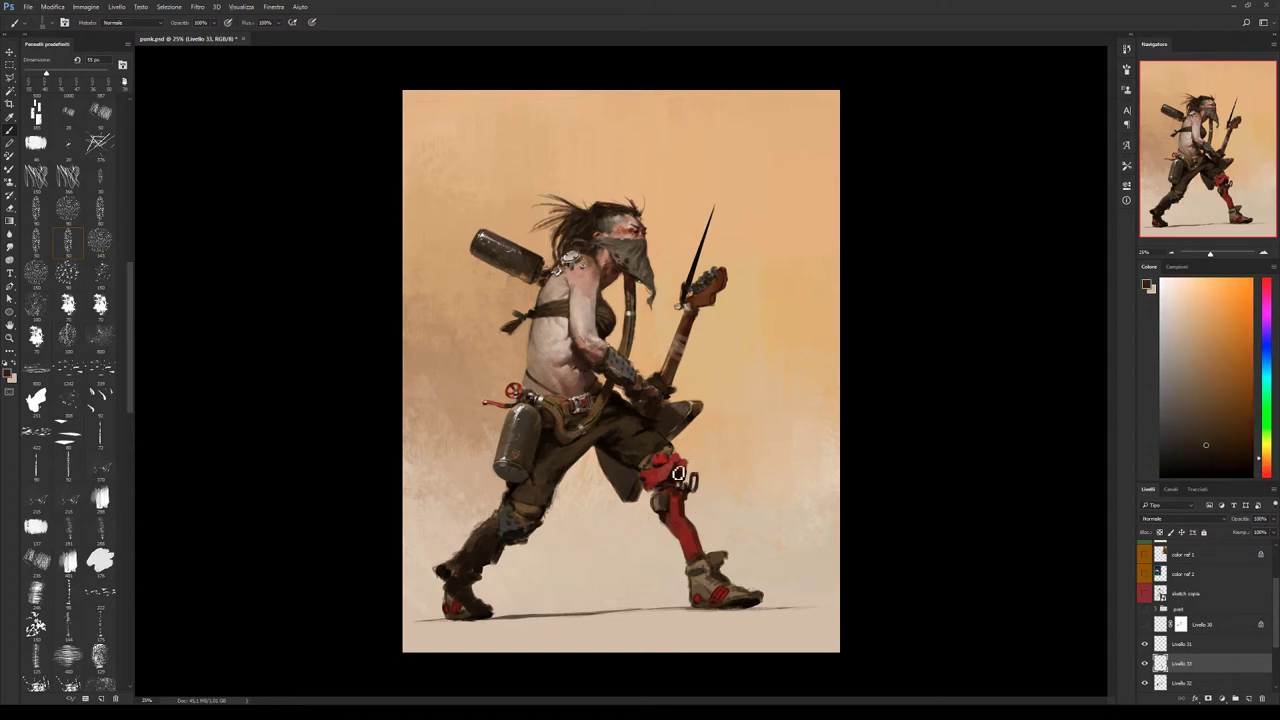
{"action": "left_click_drag", "start_coordinate": [670, 463], "coordinate": [666, 472]}
{"action": "left_click", "coordinate": [680, 477], "text": "alt"}
{"action": "left_click", "coordinate": [681, 477], "text": "alt"}
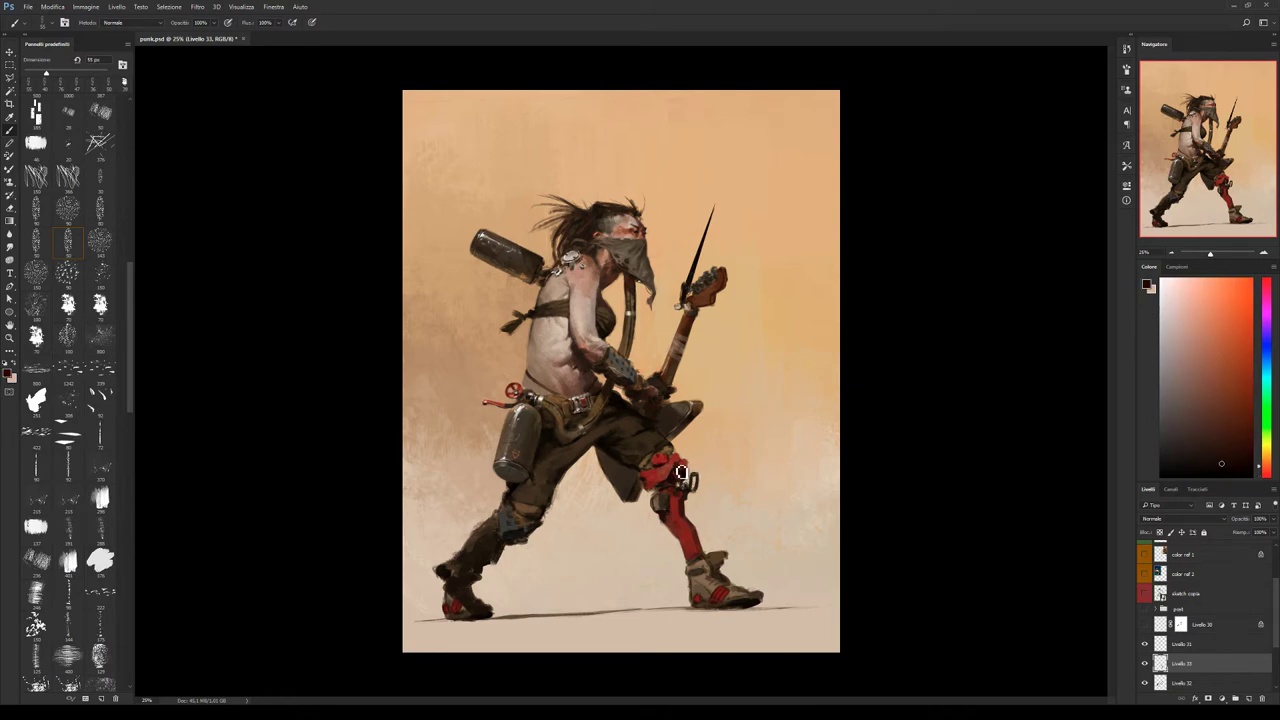
Paint the knee joint with red, dark red-brown shadows and peach highlights.
{"action": "left_click", "coordinate": [690, 477], "text": "alt"}
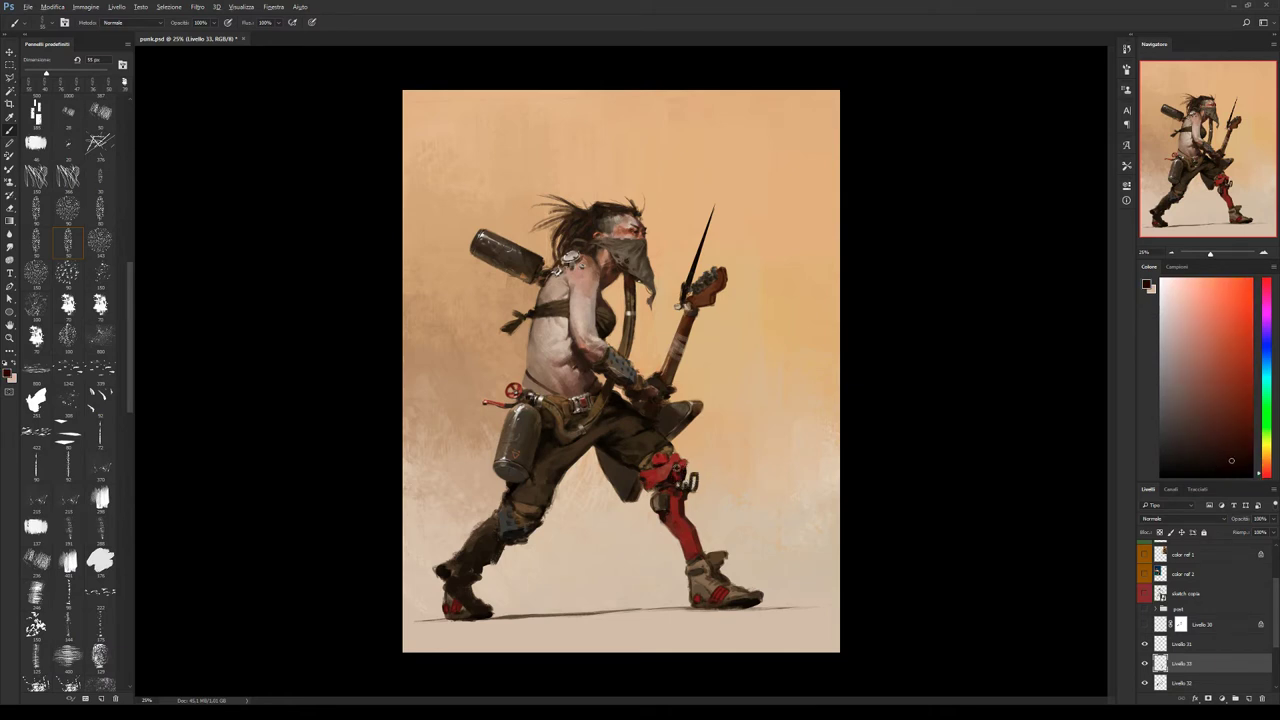
{"action": "left_click", "coordinate": [691, 480], "text": "alt"}
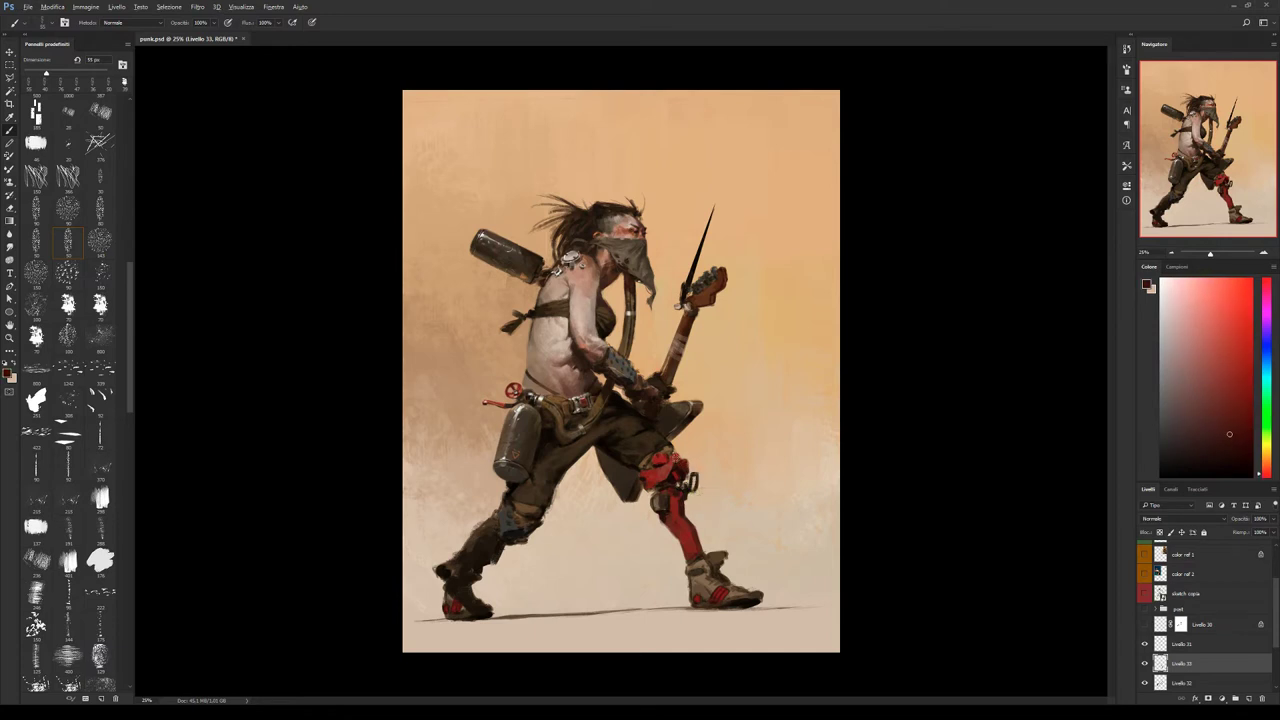
{"action": "left_click", "coordinate": [688, 477], "text": "alt"}
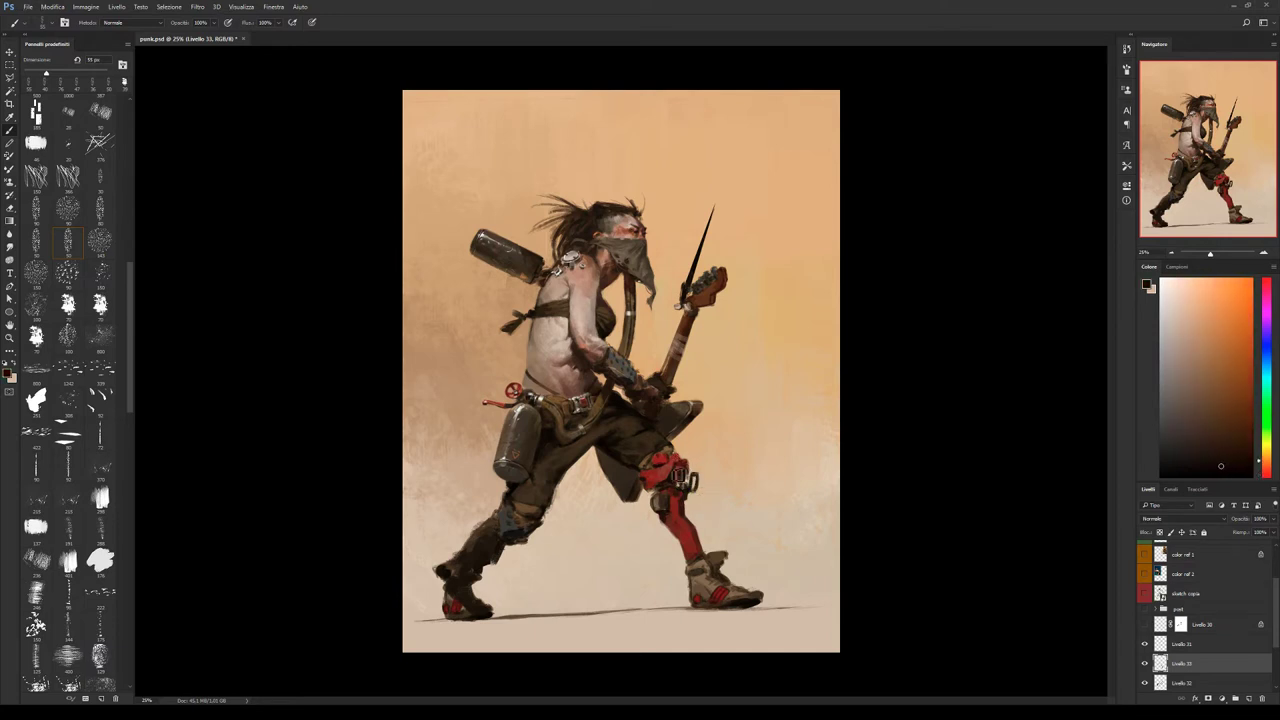
{"action": "left_click", "coordinate": [689, 480], "text": "alt"}
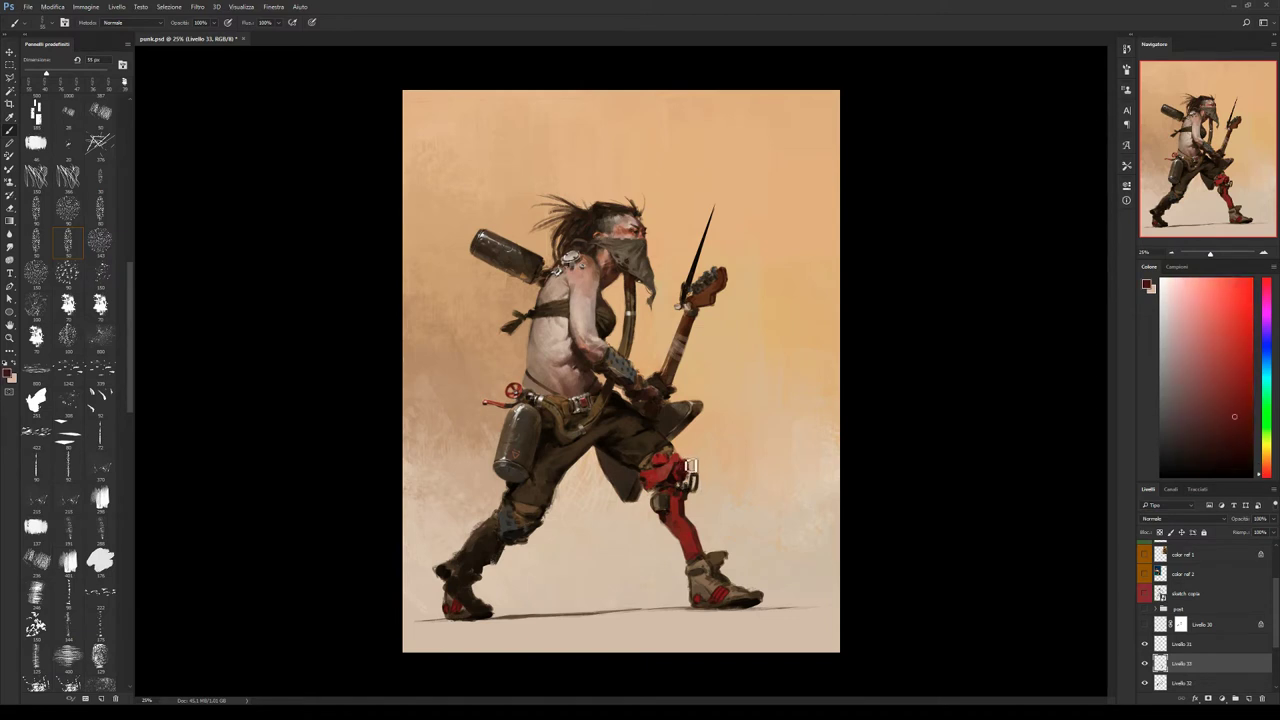
{"action": "left_click", "coordinate": [694, 467], "text": "alt"}
{"action": "left_click", "coordinate": [690, 484], "text": "alt"}
{"action": "left_click", "coordinate": [690, 483], "text": "alt"}
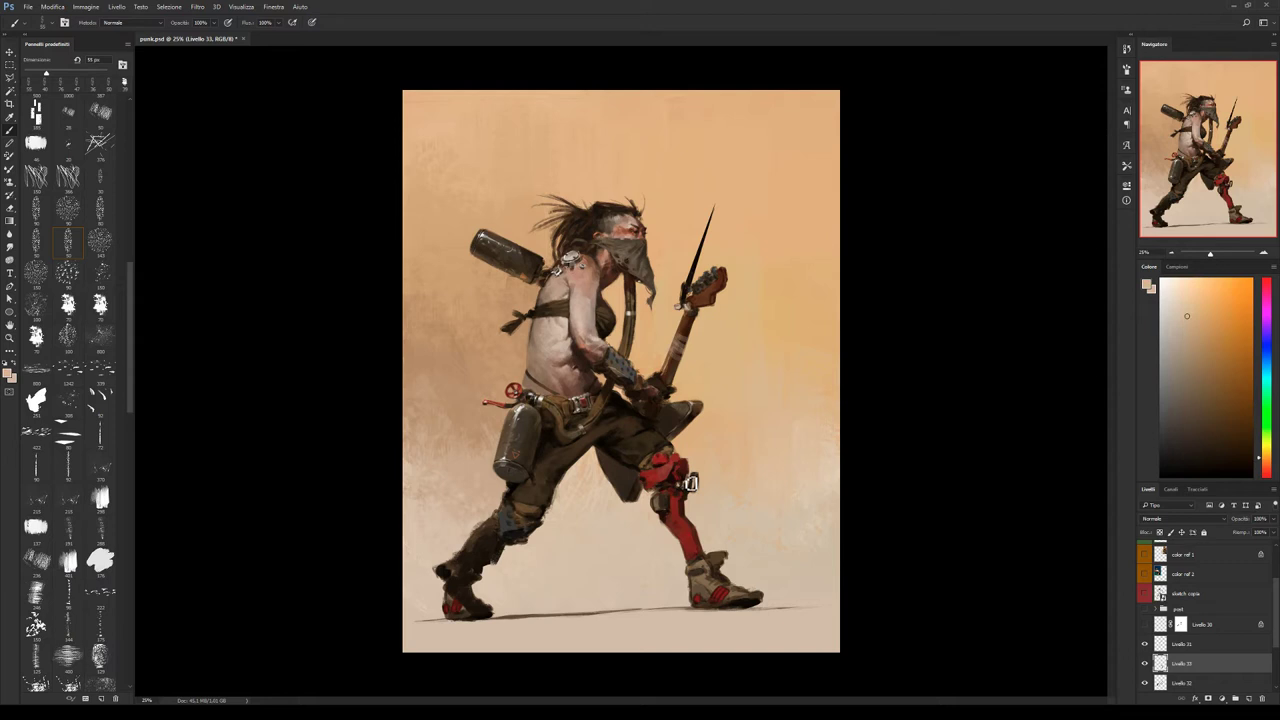
{"action": "left_click", "coordinate": [690, 484], "text": "alt"}
{"action": "left_click", "coordinate": [688, 484], "text": "alt"}
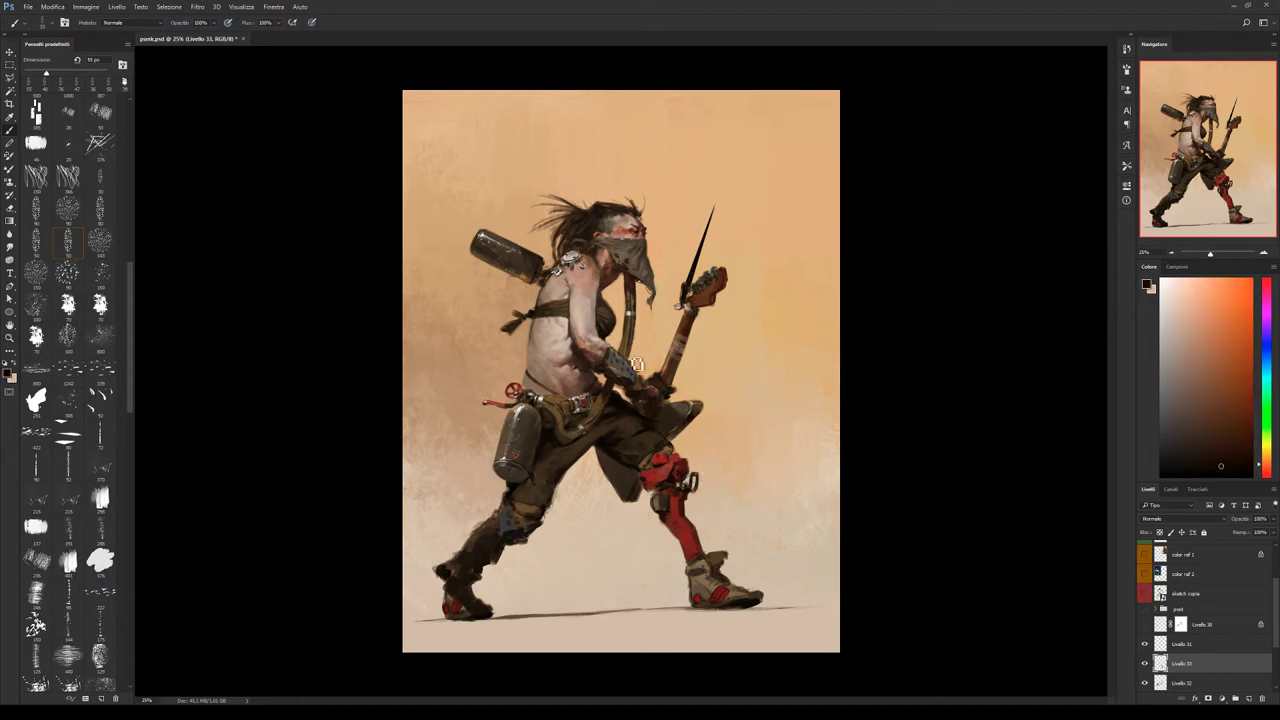
Refine the area between the legs with light peach and the knee brace's dark tones.
{"action": "left_click", "coordinate": [645, 490], "text": "alt"}
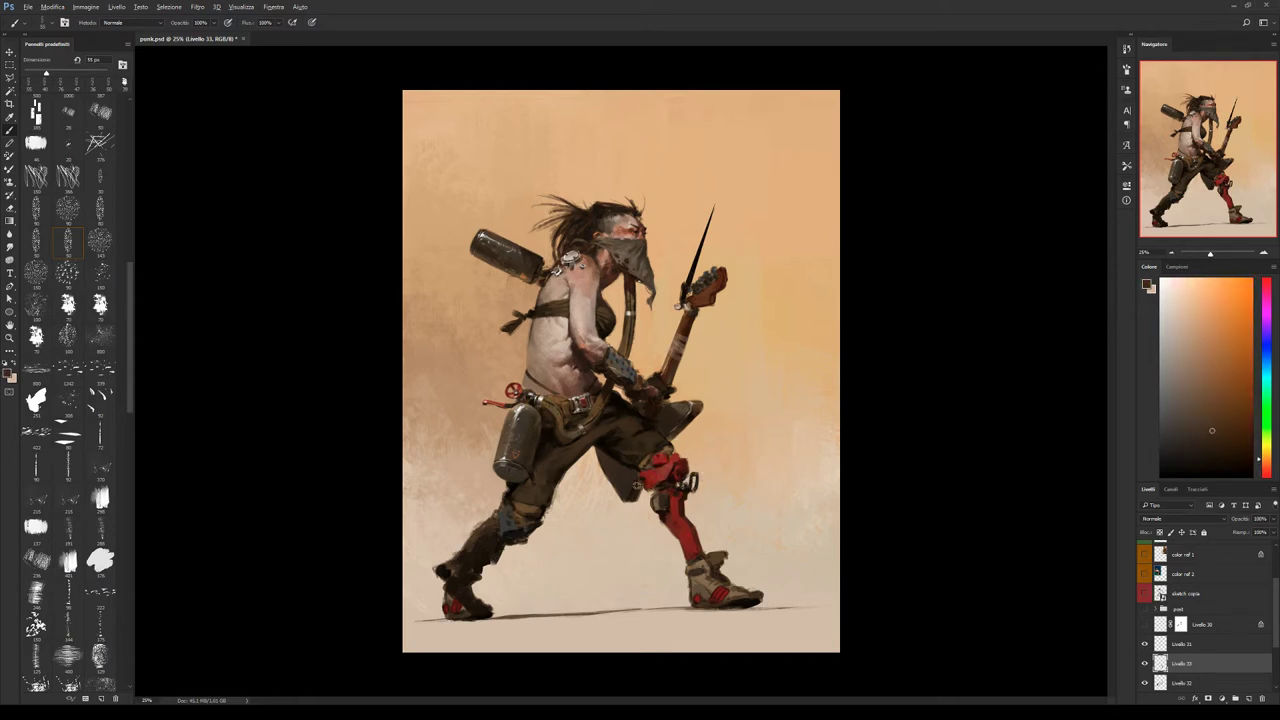
{"action": "left_click", "coordinate": [640, 504], "text": "alt"}
{"action": "left_click", "coordinate": [632, 510], "text": "alt"}
{"action": "left_click", "coordinate": [630, 508], "text": "alt"}
{"action": "left_click", "coordinate": [656, 508], "text": "alt"}
{"action": "left_click", "coordinate": [659, 511], "text": "alt"}
Shade the knee and shin with lighter, darker and brighter reds, then save.
{"action": "left_click", "coordinate": [667, 493], "text": "alt"}
{"action": "left_click", "coordinate": [667, 494], "text": "alt"}
{"action": "left_click", "coordinate": [667, 495], "text": "alt"}
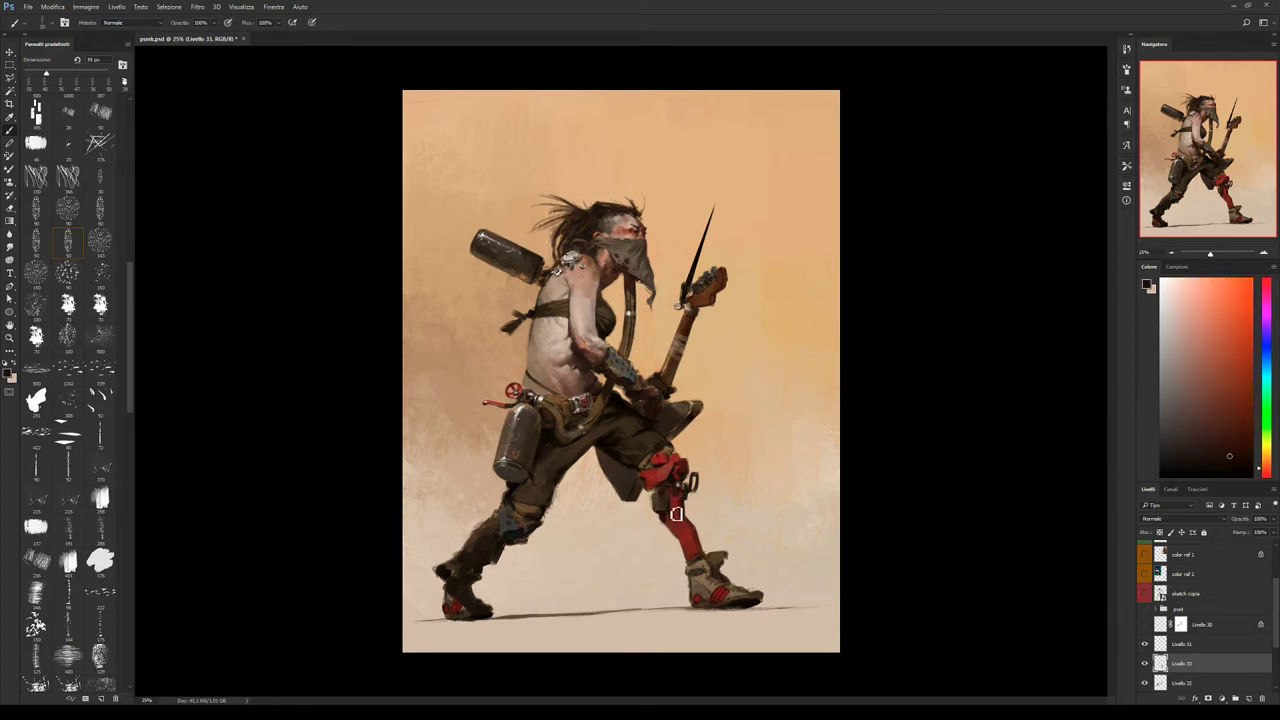
{"action": "left_click", "coordinate": [671, 517], "text": "alt"}
{"action": "left_click", "coordinate": [670, 519], "text": "alt"}
{"action": "left_click", "coordinate": [684, 541], "text": "alt"}
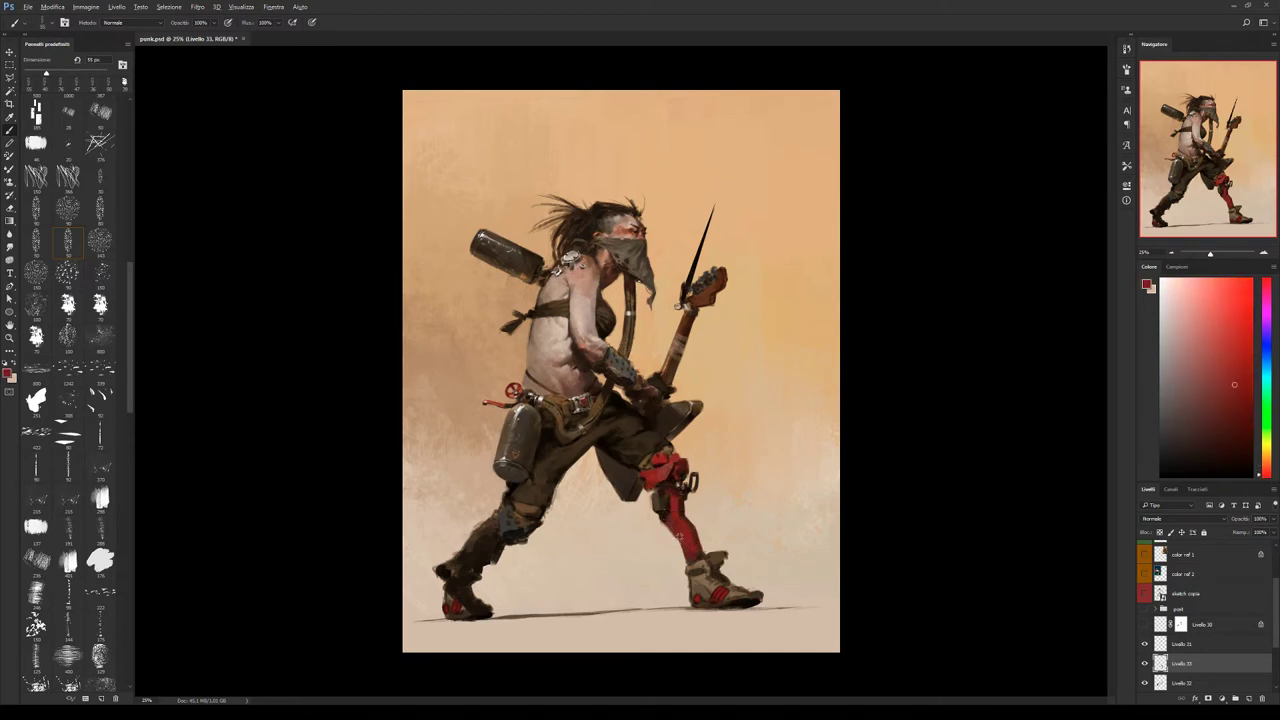
{"action": "key", "text": "ctrl+s"}
Round out the knee brace joint with mid, dark and varied reds.
{"action": "left_click", "coordinate": [682, 525], "text": "alt"}
{"action": "left_click", "coordinate": [675, 484], "text": "alt"}
{"action": "left_click", "coordinate": [680, 502], "text": "alt"}
{"action": "left_click", "coordinate": [681, 496], "text": "alt"}
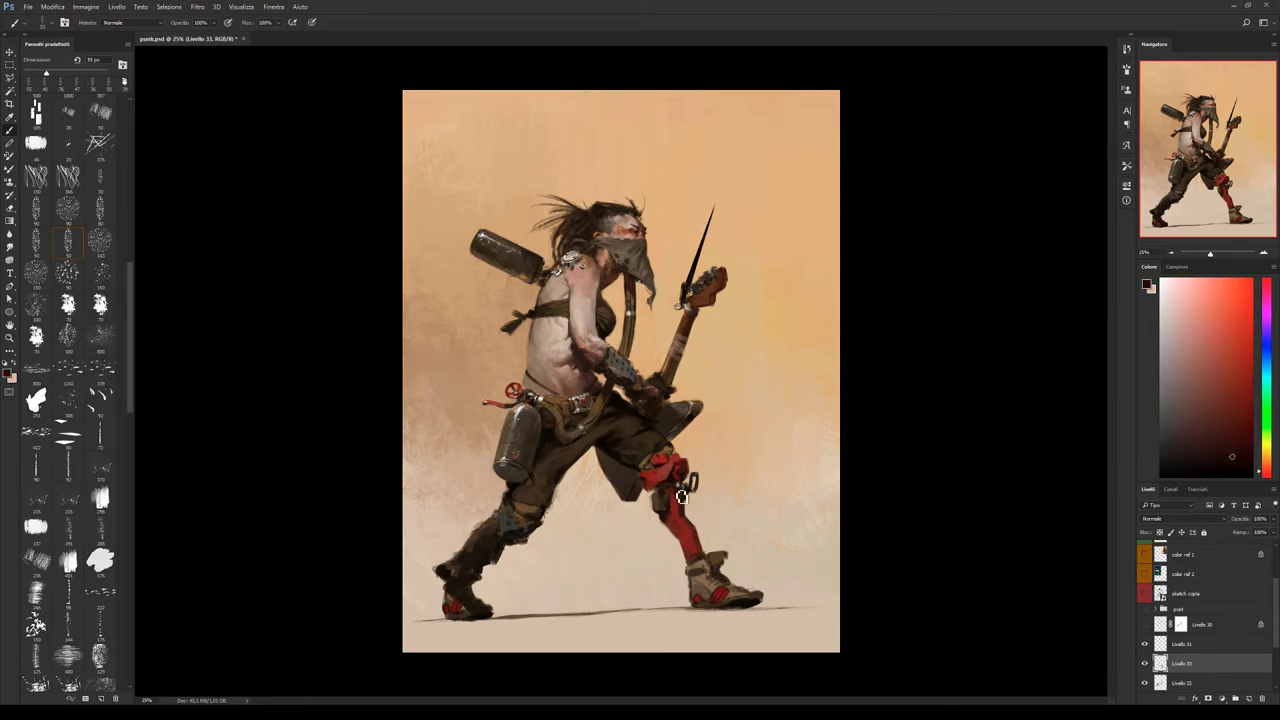
{"action": "left_click", "coordinate": [673, 490], "text": "alt"}
{"action": "left_click", "coordinate": [660, 463], "text": "alt"}
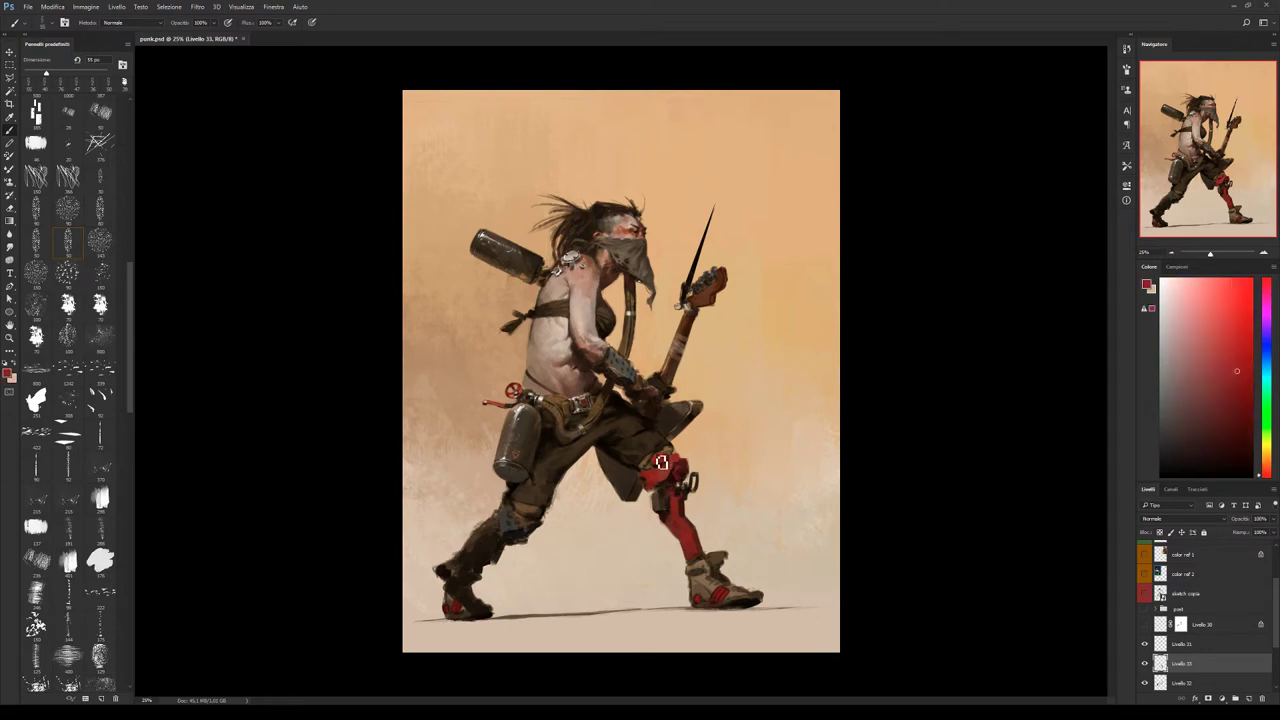
{"action": "left_click", "coordinate": [671, 479], "text": "alt"}
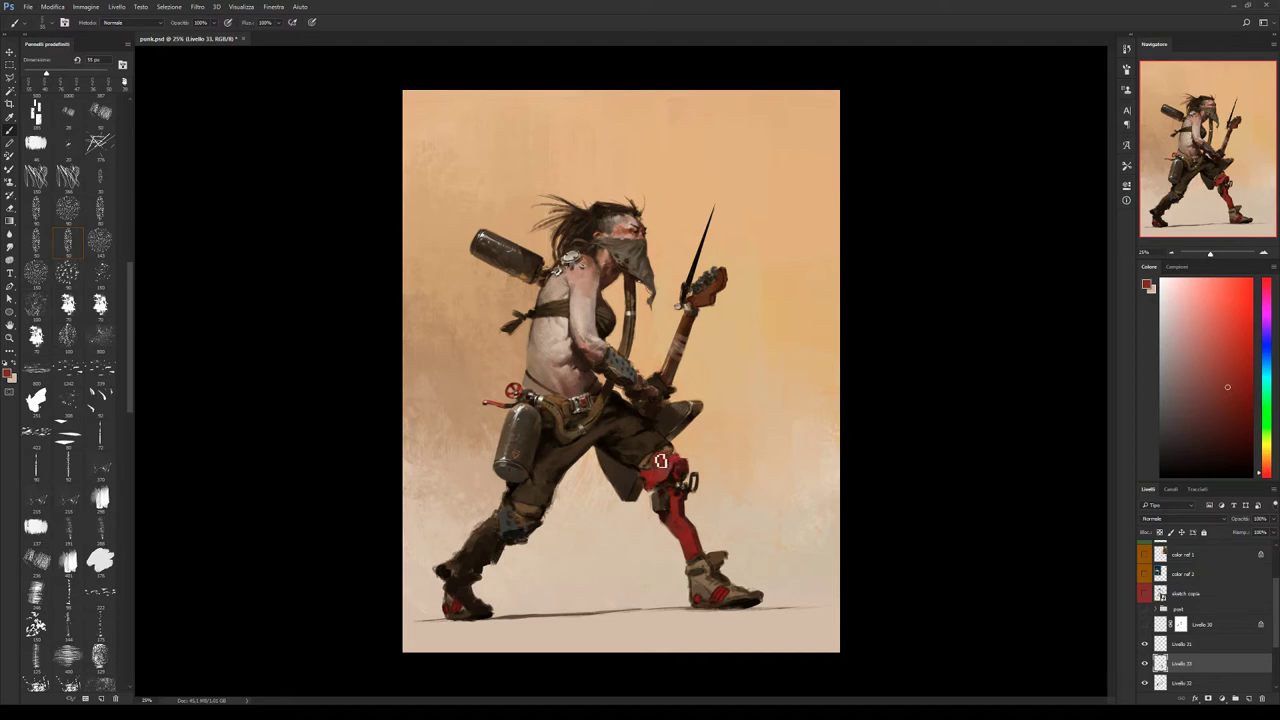
{"action": "left_click", "coordinate": [667, 469], "text": "alt"}
With a smaller brush, paint light pink highlights and red tones along the knee brace hinge.
{"action": "key", "text": "["}
{"action": "left_click", "coordinate": [676, 460], "text": "alt"}
{"action": "left_click", "coordinate": [666, 467], "text": "alt"}
{"action": "left_click", "coordinate": [660, 458], "text": "alt"}
{"action": "left_click", "coordinate": [1172, 302]}
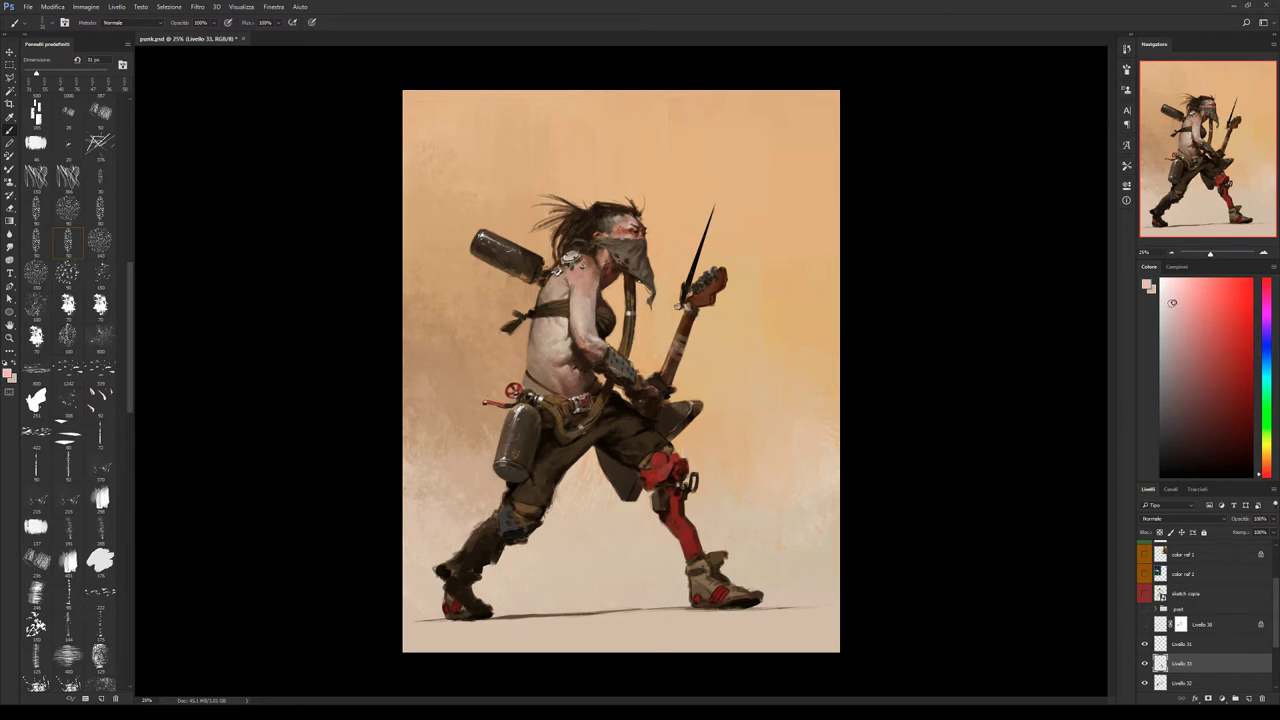
{"action": "left_click", "coordinate": [664, 465], "text": "alt"}
{"action": "left_click", "coordinate": [672, 464], "text": "alt"}
{"action": "left_click", "coordinate": [666, 459], "text": "alt"}
Deepen the knee's accents with darker reds and dark browns, shrinking the brush, then choosing the 70 px preset.
{"action": "left_click", "coordinate": [673, 467], "text": "alt"}
{"action": "left_click", "coordinate": [663, 466], "text": "alt"}
{"action": "left_click", "coordinate": [638, 467], "text": "alt"}
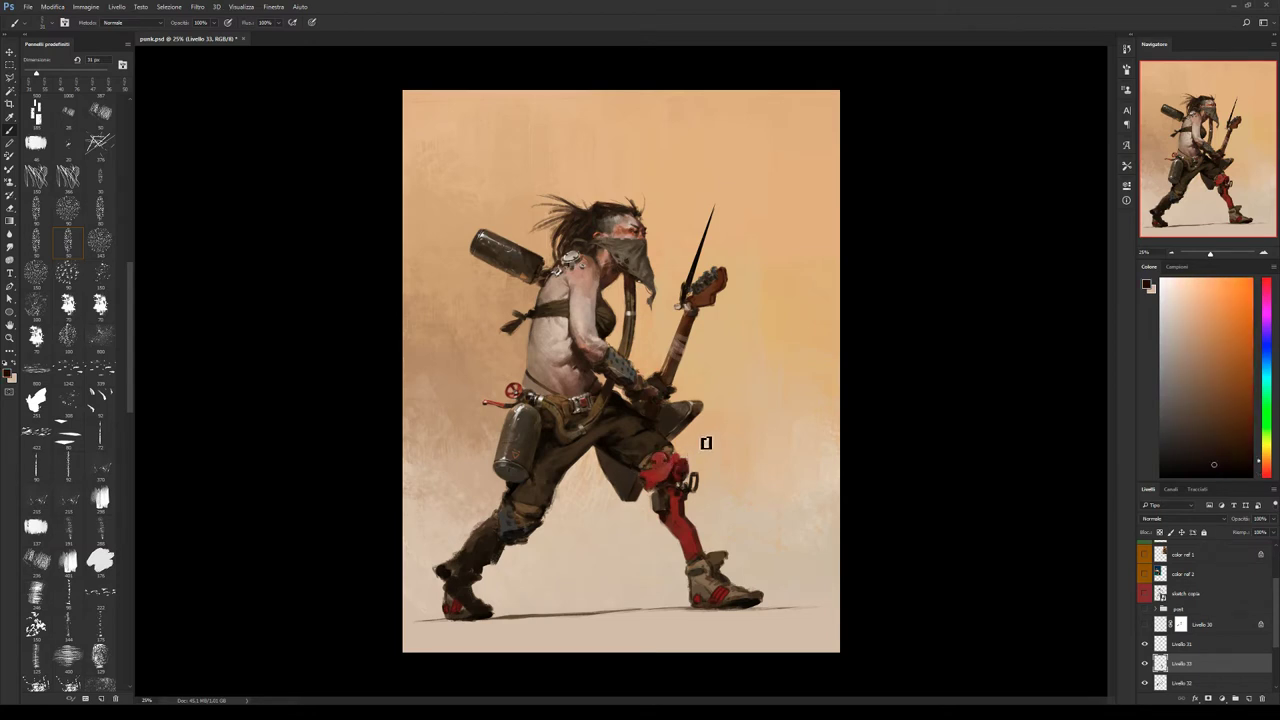
{"action": "key", "text": "bracketleft"}
{"action": "left_click", "coordinate": [659, 463], "text": "alt"}
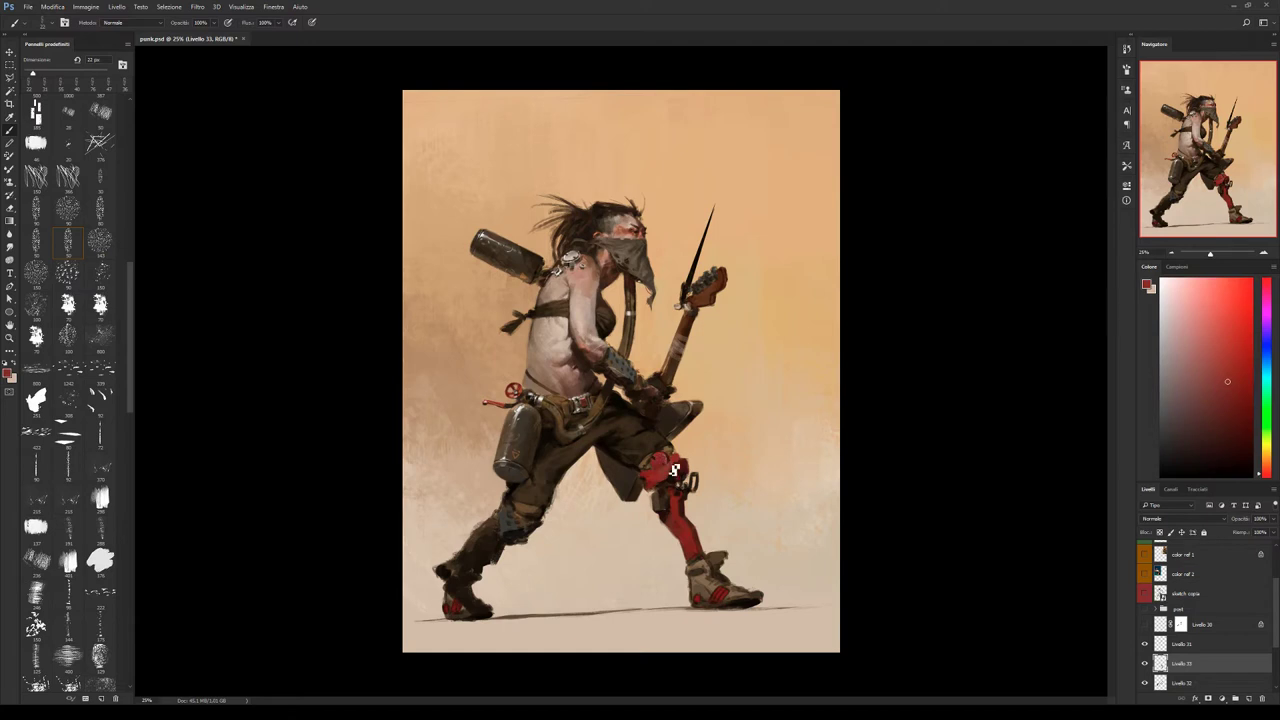
{"action": "left_click", "coordinate": [663, 465], "text": "alt"}
{"action": "left_click", "coordinate": [100, 305]}
{"action": "left_click", "coordinate": [663, 463], "text": "alt"}
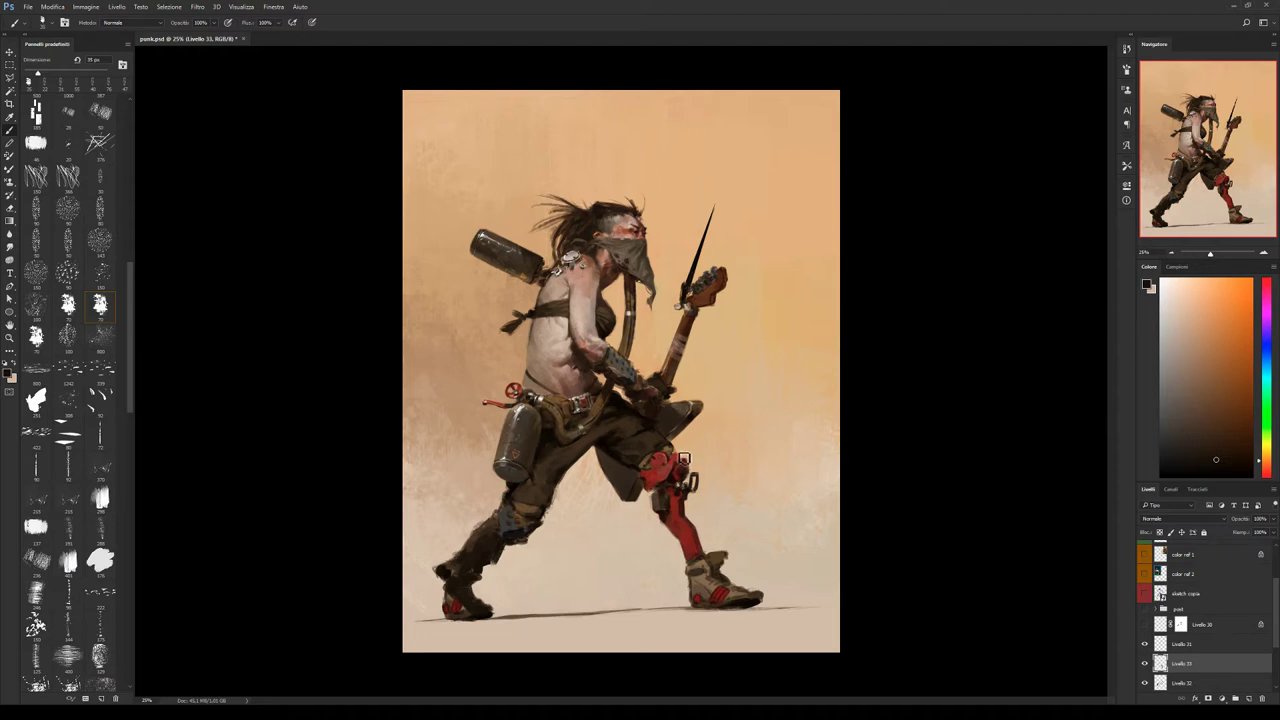
Paint red, light peach and dark brown tones across the knee armour.
{"action": "left_click", "coordinate": [684, 465], "text": "alt"}
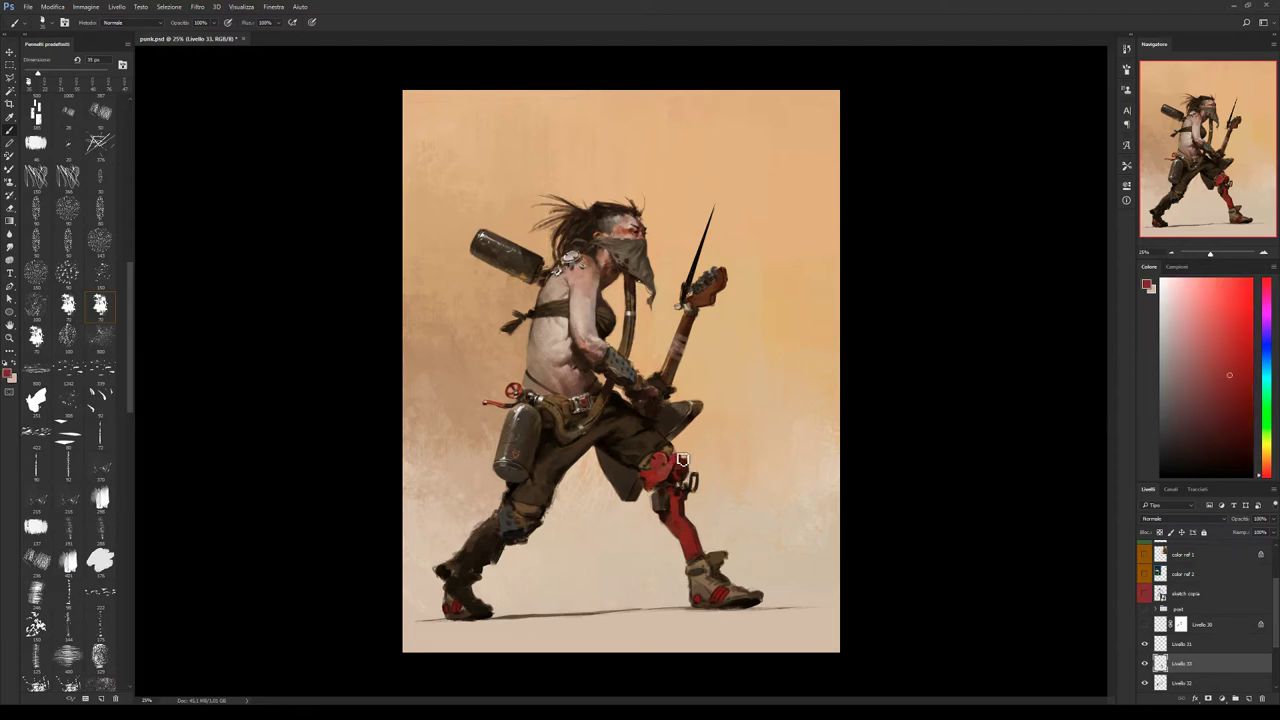
{"action": "left_click", "coordinate": [688, 449], "text": "alt"}
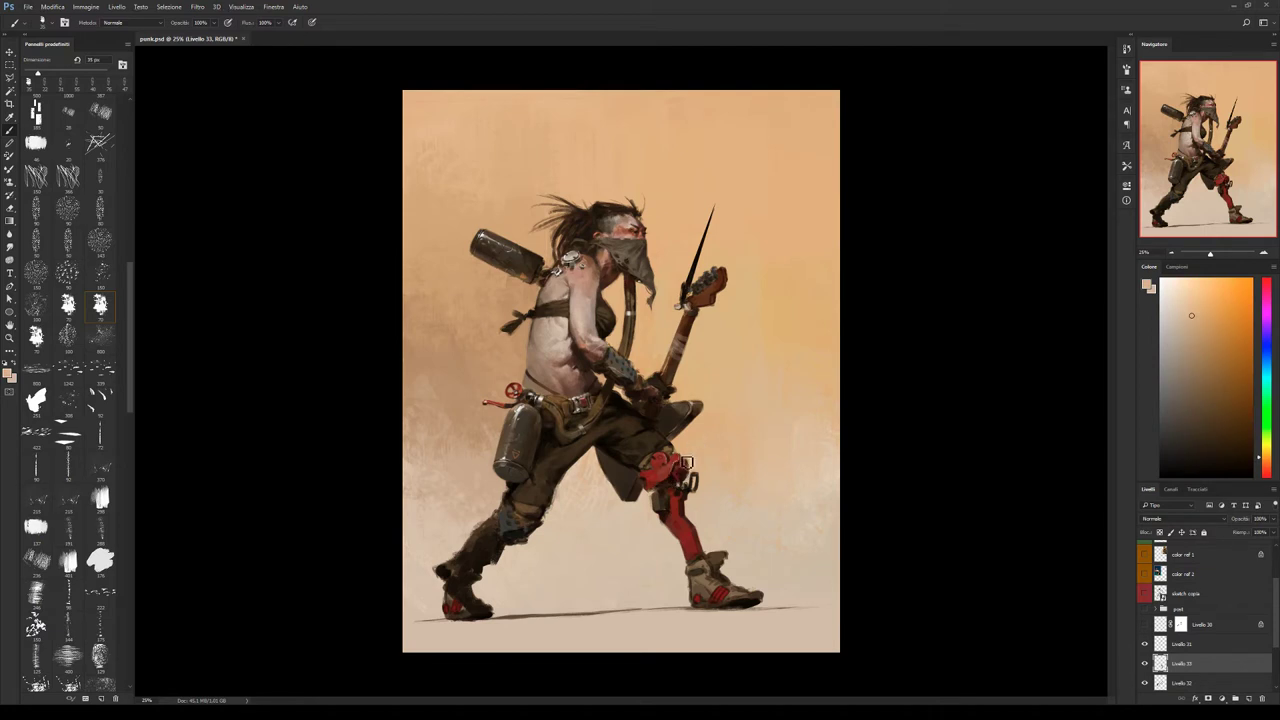
{"action": "left_click", "coordinate": [684, 465], "text": "alt"}
{"action": "left_click", "coordinate": [681, 461], "text": "alt"}
{"action": "left_click", "coordinate": [683, 475], "text": "alt"}
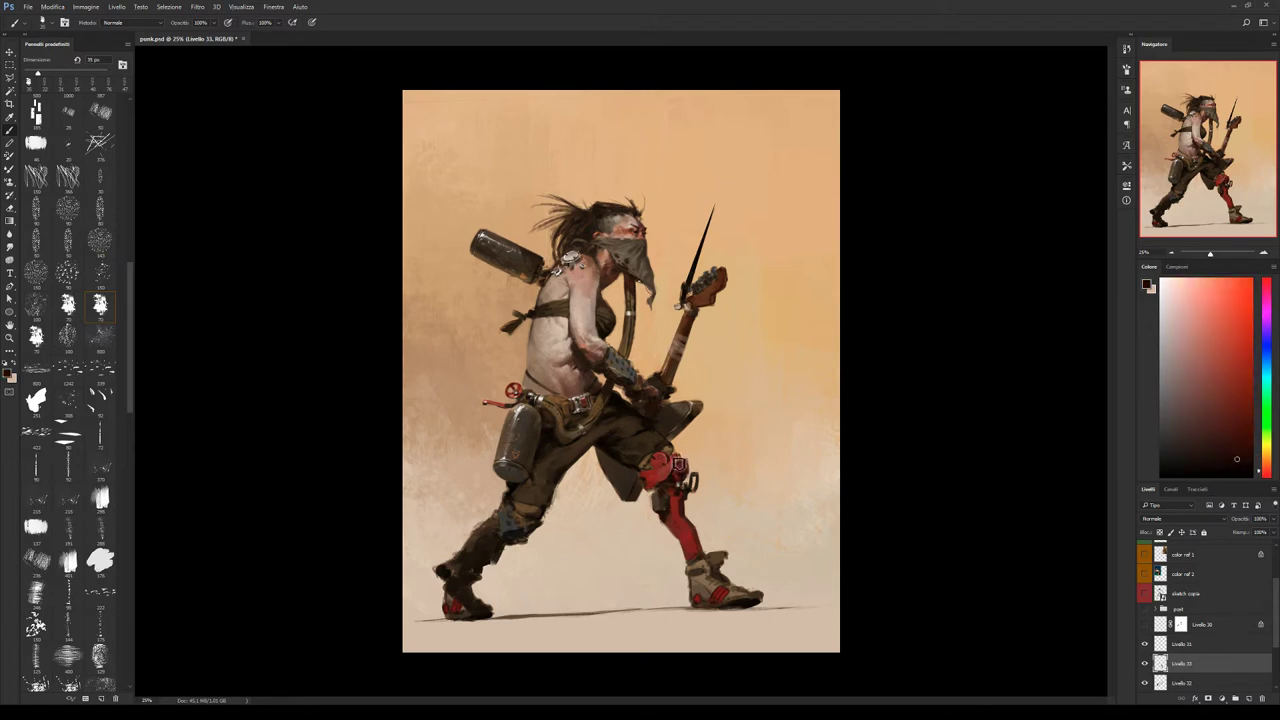
{"action": "left_click", "coordinate": [683, 457], "text": "alt"}
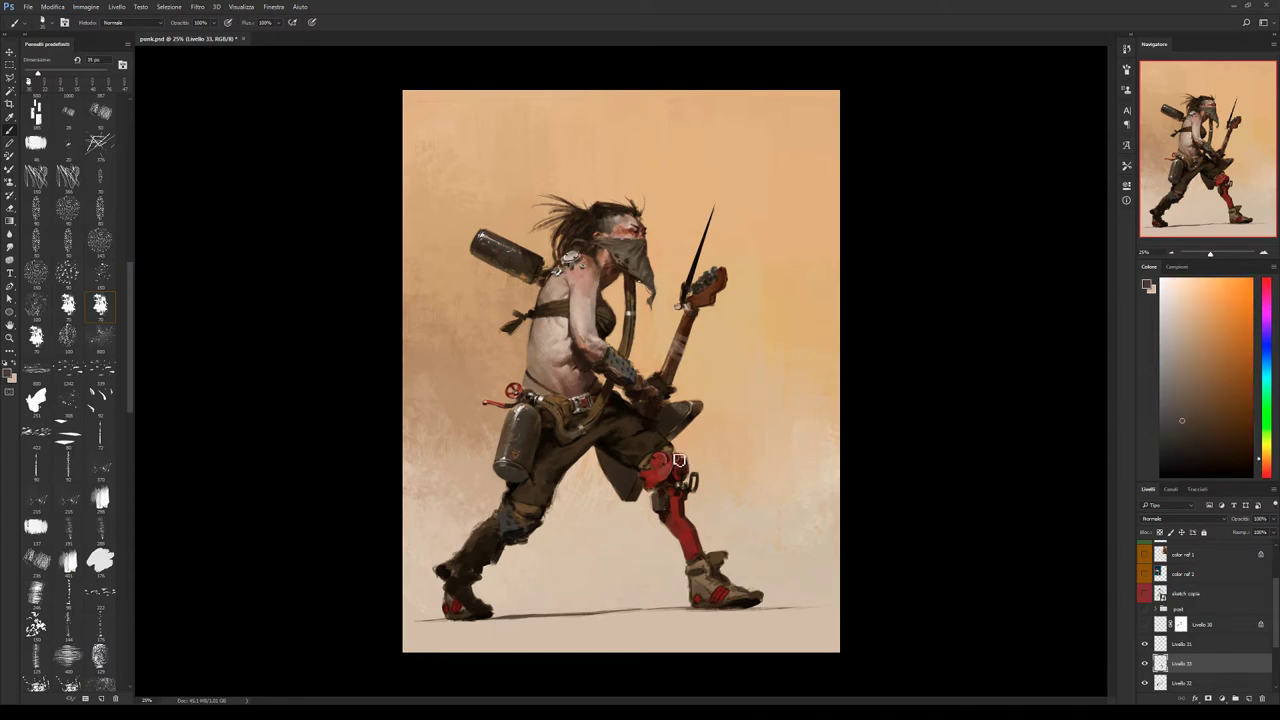
Add pale beige and near-white highlights to the knee, then flip the canvas horizontally with Ctrl+Shift+H.
{"action": "left_click", "coordinate": [523, 413], "text": "alt"}
{"action": "left_click", "coordinate": [680, 460], "text": "alt"}
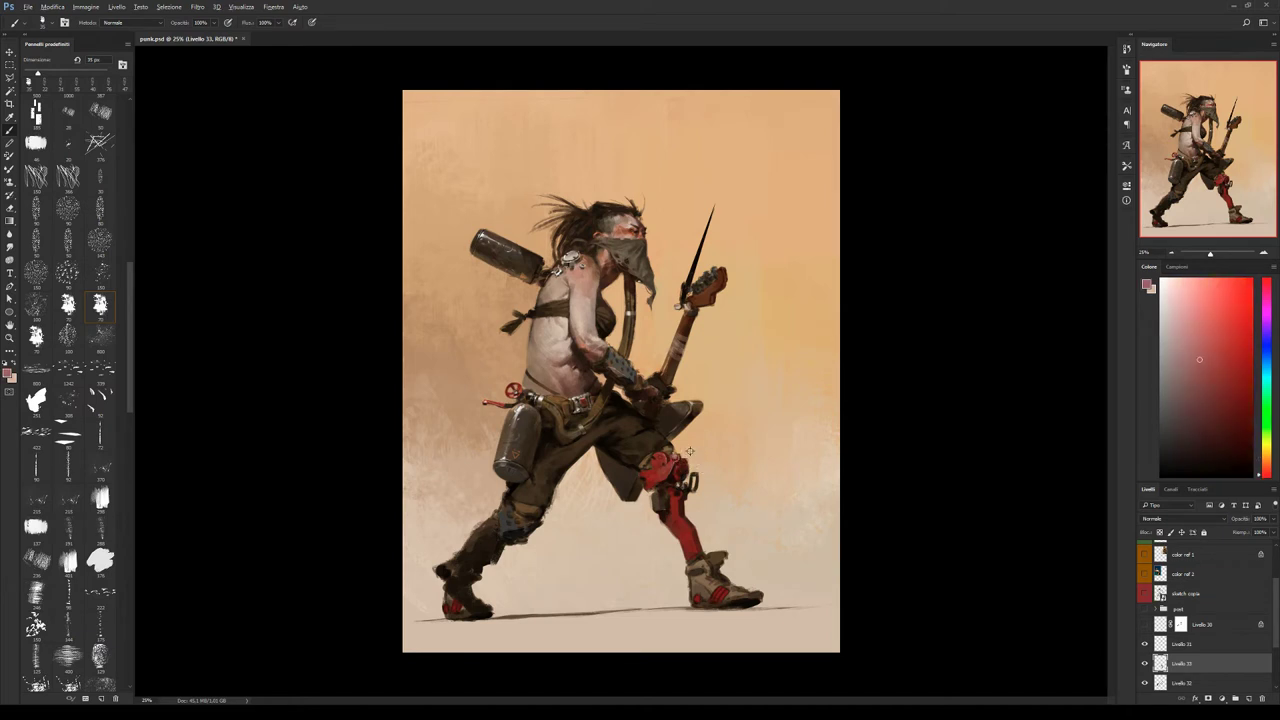
{"action": "left_click", "coordinate": [689, 452], "text": "alt"}
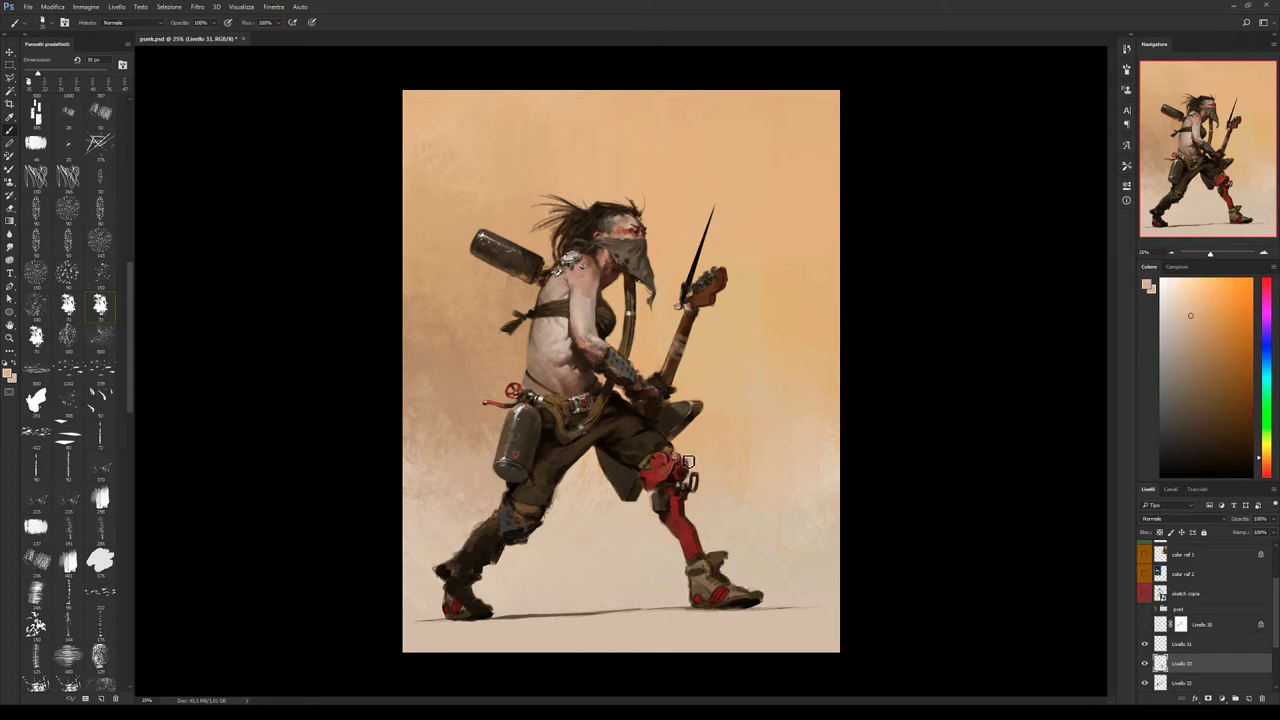
{"action": "left_click", "coordinate": [679, 465], "text": "alt"}
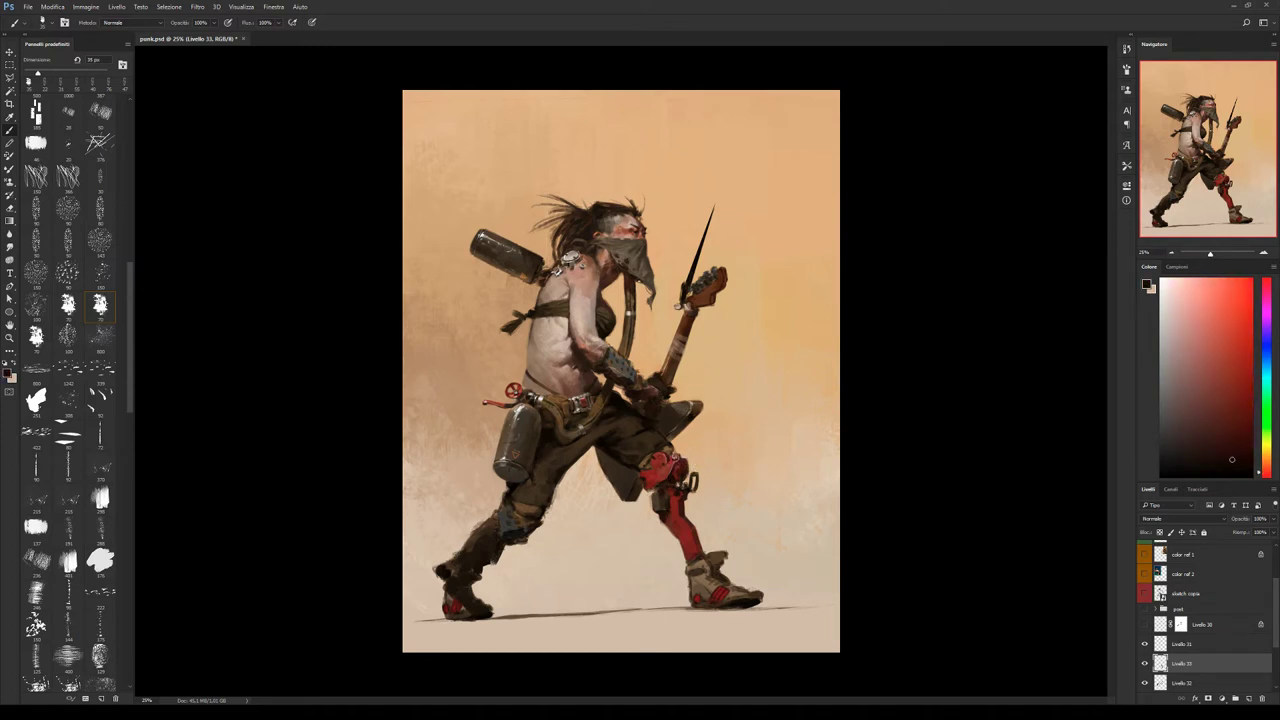
{"action": "left_click", "coordinate": [1164, 287]}
{"action": "left_click", "coordinate": [671, 485], "text": "alt"}
{"action": "key", "text": "ctrl+shift+h"}
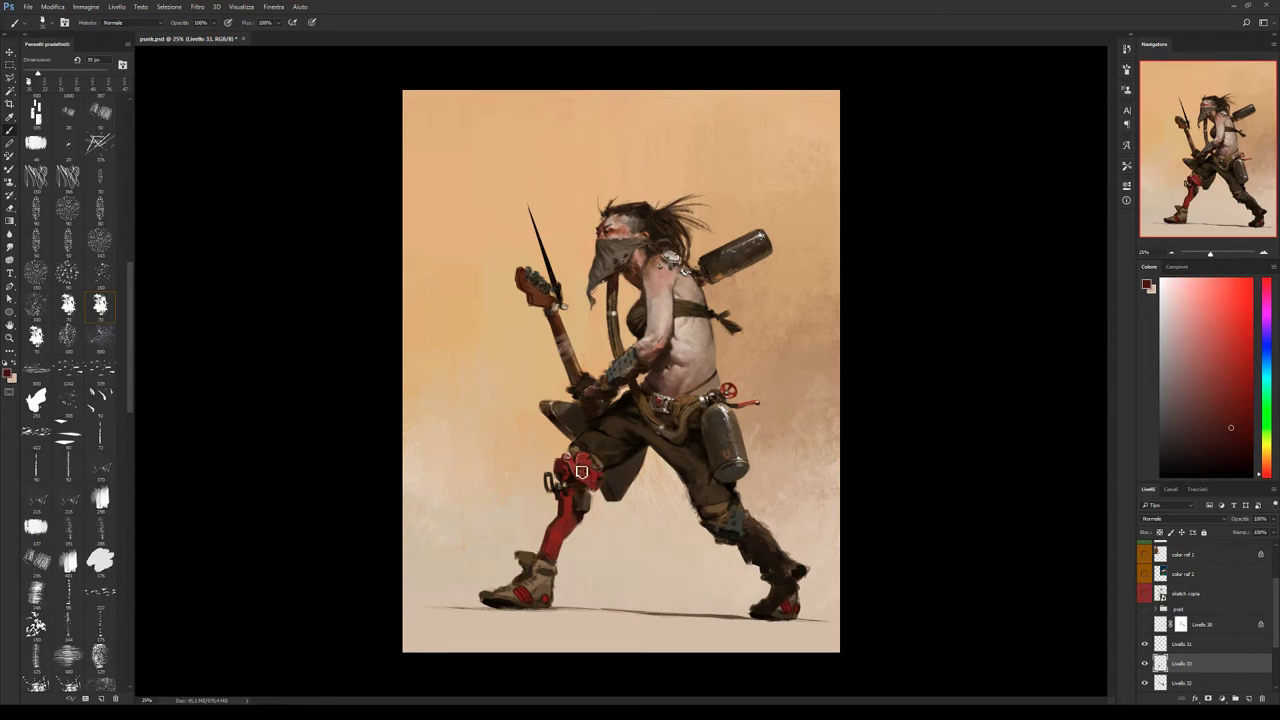
Build up the knee cap with darker and brighter reds sampled from the painting.
{"action": "left_click", "coordinate": [583, 475], "text": "alt"}
{"action": "left_click", "coordinate": [596, 494], "text": "alt"}
{"action": "left_click", "coordinate": [1202, 362]}
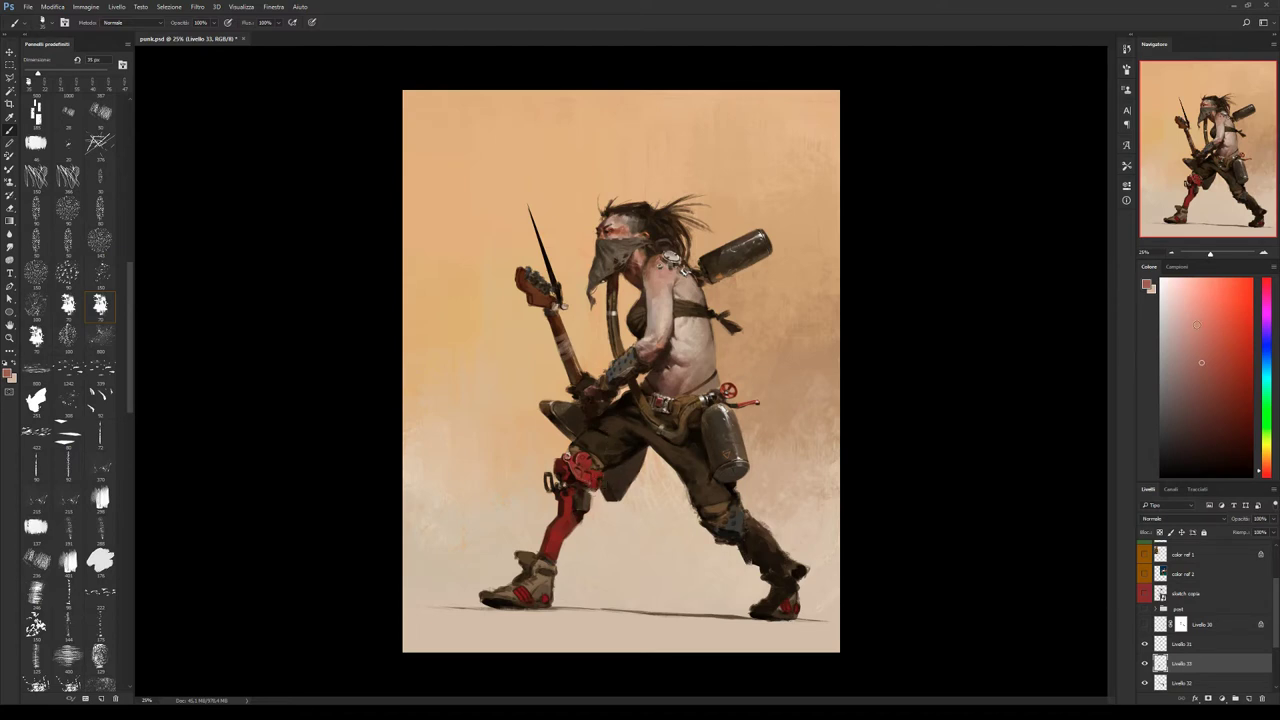
{"action": "left_click", "coordinate": [1175, 352]}
{"action": "left_click", "coordinate": [594, 487], "text": "alt"}
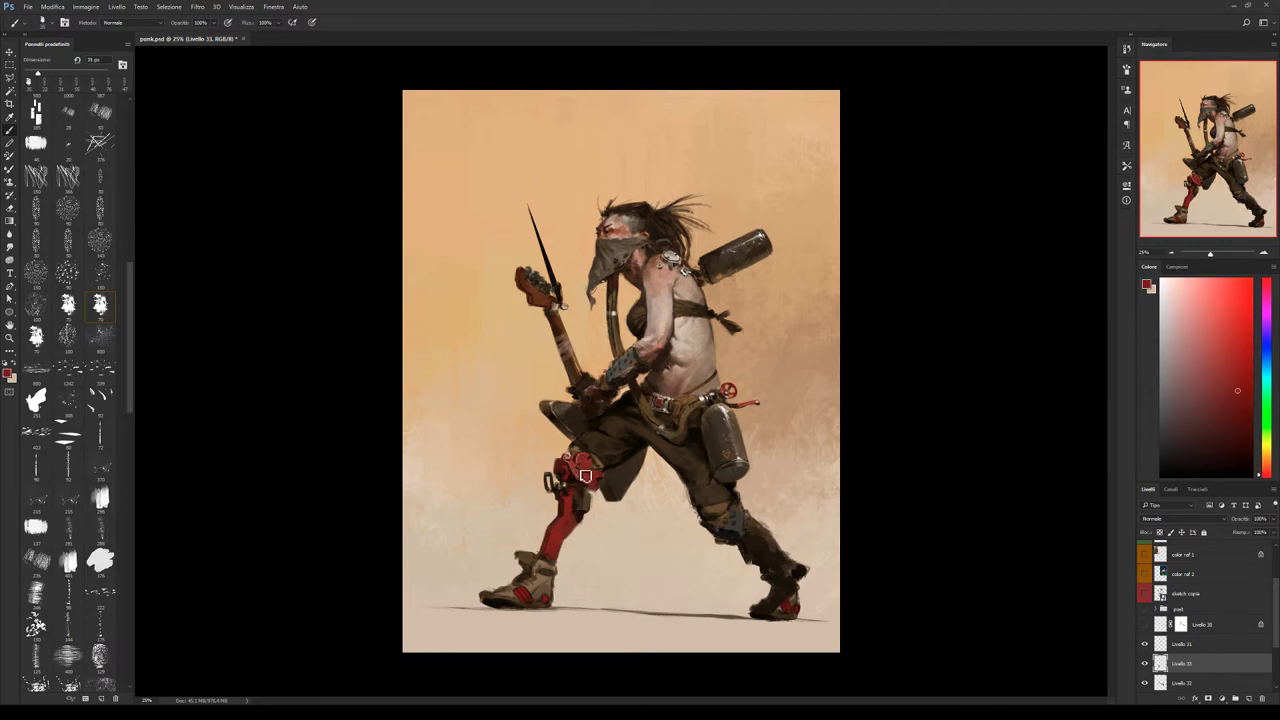
{"action": "left_click", "coordinate": [598, 492], "text": "alt"}
Paint knee-armour red with the 30 px textured brush, then dark trouser browns with a broader brush.
{"action": "left_click", "coordinate": [72, 242]}
{"action": "left_click", "coordinate": [613, 462], "text": "alt"}
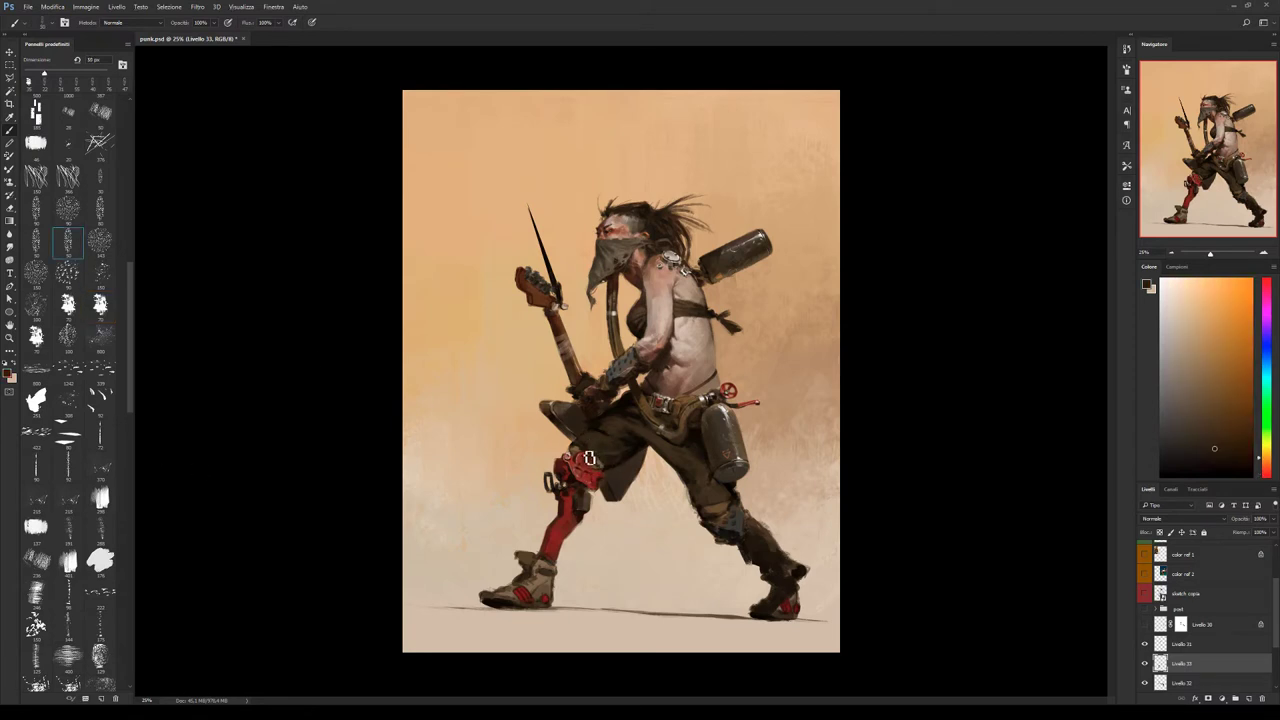
{"action": "left_click", "coordinate": [613, 462], "text": "alt"}
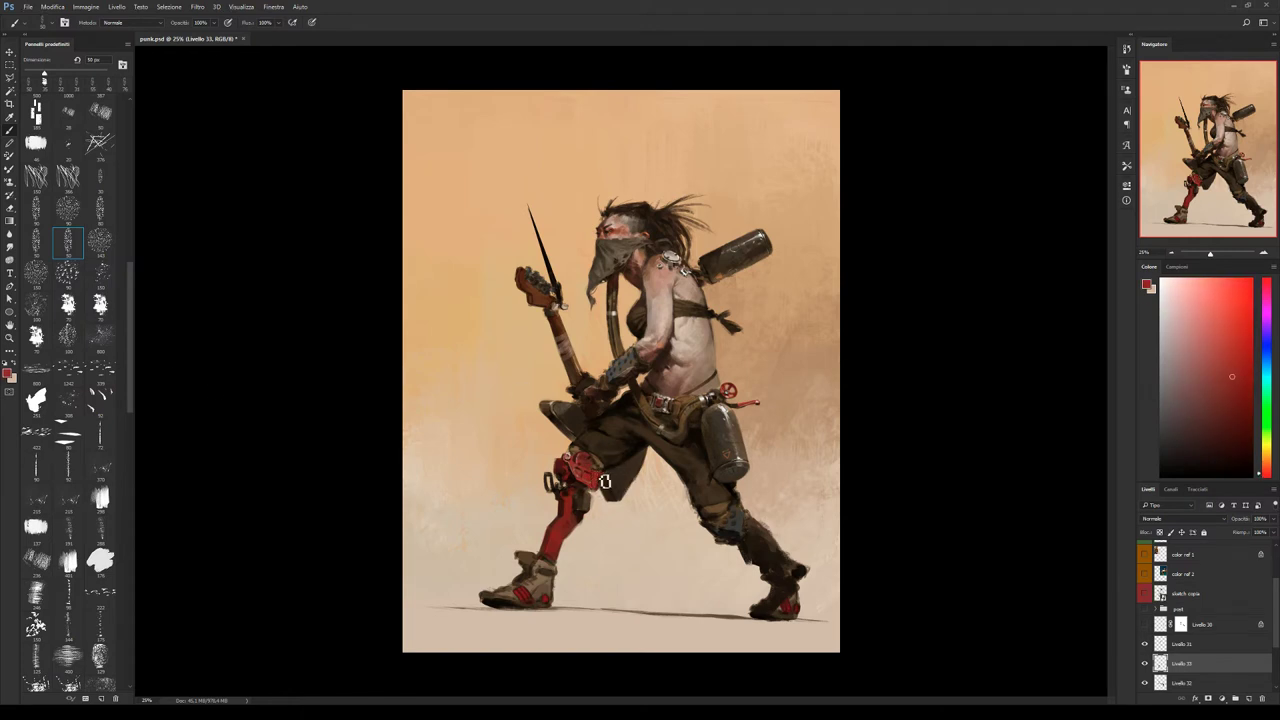
{"action": "left_click", "coordinate": [100, 305]}
{"action": "left_click", "coordinate": [703, 480], "text": "alt"}
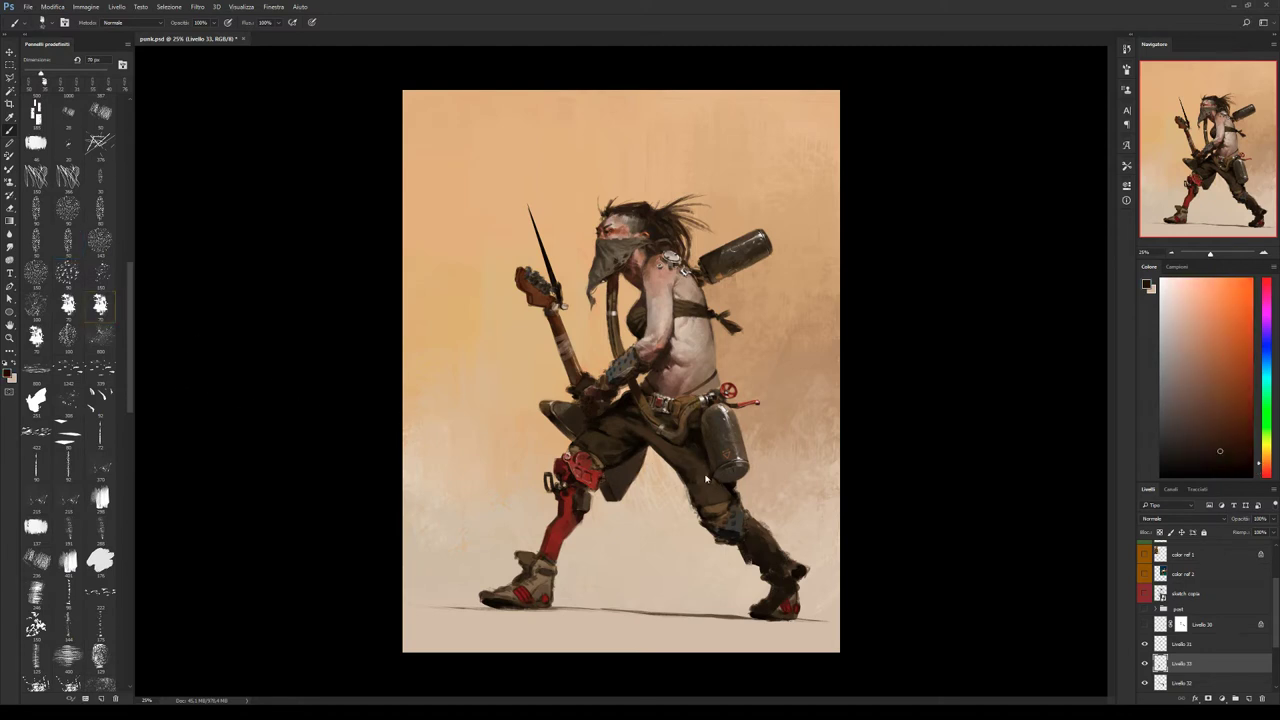
{"action": "left_click", "coordinate": [606, 484], "text": "alt"}
Alternate light peach and dark brown strokes on the knee brace to rim the hinge.
{"action": "left_click", "coordinate": [569, 458], "text": "alt"}
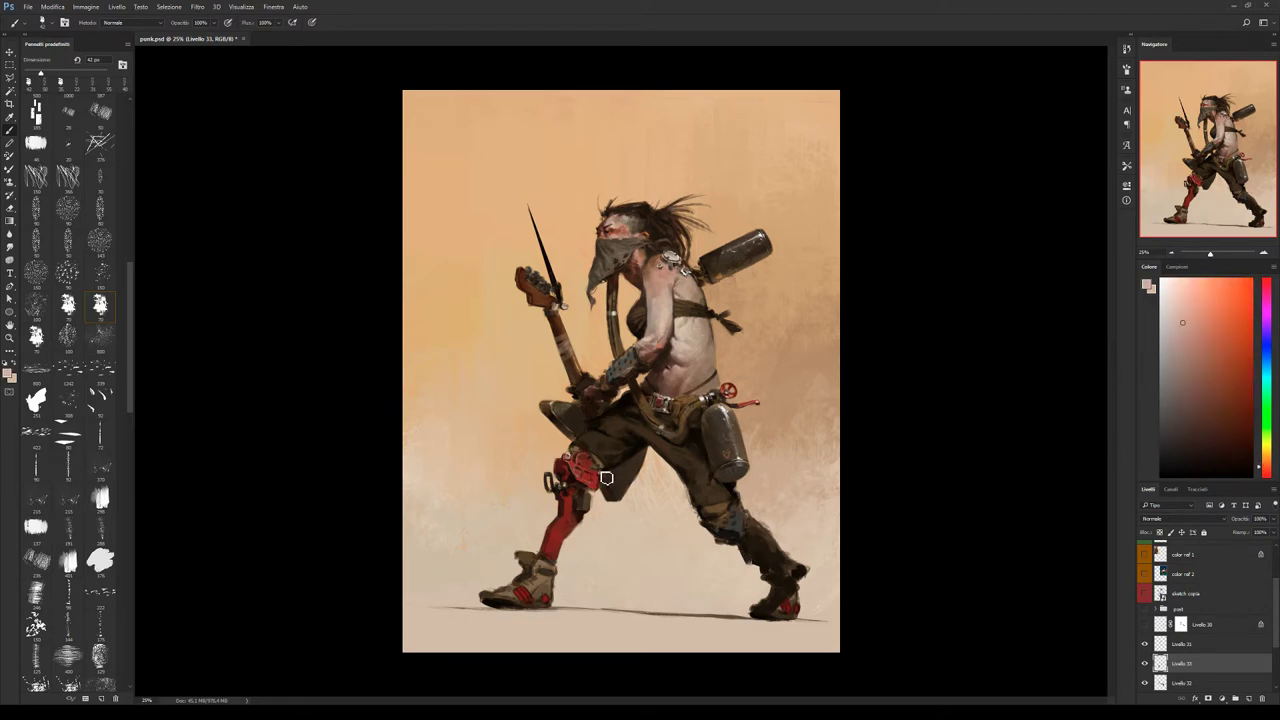
{"action": "left_click", "coordinate": [600, 490], "text": "alt"}
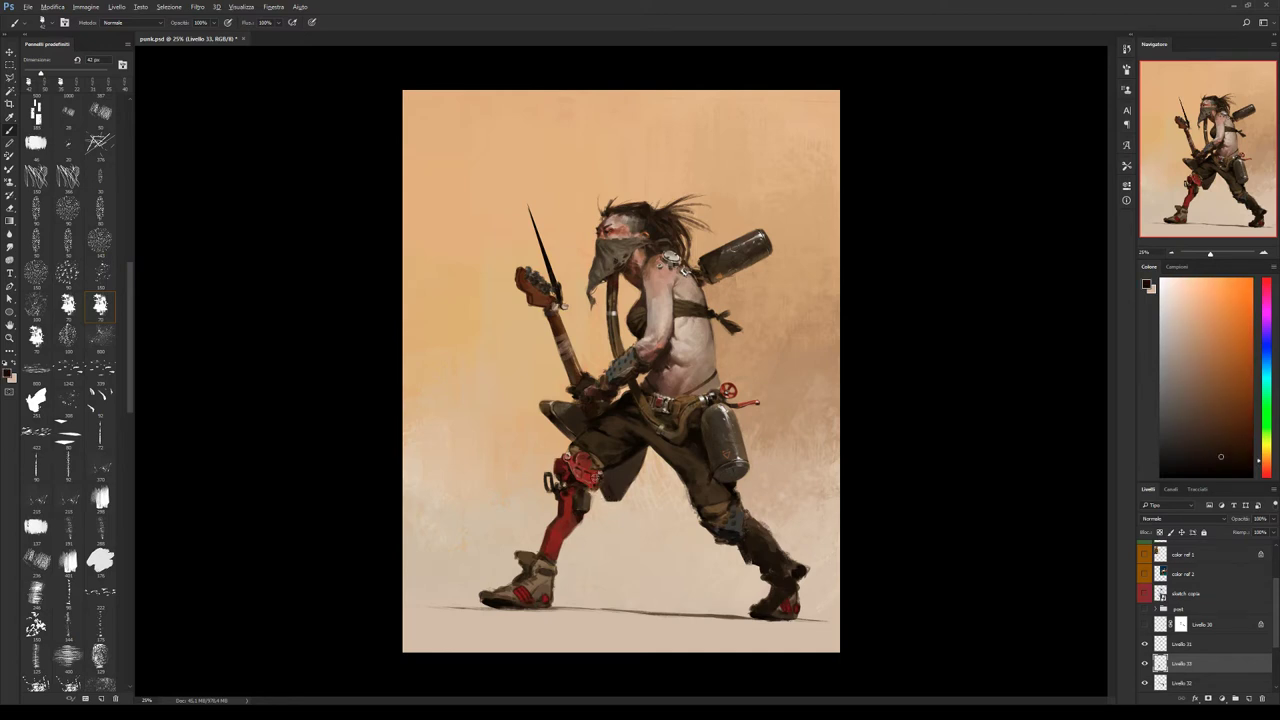
{"action": "left_click", "coordinate": [596, 490], "text": "alt"}
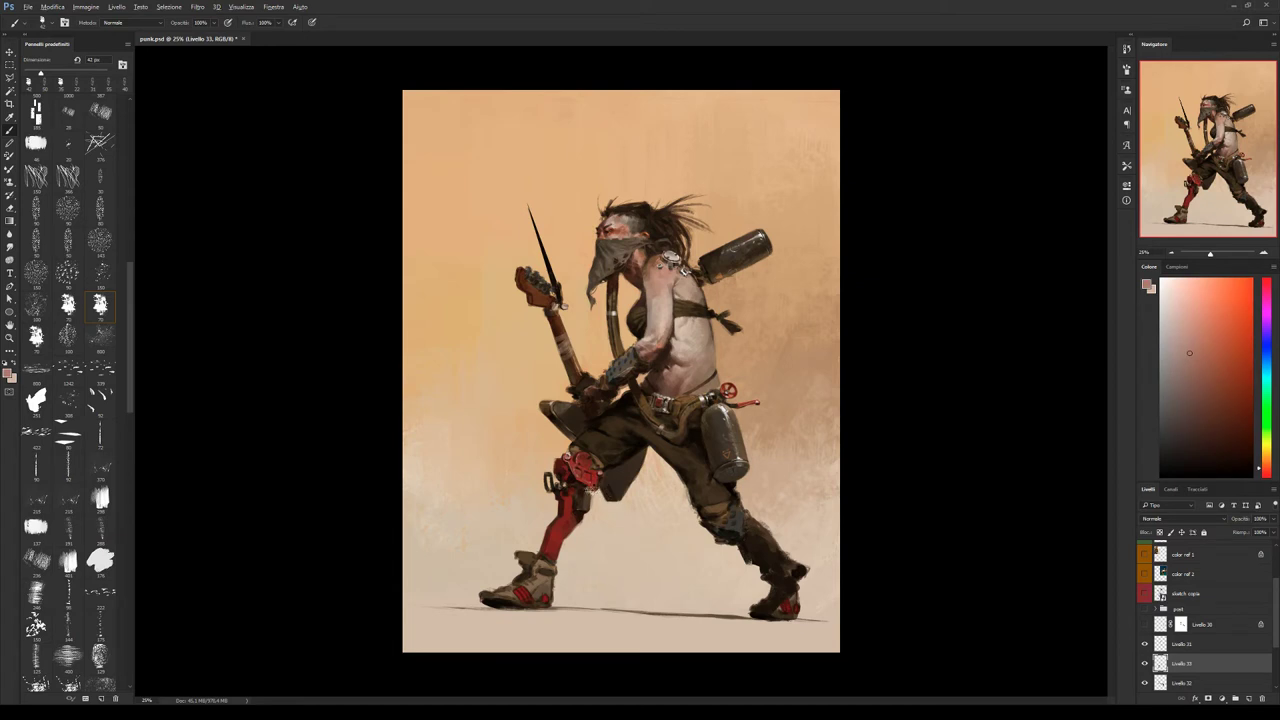
{"action": "left_click", "coordinate": [598, 492], "text": "alt"}
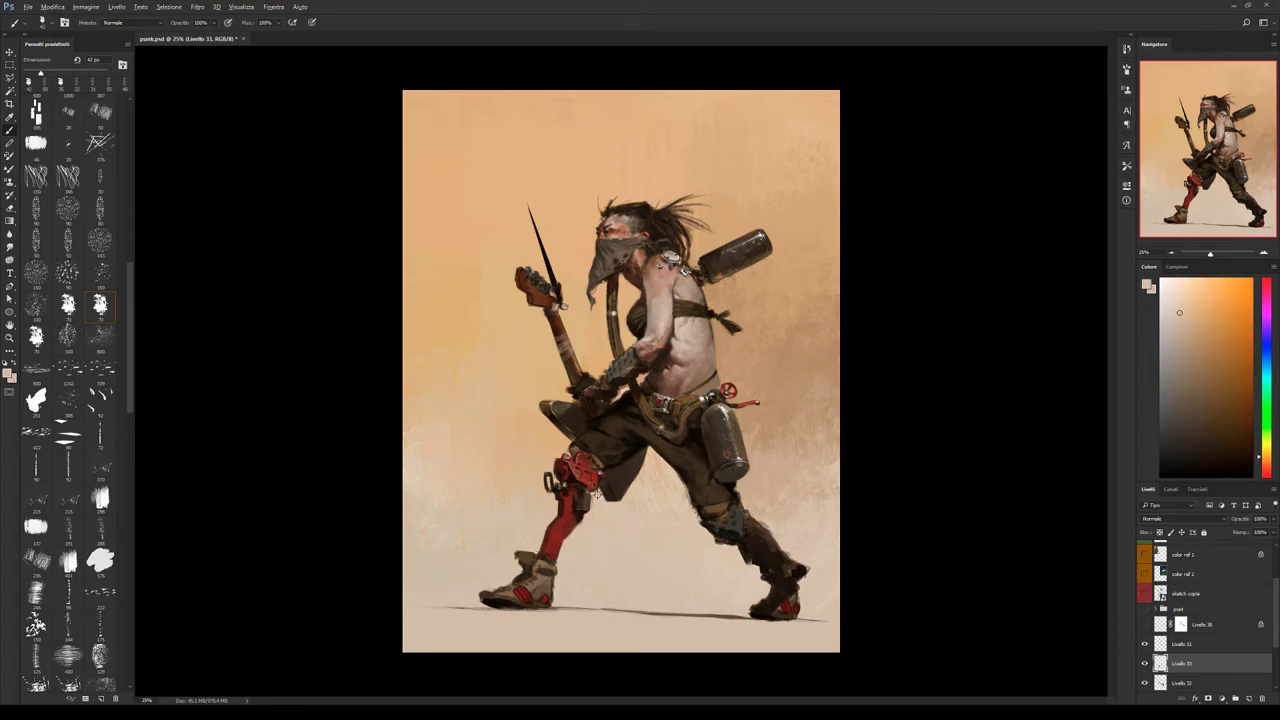
{"action": "left_click", "coordinate": [602, 492], "text": "alt"}
{"action": "left_click", "coordinate": [604, 494], "text": "alt"}
{"action": "left_click", "coordinate": [596, 487], "text": "alt"}
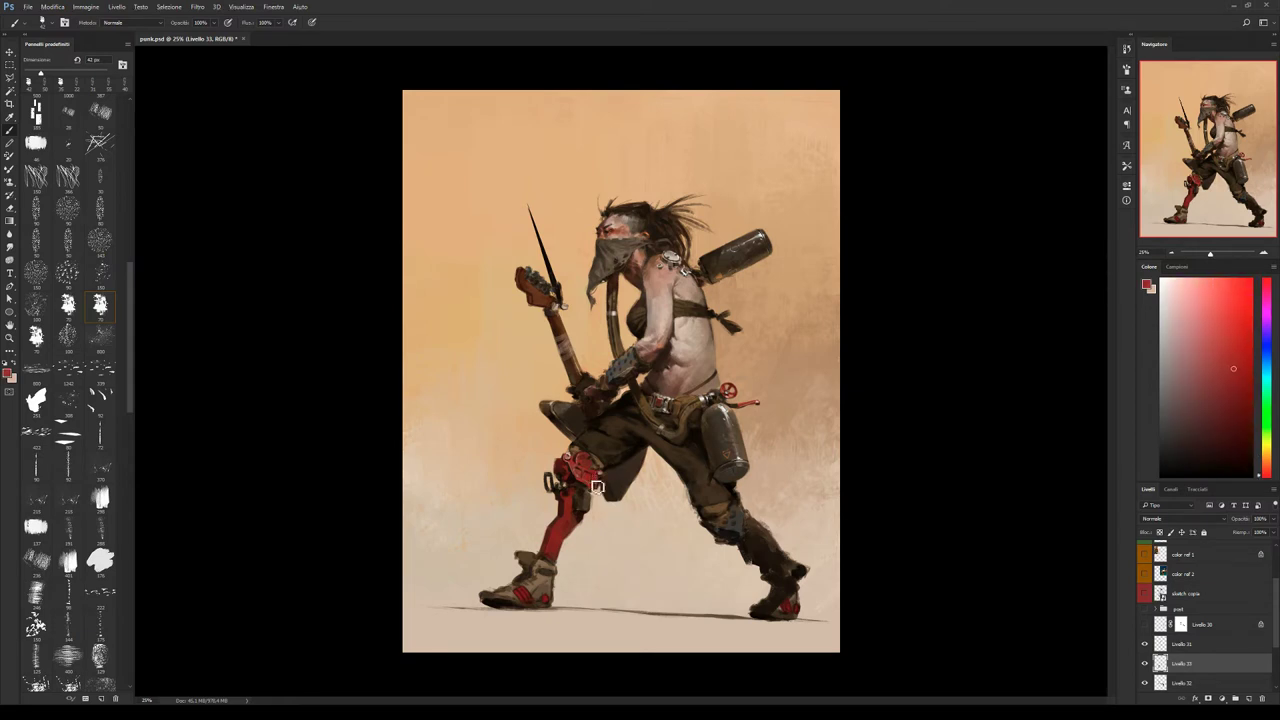
{"action": "left_click", "coordinate": [598, 480], "text": "alt"}
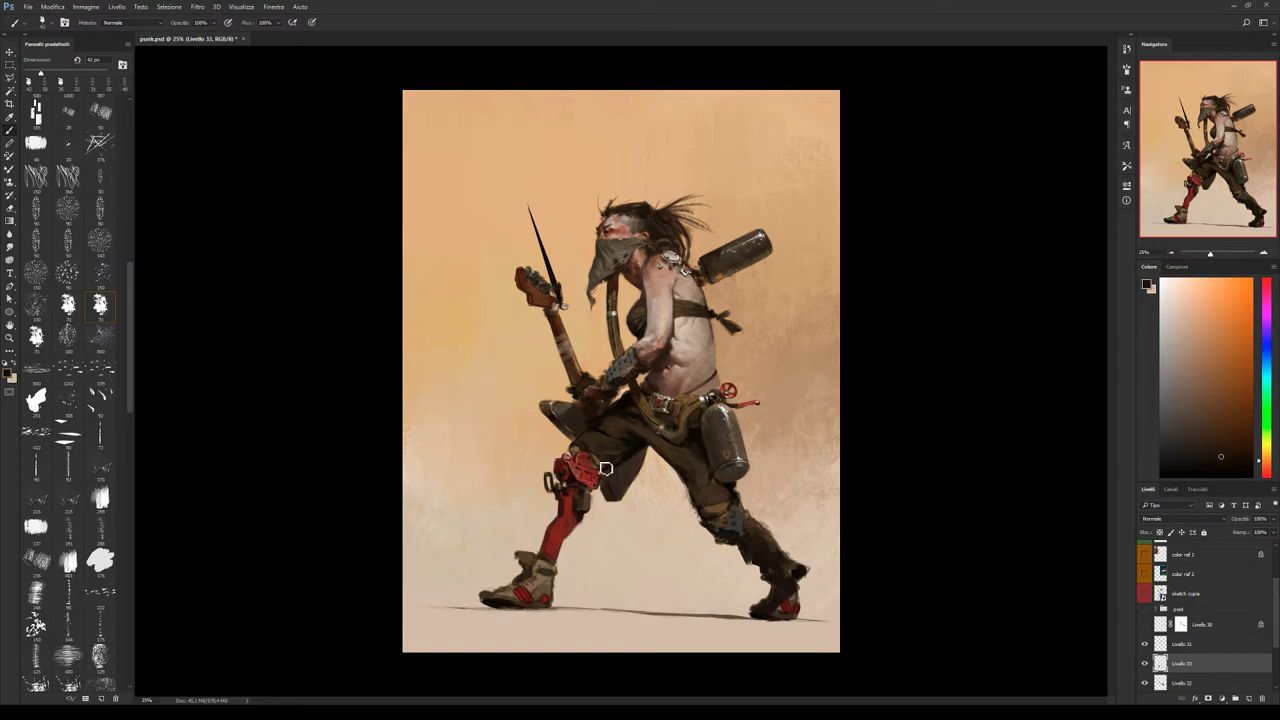
Shade the knee cap with light beige and several dark reds.
{"action": "left_click", "coordinate": [557, 450], "text": "alt"}
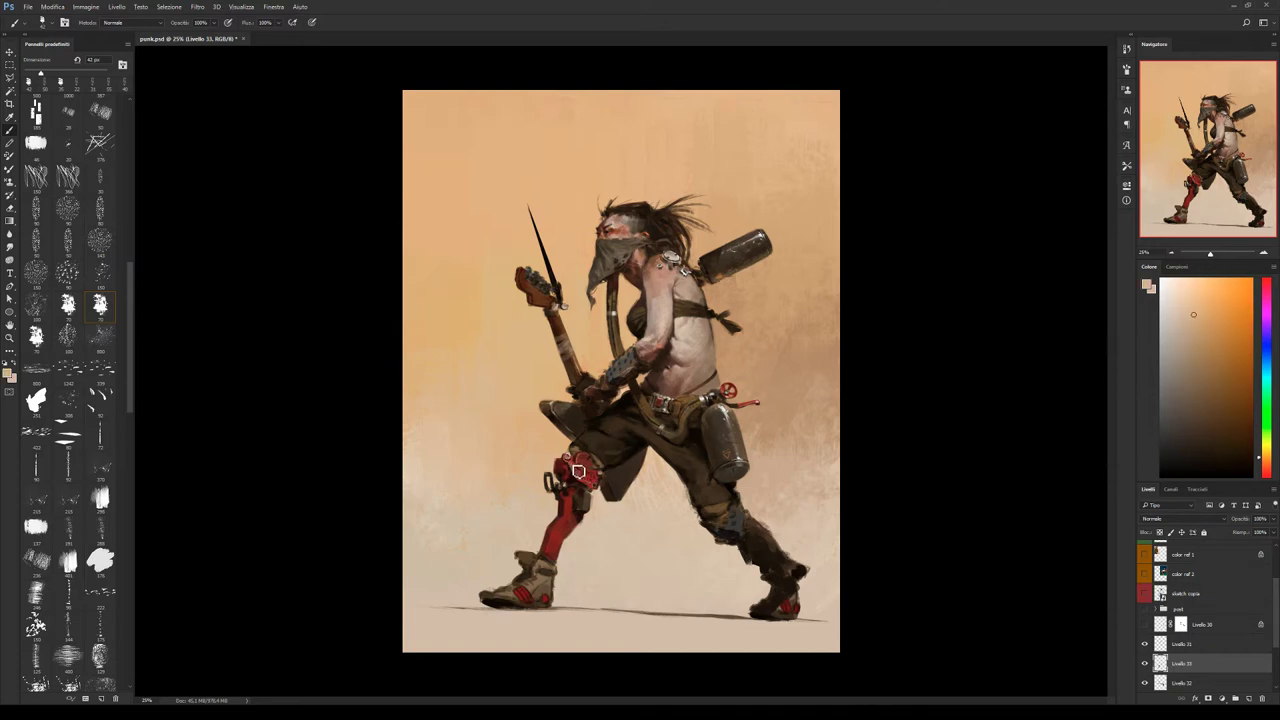
{"action": "left_click", "coordinate": [577, 469], "text": "alt"}
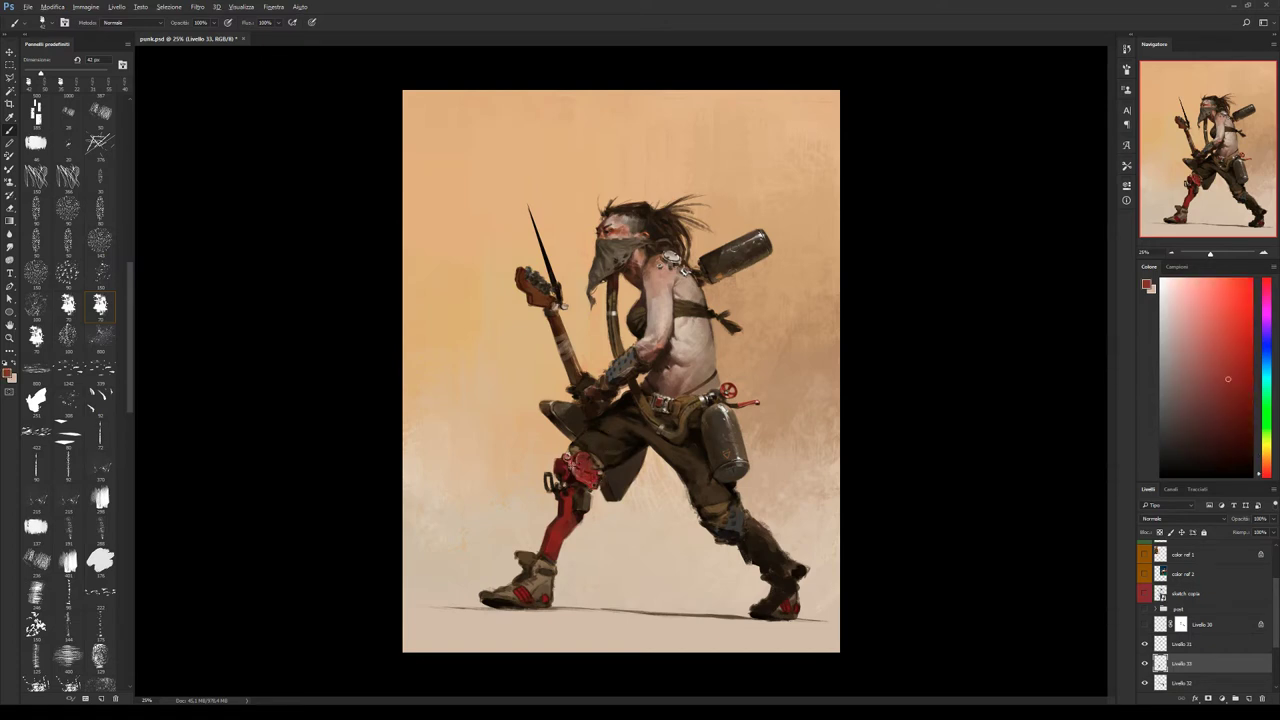
{"action": "left_click", "coordinate": [577, 468], "text": "alt"}
{"action": "left_click", "coordinate": [577, 467], "text": "alt"}
{"action": "left_click", "coordinate": [572, 468], "text": "alt"}
{"action": "left_click", "coordinate": [572, 466], "text": "alt"}
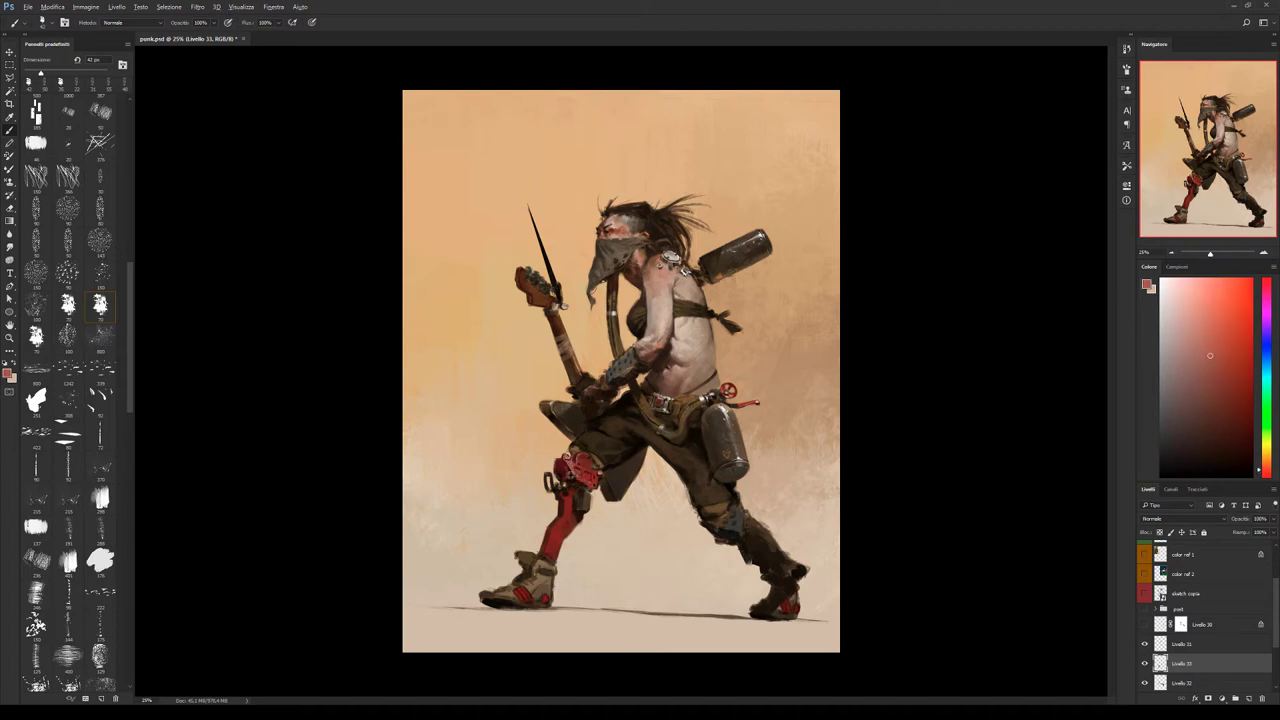
{"action": "left_click", "coordinate": [573, 474], "text": "alt"}
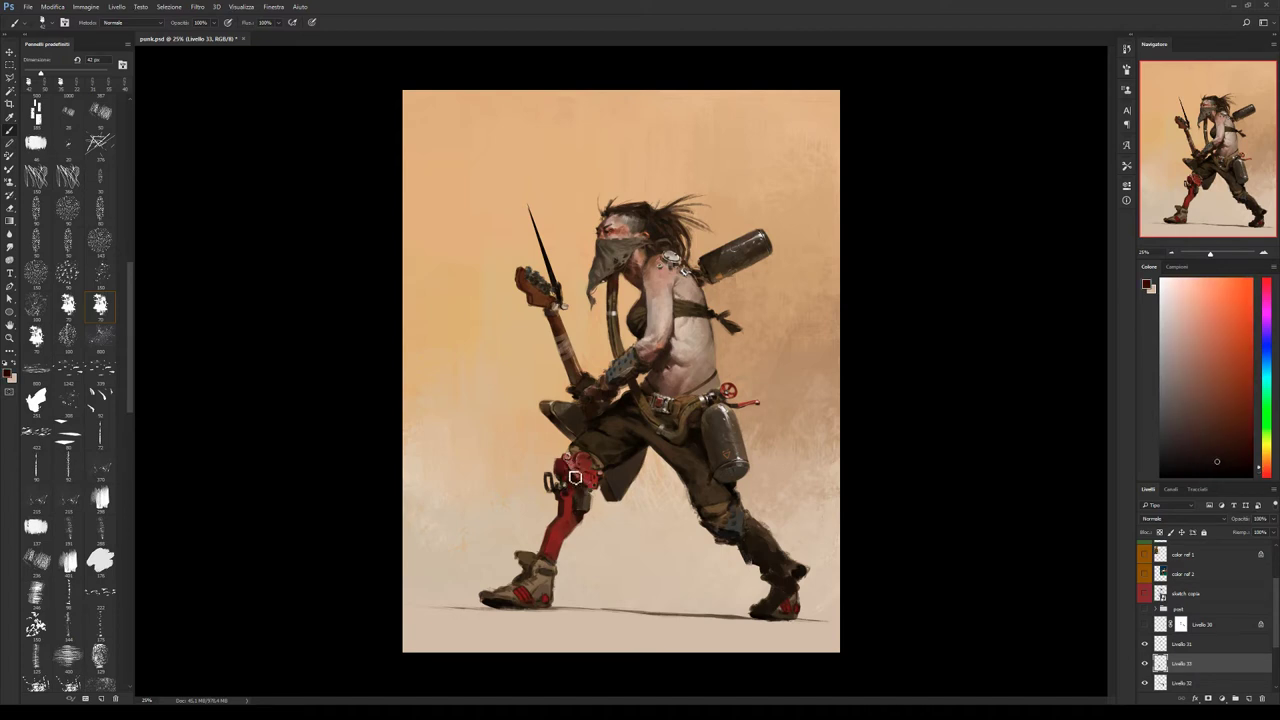
Refine the knee cap's light-to-dark red transitions, shrinking the brush to about 31 px.
{"action": "left_click", "coordinate": [567, 468], "text": "alt"}
{"action": "left_click", "coordinate": [558, 468], "text": "alt"}
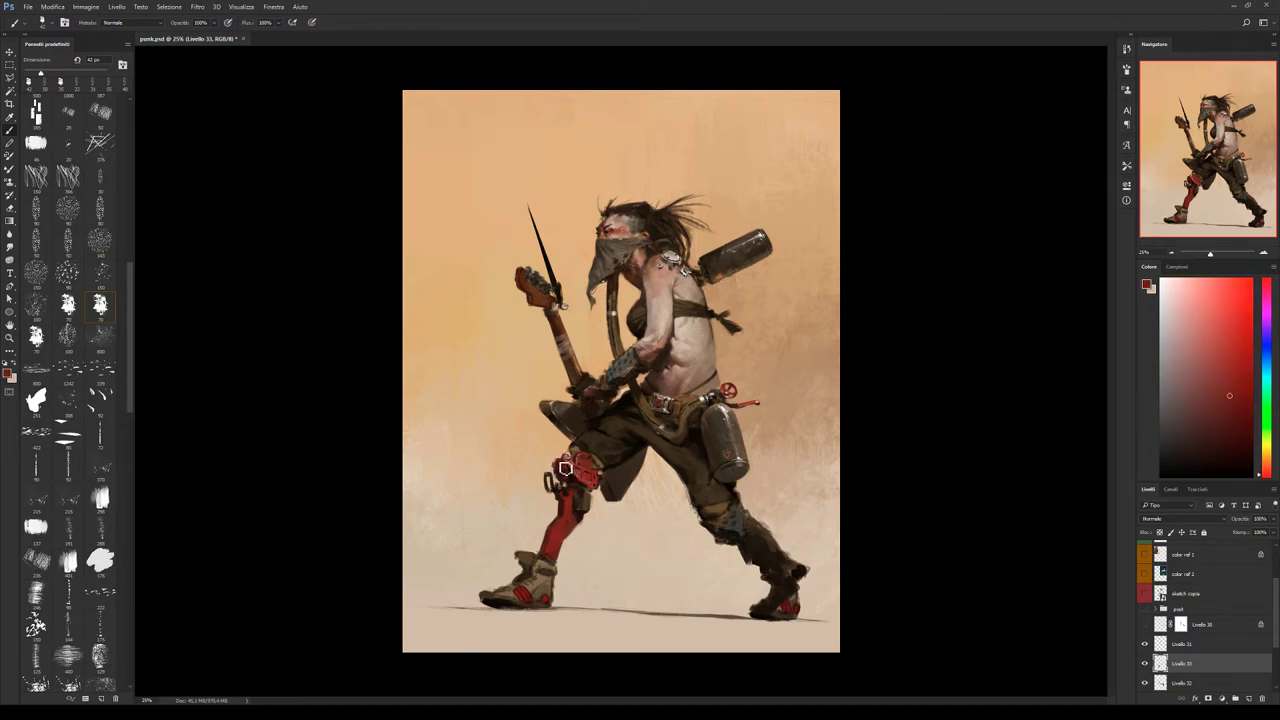
{"action": "left_click", "coordinate": [564, 468], "text": "alt"}
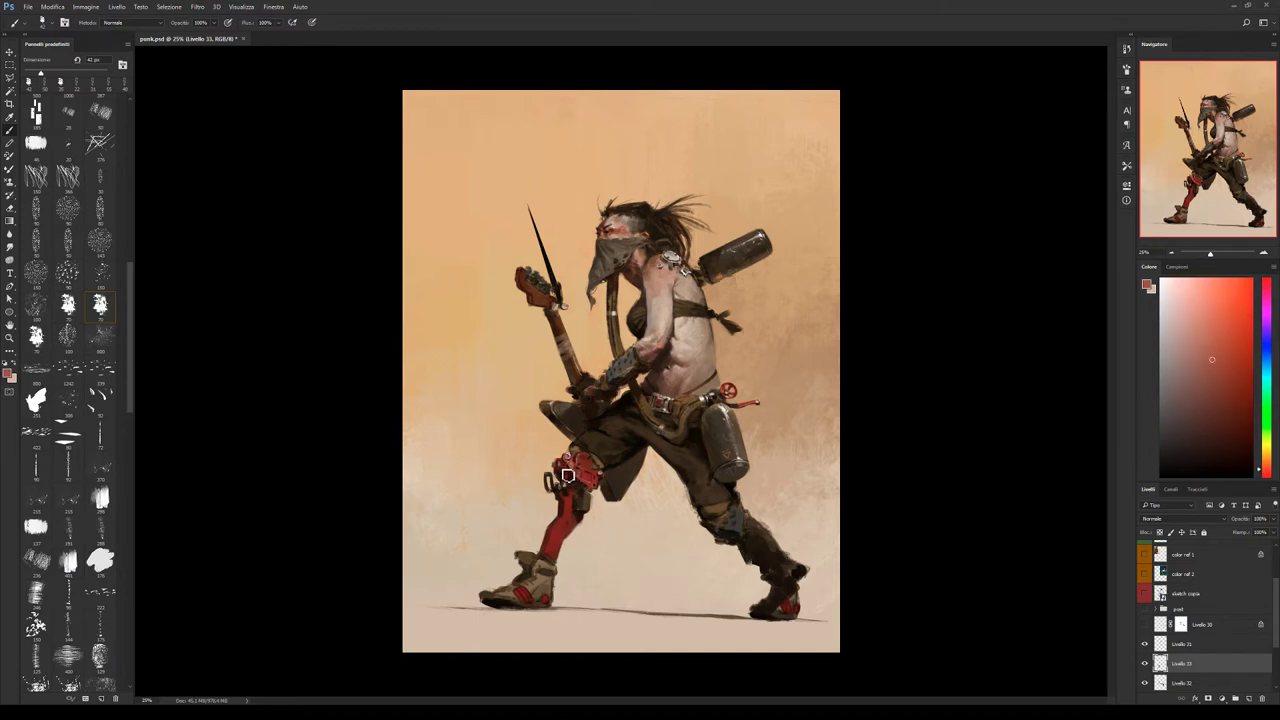
{"action": "left_click", "coordinate": [561, 470], "text": "alt"}
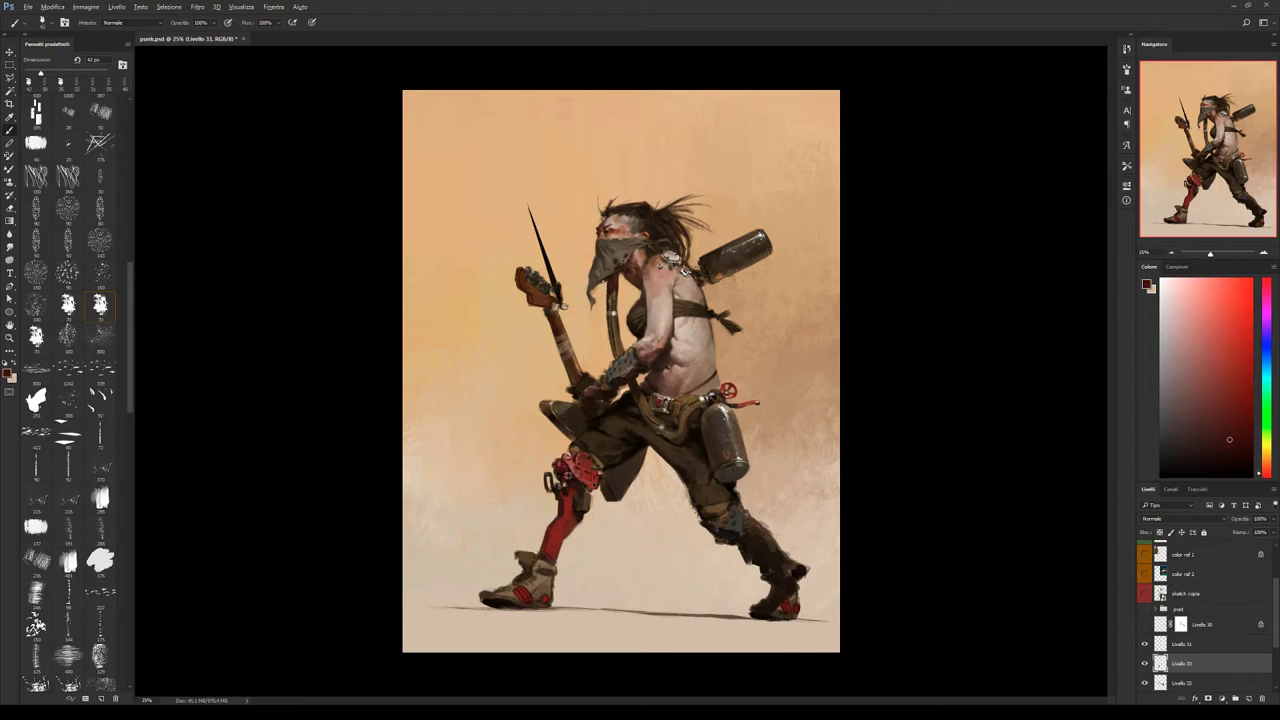
{"action": "left_click", "coordinate": [561, 467], "text": "alt"}
{"action": "key", "text": "bracketleft"}
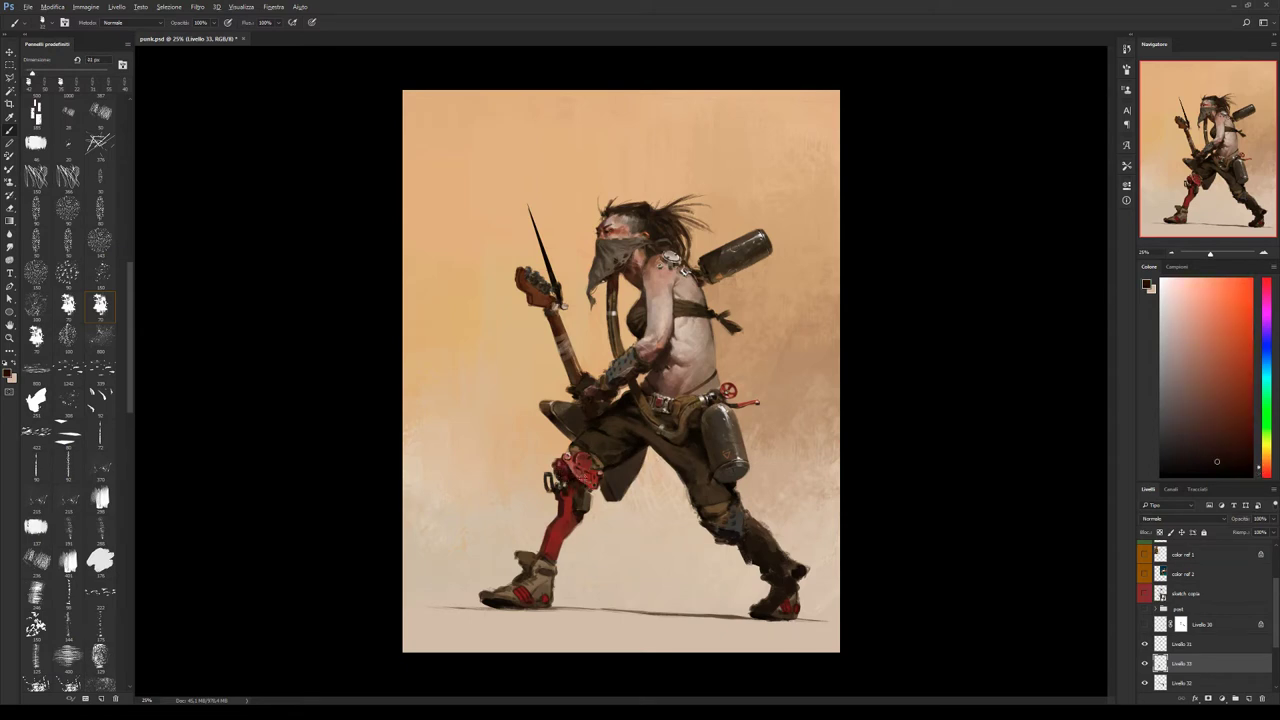
{"action": "left_click", "coordinate": [582, 480], "text": "alt"}
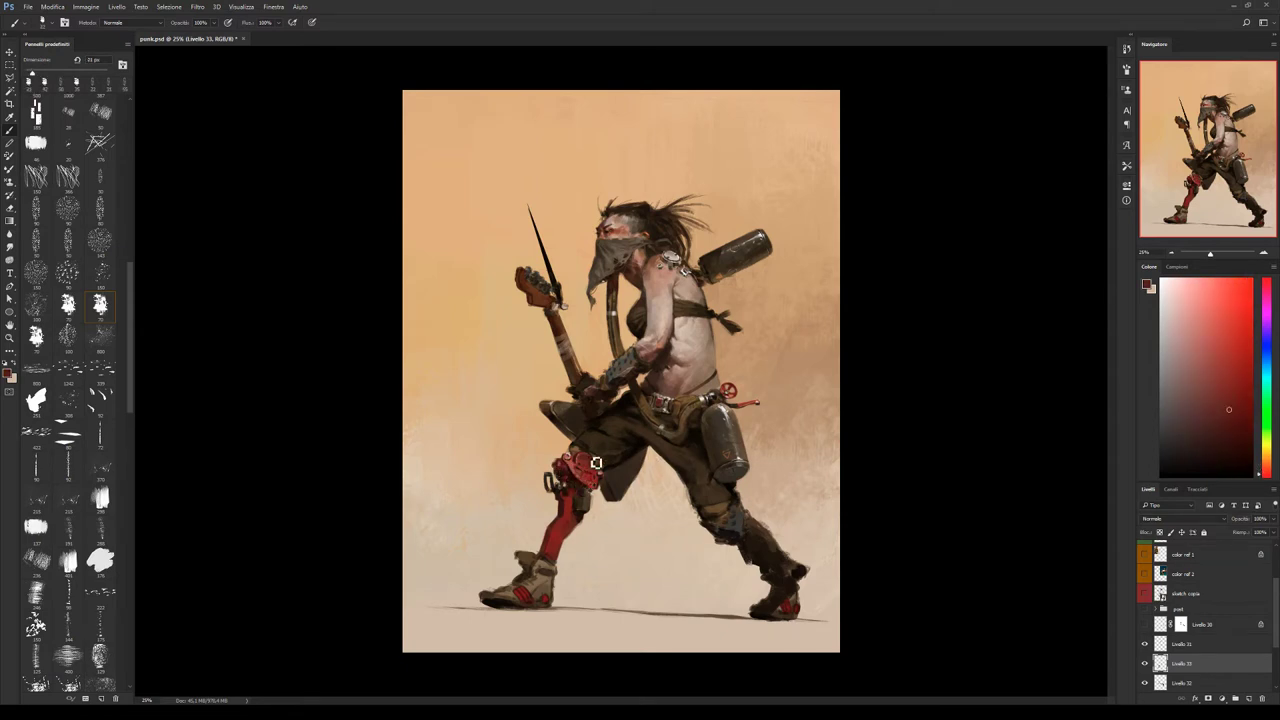
{"action": "left_click", "coordinate": [572, 475], "text": "alt"}
Paint dark red and beige-orange around the knee with the 30 px textured brush.
{"action": "left_click", "coordinate": [67, 241]}
{"action": "left_click", "coordinate": [573, 476], "text": "alt"}
{"action": "left_click", "coordinate": [565, 470], "text": "alt"}
{"action": "left_click", "coordinate": [565, 478], "text": "alt"}
{"action": "left_click", "coordinate": [560, 484], "text": "alt"}
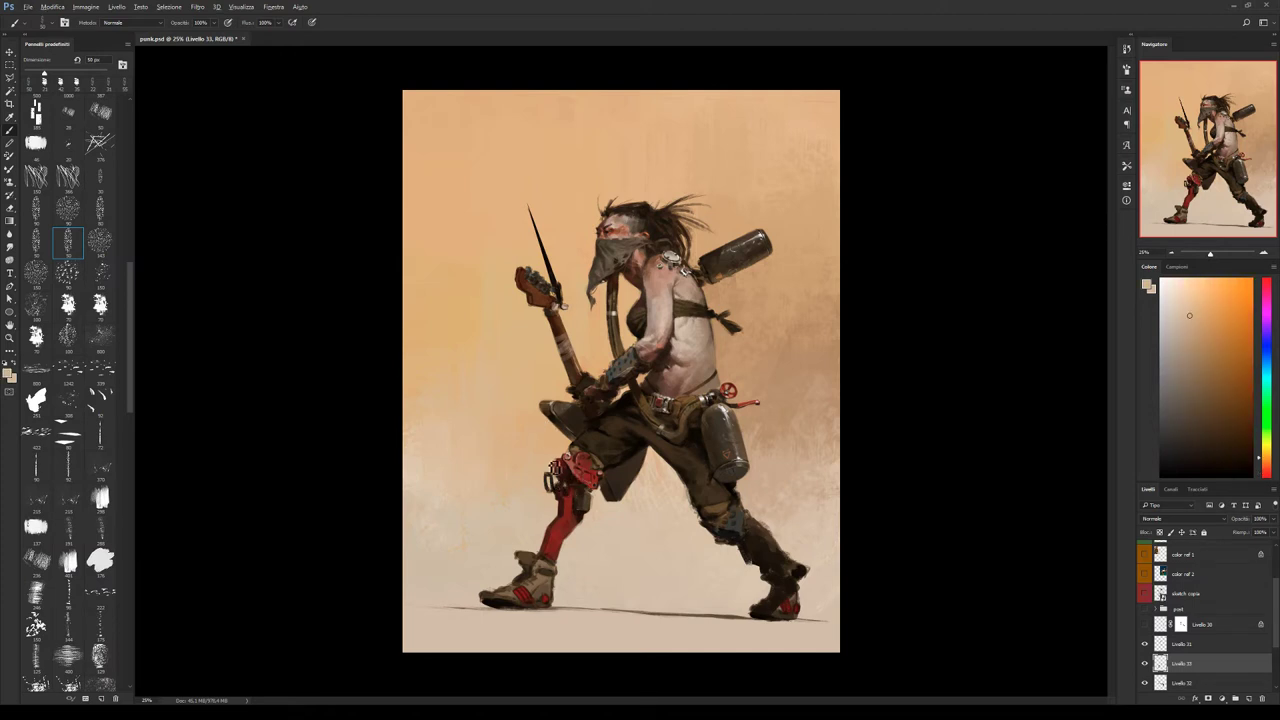
Touch up the knee edge with beige and dark red, resizing the brush between about 25 and 43 px.
{"action": "left_click", "coordinate": [525, 471], "text": "alt"}
{"action": "key", "text": "bracketleft"}
{"action": "key", "text": "bracketleft"}
{"action": "key", "text": "bracketleft"}
{"action": "left_click", "coordinate": [557, 496], "text": "alt"}
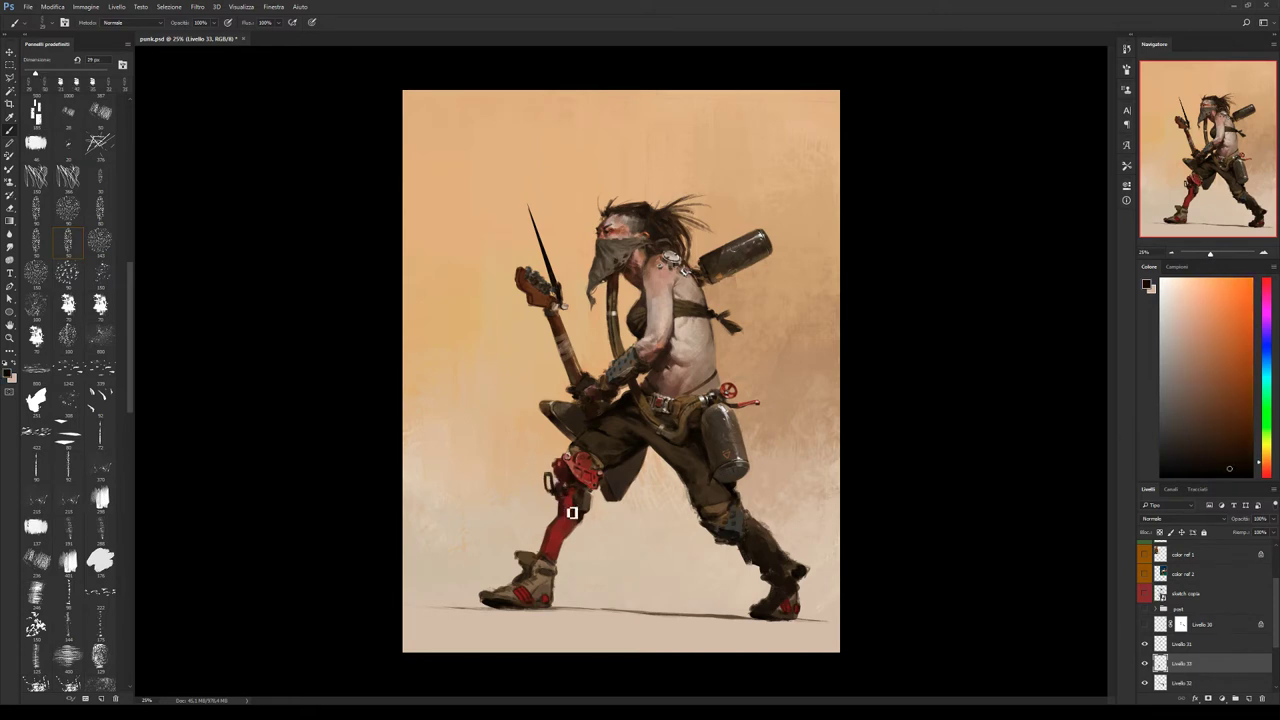
{"action": "left_click", "coordinate": [564, 506], "text": "alt"}
{"action": "left_click", "coordinate": [561, 512], "text": "alt"}
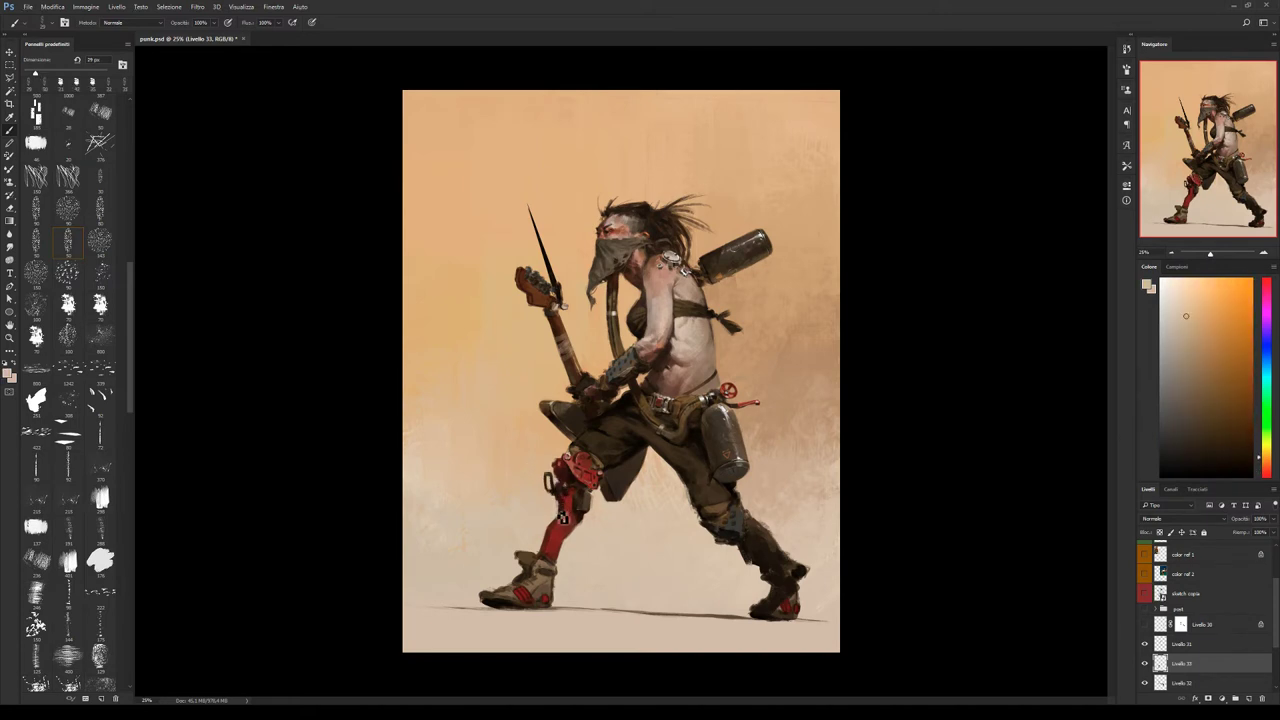
{"action": "key", "text": "bracketright"}
{"action": "left_click", "coordinate": [567, 510], "text": "alt"}
{"action": "left_click", "coordinate": [566, 505], "text": "alt"}
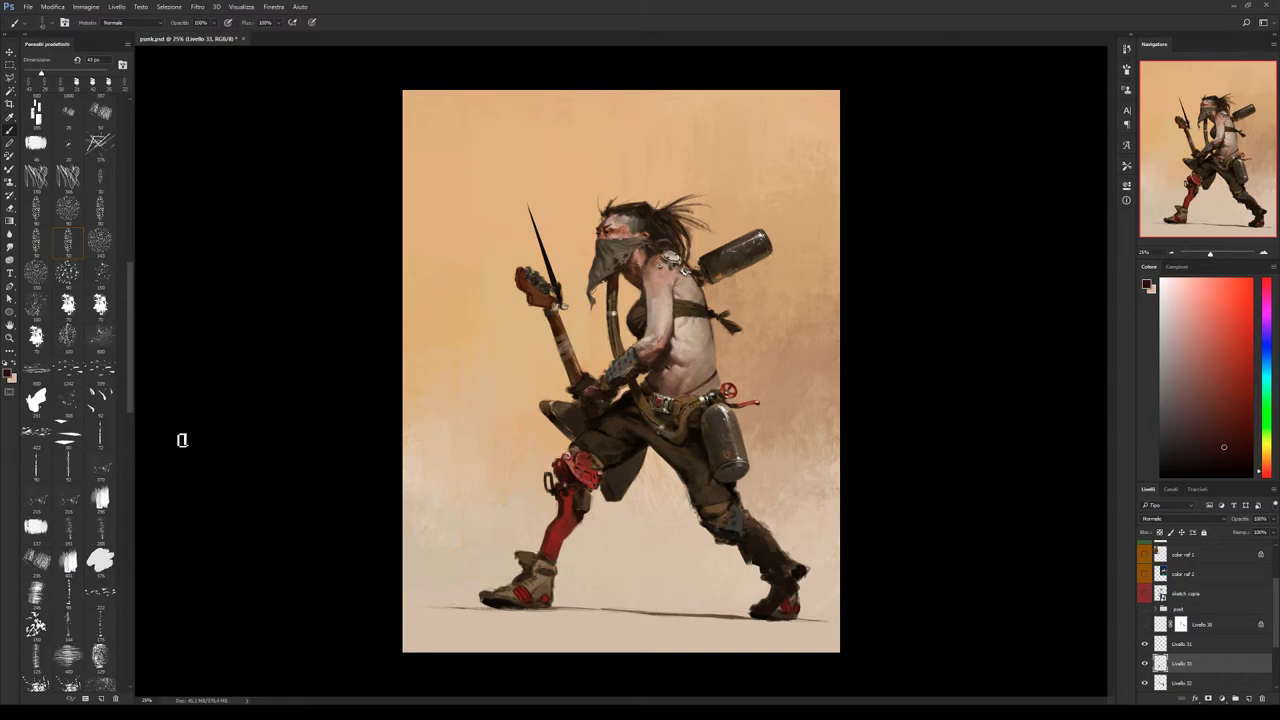
Darken a small patch of the knee armour using the 70 px preset shrunk to about 40 px.
{"action": "left_click", "coordinate": [99, 306]}
{"action": "left_click", "coordinate": [578, 470], "text": "alt"}
{"action": "left_click", "coordinate": [569, 486], "text": "alt"}
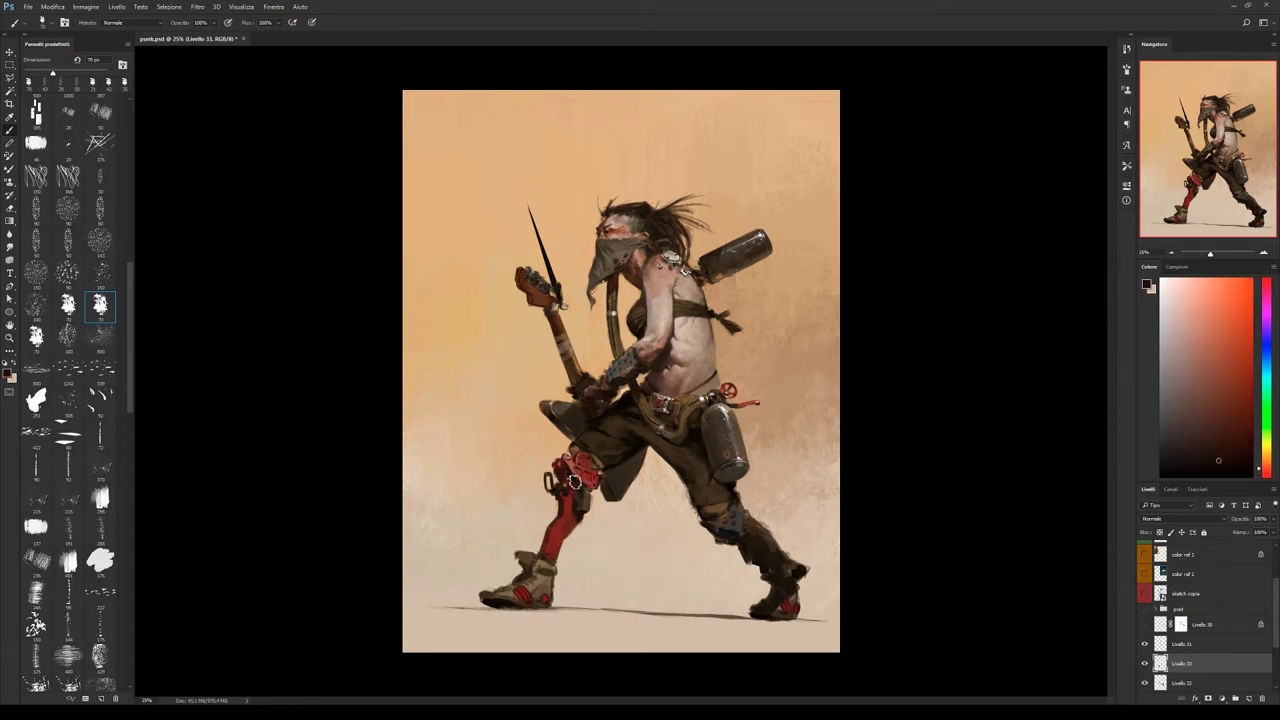
{"action": "left_click", "coordinate": [577, 497], "text": "alt"}
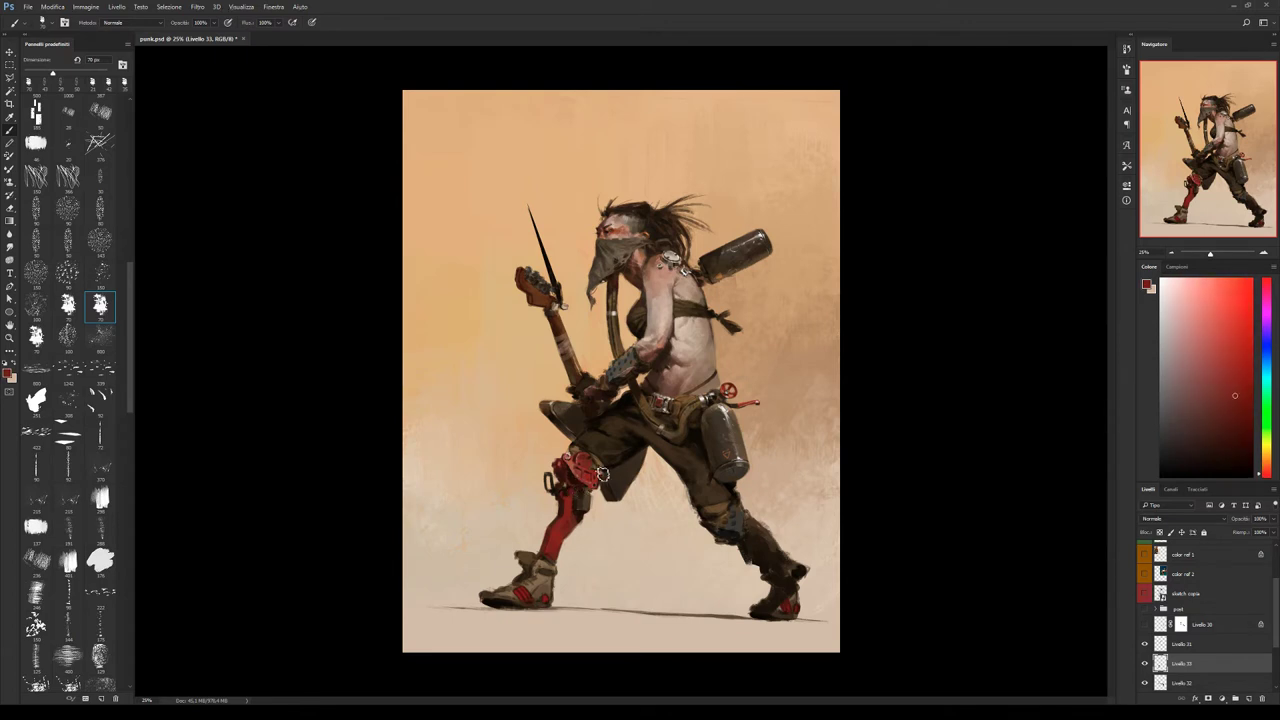
{"action": "key", "text": "bracketleft"}
{"action": "key", "text": "bracketleft"}
{"action": "key", "text": "bracketleft"}
{"action": "left_click", "coordinate": [575, 464], "text": "alt"}
{"action": "left_click", "coordinate": [577, 487], "text": "alt"}
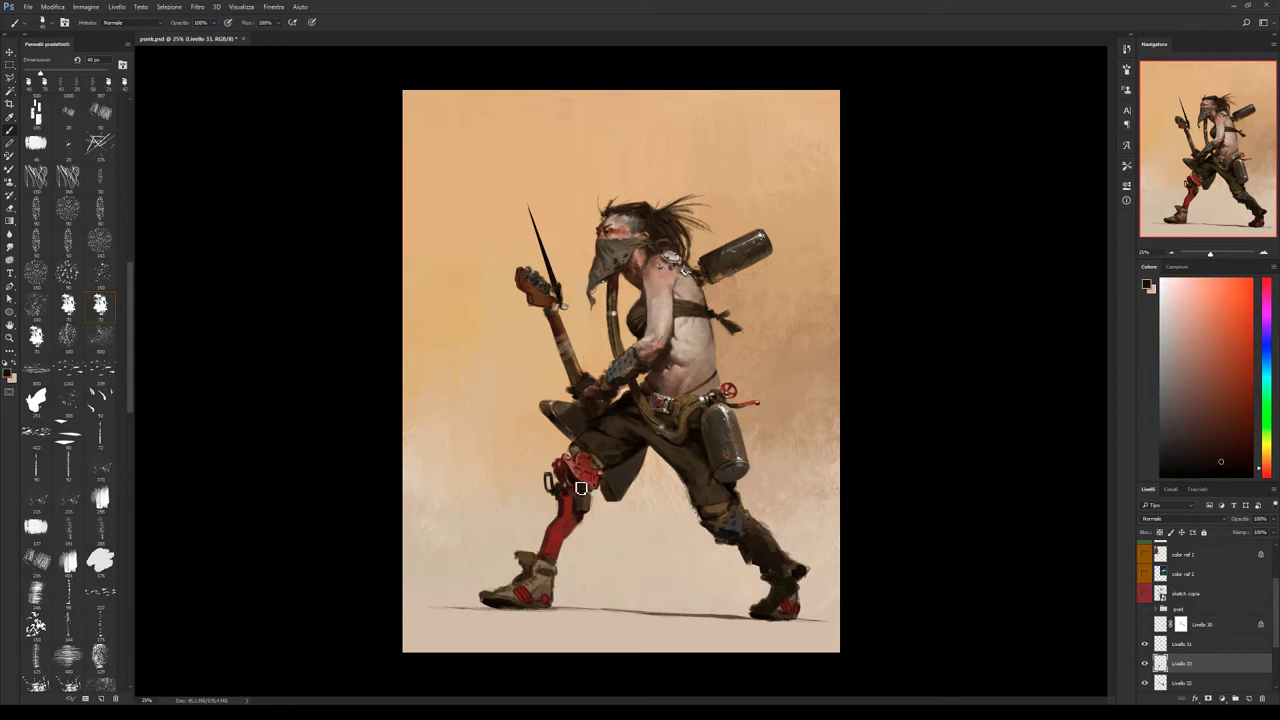
{"action": "left_click", "coordinate": [584, 460], "text": "alt"}
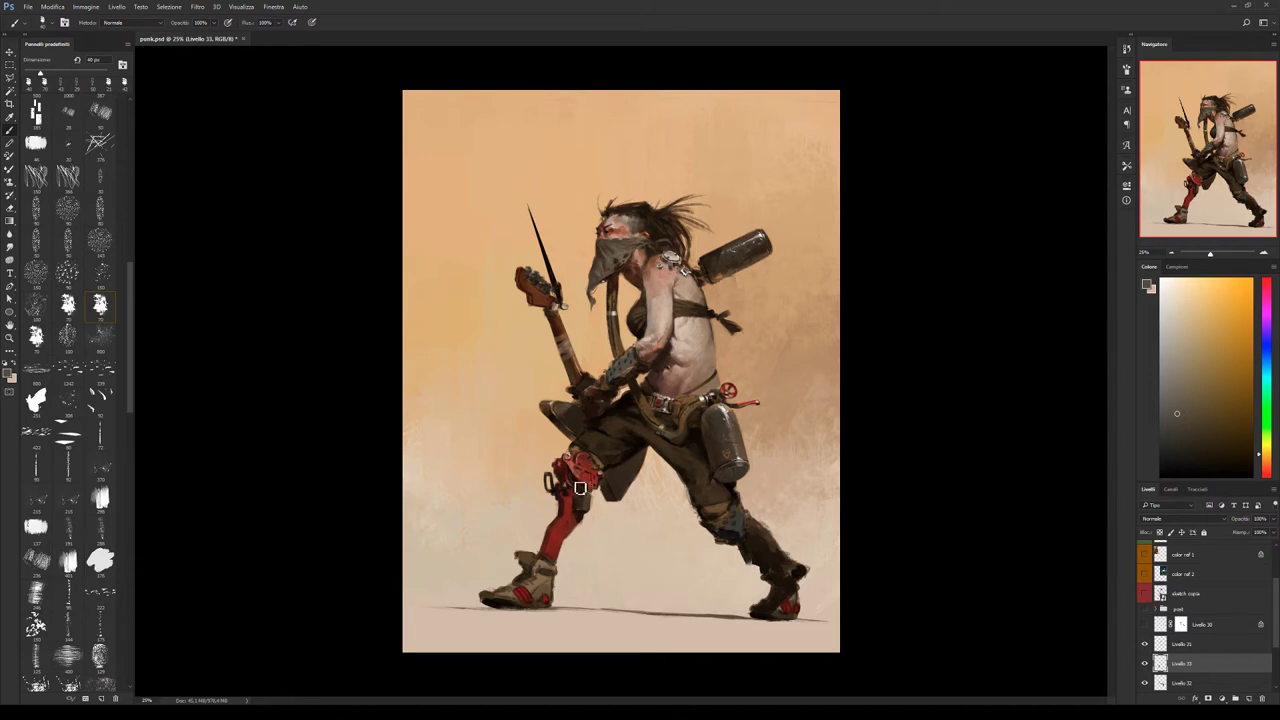
{"action": "left_click_drag", "start_coordinate": [582, 488], "coordinate": [590, 490]}
Flip the canvas horizontally, then paint the knee pad solid dark red with a ~21 px brush.
{"action": "key", "text": "ctrl+shift+h"}
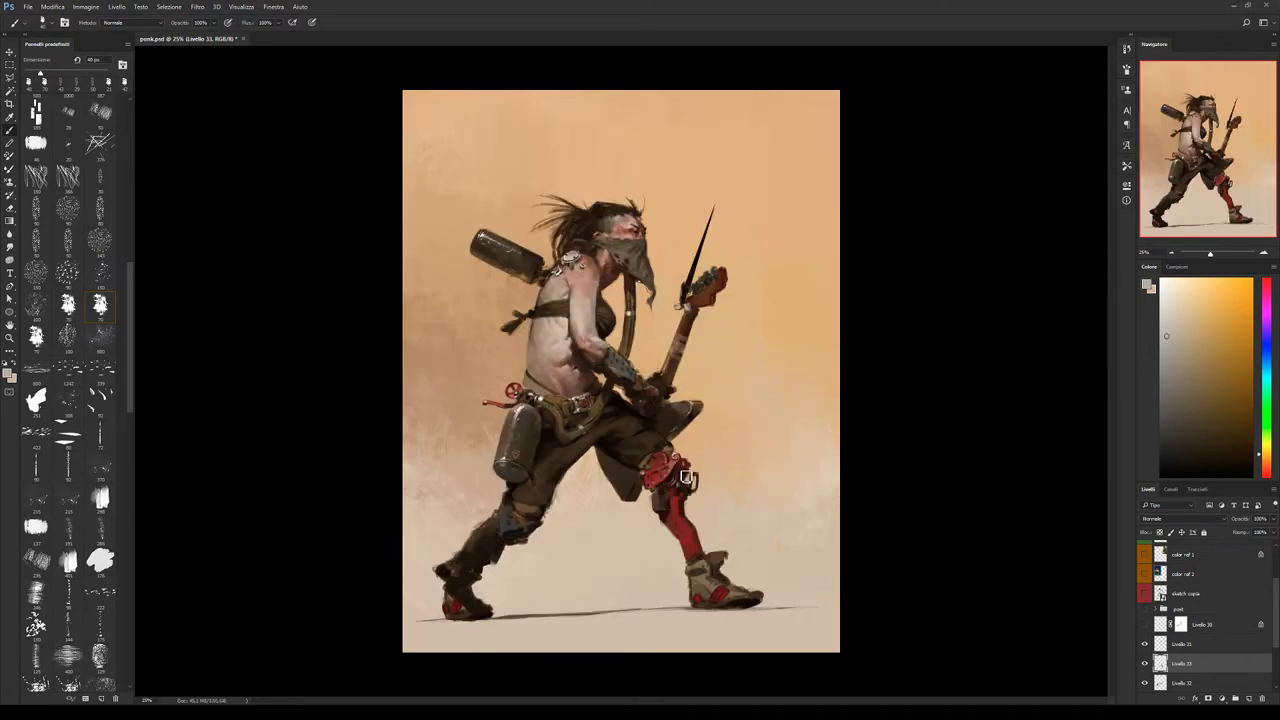
{"action": "left_click", "coordinate": [678, 482], "text": "alt"}
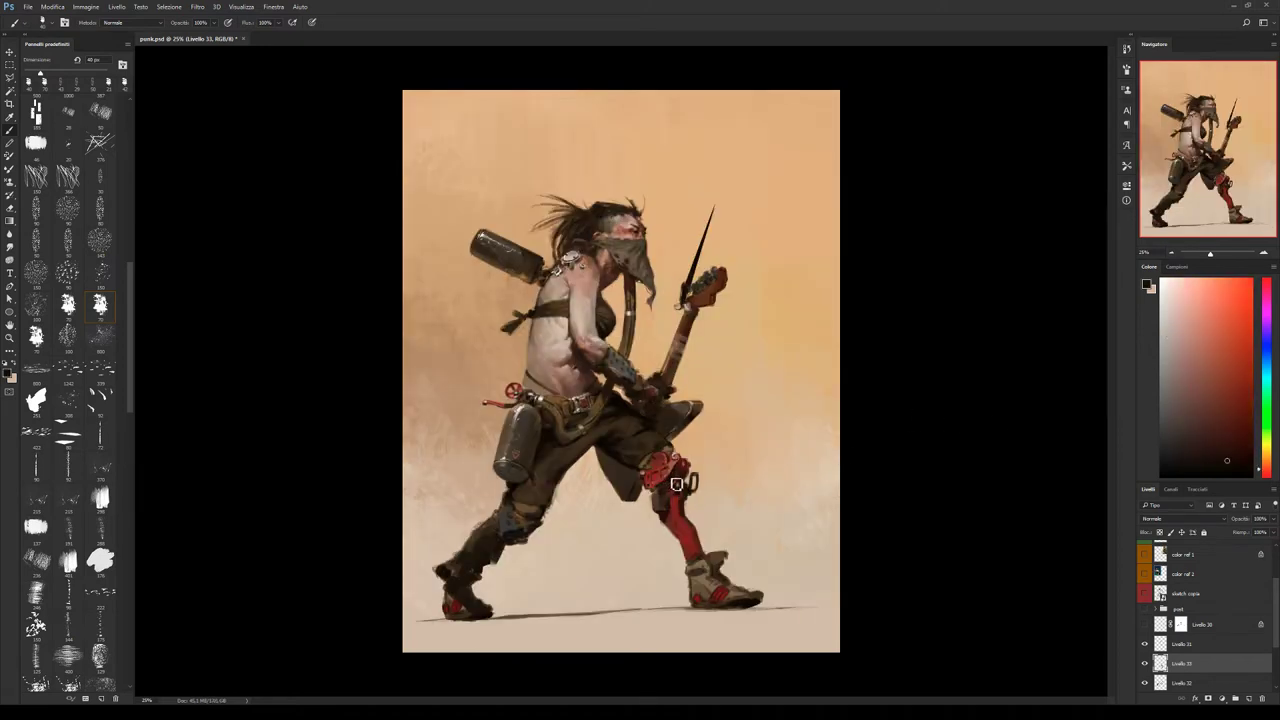
{"action": "left_click", "coordinate": [681, 484], "text": "alt"}
{"action": "left_click", "coordinate": [1164, 289]}
{"action": "key", "text": "bracketleft"}
{"action": "key", "text": "bracketleft"}
{"action": "left_click", "coordinate": [681, 466], "text": "alt"}
{"action": "left_click_drag", "start_coordinate": [648, 480], "coordinate": [675, 472]}
{"action": "left_click", "coordinate": [667, 469], "text": "alt"}
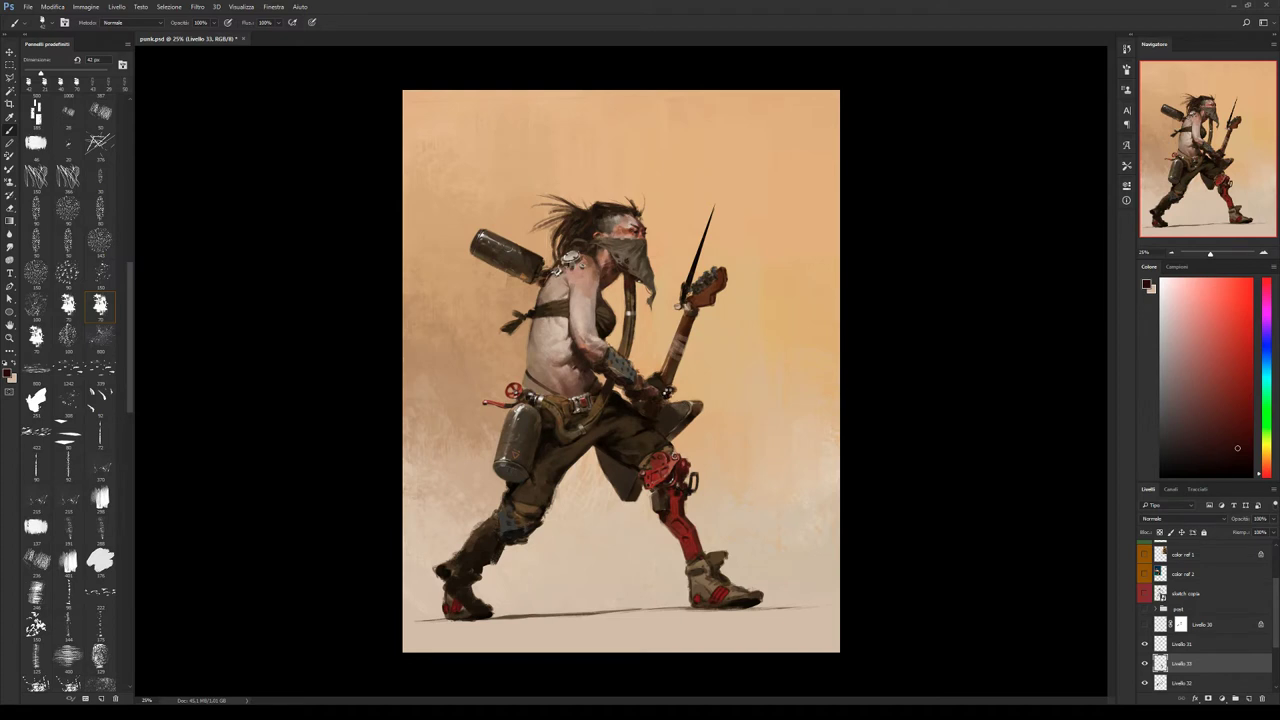
Flip the canvas horizontally and paint darker red shading down the prosthetic shin.
{"action": "key", "text": "h"}
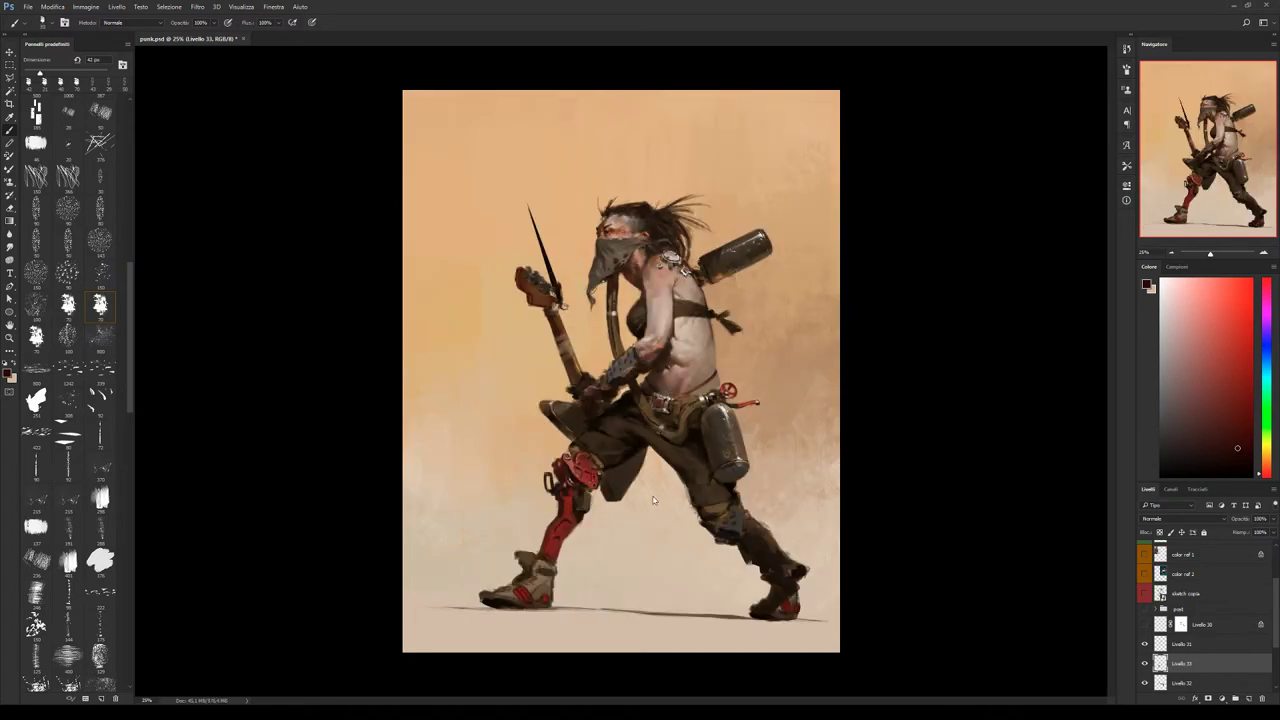
{"action": "left_click", "coordinate": [562, 538], "text": "alt"}
{"action": "left_click", "coordinate": [567, 527], "text": "alt"}
{"action": "left_click_drag", "start_coordinate": [567, 527], "coordinate": [555, 552]}
{"action": "left_click", "coordinate": [590, 477], "text": "alt"}
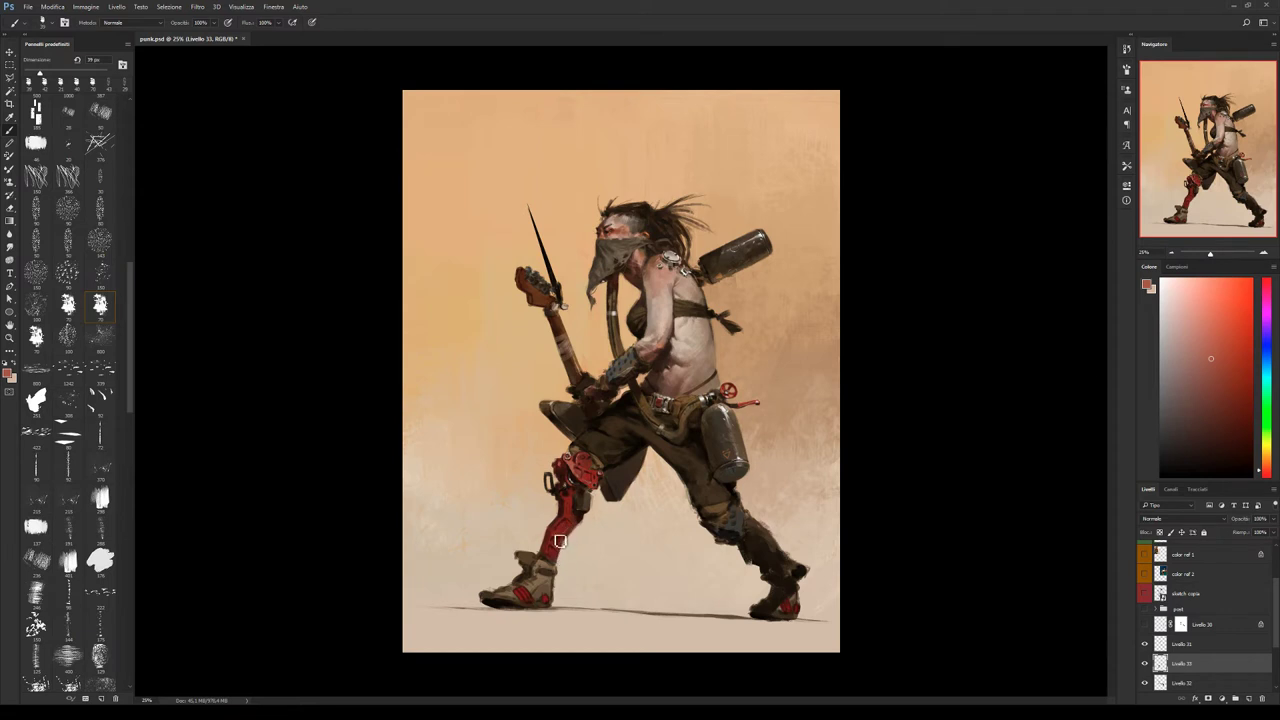
With the 80 px spray brush, paint dark and brighter red strokes along the shin.
{"action": "left_click", "coordinate": [568, 535], "text": "alt"}
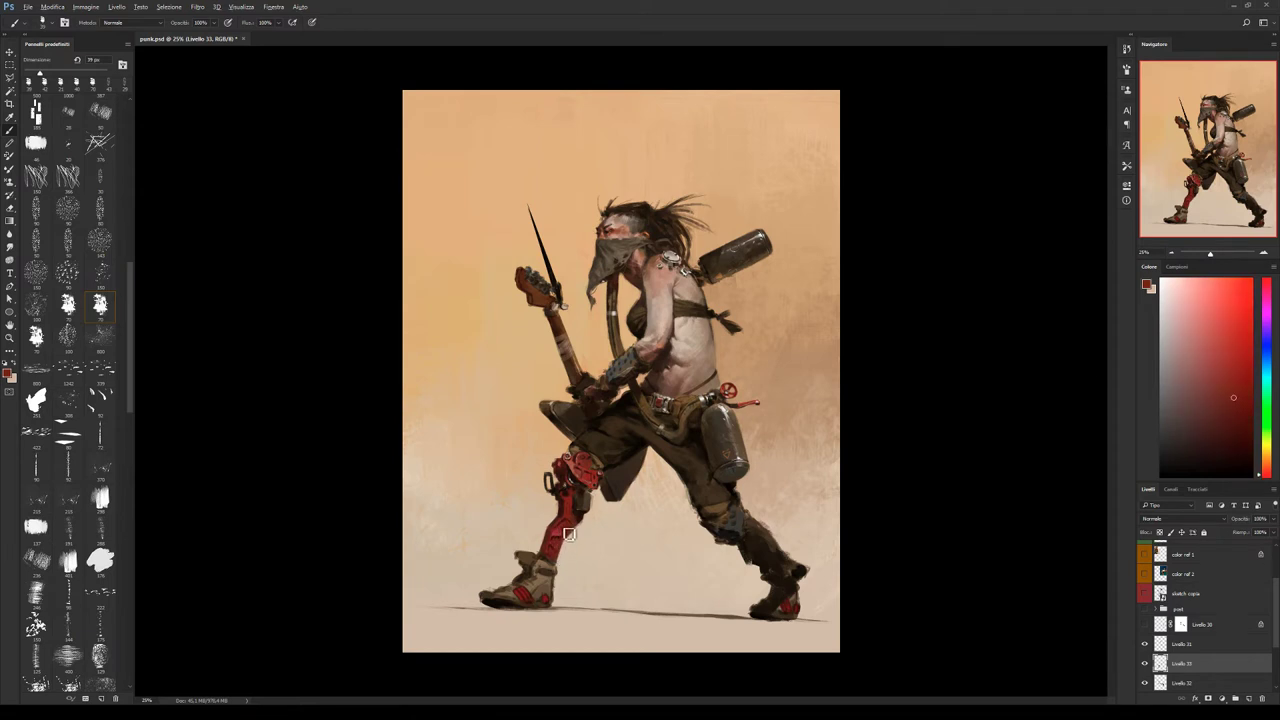
{"action": "left_click", "coordinate": [67, 242]}
{"action": "left_click", "coordinate": [573, 527], "text": "alt"}
{"action": "mouse_move", "coordinate": [569, 536]}
{"action": "left_mouse_down"}
{"action": "mouse_move", "coordinate": [556, 552]}
{"action": "mouse_move", "coordinate": [582, 518]}
{"action": "mouse_move", "coordinate": [575, 529]}
{"action": "left_mouse_up"}
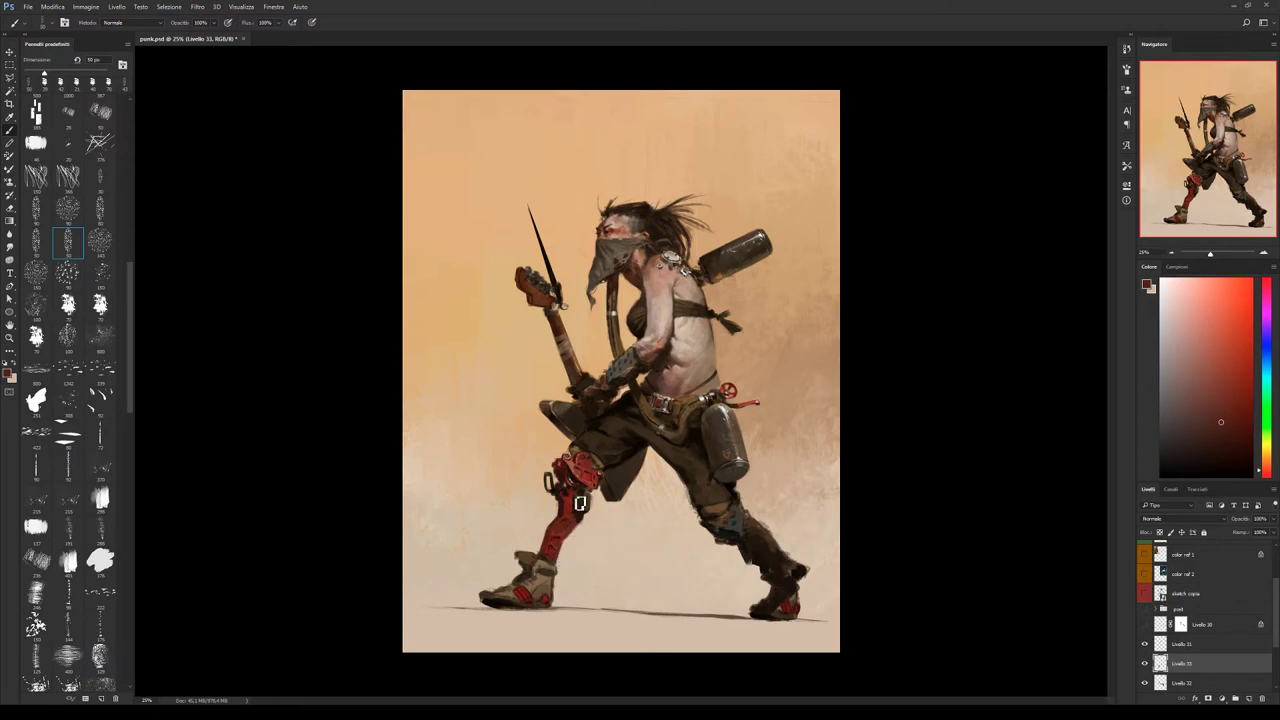
{"action": "left_click", "coordinate": [578, 505], "text": "alt"}
{"action": "key", "text": "bracketright"}
{"action": "left_click", "coordinate": [565, 527], "text": "alt"}
{"action": "left_click", "coordinate": [571, 540], "text": "alt"}
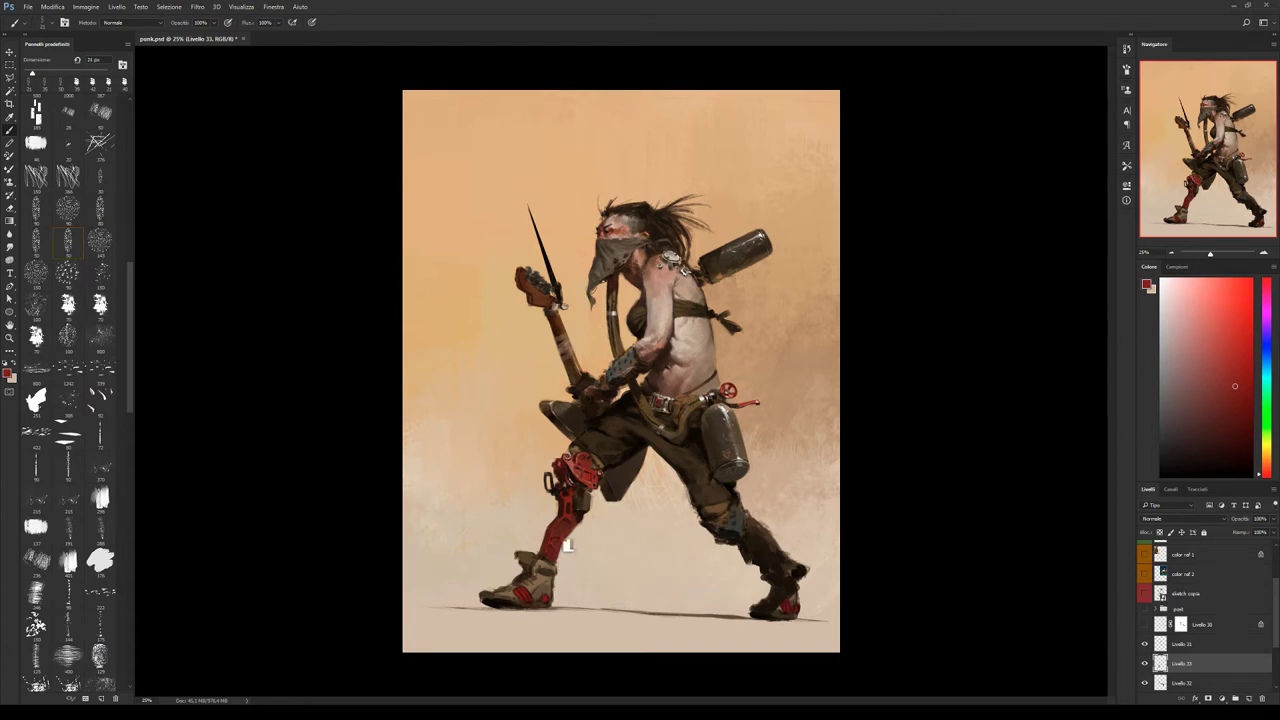
{"action": "left_click", "coordinate": [557, 545], "text": "alt"}
{"action": "left_click", "coordinate": [560, 547], "text": "alt"}
With a smaller 70 px textured brush, add pale pink and light red highlights toward the knee.
{"action": "left_click", "coordinate": [100, 305]}
{"action": "left_click", "coordinate": [830, 456], "text": "alt"}
{"action": "key", "text": "bracketleft"}
{"action": "key", "text": "bracketleft"}
{"action": "key", "text": "bracketleft"}
{"action": "left_click", "coordinate": [562, 531], "text": "alt"}
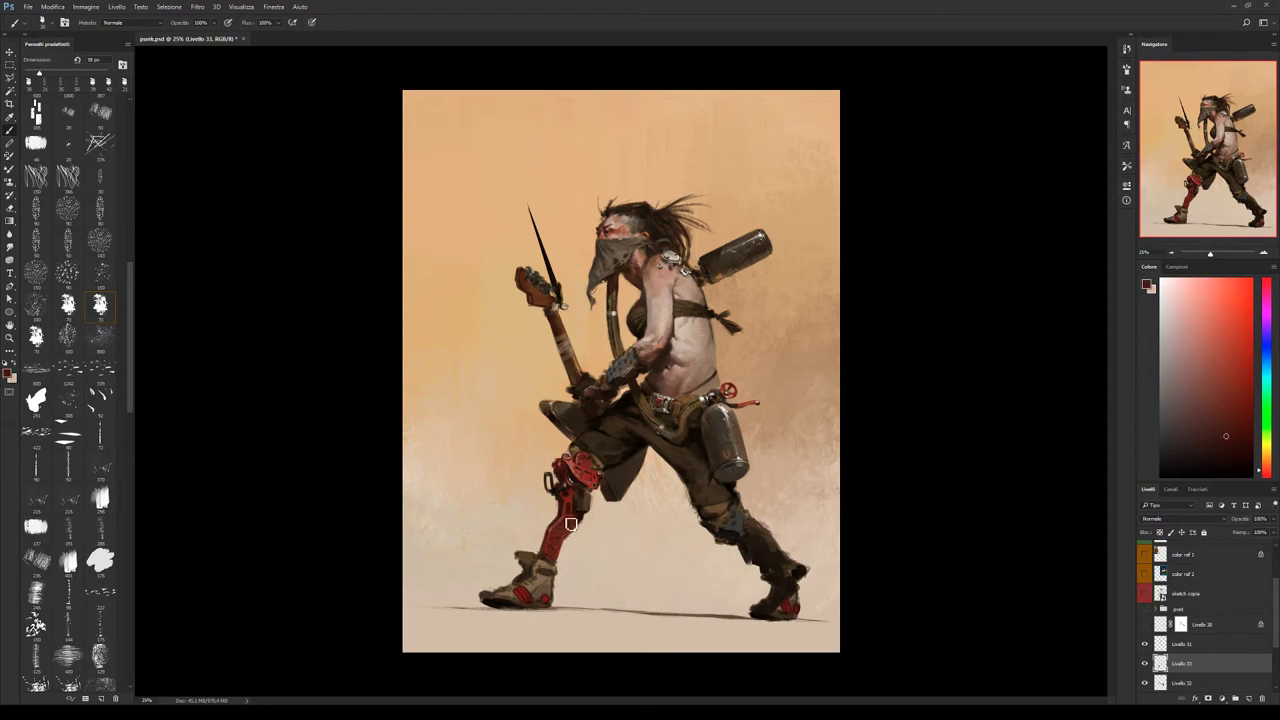
{"action": "left_click", "coordinate": [556, 535], "text": "alt"}
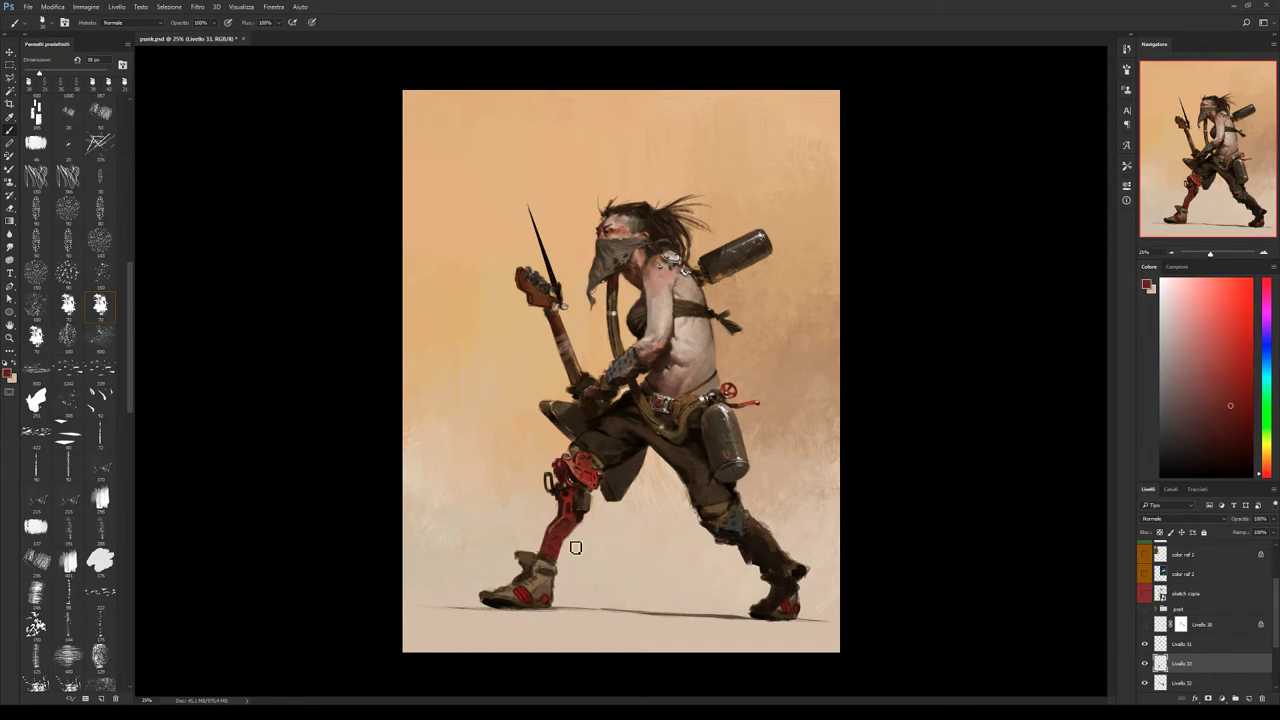
{"action": "left_click", "coordinate": [570, 462], "text": "alt"}
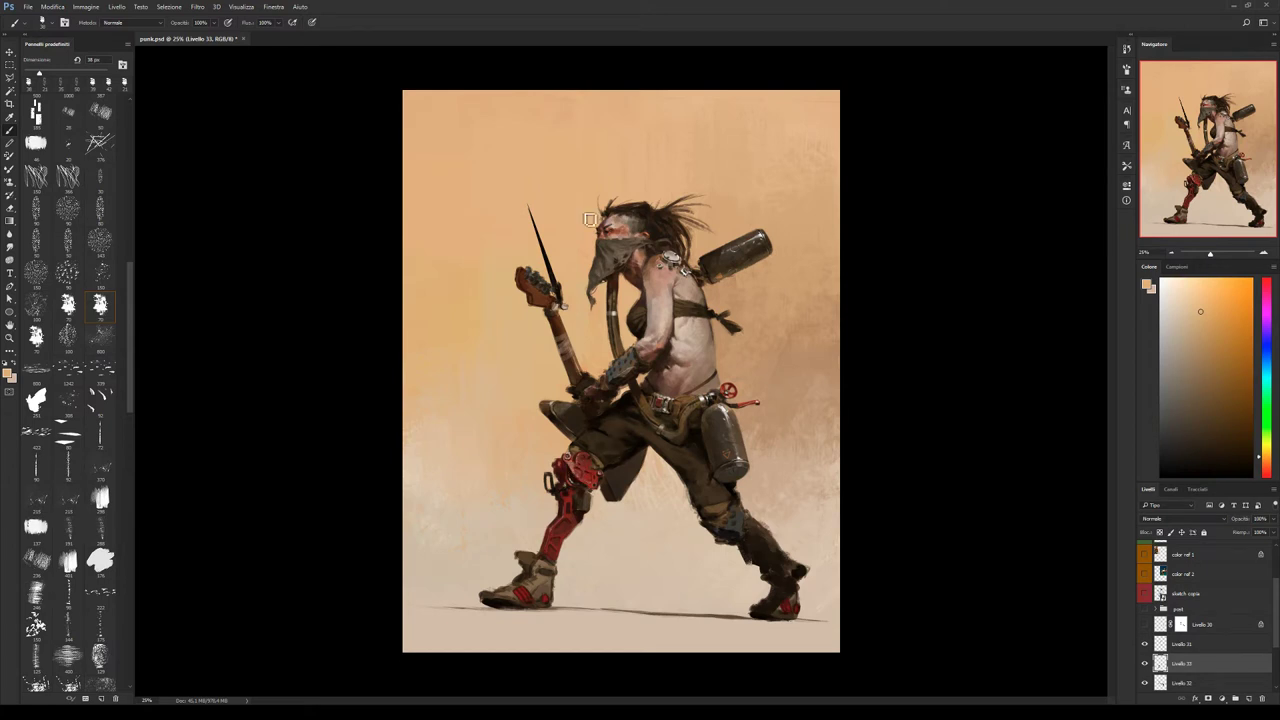
Correct the knee's outline with alternating dark red and light peach strokes, then select the 155 px brush.
{"action": "left_click", "coordinate": [571, 468], "text": "alt"}
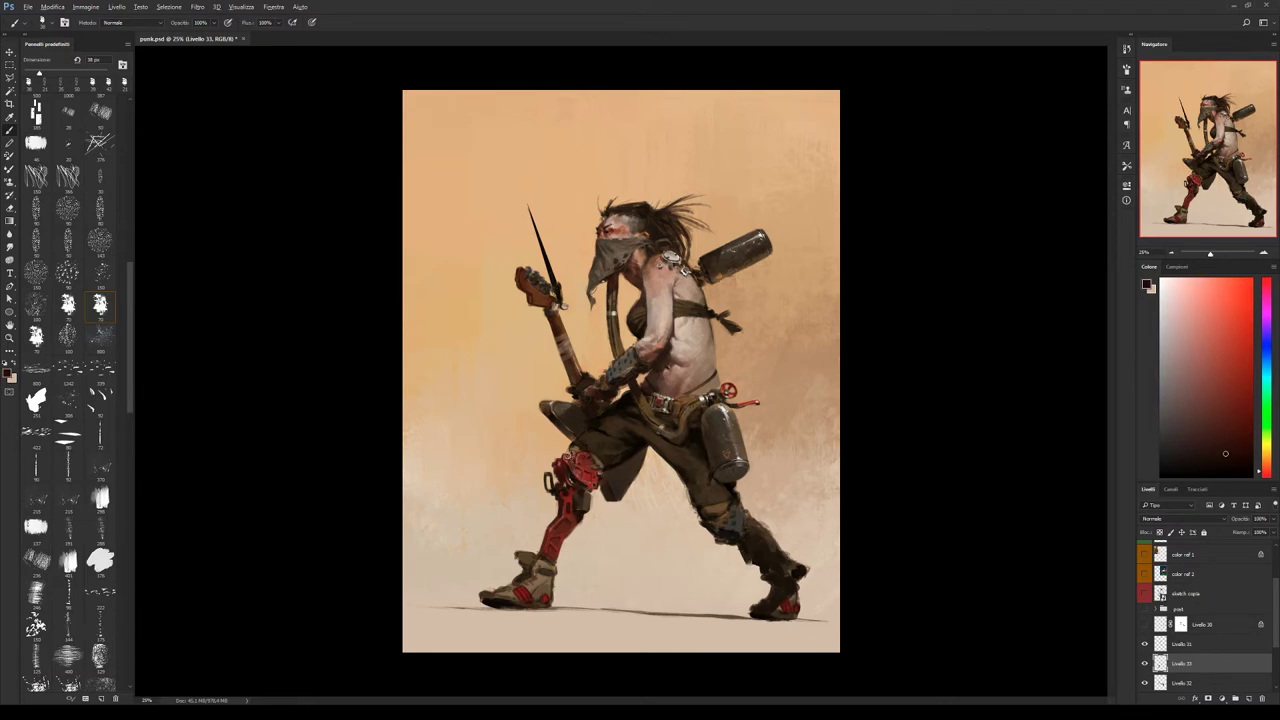
{"action": "left_click", "coordinate": [580, 472], "text": "alt"}
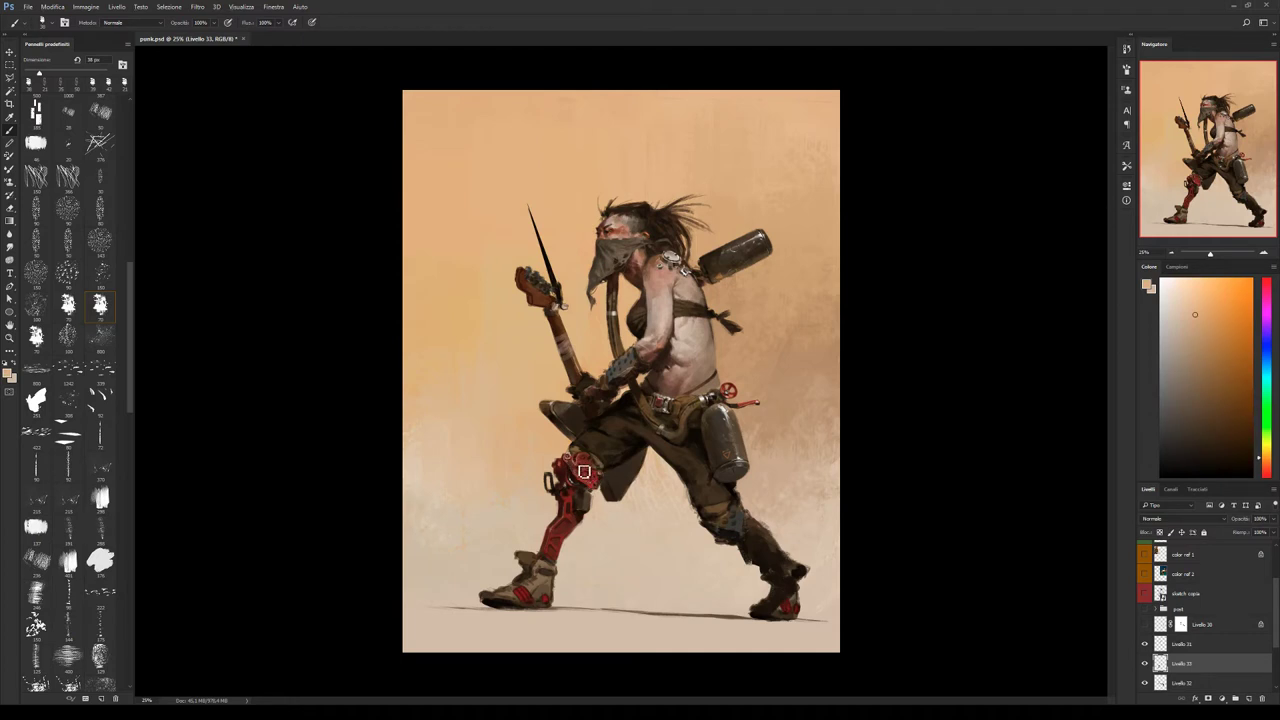
{"action": "left_click", "coordinate": [602, 477], "text": "alt"}
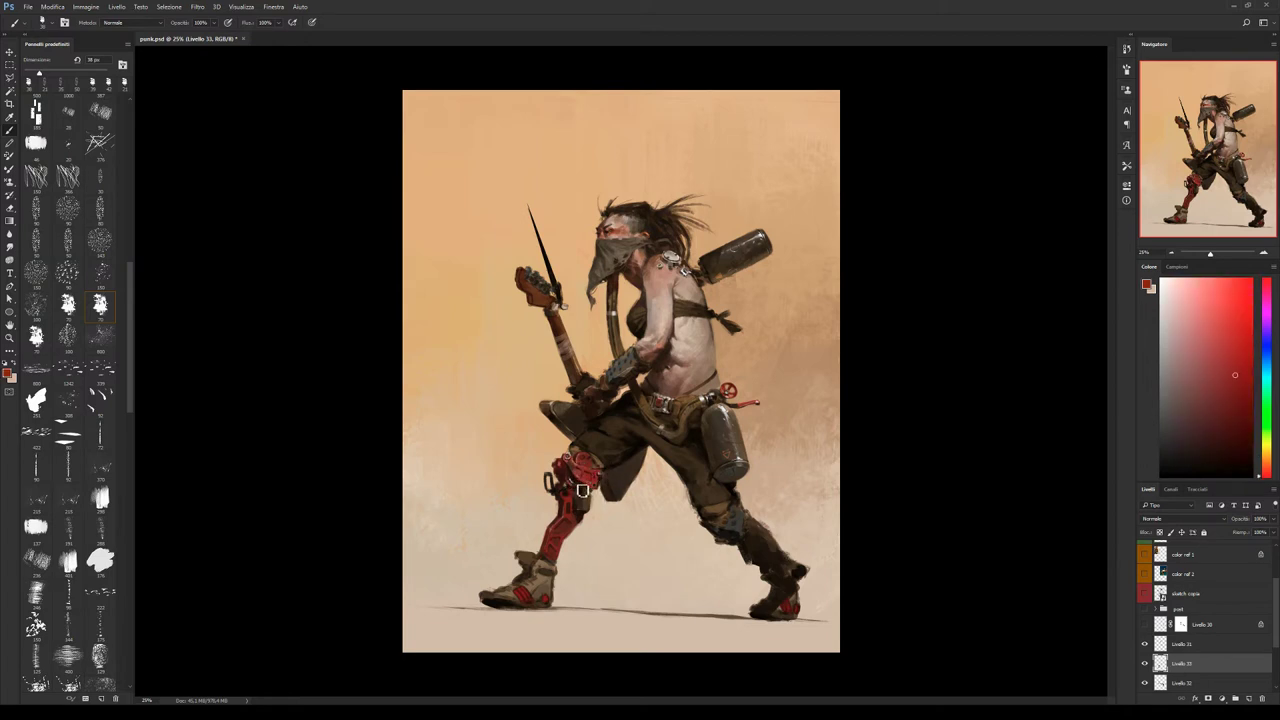
{"action": "left_click", "coordinate": [570, 482], "text": "alt"}
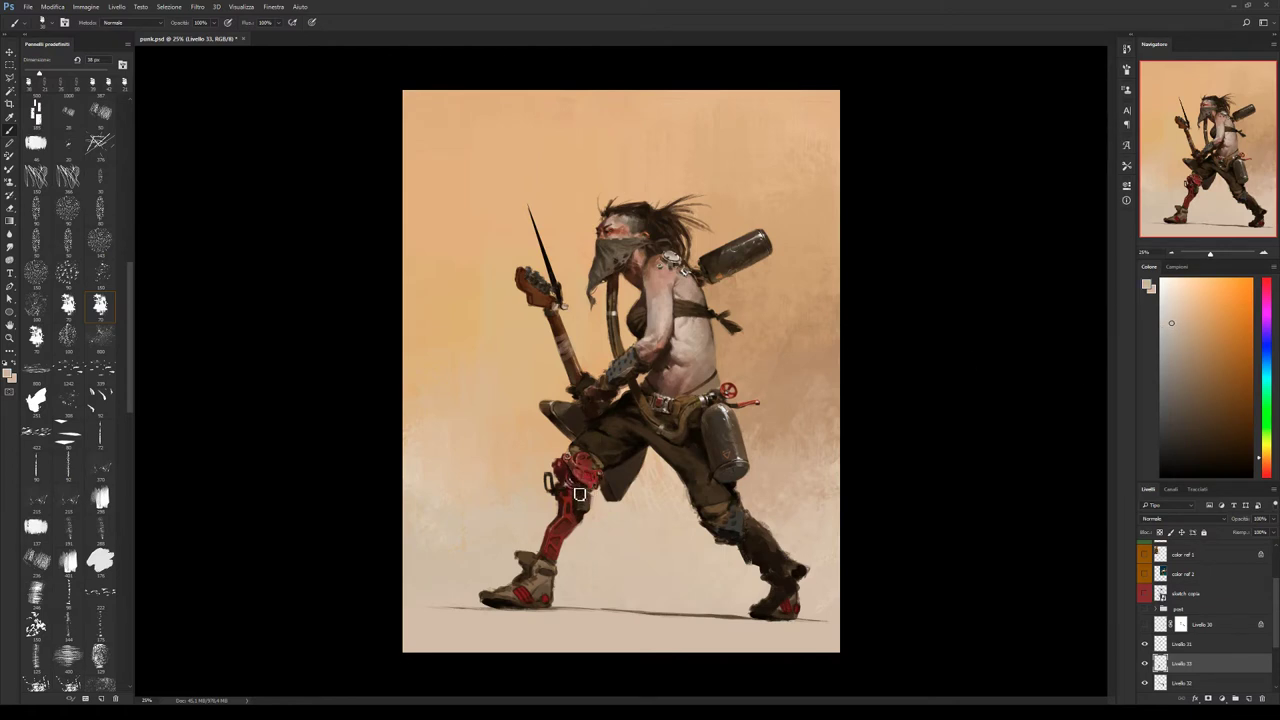
{"action": "left_click", "coordinate": [576, 490], "text": "alt"}
{"action": "left_click", "coordinate": [580, 493], "text": "alt"}
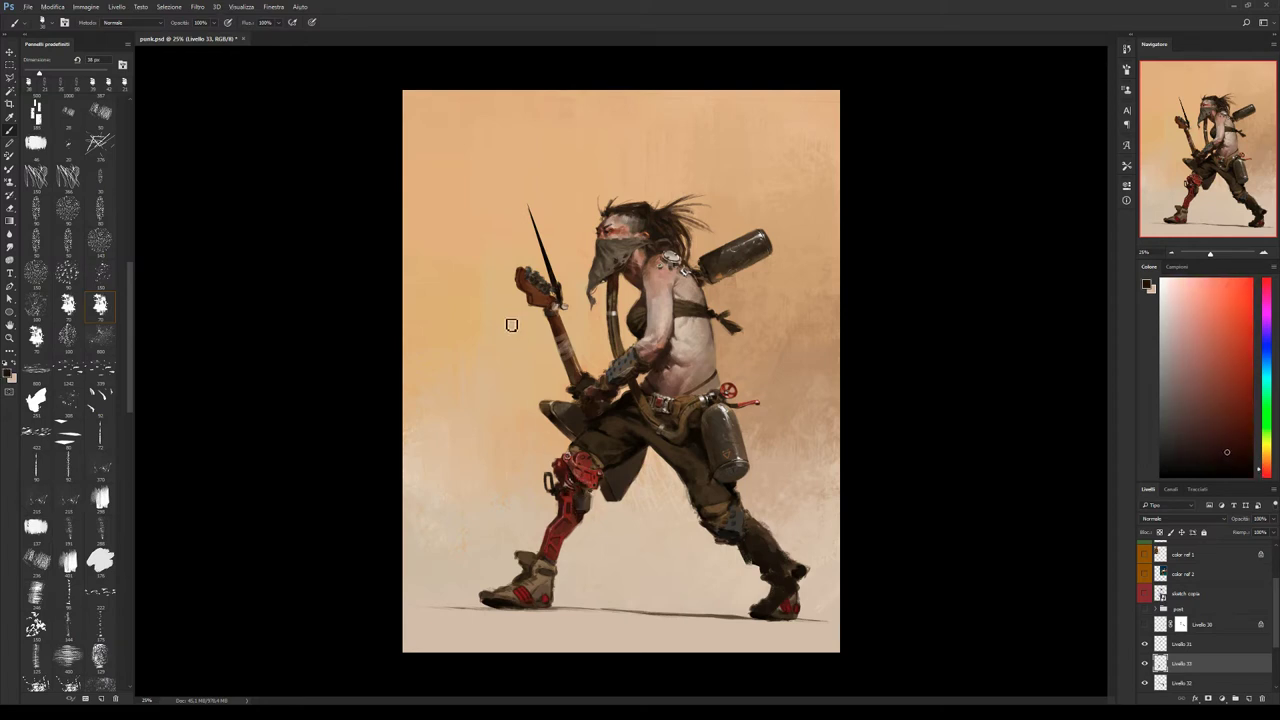
{"action": "left_click", "coordinate": [572, 494], "text": "alt"}
{"action": "left_click", "coordinate": [68, 238]}
With an 84 px brush, paint orange and lighter background tones into the gap between the legs.
{"action": "left_click", "coordinate": [628, 466], "text": "alt"}
{"action": "key", "text": "bracketleft"}
{"action": "left_click", "coordinate": [638, 455], "text": "alt"}
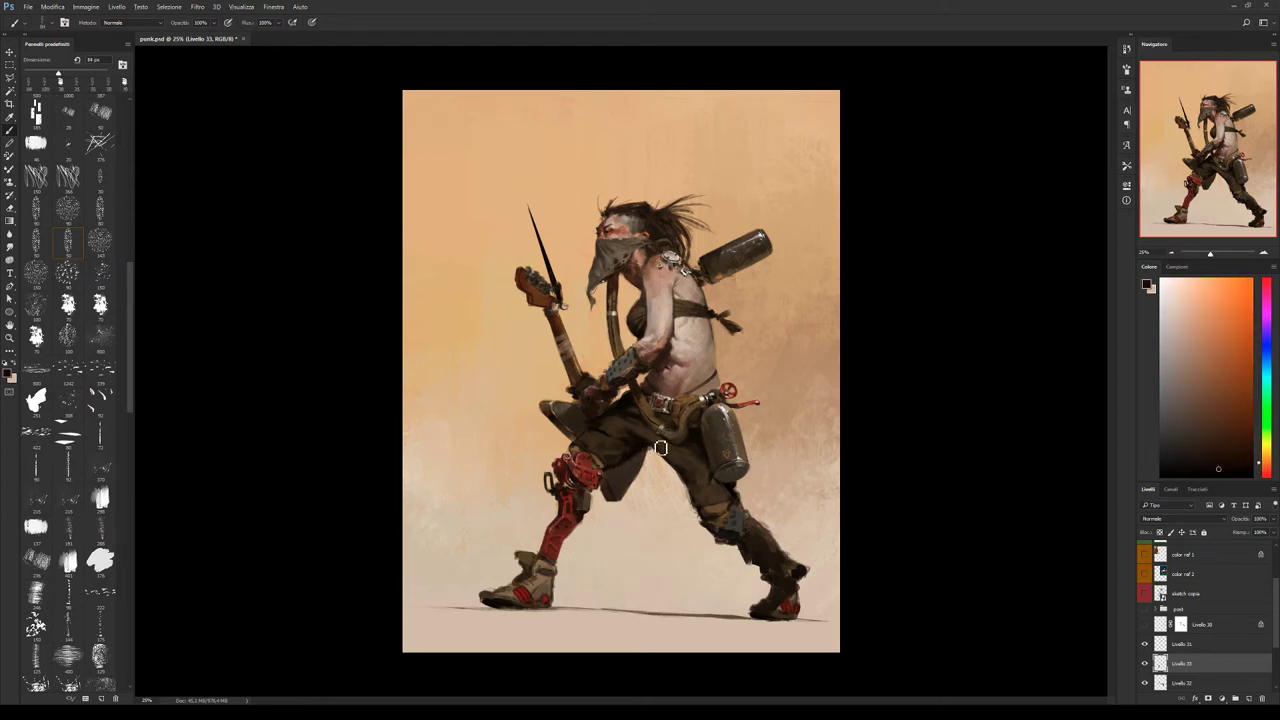
{"action": "left_click", "coordinate": [640, 461], "text": "alt"}
{"action": "left_click", "coordinate": [649, 461], "text": "alt"}
{"action": "left_click", "coordinate": [566, 411], "text": "alt"}
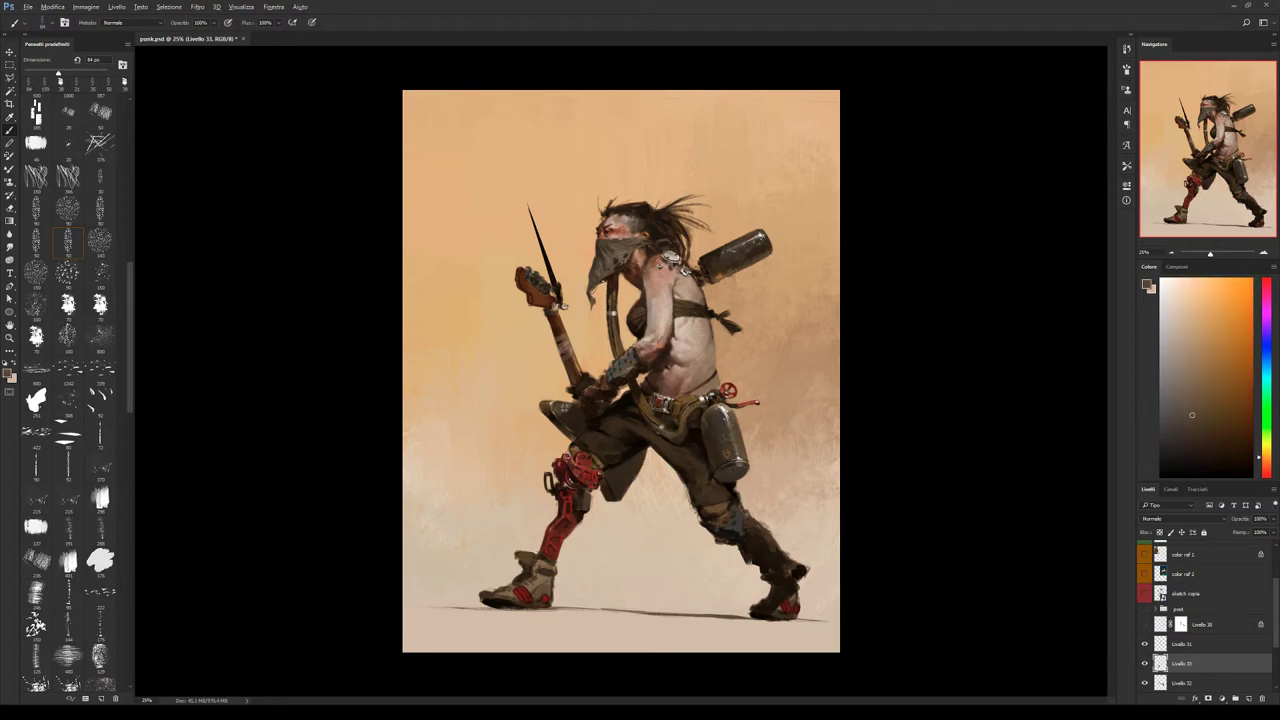
{"action": "left_click", "coordinate": [620, 476], "text": "alt"}
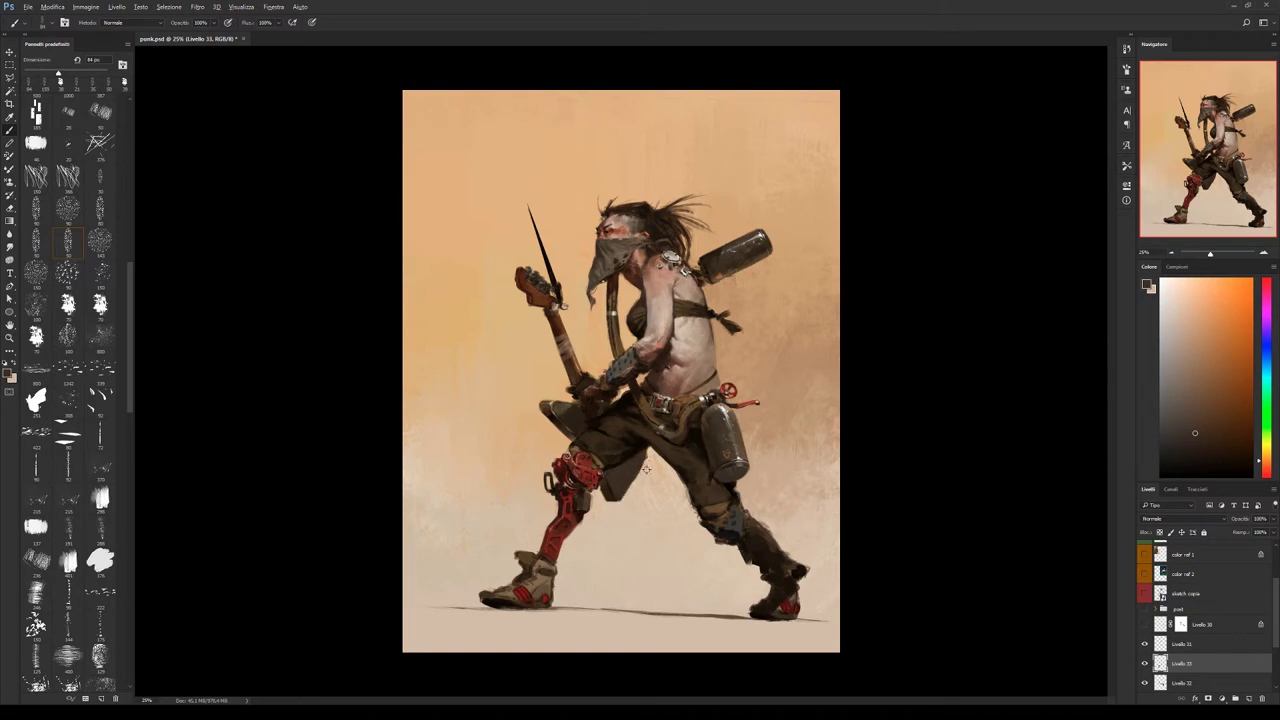
{"action": "key", "text": "x"}
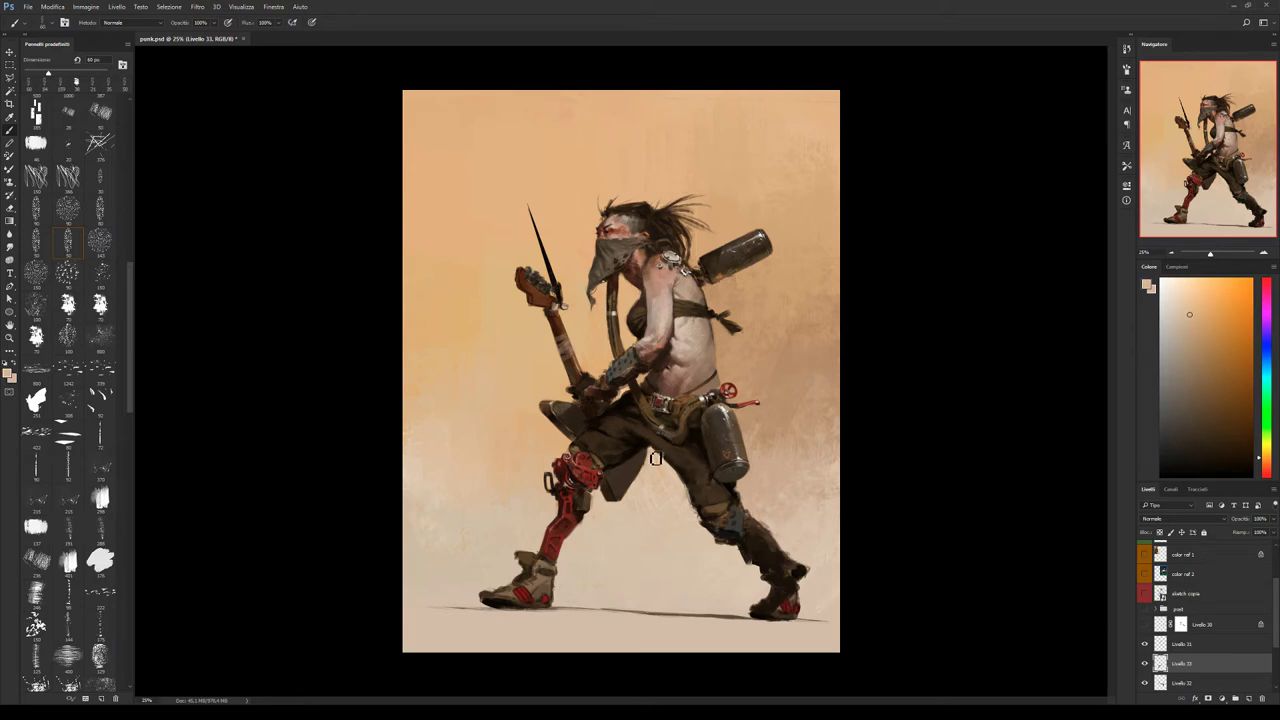
Blend the dark brown trouser edge into the light beige background using the 70 px textured brush.
{"action": "left_click", "coordinate": [625, 497], "text": "alt"}
{"action": "left_click", "coordinate": [655, 458], "text": "alt"}
{"action": "left_click", "coordinate": [649, 474], "text": "alt"}
{"action": "left_click", "coordinate": [636, 490], "text": "alt"}
{"action": "left_click", "coordinate": [622, 481], "text": "alt"}
{"action": "left_click", "coordinate": [100, 305]}
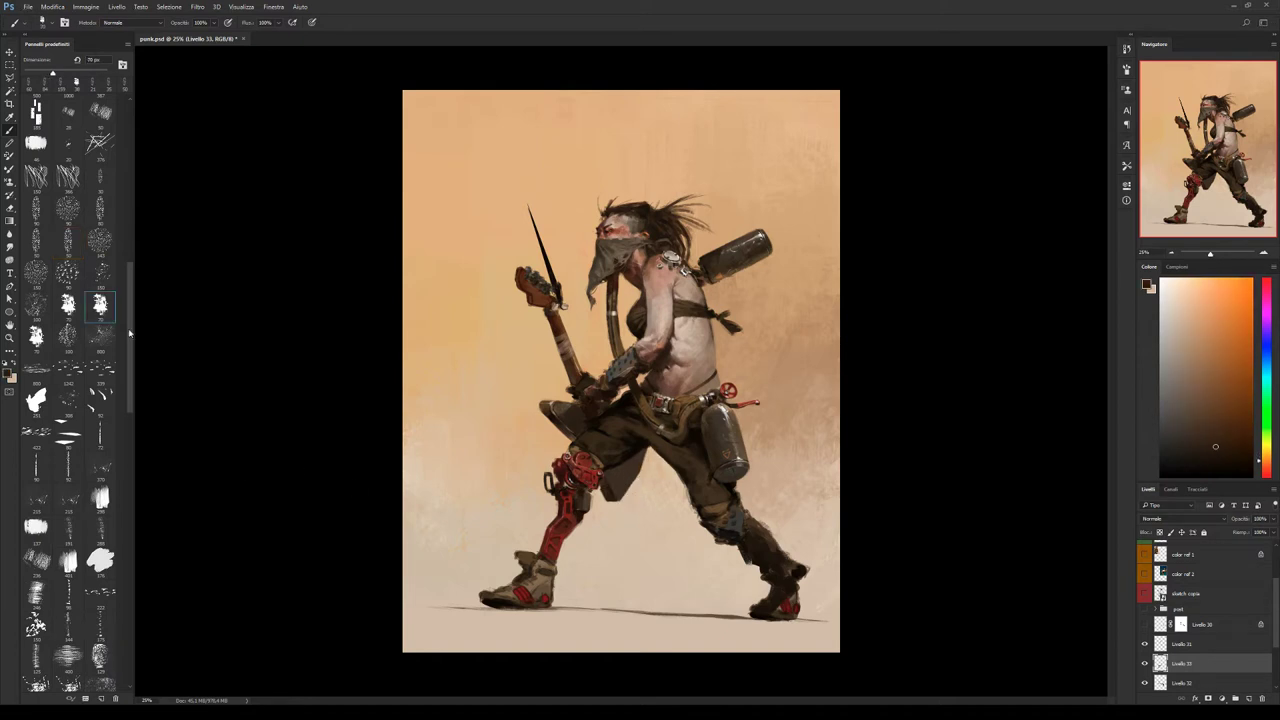
{"action": "left_click", "coordinate": [620, 500], "text": "alt"}
{"action": "left_click", "coordinate": [622, 502], "text": "alt"}
{"action": "left_click", "coordinate": [626, 506], "text": "alt"}
{"action": "left_click", "coordinate": [612, 486], "text": "alt"}
{"action": "left_click", "coordinate": [608, 500], "text": "alt"}
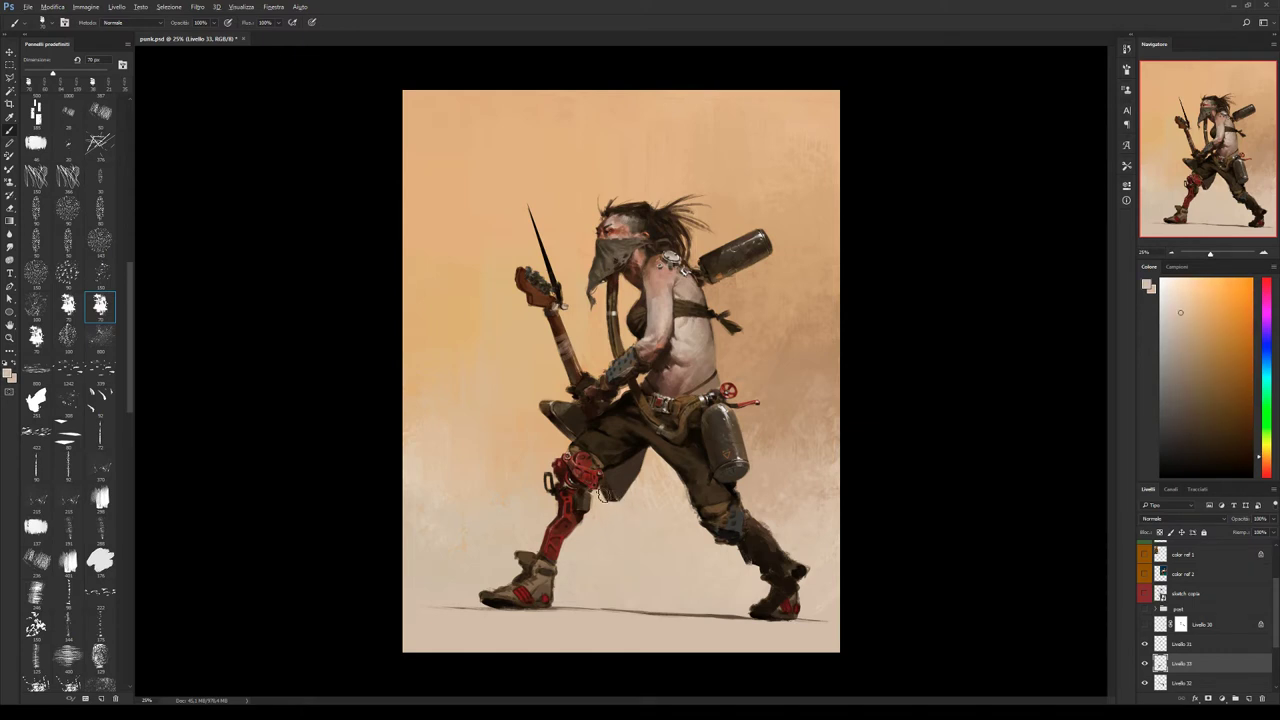
{"action": "left_click", "coordinate": [614, 508], "text": "alt"}
Soften the area further with the 50 px spray brush in dark brown and greyish tan.
{"action": "left_click", "coordinate": [68, 242]}
{"action": "left_click", "coordinate": [628, 428], "text": "alt"}
{"action": "left_click", "coordinate": [759, 236], "text": "alt"}
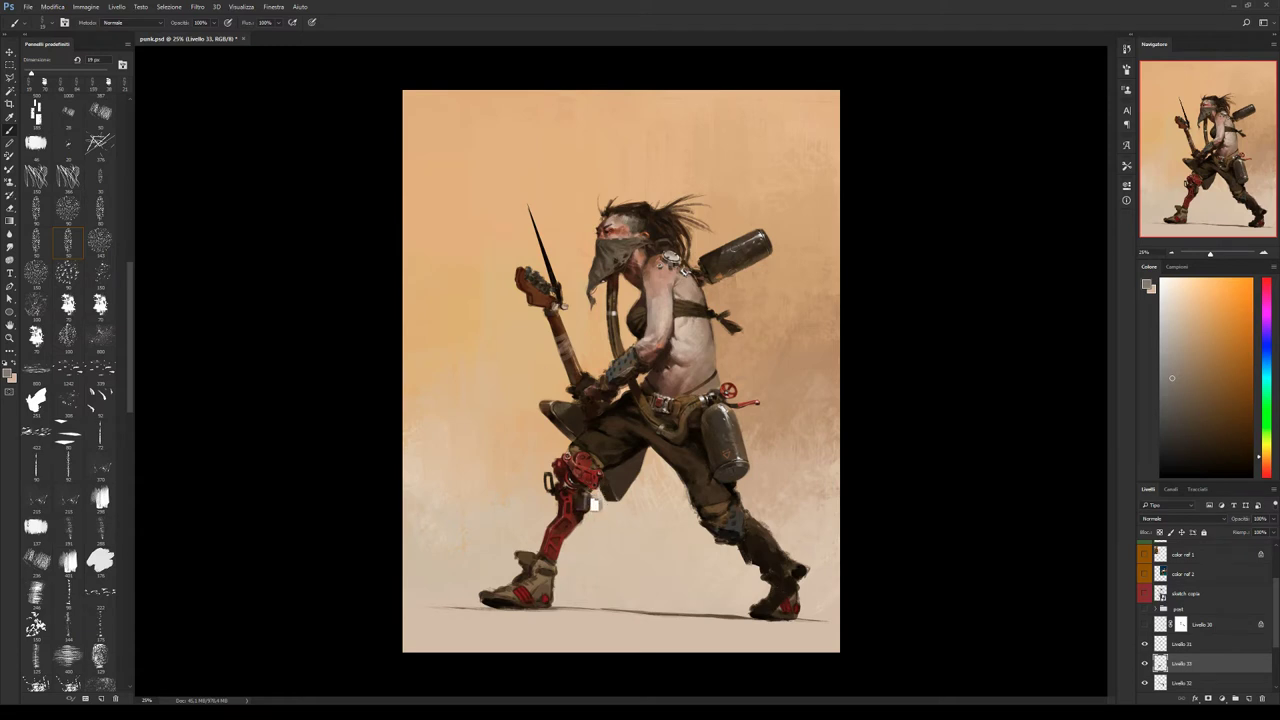
Paint dark red and light beige strokes along the knee's lower edge.
{"action": "left_click", "coordinate": [592, 506], "text": "alt"}
{"action": "left_click", "coordinate": [578, 512], "text": "alt"}
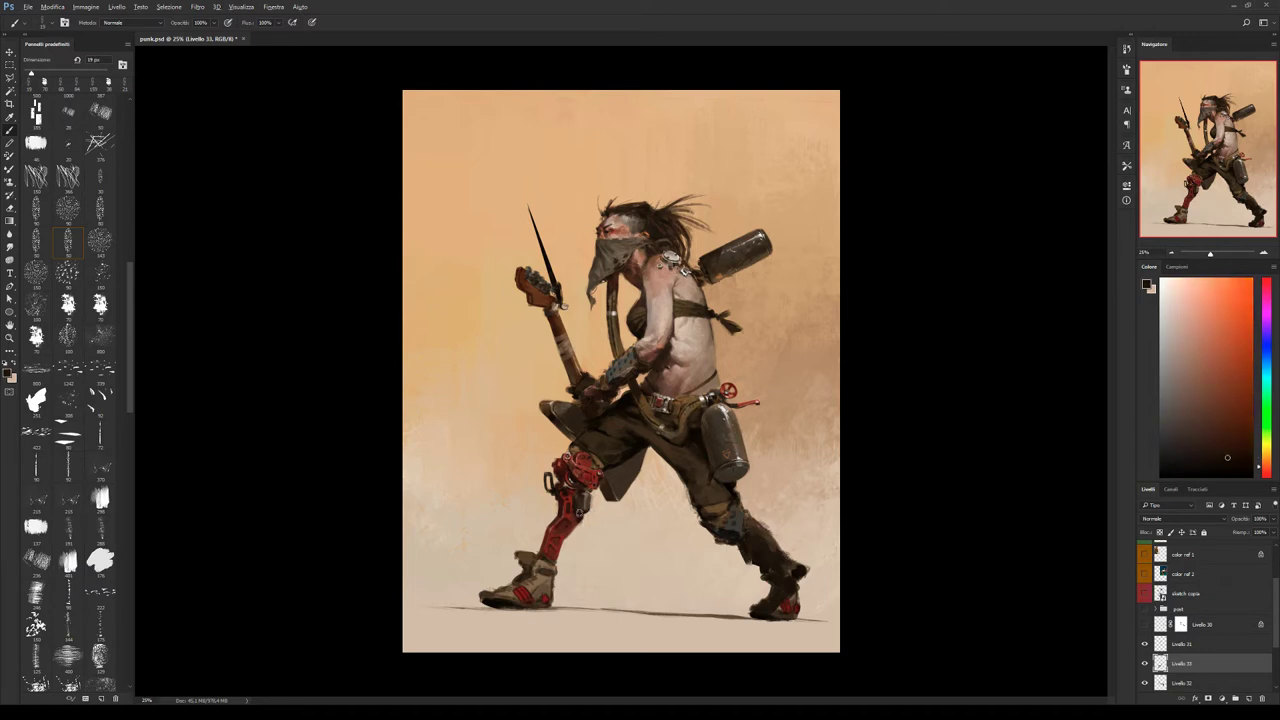
{"action": "left_click", "coordinate": [598, 520], "text": "alt"}
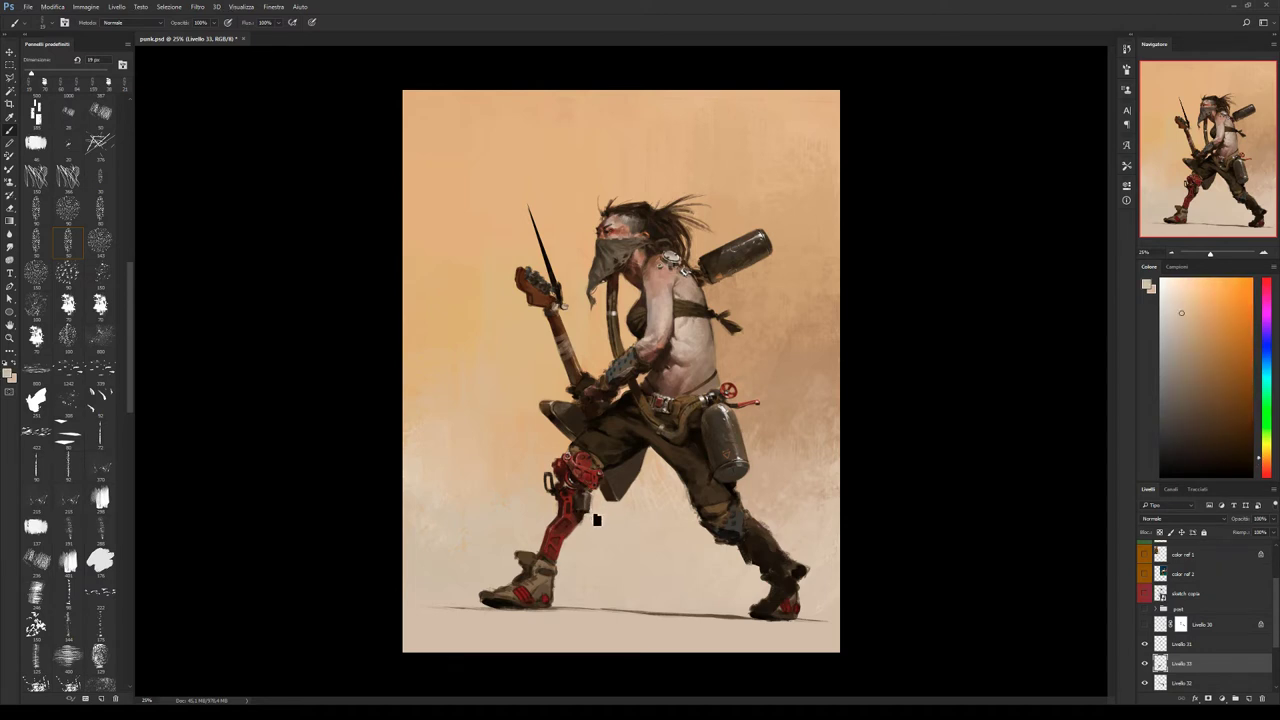
{"action": "left_click", "coordinate": [587, 523], "text": "alt"}
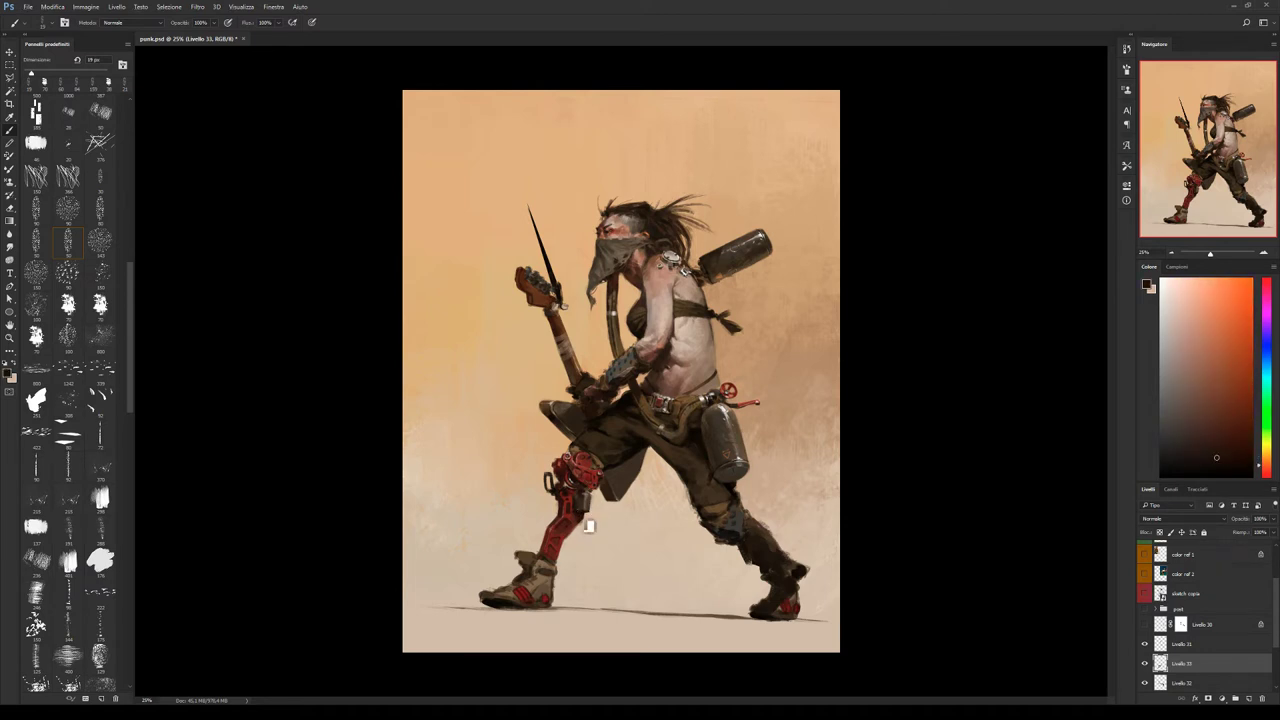
{"action": "left_click", "coordinate": [590, 530], "text": "alt"}
{"action": "left_click", "coordinate": [589, 524], "text": "alt"}
{"action": "left_click", "coordinate": [577, 505], "text": "alt"}
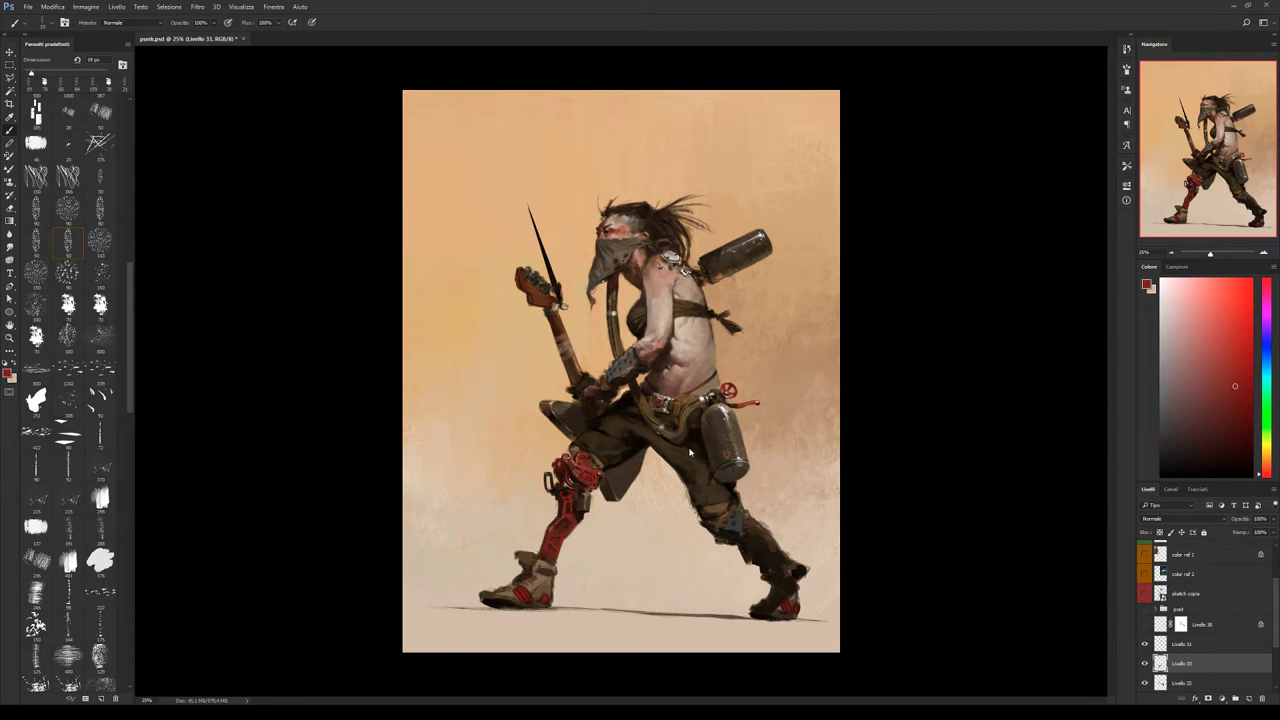
{"action": "key", "text": "bracketright"}
Add dark orange-brown and darker red tones across the knee.
{"action": "left_click", "coordinate": [608, 467], "text": "alt"}
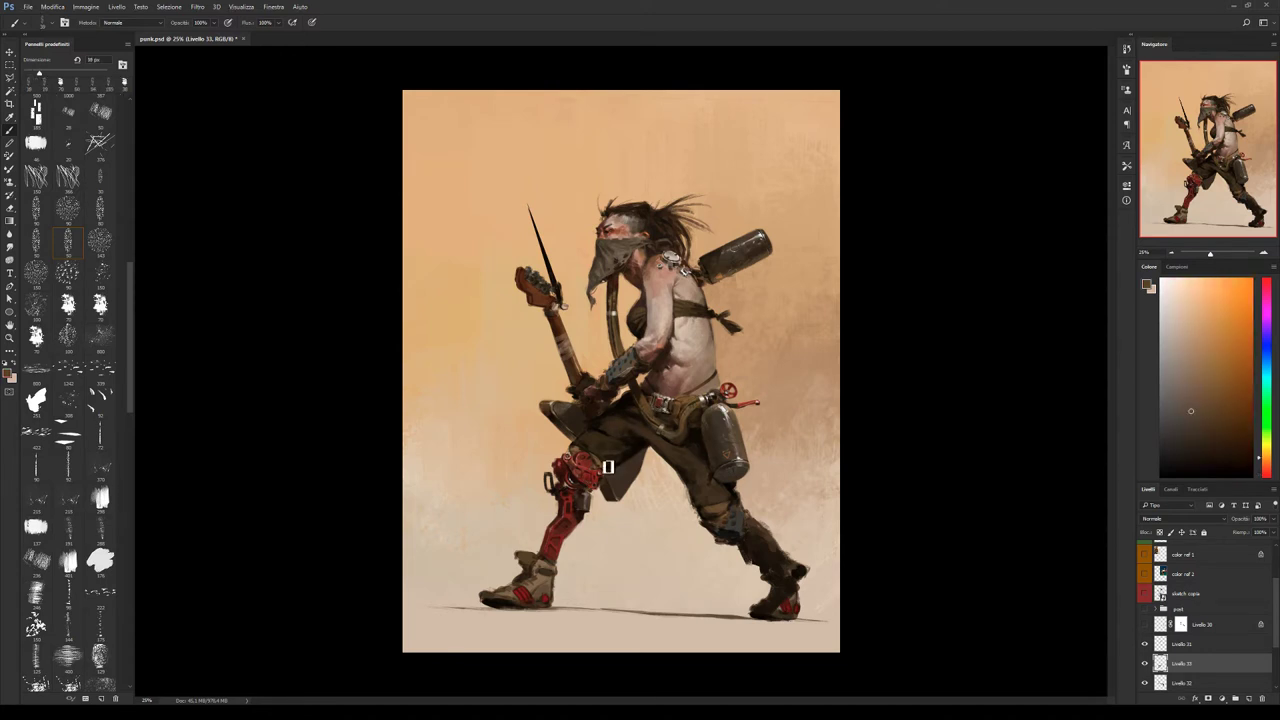
{"action": "left_click", "coordinate": [580, 512], "text": "alt"}
{"action": "left_click", "coordinate": [581, 505], "text": "alt"}
{"action": "left_click", "coordinate": [590, 501], "text": "alt"}
{"action": "left_click", "coordinate": [577, 512], "text": "alt"}
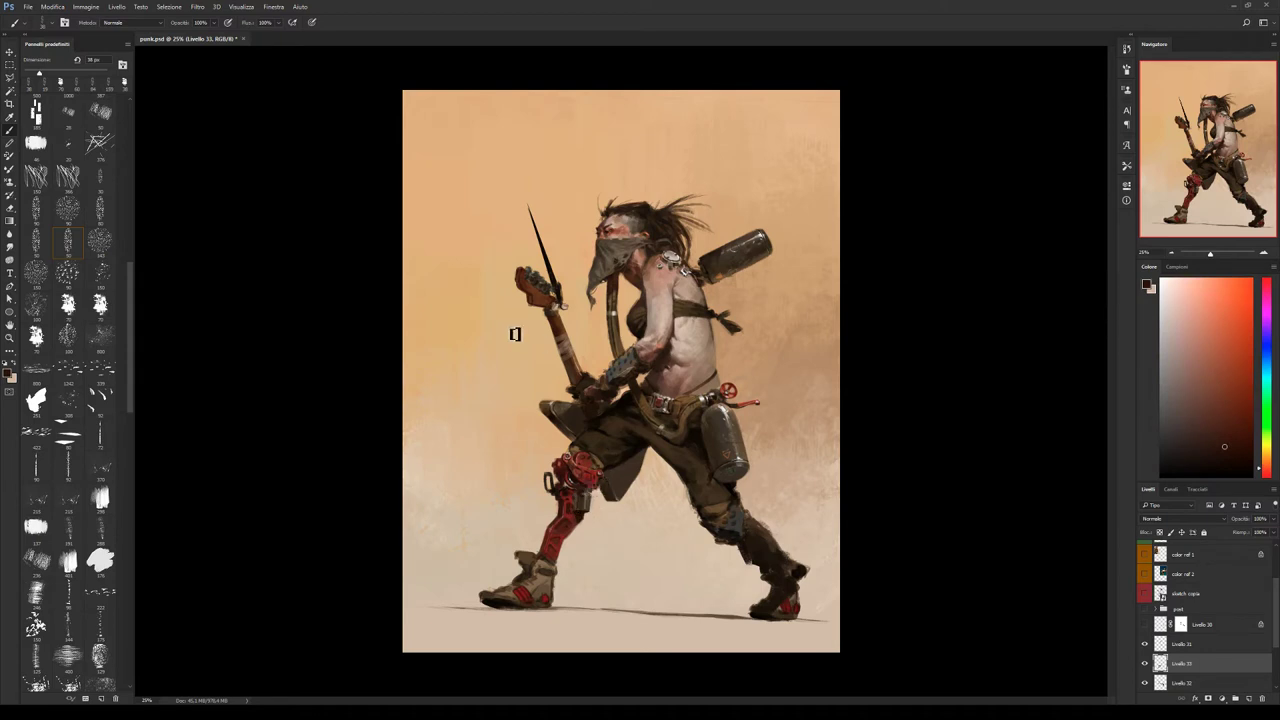
Shade the knee with the 70 px textured brush at 45 px, adding white highlights.
{"action": "left_click", "coordinate": [100, 308]}
{"action": "key", "text": "bracketleft"}
{"action": "key", "text": "bracketleft"}
{"action": "key", "text": "bracketleft"}
{"action": "left_click", "coordinate": [581, 512], "text": "alt"}
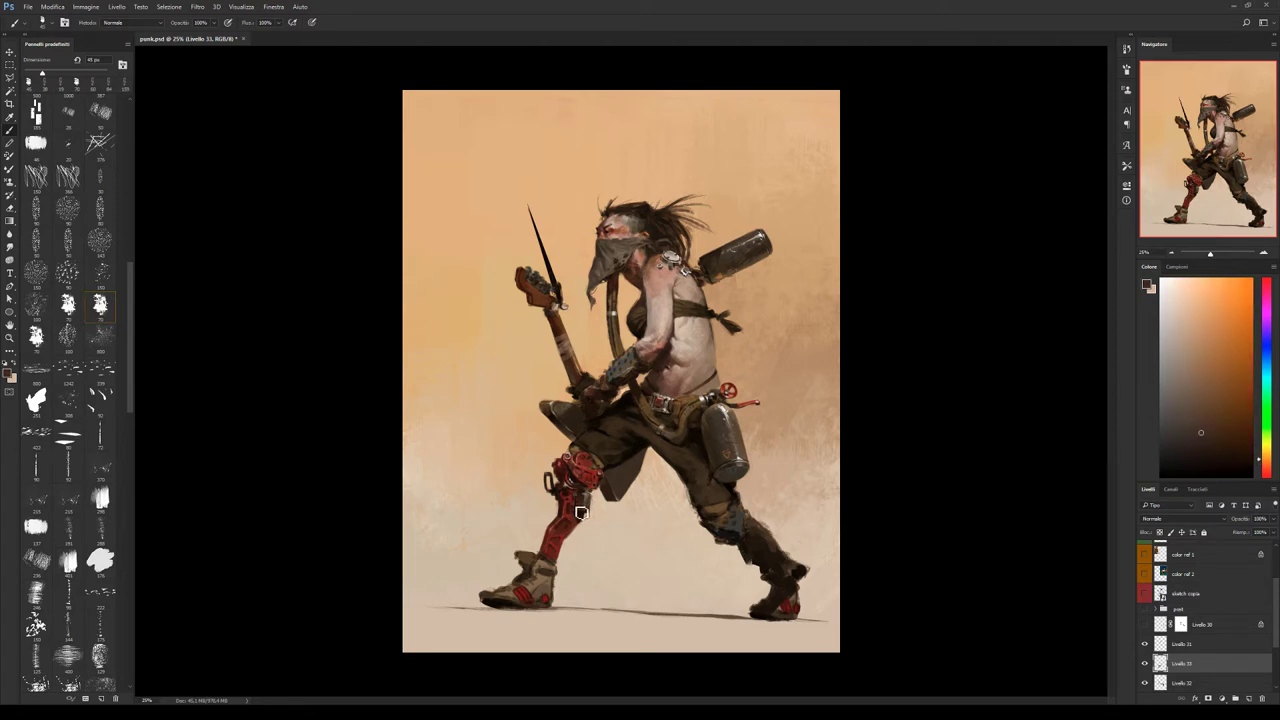
{"action": "left_click", "coordinate": [578, 498], "text": "alt"}
{"action": "left_click", "coordinate": [582, 500], "text": "alt"}
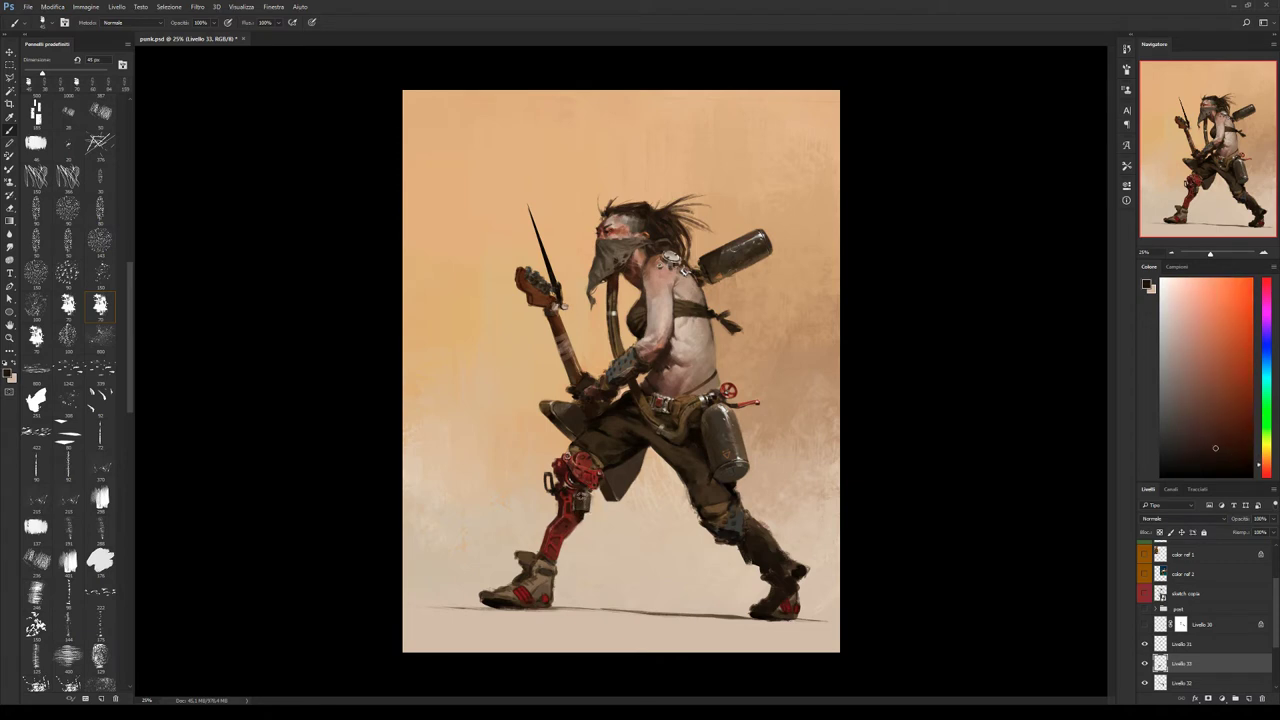
{"action": "left_click", "coordinate": [594, 500], "text": "alt"}
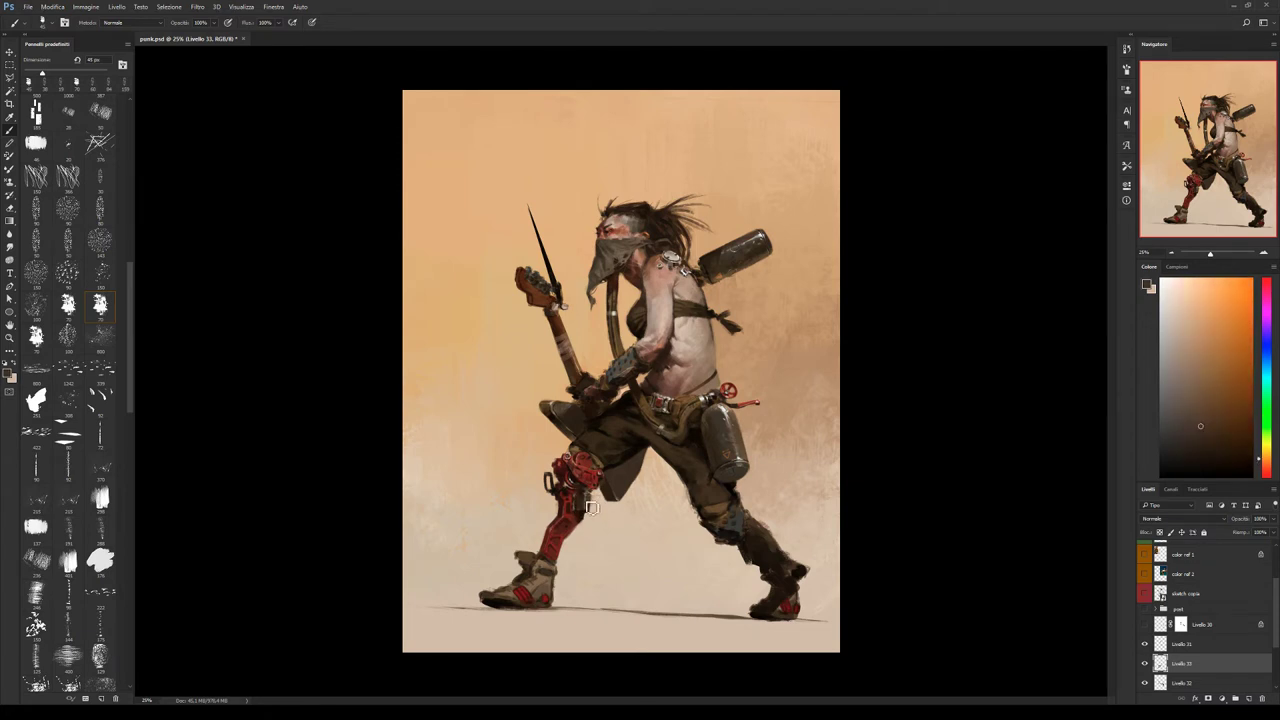
{"action": "key", "text": "x"}
{"action": "left_click", "coordinate": [589, 486], "text": "alt"}
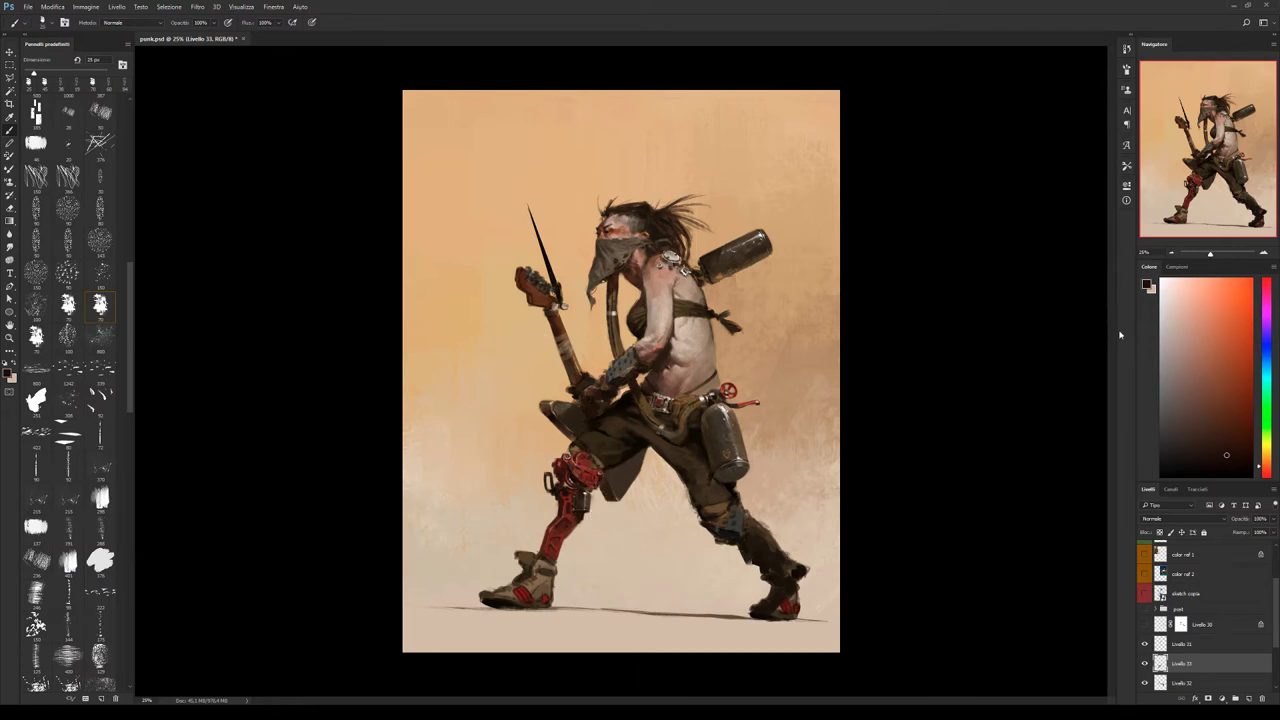
Pick a muted red and refine the knee with beige, dark red and brown at 70 px.
{"action": "left_click_drag", "start_coordinate": [1228, 419], "coordinate": [1218, 361]}
{"action": "left_click", "coordinate": [68, 240]}
{"action": "left_click", "coordinate": [613, 499], "text": "alt"}
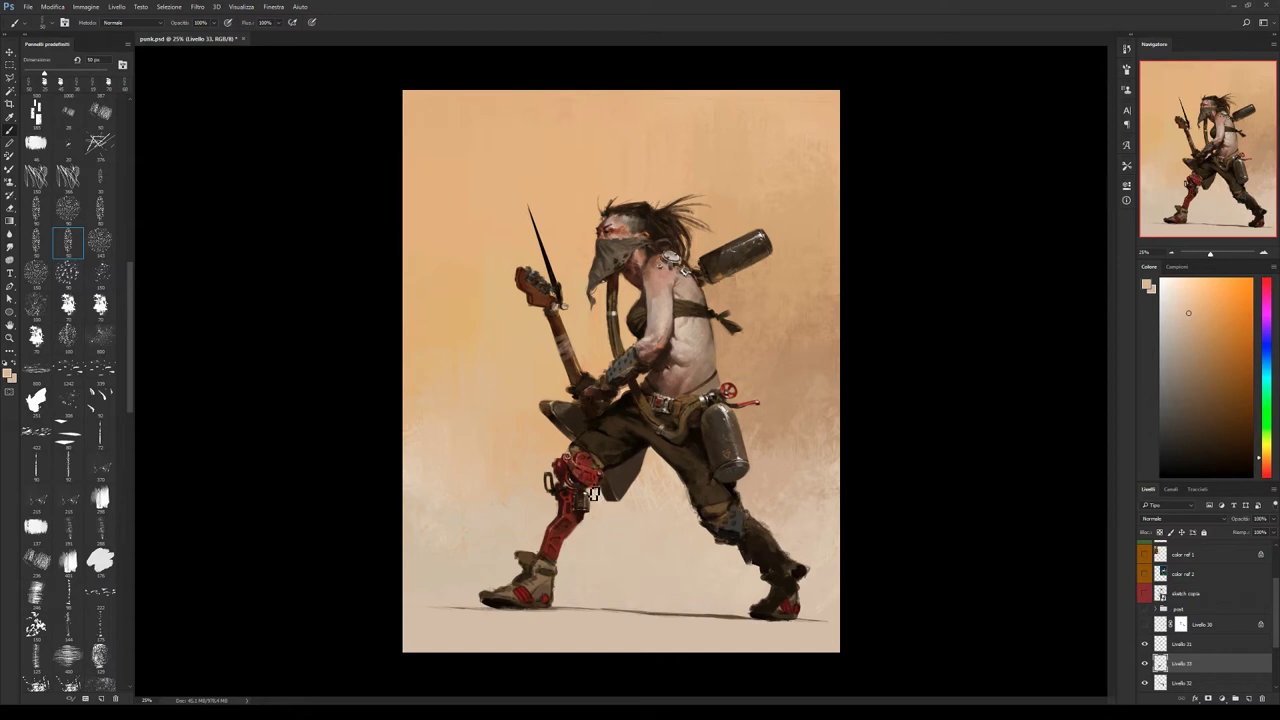
{"action": "left_click", "coordinate": [100, 307]}
{"action": "left_click", "coordinate": [598, 495], "text": "alt"}
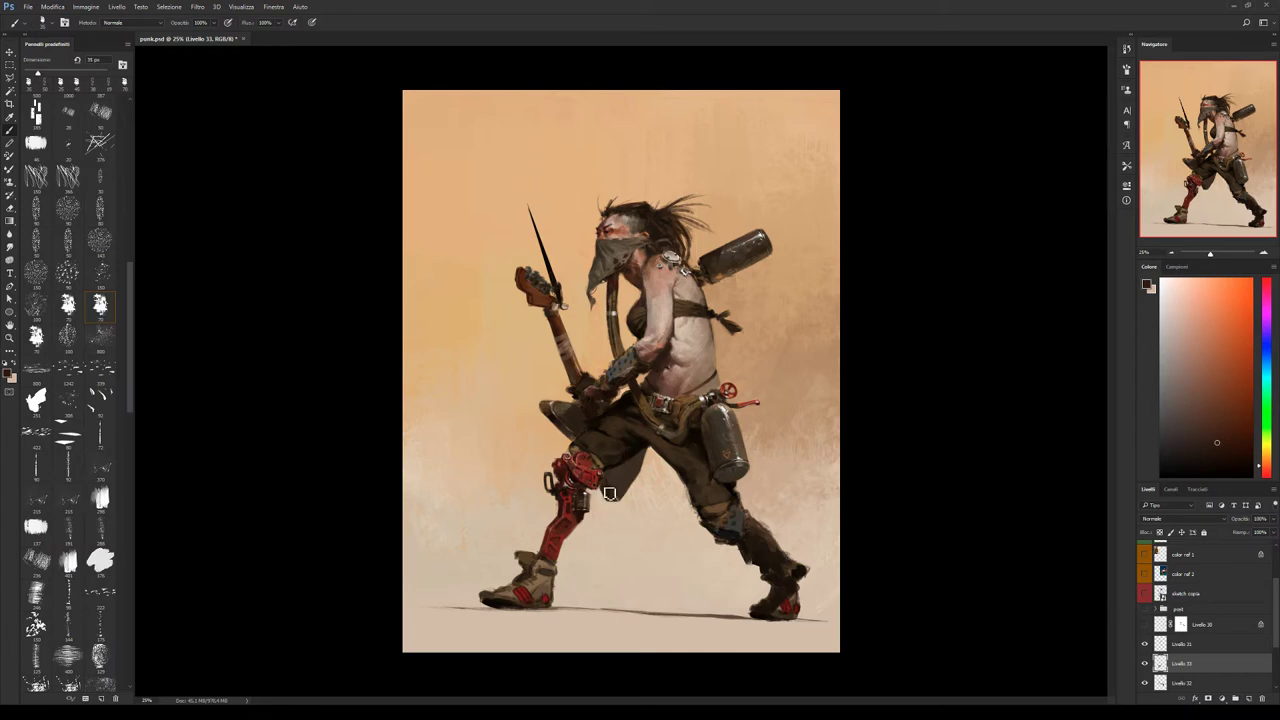
{"action": "left_click", "coordinate": [610, 494], "text": "alt"}
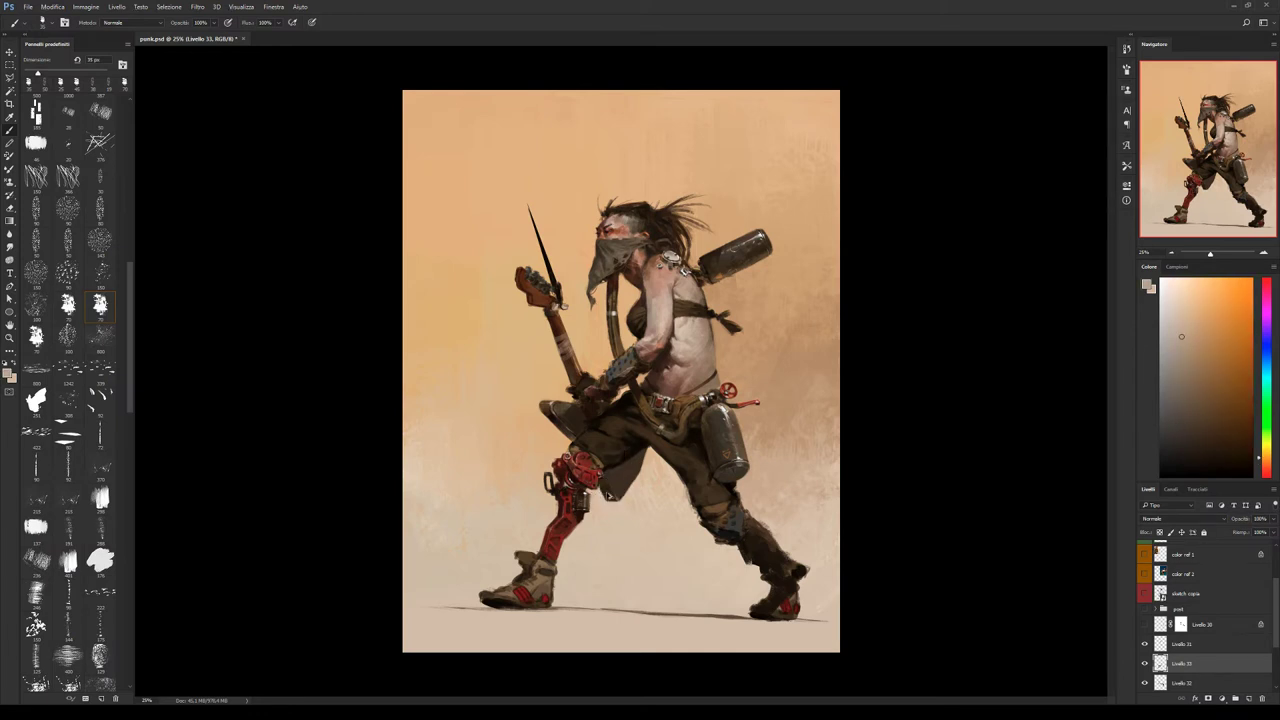
{"action": "left_click", "coordinate": [607, 492], "text": "alt"}
With a brush of about 22 px, add light pink highlights and orange accents to the knee.
{"action": "left_click", "coordinate": [80, 245]}
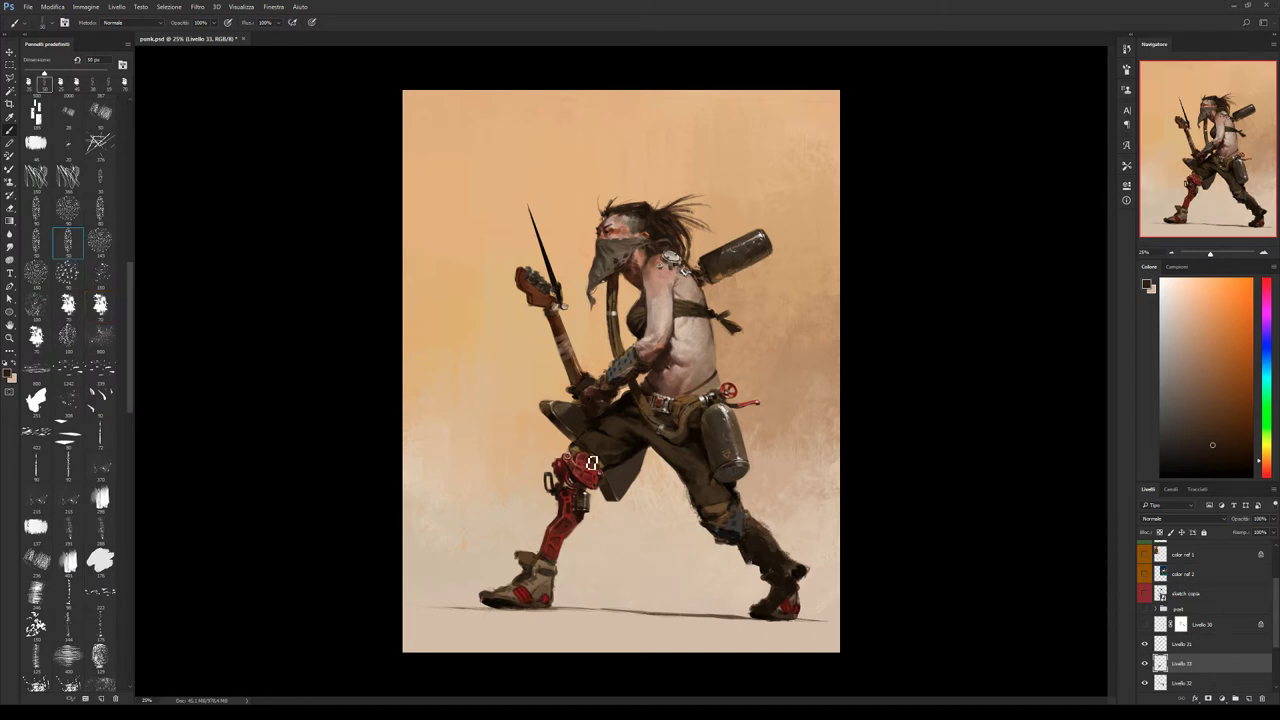
{"action": "key", "text": "bracketright"}
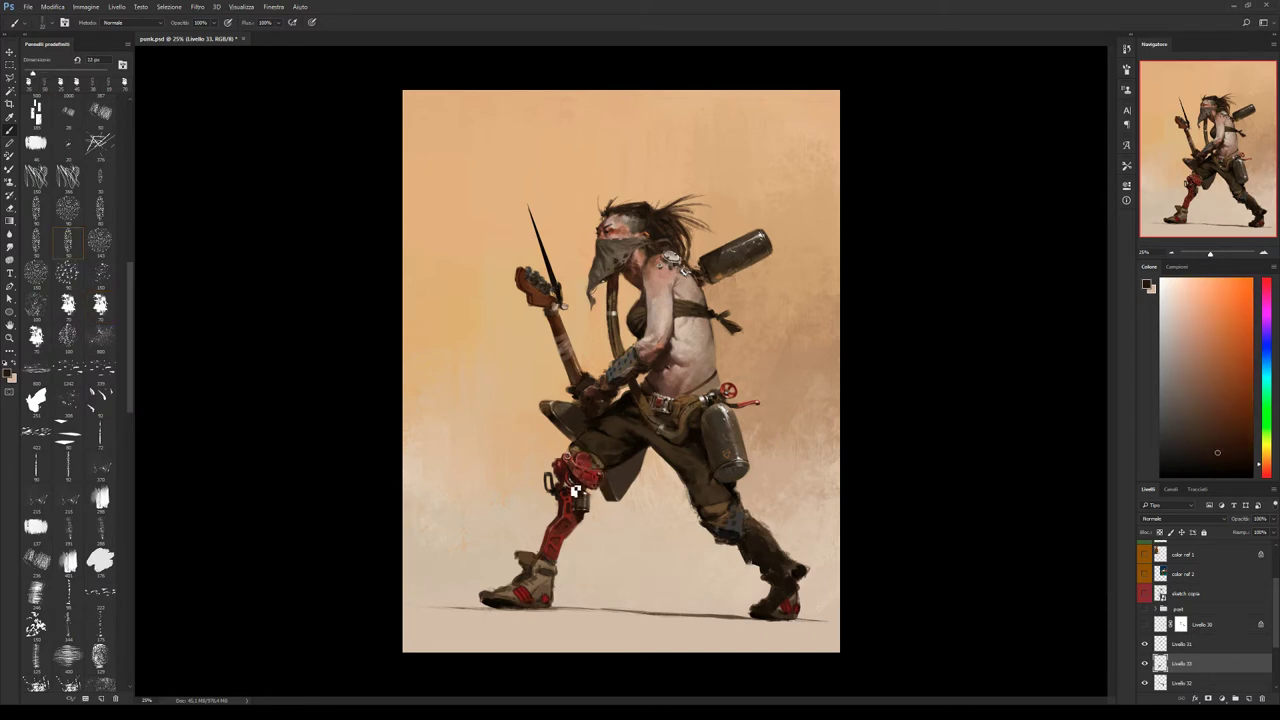
{"action": "key", "text": "bracketright"}
{"action": "left_click", "coordinate": [574, 496], "text": "alt"}
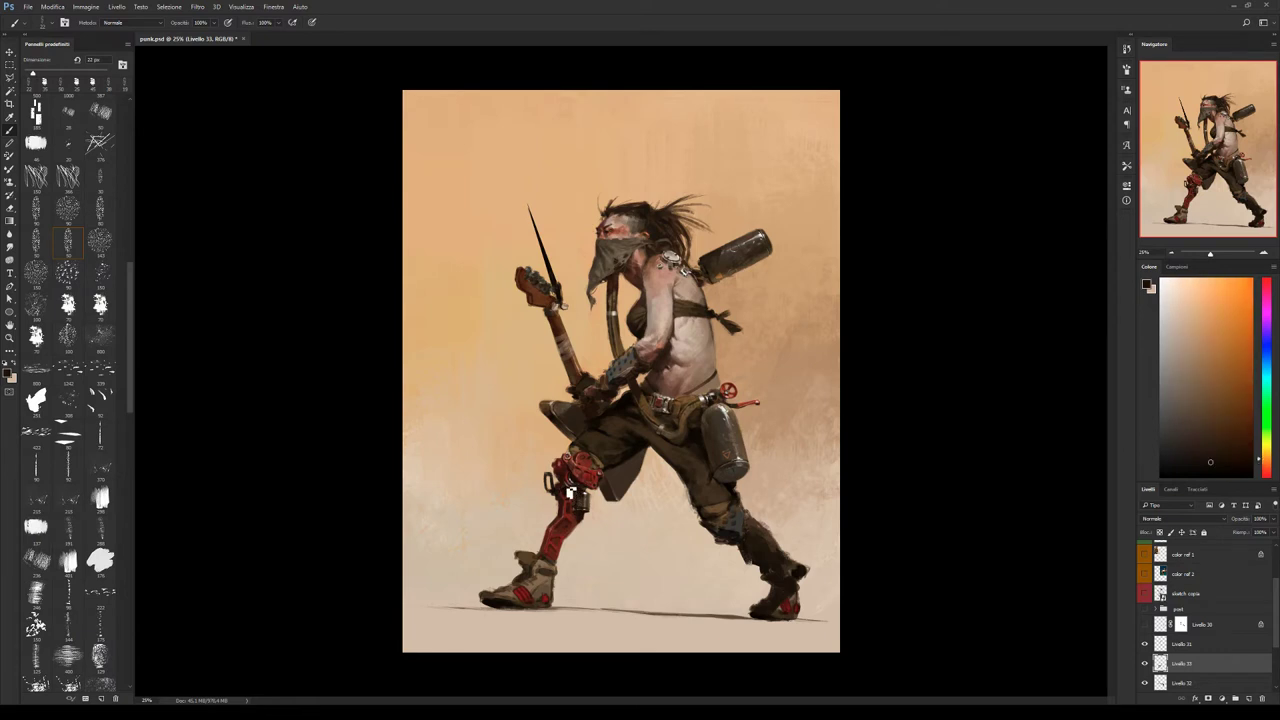
{"action": "left_click", "coordinate": [574, 487], "text": "alt"}
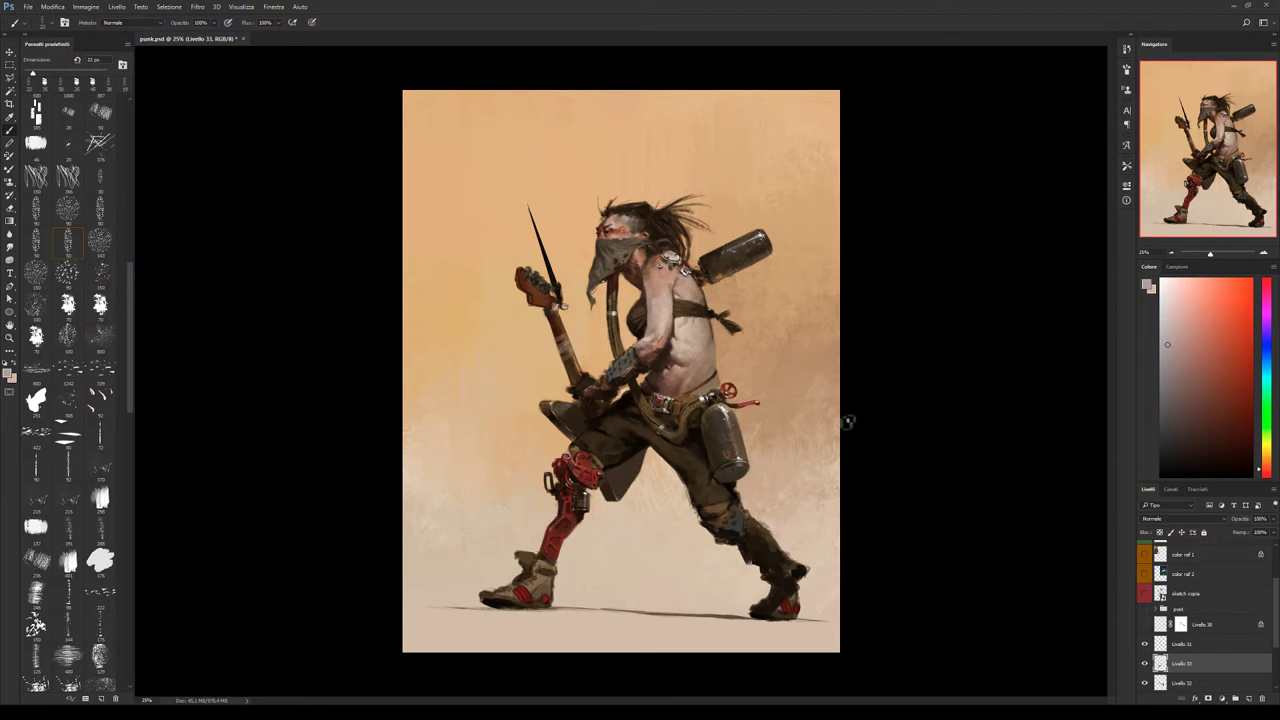
{"action": "left_click", "coordinate": [726, 458], "text": "alt"}
{"action": "left_click", "coordinate": [578, 466], "text": "alt"}
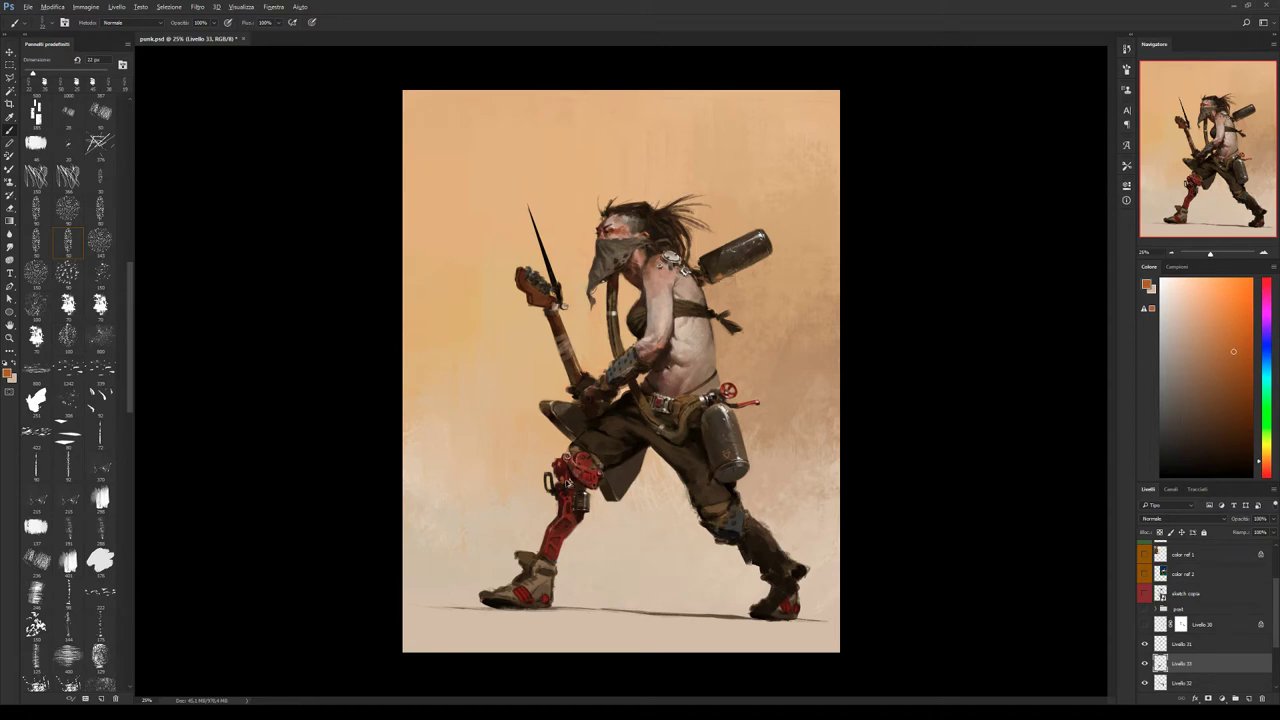
Paint near-black knee shadows and light red highlights, then flip the canvas back horizontally.
{"action": "left_click", "coordinate": [561, 494], "text": "alt"}
{"action": "left_click", "coordinate": [570, 490], "text": "alt"}
{"action": "left_click", "coordinate": [570, 490], "text": "alt"}
{"action": "left_click", "coordinate": [563, 483], "text": "alt"}
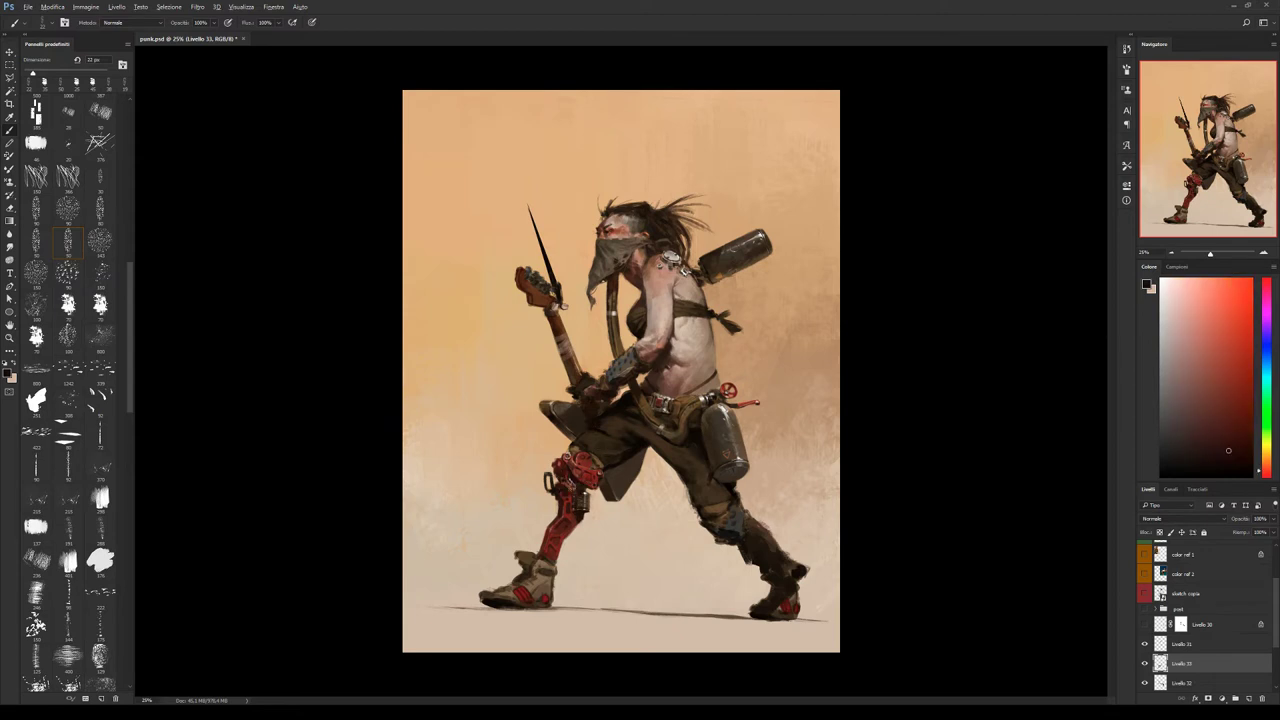
{"action": "left_click", "coordinate": [570, 488], "text": "alt"}
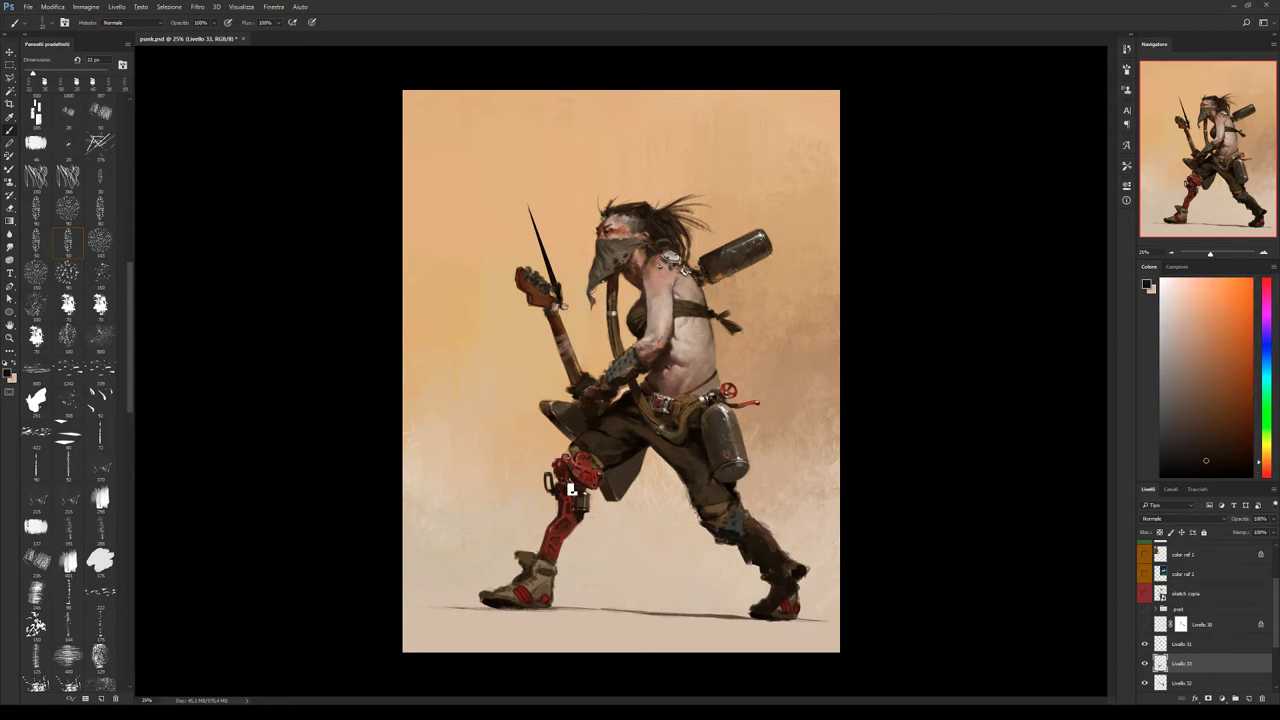
{"action": "left_click", "coordinate": [580, 490], "text": "alt"}
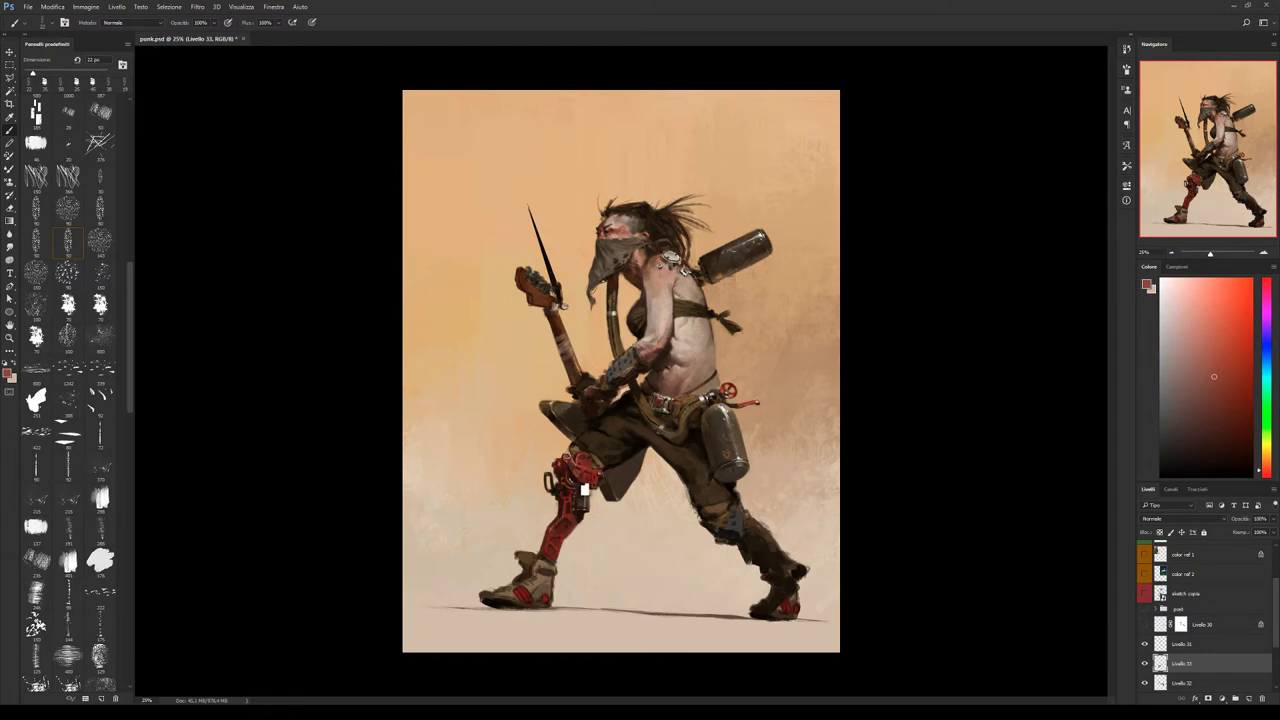
{"action": "left_click", "coordinate": [594, 488], "text": "alt"}
{"action": "left_click", "coordinate": [613, 472], "text": "alt"}
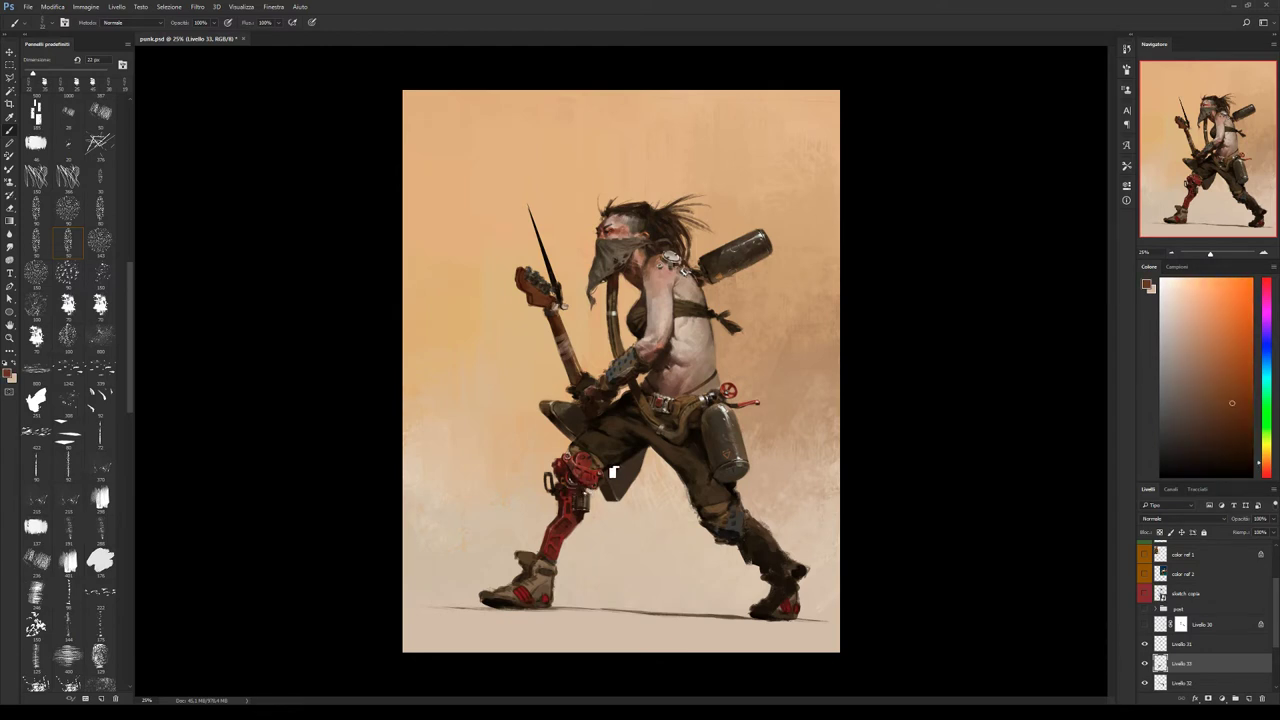
{"action": "left_click", "coordinate": [588, 490], "text": "alt"}
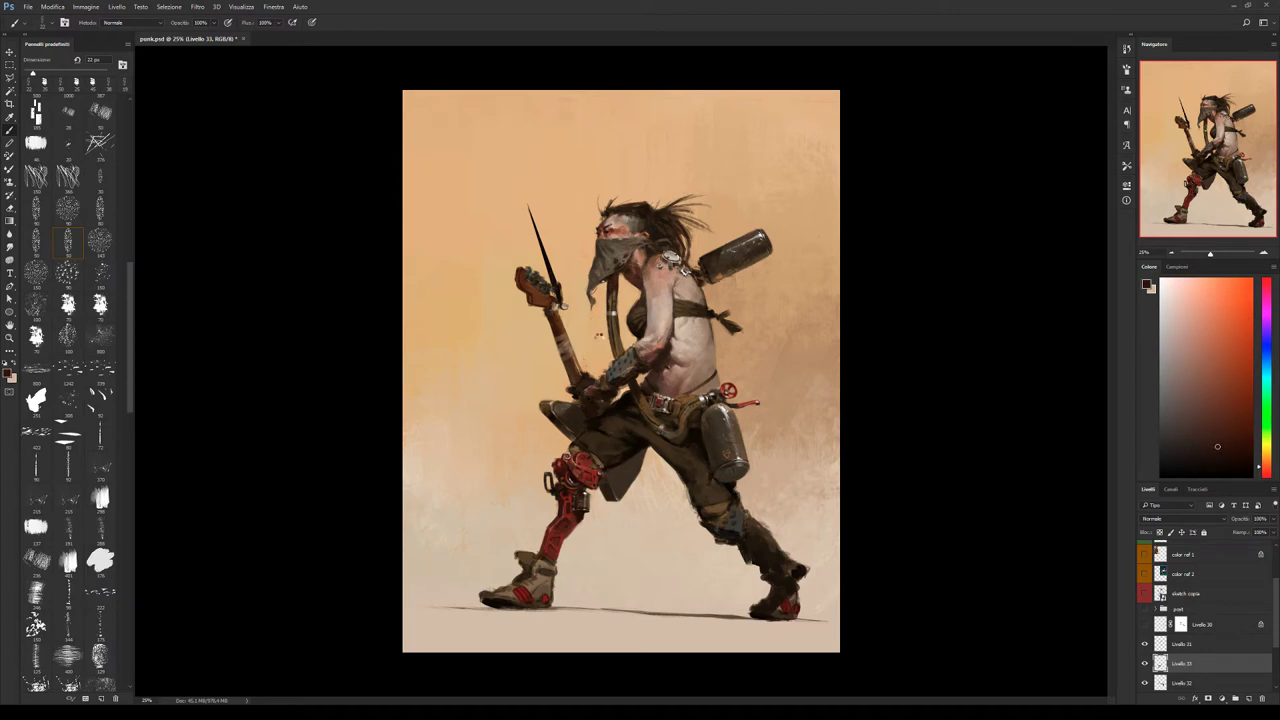
{"action": "key", "text": "ctrl+shift+h"}
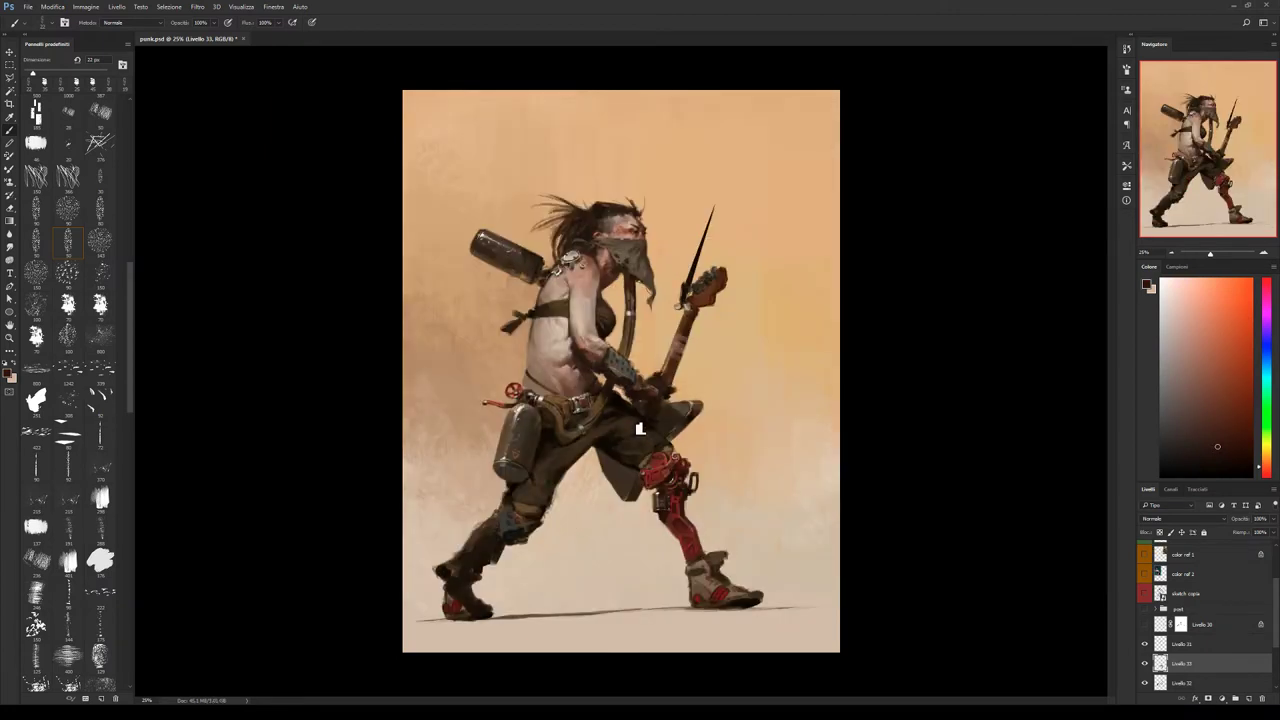
Repaint the right-facing knee with lighter orange, reds and dark browns, enlarging the brush to about 35 px.
{"action": "left_click", "coordinate": [1214, 400]}
{"action": "left_click", "coordinate": [800, 486], "text": "alt"}
{"action": "left_click", "coordinate": [695, 490], "text": "alt"}
{"action": "left_click", "coordinate": [694, 494], "text": "alt"}
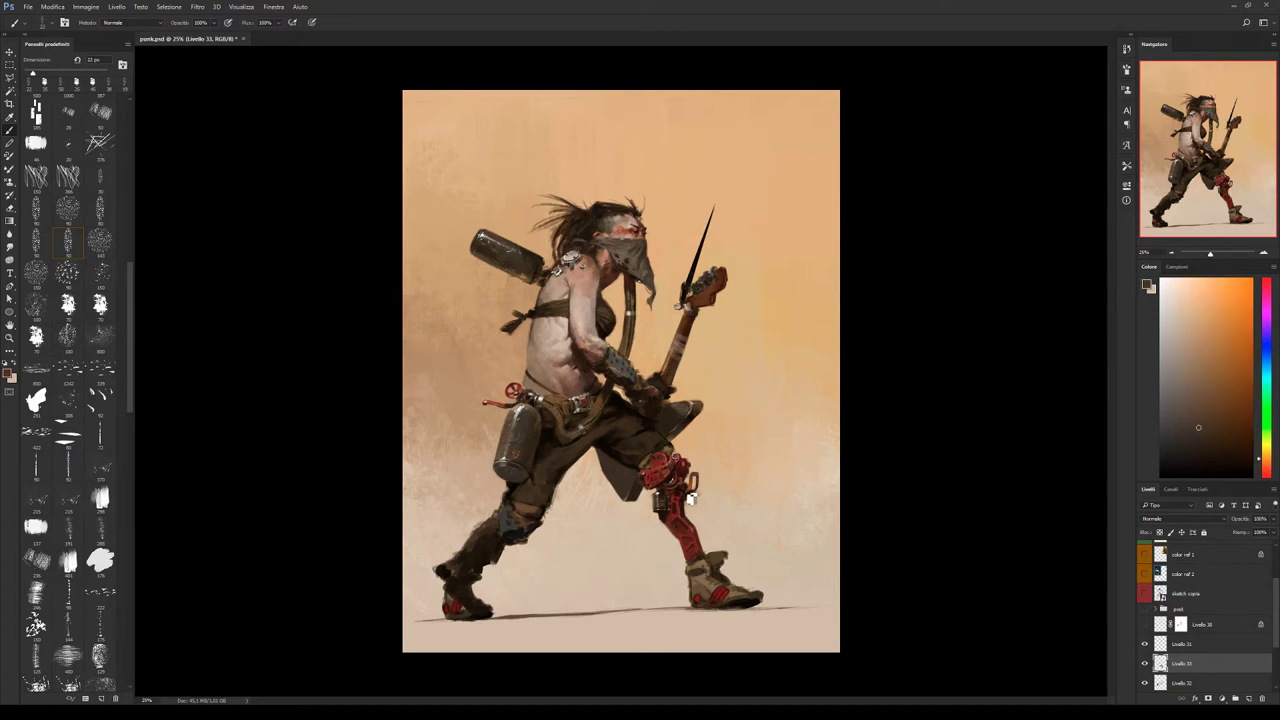
{"action": "left_click", "coordinate": [695, 497], "text": "alt"}
{"action": "left_click", "coordinate": [694, 499], "text": "alt"}
{"action": "left_click", "coordinate": [685, 494], "text": "alt"}
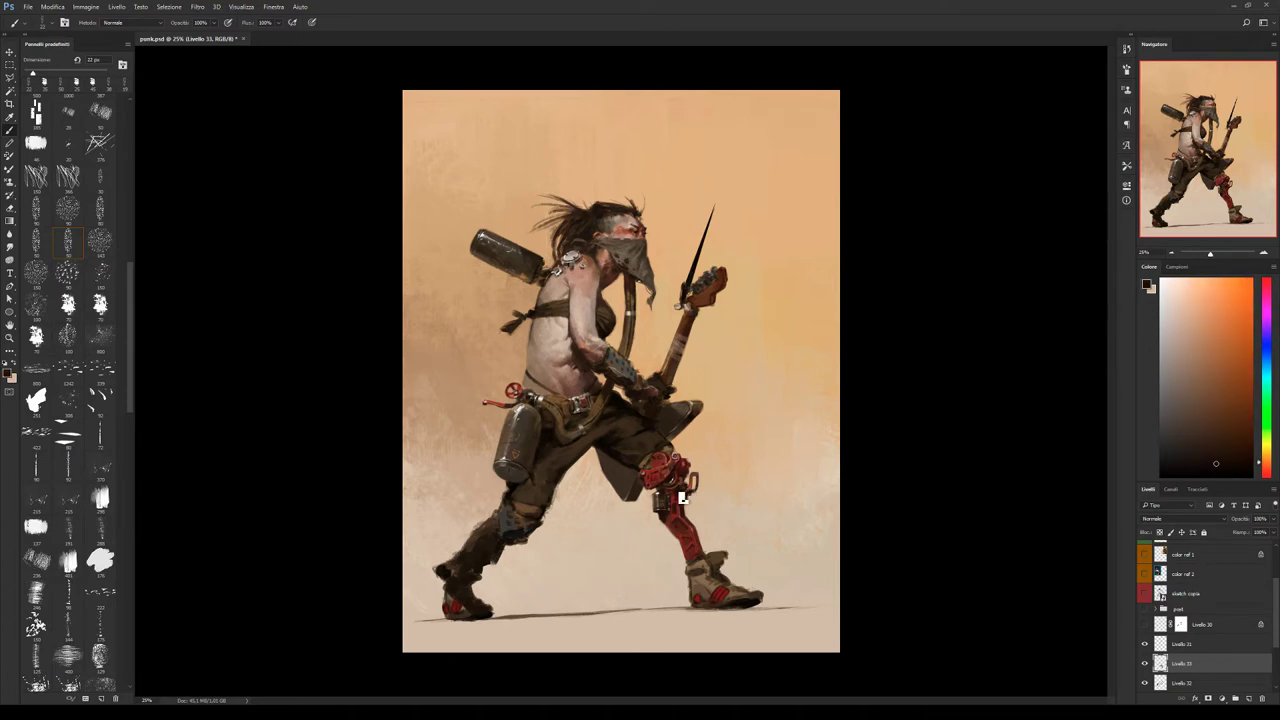
{"action": "left_click", "coordinate": [684, 498], "text": "alt"}
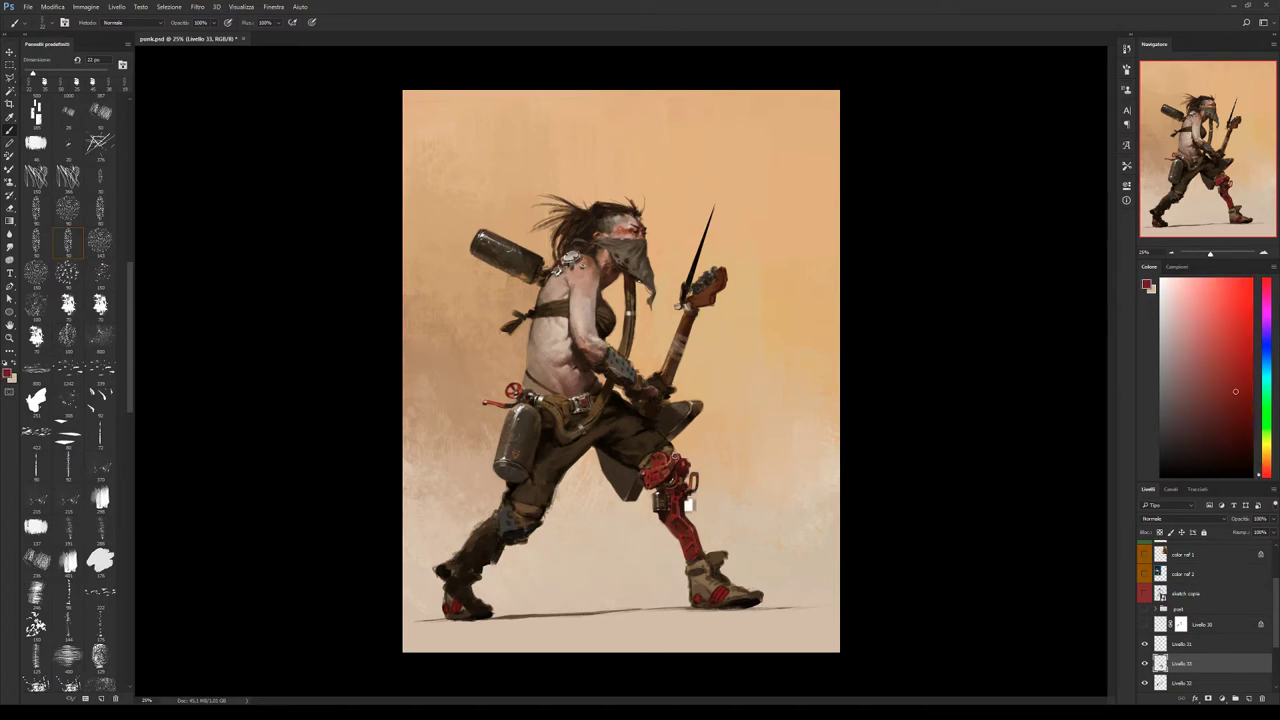
{"action": "left_click", "coordinate": [690, 504], "text": "alt"}
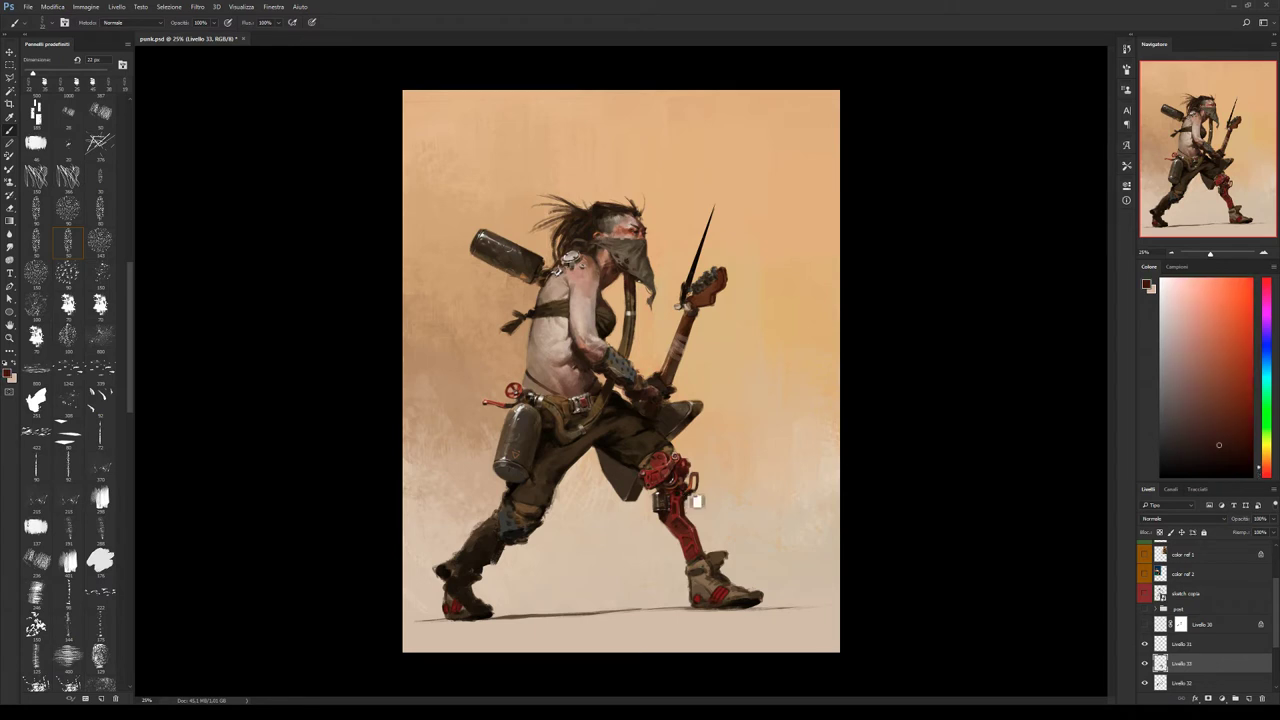
{"action": "key", "text": "bracketright"}
{"action": "left_click", "coordinate": [530, 506], "text": "alt"}
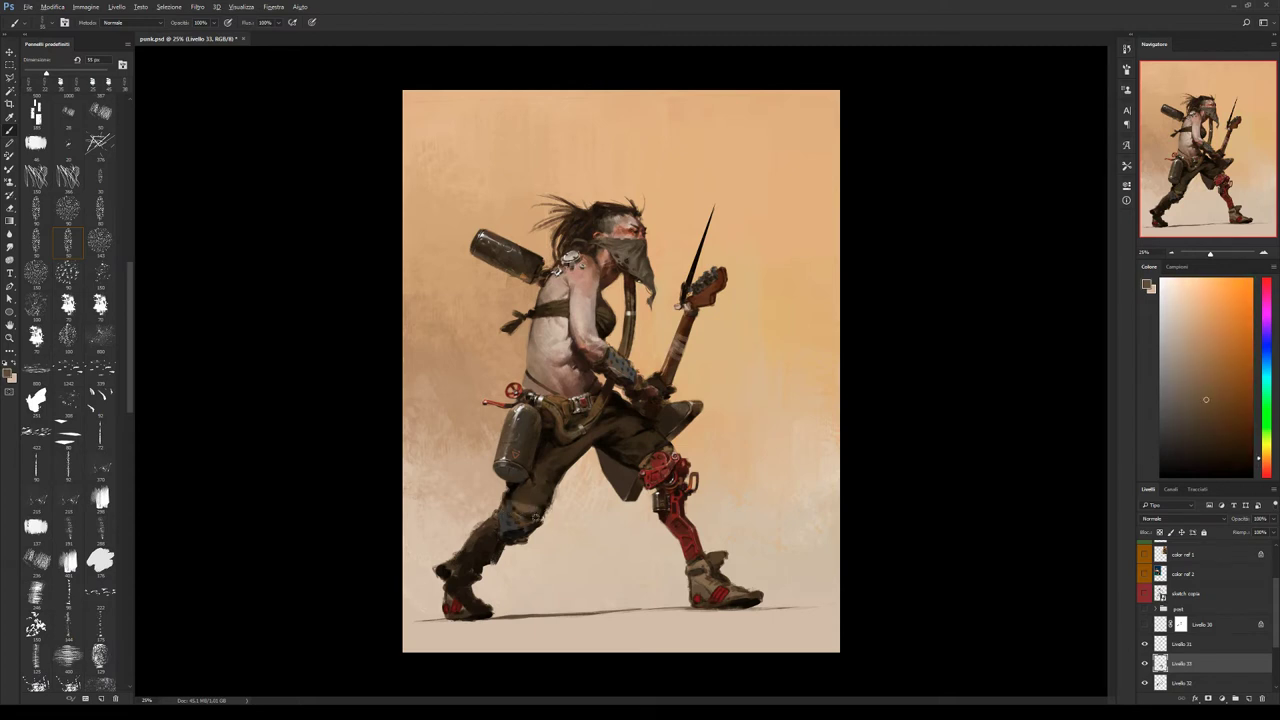
Shade the far leg's trousers and knee with alternating near-black, dark and lighter browns.
{"action": "left_click", "coordinate": [536, 518], "text": "alt"}
{"action": "left_click", "coordinate": [546, 514], "text": "alt"}
{"action": "left_click", "coordinate": [540, 502], "text": "alt"}
{"action": "left_click", "coordinate": [567, 485], "text": "alt"}
{"action": "left_click", "coordinate": [519, 487], "text": "alt"}
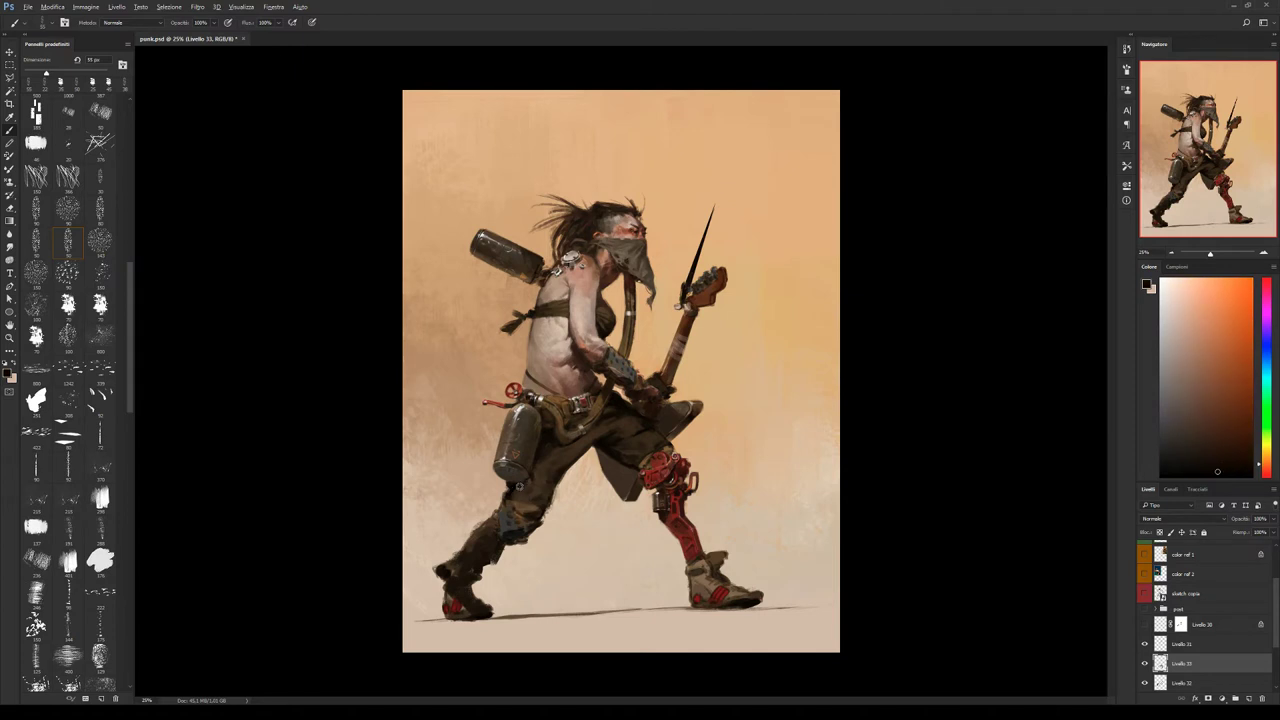
{"action": "left_click", "coordinate": [529, 496], "text": "alt"}
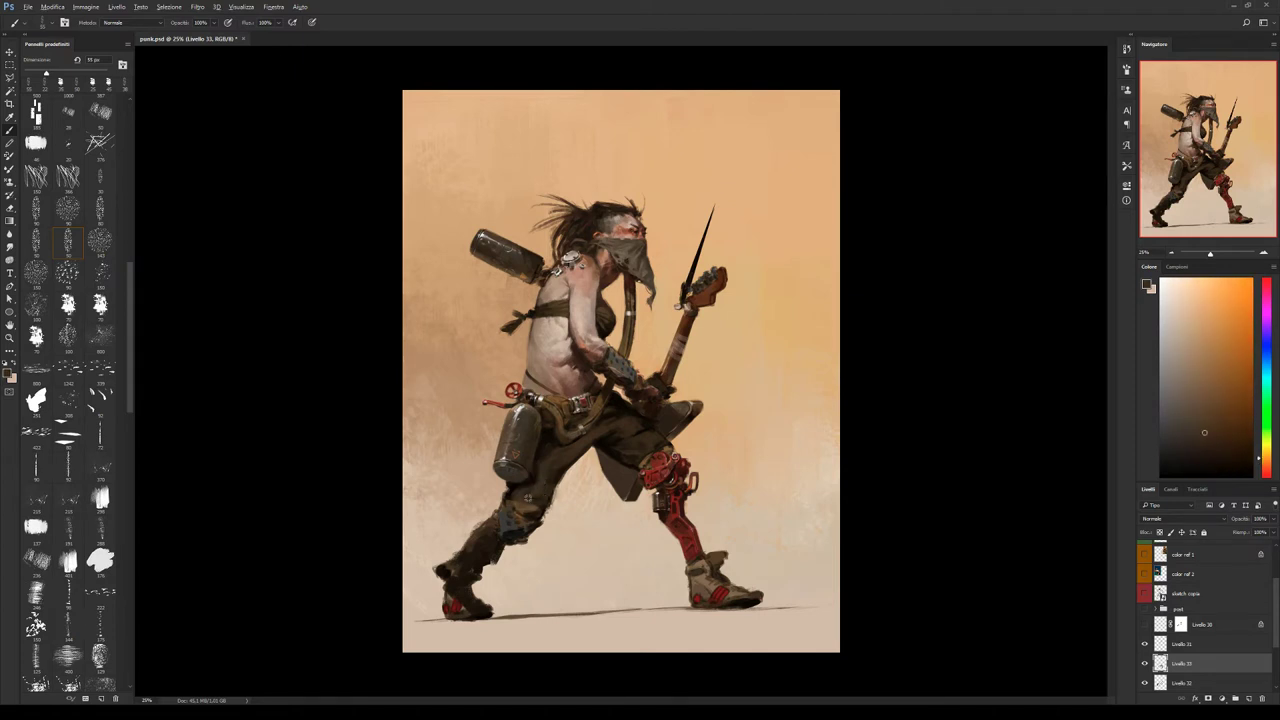
{"action": "left_click", "coordinate": [528, 499], "text": "alt"}
{"action": "left_click", "coordinate": [546, 498], "text": "alt"}
{"action": "left_click", "coordinate": [525, 497], "text": "alt"}
{"action": "left_click", "coordinate": [541, 481], "text": "alt"}
{"action": "left_click", "coordinate": [548, 484], "text": "alt"}
Continue the trouser shading with the 70 px brush reduced to 40 px.
{"action": "left_click", "coordinate": [102, 308]}
{"action": "left_click", "coordinate": [530, 495], "text": "alt"}
{"action": "key", "text": "bracketleft"}
{"action": "key", "text": "bracketleft"}
{"action": "key", "text": "bracketleft"}
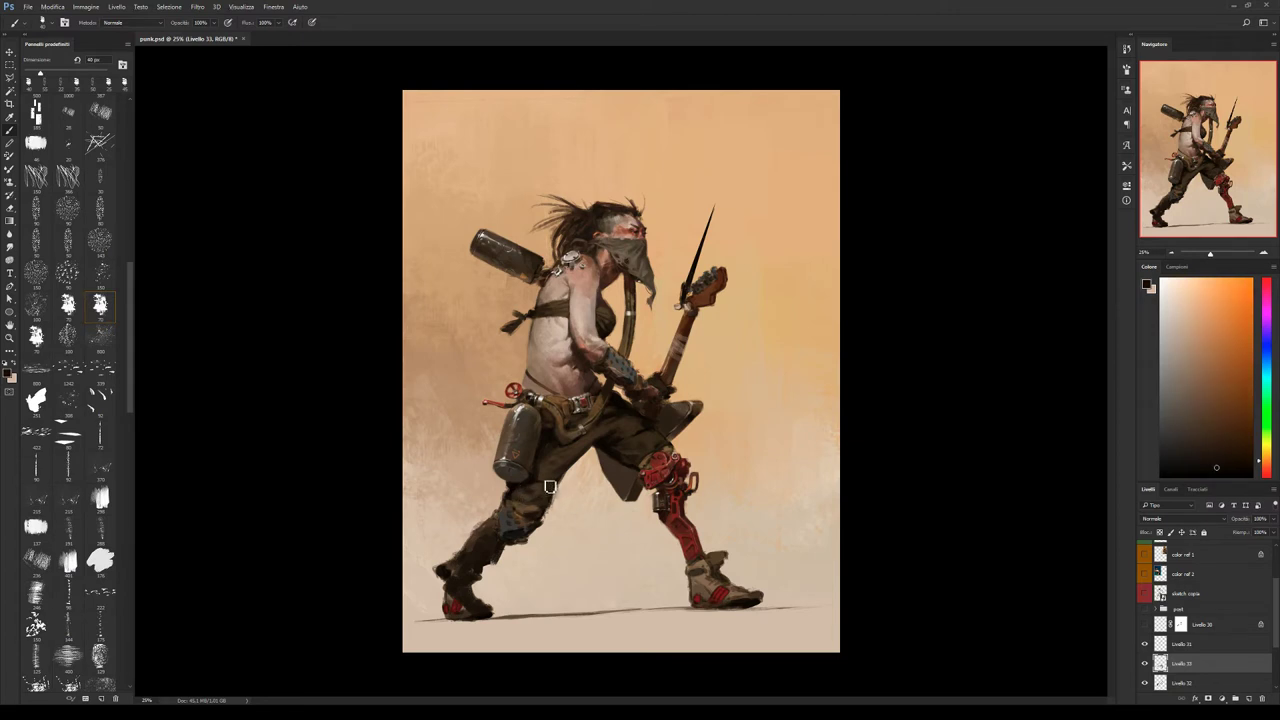
{"action": "left_click", "coordinate": [560, 491], "text": "alt"}
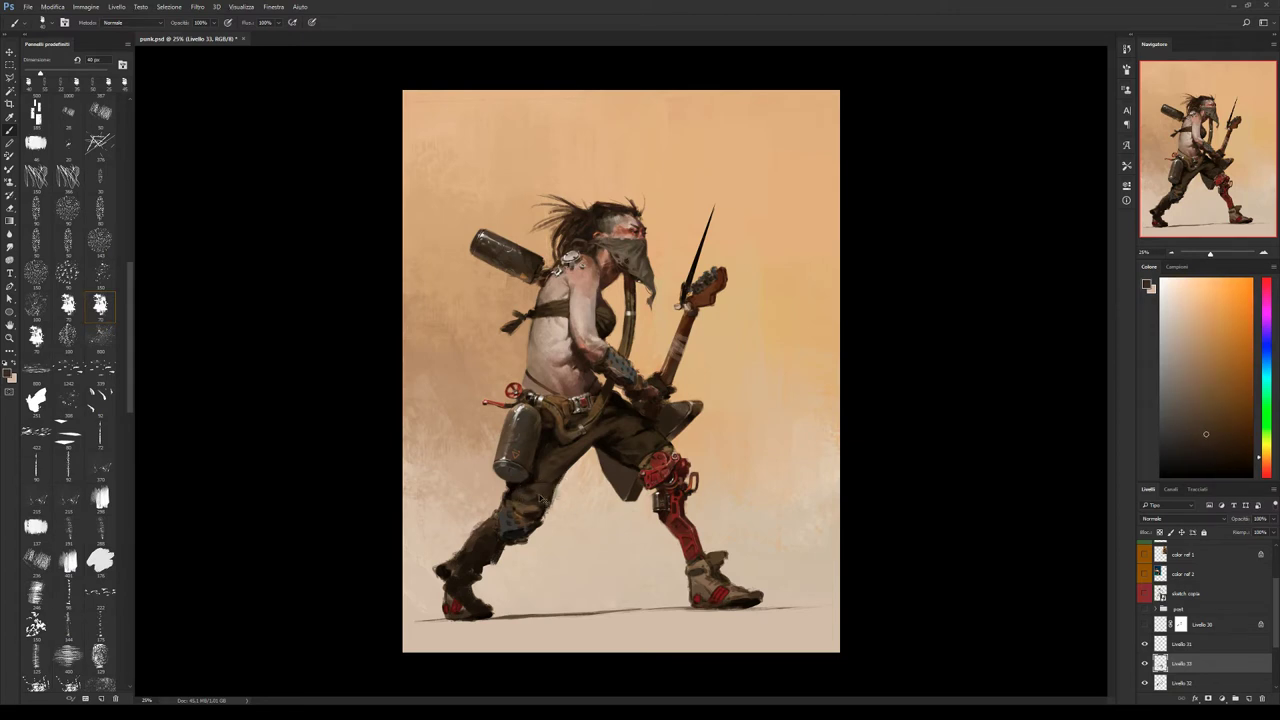
{"action": "left_click", "coordinate": [528, 498], "text": "alt"}
{"action": "left_click", "coordinate": [541, 479], "text": "alt"}
{"action": "left_click", "coordinate": [555, 483], "text": "alt"}
Blend dark brown and beige on the lower-leg trousers using 75, 70 and 50 px brushes.
{"action": "left_click", "coordinate": [68, 242]}
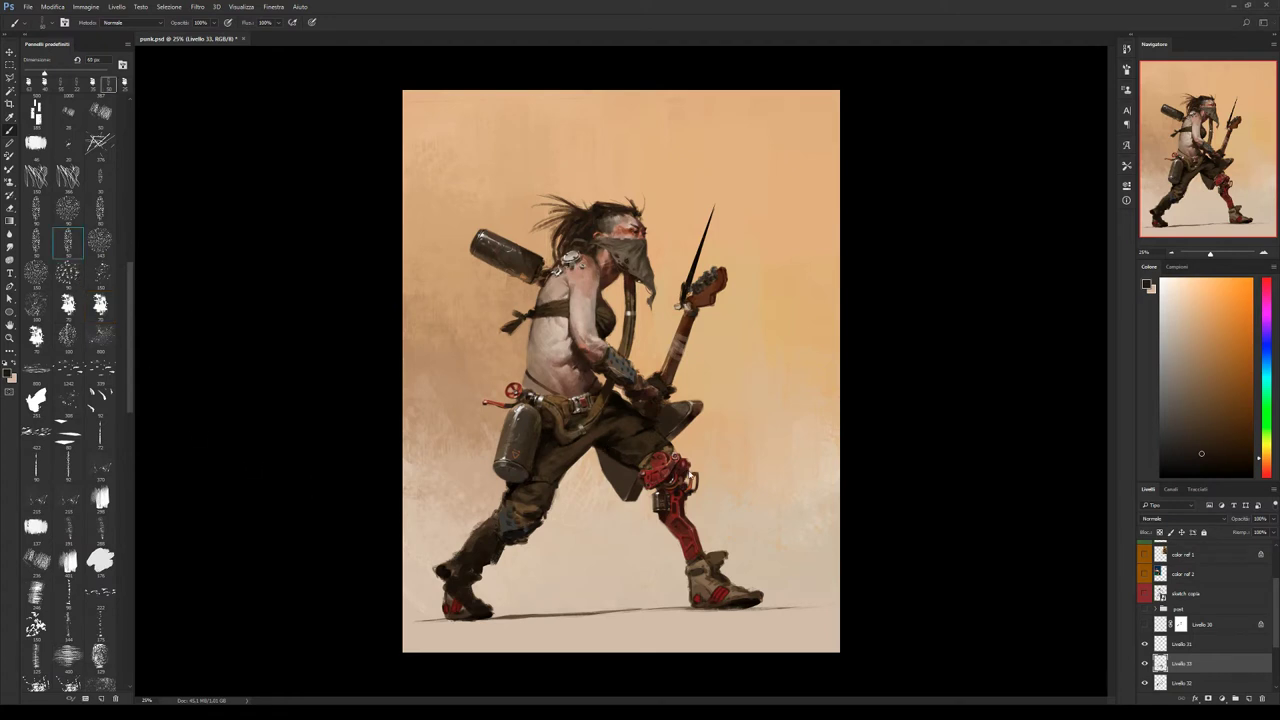
{"action": "key", "text": "bracketright"}
{"action": "left_click", "coordinate": [547, 524], "text": "alt"}
{"action": "left_click", "coordinate": [544, 522], "text": "alt"}
{"action": "left_click", "coordinate": [100, 307]}
{"action": "left_click", "coordinate": [555, 488], "text": "alt"}
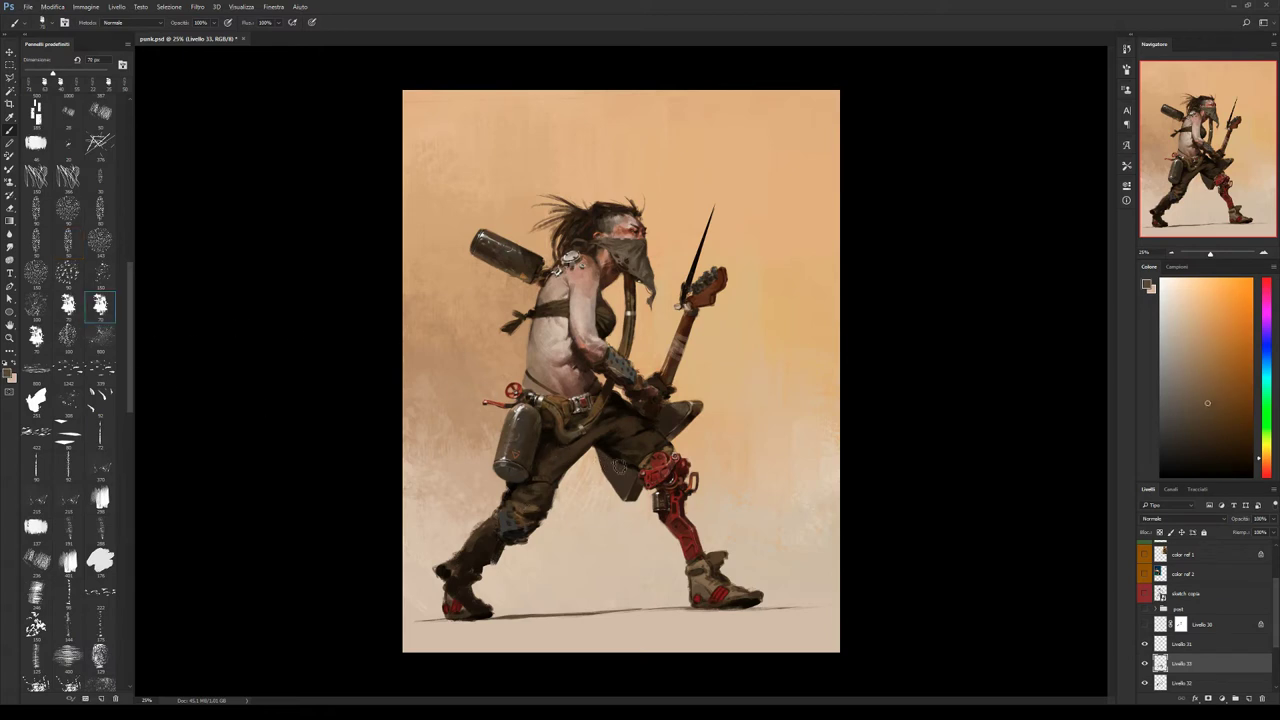
{"action": "key", "text": "bracketleft"}
{"action": "left_click", "coordinate": [67, 242]}
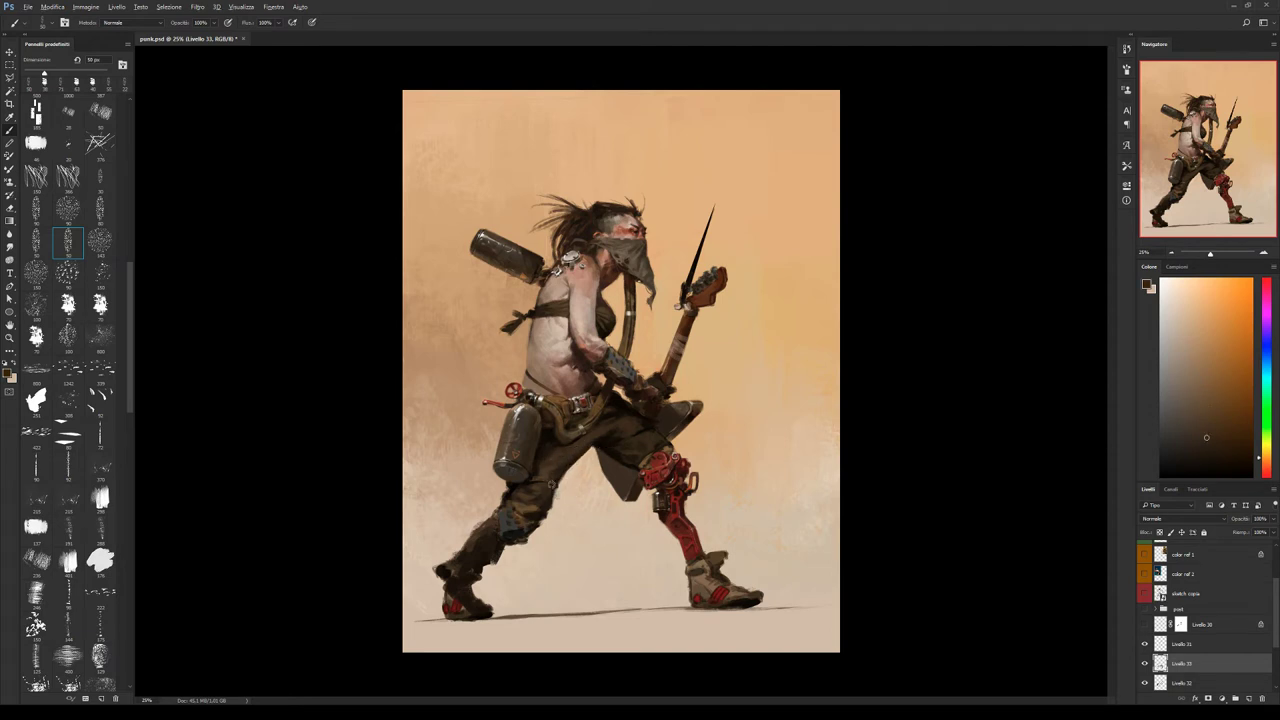
{"action": "left_click", "coordinate": [545, 490], "text": "alt"}
{"action": "left_click", "coordinate": [556, 500], "text": "alt"}
Flip the canvas back and toggle layer Livello 33 to compare the leg shading.
{"action": "key", "text": "ctrl+shift+h"}
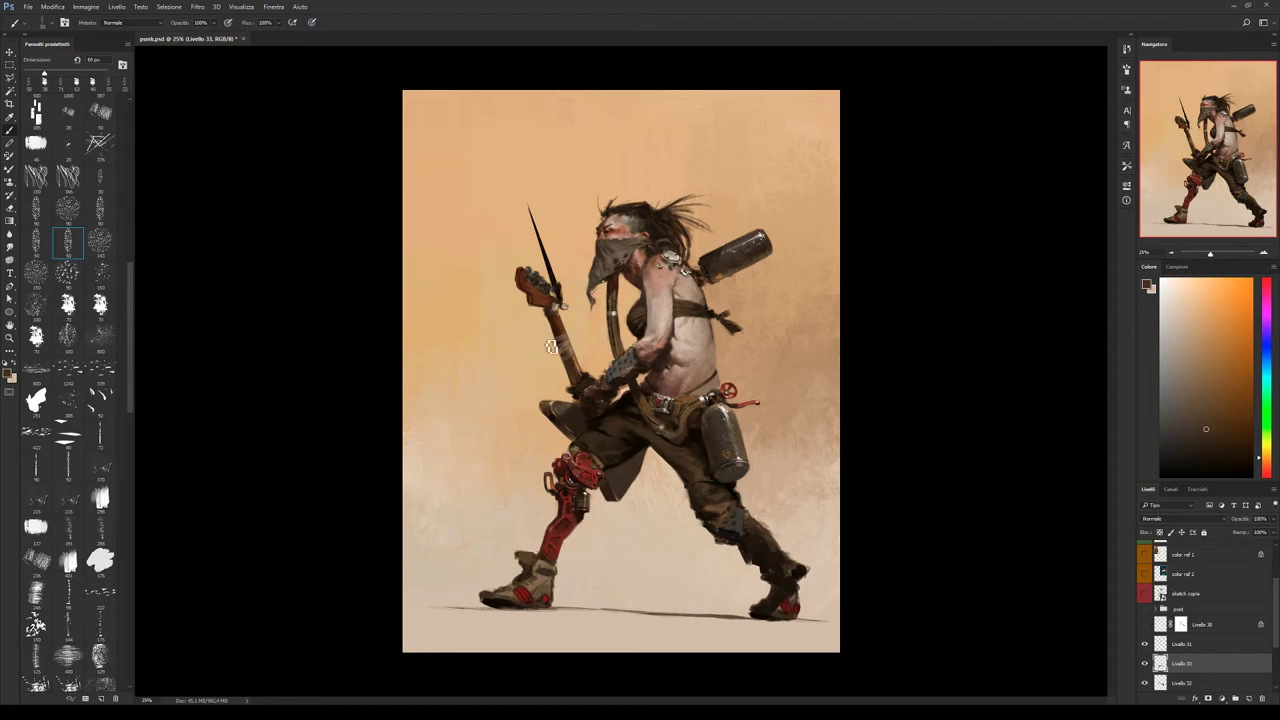
{"action": "left_click", "coordinate": [729, 500], "text": "alt"}
{"action": "left_click", "coordinate": [1145, 664]}
{"action": "left_click", "coordinate": [1145, 664]}
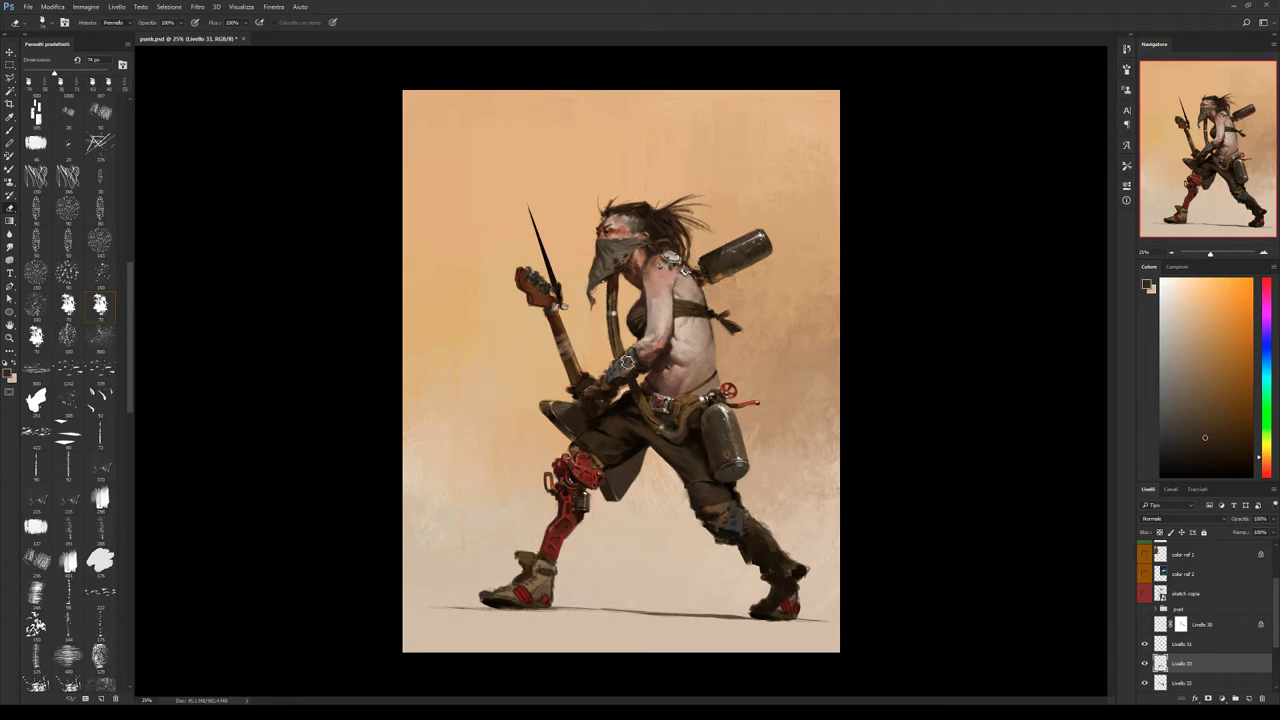
With the brush, sample a range of dark and light browns from the trousers.
{"action": "key", "text": "b"}
{"action": "left_click", "coordinate": [716, 497], "text": "alt"}
{"action": "left_click", "coordinate": [722, 496], "text": "alt"}
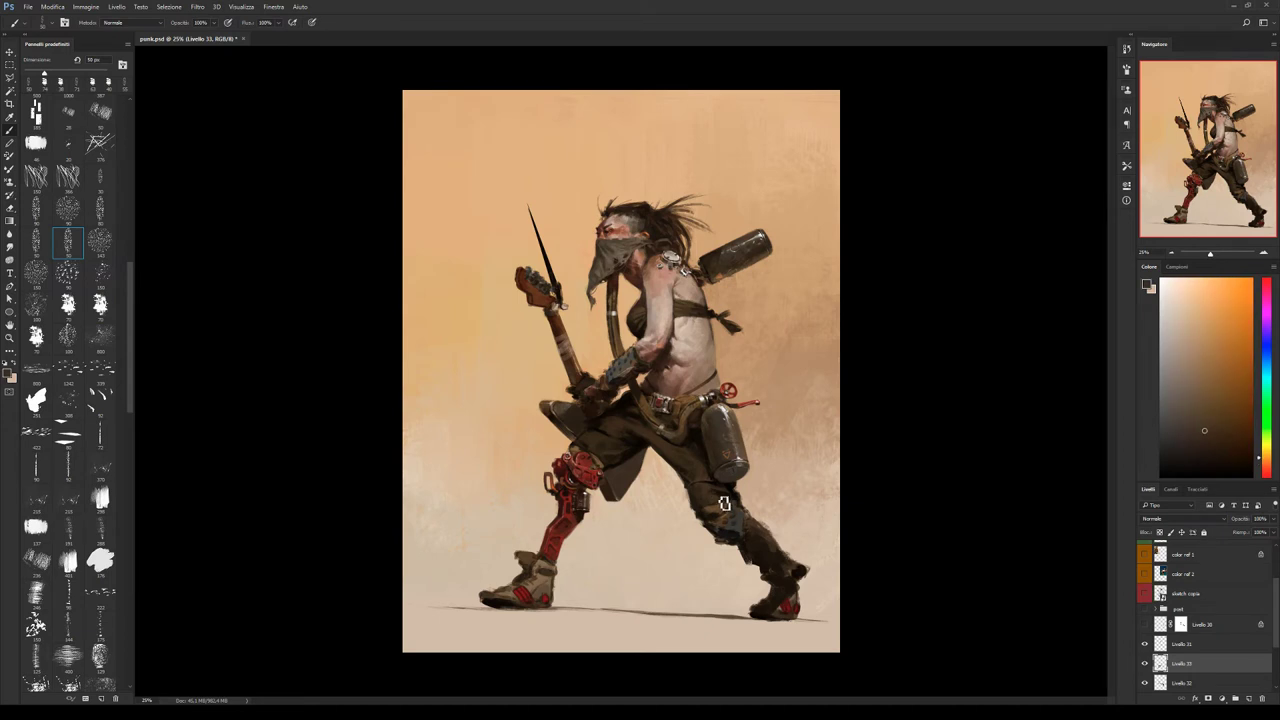
{"action": "left_click", "coordinate": [716, 484], "text": "alt"}
{"action": "left_click", "coordinate": [720, 496], "text": "alt"}
{"action": "left_click", "coordinate": [716, 498], "text": "alt"}
{"action": "left_click", "coordinate": [701, 496], "text": "alt"}
{"action": "left_click", "coordinate": [709, 488], "text": "alt"}
{"action": "left_click", "coordinate": [698, 478], "text": "alt"}
{"action": "left_click", "coordinate": [710, 477], "text": "alt"}
{"action": "left_click", "coordinate": [695, 454], "text": "alt"}
{"action": "left_click", "coordinate": [656, 442], "text": "alt"}
{"action": "left_click", "coordinate": [706, 480], "text": "alt"}
{"action": "left_click", "coordinate": [654, 441], "text": "alt"}
{"action": "left_click", "coordinate": [658, 444], "text": "alt"}
{"action": "left_click", "coordinate": [659, 444], "text": "alt"}
Alternate eraser and brush, enlarge the brush to about 87 px, and pick darker leg colours.
{"action": "key", "text": "e"}
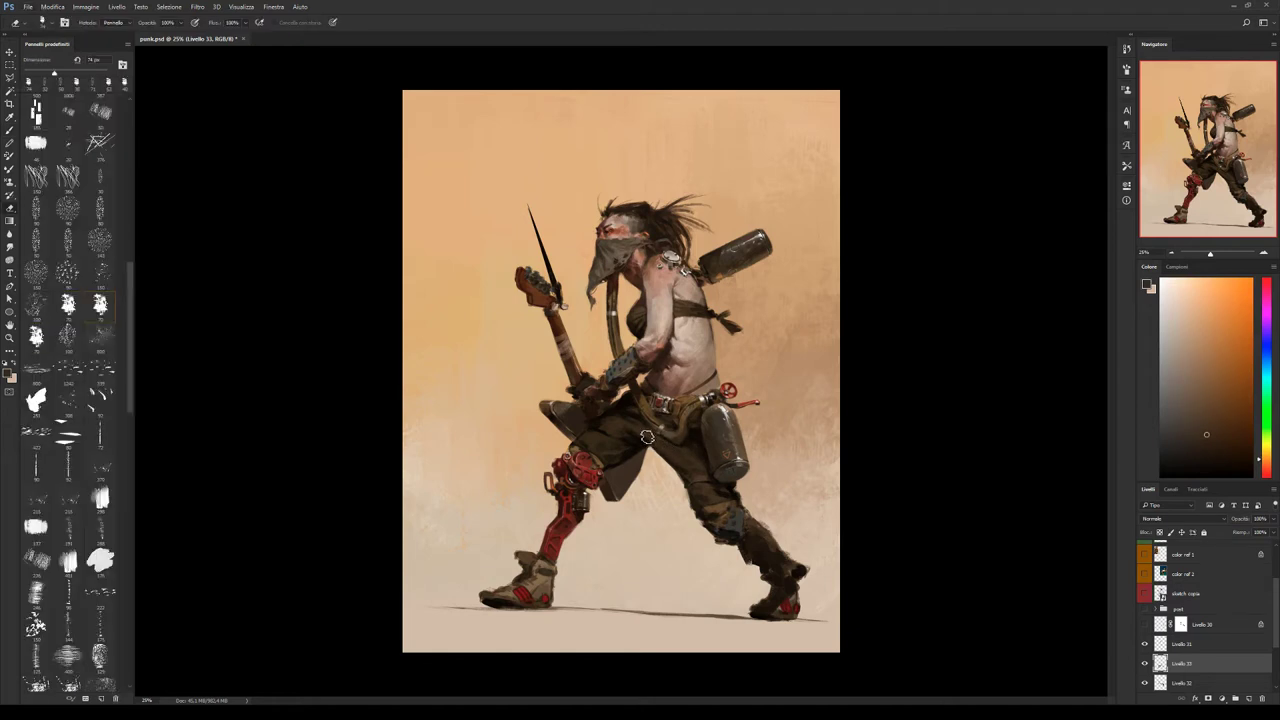
{"action": "key", "text": "b"}
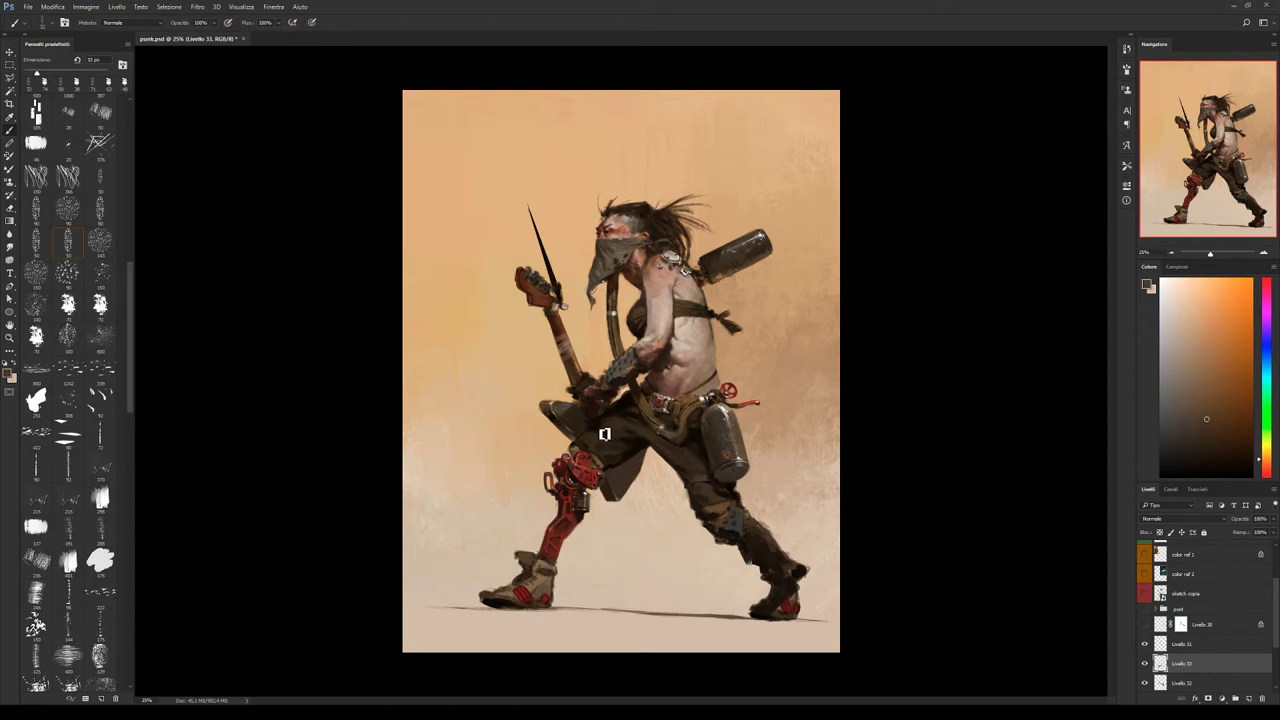
{"action": "left_click", "coordinate": [628, 452], "text": "alt"}
{"action": "key", "text": "bracketright"}
{"action": "key", "text": "bracketright"}
{"action": "key", "text": "bracketright"}
{"action": "key", "text": "bracketright"}
{"action": "key", "text": "bracketright"}
{"action": "left_click", "coordinate": [593, 440], "text": "alt"}
{"action": "key", "text": "e"}
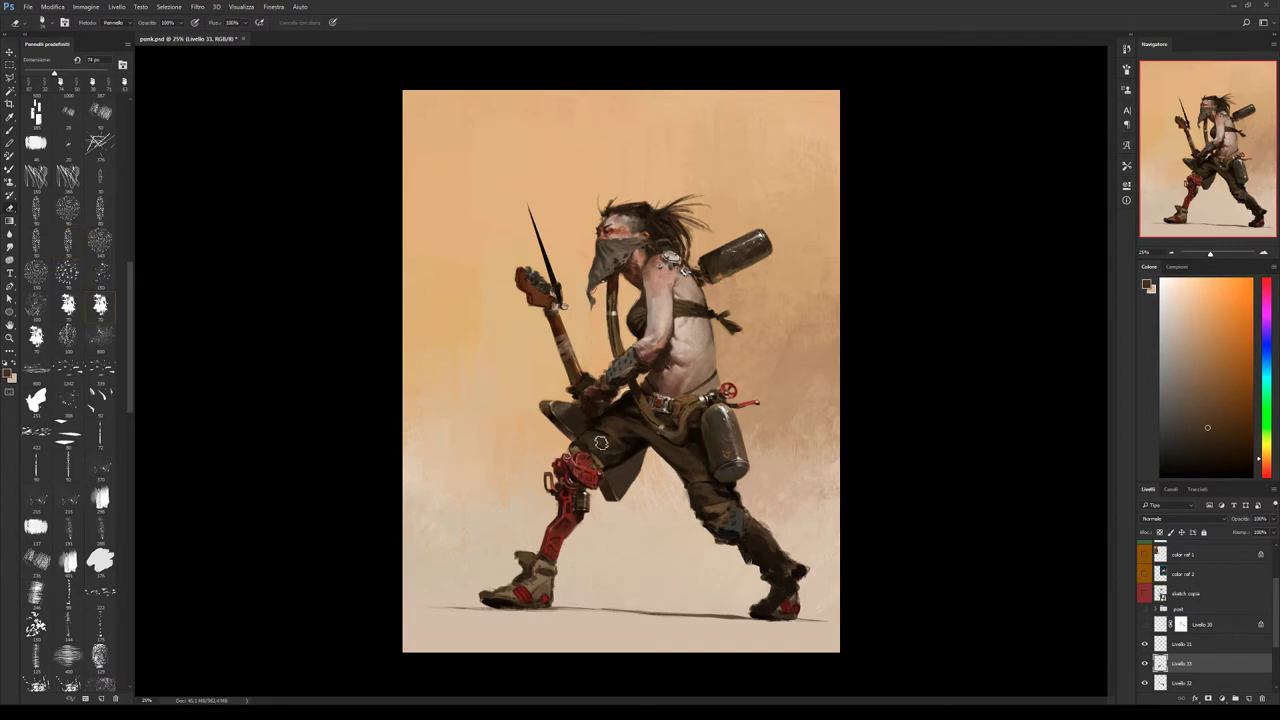
{"action": "key", "text": "b"}
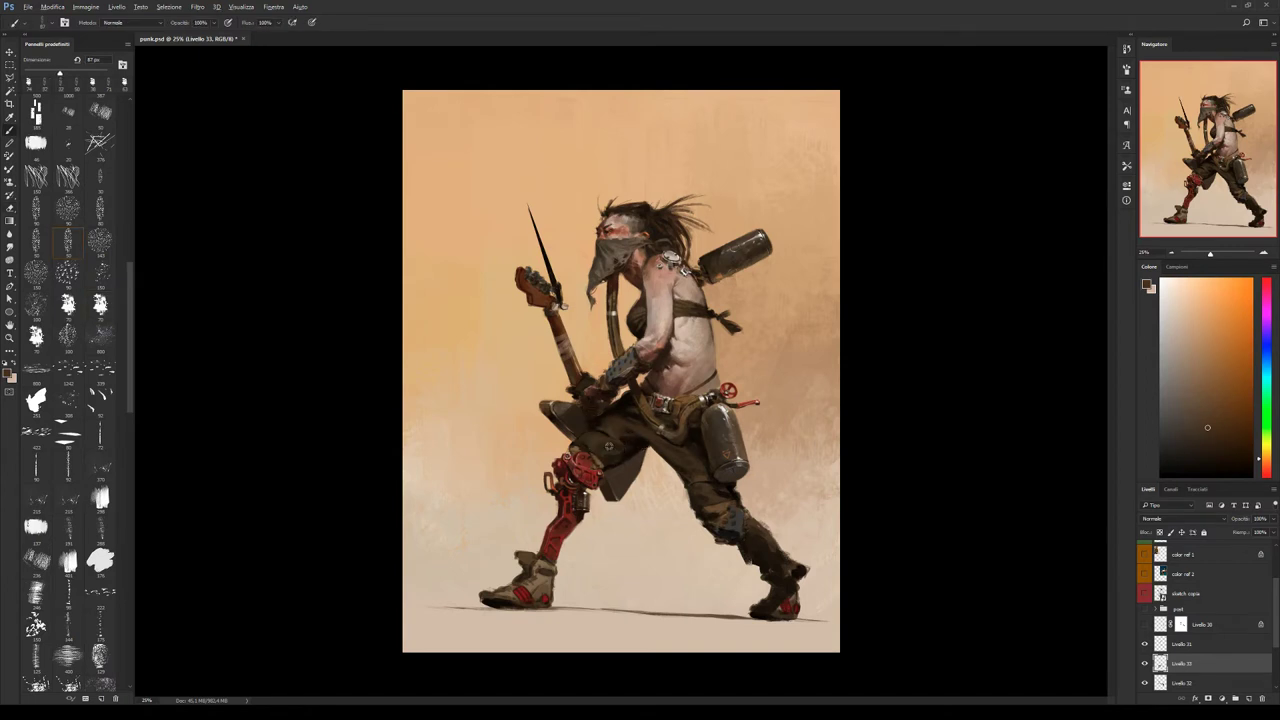
{"action": "left_click", "coordinate": [610, 442], "text": "alt"}
Darken the lower leg shading and sample boot tones and the reddish leg colour.
{"action": "left_click", "coordinate": [752, 534], "text": "alt"}
{"action": "left_click_drag", "start_coordinate": [745, 543], "coordinate": [774, 588]}
{"action": "left_click", "coordinate": [713, 493], "text": "alt"}
{"action": "left_click", "coordinate": [760, 531], "text": "alt"}
{"action": "left_click", "coordinate": [766, 540], "text": "alt"}
{"action": "left_click", "coordinate": [755, 536], "text": "alt"}
{"action": "left_click", "coordinate": [782, 566], "text": "alt"}
{"action": "left_click", "coordinate": [766, 562], "text": "alt"}
{"action": "left_click", "coordinate": [736, 542], "text": "alt"}
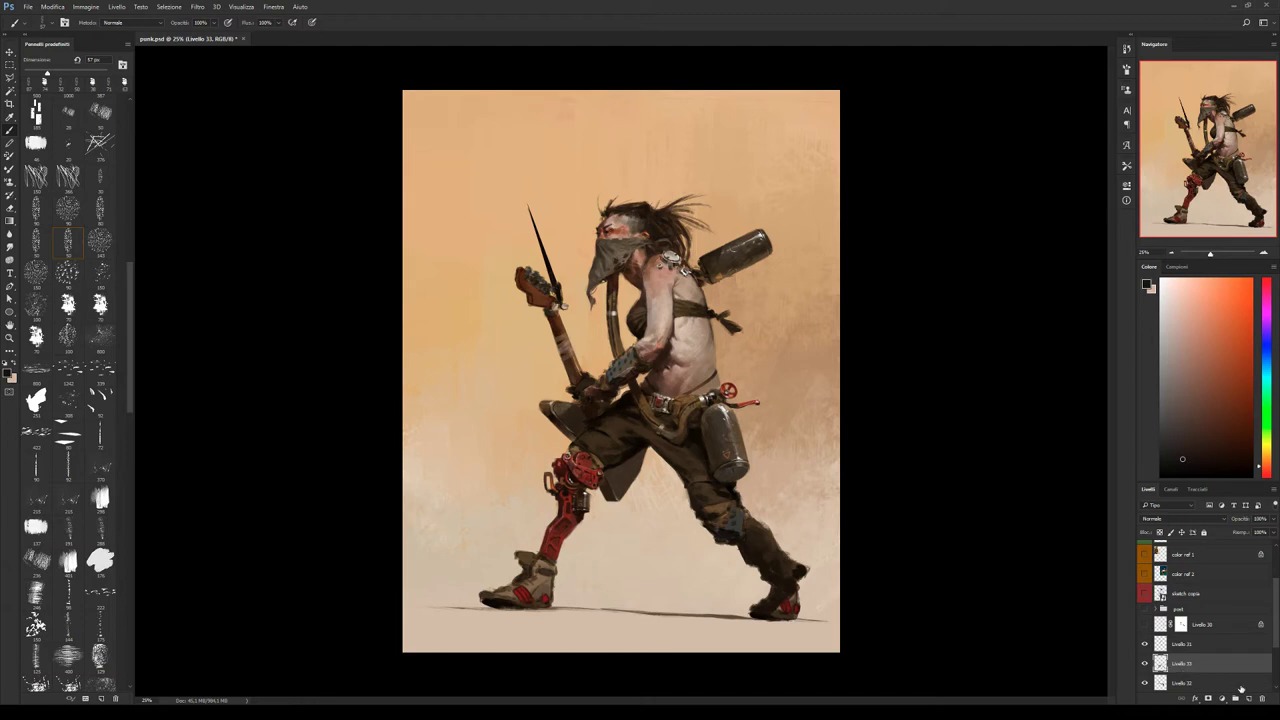
Sample tan, dark and light trouser tones around the knee, briefly toggling the eraser.
{"action": "left_click", "coordinate": [601, 456], "text": "alt"}
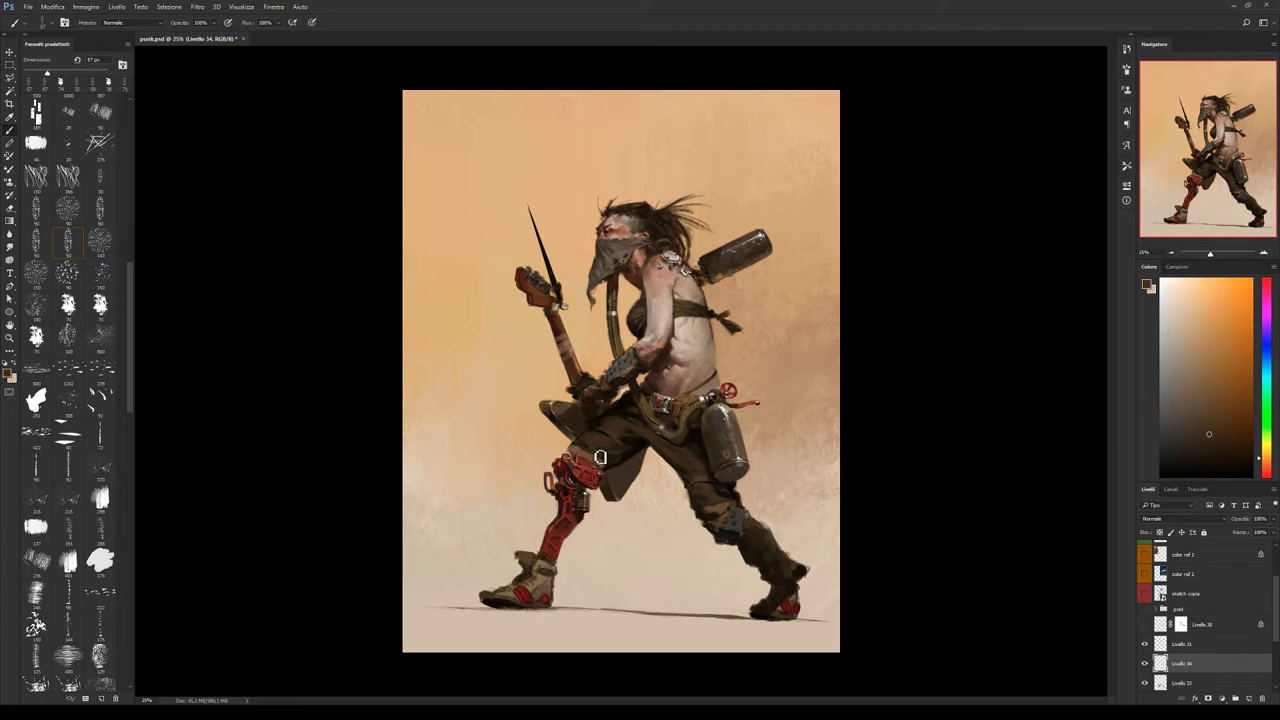
{"action": "left_click", "coordinate": [581, 462], "text": "alt"}
{"action": "key", "text": "e"}
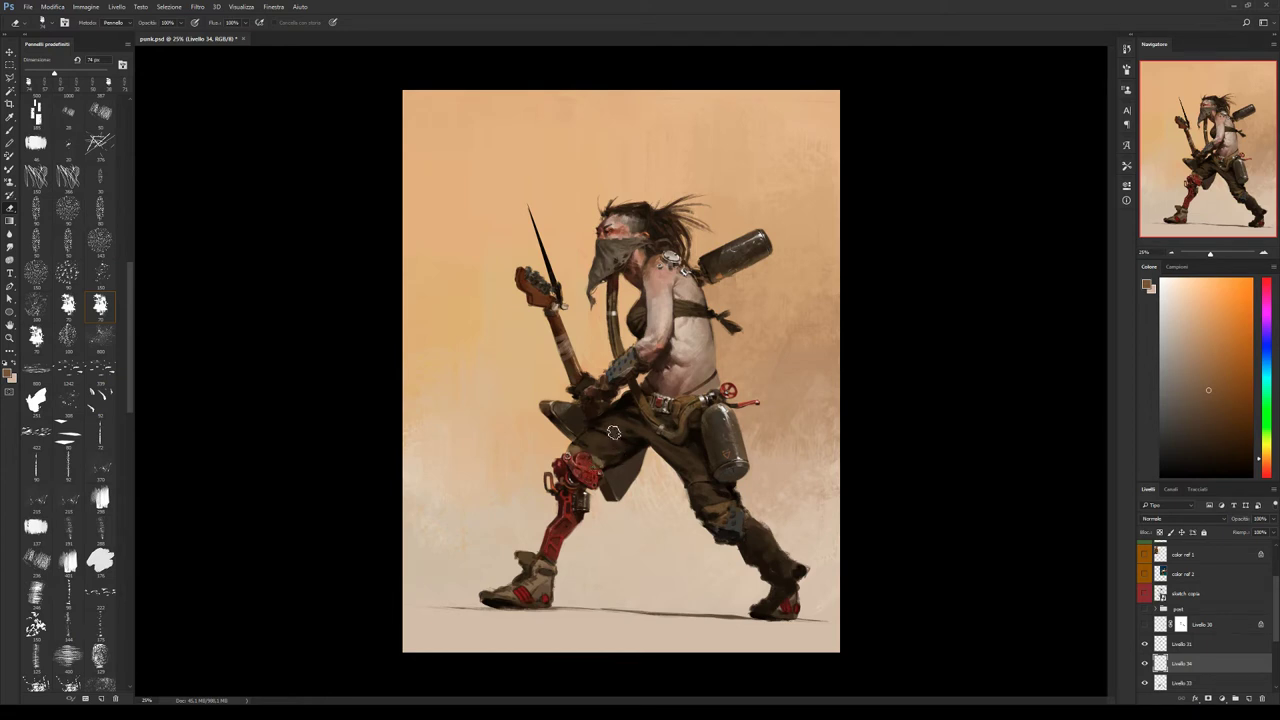
{"action": "key", "text": "b"}
{"action": "left_click", "coordinate": [612, 464], "text": "alt"}
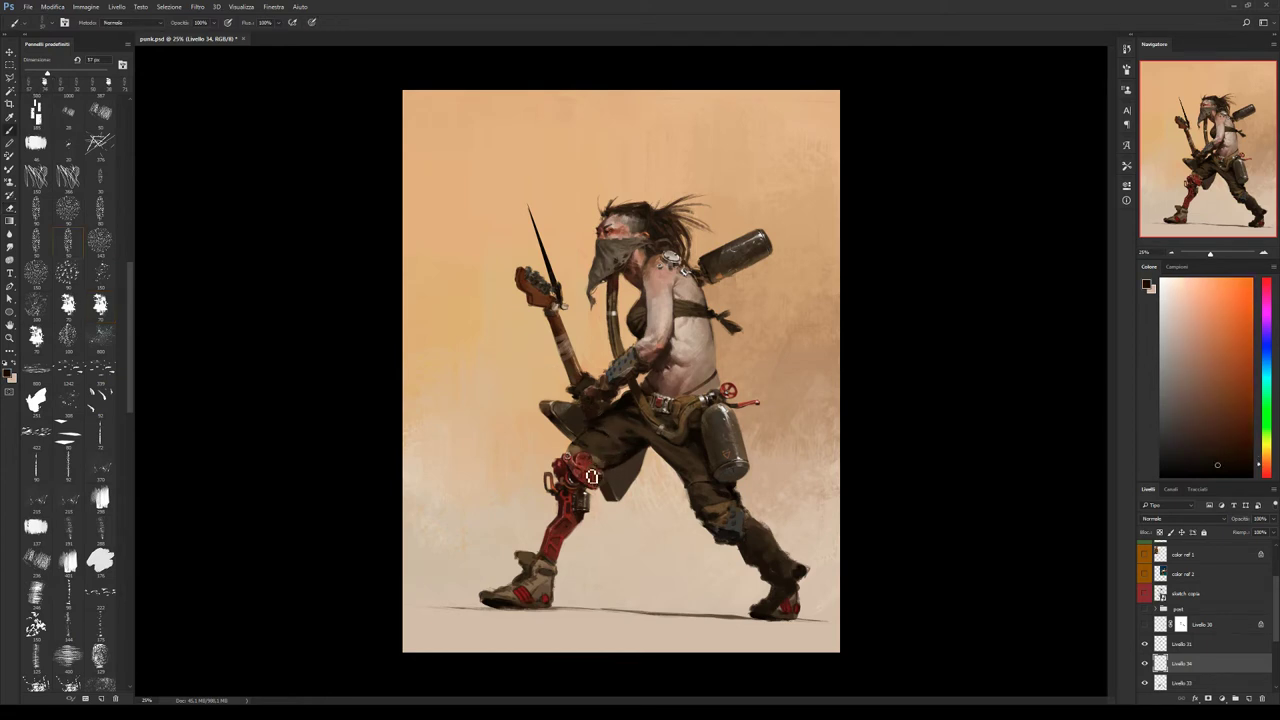
{"action": "left_click", "coordinate": [611, 458], "text": "alt"}
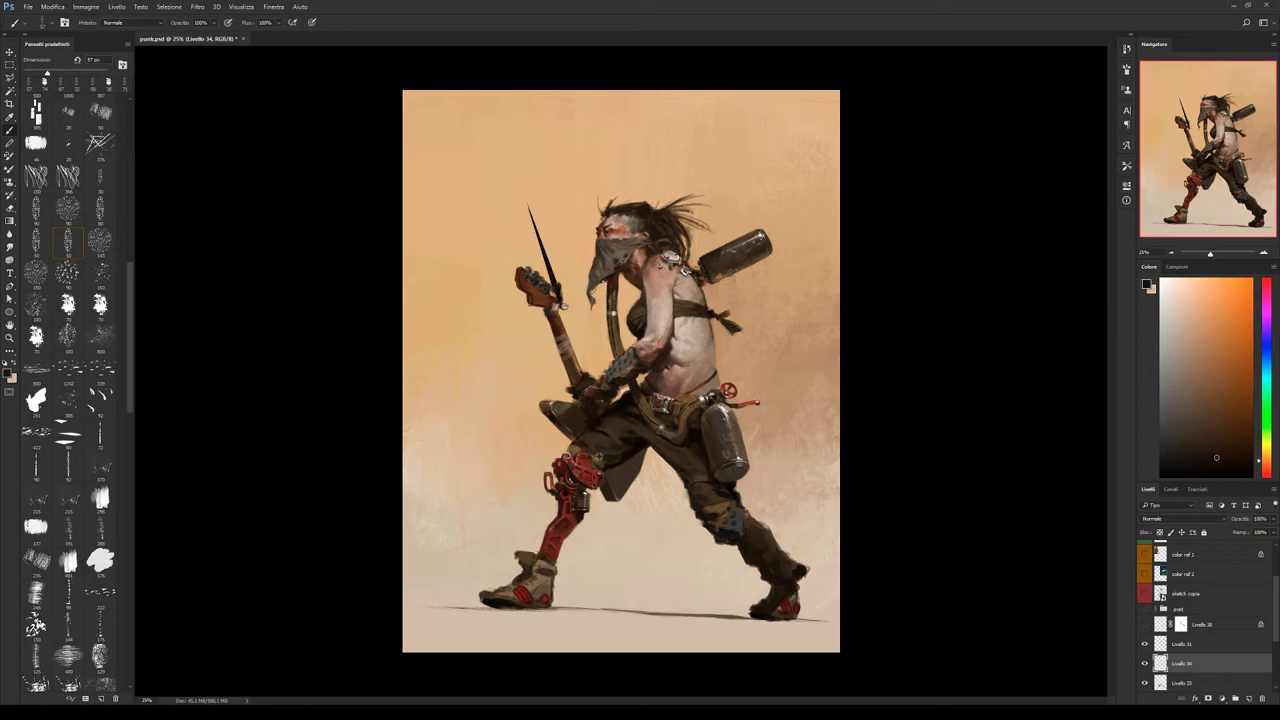
{"action": "left_click", "coordinate": [609, 455], "text": "alt"}
{"action": "left_click", "coordinate": [604, 459], "text": "alt"}
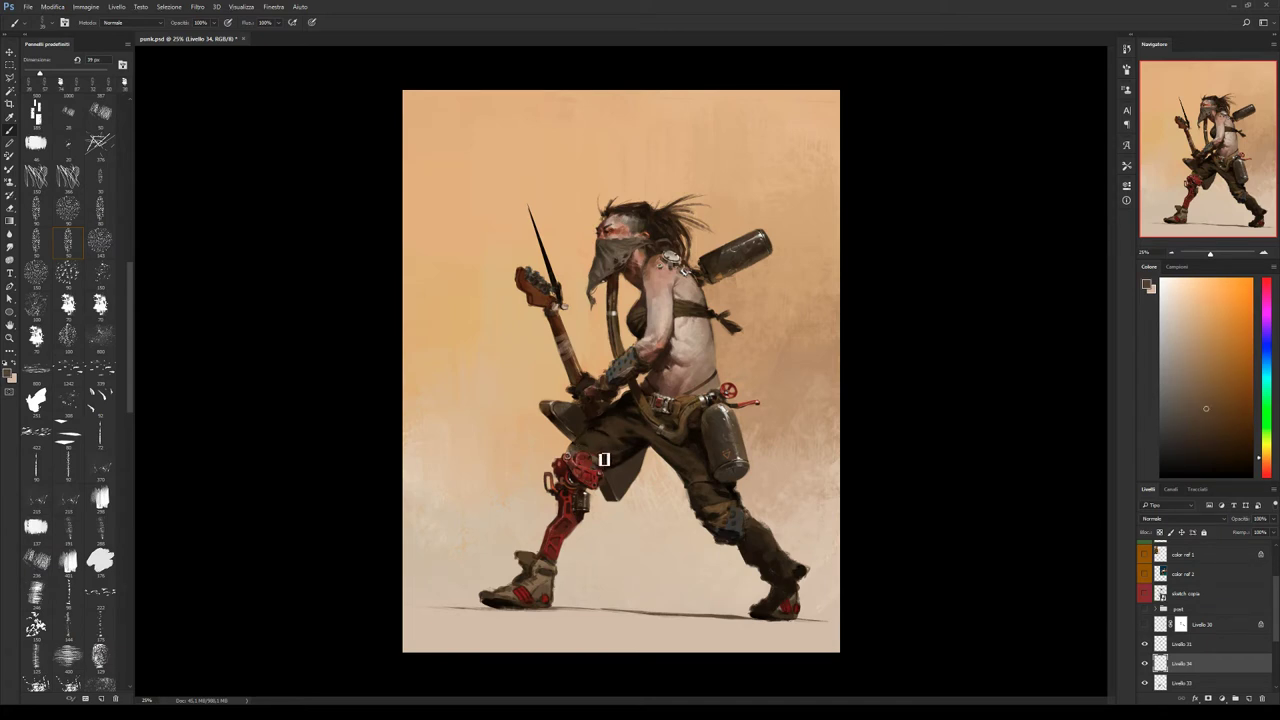
{"action": "left_click", "coordinate": [616, 470], "text": "alt"}
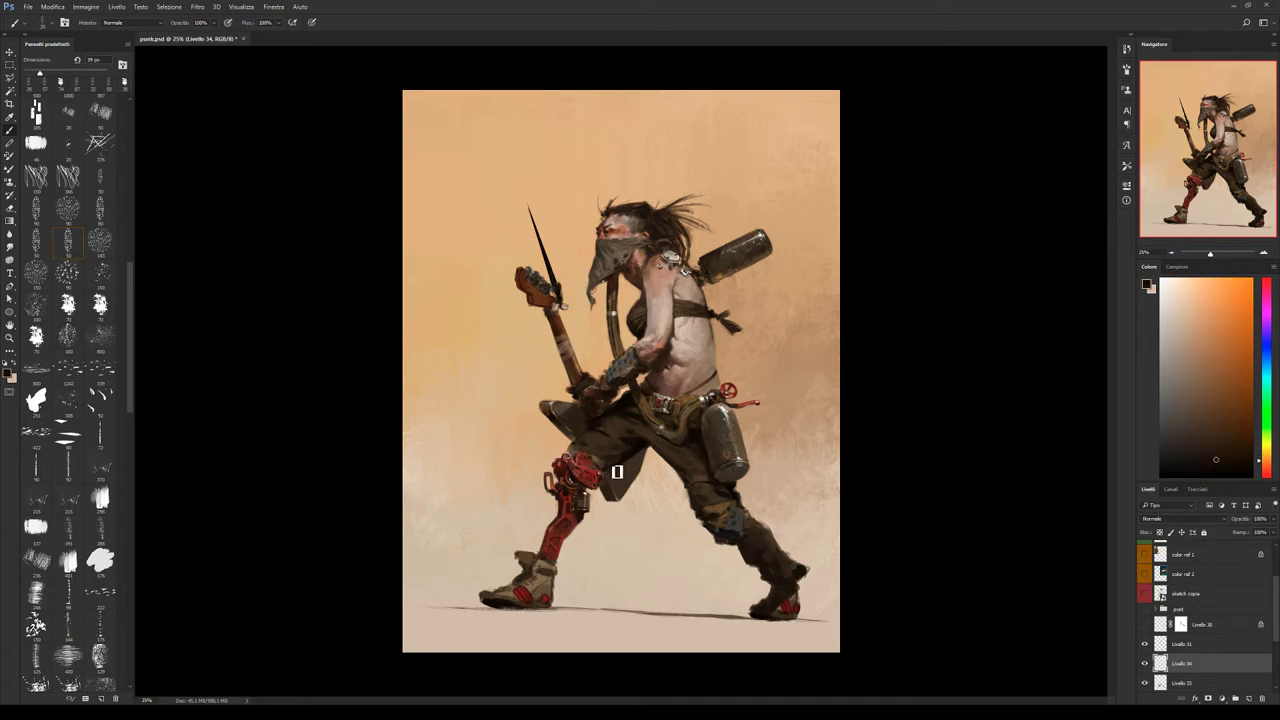
{"action": "left_click", "coordinate": [619, 479], "text": "alt"}
Alternate between the 70 px textured brush and the previous brush while sampling knee colours.
{"action": "left_click", "coordinate": [100, 306]}
{"action": "left_click", "coordinate": [618, 472], "text": "alt"}
{"action": "left_click", "coordinate": [60, 242]}
{"action": "left_click", "coordinate": [617, 449], "text": "alt"}
{"action": "left_click", "coordinate": [616, 444], "text": "alt"}
{"action": "left_click", "coordinate": [100, 305]}
{"action": "left_click", "coordinate": [616, 416], "text": "alt"}
Sample alternating dark and light trouser tones to rework the trouser shading.
{"action": "left_click", "coordinate": [716, 507], "text": "alt"}
{"action": "left_click", "coordinate": [720, 496], "text": "alt"}
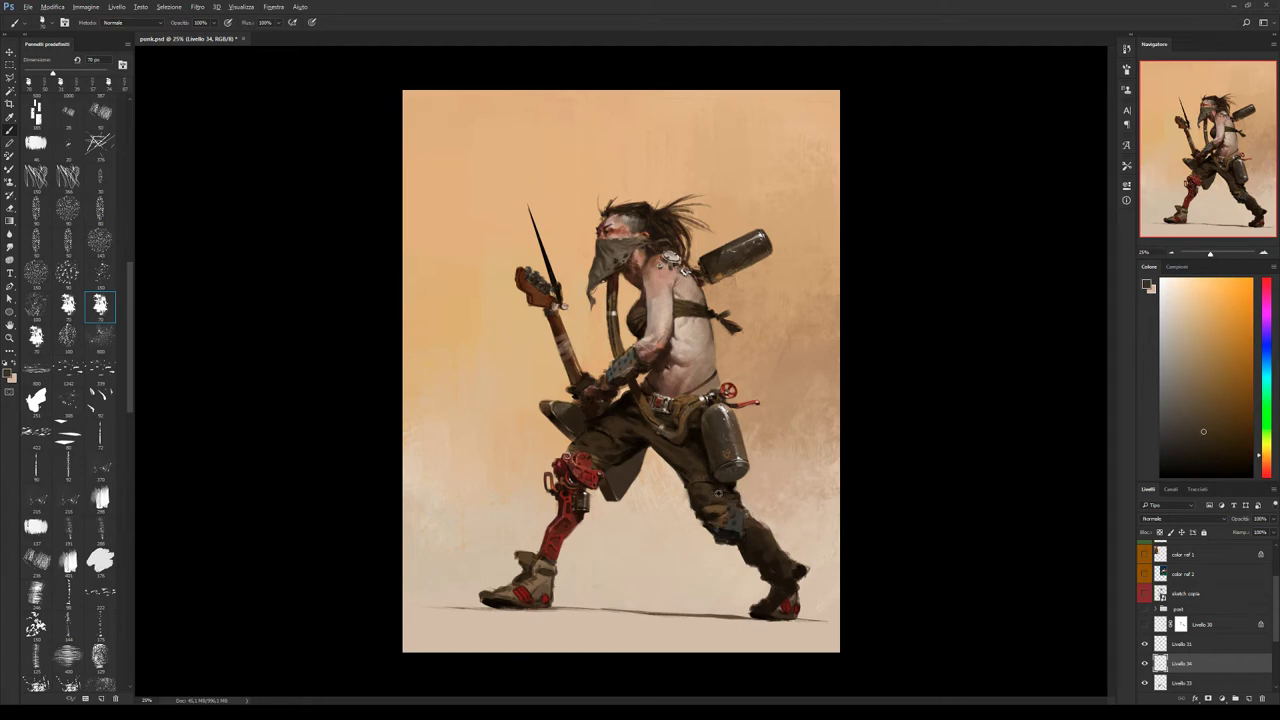
{"action": "left_click", "coordinate": [722, 498], "text": "alt"}
{"action": "left_click", "coordinate": [730, 504], "text": "alt"}
{"action": "left_click", "coordinate": [728, 504], "text": "alt"}
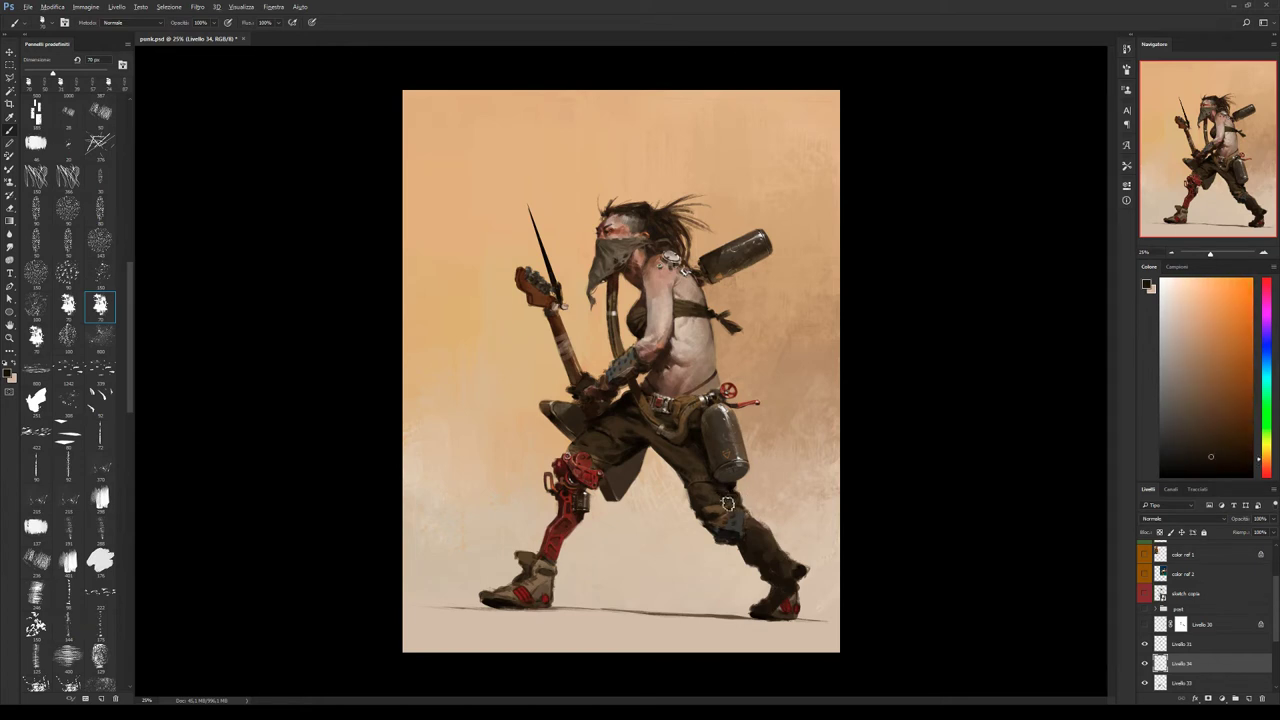
{"action": "left_click", "coordinate": [712, 518], "text": "alt"}
{"action": "left_click", "coordinate": [708, 514], "text": "alt"}
{"action": "left_click", "coordinate": [709, 513], "text": "alt"}
{"action": "left_click", "coordinate": [713, 505], "text": "alt"}
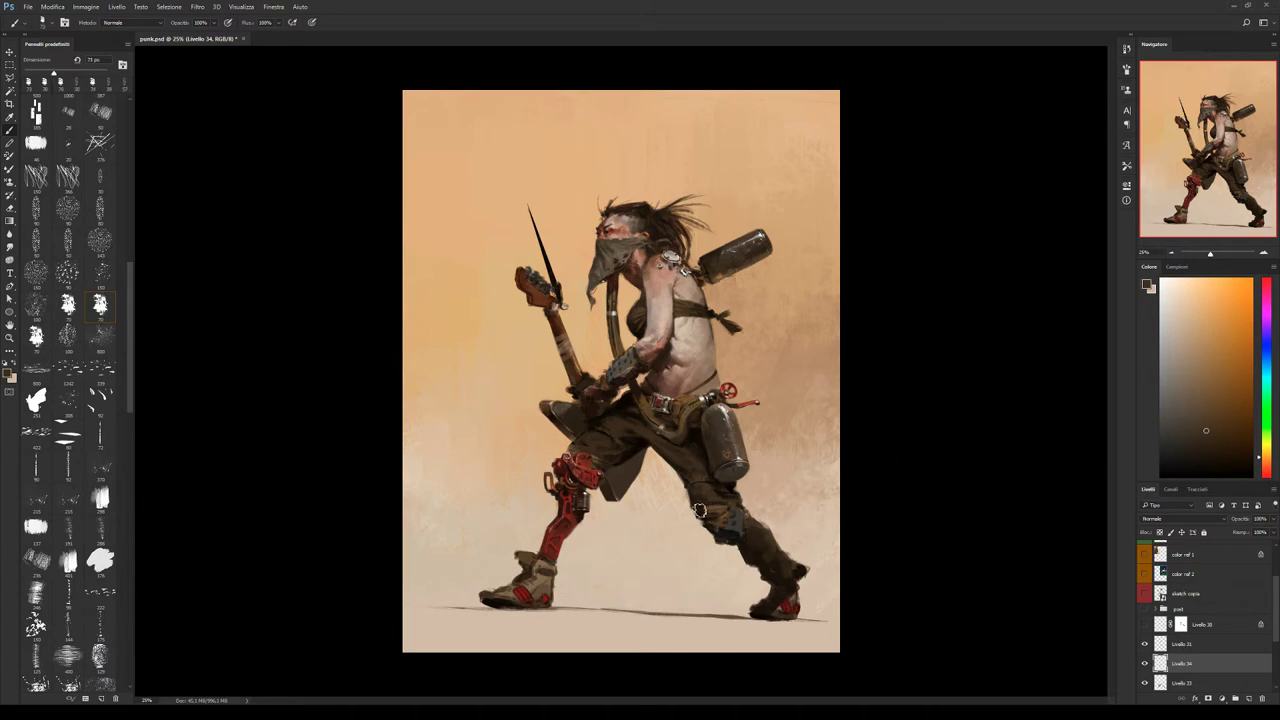
{"action": "left_click", "coordinate": [701, 499], "text": "alt"}
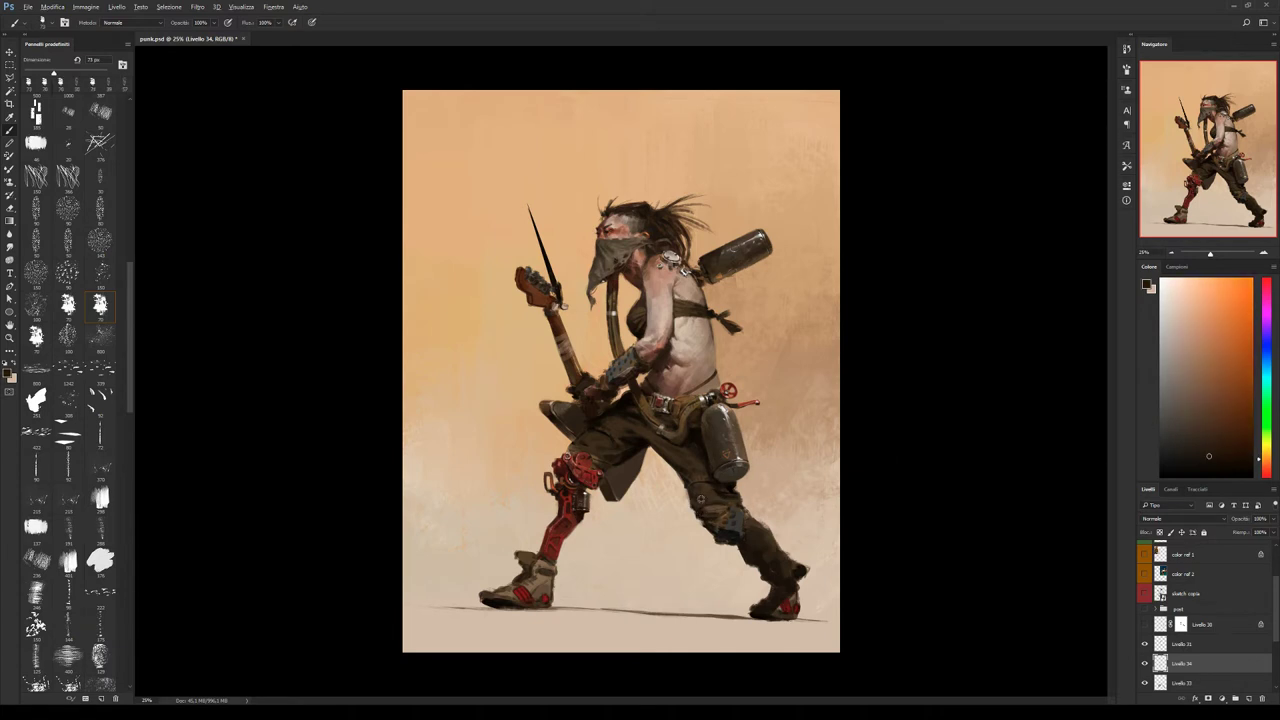
{"action": "left_click", "coordinate": [708, 512], "text": "alt"}
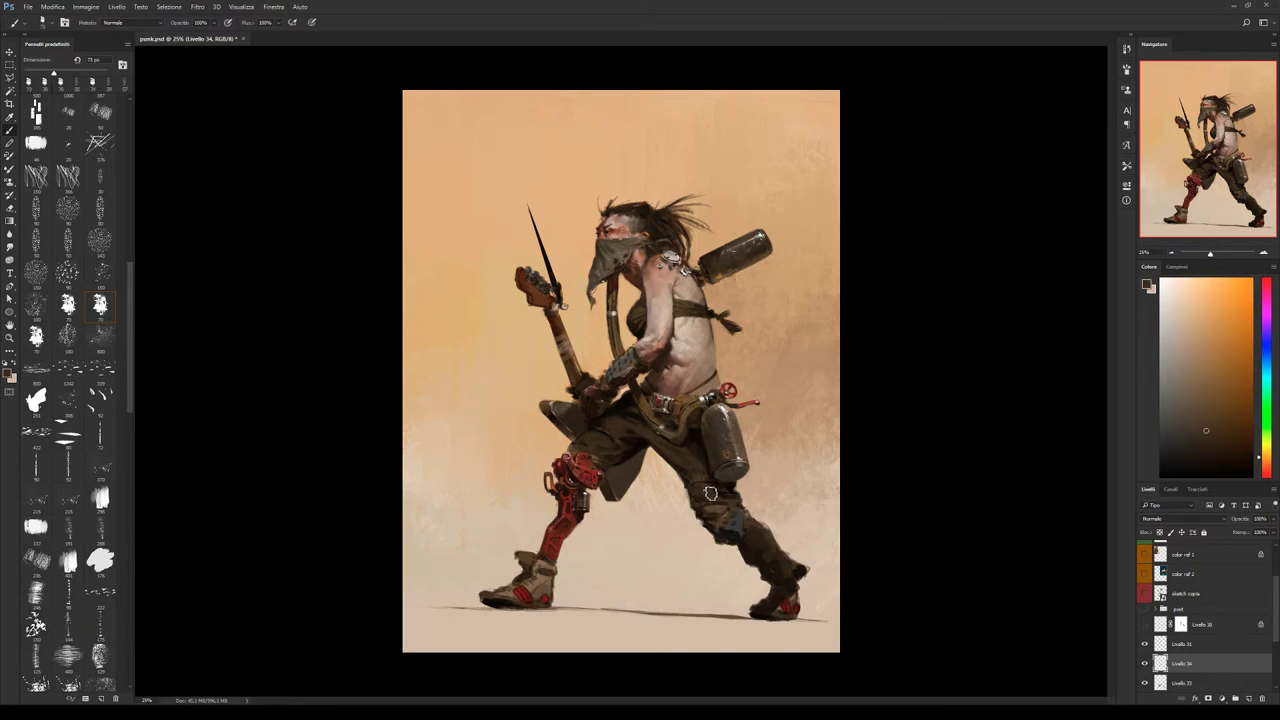
{"action": "left_click", "coordinate": [713, 486], "text": "alt"}
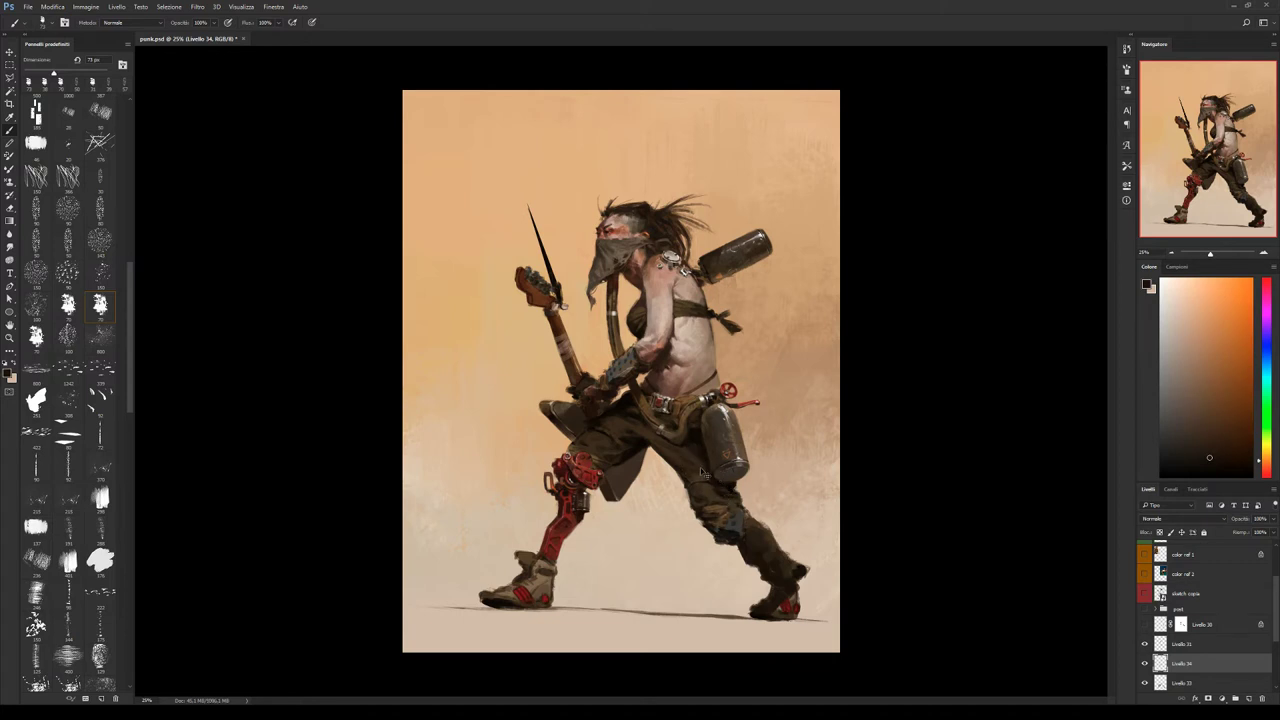
Pick colours near the canister and thigh, plus redder and yellower background oranges.
{"action": "left_click", "coordinate": [705, 466], "text": "alt"}
{"action": "left_click", "coordinate": [635, 432], "text": "alt"}
{"action": "left_click", "coordinate": [648, 440], "text": "alt"}
{"action": "left_click", "coordinate": [655, 411], "text": "alt"}
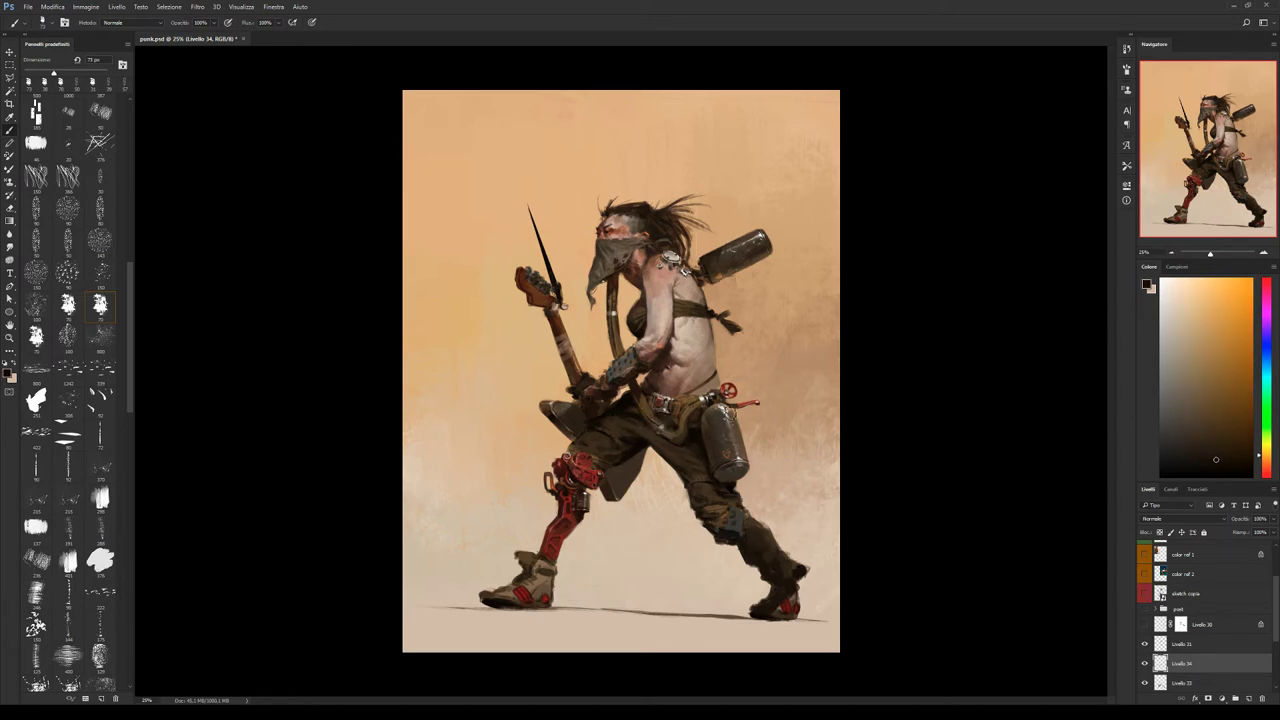
{"action": "left_click", "coordinate": [696, 434], "text": "alt"}
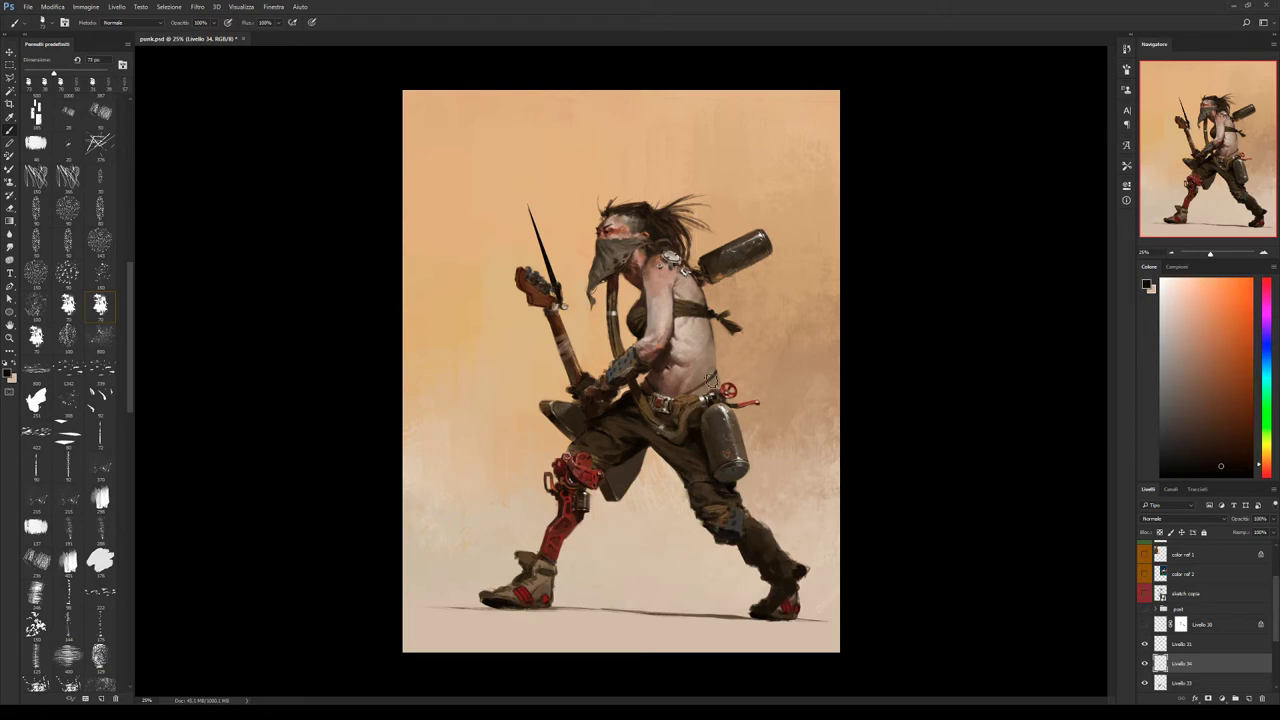
{"action": "left_click", "coordinate": [692, 396], "text": "alt"}
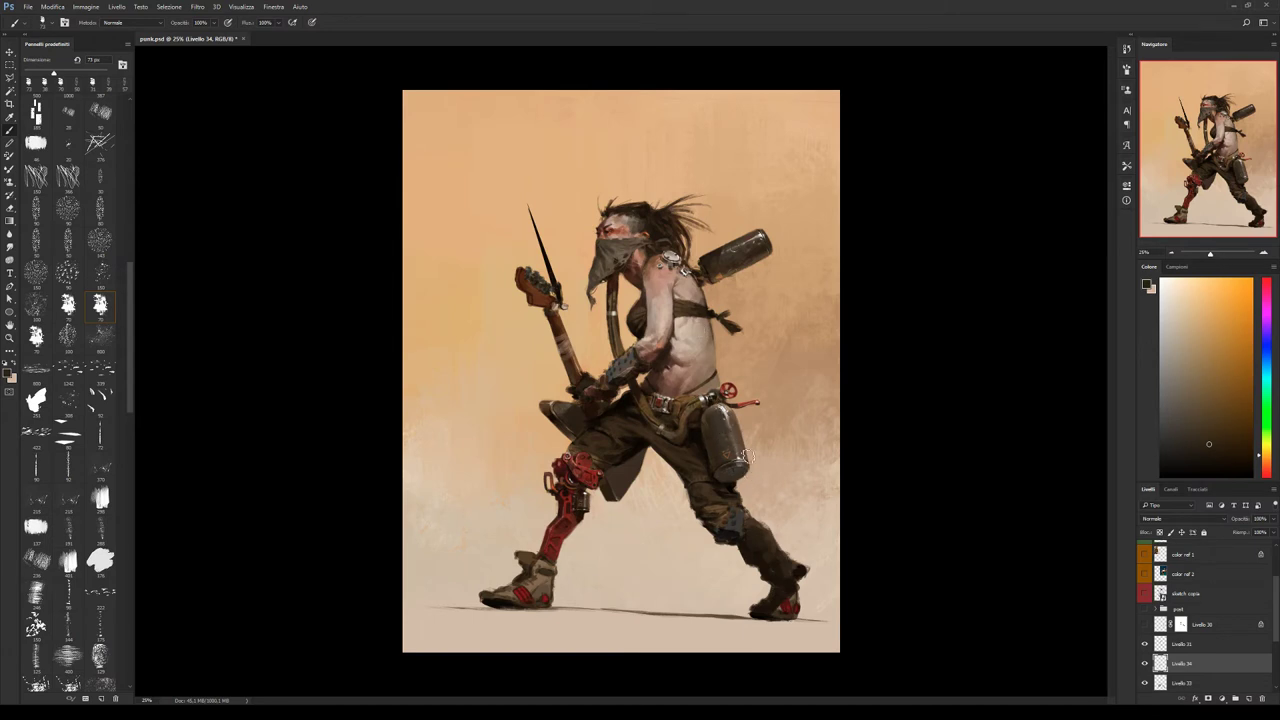
Switch to a 78 px textured brush and sample dark orange-brown and beige trouser tones.
{"action": "left_click", "coordinate": [68, 240]}
{"action": "left_click", "coordinate": [730, 541], "text": "alt"}
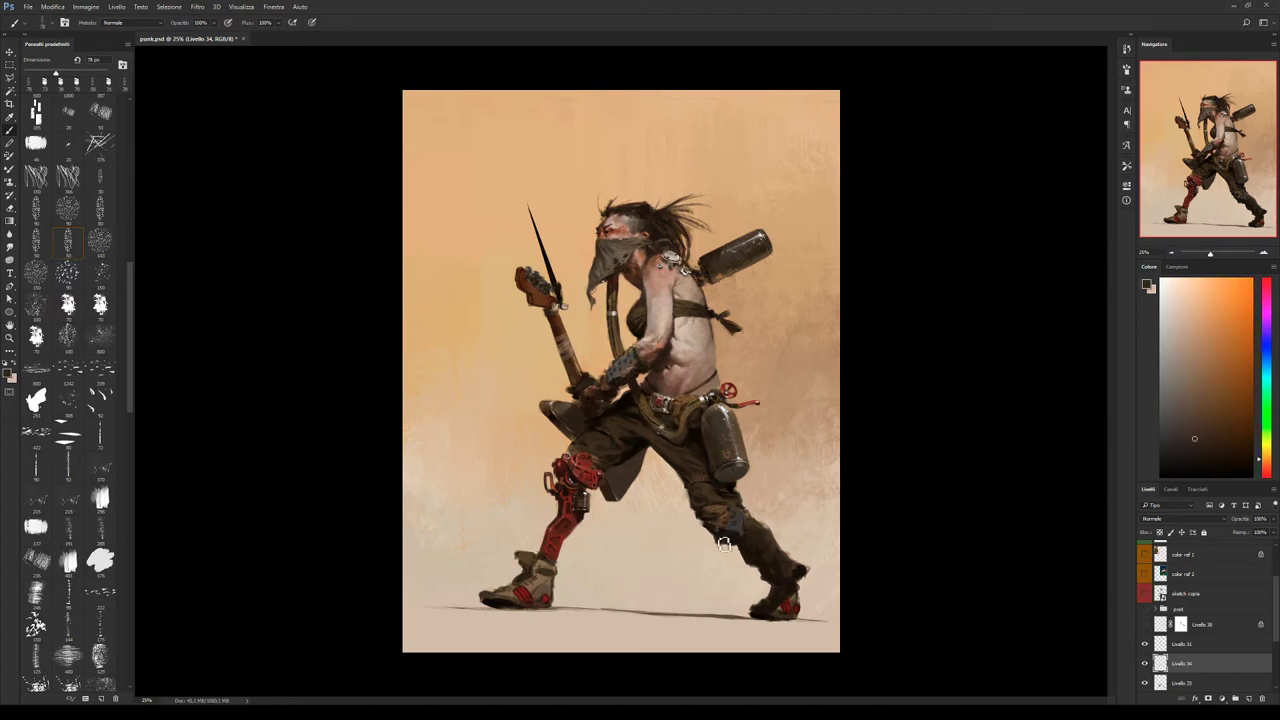
{"action": "left_click", "coordinate": [726, 537], "text": "alt"}
{"action": "left_click", "coordinate": [730, 544], "text": "alt"}
{"action": "left_click", "coordinate": [726, 544], "text": "alt"}
{"action": "left_click", "coordinate": [726, 544], "text": "alt"}
{"action": "left_click", "coordinate": [726, 548], "text": "alt"}
{"action": "left_click", "coordinate": [726, 543], "text": "alt"}
Change the brush size and sample near-black, orange-brown and yellowish tones at the back knee.
{"action": "key", "text": "["}
{"action": "left_click", "coordinate": [748, 525], "text": "alt"}
{"action": "left_click", "coordinate": [748, 524], "text": "alt"}
{"action": "left_click", "coordinate": [737, 527], "text": "alt"}
{"action": "left_click", "coordinate": [740, 520], "text": "alt"}
{"action": "left_click", "coordinate": [720, 532], "text": "alt"}
{"action": "left_click", "coordinate": [720, 531], "text": "alt"}
Paint a bluish-grey stroke over the knee and mirror the canvas horizontally.
{"action": "mouse_move", "coordinate": [717, 528]}
{"action": "left_mouse_down"}
{"action": "mouse_move", "coordinate": [762, 532]}
{"action": "mouse_move", "coordinate": [746, 527]}
{"action": "left_mouse_up"}
{"action": "key", "text": "ctrl+shift+h"}
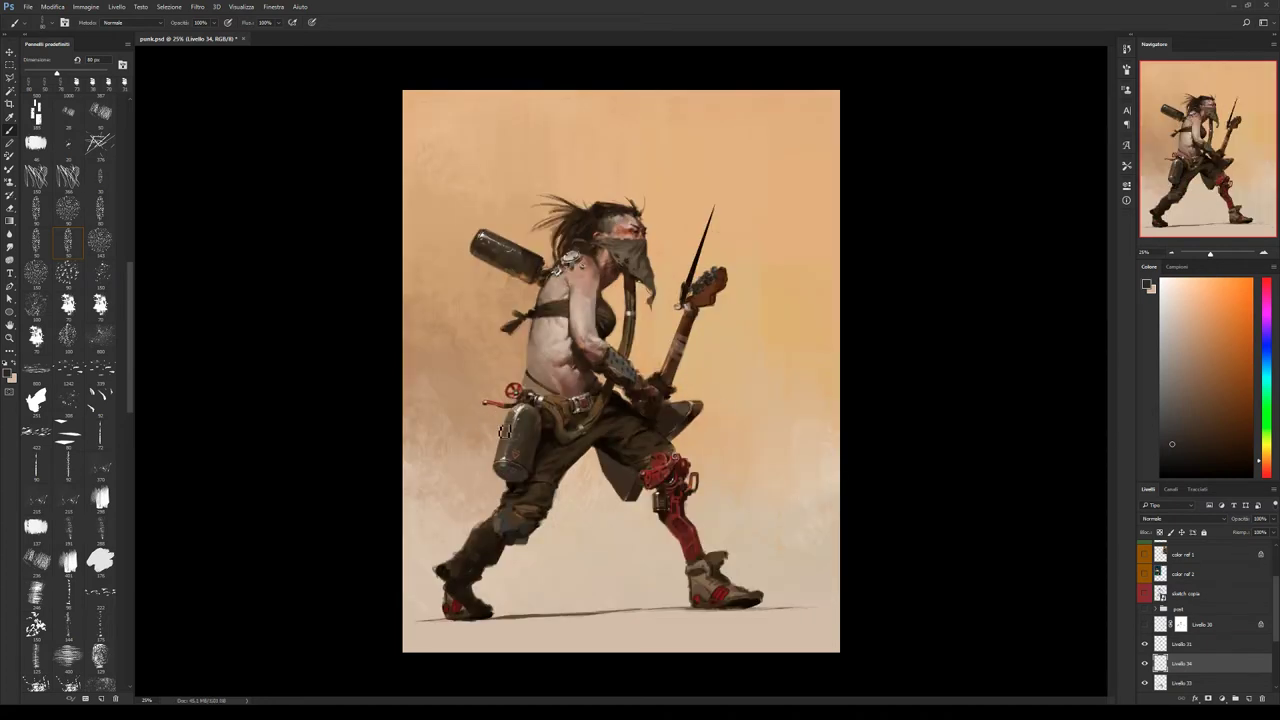
{"action": "left_click", "coordinate": [524, 532], "text": "alt"}
{"action": "left_click", "coordinate": [512, 541], "text": "alt"}
With the 70 px textured brush, sample knee browns and darken the knee.
{"action": "left_click", "coordinate": [104, 303]}
{"action": "left_click", "coordinate": [505, 531], "text": "alt"}
{"action": "left_click", "coordinate": [510, 528], "text": "alt"}
{"action": "left_click", "coordinate": [513, 524], "text": "alt"}
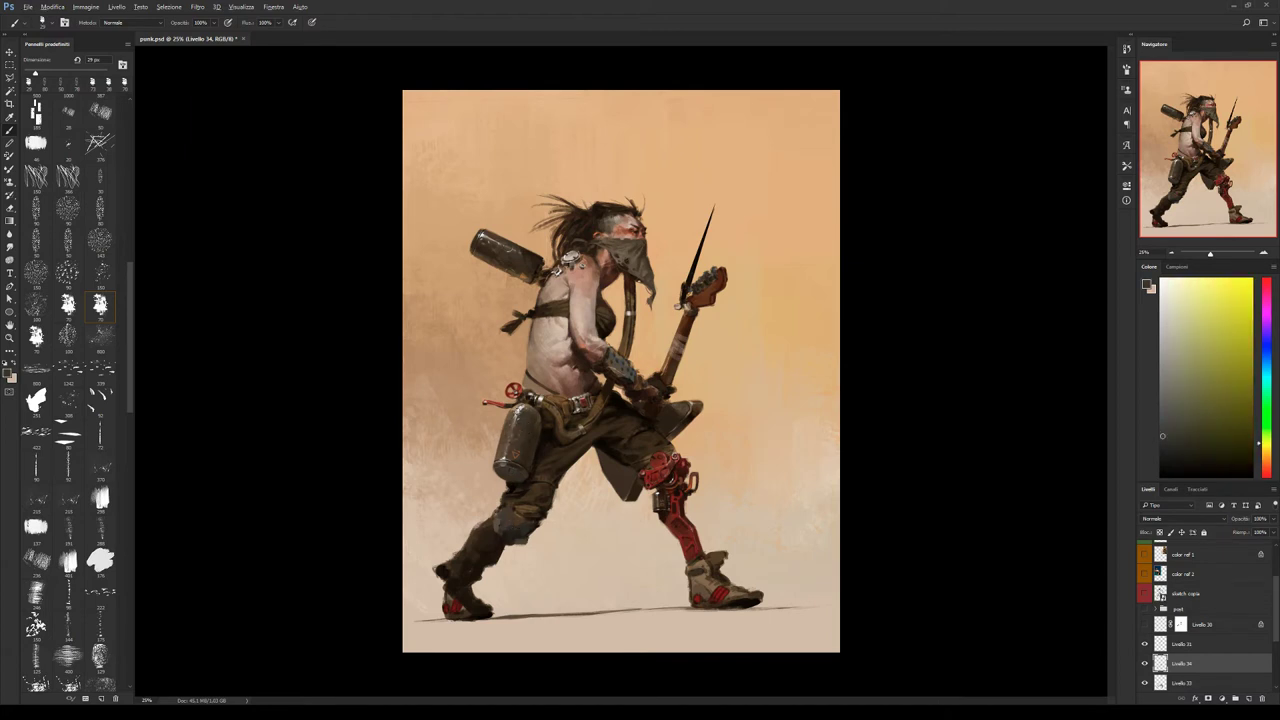
{"action": "left_click", "coordinate": [507, 517], "text": "alt"}
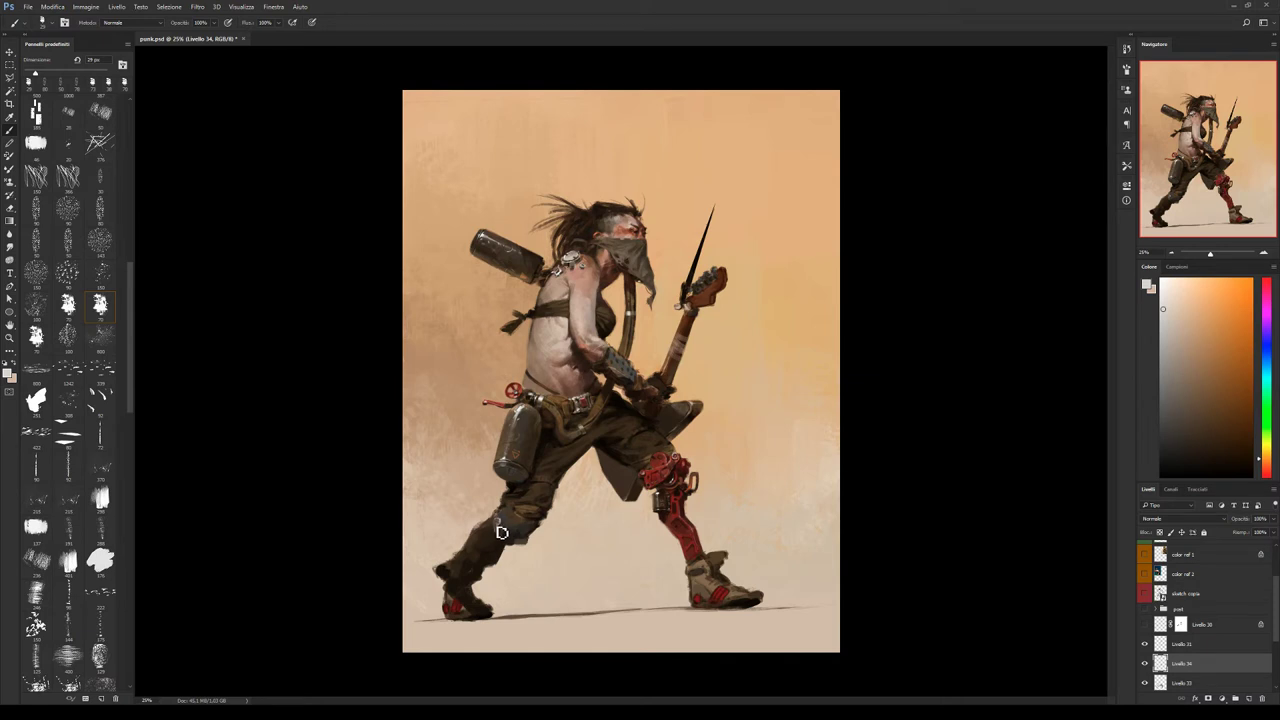
{"action": "left_click", "coordinate": [499, 530], "text": "alt"}
{"action": "left_click", "coordinate": [501, 526], "text": "alt"}
{"action": "left_click", "coordinate": [502, 526], "text": "alt"}
{"action": "mouse_move", "coordinate": [502, 535]}
{"action": "left_mouse_down"}
{"action": "mouse_move", "coordinate": [543, 506]}
{"action": "mouse_move", "coordinate": [507, 536]}
{"action": "left_mouse_up"}
Sample further beige, brown and near-white tones to refine the knee shading.
{"action": "left_click", "coordinate": [528, 546], "text": "alt"}
{"action": "left_click", "coordinate": [522, 549], "text": "alt"}
{"action": "left_click", "coordinate": [508, 532], "text": "alt"}
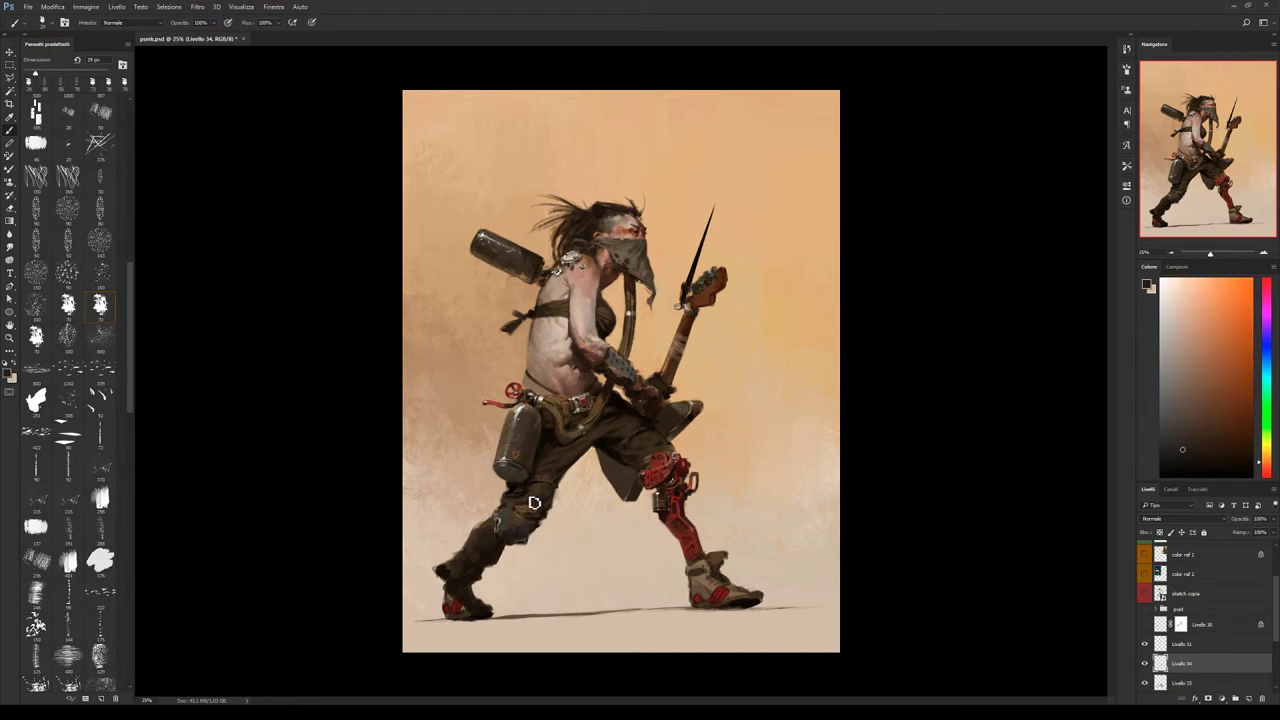
{"action": "left_click", "coordinate": [508, 527], "text": "alt"}
{"action": "left_click", "coordinate": [527, 503], "text": "alt"}
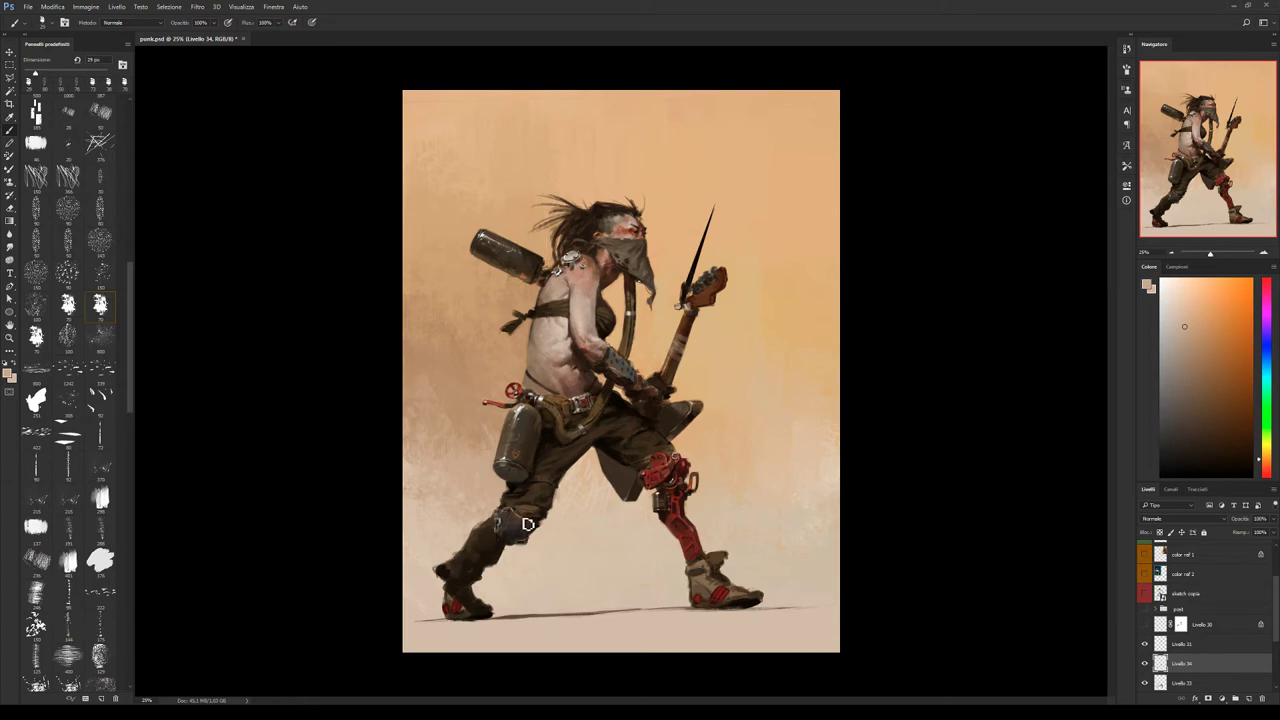
{"action": "left_click", "coordinate": [530, 522], "text": "alt"}
{"action": "left_click", "coordinate": [529, 523], "text": "alt"}
{"action": "left_click", "coordinate": [525, 521], "text": "alt"}
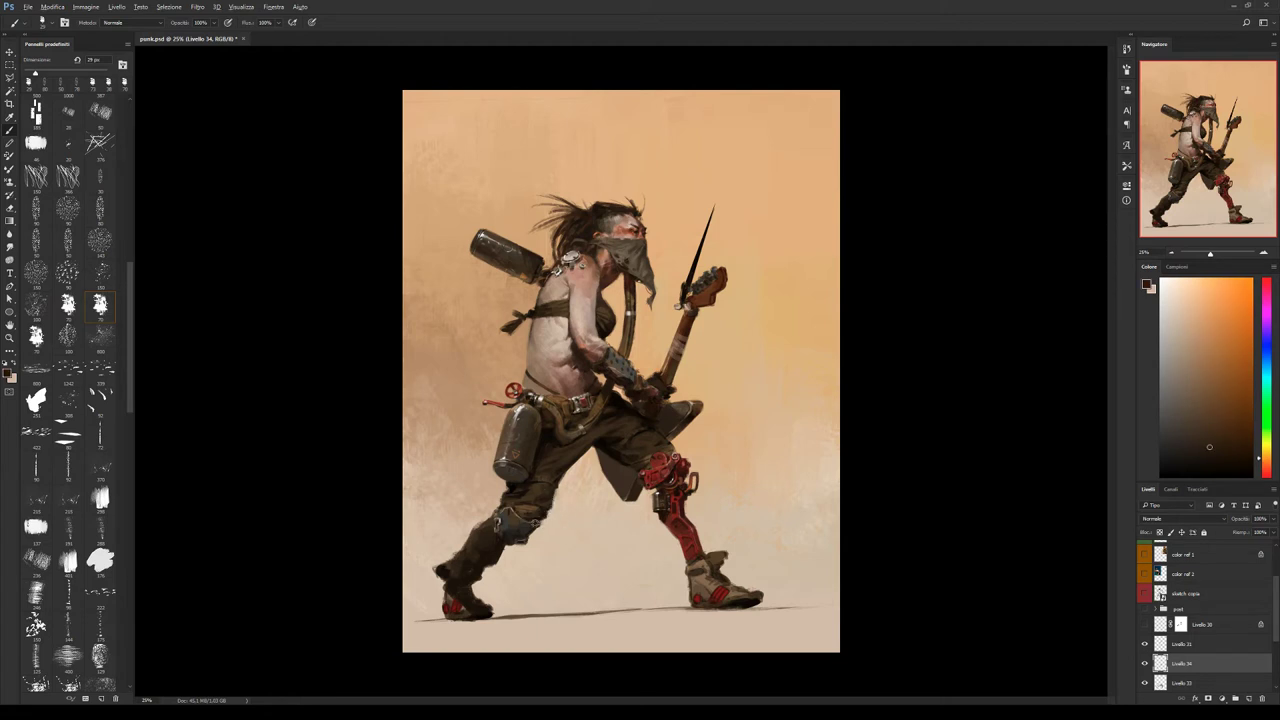
{"action": "left_click", "coordinate": [512, 519], "text": "alt"}
{"action": "left_click", "coordinate": [1164, 288]}
{"action": "left_click", "coordinate": [510, 512], "text": "alt"}
{"action": "left_click", "coordinate": [512, 513], "text": "alt"}
Restore the canvas orientation, save, and add a new empty layer.
{"action": "key", "text": "ctrl+shift+h"}
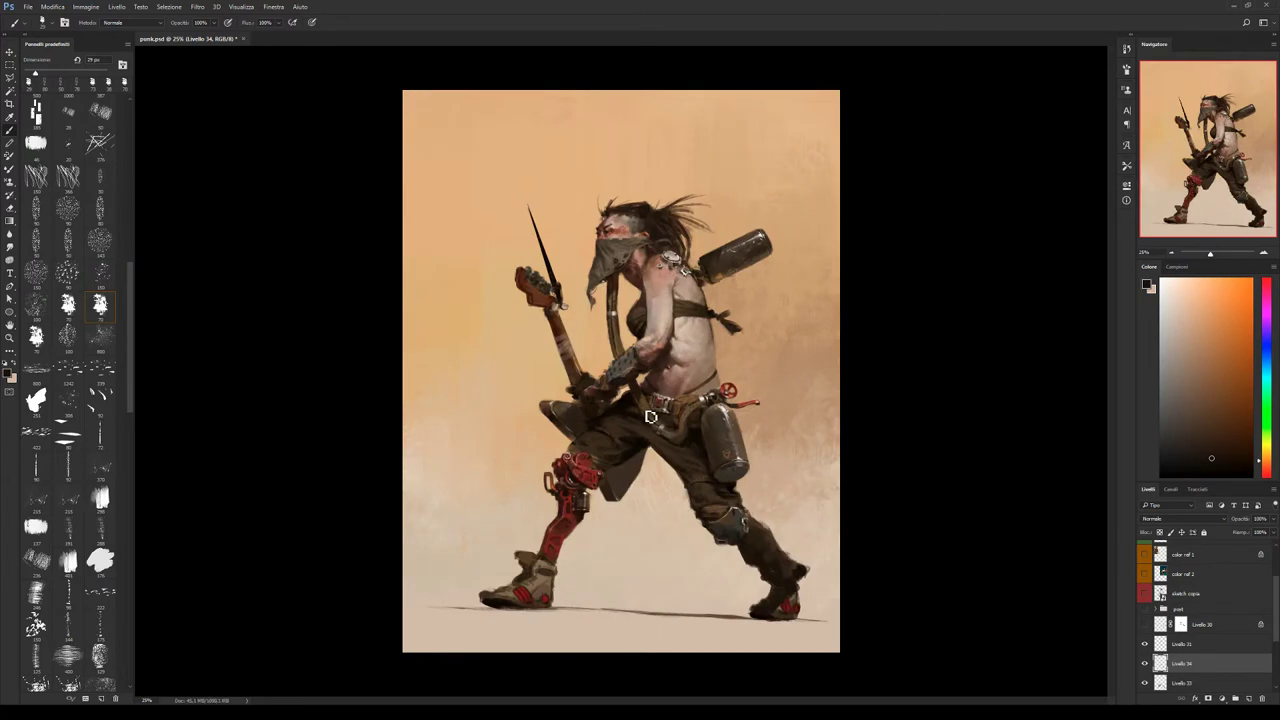
{"action": "key", "text": "ctrl+s"}
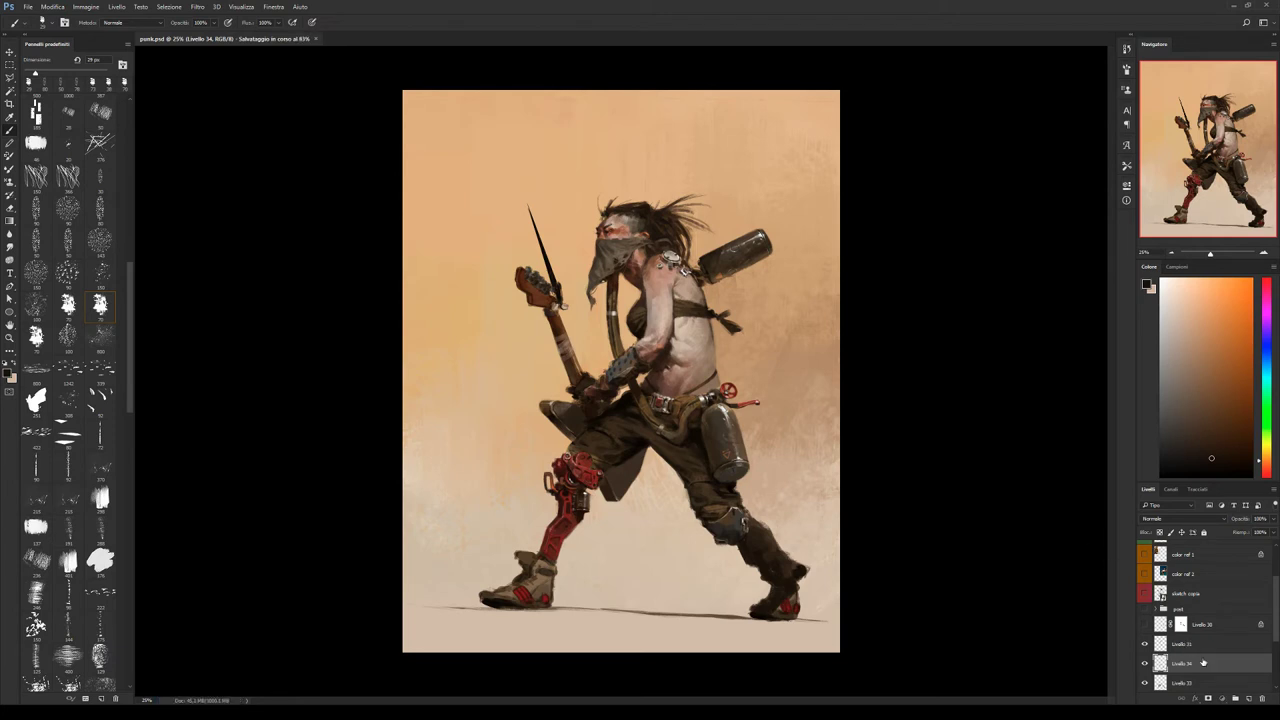
{"action": "left_click", "coordinate": [1249, 698]}
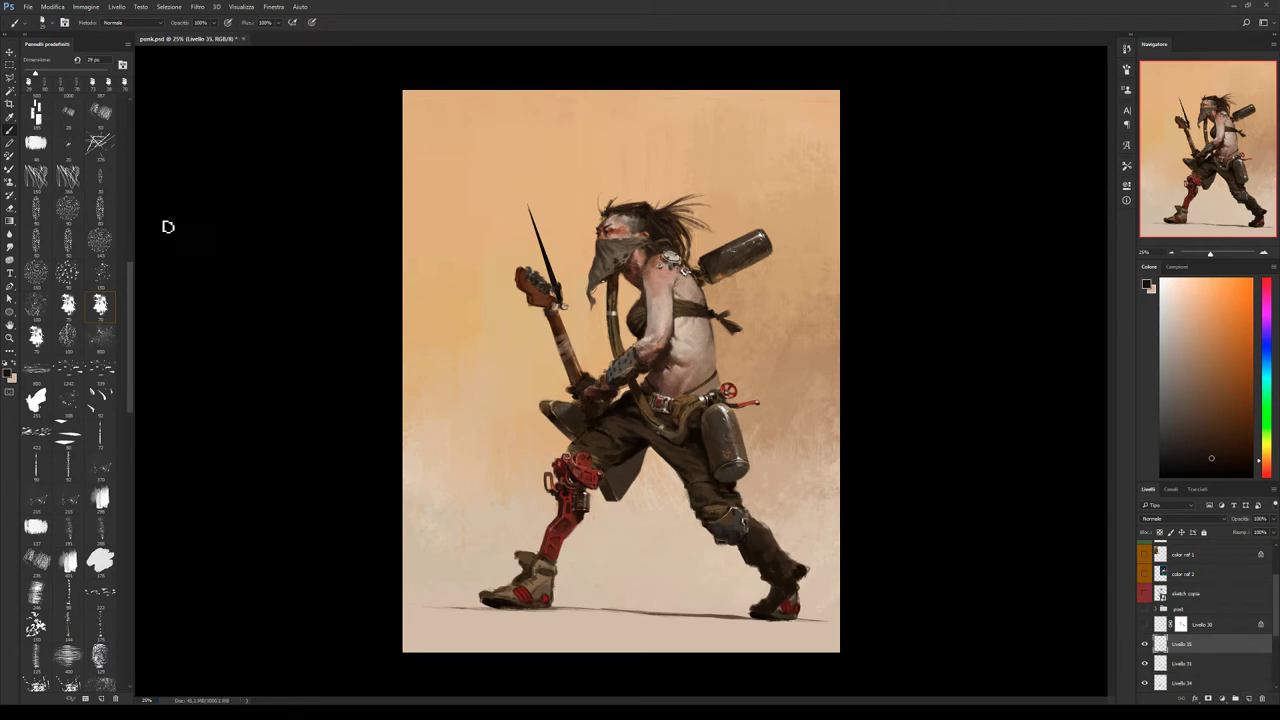
Handwrite 'BRB! 5 mins break' with a 25 px round brush, then save again.
{"action": "left_click_drag", "start_coordinate": [131, 275], "coordinate": [126, 105]}
{"action": "left_click", "coordinate": [38, 110]}
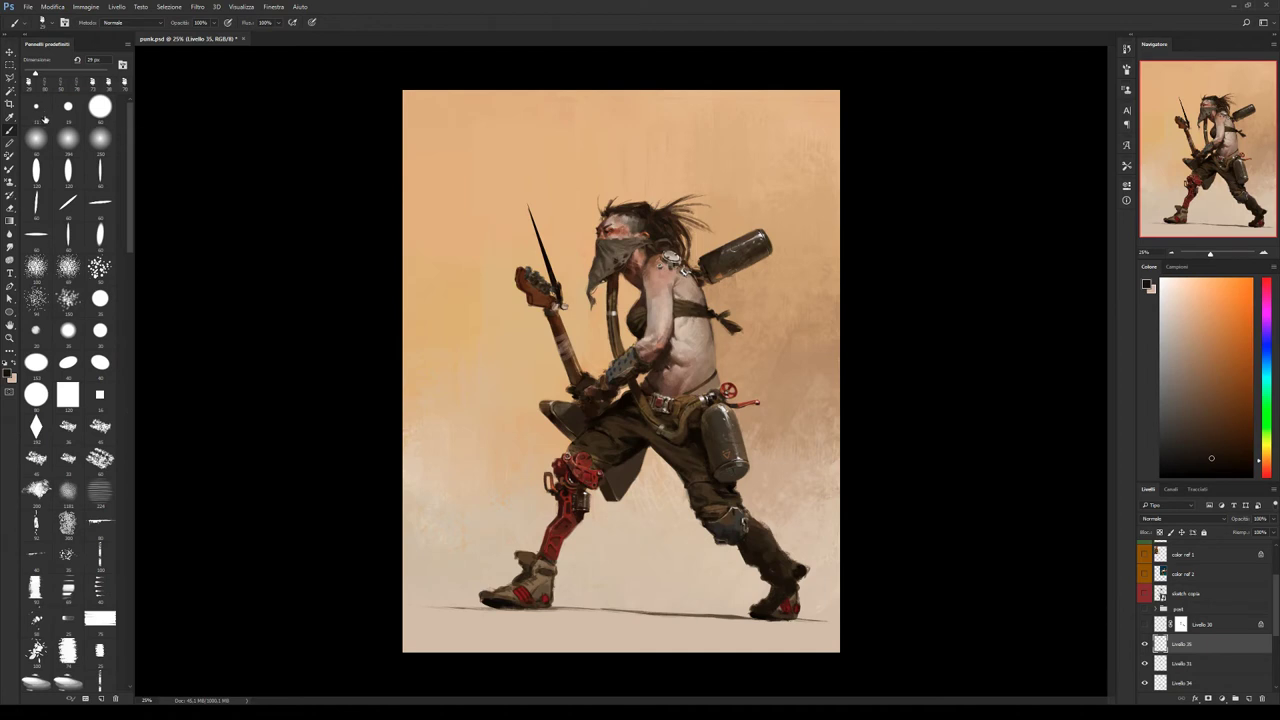
{"action": "key", "text": "bracketright"}
{"action": "key", "text": "bracketright"}
{"action": "mouse_move", "coordinate": [482, 148]}
{"action": "left_mouse_down"}
{"action": "mouse_move", "coordinate": [536, 163]}
{"action": "mouse_move", "coordinate": [547, 150]}
{"action": "left_mouse_up"}
{"action": "left_click", "coordinate": [549, 157]}
{"action": "mouse_move", "coordinate": [474, 181]}
{"action": "left_mouse_down"}
{"action": "mouse_move", "coordinate": [566, 163]}
{"action": "mouse_move", "coordinate": [484, 208]}
{"action": "mouse_move", "coordinate": [490, 189]}
{"action": "left_mouse_up"}
{"action": "mouse_move", "coordinate": [504, 204]}
{"action": "left_mouse_down"}
{"action": "mouse_move", "coordinate": [547, 191]}
{"action": "mouse_move", "coordinate": [517, 186]}
{"action": "mouse_move", "coordinate": [641, 163]}
{"action": "left_mouse_up"}
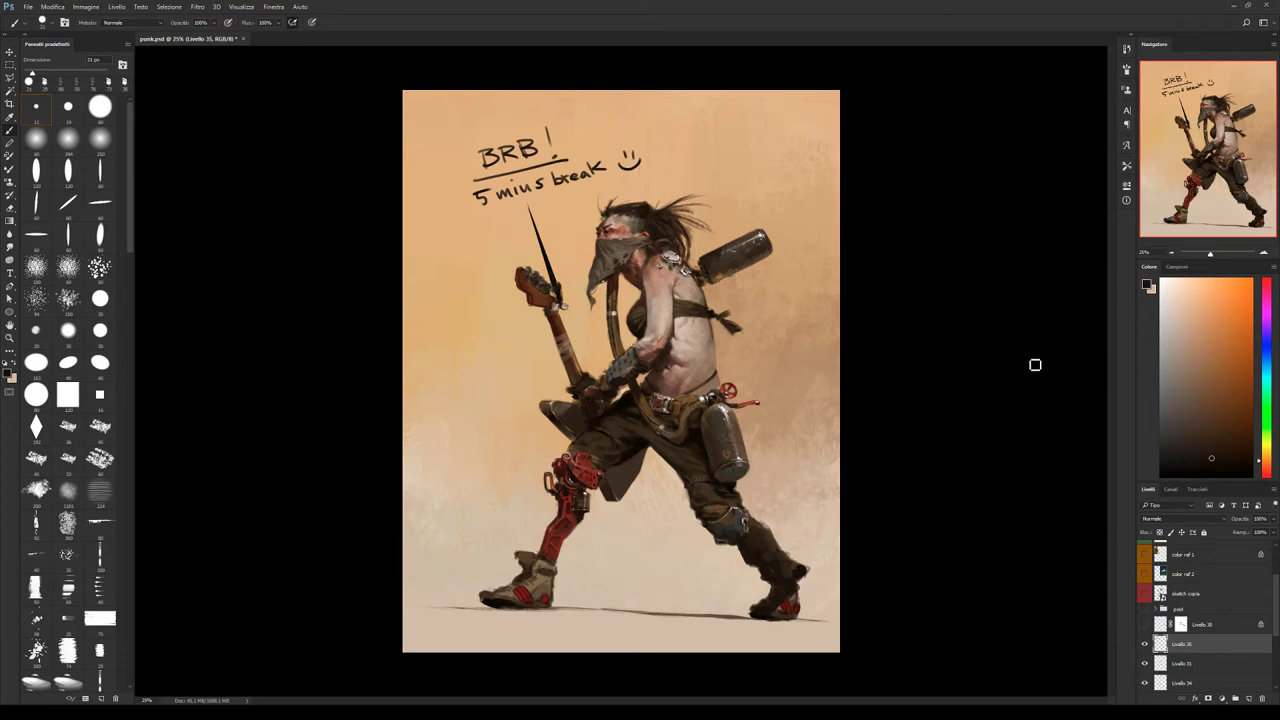
{"action": "key", "text": "ctrl+s"}
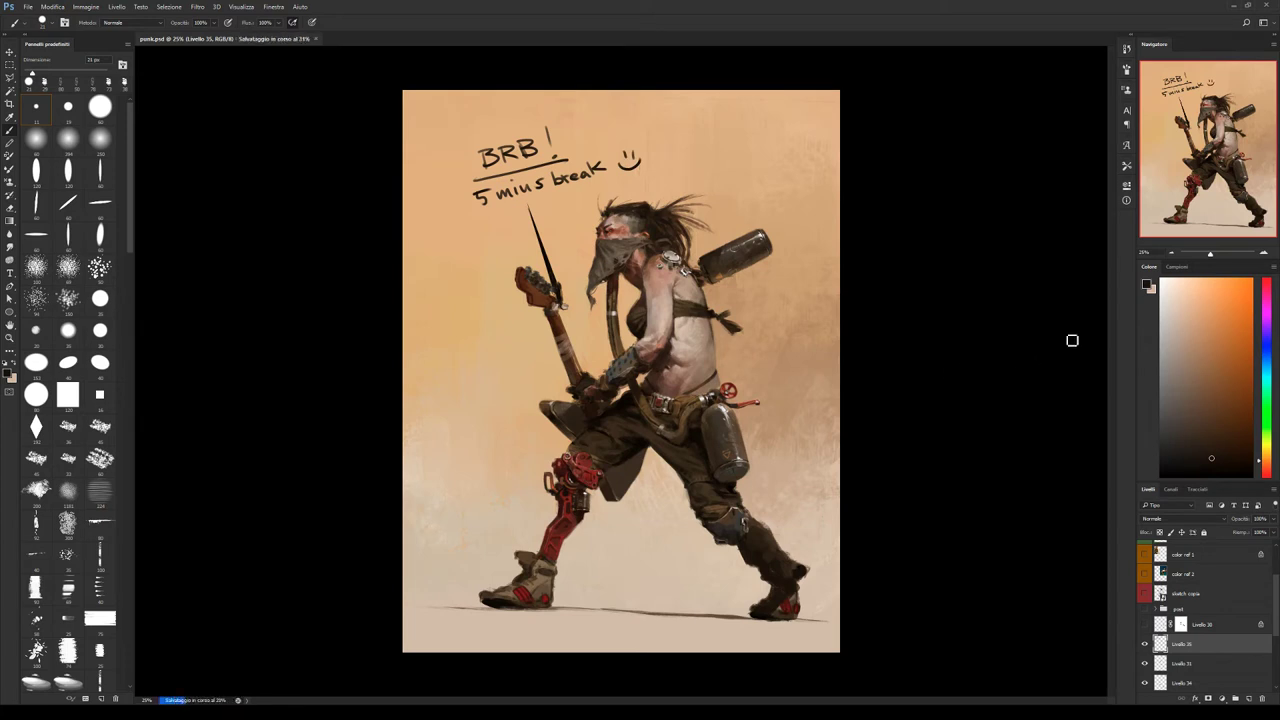
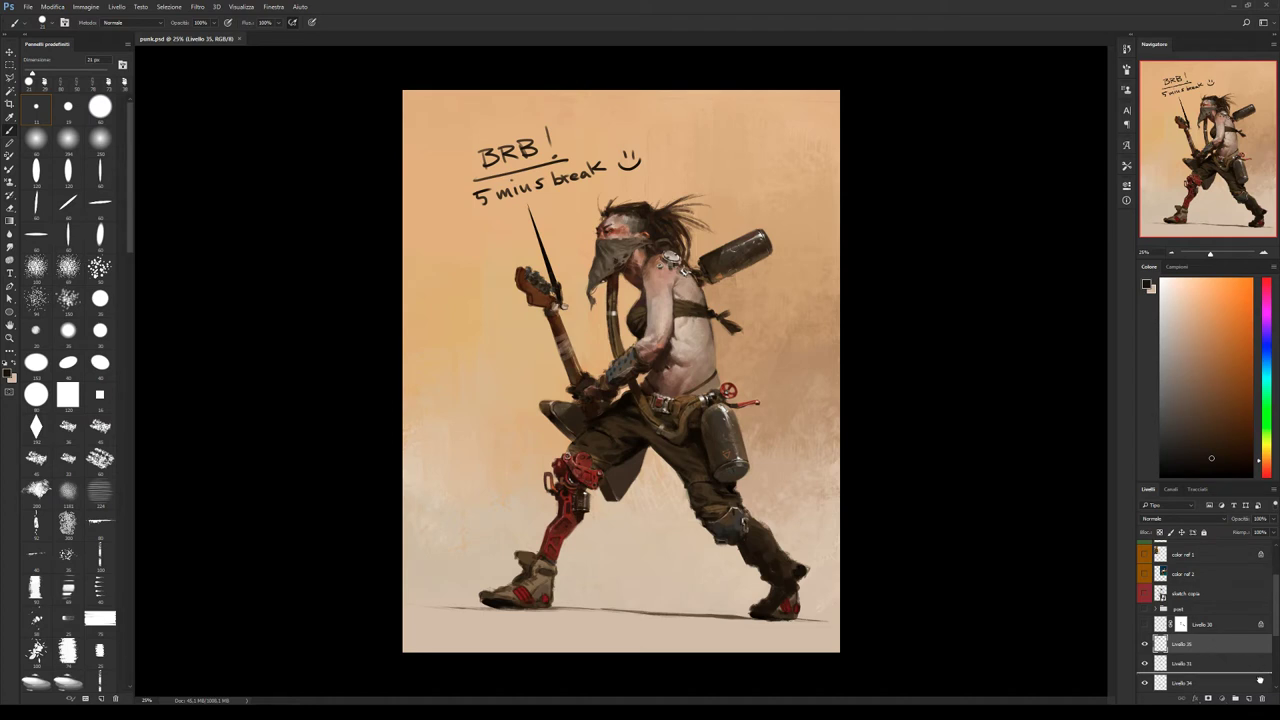
Delete the 'BRB! 5 mins break' note layer (Livello 35) and make Livello 34 active.
{"action": "left_click", "coordinate": [1262, 698]}
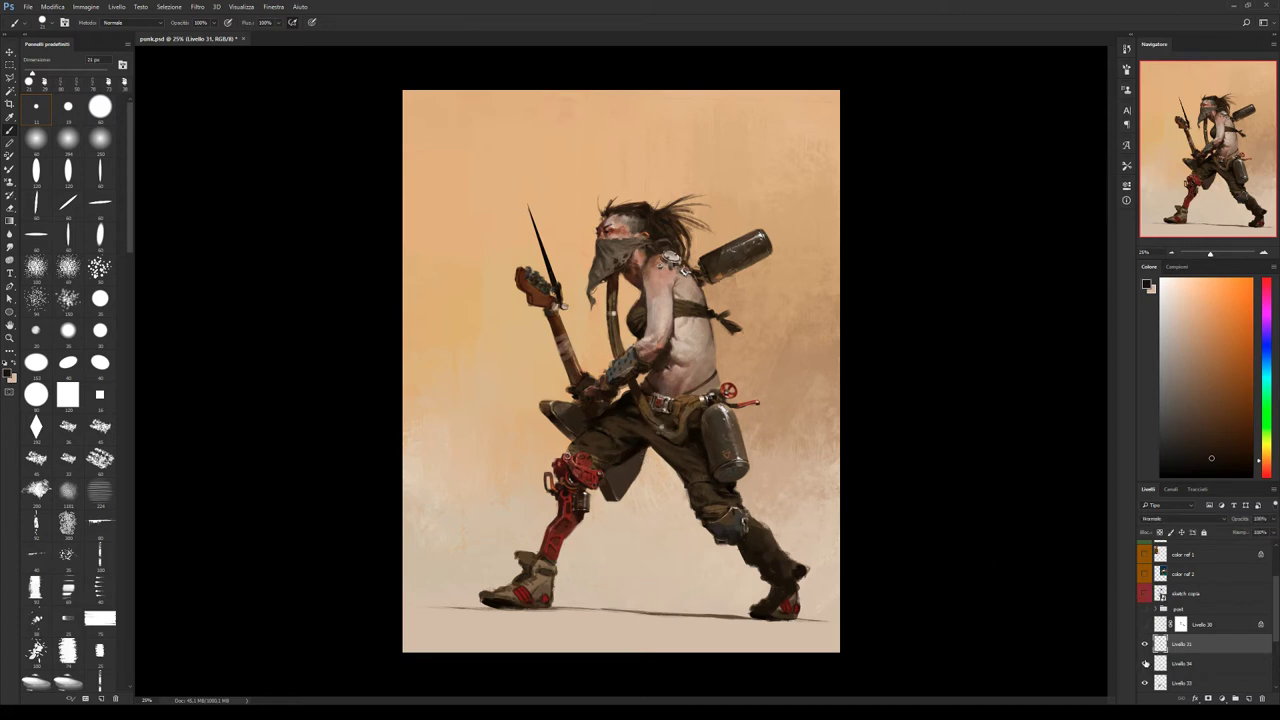
{"action": "left_click", "coordinate": [1180, 664]}
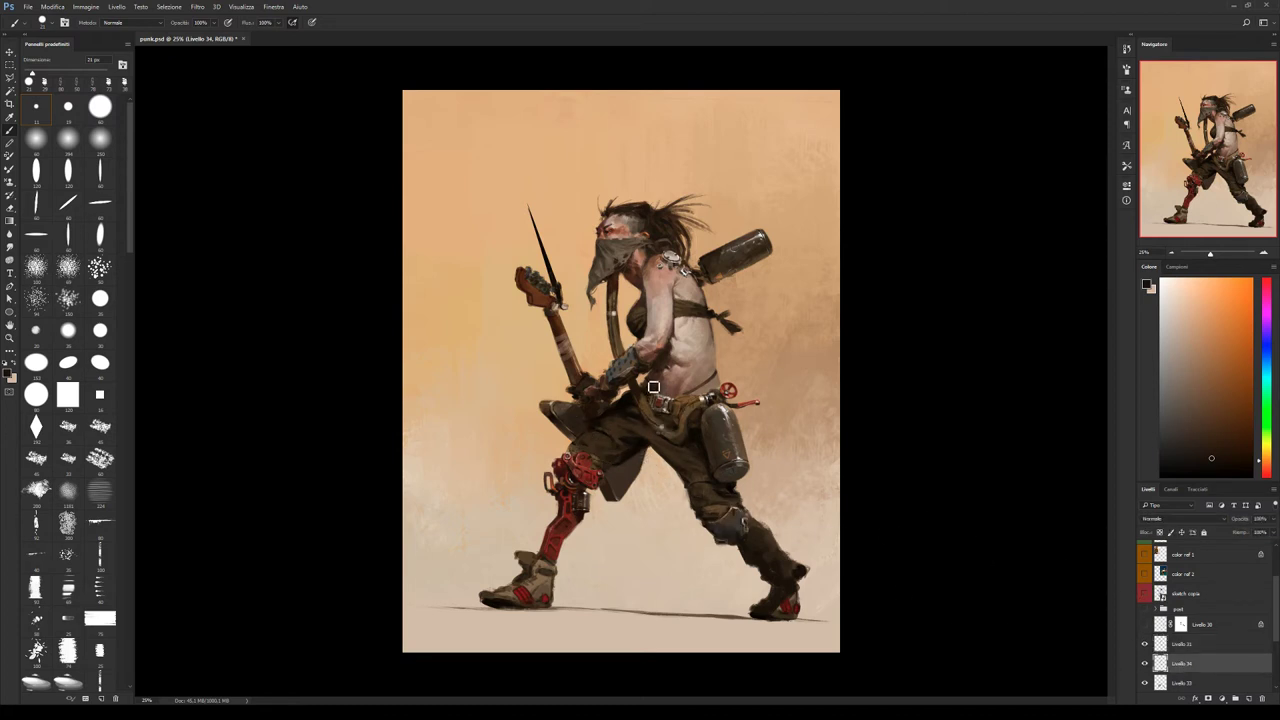
Pick a textured brush preset and sample light tan and darker tones from the painting.
{"action": "scroll", "coordinate": [79, 393], "scroll_direction": "down", "scroll_amount": 6}
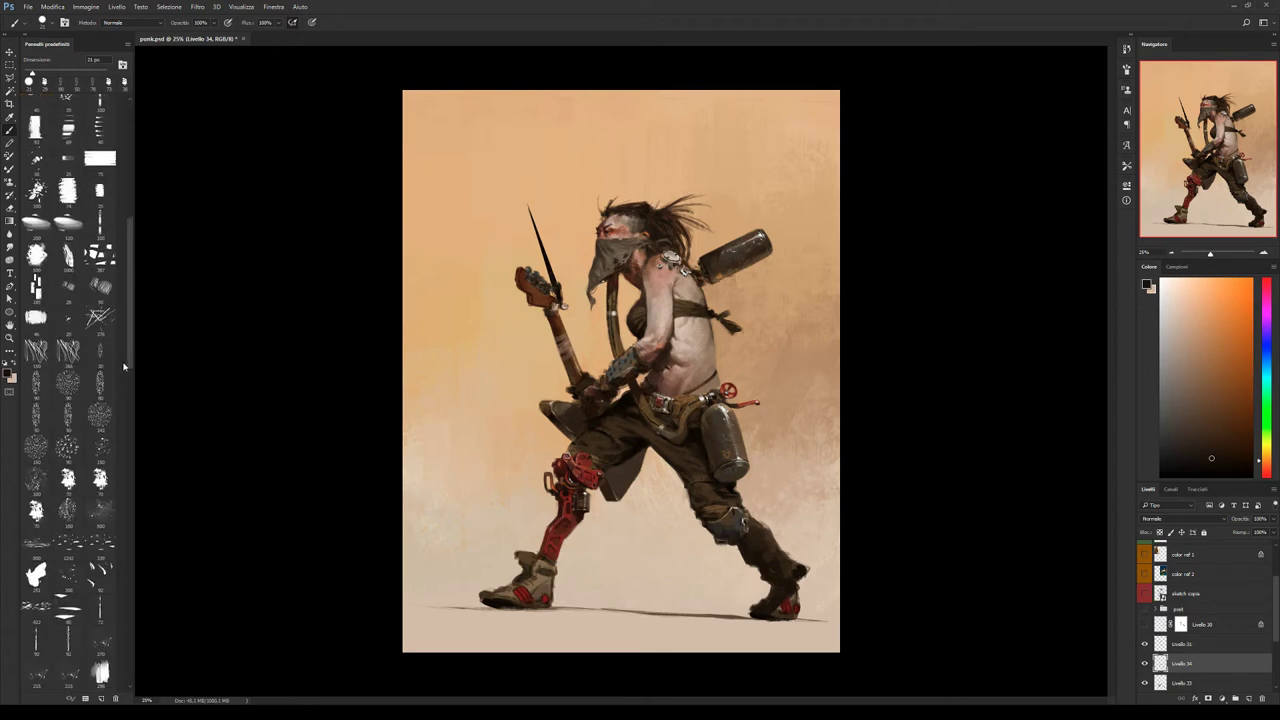
{"action": "left_click", "coordinate": [78, 393]}
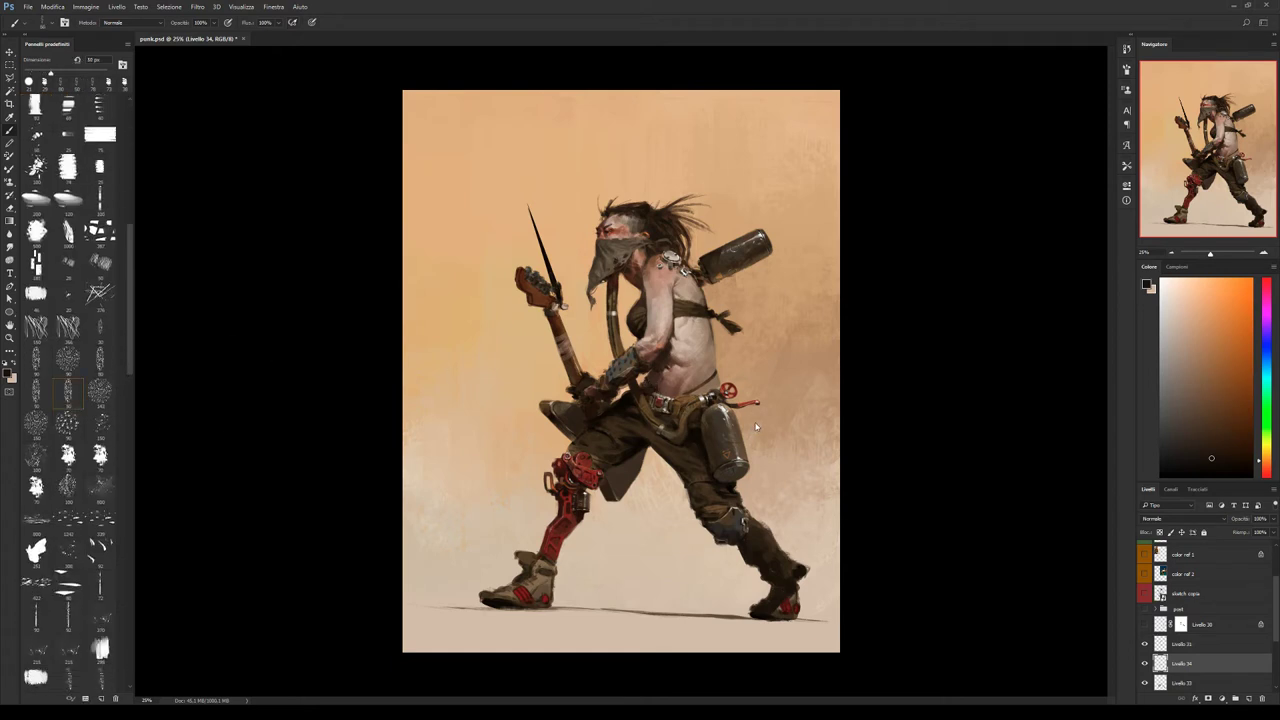
{"action": "left_click", "coordinate": [689, 465], "text": "alt"}
{"action": "left_click", "coordinate": [816, 438], "text": "alt"}
{"action": "left_click", "coordinate": [688, 464], "text": "alt"}
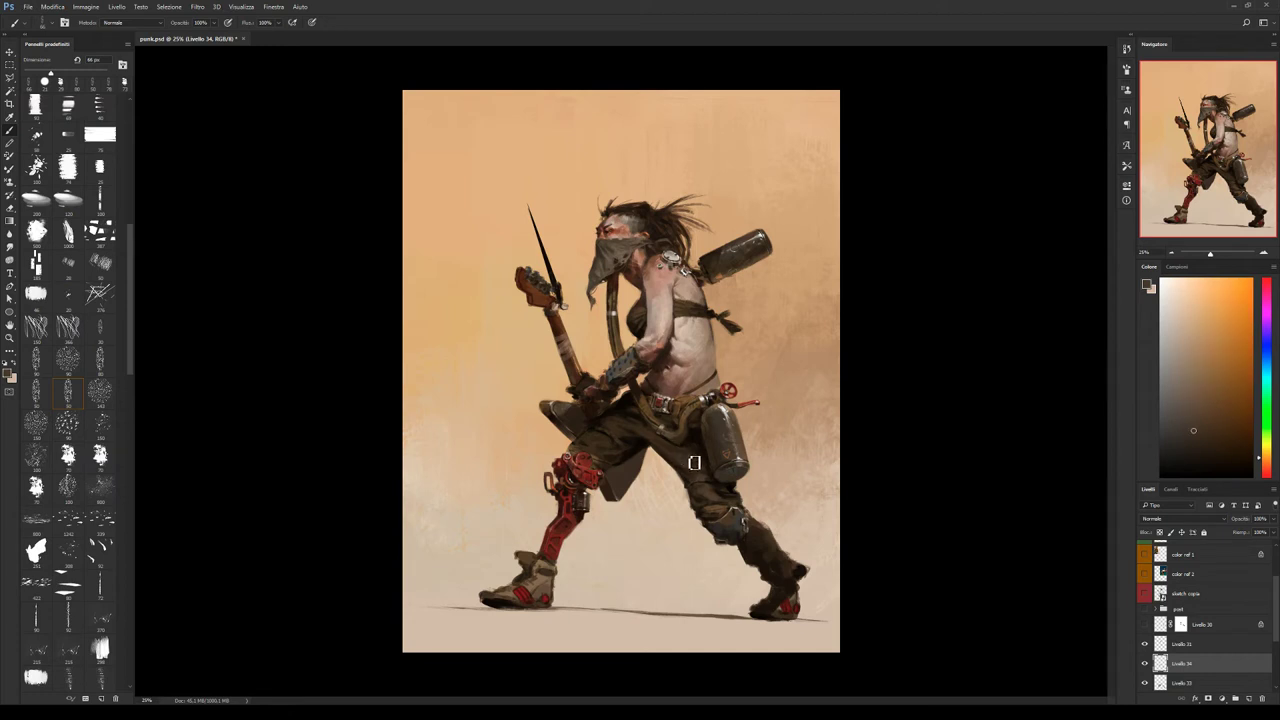
{"action": "left_click", "coordinate": [703, 468], "text": "alt"}
{"action": "left_click", "coordinate": [719, 478], "text": "alt"}
Switch brush preset, sample several trouser browns, and shift the hue slightly toward yellow.
{"action": "left_click", "coordinate": [100, 455]}
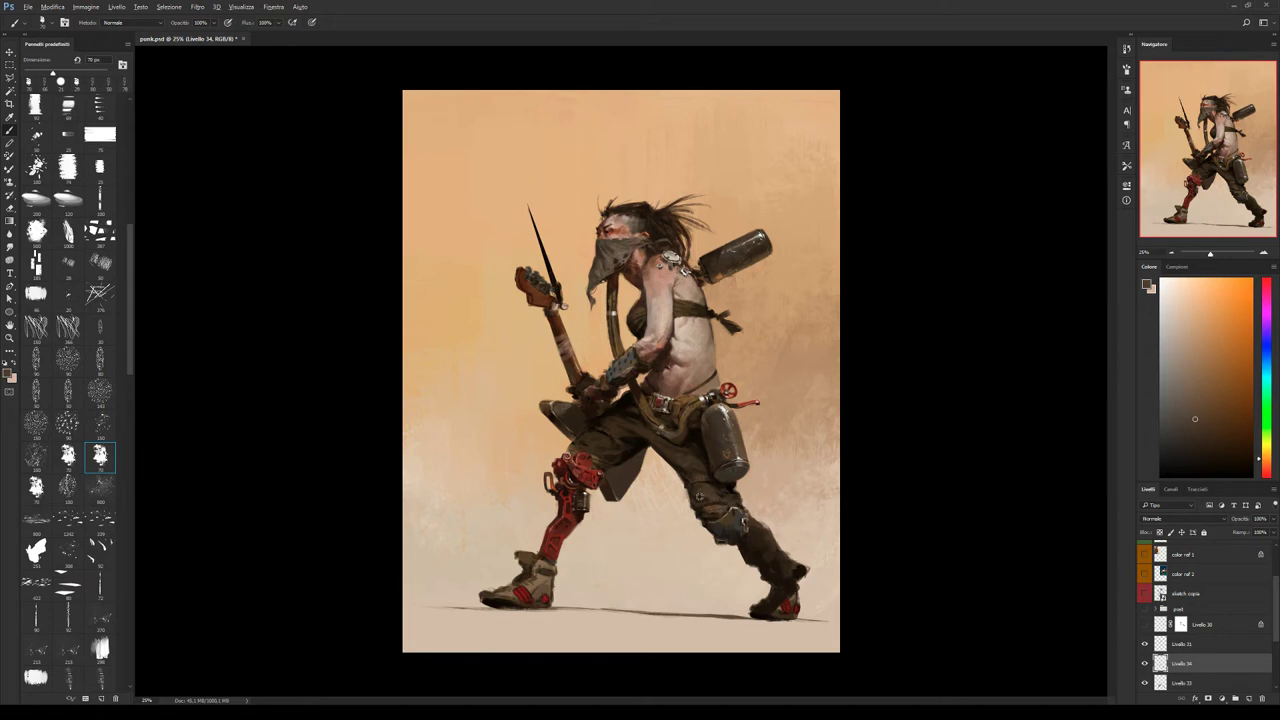
{"action": "left_click", "coordinate": [726, 504], "text": "alt"}
{"action": "left_click", "coordinate": [703, 480], "text": "alt"}
{"action": "left_click", "coordinate": [678, 468], "text": "alt"}
{"action": "left_click", "coordinate": [668, 453], "text": "alt"}
{"action": "left_click", "coordinate": [688, 465], "text": "alt"}
{"action": "left_click_drag", "start_coordinate": [1262, 460], "coordinate": [1262, 453]}
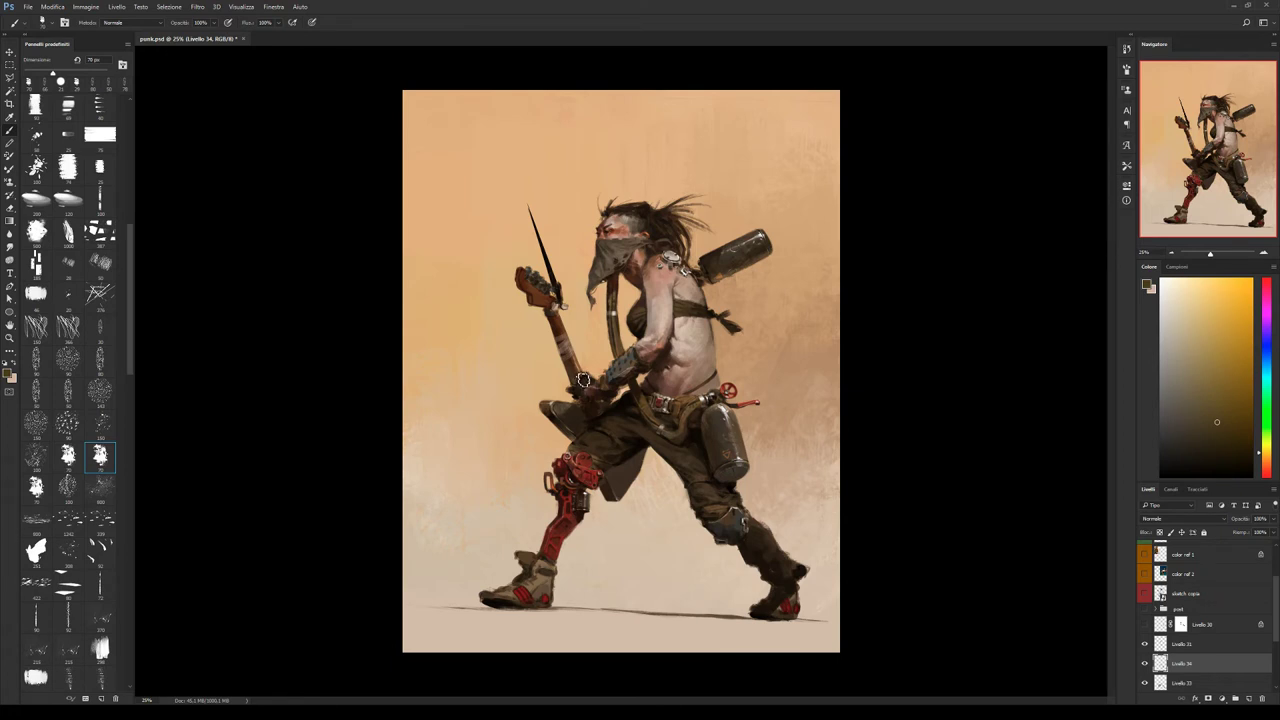
Sample darker orange, tan and dark brown tones and choose a different textured brush.
{"action": "left_click", "coordinate": [640, 432], "text": "alt"}
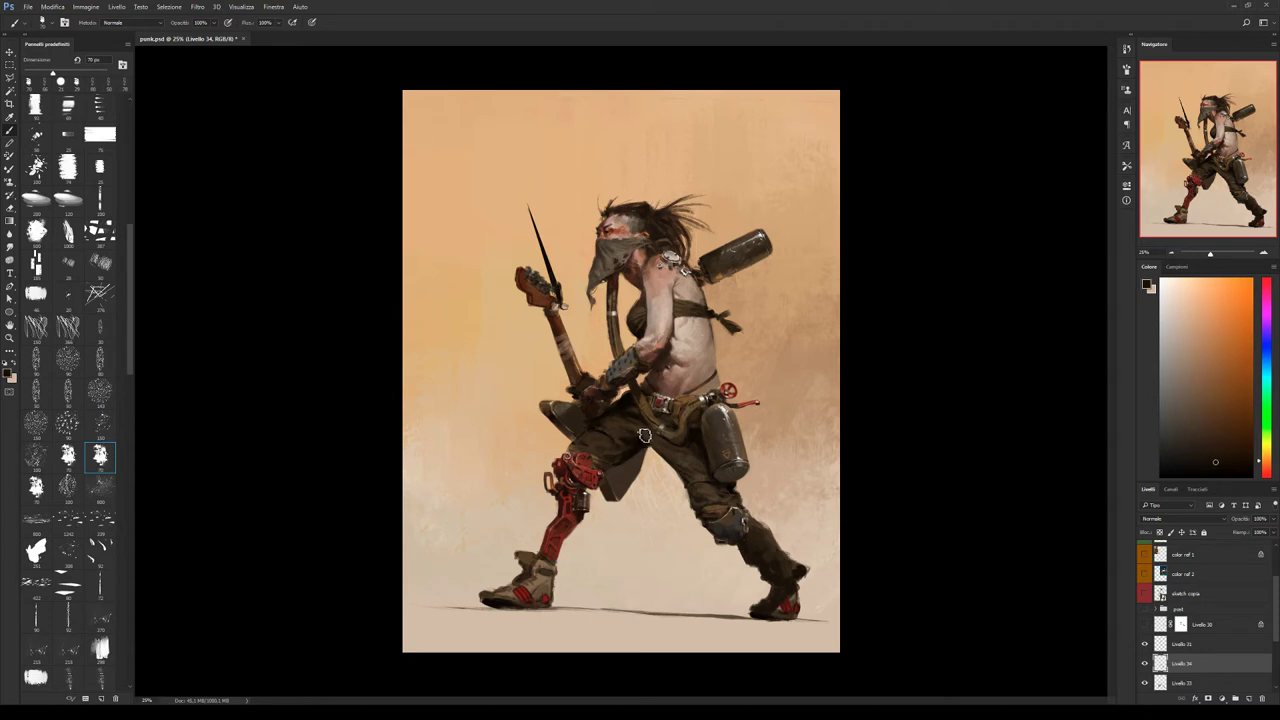
{"action": "left_click", "coordinate": [620, 428], "text": "alt"}
{"action": "left_click", "coordinate": [611, 444], "text": "alt"}
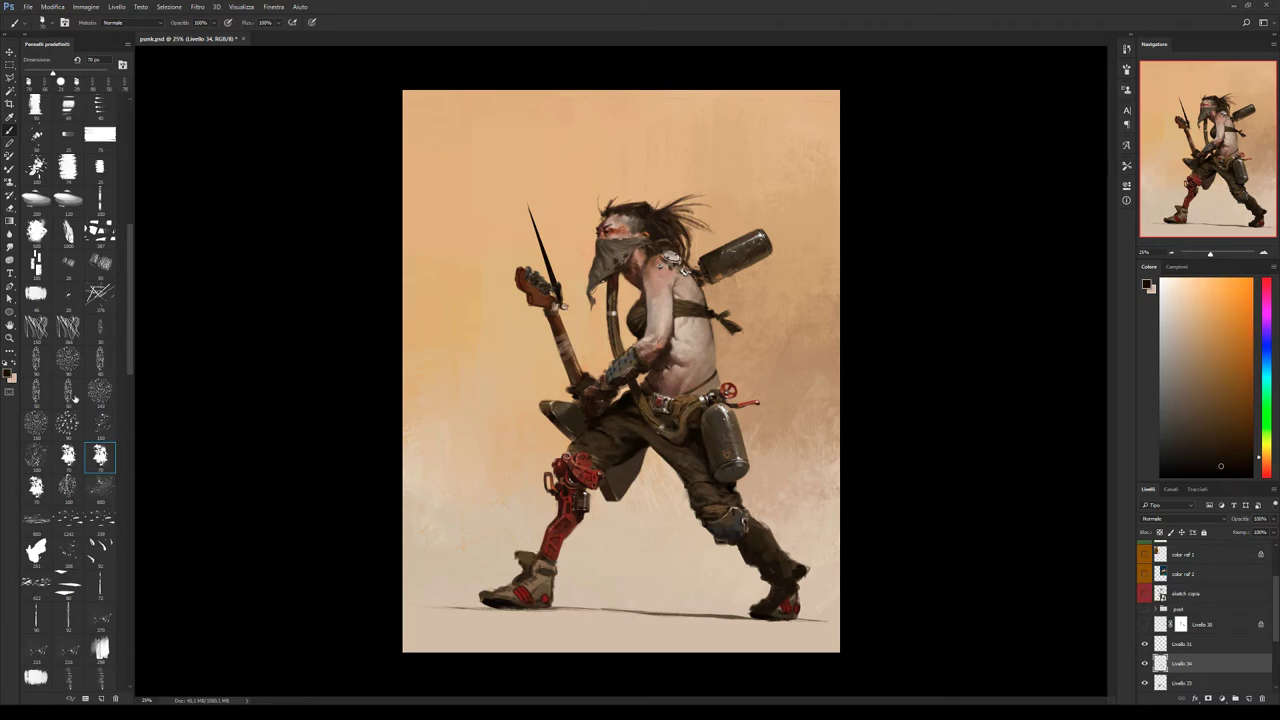
{"action": "left_click", "coordinate": [72, 396]}
{"action": "left_click", "coordinate": [574, 452], "text": "alt"}
{"action": "left_click", "coordinate": [578, 446], "text": "alt"}
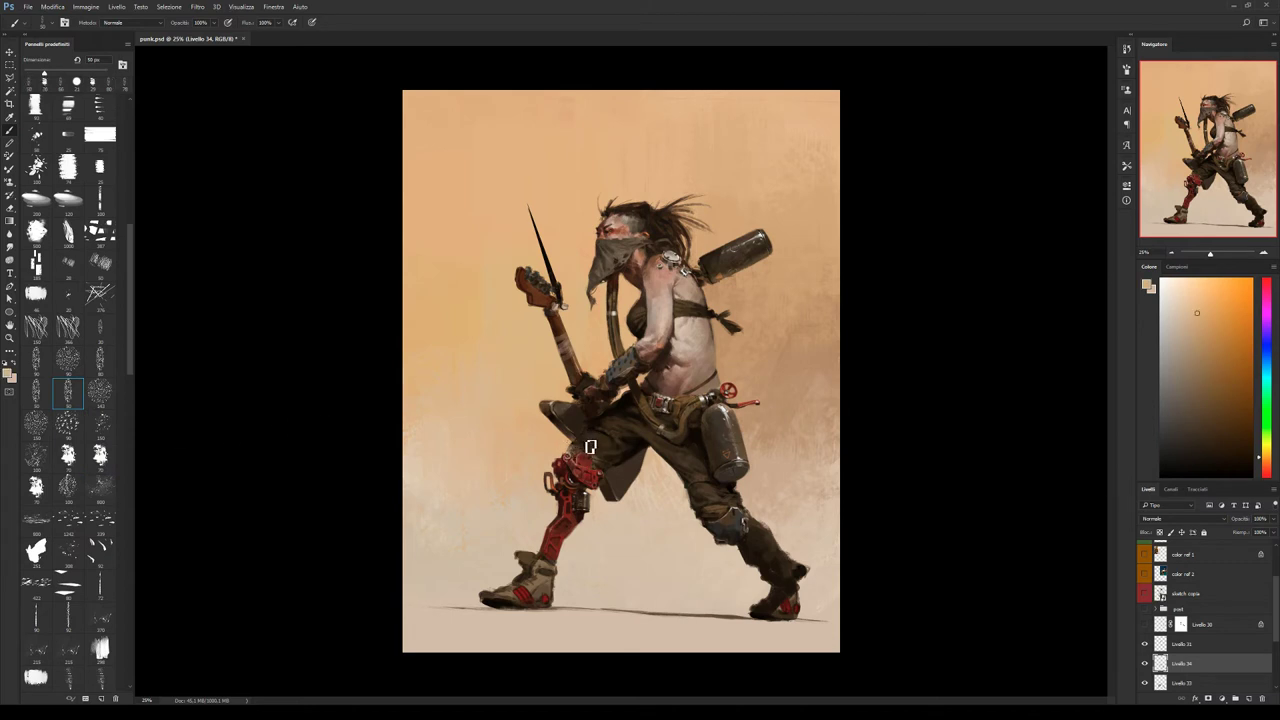
{"action": "left_click", "coordinate": [582, 448], "text": "alt"}
Use a 70 px brush shrunk to 45 px, then return to the earlier textured brush.
{"action": "left_click", "coordinate": [100, 456]}
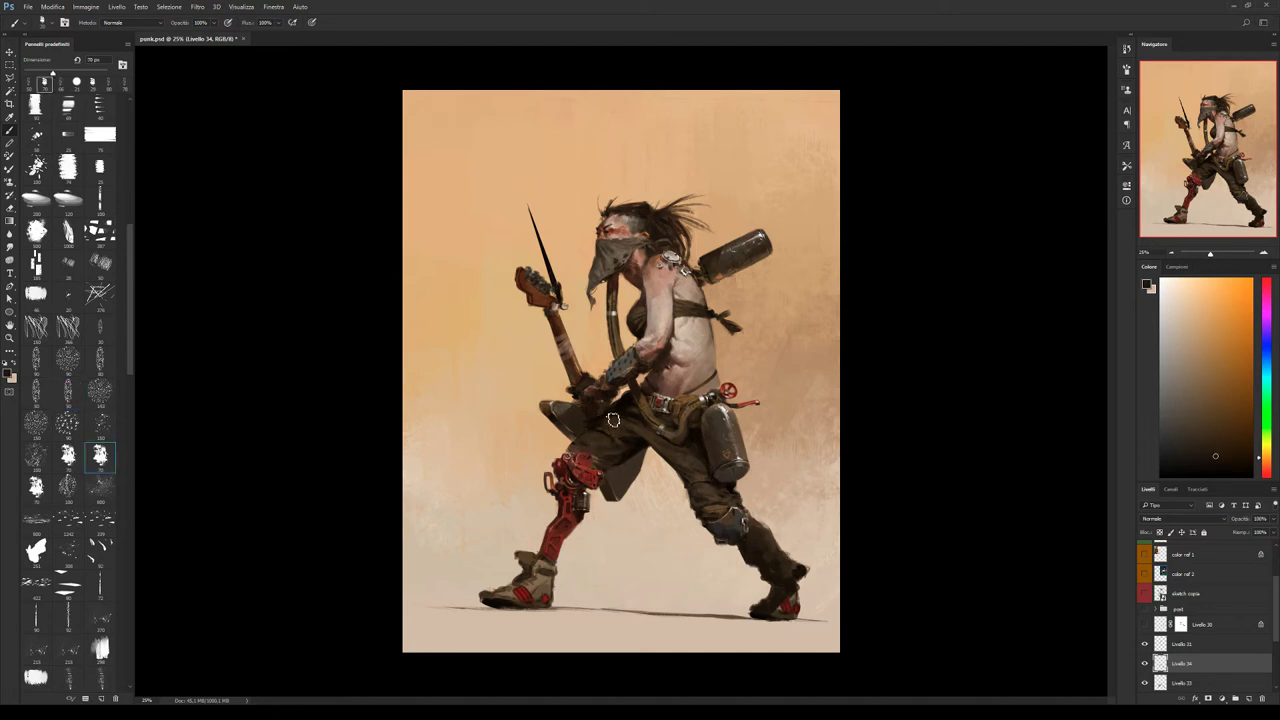
{"action": "key", "text": "bracketleft"}
{"action": "key", "text": "bracketleft"}
{"action": "key", "text": "bracketleft"}
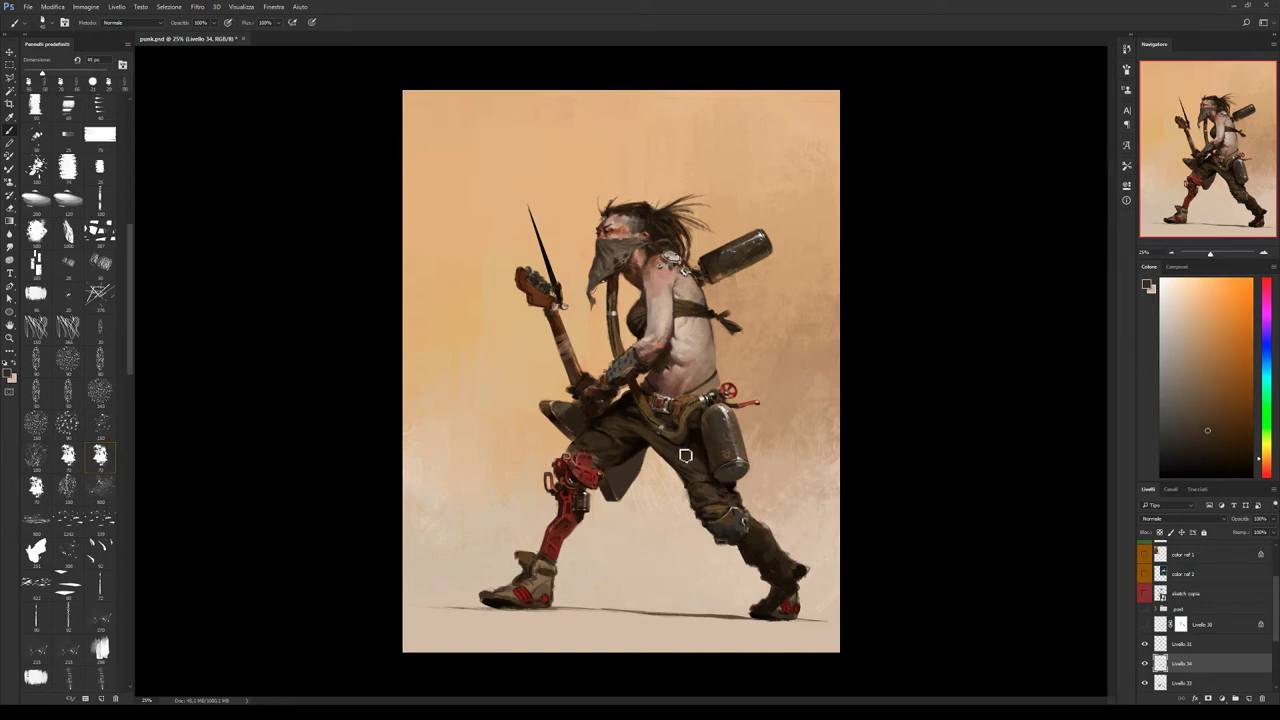
{"action": "left_click", "coordinate": [680, 475], "text": "alt"}
{"action": "left_click", "coordinate": [68, 393]}
{"action": "left_click", "coordinate": [588, 450], "text": "alt"}
Sample knee colours, enlarge the brush to about 70 px, and switch to Pattern Stamp.
{"action": "left_click", "coordinate": [626, 448], "text": "alt"}
{"action": "left_click", "coordinate": [596, 443], "text": "alt"}
{"action": "left_click", "coordinate": [592, 447], "text": "alt"}
{"action": "left_click", "coordinate": [600, 452], "text": "alt"}
{"action": "left_click", "coordinate": [626, 450], "text": "alt"}
{"action": "key", "text": "bracketright"}
{"action": "key", "text": "bracketright"}
{"action": "key", "text": "s"}
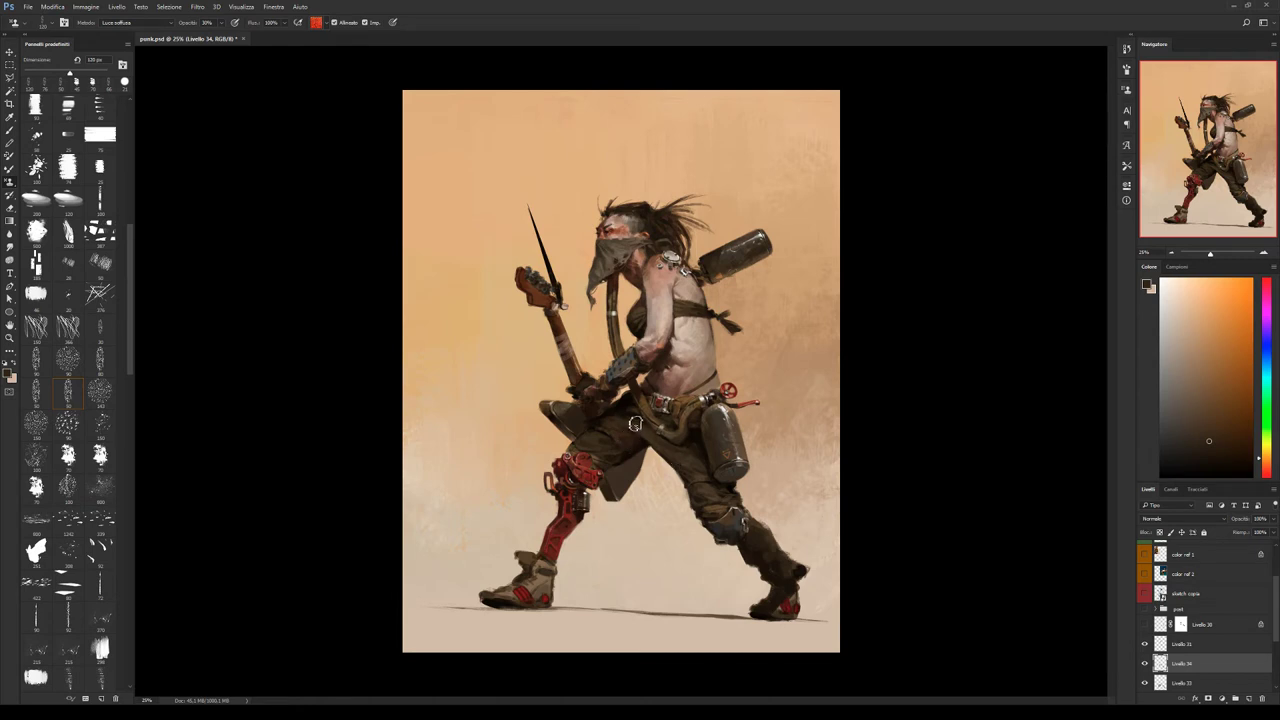
Return to the Brush at Normale mode, 100% opacity, loaded with dark brown from the thigh.
{"action": "key", "text": "b"}
{"action": "left_click", "coordinate": [638, 443], "text": "alt"}
{"action": "left_click", "coordinate": [640, 450], "text": "alt"}
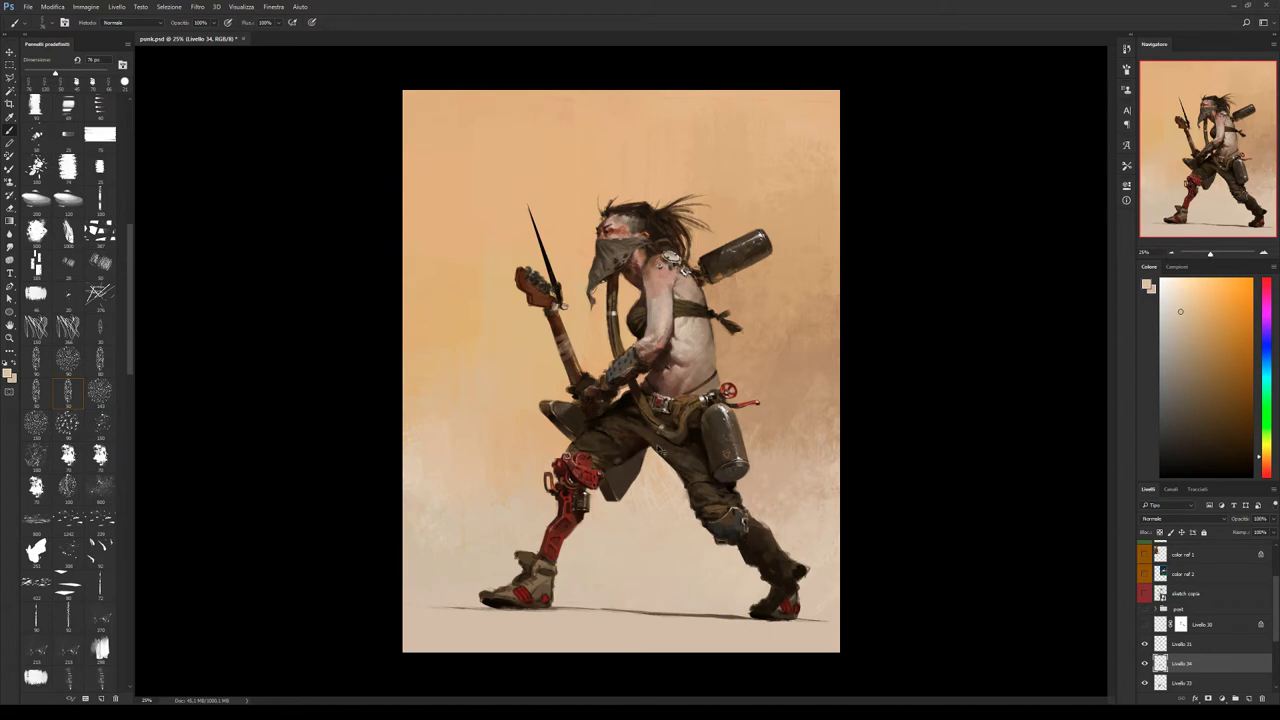
{"action": "left_click", "coordinate": [618, 464], "text": "alt"}
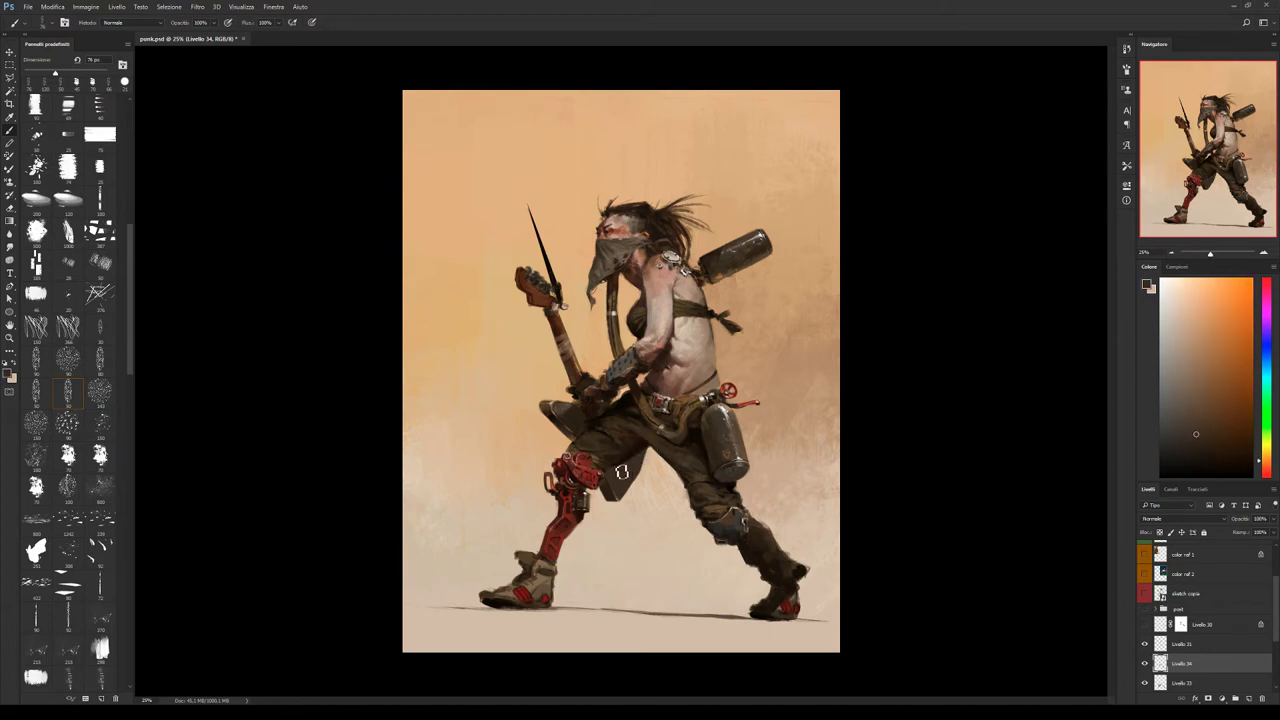
{"action": "left_click", "coordinate": [621, 448], "text": "alt"}
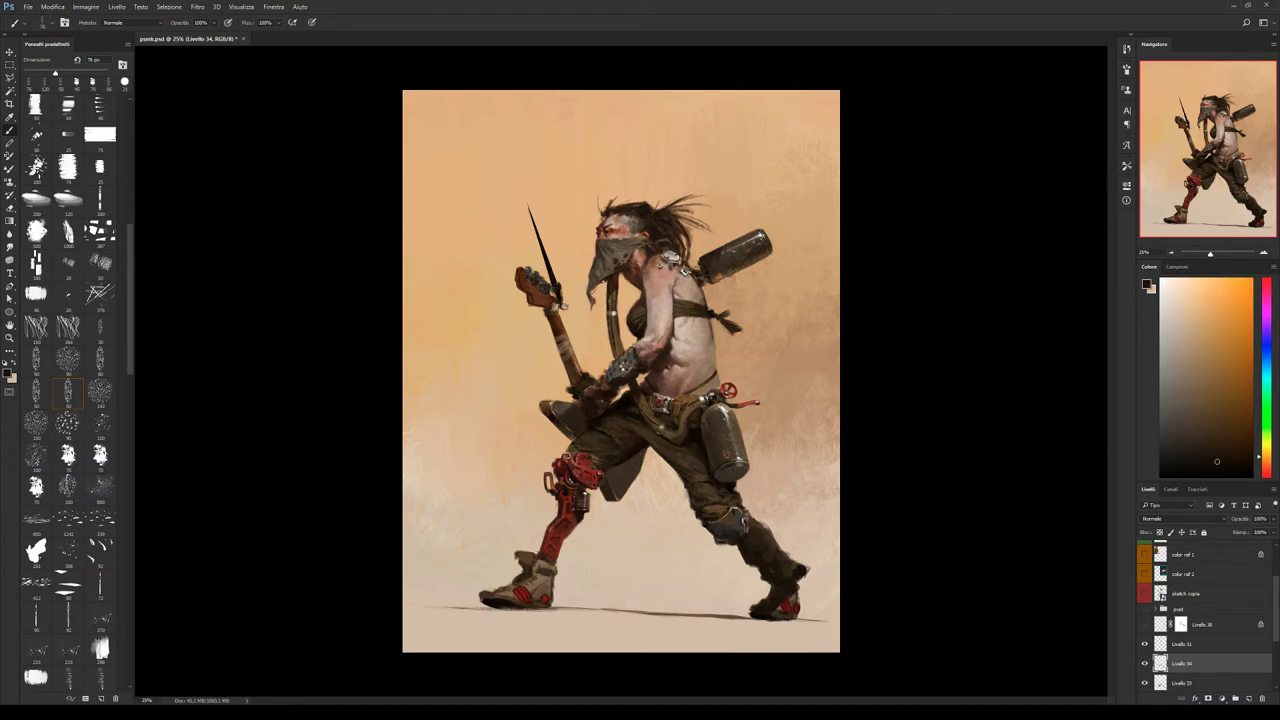
Flip the canvas horizontally, change brush preset, and sample reddish browns from thigh, belt and trousers.
{"action": "key", "text": "ctrl+shift+h"}
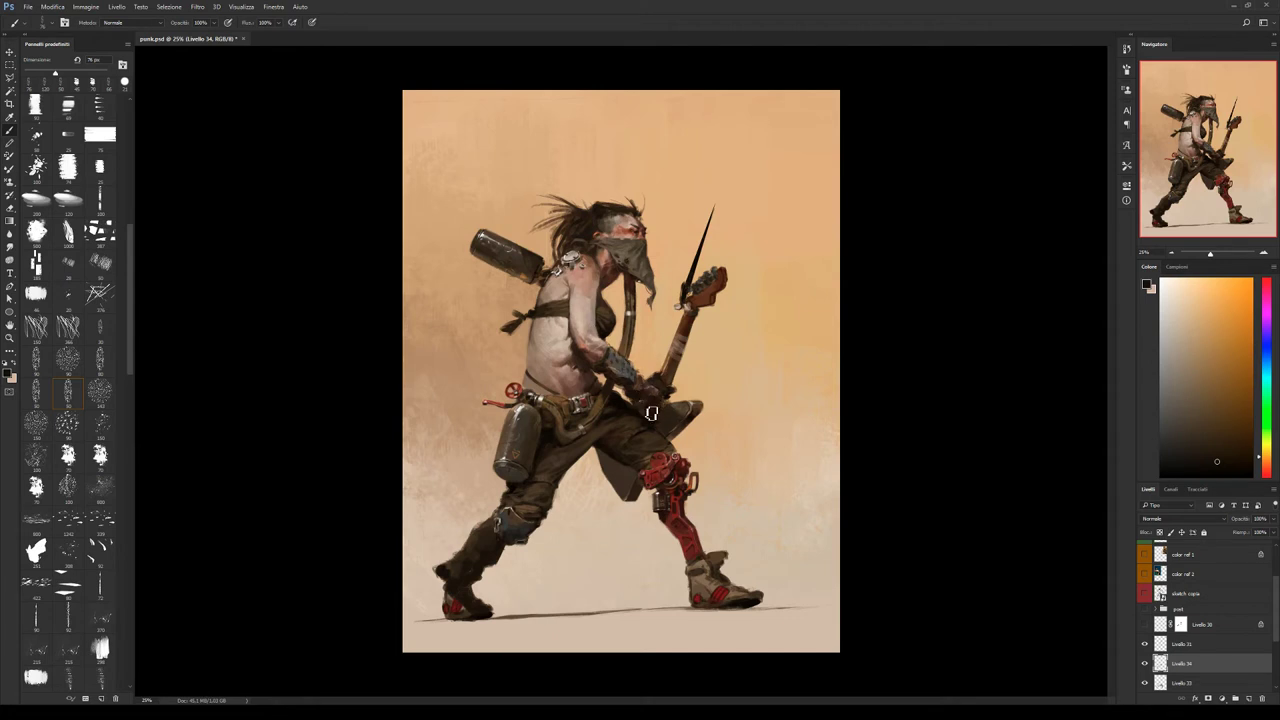
{"action": "left_click", "coordinate": [625, 451], "text": "alt"}
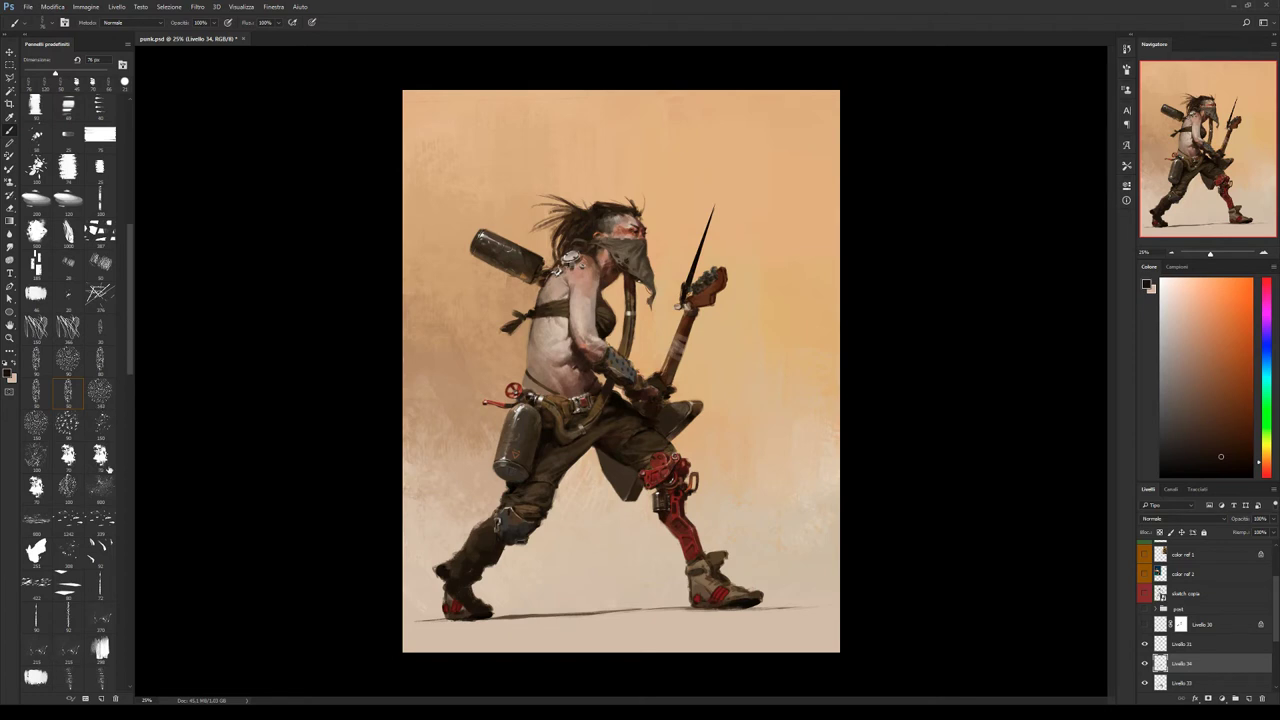
{"action": "left_click", "coordinate": [100, 457]}
{"action": "left_click", "coordinate": [603, 438], "text": "alt"}
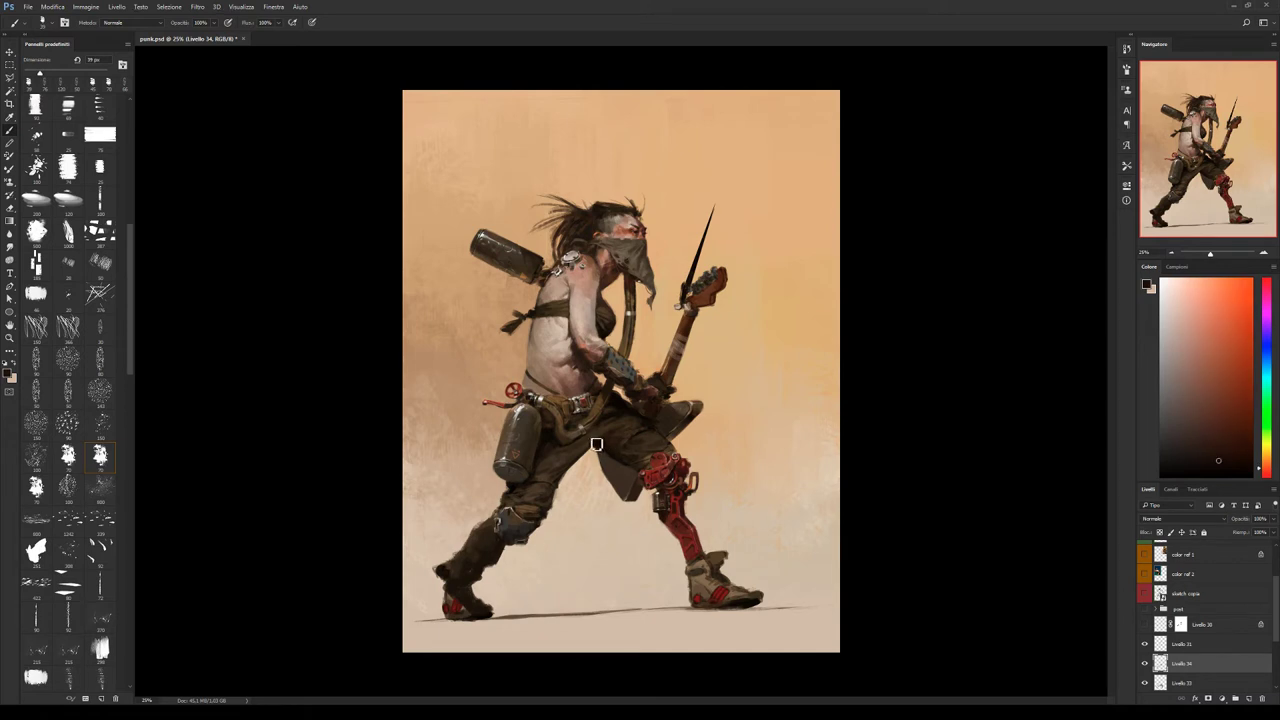
{"action": "left_click", "coordinate": [593, 440], "text": "alt"}
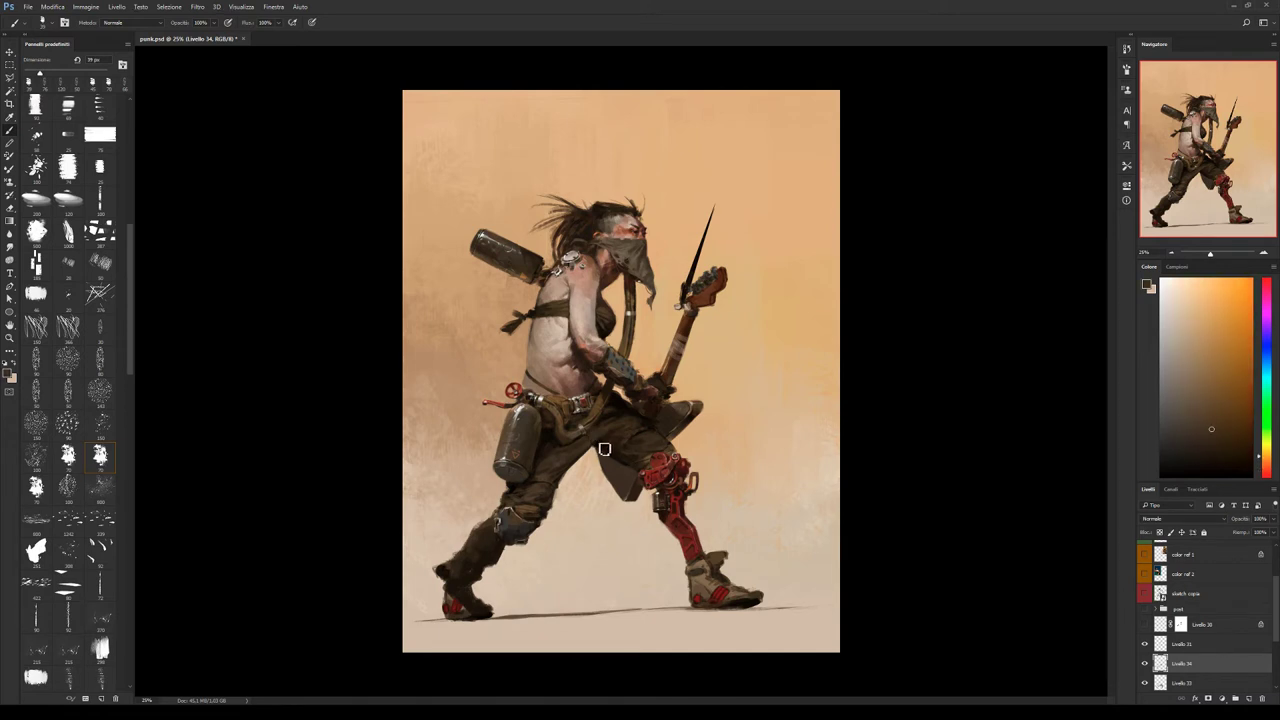
{"action": "left_click", "coordinate": [600, 434], "text": "alt"}
{"action": "left_click", "coordinate": [600, 432], "text": "alt"}
{"action": "left_click", "coordinate": [618, 436], "text": "alt"}
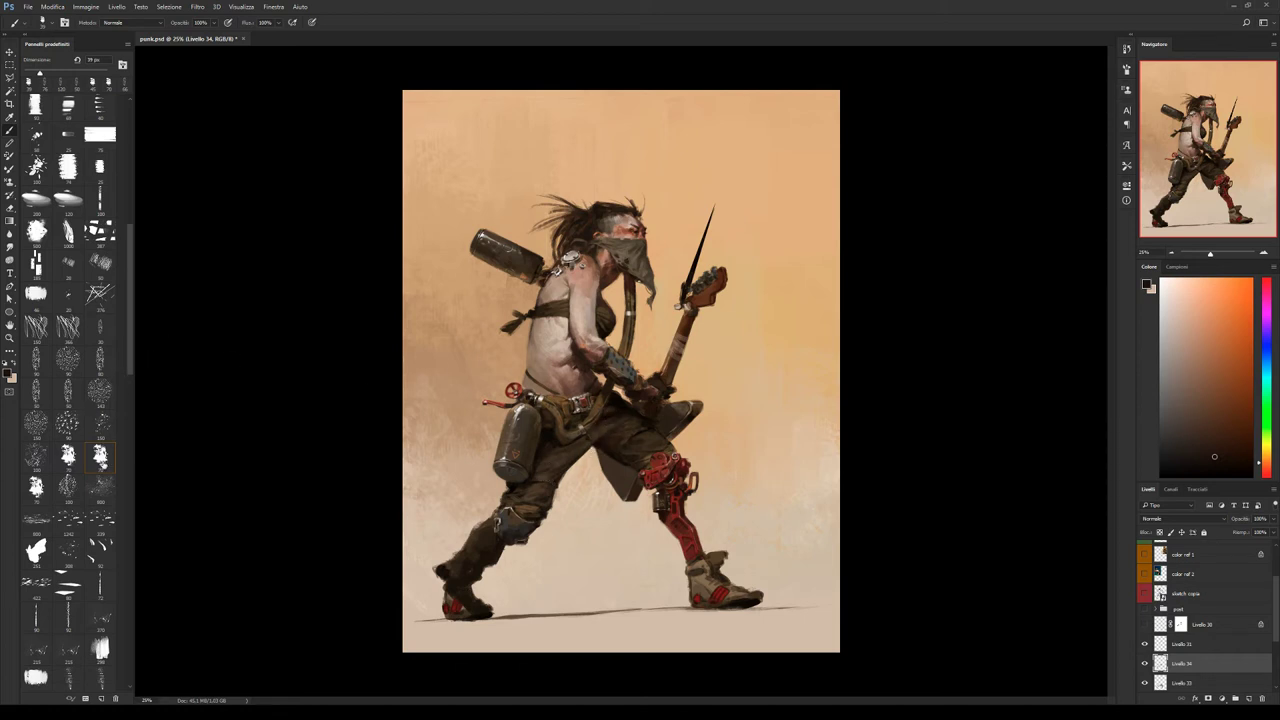
Sample a saturated orange plus lighter and darker tones from the lower figure.
{"action": "left_click", "coordinate": [546, 454], "text": "alt"}
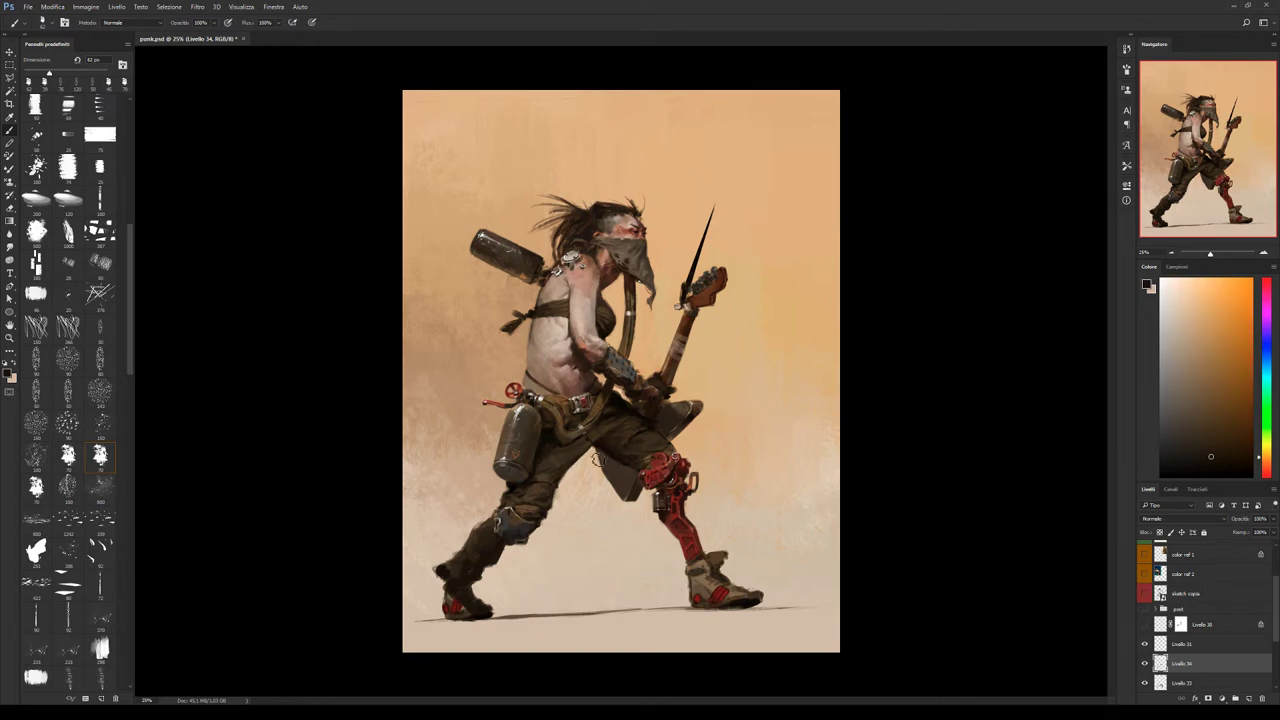
{"action": "left_click", "coordinate": [552, 503], "text": "alt"}
{"action": "left_click", "coordinate": [552, 512], "text": "alt"}
{"action": "left_click", "coordinate": [535, 488], "text": "alt"}
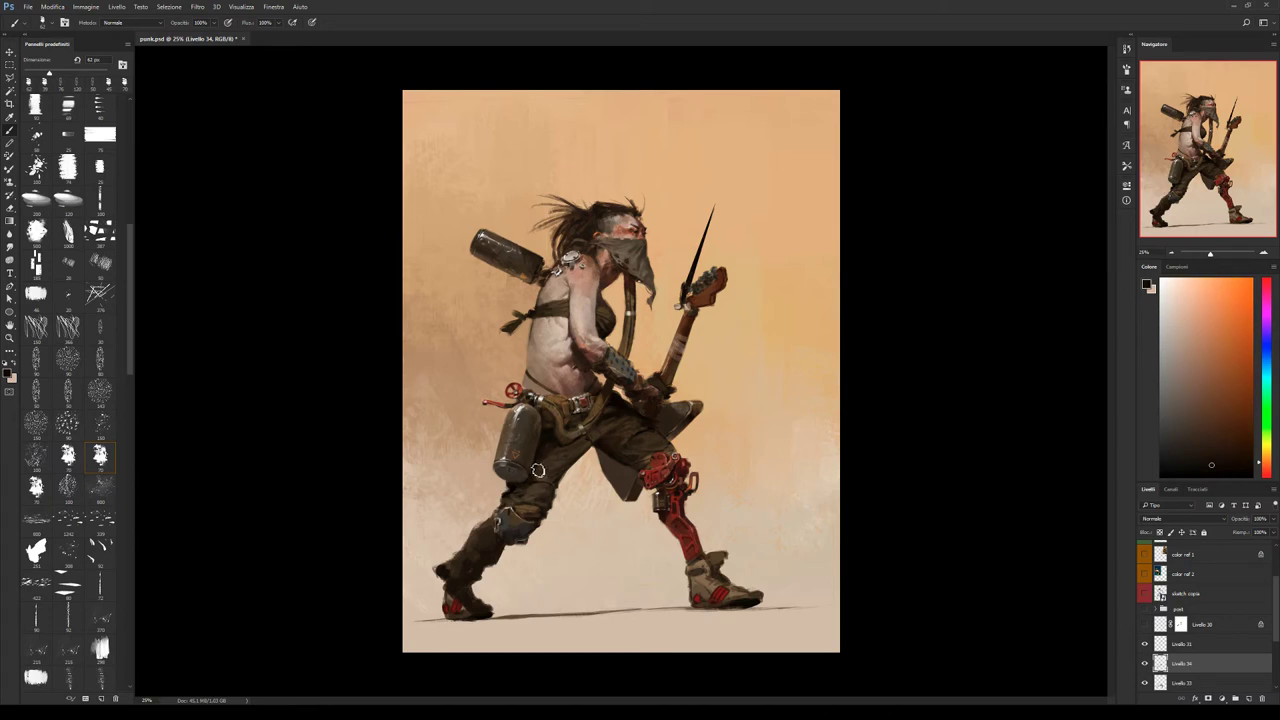
{"action": "left_click", "coordinate": [529, 491], "text": "alt"}
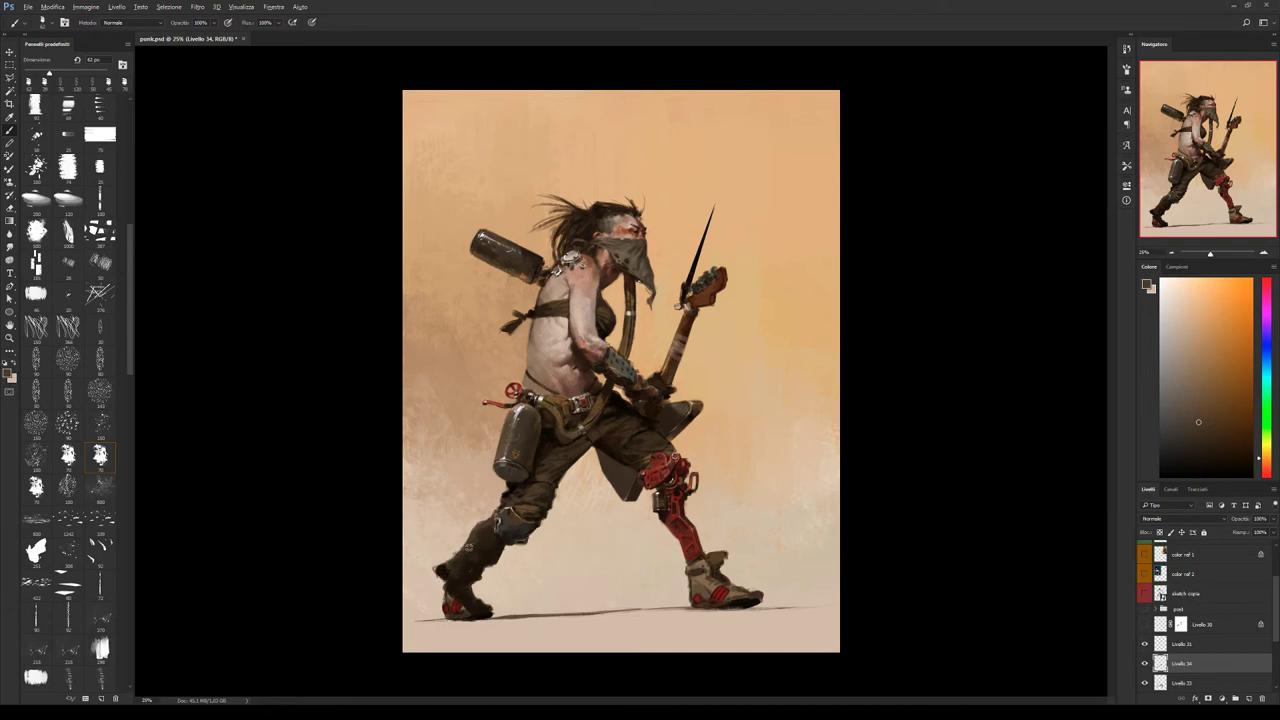
{"action": "left_click", "coordinate": [475, 535], "text": "alt"}
{"action": "left_click", "coordinate": [488, 540], "text": "alt"}
Sample lighter and darker colours from the back leg and knee, then flip the canvas back.
{"action": "left_click", "coordinate": [518, 532], "text": "alt"}
{"action": "left_click", "coordinate": [516, 530], "text": "alt"}
{"action": "left_click", "coordinate": [518, 536], "text": "alt"}
{"action": "left_click", "coordinate": [511, 534], "text": "alt"}
{"action": "left_click", "coordinate": [494, 512], "text": "alt"}
{"action": "left_click", "coordinate": [495, 530], "text": "alt"}
{"action": "left_click", "coordinate": [497, 528], "text": "alt"}
{"action": "left_click", "coordinate": [499, 536], "text": "alt"}
{"action": "key", "text": "ctrl+alt+shift+h"}
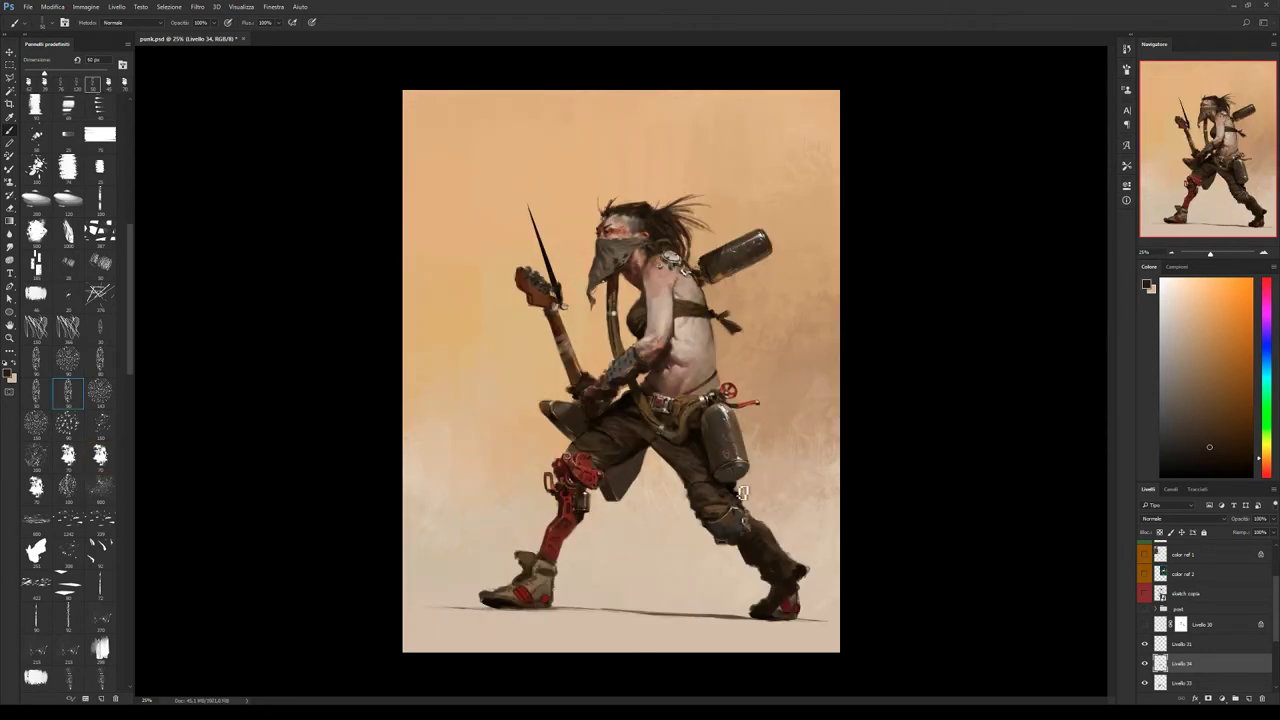
Sample light, dark grey, orange and darker tones around the back knee.
{"action": "left_click", "coordinate": [755, 528], "text": "alt"}
{"action": "left_click", "coordinate": [753, 539], "text": "alt"}
{"action": "left_click", "coordinate": [745, 541], "text": "alt"}
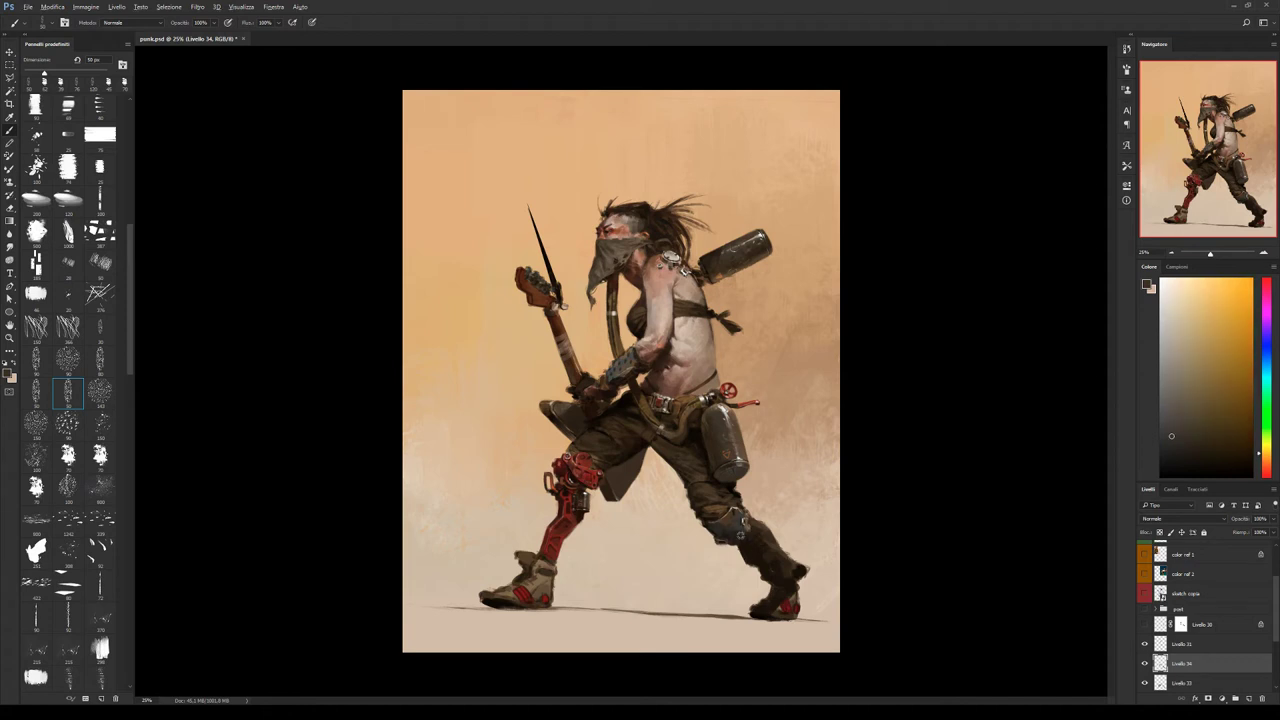
{"action": "left_click", "coordinate": [744, 541], "text": "alt"}
{"action": "left_click", "coordinate": [741, 520], "text": "alt"}
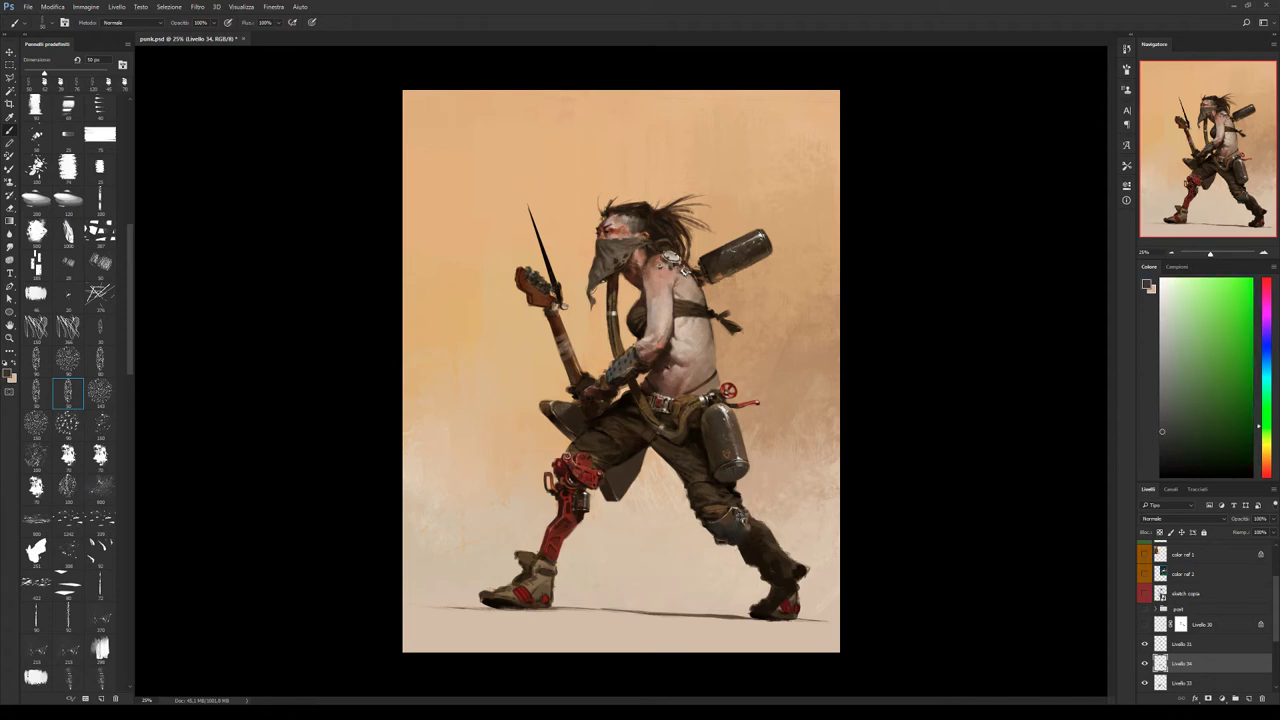
{"action": "left_click", "coordinate": [734, 516], "text": "alt"}
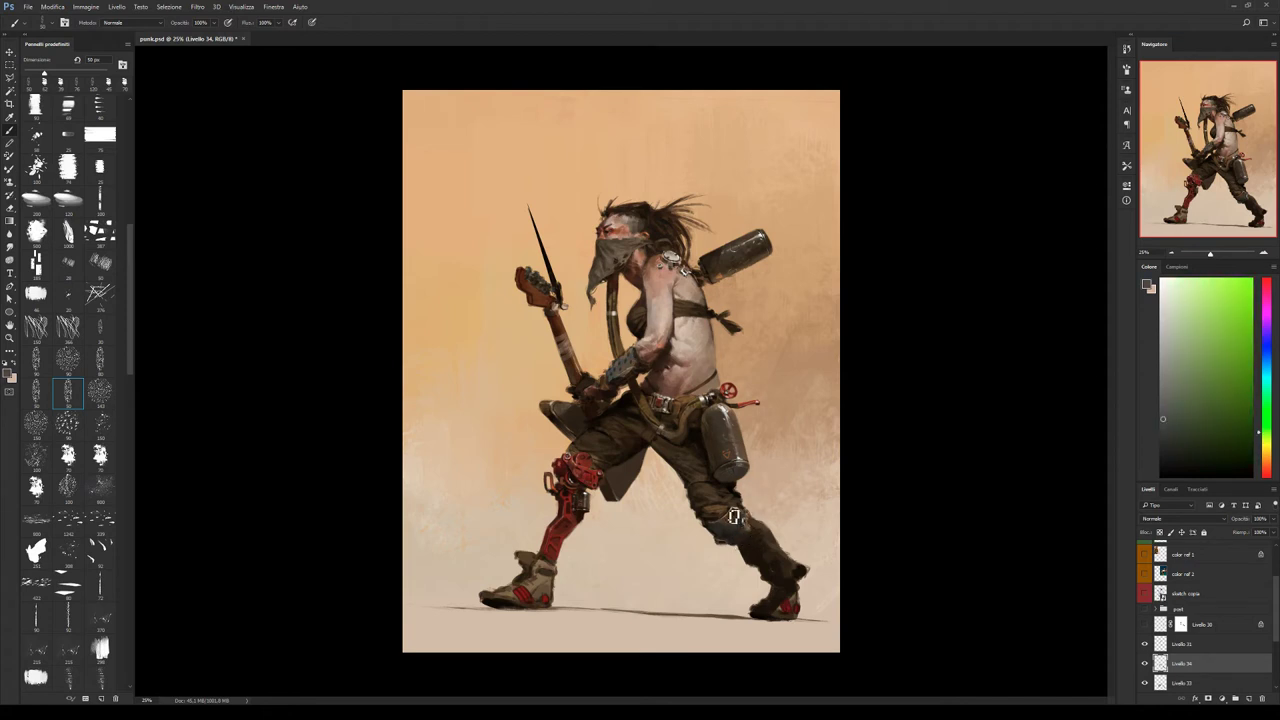
{"action": "left_click", "coordinate": [724, 522], "text": "alt"}
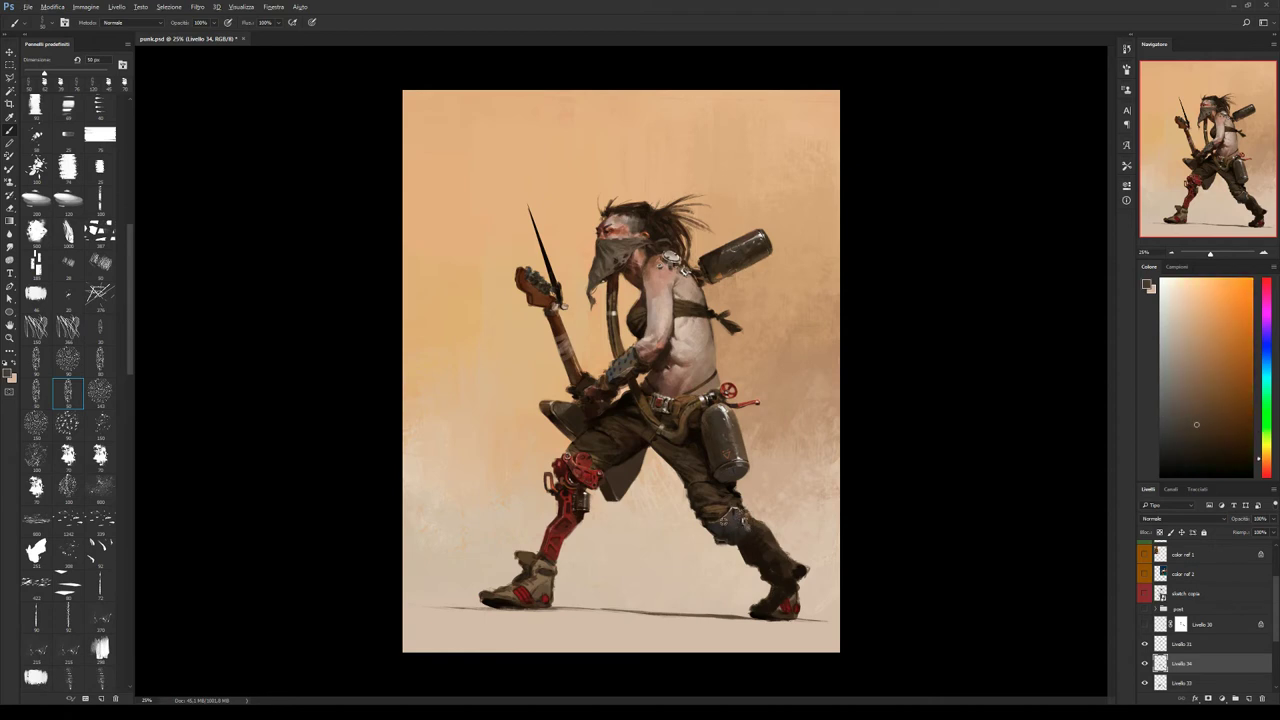
{"action": "left_click", "coordinate": [748, 545], "text": "alt"}
{"action": "left_click", "coordinate": [758, 538], "text": "alt"}
Switch to a different brush shape and alternate lighter and darker samples at the knee.
{"action": "left_click", "coordinate": [99, 456]}
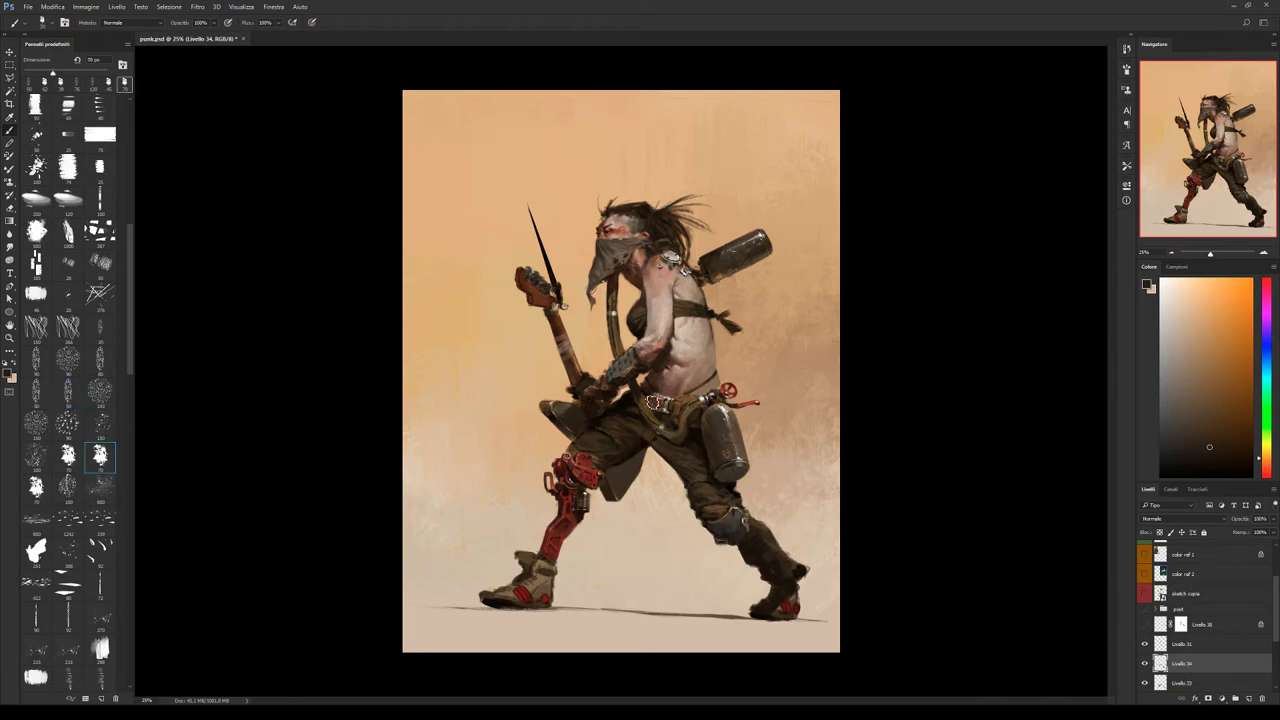
{"action": "left_click", "coordinate": [754, 526], "text": "alt"}
{"action": "left_click", "coordinate": [754, 526], "text": "alt"}
{"action": "left_click", "coordinate": [753, 526], "text": "alt"}
{"action": "left_click", "coordinate": [750, 526], "text": "alt"}
{"action": "left_click", "coordinate": [750, 525], "text": "alt"}
{"action": "left_click", "coordinate": [830, 440], "text": "alt"}
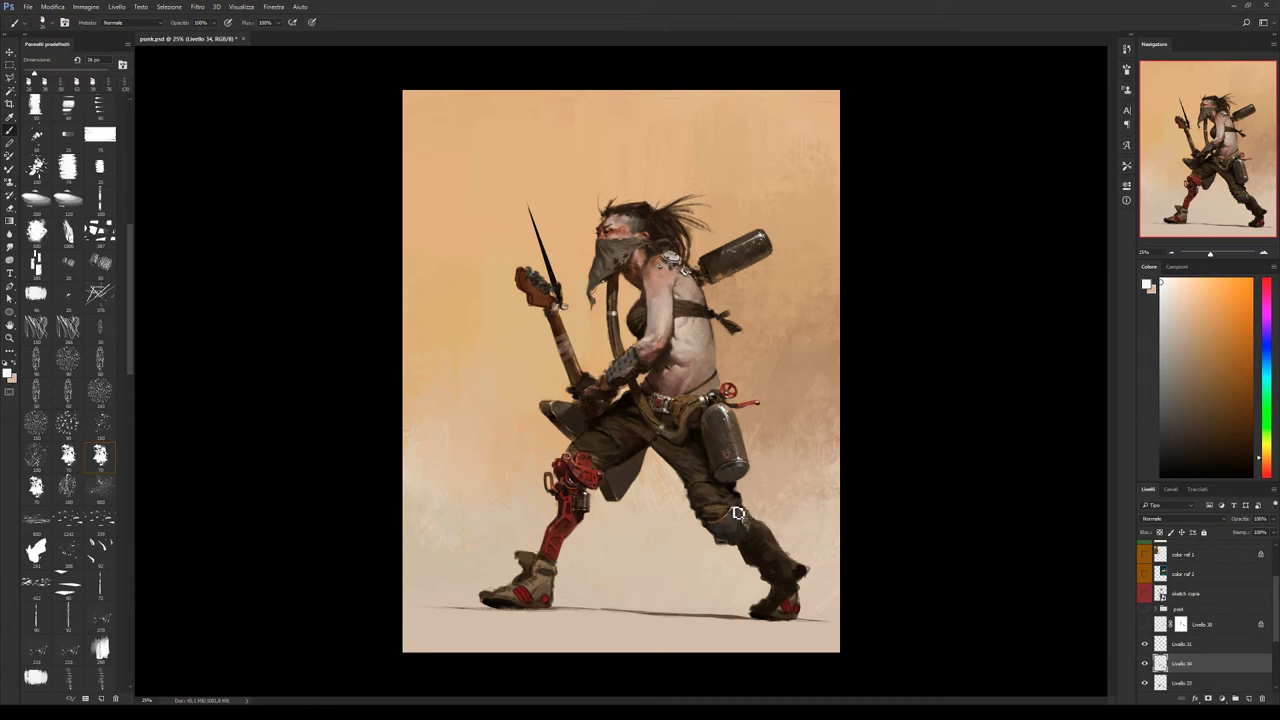
Lighten and define the knee guard with a stroke in a lighter sampled tone.
{"action": "left_click", "coordinate": [742, 514], "text": "alt"}
{"action": "left_click", "coordinate": [752, 534], "text": "alt"}
{"action": "left_click_drag", "start_coordinate": [749, 540], "coordinate": [757, 540]}
Switch brush shape and sample browns, yellow, orange and beige around the knee and boot.
{"action": "key", "text": "period"}
{"action": "left_click", "coordinate": [68, 393]}
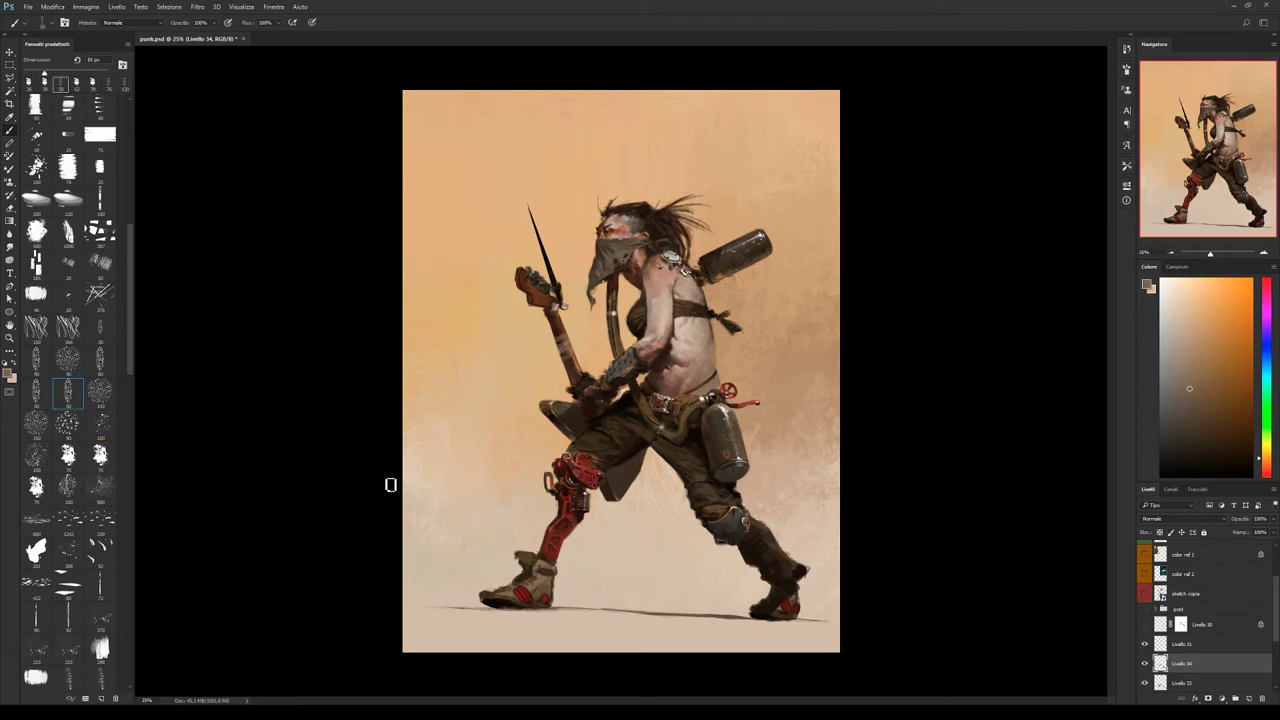
{"action": "left_click", "coordinate": [757, 538], "text": "alt"}
{"action": "left_click", "coordinate": [747, 531], "text": "alt"}
{"action": "left_click", "coordinate": [750, 475], "text": "alt"}
{"action": "left_click", "coordinate": [749, 532], "text": "alt"}
{"action": "left_click", "coordinate": [765, 516], "text": "alt"}
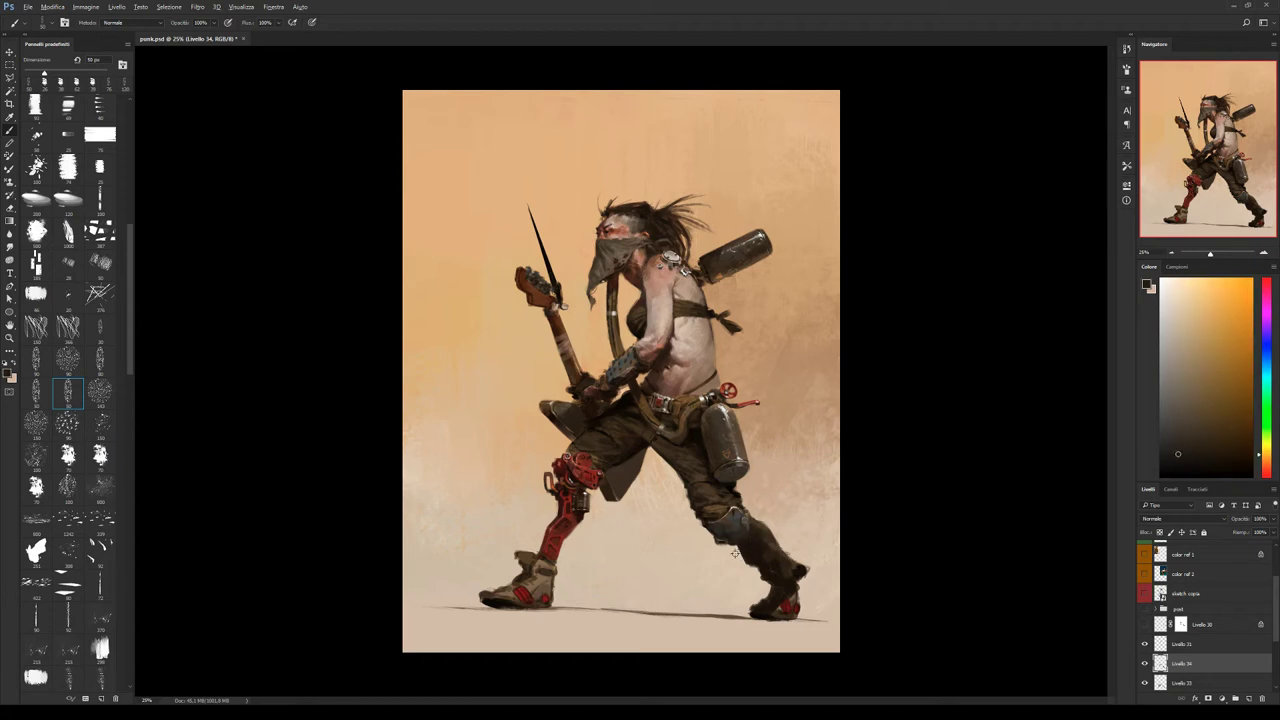
{"action": "left_click", "coordinate": [743, 552], "text": "alt"}
{"action": "left_click", "coordinate": [772, 573], "text": "alt"}
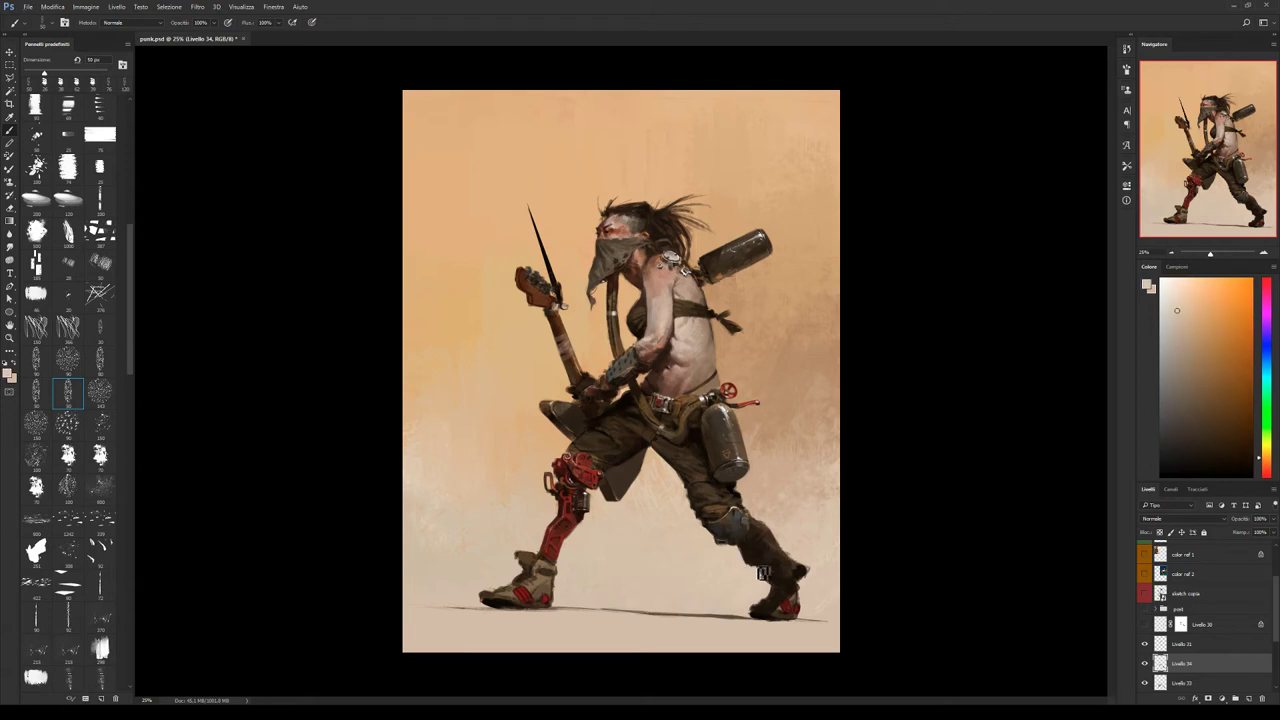
Sample dark browns along the boot and enlarge the brush to about 84 px.
{"action": "left_click", "coordinate": [772, 548], "text": "alt"}
{"action": "left_click", "coordinate": [770, 545], "text": "alt"}
{"action": "left_click", "coordinate": [783, 567], "text": "alt"}
{"action": "left_click", "coordinate": [784, 568], "text": "alt"}
{"action": "left_click", "coordinate": [793, 566], "text": "alt"}
{"action": "left_click", "coordinate": [784, 567], "text": "alt"}
{"action": "left_click", "coordinate": [770, 558], "text": "alt"}
{"action": "key", "text": "bracketright"}
{"action": "key", "text": "bracketright"}
{"action": "key", "text": "bracketright"}
Gather lighter then darker colours near the boot and make the brush smaller.
{"action": "left_click", "coordinate": [770, 540], "text": "alt"}
{"action": "left_click", "coordinate": [766, 550], "text": "alt"}
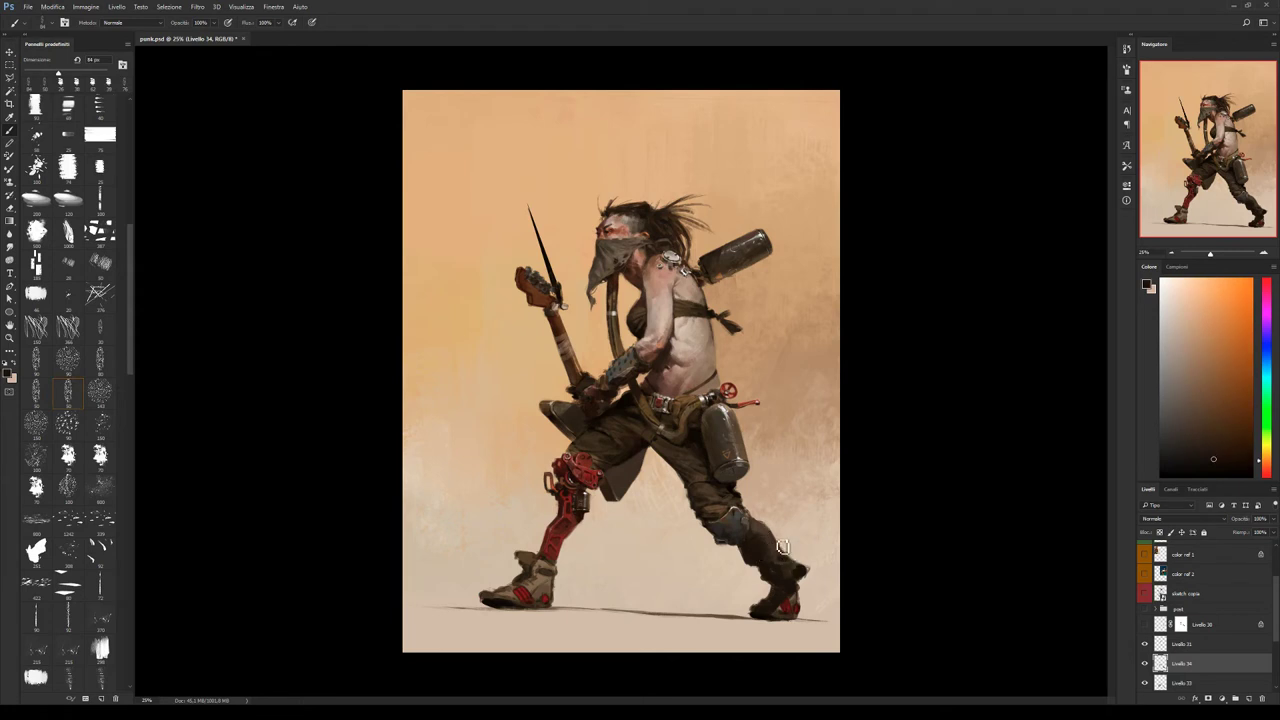
{"action": "left_click", "coordinate": [780, 546], "text": "alt"}
{"action": "left_click", "coordinate": [768, 531], "text": "alt"}
{"action": "left_click", "coordinate": [776, 548], "text": "alt"}
{"action": "left_click", "coordinate": [762, 536], "text": "alt"}
{"action": "left_click", "coordinate": [758, 530], "text": "alt"}
{"action": "left_click", "coordinate": [757, 542], "text": "alt"}
{"action": "key", "text": "bracketleft"}
{"action": "key", "text": "bracketleft"}
Sample belt and boot colours and switch to the 70 px brush shape for the boot.
{"action": "left_click", "coordinate": [695, 432], "text": "alt"}
{"action": "left_click", "coordinate": [755, 540], "text": "alt"}
{"action": "left_click", "coordinate": [760, 536], "text": "alt"}
{"action": "left_click", "coordinate": [760, 528], "text": "alt"}
{"action": "left_click", "coordinate": [92, 464]}
{"action": "left_click", "coordinate": [757, 533], "text": "alt"}
{"action": "left_click", "coordinate": [764, 530], "text": "alt"}
{"action": "left_click", "coordinate": [777, 546], "text": "alt"}
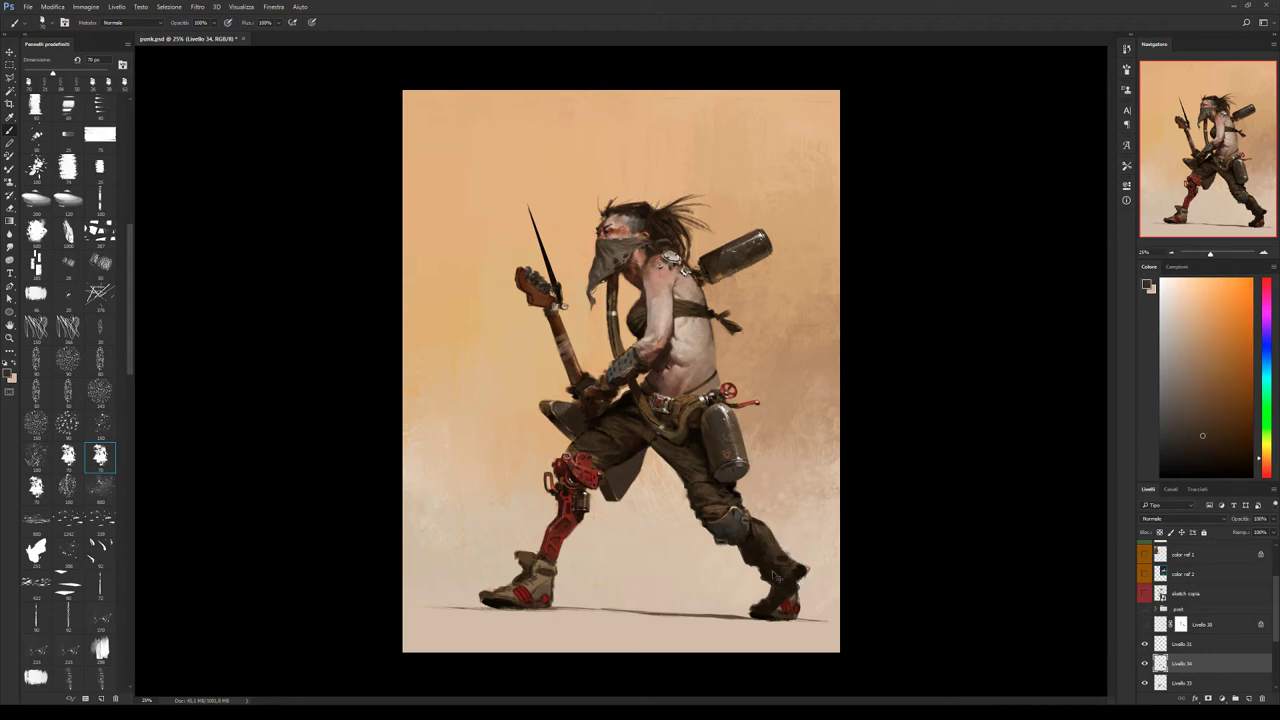
Shade the back-leg boot with alternating light and dark sampled tones, using a smaller brush.
{"action": "left_click", "coordinate": [783, 582], "text": "alt"}
{"action": "left_click", "coordinate": [779, 579], "text": "alt"}
{"action": "left_click", "coordinate": [776, 569], "text": "alt"}
{"action": "left_click", "coordinate": [793, 572], "text": "alt"}
{"action": "left_click", "coordinate": [776, 570], "text": "alt"}
{"action": "key", "text": "bracketleft"}
{"action": "key", "text": "bracketleft"}
{"action": "key", "text": "bracketleft"}
{"action": "left_click", "coordinate": [777, 553], "text": "alt"}
{"action": "left_click", "coordinate": [759, 560], "text": "alt"}
Work light beige and dark tones along the edges of the boot.
{"action": "left_click", "coordinate": [802, 566], "text": "alt"}
{"action": "left_click", "coordinate": [815, 580], "text": "alt"}
{"action": "left_click", "coordinate": [808, 568], "text": "alt"}
{"action": "left_click", "coordinate": [814, 577], "text": "alt"}
{"action": "left_click", "coordinate": [806, 571], "text": "alt"}
{"action": "left_click", "coordinate": [802, 568], "text": "alt"}
{"action": "left_click", "coordinate": [793, 569], "text": "alt"}
{"action": "left_click", "coordinate": [789, 580], "text": "alt"}
{"action": "left_click", "coordinate": [786, 578], "text": "alt"}
{"action": "left_click", "coordinate": [790, 582], "text": "alt"}
{"action": "left_click", "coordinate": [808, 580], "text": "alt"}
{"action": "left_click", "coordinate": [812, 585], "text": "alt"}
{"action": "left_click", "coordinate": [804, 580], "text": "alt"}
Add light beige rim highlights to the knee guard, checking the painting mirrored horizontally.
{"action": "left_click", "coordinate": [735, 525], "text": "alt"}
{"action": "key", "text": "ctrl+shift+h"}
{"action": "key", "text": "ctrl+shift+h"}
{"action": "left_click", "coordinate": [734, 526], "text": "alt"}
{"action": "left_click", "coordinate": [738, 523], "text": "alt"}
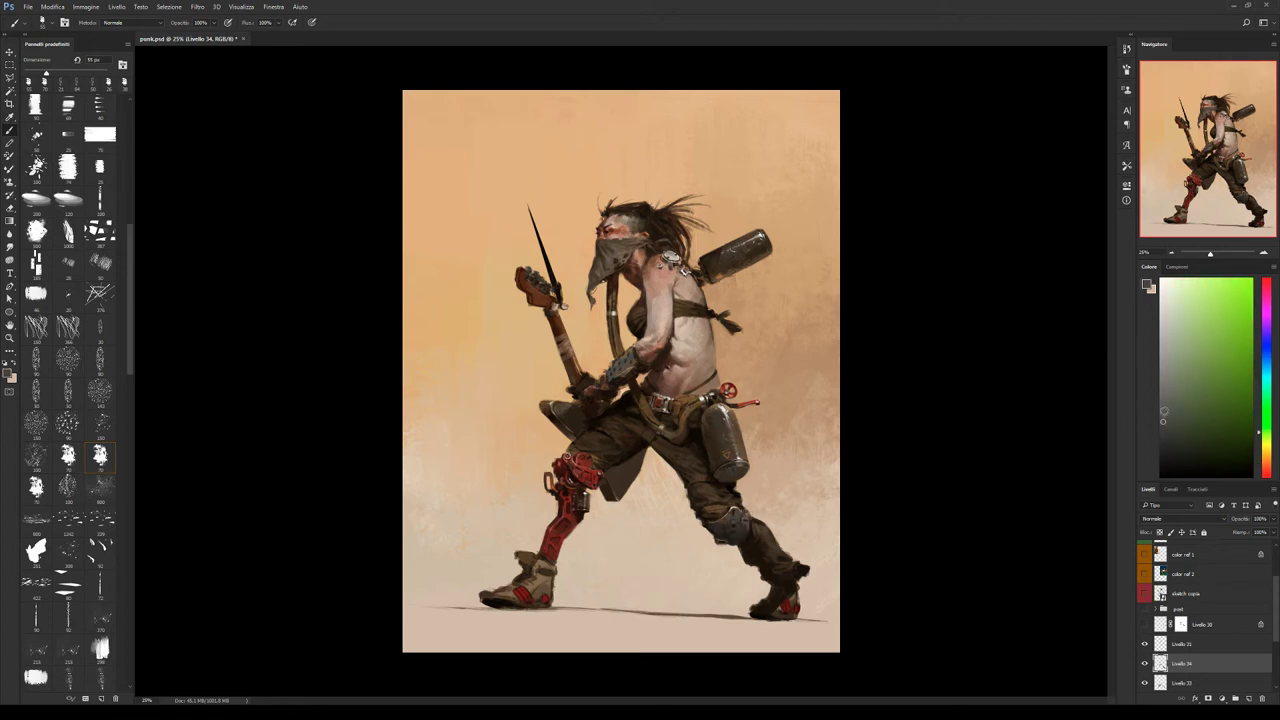
Lighten and yellow-shift the paint colour, then paint the trousers with sampled browns and olive tones.
{"action": "left_click", "coordinate": [1164, 409]}
{"action": "left_click", "coordinate": [1264, 447]}
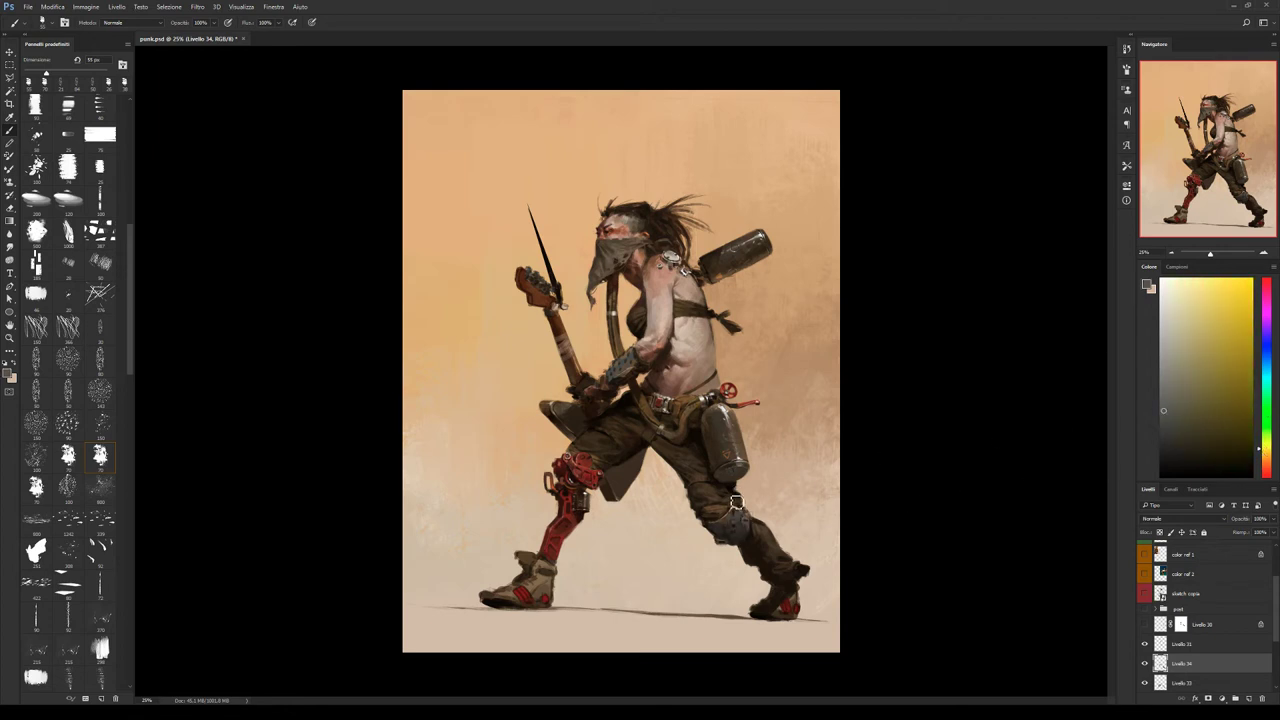
{"action": "left_click", "coordinate": [734, 537], "text": "alt"}
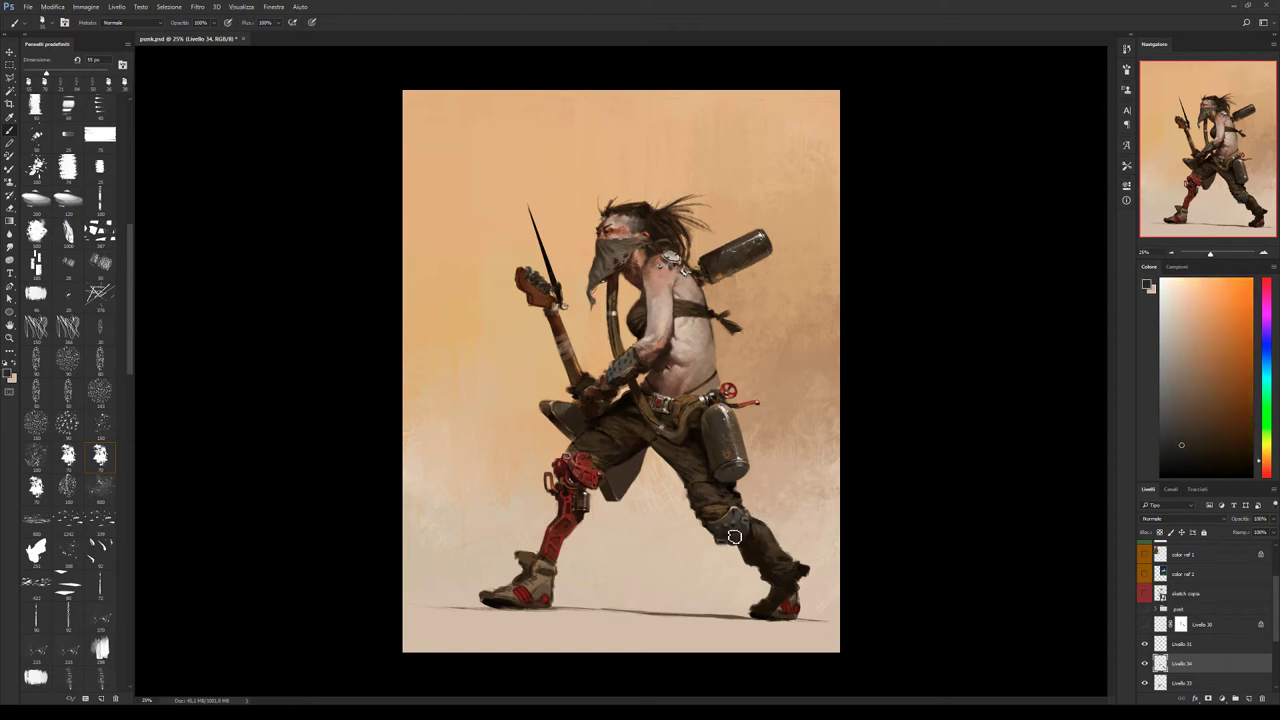
{"action": "left_click", "coordinate": [738, 527], "text": "alt"}
{"action": "left_click", "coordinate": [736, 527], "text": "alt"}
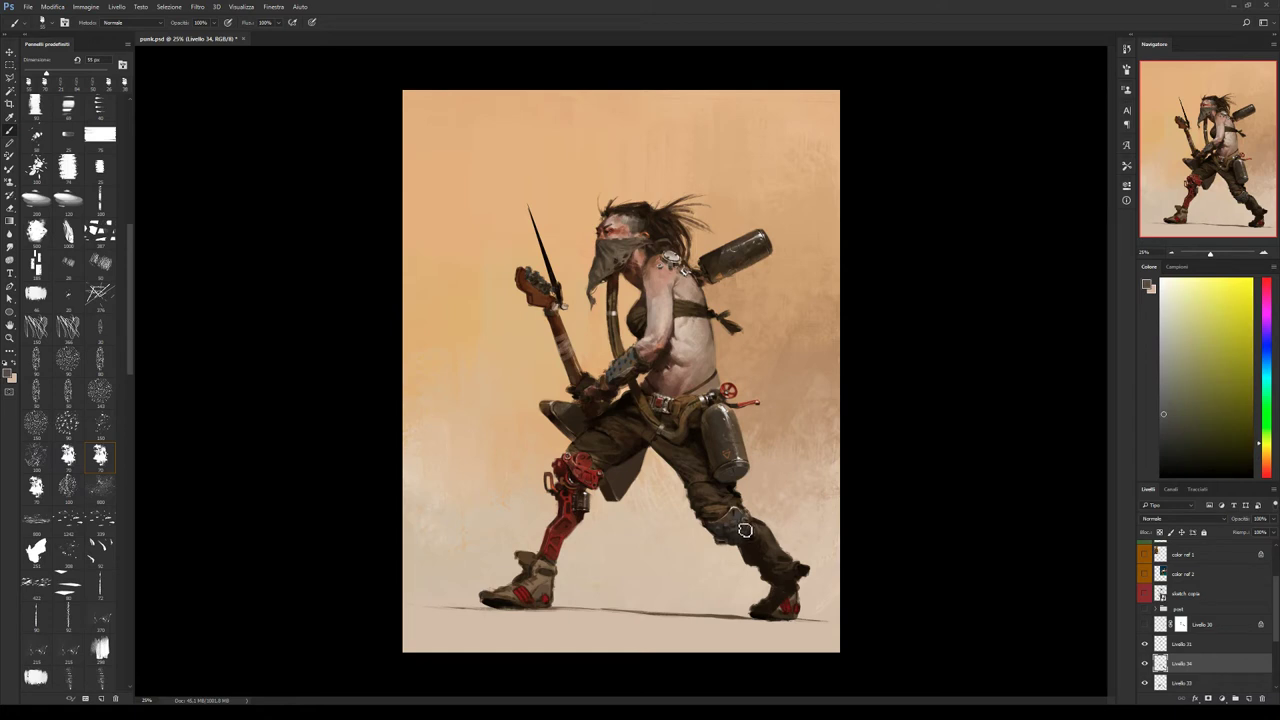
{"action": "left_click", "coordinate": [731, 527], "text": "alt"}
{"action": "left_click", "coordinate": [737, 527], "text": "alt"}
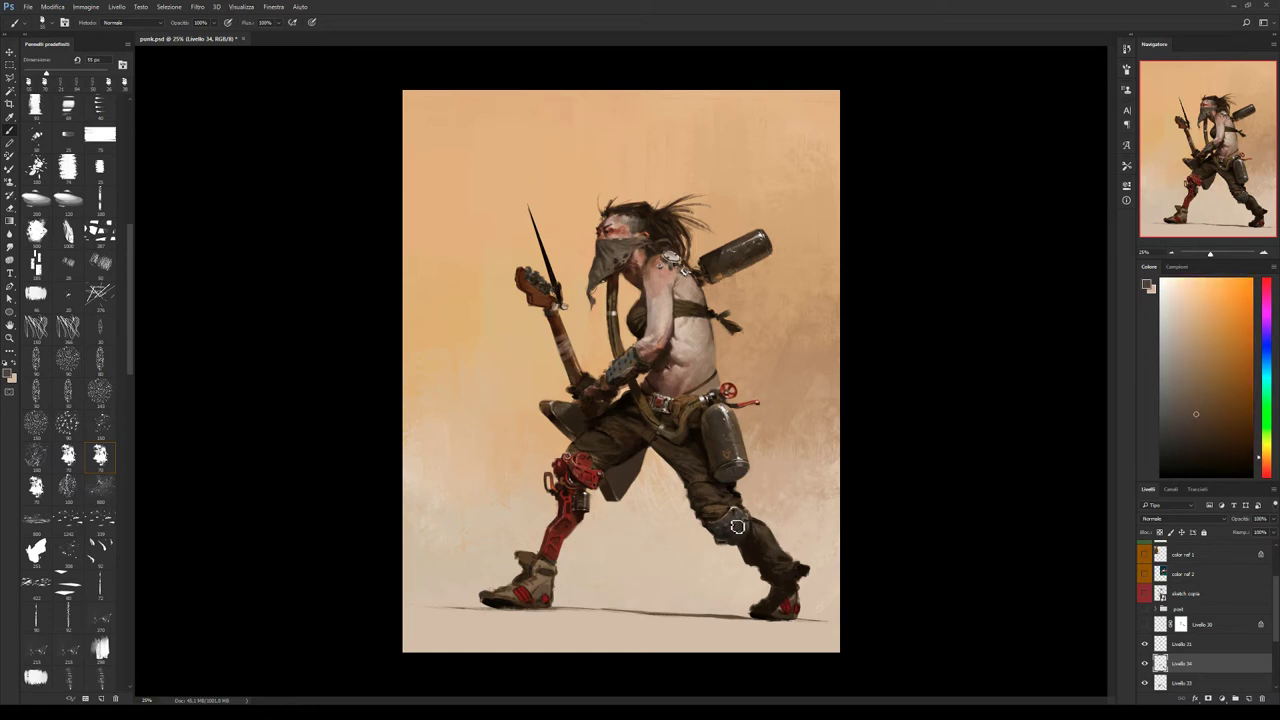
{"action": "left_click", "coordinate": [737, 527], "text": "alt"}
{"action": "left_click", "coordinate": [737, 538], "text": "alt"}
Refine the knee with yellow, orange, greenish and dark brown tones, then flip the canvas horizontally.
{"action": "left_click", "coordinate": [740, 527], "text": "alt"}
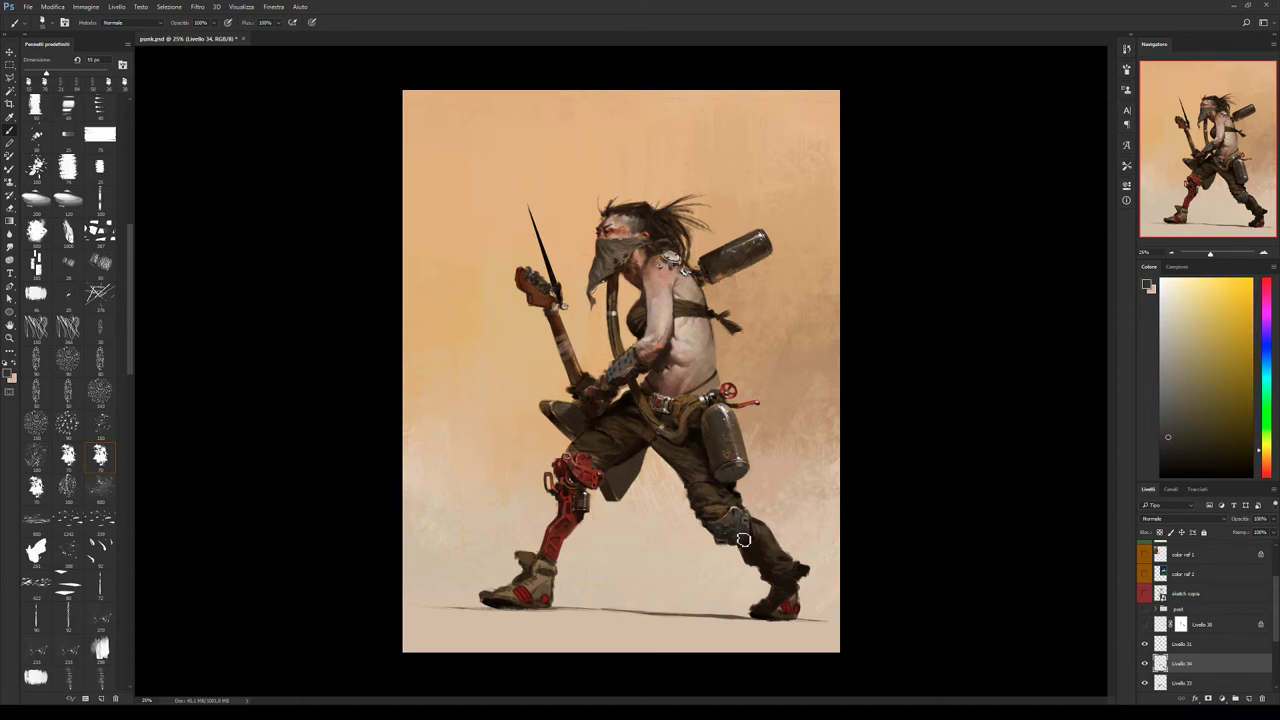
{"action": "left_click", "coordinate": [737, 526], "text": "alt"}
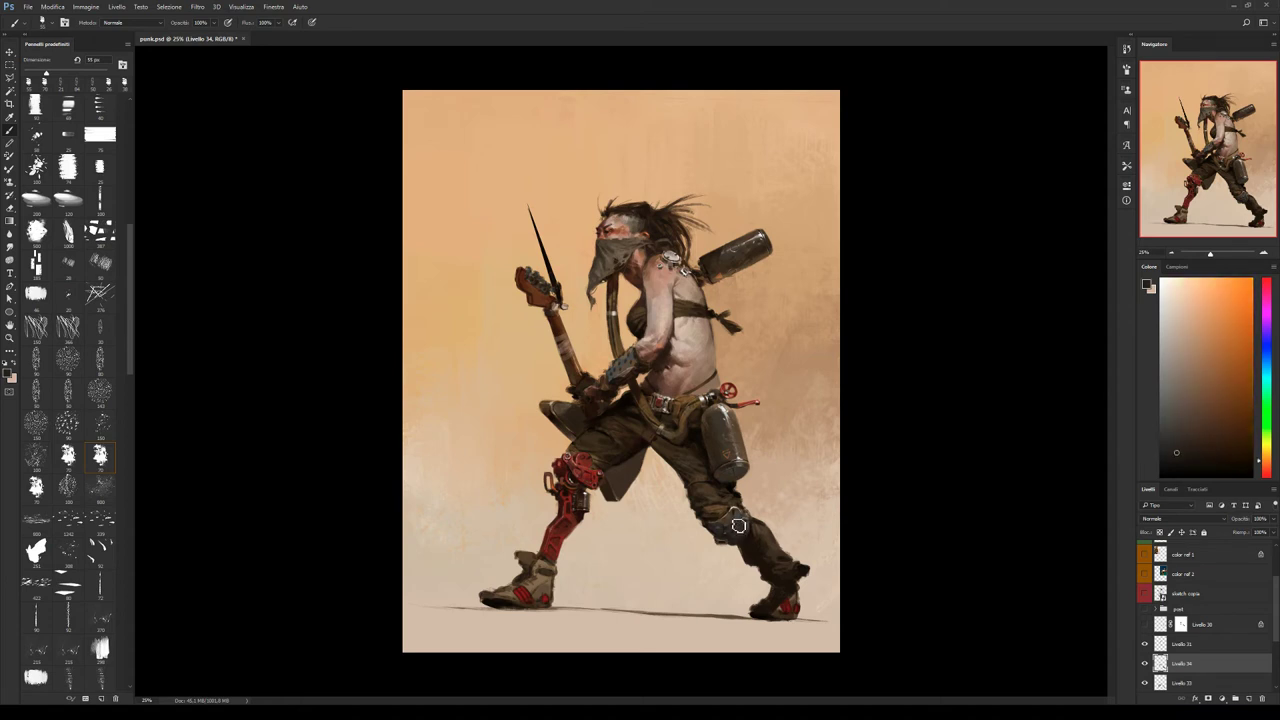
{"action": "left_click", "coordinate": [745, 529], "text": "alt"}
{"action": "left_click", "coordinate": [737, 526], "text": "alt"}
{"action": "left_click", "coordinate": [737, 524], "text": "alt"}
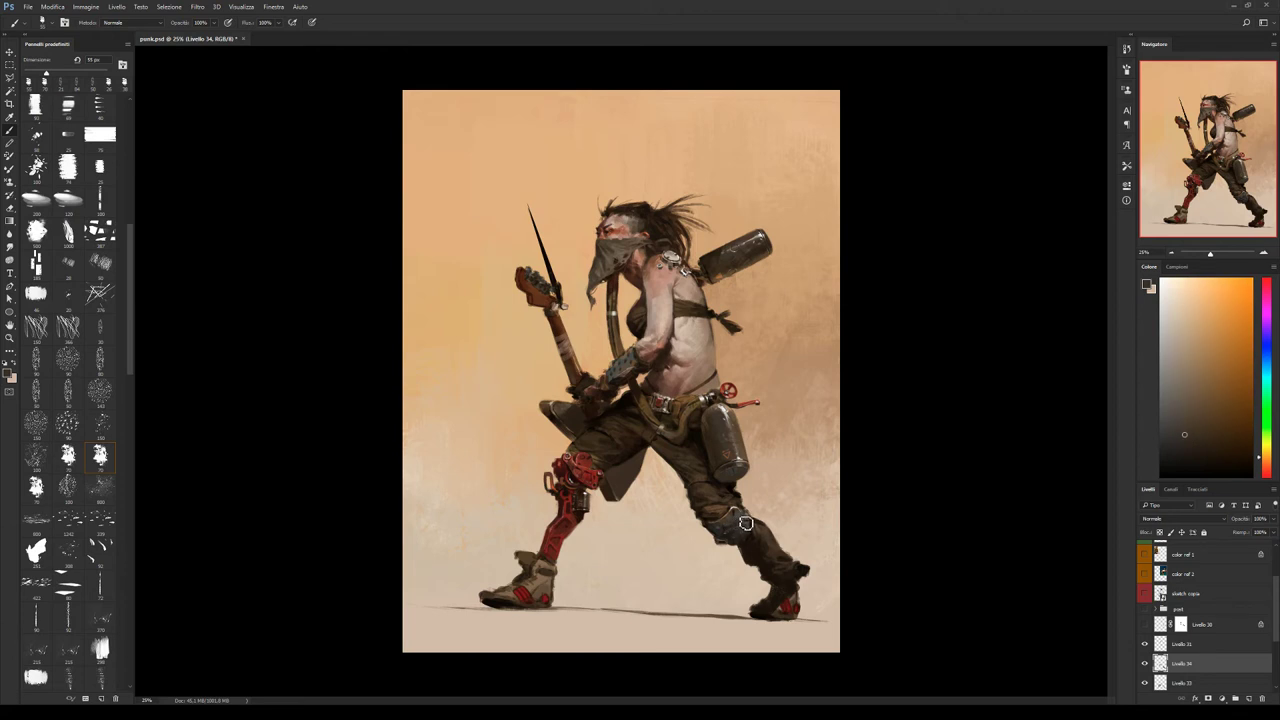
{"action": "left_click", "coordinate": [737, 525], "text": "alt"}
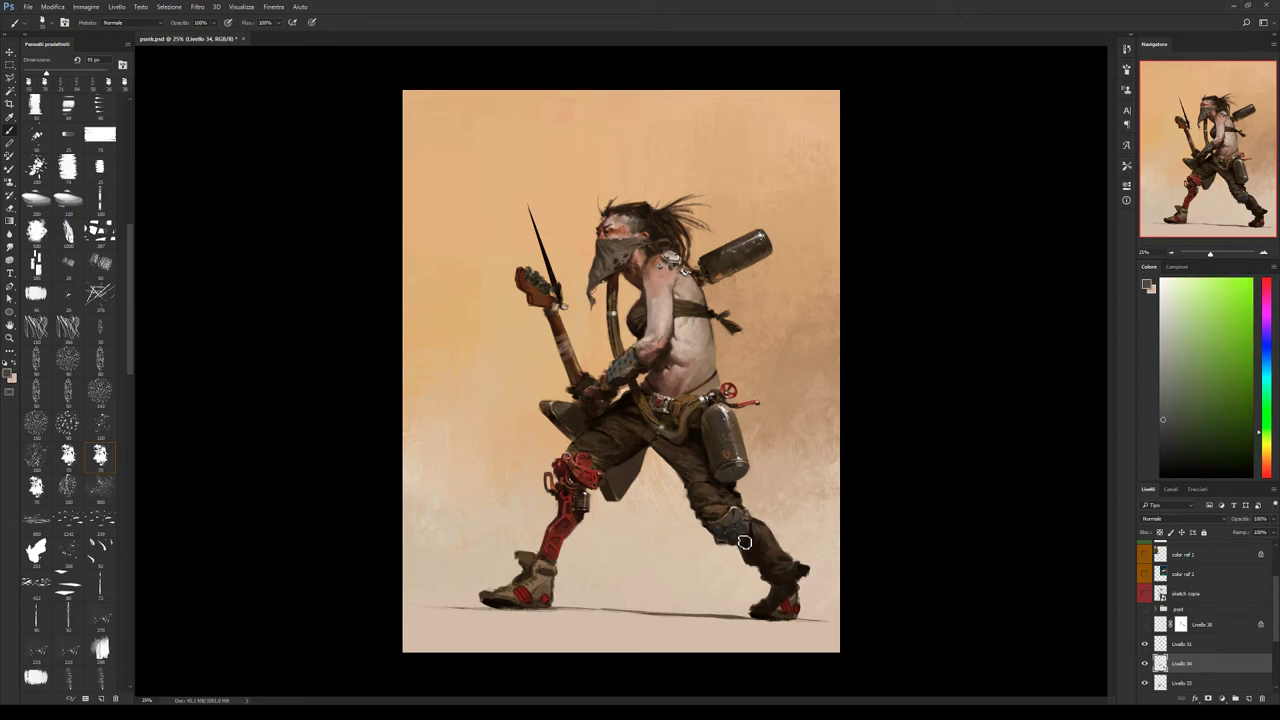
{"action": "left_click", "coordinate": [746, 541], "text": "alt"}
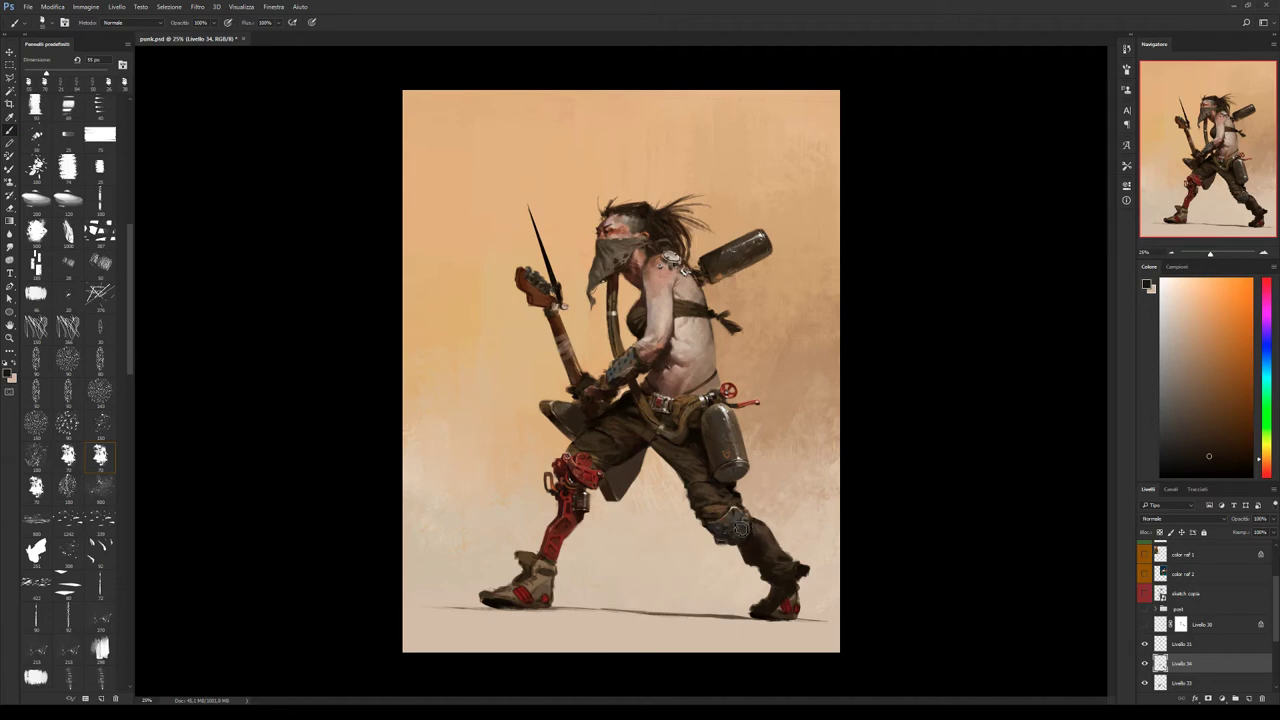
{"action": "left_click", "coordinate": [738, 526], "text": "alt"}
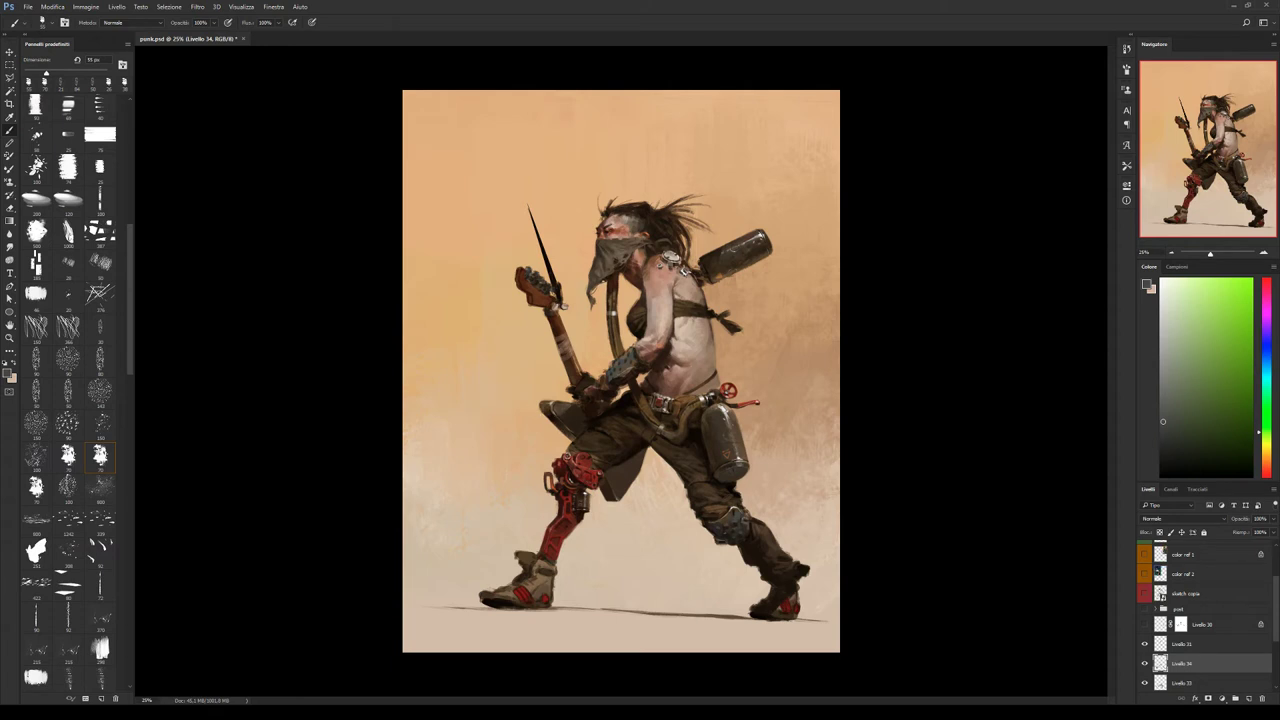
{"action": "key", "text": "ctrl+shift+h"}
{"action": "left_click", "coordinate": [528, 532], "text": "alt"}
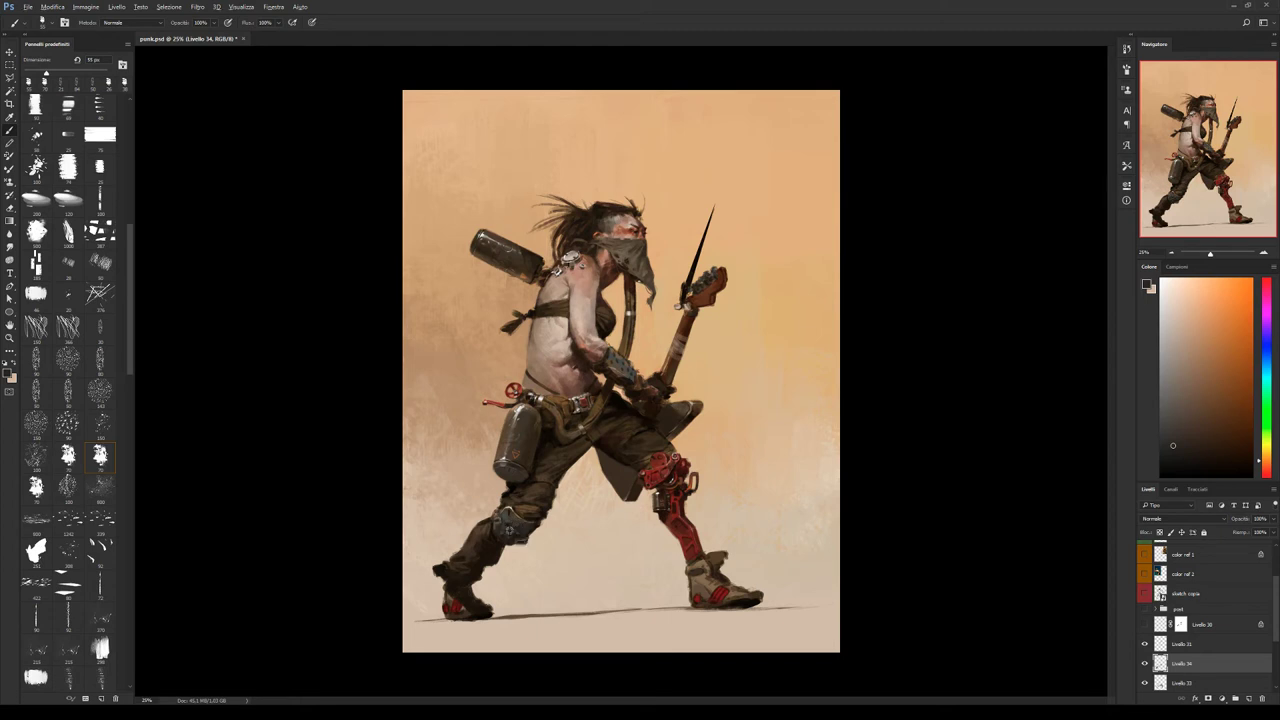
Sample dark brown and light tan from the knee and shrink the brush to 40 px.
{"action": "key", "text": "x"}
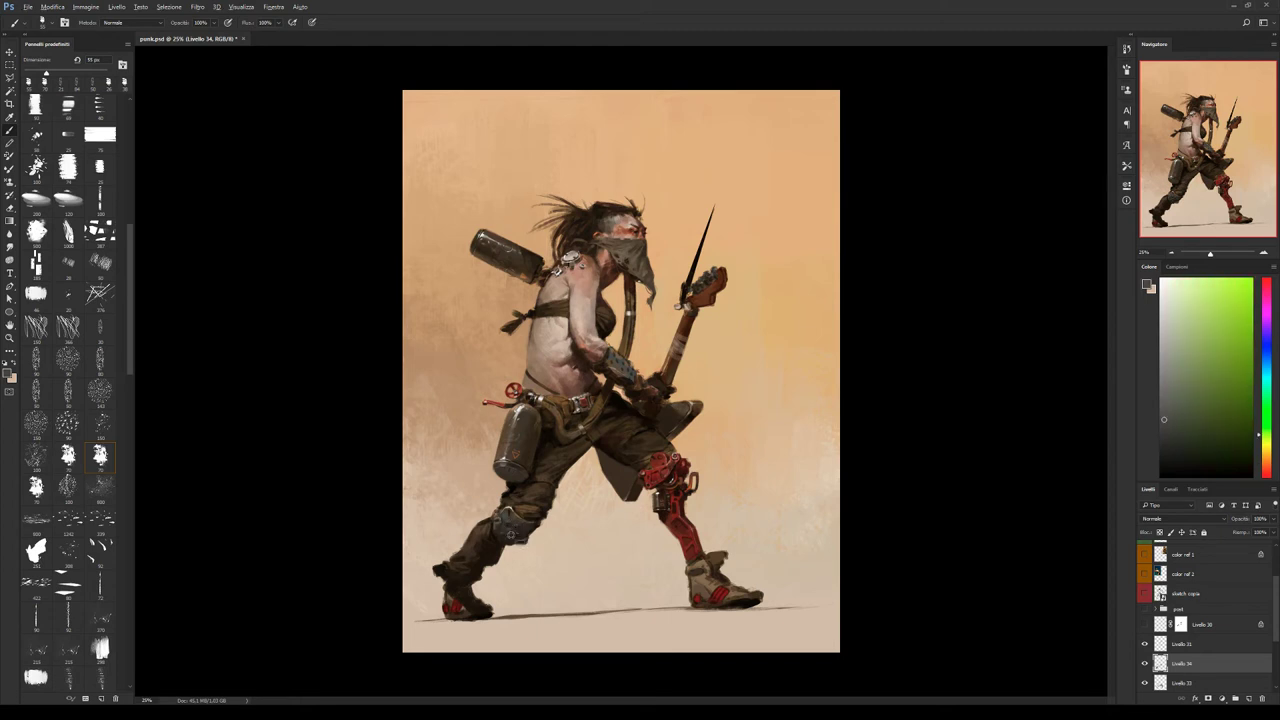
{"action": "left_click", "coordinate": [510, 535], "text": "alt"}
{"action": "left_click", "coordinate": [523, 540], "text": "alt"}
{"action": "left_click", "coordinate": [521, 543], "text": "alt"}
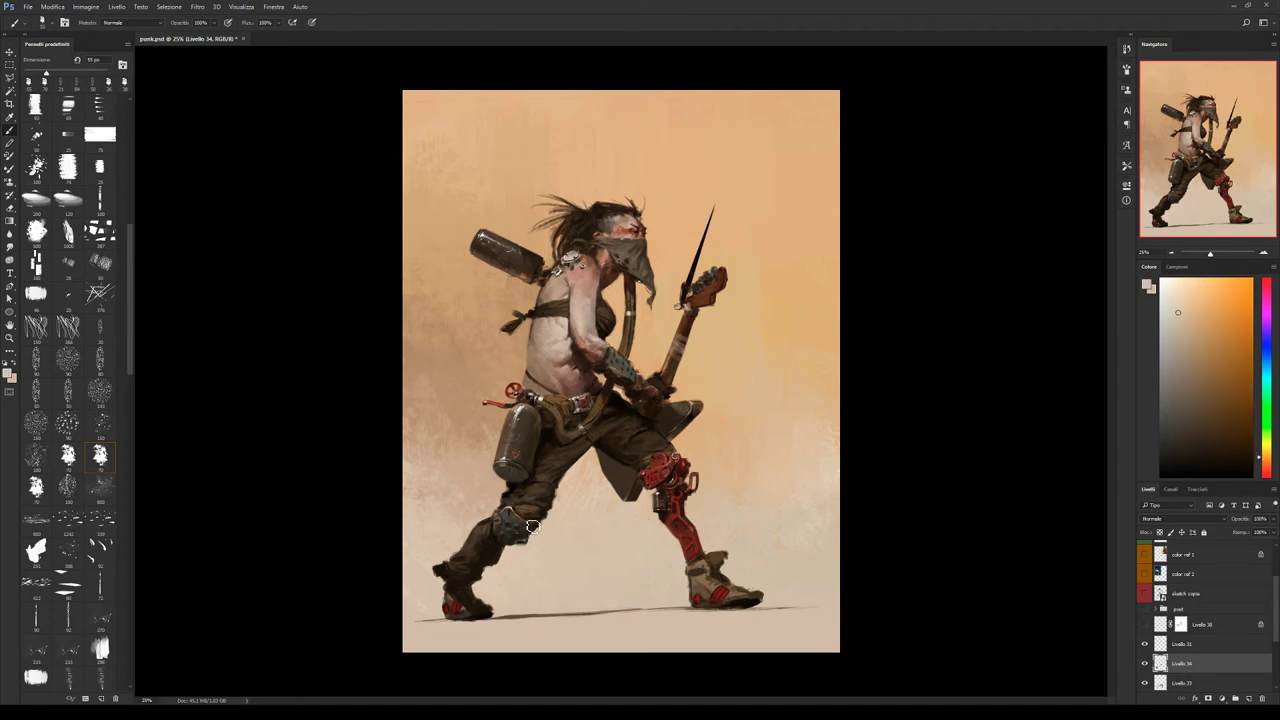
{"action": "left_click", "coordinate": [537, 523], "text": "alt"}
{"action": "key", "text": "bracketleft"}
{"action": "key", "text": "bracketleft"}
{"action": "key", "text": "x"}
{"action": "key", "text": "x"}
{"action": "key", "text": "x"}
{"action": "key", "text": "x"}
{"action": "key", "text": "x"}
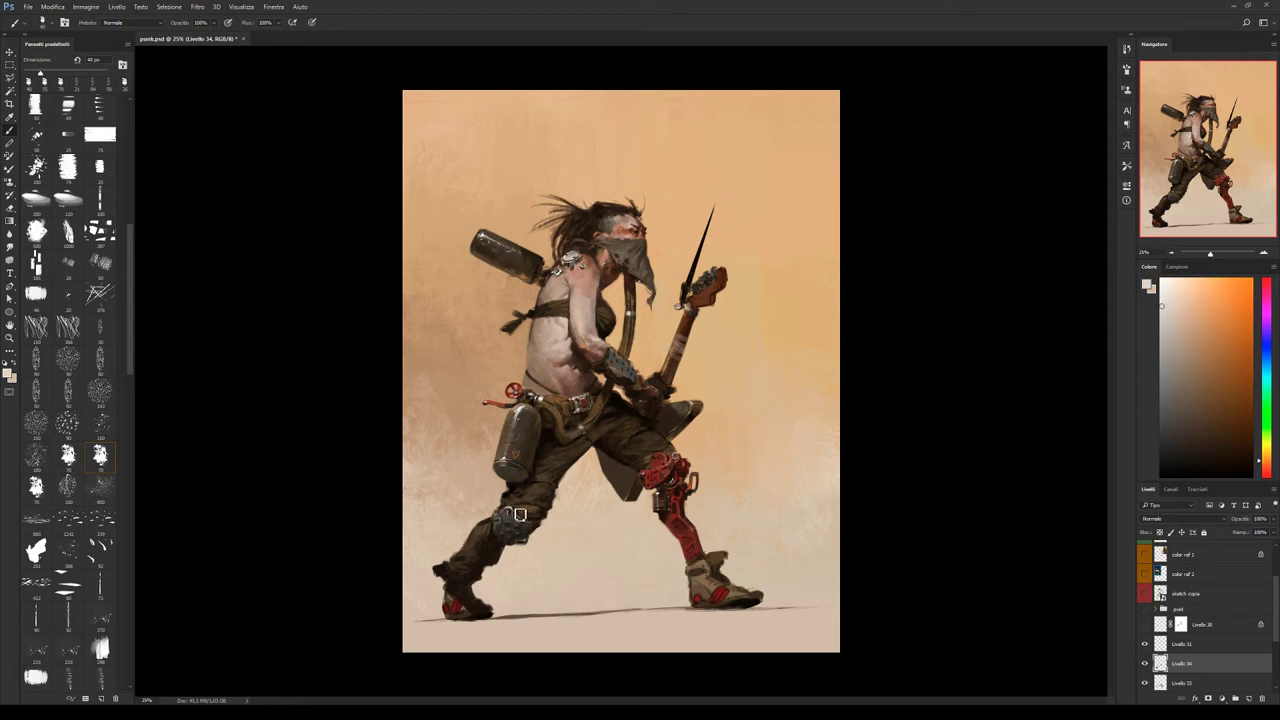
Lighten the tan, drop the brush to 24 px, sample dark knee browns and save the PSD.
{"action": "left_click", "coordinate": [1162, 292]}
{"action": "key", "text": "bracketleft"}
{"action": "key", "text": "bracketleft"}
{"action": "left_click", "coordinate": [507, 525], "text": "alt"}
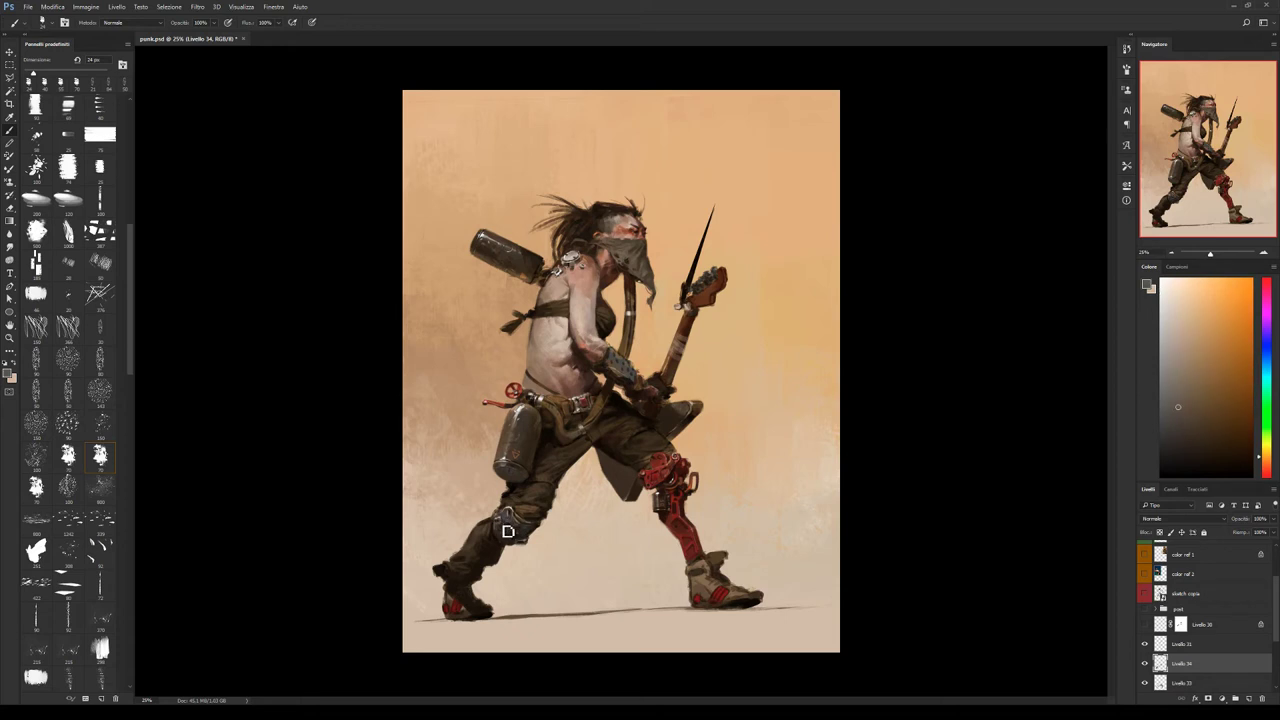
{"action": "left_click", "coordinate": [506, 527], "text": "alt"}
{"action": "left_click", "coordinate": [507, 528], "text": "alt"}
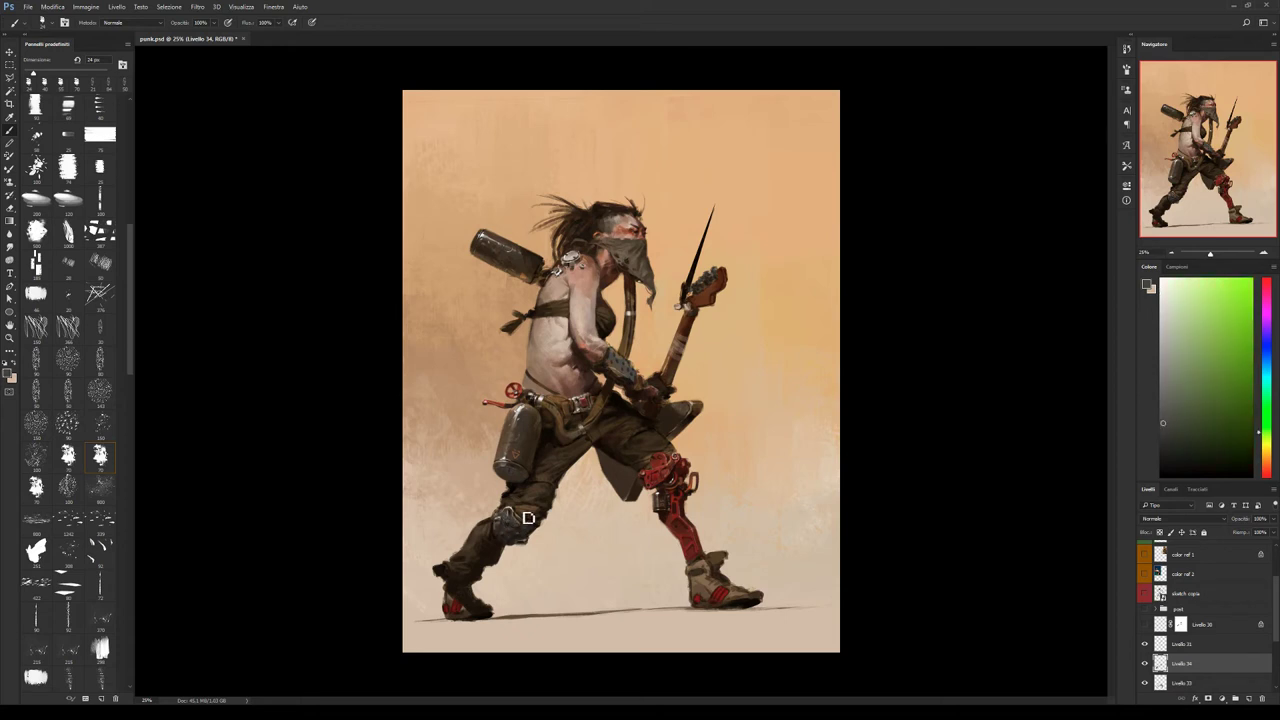
{"action": "key", "text": "ctrl+s"}
Paint a dark brown stroke on the knee, then sample lighter and darker knee and boot tones.
{"action": "left_click", "coordinate": [490, 538], "text": "alt"}
{"action": "left_click_drag", "start_coordinate": [491, 526], "coordinate": [480, 537]}
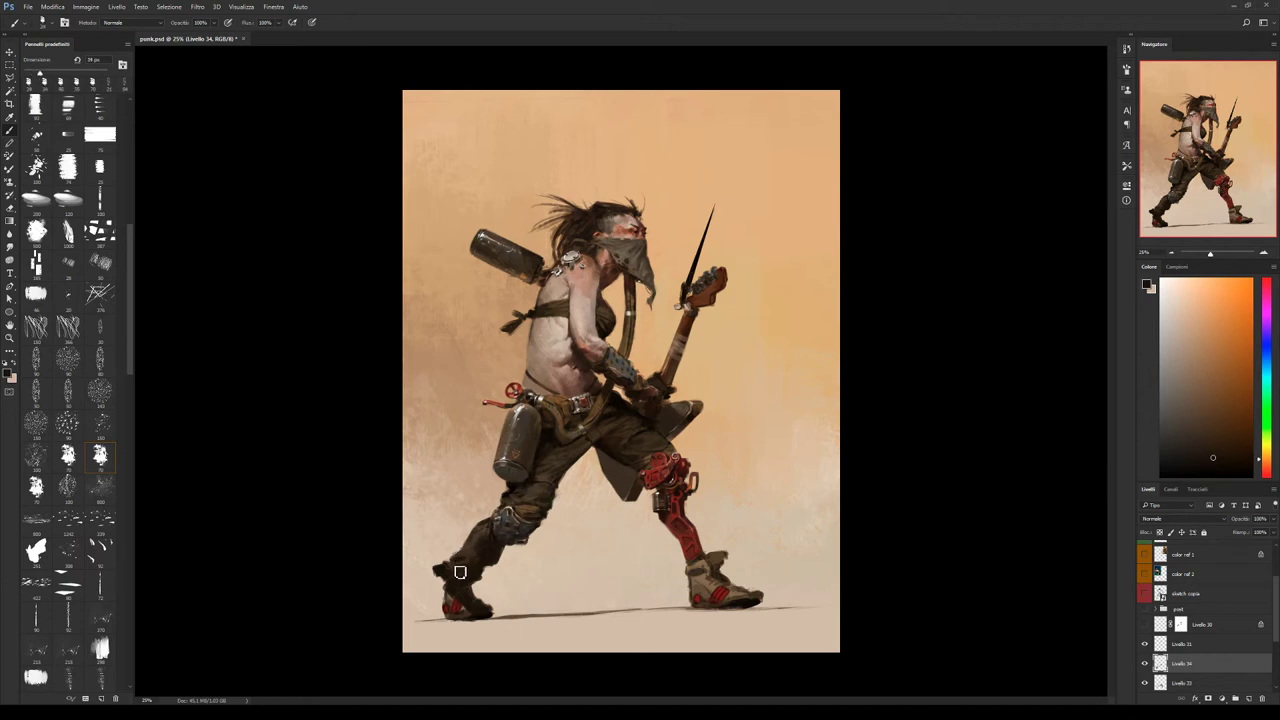
{"action": "left_click", "coordinate": [482, 530], "text": "alt"}
{"action": "left_click", "coordinate": [465, 566], "text": "alt"}
{"action": "left_click", "coordinate": [466, 567], "text": "alt"}
{"action": "left_click", "coordinate": [477, 540], "text": "alt"}
{"action": "left_click", "coordinate": [481, 537], "text": "alt"}
With a new brush preset at about 50 px, paint a dark stroke and light peach highlights on the knee pad.
{"action": "left_click", "coordinate": [509, 509], "text": "alt"}
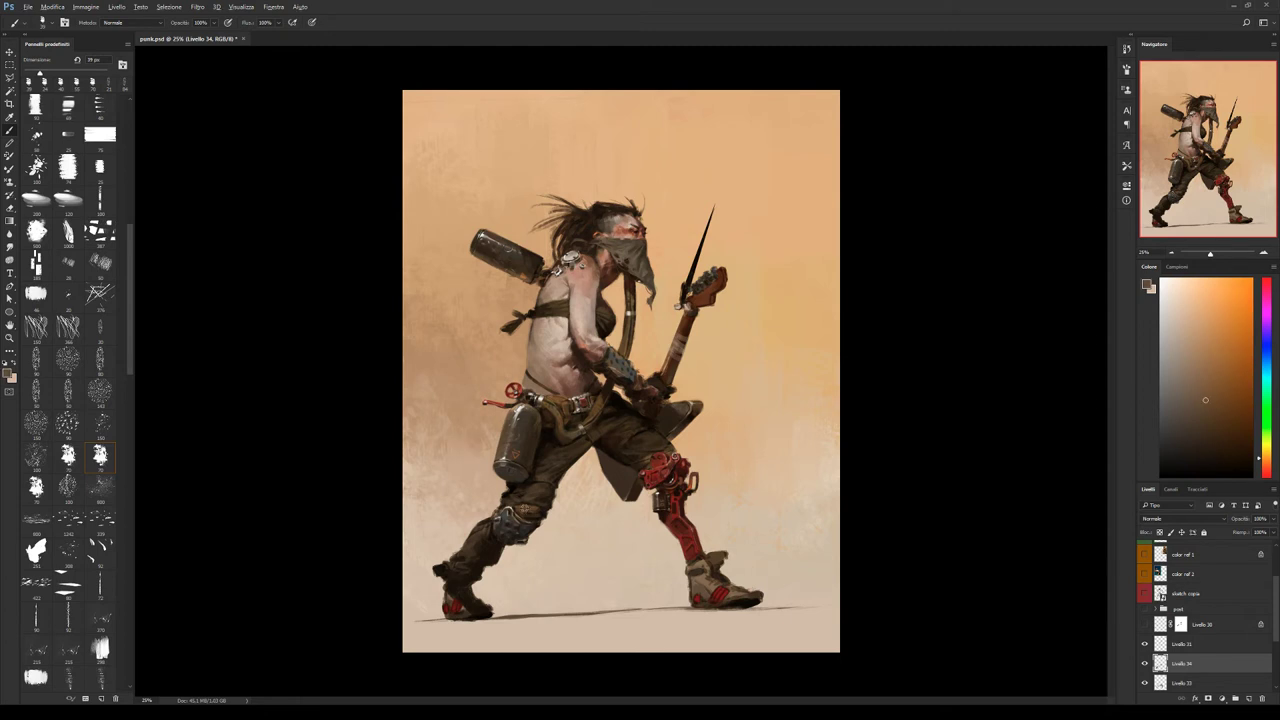
{"action": "left_click", "coordinate": [505, 508], "text": "alt"}
{"action": "left_click", "coordinate": [499, 516], "text": "alt"}
{"action": "left_click", "coordinate": [505, 517], "text": "alt"}
{"action": "left_click", "coordinate": [67, 392]}
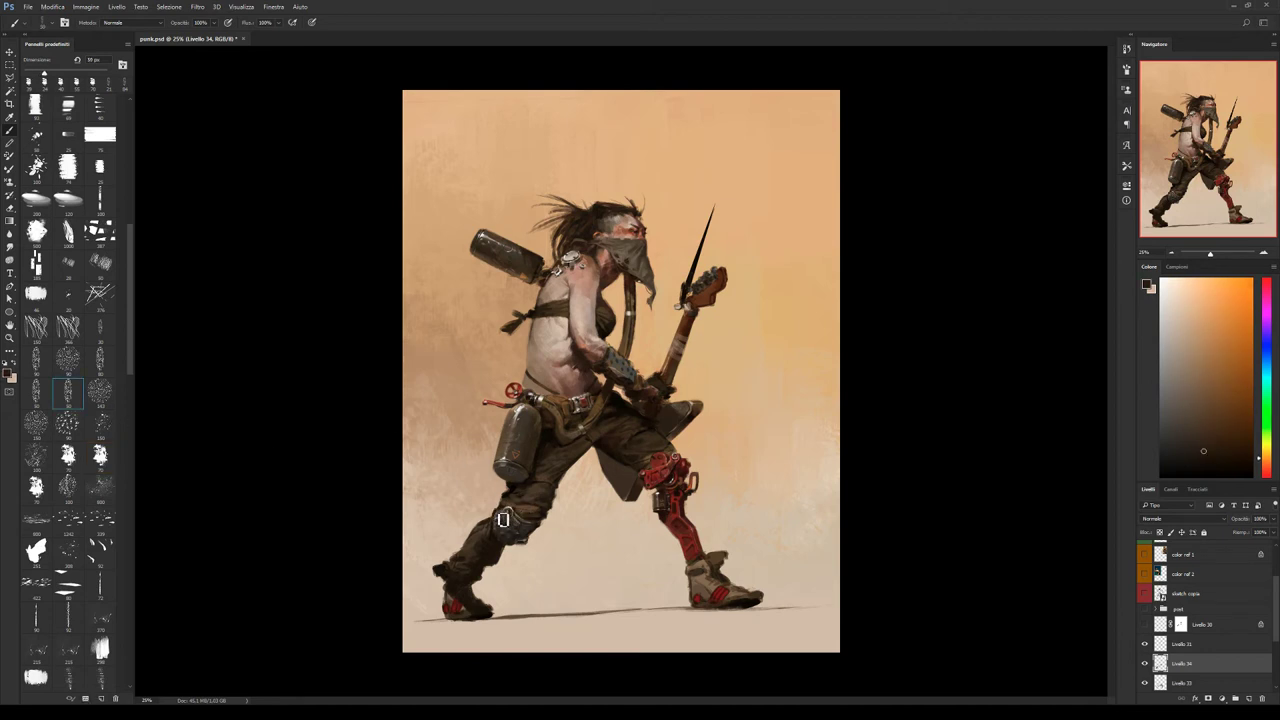
{"action": "key", "text": "bracketright"}
{"action": "key", "text": "bracketright"}
{"action": "key", "text": "bracketright"}
{"action": "key", "text": "bracketright"}
{"action": "left_click", "coordinate": [503, 511], "text": "alt"}
{"action": "left_click_drag", "start_coordinate": [503, 511], "coordinate": [490, 505]}
{"action": "left_click", "coordinate": [495, 506], "text": "alt"}
{"action": "left_click_drag", "start_coordinate": [518, 519], "coordinate": [500, 514]}
{"action": "left_click", "coordinate": [532, 522], "text": "alt"}
{"action": "left_click", "coordinate": [526, 514], "text": "alt"}
{"action": "left_click", "coordinate": [685, 476], "text": "alt"}
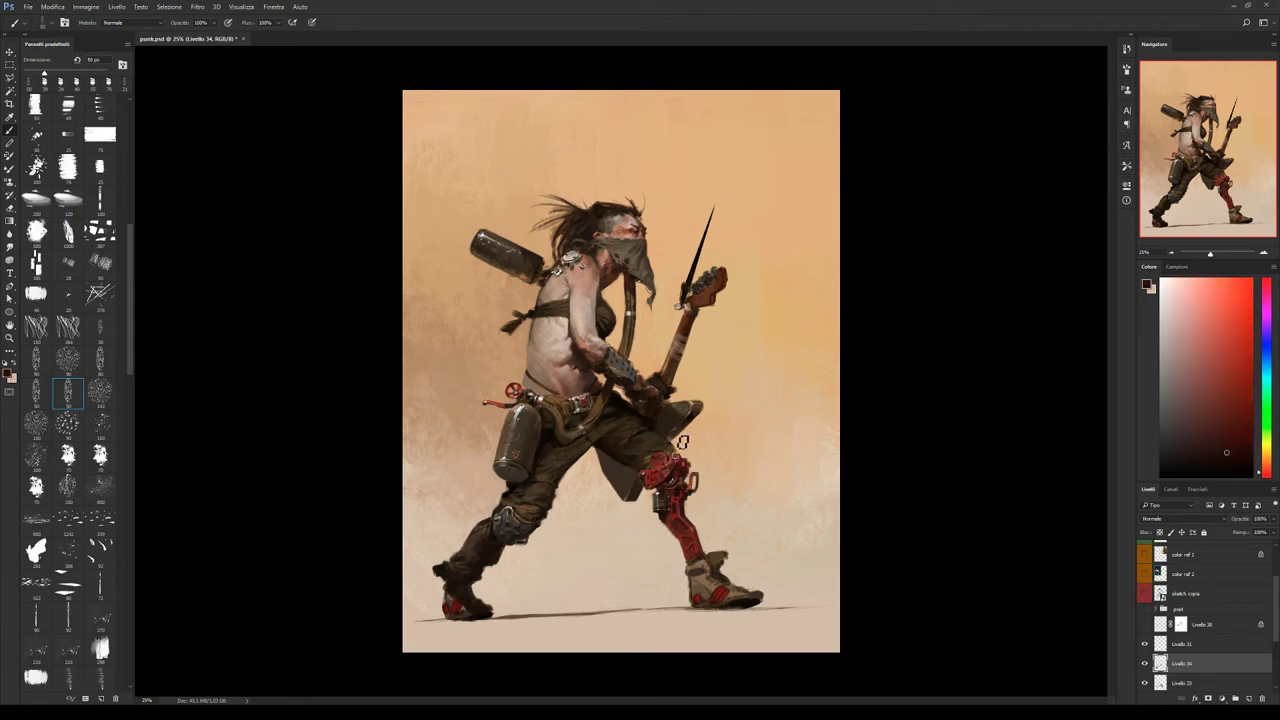
Mix a lighter, orange-shifted red-brown in the Color panel and set the brush to about 26 px.
{"action": "left_click", "coordinate": [1195, 436]}
{"action": "left_click", "coordinate": [1266, 464]}
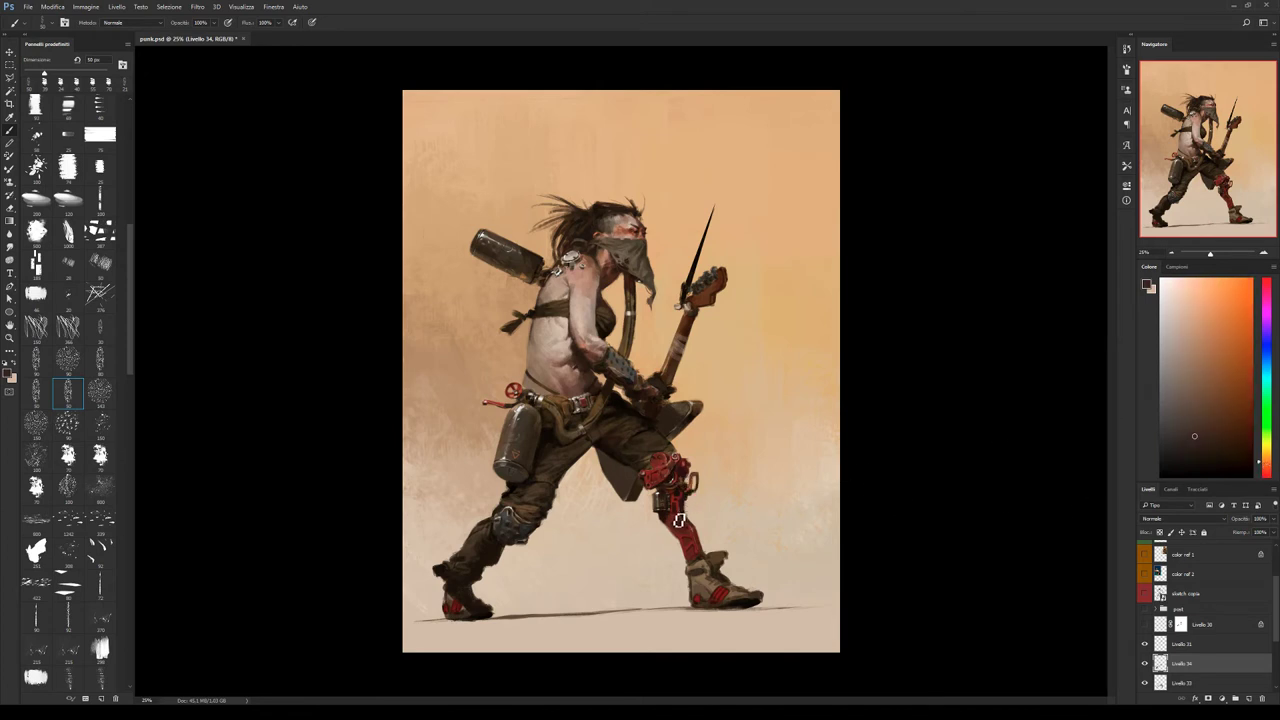
{"action": "left_click", "coordinate": [1202, 400]}
{"action": "key", "text": "]"}
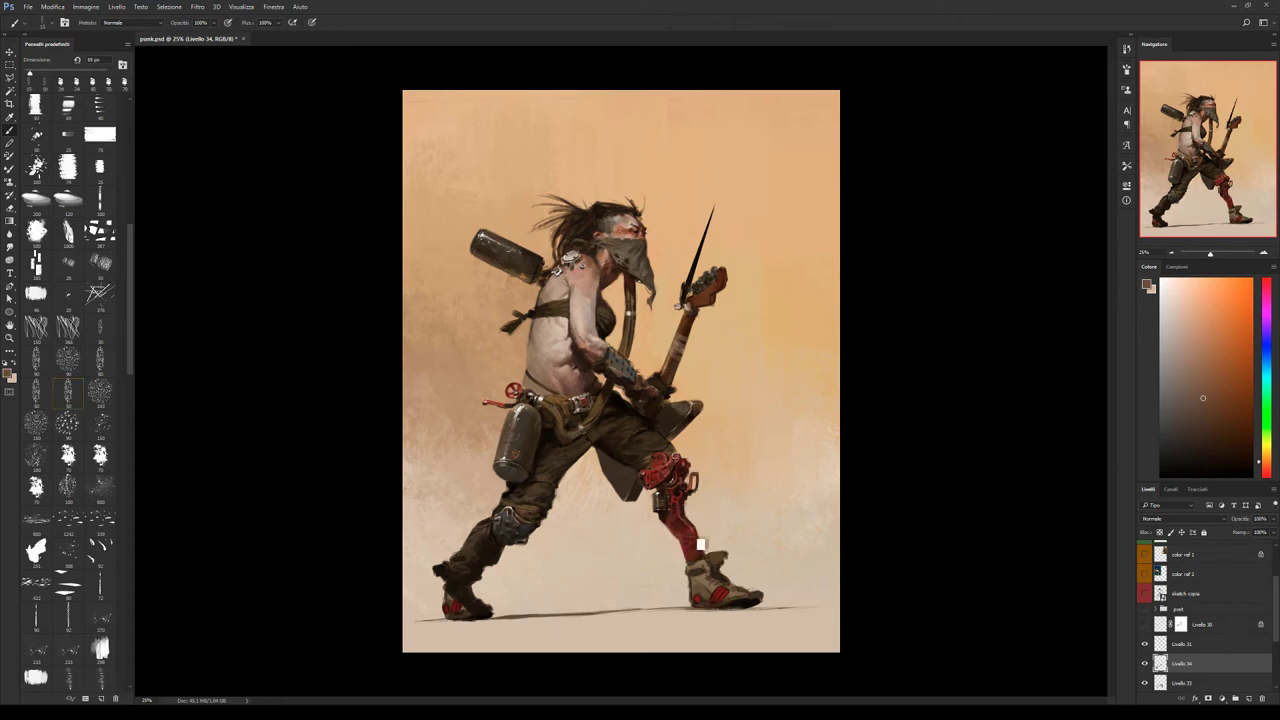
{"action": "key", "text": "["}
{"action": "key", "text": "["}
{"action": "key", "text": "["}
{"action": "key", "text": "["}
Sample dark, saturated and orange-leaning reds across the prosthetic leg.
{"action": "left_click", "coordinate": [692, 536], "text": "alt"}
{"action": "left_click", "coordinate": [692, 538], "text": "alt"}
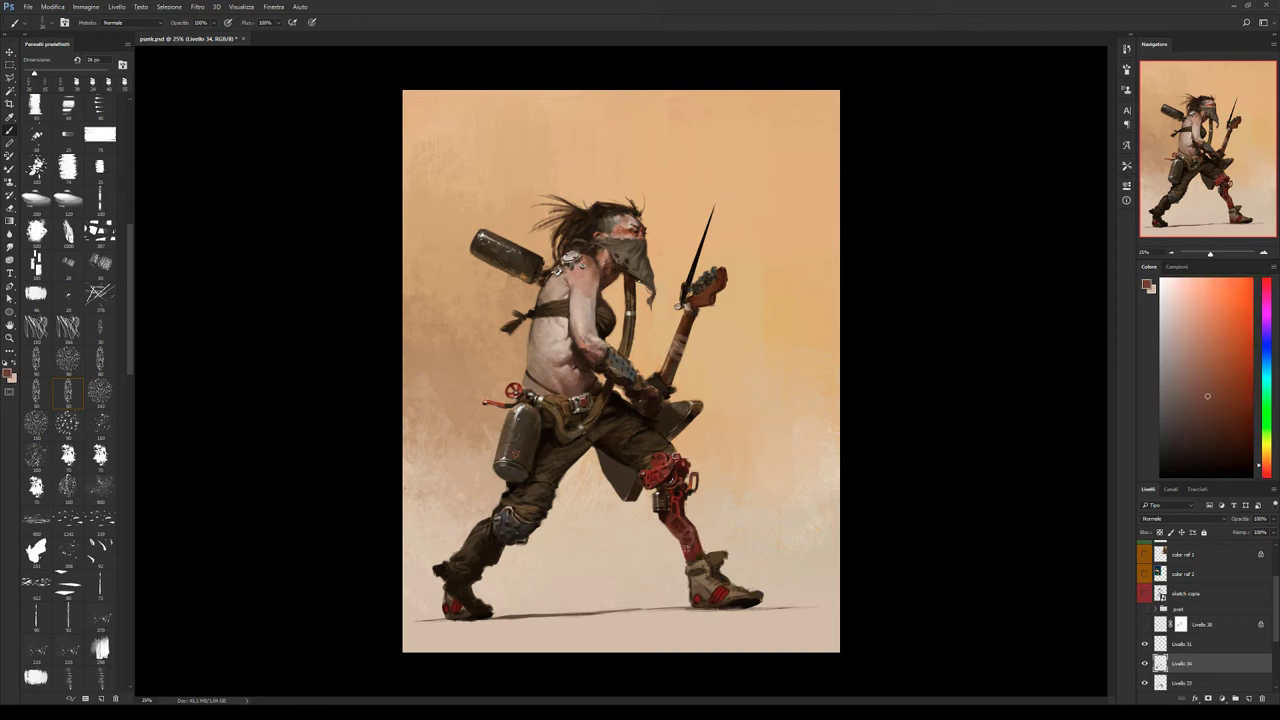
{"action": "left_click", "coordinate": [689, 552], "text": "alt"}
{"action": "left_click", "coordinate": [697, 558], "text": "alt"}
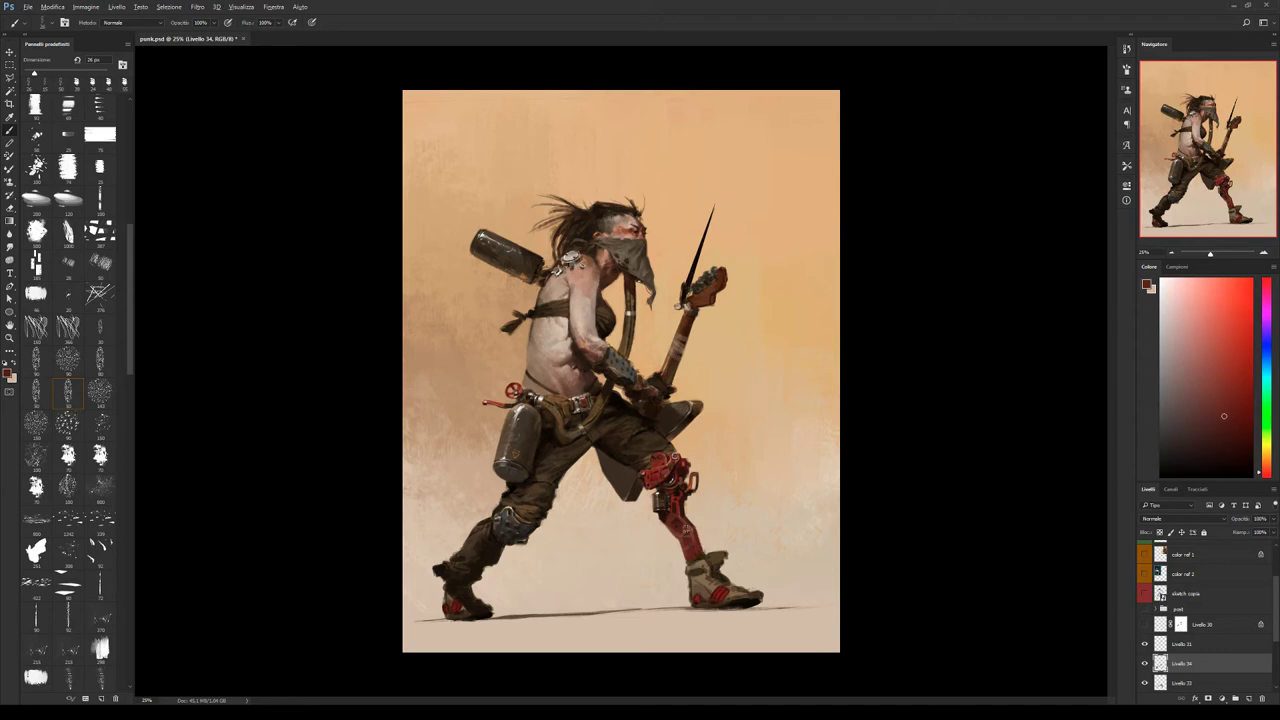
{"action": "left_click", "coordinate": [694, 536], "text": "alt"}
{"action": "left_click", "coordinate": [689, 527], "text": "alt"}
{"action": "left_click", "coordinate": [682, 520], "text": "alt"}
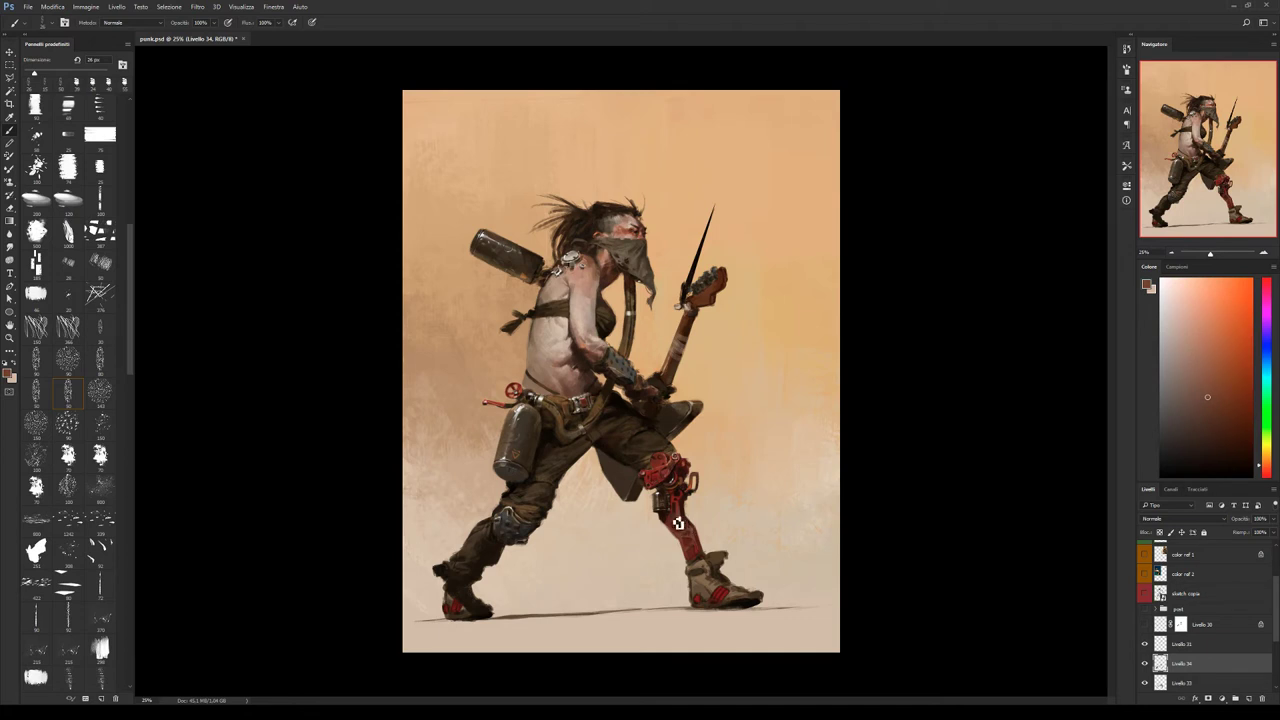
{"action": "left_click", "coordinate": [690, 536], "text": "alt"}
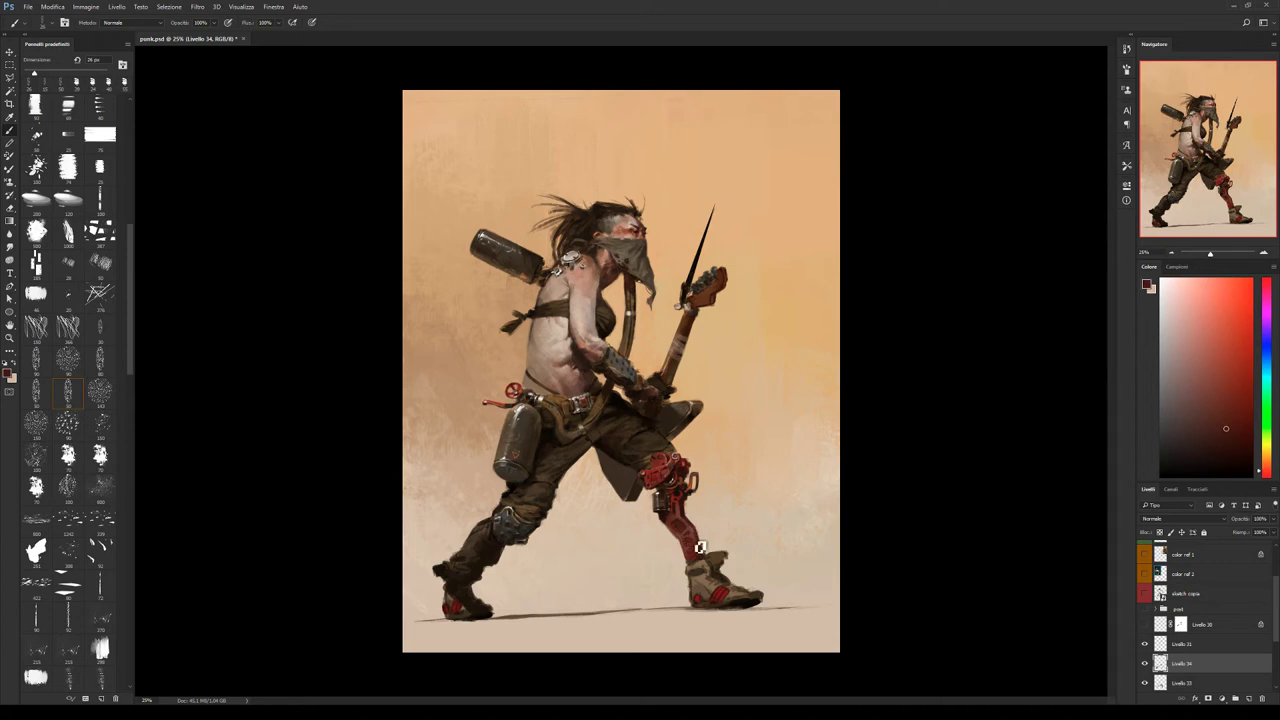
{"action": "left_click", "coordinate": [692, 545], "text": "alt"}
Change brush preset and alternate beige, peach and dark red tones, enlarging the brush to 47 px.
{"action": "left_click", "coordinate": [100, 455]}
{"action": "left_click", "coordinate": [1161, 332]}
{"action": "key", "text": "bracketleft"}
{"action": "key", "text": "bracketleft"}
{"action": "key", "text": "bracketleft"}
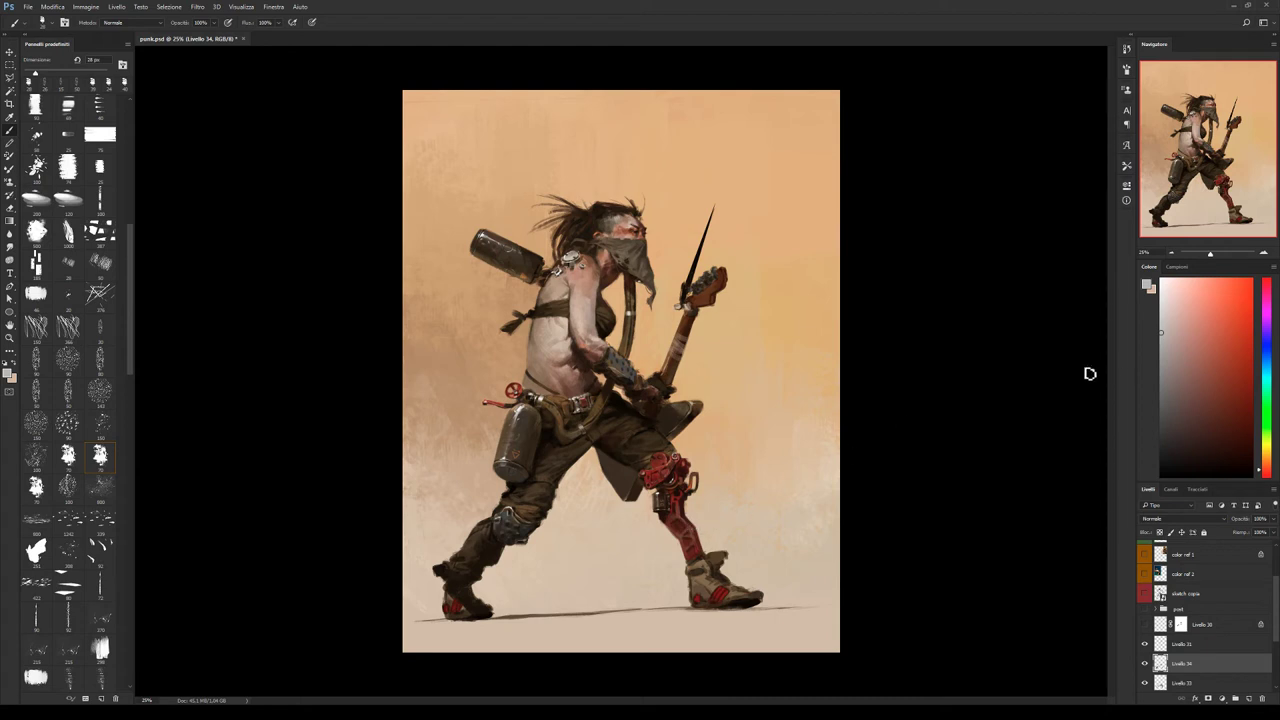
{"action": "left_click", "coordinate": [815, 450], "text": "alt"}
{"action": "left_click", "coordinate": [696, 535], "text": "alt"}
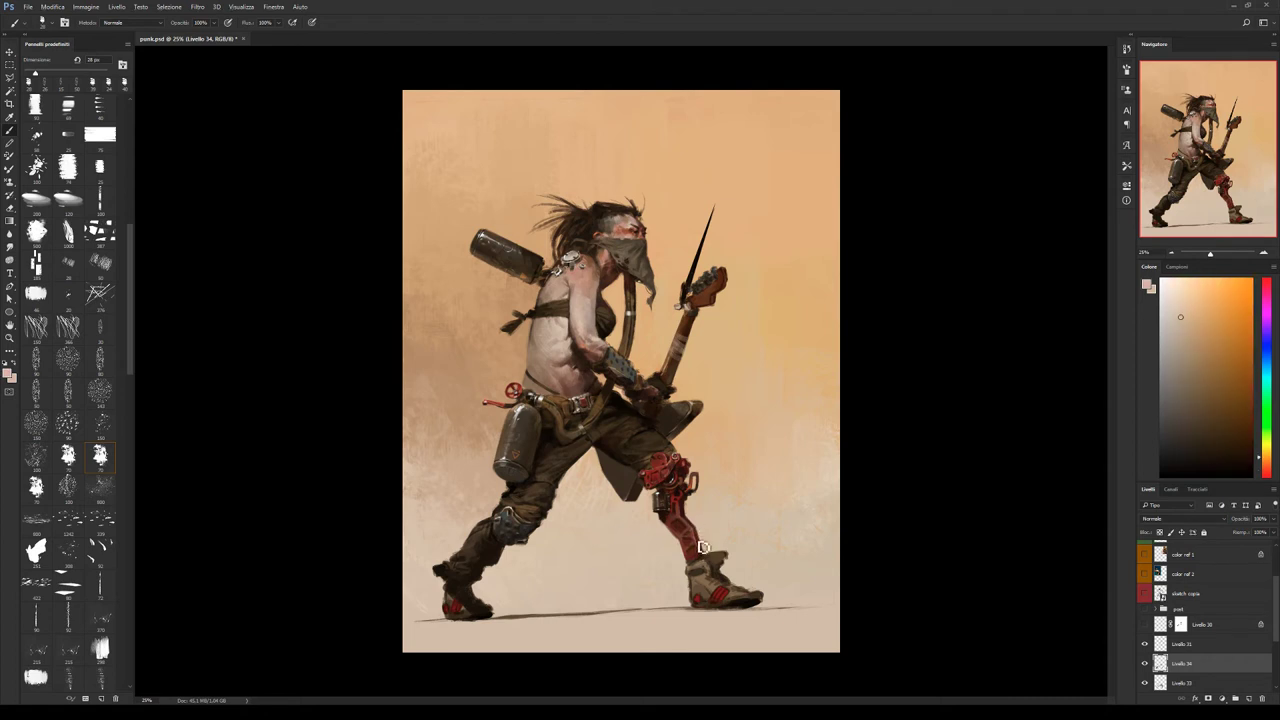
{"action": "left_click", "coordinate": [703, 549], "text": "alt"}
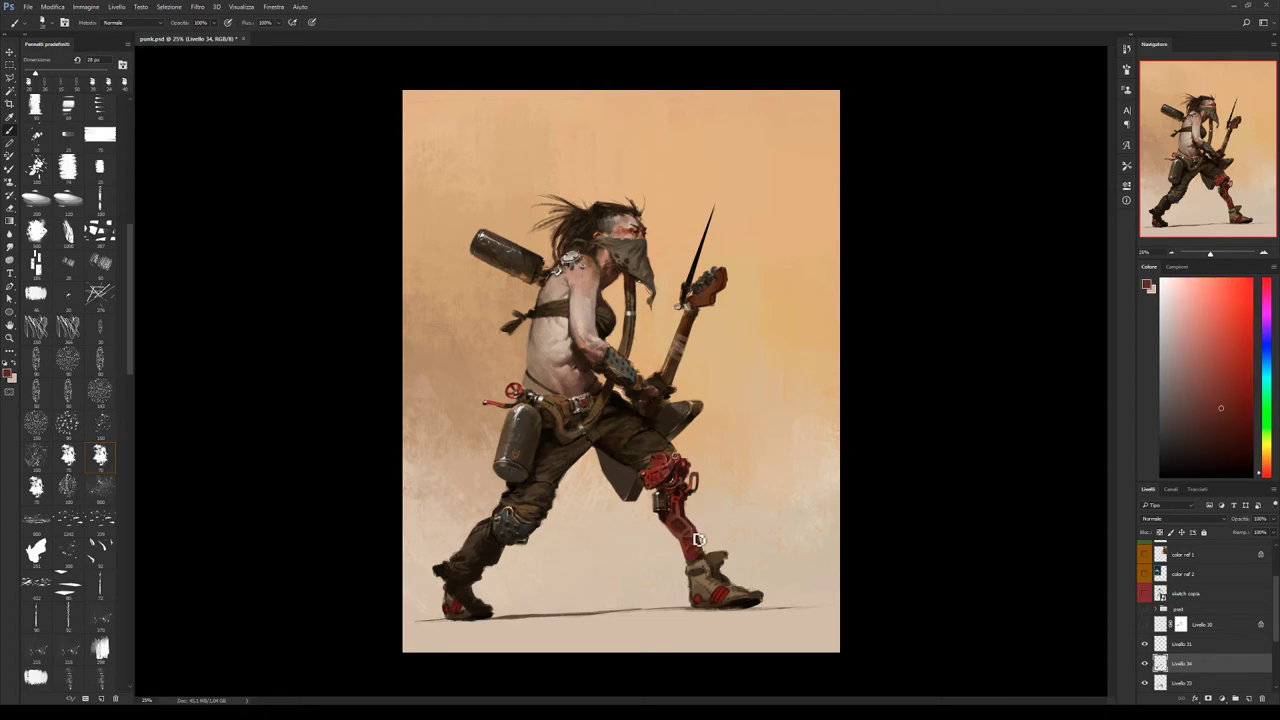
{"action": "left_click", "coordinate": [694, 530], "text": "alt"}
{"action": "key", "text": "bracketright"}
{"action": "key", "text": "bracketright"}
Sample peach and dark red tones on the red knee with another brush preset at 50 px.
{"action": "left_click", "coordinate": [669, 537], "text": "alt"}
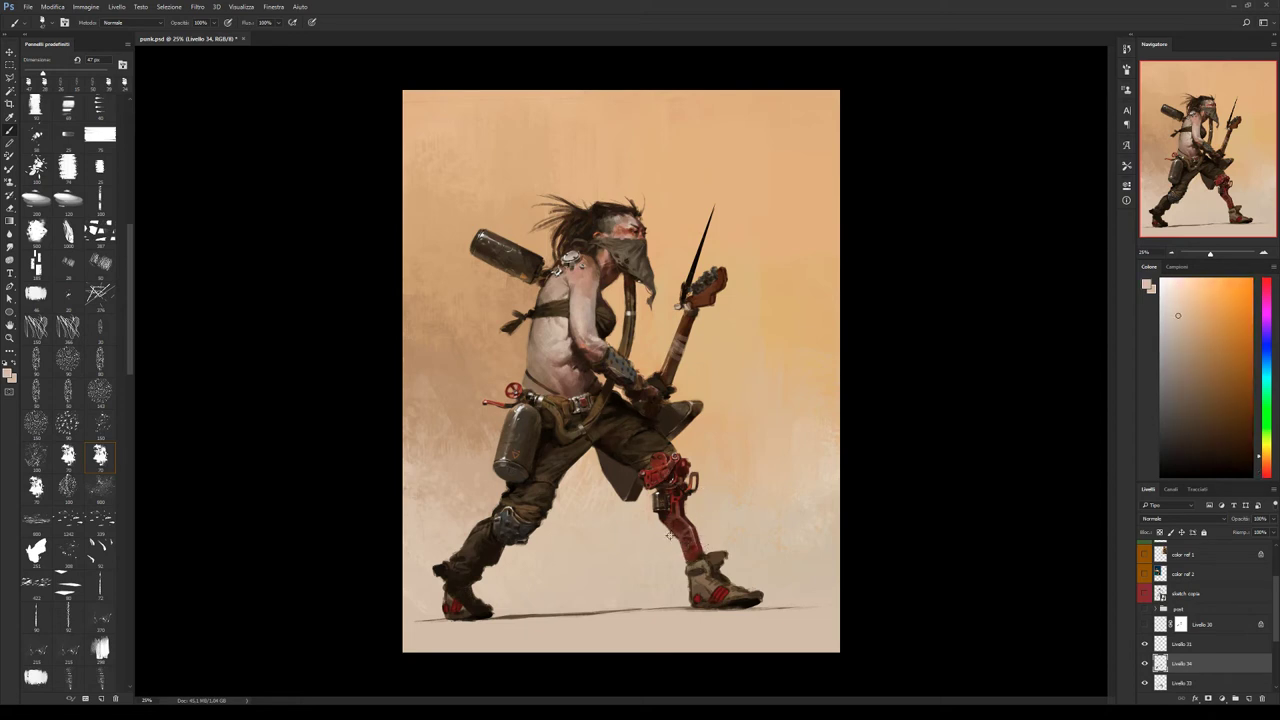
{"action": "left_click", "coordinate": [684, 544], "text": "alt"}
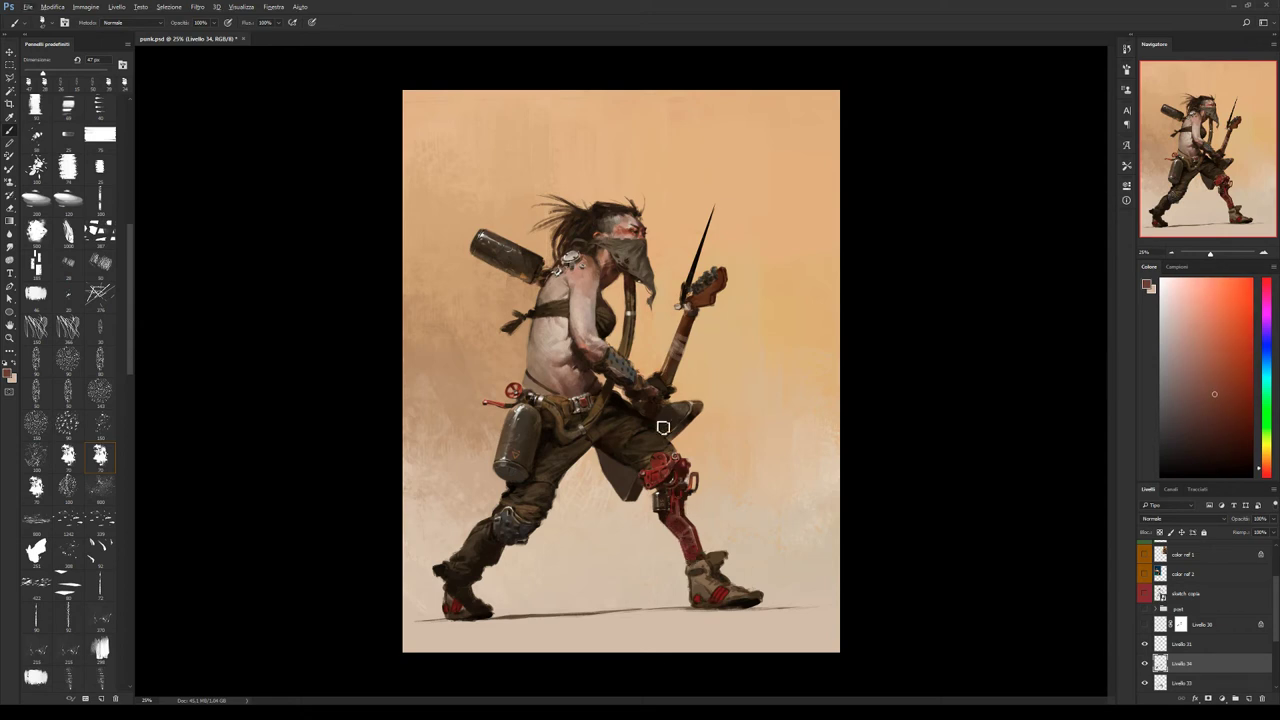
{"action": "left_click", "coordinate": [663, 500], "text": "alt"}
{"action": "left_click", "coordinate": [658, 504], "text": "alt"}
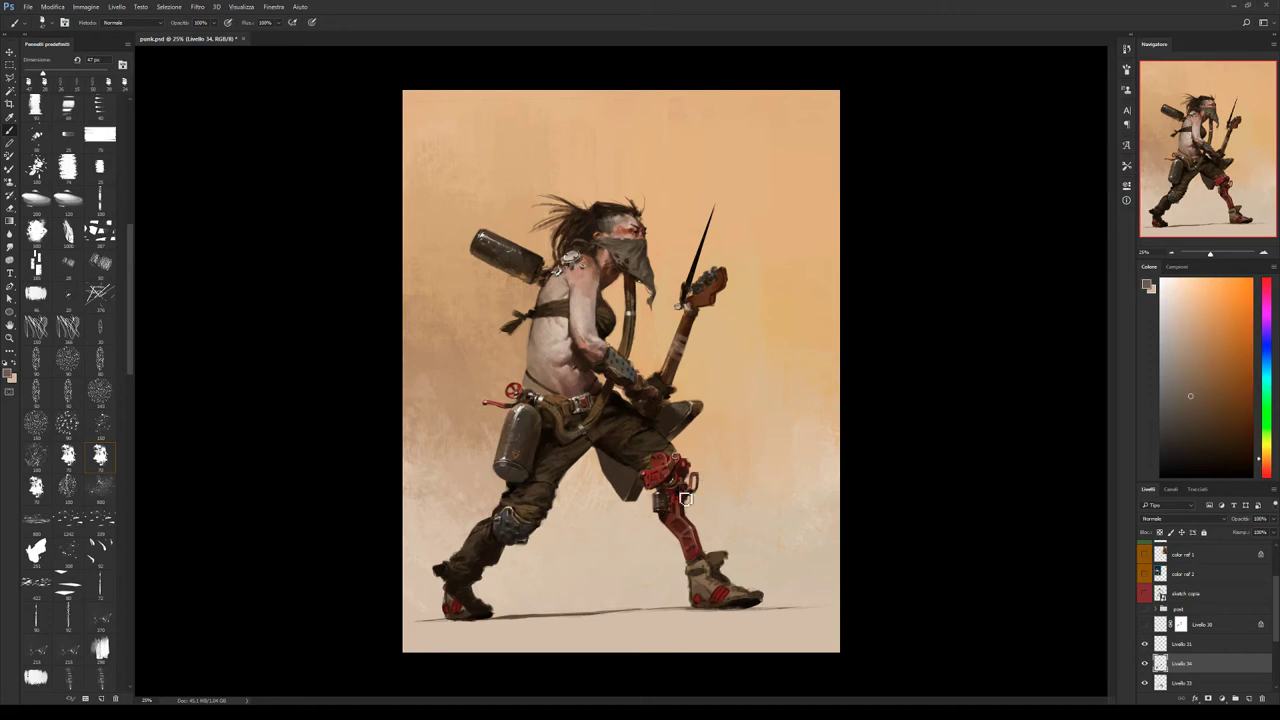
{"action": "left_click", "coordinate": [67, 392]}
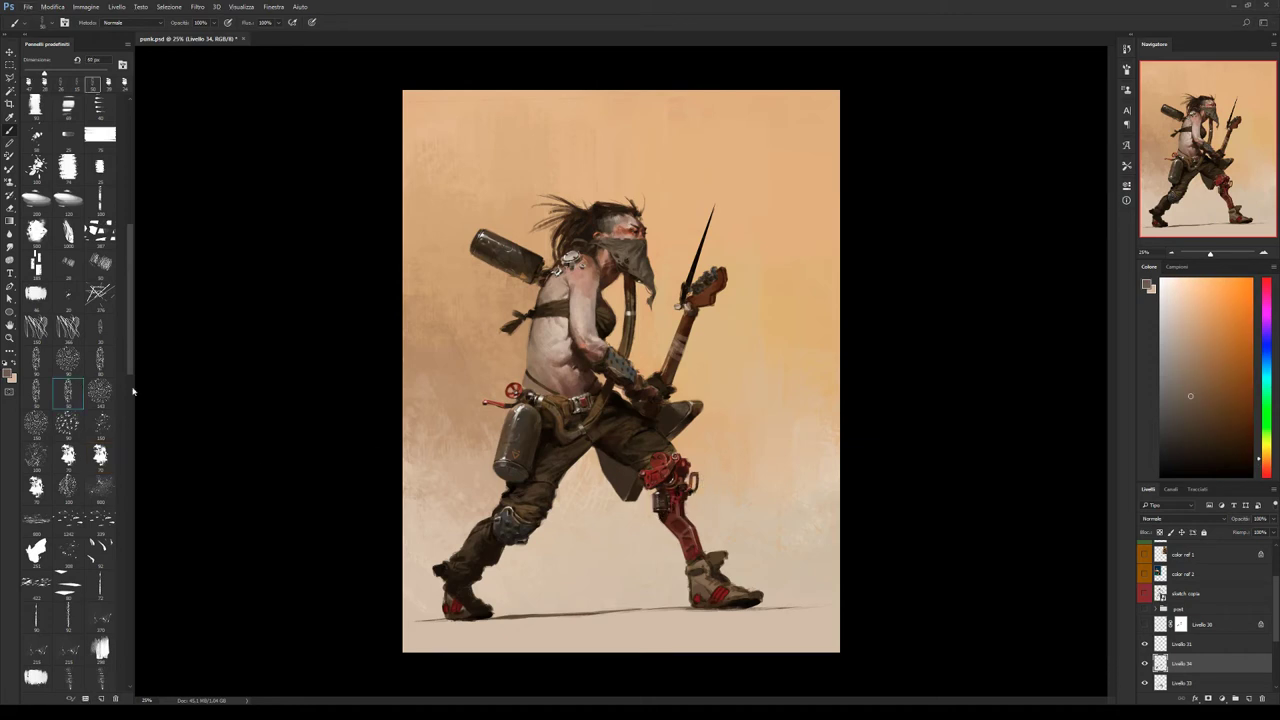
{"action": "left_click", "coordinate": [672, 504], "text": "alt"}
{"action": "key", "text": "bracketleft"}
{"action": "key", "text": "bracketleft"}
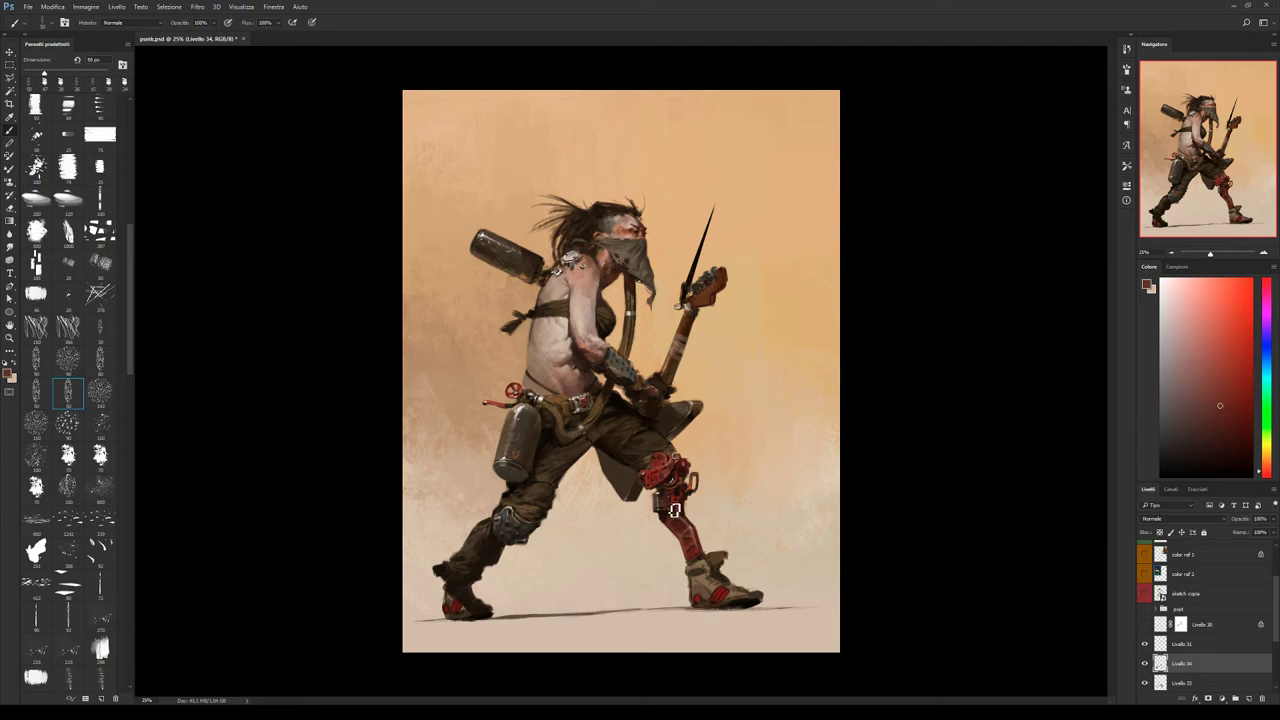
Sample orange-red, tan and darker brown, save the PSD, then paint light peach onto the leg.
{"action": "left_click", "coordinate": [673, 511], "text": "alt"}
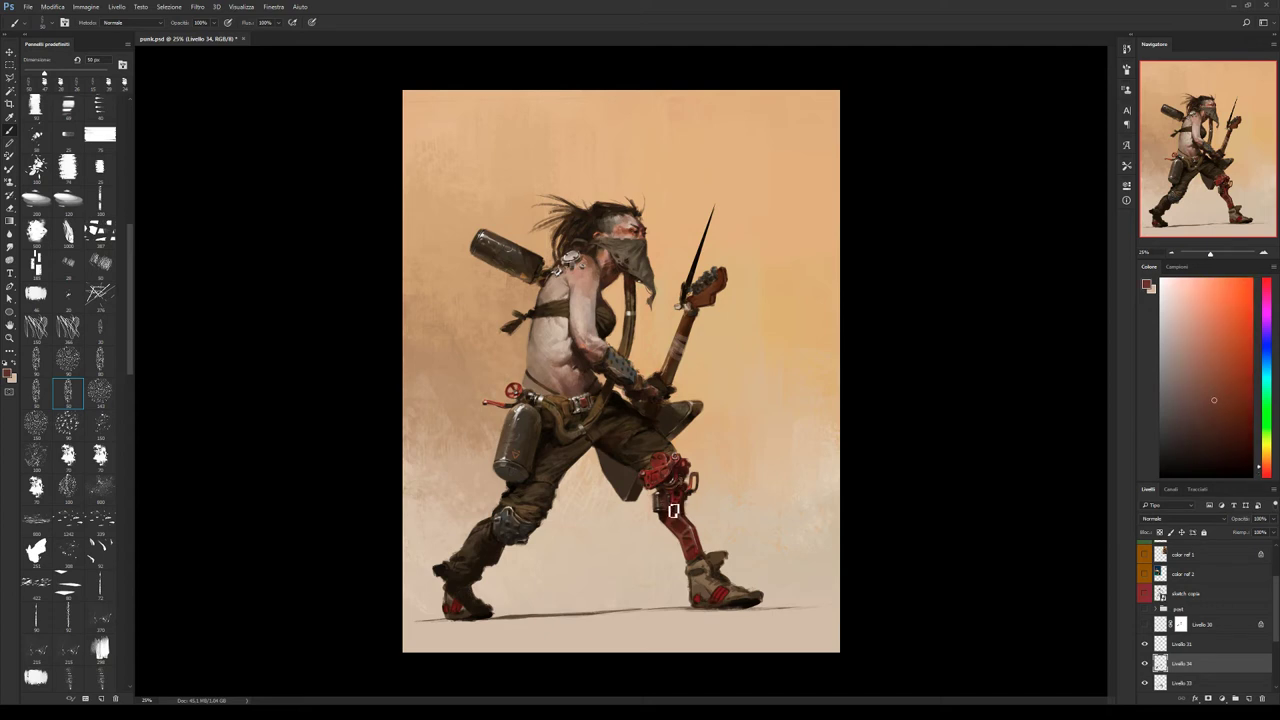
{"action": "left_click", "coordinate": [679, 410], "text": "alt"}
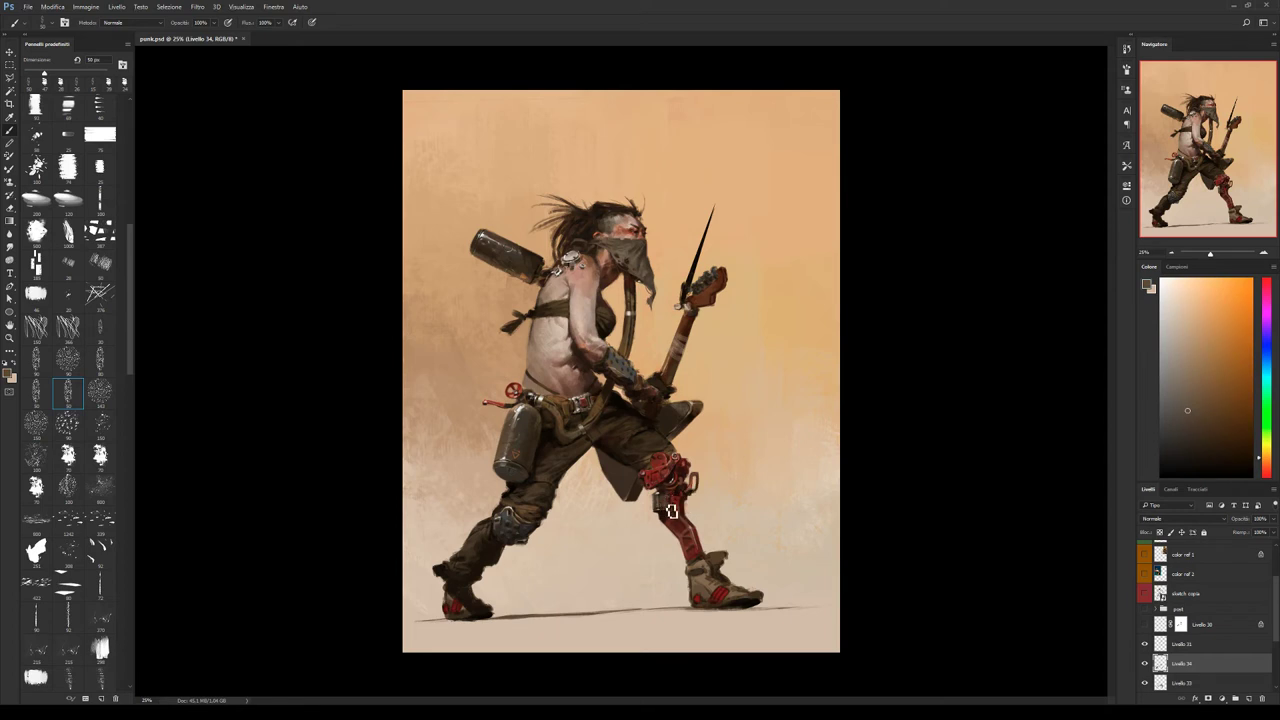
{"action": "left_click", "coordinate": [667, 500], "text": "alt"}
{"action": "left_click", "coordinate": [667, 502], "text": "alt"}
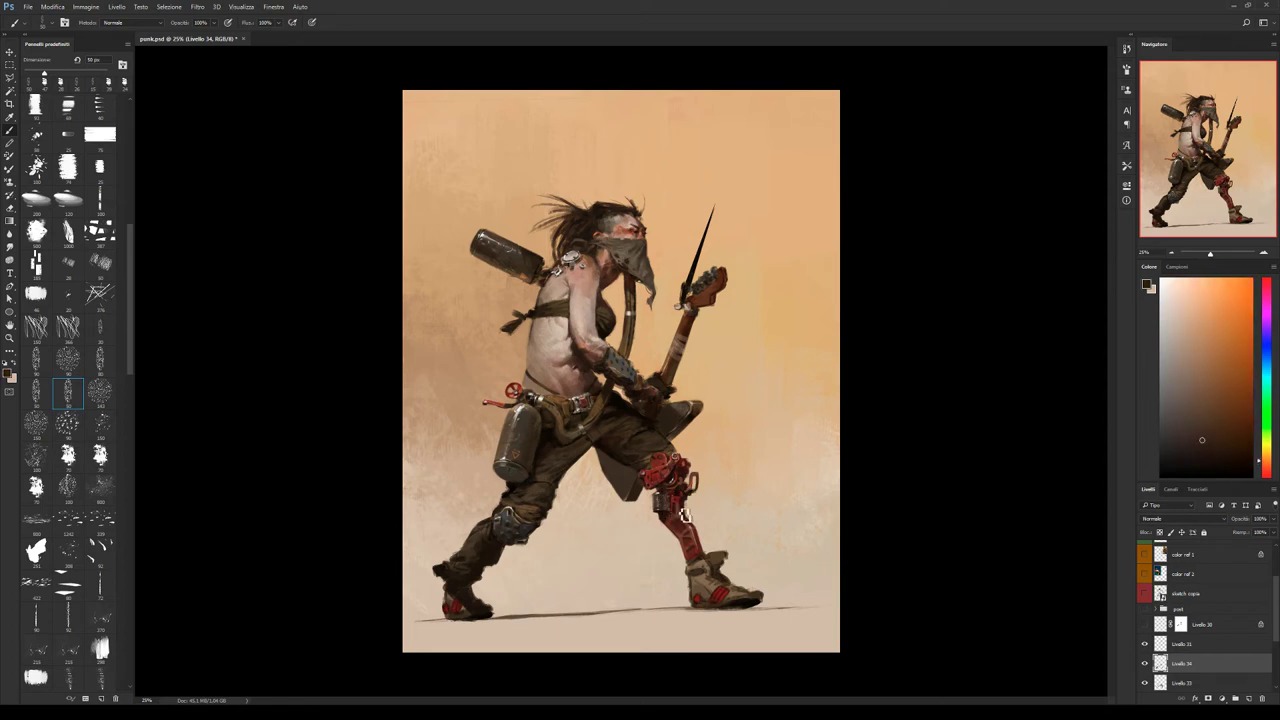
{"action": "key", "text": "ctrl+s"}
{"action": "left_click", "coordinate": [593, 458], "text": "alt"}
{"action": "left_click_drag", "start_coordinate": [600, 456], "coordinate": [612, 470]}
Enlarge the brush to 70 px and shade the red knee with sampled darker and lighter tones.
{"action": "key", "text": "bracketright"}
{"action": "key", "text": "bracketright"}
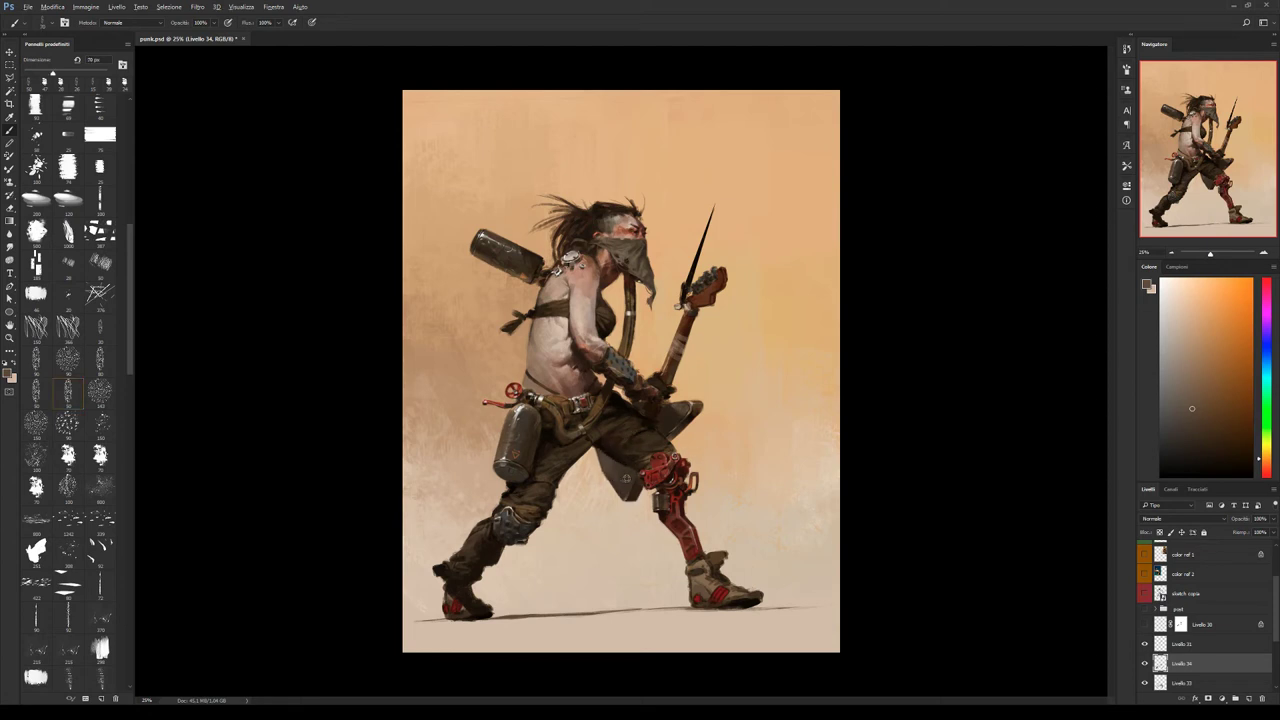
{"action": "left_click", "coordinate": [623, 487], "text": "alt"}
{"action": "left_click", "coordinate": [606, 456], "text": "alt"}
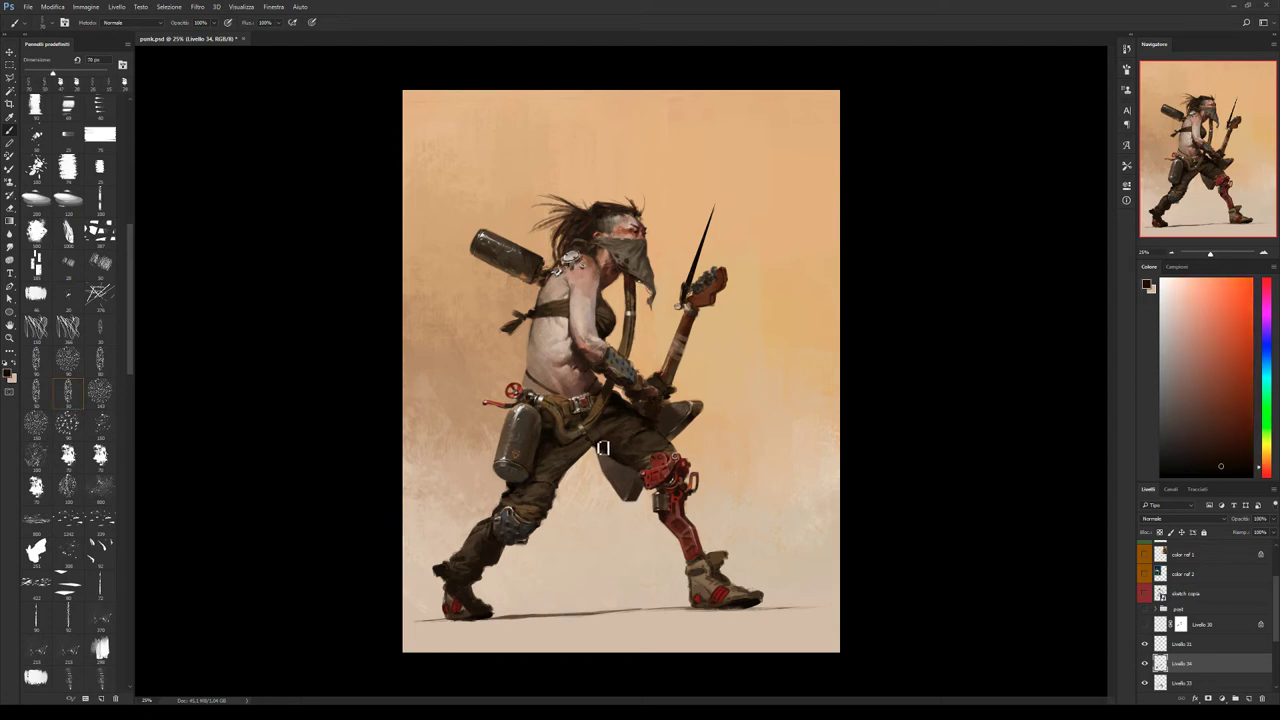
{"action": "left_click", "coordinate": [604, 450], "text": "alt"}
{"action": "left_click", "coordinate": [604, 455], "text": "alt"}
{"action": "left_click", "coordinate": [610, 465], "text": "alt"}
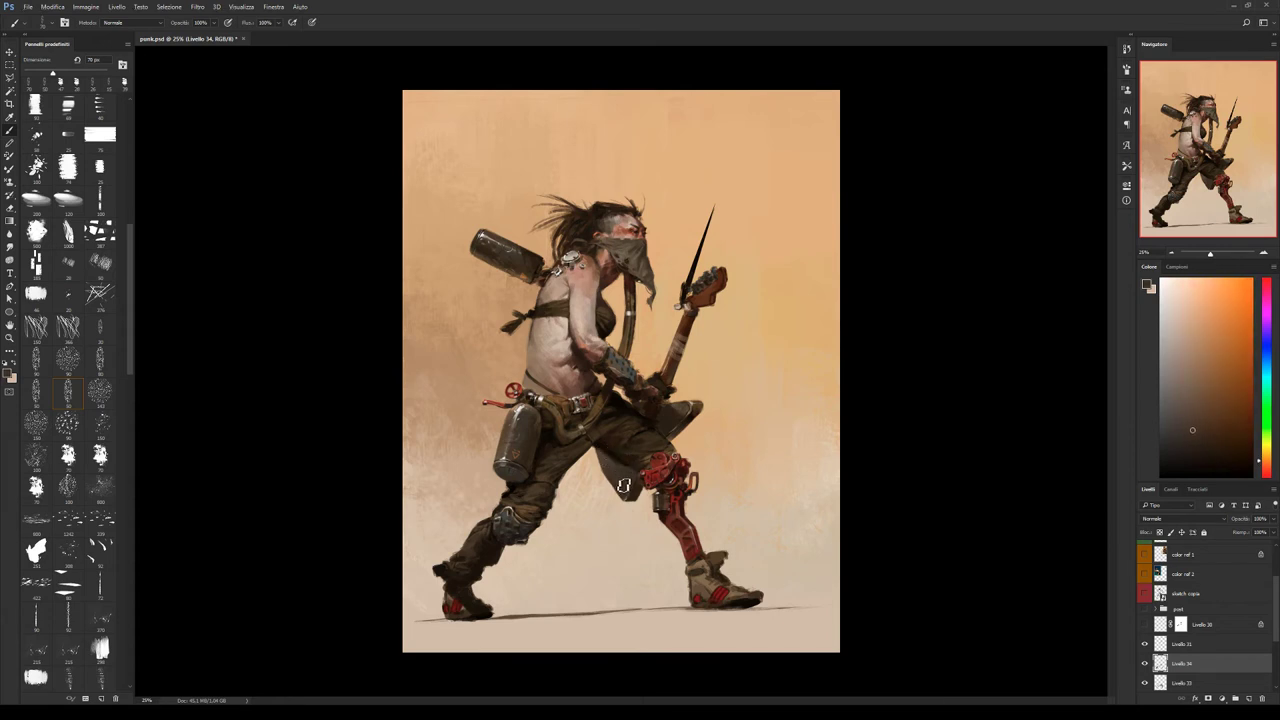
{"action": "left_click", "coordinate": [622, 488], "text": "alt"}
{"action": "left_click", "coordinate": [636, 480], "text": "alt"}
{"action": "left_click", "coordinate": [627, 492], "text": "alt"}
{"action": "left_click", "coordinate": [620, 472], "text": "alt"}
Shift a sampled yellowish tone toward blue, shrink the brush, and paint muted tans by the belt.
{"action": "left_click", "coordinate": [505, 517], "text": "alt"}
{"action": "left_click", "coordinate": [1265, 358]}
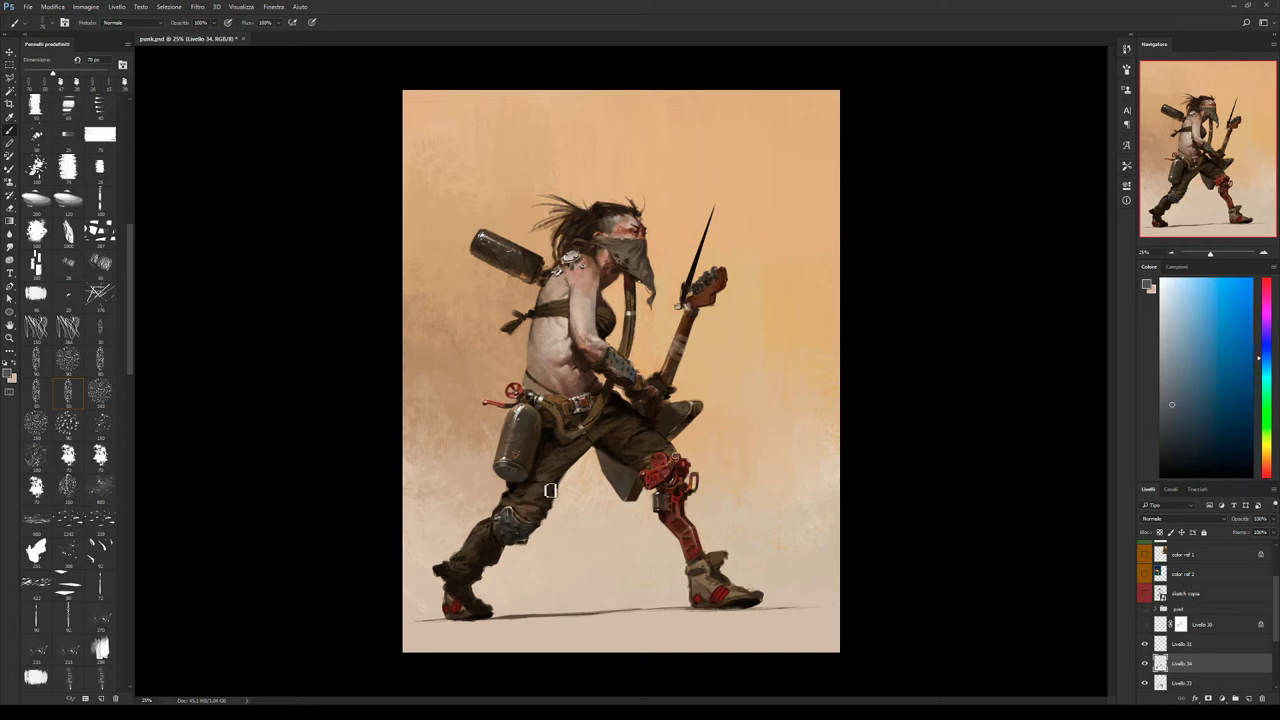
{"action": "key", "text": "bracketleft"}
{"action": "key", "text": "bracketleft"}
{"action": "key", "text": "bracketleft"}
{"action": "left_click", "coordinate": [534, 378], "text": "alt"}
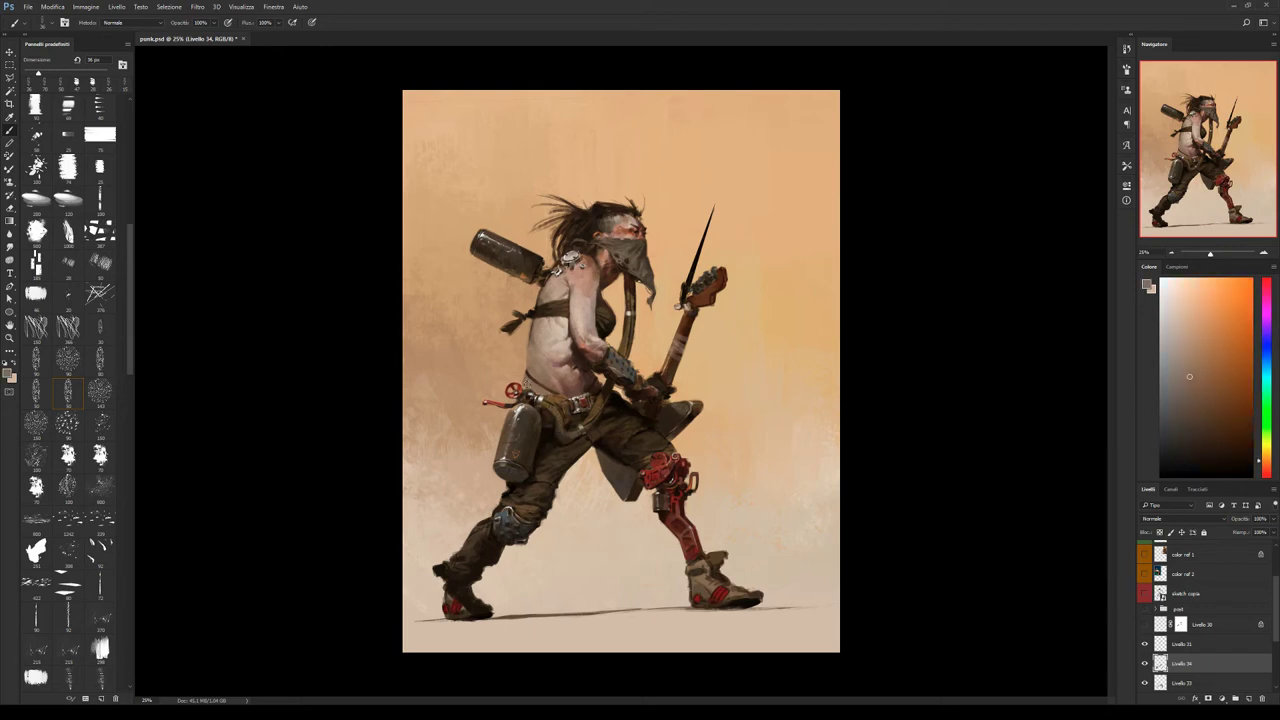
{"action": "left_click", "coordinate": [545, 398], "text": "alt"}
{"action": "left_click", "coordinate": [538, 404], "text": "alt"}
{"action": "left_click", "coordinate": [545, 395], "text": "alt"}
Paint alternating light and dark belt tones, then darker tones over the top of the knee.
{"action": "left_click", "coordinate": [558, 404], "text": "alt"}
{"action": "left_click", "coordinate": [601, 397], "text": "alt"}
{"action": "left_click", "coordinate": [596, 399], "text": "alt"}
{"action": "left_click", "coordinate": [571, 411], "text": "alt"}
{"action": "left_click", "coordinate": [648, 460], "text": "alt"}
{"action": "left_click", "coordinate": [679, 454], "text": "alt"}
{"action": "left_click", "coordinate": [666, 446], "text": "alt"}
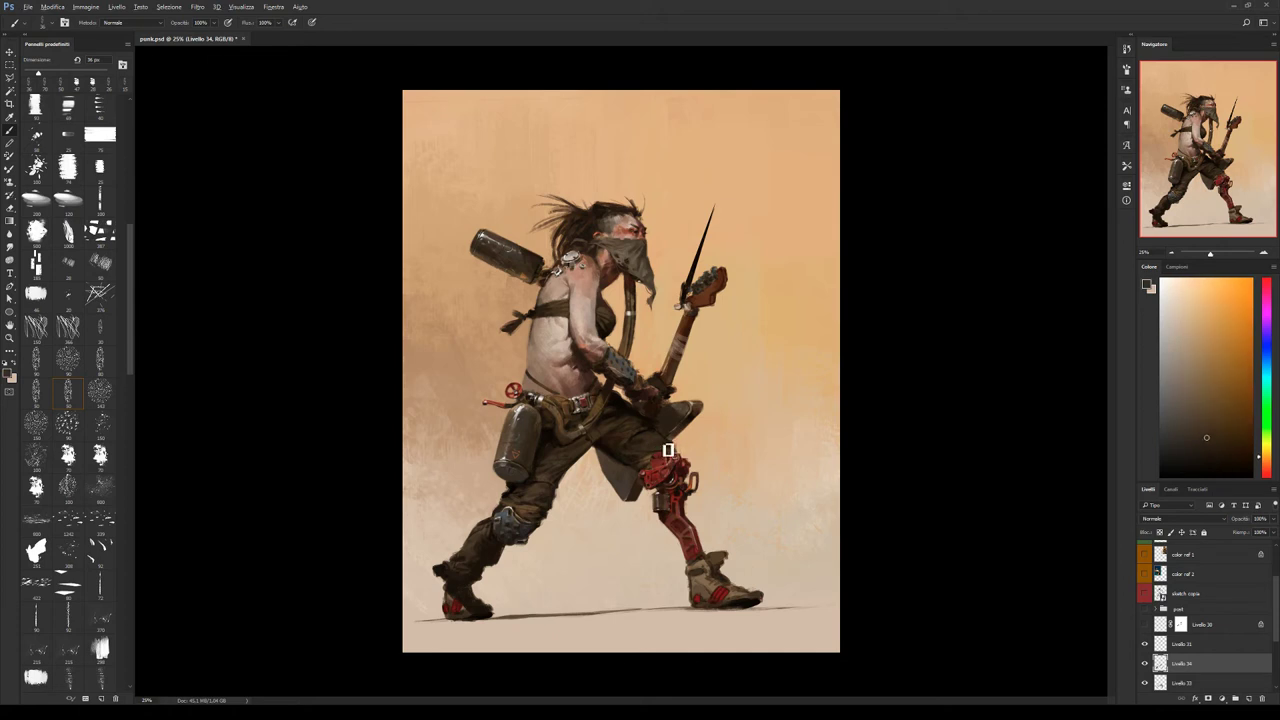
{"action": "left_click", "coordinate": [652, 443], "text": "alt"}
Paint lighter sampled colours over the knee with the 70 px textured brush.
{"action": "left_click", "coordinate": [100, 456]}
{"action": "left_click", "coordinate": [657, 447], "text": "alt"}
{"action": "left_click", "coordinate": [620, 427], "text": "alt"}
{"action": "left_click", "coordinate": [634, 428], "text": "alt"}
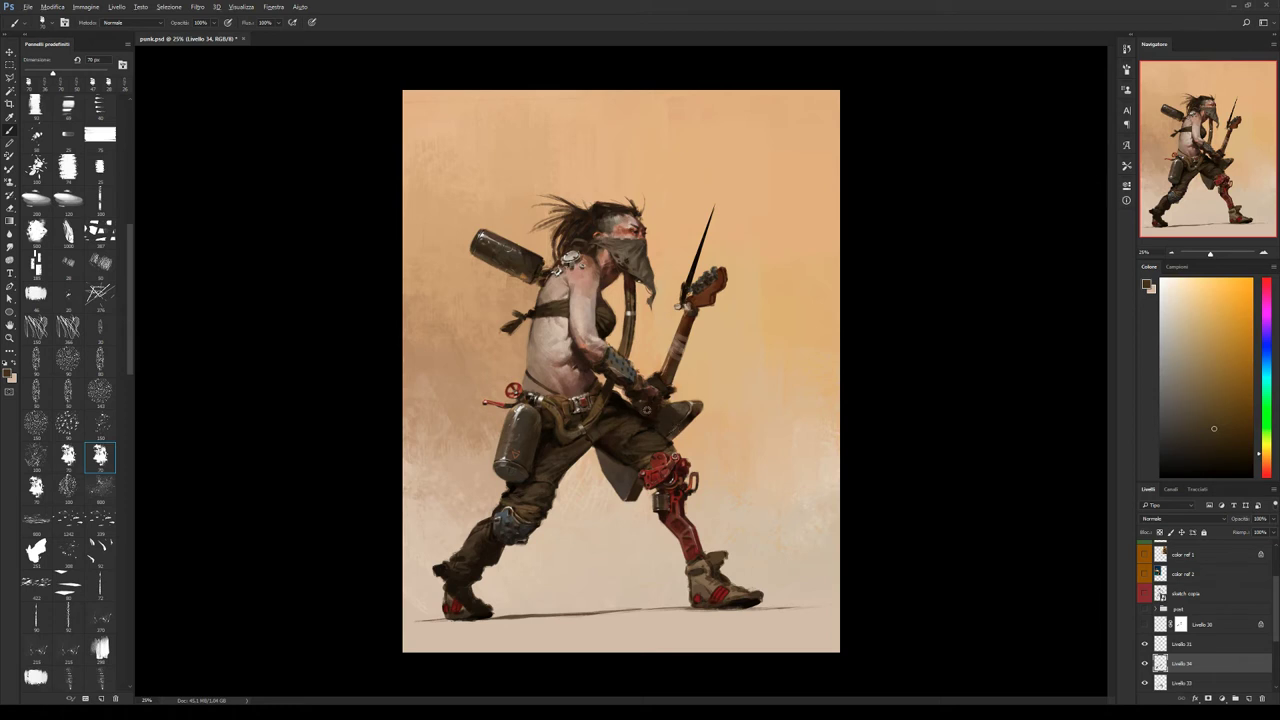
{"action": "left_click", "coordinate": [640, 413], "text": "alt"}
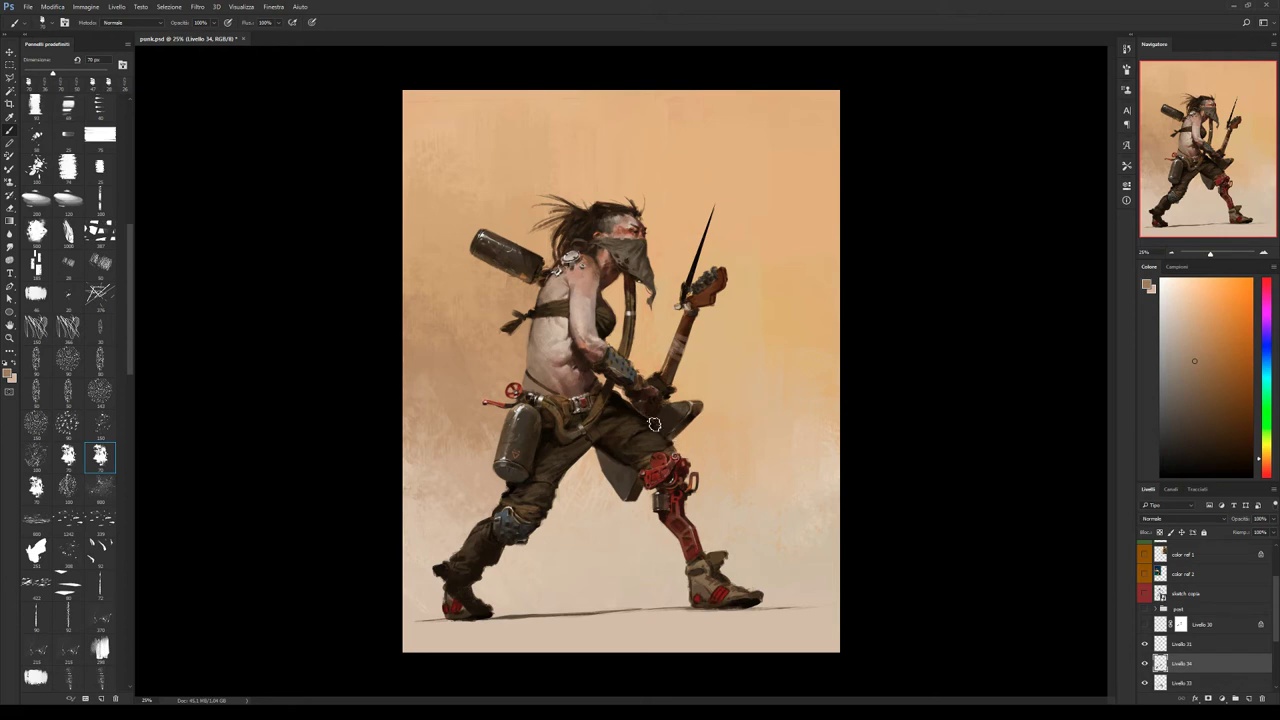
Paint dark and light tones, then switch presets and repaint the guitar head in redder tones.
{"action": "left_click", "coordinate": [658, 424], "text": "alt"}
{"action": "left_click", "coordinate": [630, 401], "text": "alt"}
{"action": "left_click", "coordinate": [629, 400], "text": "alt"}
{"action": "left_click", "coordinate": [73, 398]}
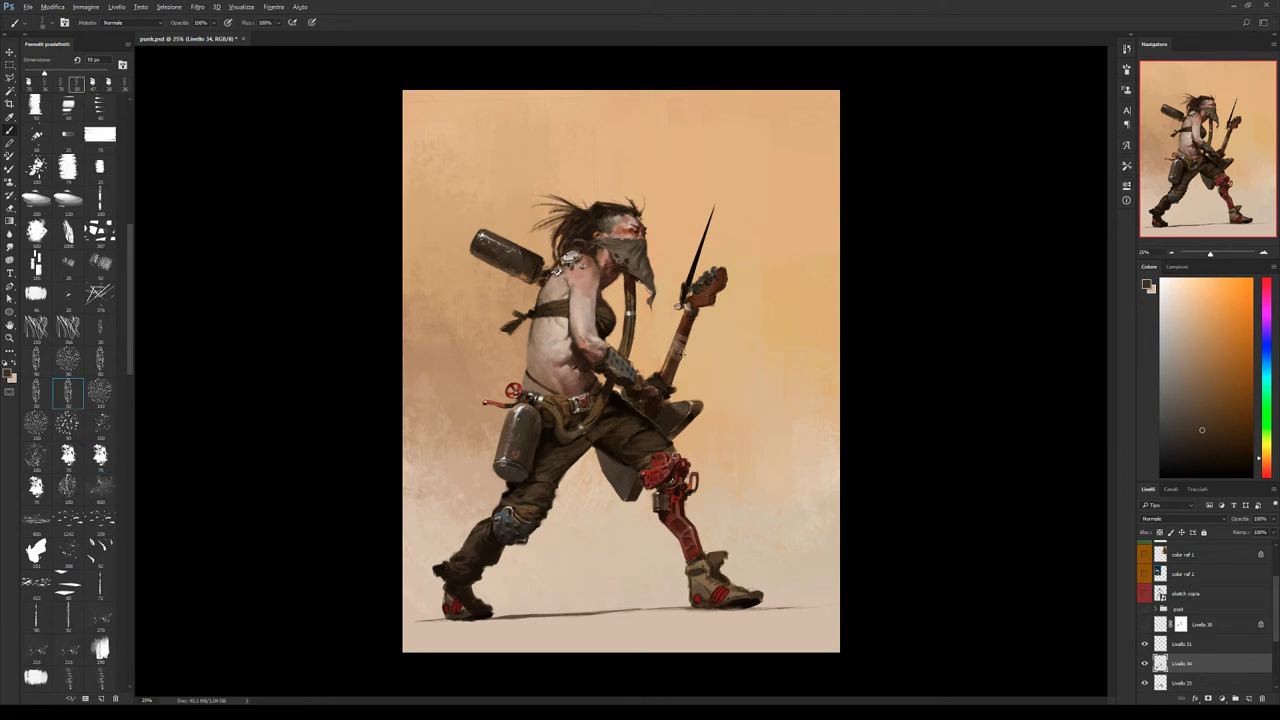
{"action": "left_click", "coordinate": [708, 301], "text": "alt"}
{"action": "left_click", "coordinate": [731, 289], "text": "alt"}
{"action": "left_click", "coordinate": [721, 282], "text": "alt"}
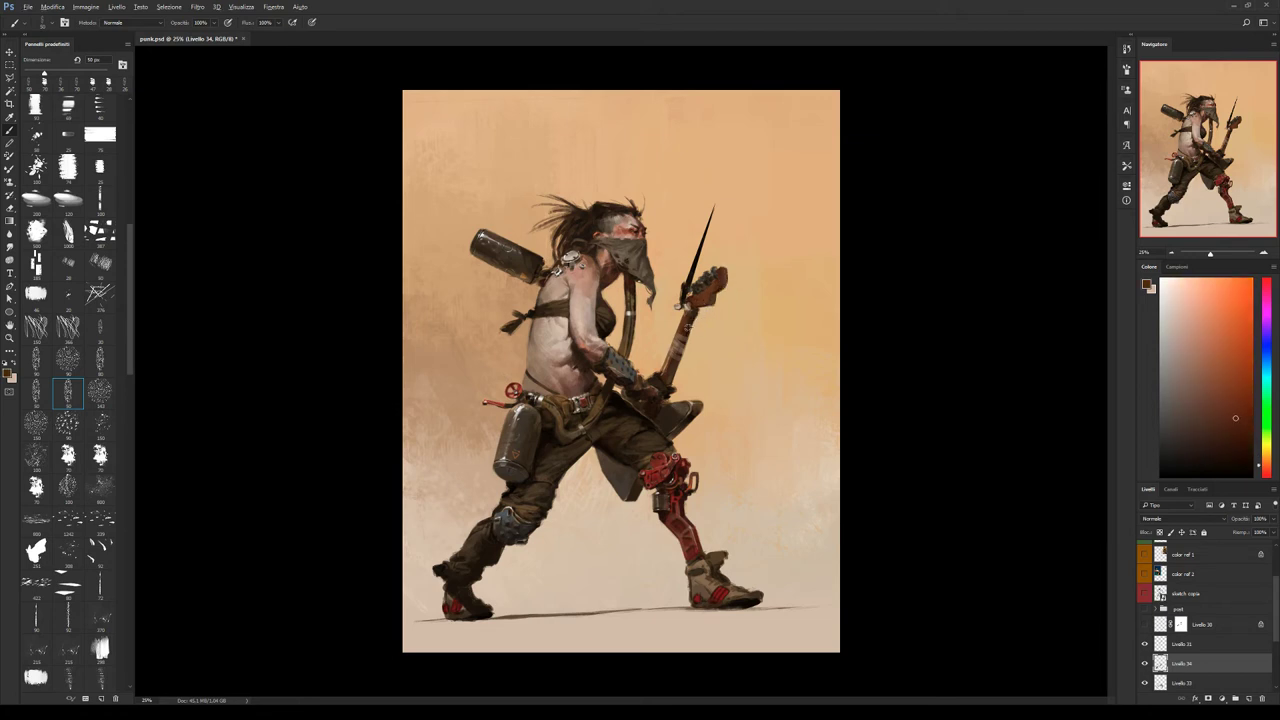
Paint along the guitar neck with reddish browns and the light peach background colour.
{"action": "left_click", "coordinate": [702, 306], "text": "alt"}
{"action": "left_click", "coordinate": [714, 308], "text": "alt"}
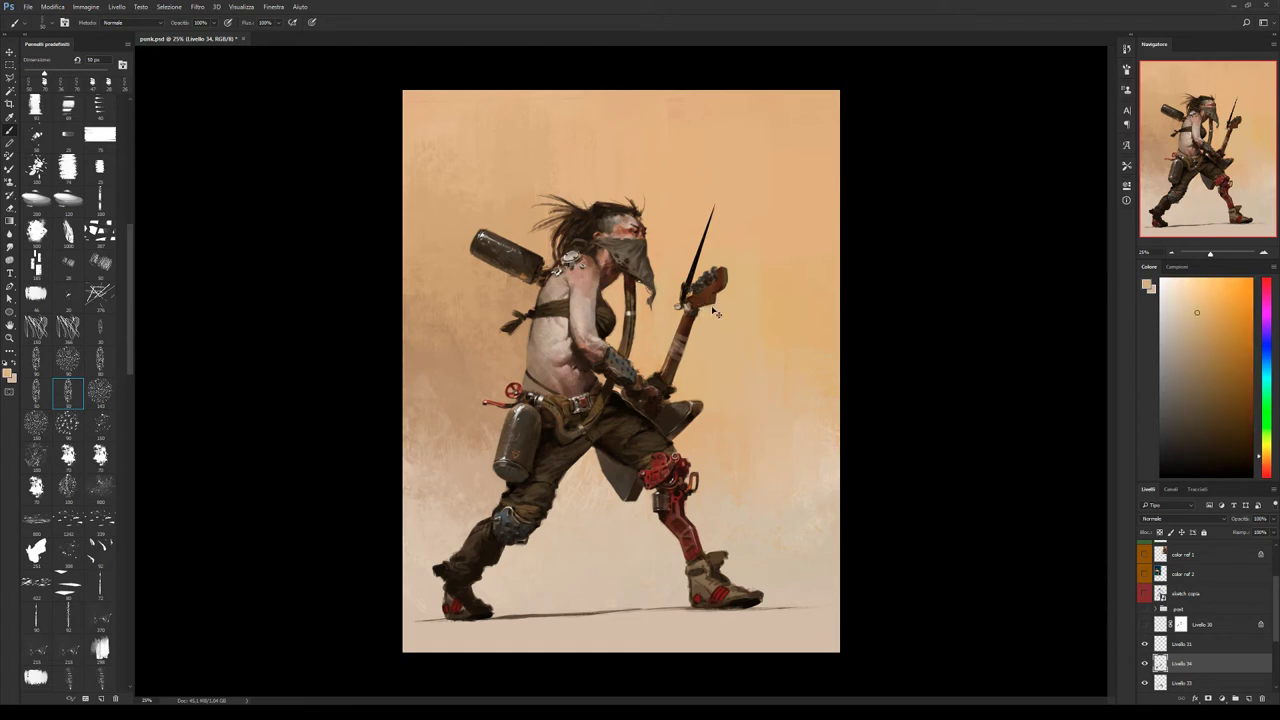
{"action": "left_click", "coordinate": [704, 310], "text": "alt"}
{"action": "left_click", "coordinate": [718, 310], "text": "alt"}
{"action": "left_click", "coordinate": [698, 311], "text": "alt"}
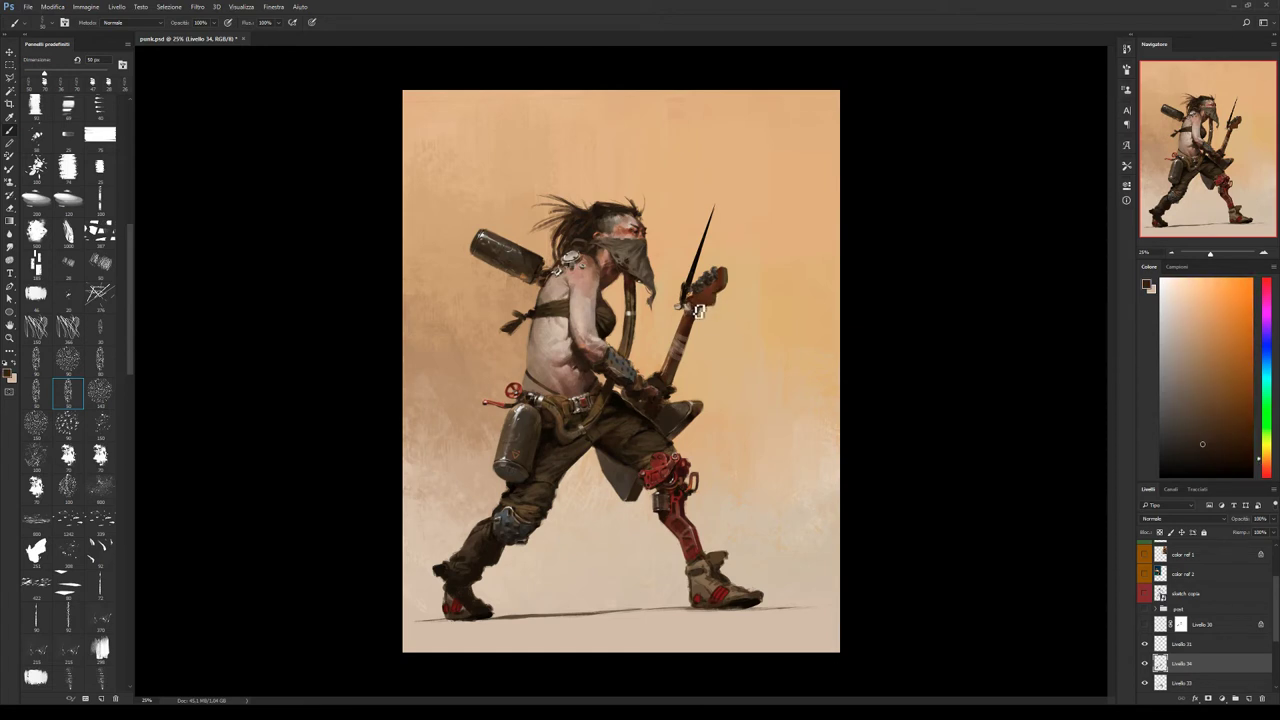
{"action": "left_click", "coordinate": [690, 297], "text": "alt"}
{"action": "left_click", "coordinate": [703, 310], "text": "alt"}
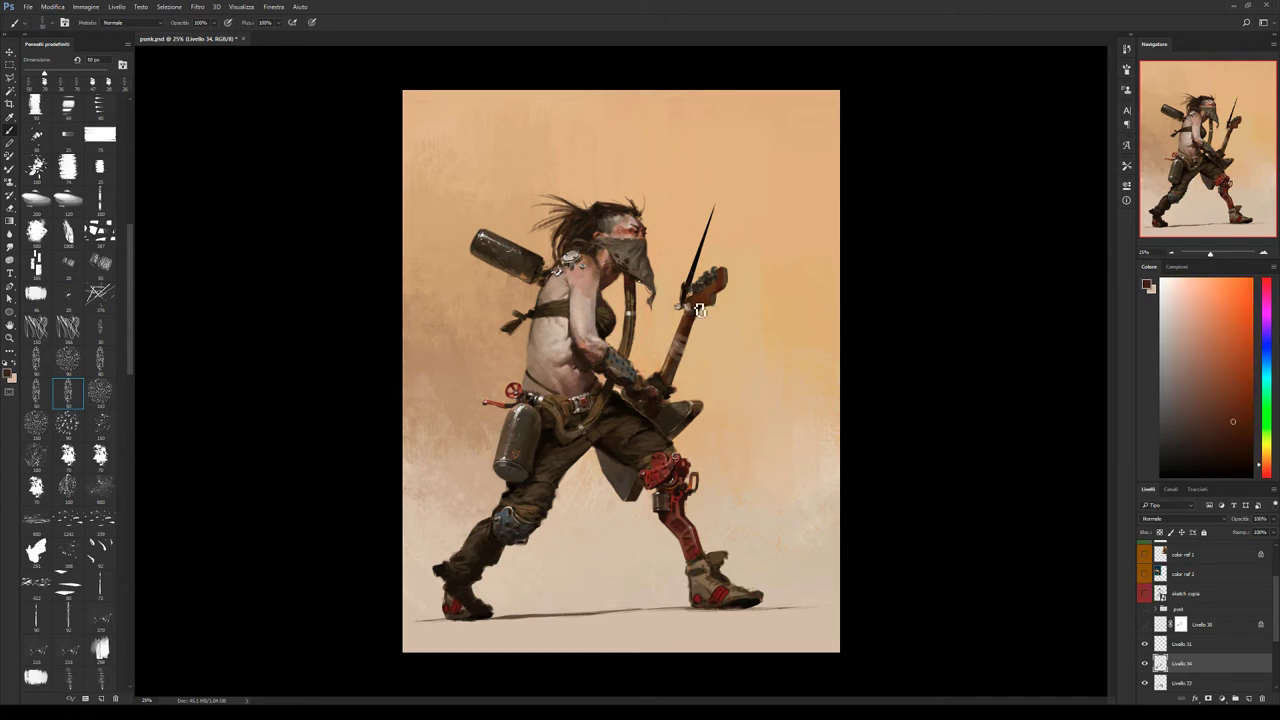
{"action": "left_click", "coordinate": [708, 310], "text": "alt"}
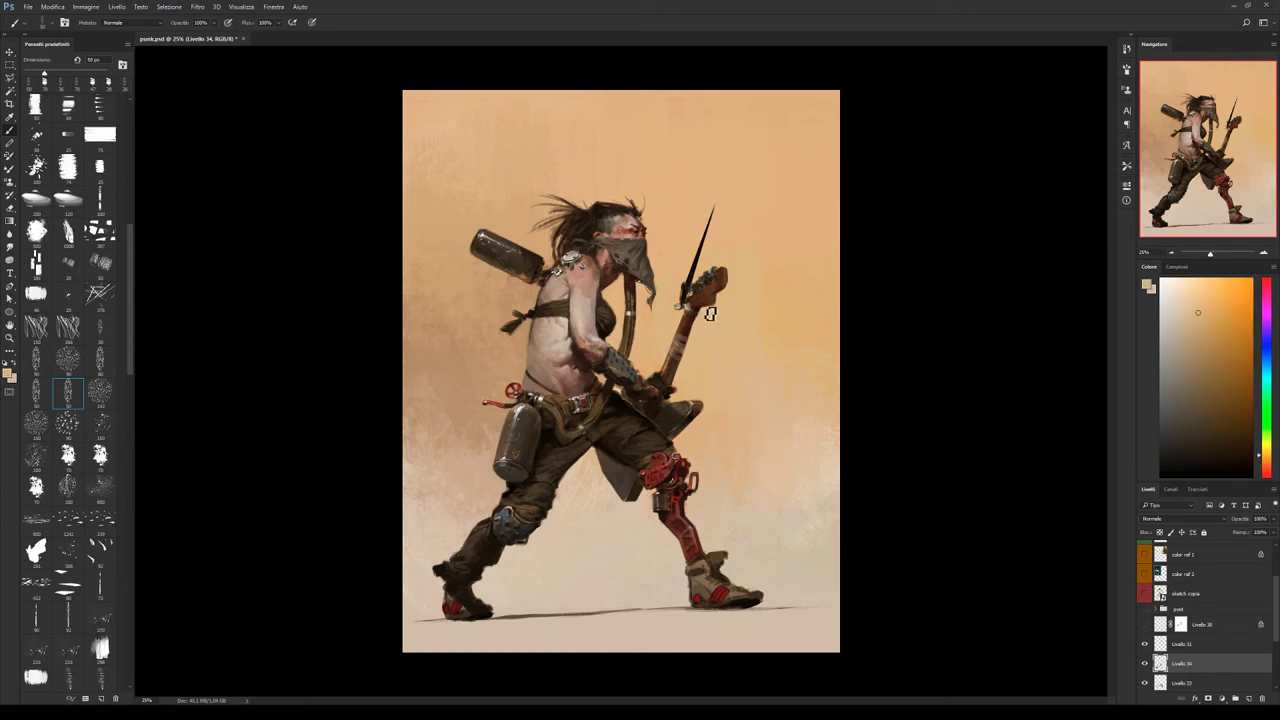
Darken the headstock with a 76 px brush, blend its edge into beige, then paint dark brown at 46 px.
{"action": "left_click", "coordinate": [722, 298], "text": "alt"}
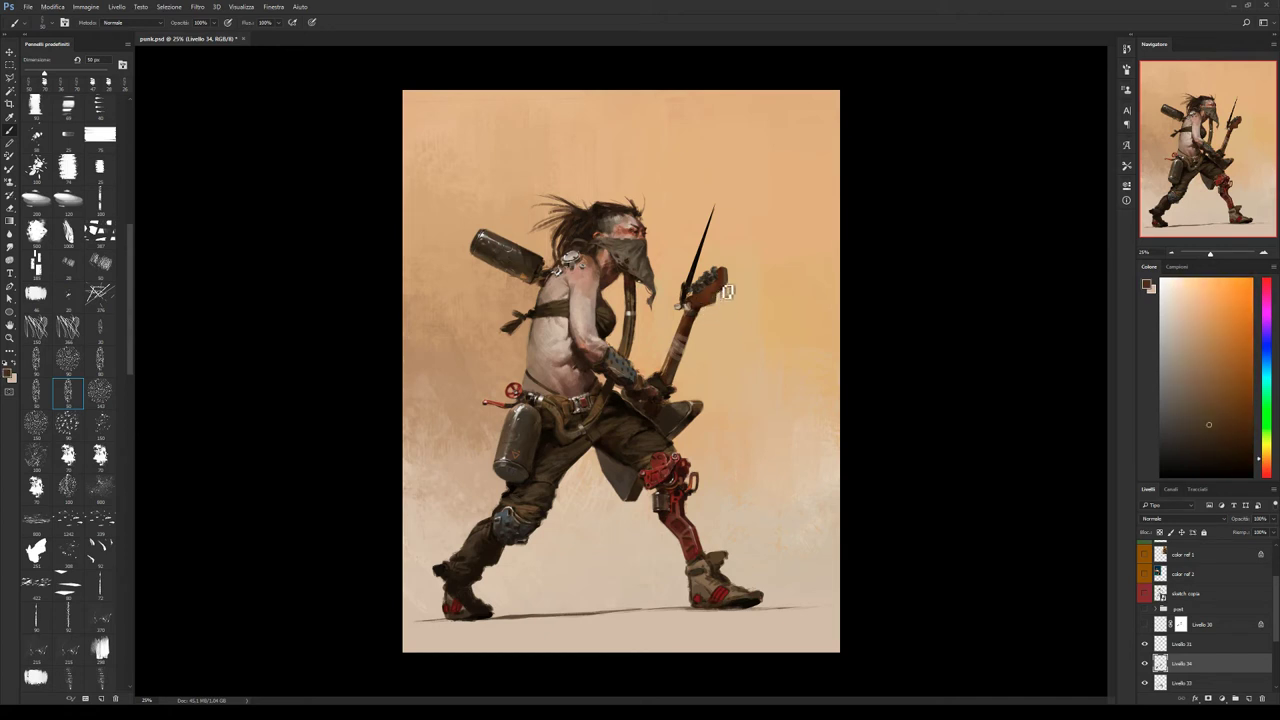
{"action": "left_click", "coordinate": [719, 290], "text": "alt"}
{"action": "left_click", "coordinate": [708, 296], "text": "alt"}
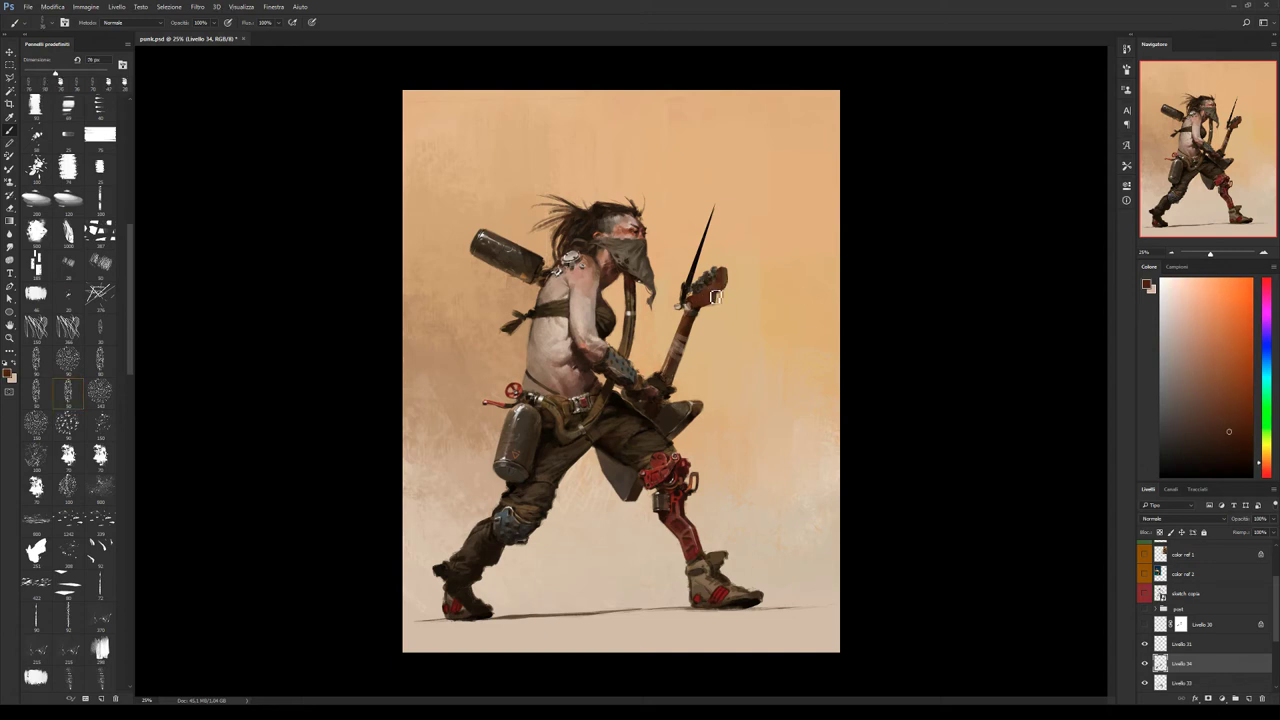
{"action": "left_click", "coordinate": [714, 294], "text": "alt"}
{"action": "left_click", "coordinate": [706, 303], "text": "alt"}
{"action": "left_click", "coordinate": [705, 297], "text": "alt"}
{"action": "left_click", "coordinate": [736, 287], "text": "alt"}
{"action": "left_click", "coordinate": [726, 259], "text": "alt"}
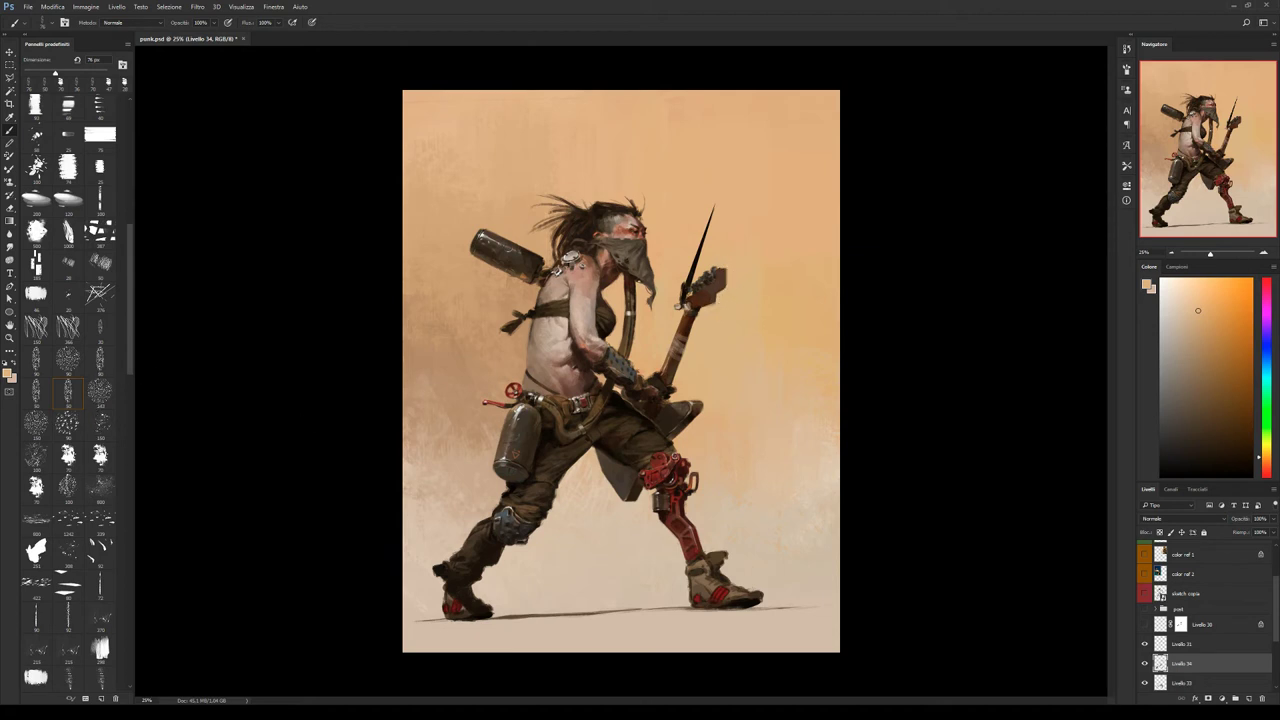
{"action": "left_click", "coordinate": [100, 456]}
{"action": "left_click", "coordinate": [672, 360], "text": "alt"}
Flip the canvas horizontally and repaint the guitar head with an 80 px brush preset.
{"action": "key", "text": "h"}
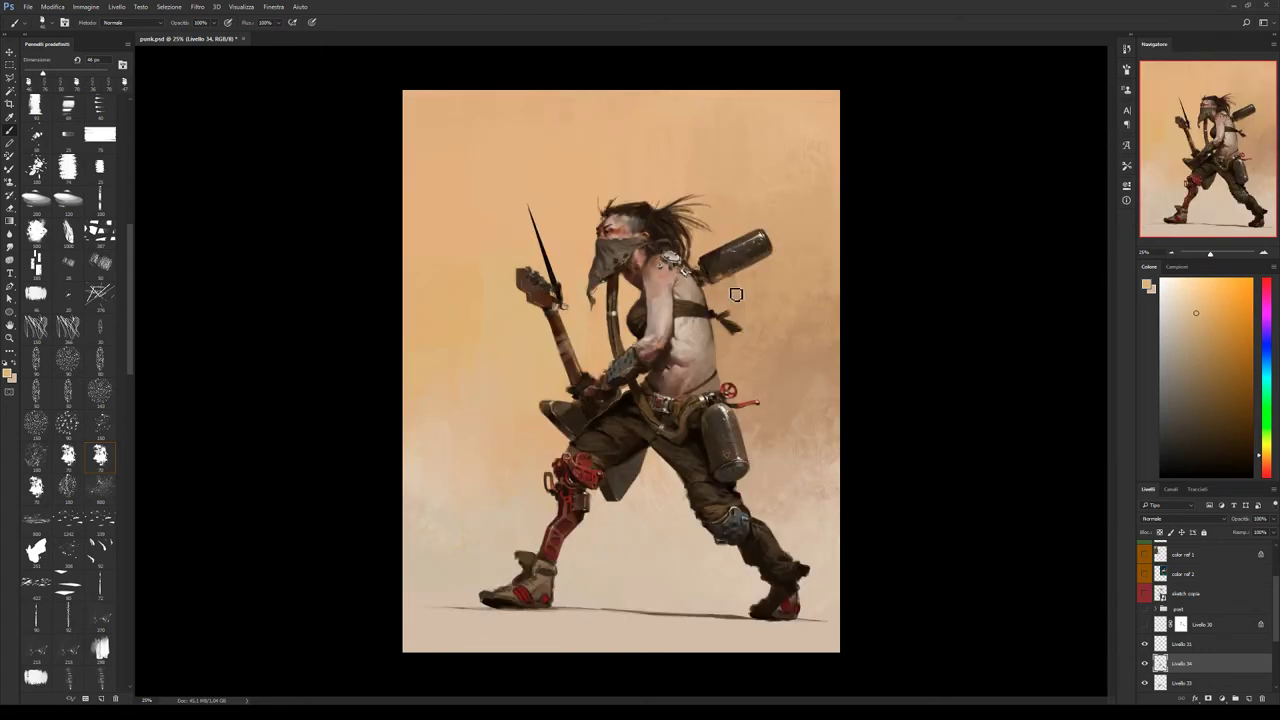
{"action": "left_click", "coordinate": [521, 284], "text": "alt"}
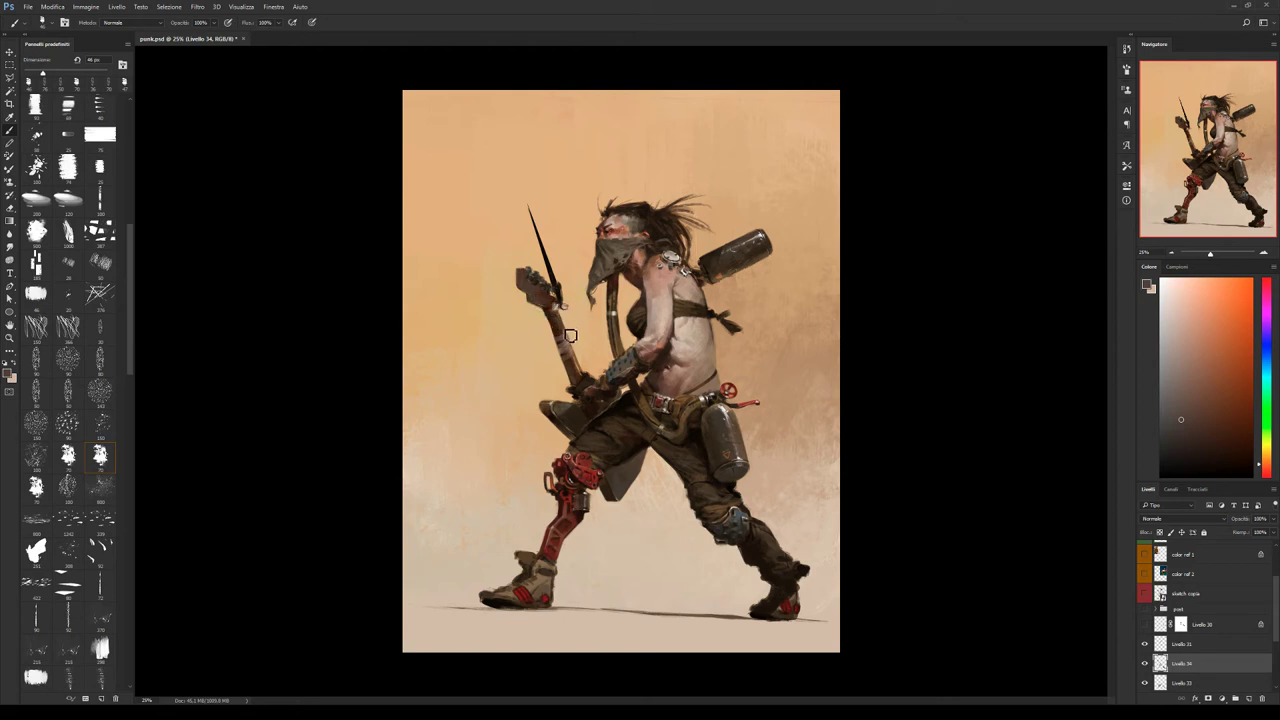
{"action": "left_click", "coordinate": [67, 393]}
{"action": "left_click", "coordinate": [556, 316], "text": "alt"}
{"action": "left_click", "coordinate": [540, 298], "text": "alt"}
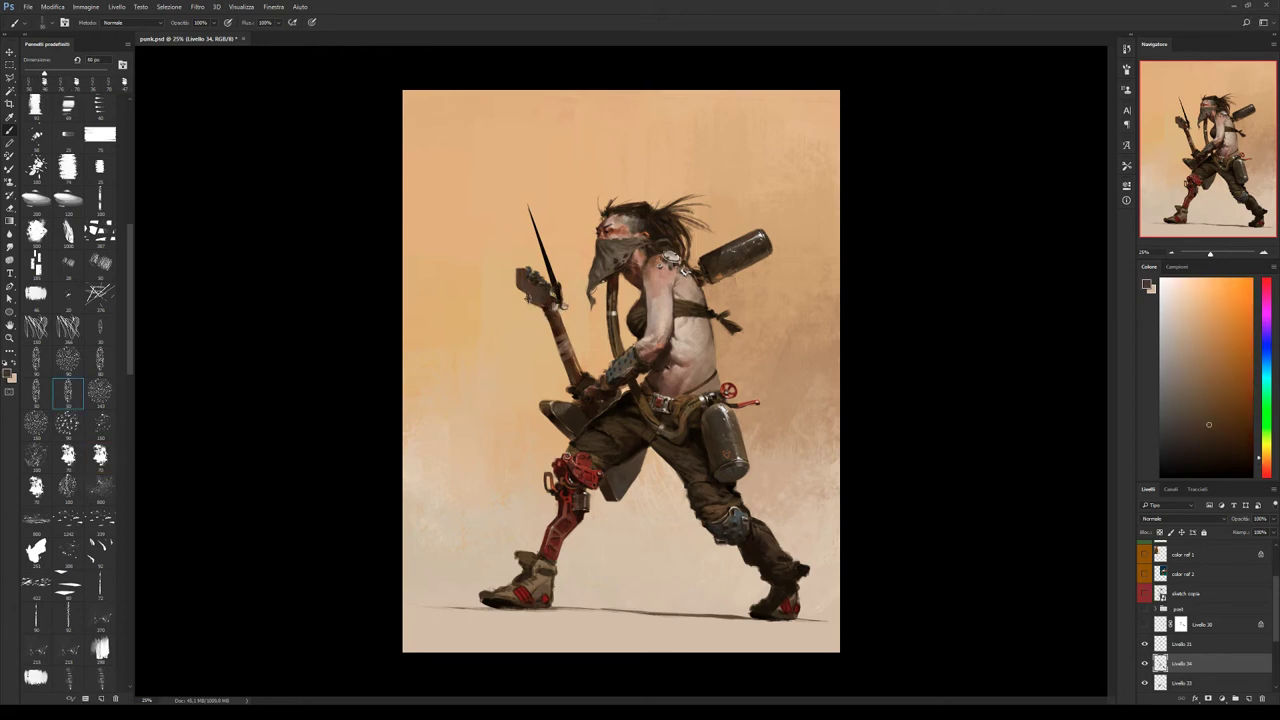
{"action": "left_click", "coordinate": [518, 279], "text": "alt"}
Darken the guitar head and neck, add light peach near the blade tip and dark brown at the knee.
{"action": "left_click", "coordinate": [532, 290], "text": "alt"}
{"action": "left_click", "coordinate": [530, 270], "text": "alt"}
{"action": "left_click", "coordinate": [530, 288], "text": "alt"}
{"action": "left_click", "coordinate": [546, 296], "text": "alt"}
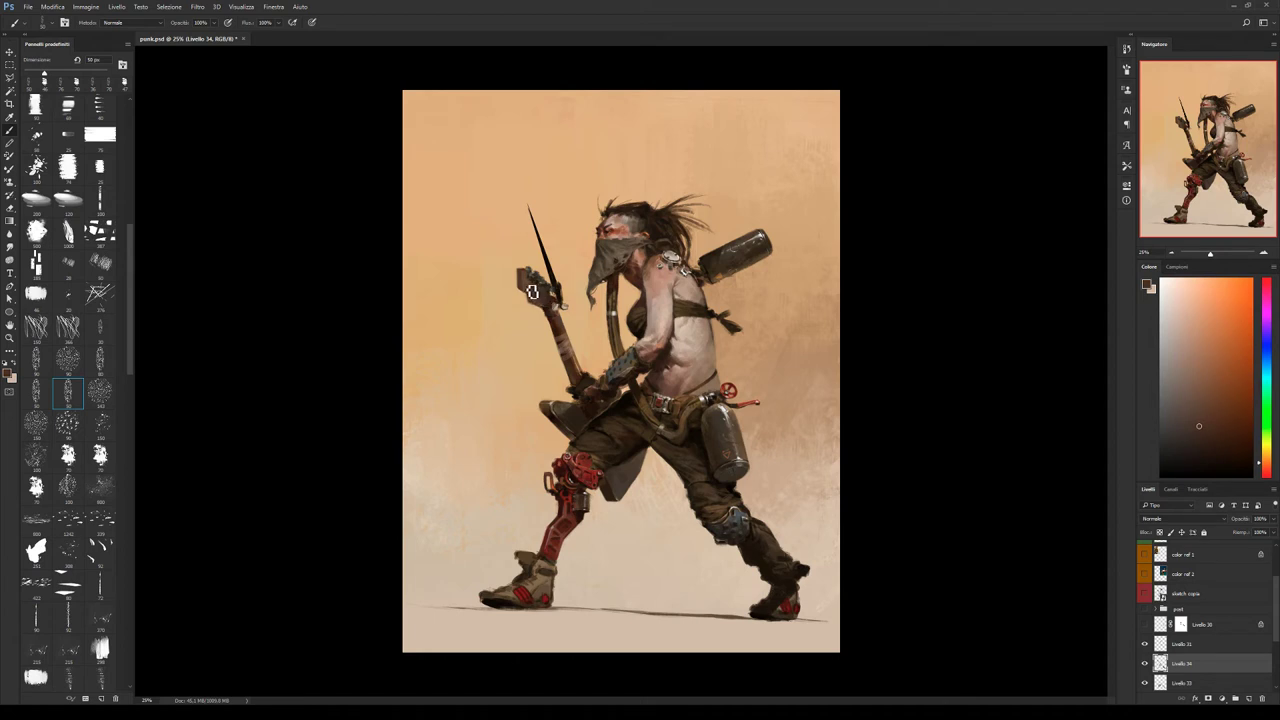
{"action": "left_click", "coordinate": [536, 283], "text": "alt"}
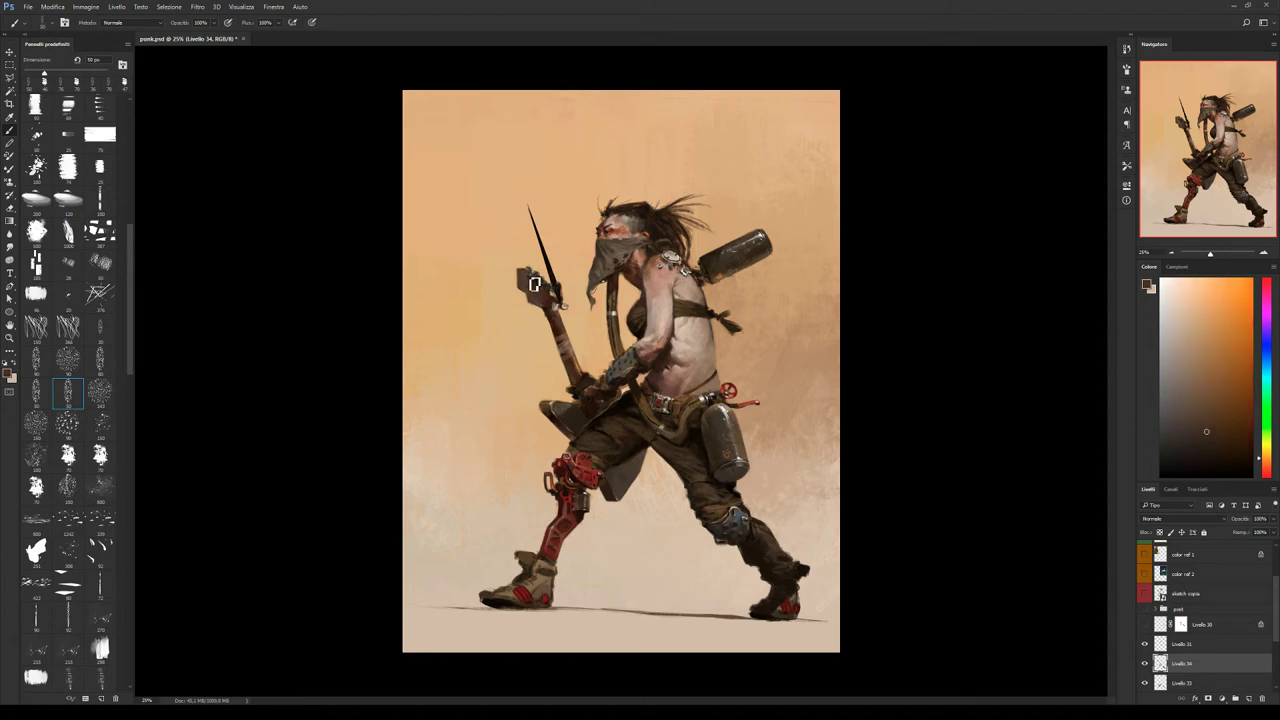
{"action": "left_click", "coordinate": [561, 313], "text": "alt"}
{"action": "left_click", "coordinate": [531, 203], "text": "alt"}
{"action": "left_click", "coordinate": [531, 212], "text": "alt"}
{"action": "left_click", "coordinate": [603, 480], "text": "alt"}
Save the painting and add a couple of small strokes near the guitar.
{"action": "key", "text": "ctrl+s"}
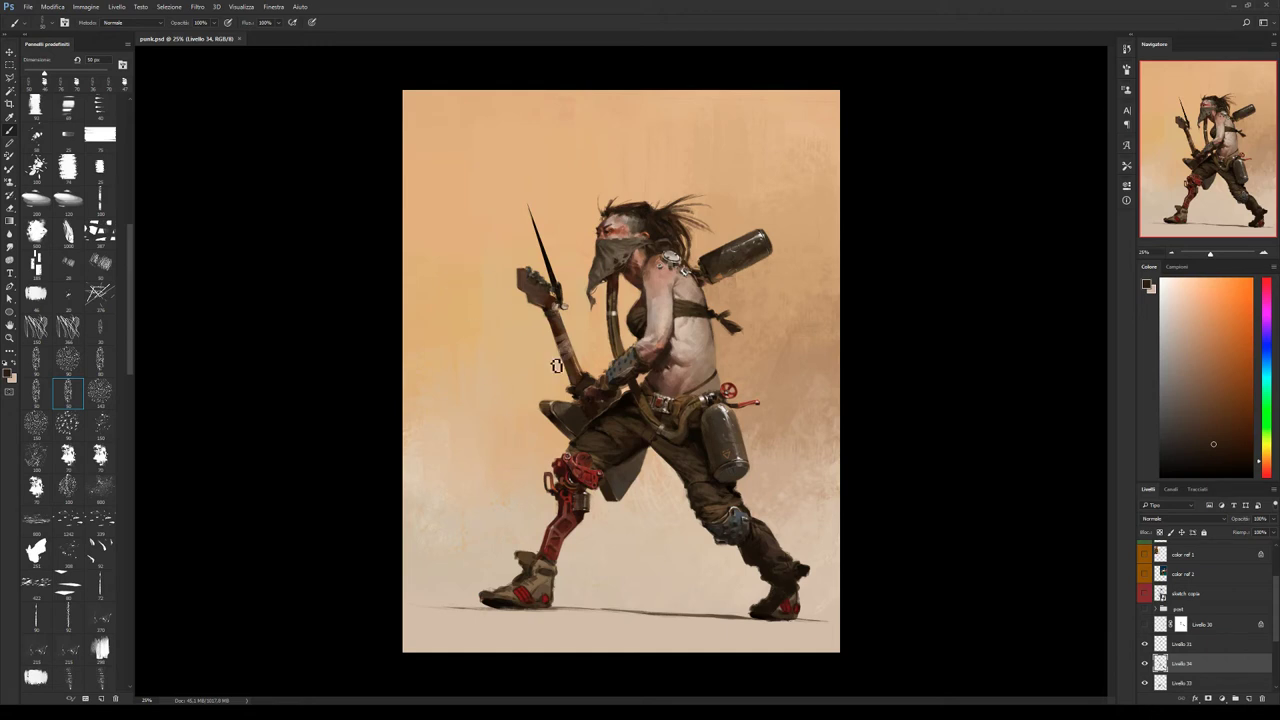
{"action": "left_click", "coordinate": [582, 398], "text": "alt"}
{"action": "left_click_drag", "start_coordinate": [579, 401], "coordinate": [585, 410]}
{"action": "left_click", "coordinate": [582, 400], "text": "alt"}
Repaint the guitar neck and head in bright and dark tones with a 29 px brush.
{"action": "left_click", "coordinate": [545, 300], "text": "alt"}
{"action": "left_click", "coordinate": [540, 302], "text": "alt"}
{"action": "left_click", "coordinate": [547, 300], "text": "alt"}
{"action": "left_click", "coordinate": [535, 298], "text": "alt"}
{"action": "key", "text": "bracketleft"}
{"action": "key", "text": "bracketleft"}
{"action": "key", "text": "bracketleft"}
{"action": "left_click", "coordinate": [526, 282], "text": "alt"}
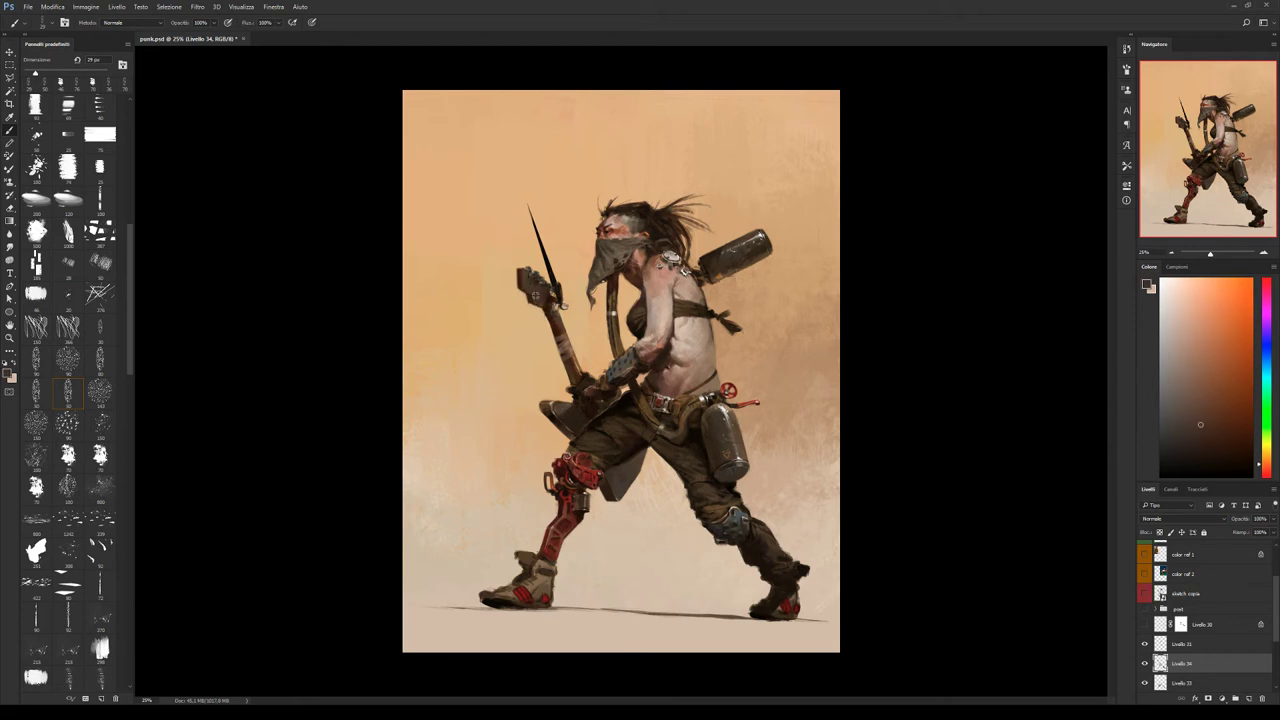
{"action": "left_click", "coordinate": [523, 272], "text": "alt"}
{"action": "left_click", "coordinate": [525, 274], "text": "alt"}
With another brush preset, paint the guitar head in yellow-orange, light peach and greyish-brown tones.
{"action": "left_click", "coordinate": [86, 394]}
{"action": "left_click", "coordinate": [721, 418], "text": "alt"}
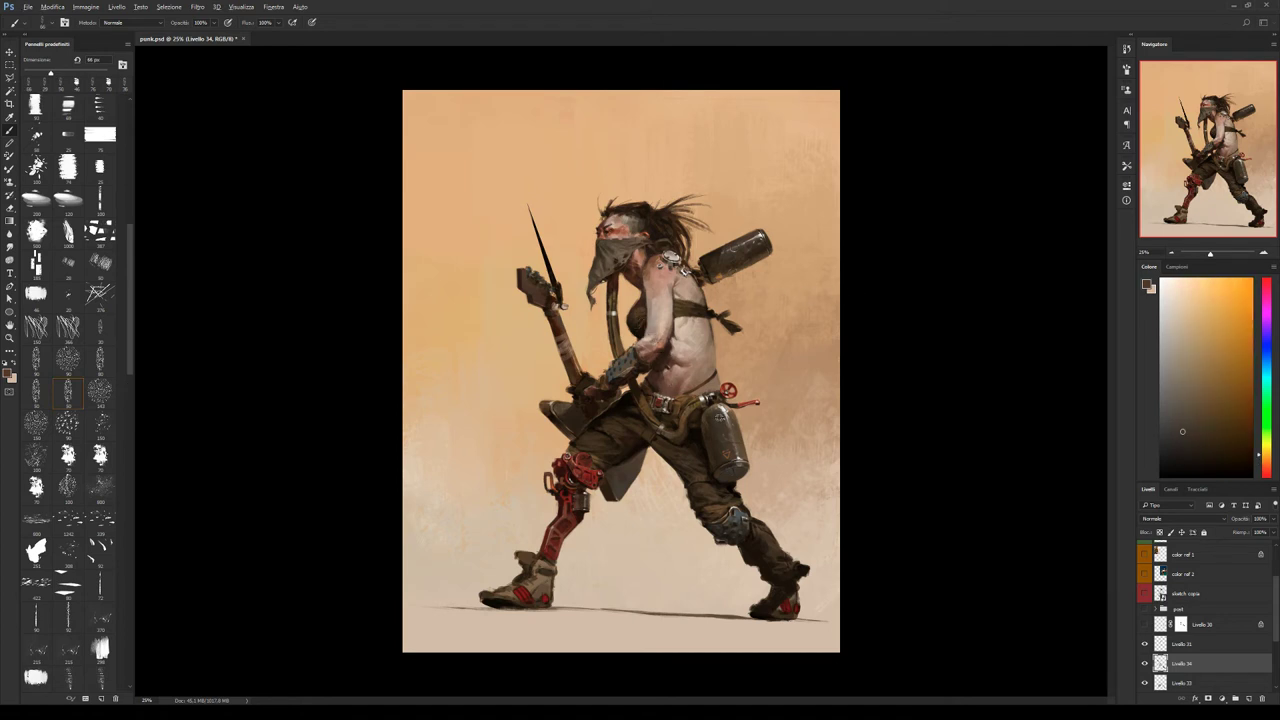
{"action": "left_click", "coordinate": [540, 273], "text": "alt"}
{"action": "left_click", "coordinate": [723, 421], "text": "alt"}
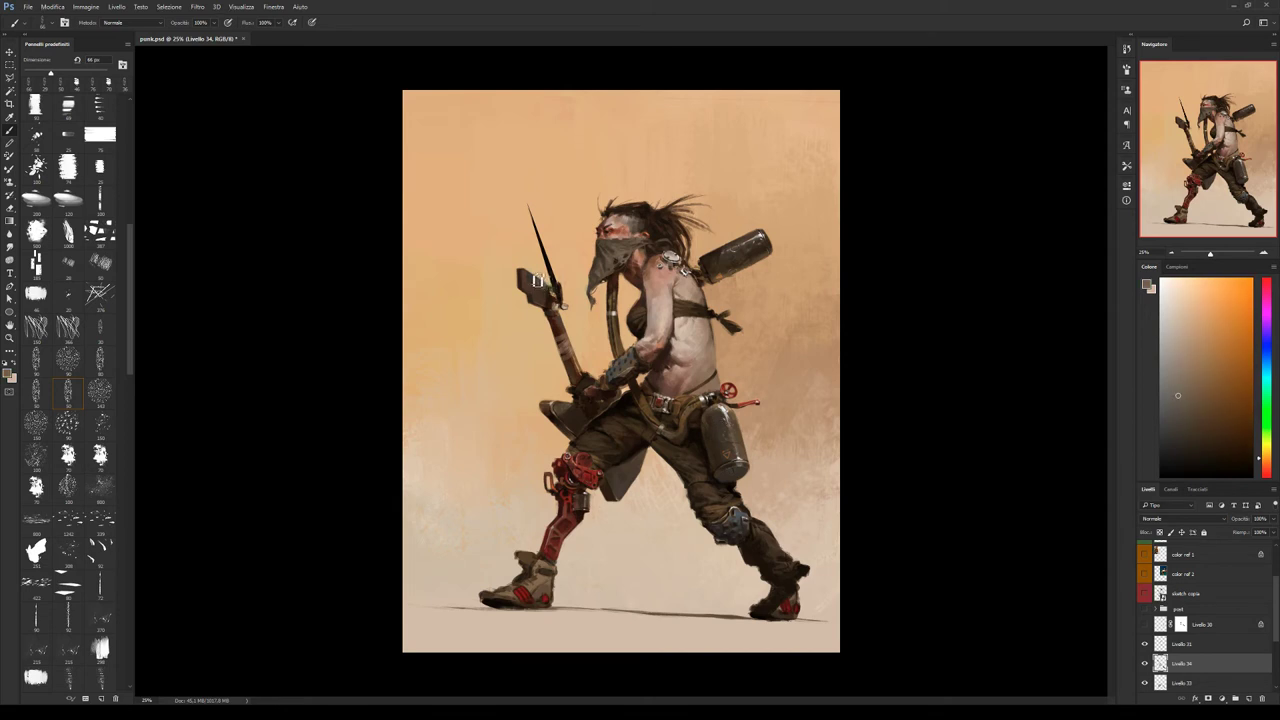
{"action": "left_click", "coordinate": [545, 287], "text": "alt"}
{"action": "left_click", "coordinate": [536, 287], "text": "alt"}
Refine the guitar head with light tan and dark brown, finishing near the neck with a smaller brush.
{"action": "left_click", "coordinate": [536, 285], "text": "alt"}
{"action": "left_click", "coordinate": [536, 287], "text": "alt"}
{"action": "left_click", "coordinate": [562, 286], "text": "alt"}
{"action": "left_click", "coordinate": [560, 288], "text": "alt"}
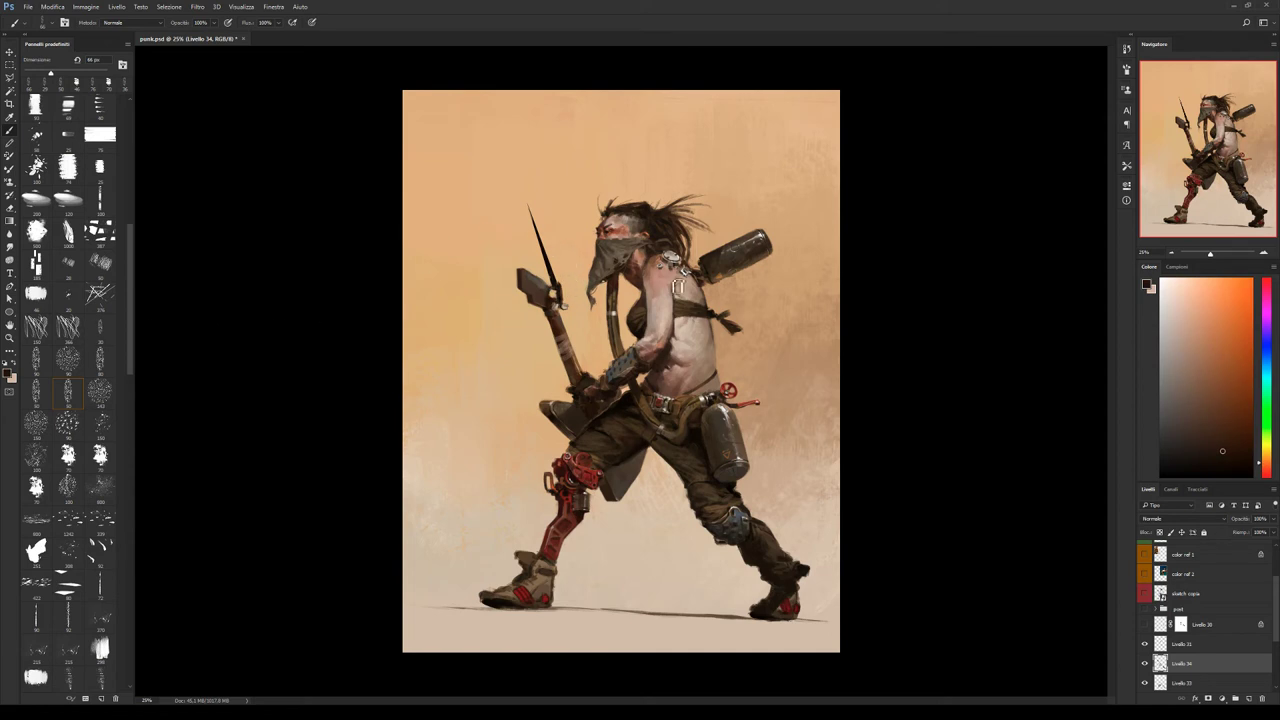
{"action": "key", "text": "bracketleft"}
{"action": "left_click", "coordinate": [591, 311], "text": "alt"}
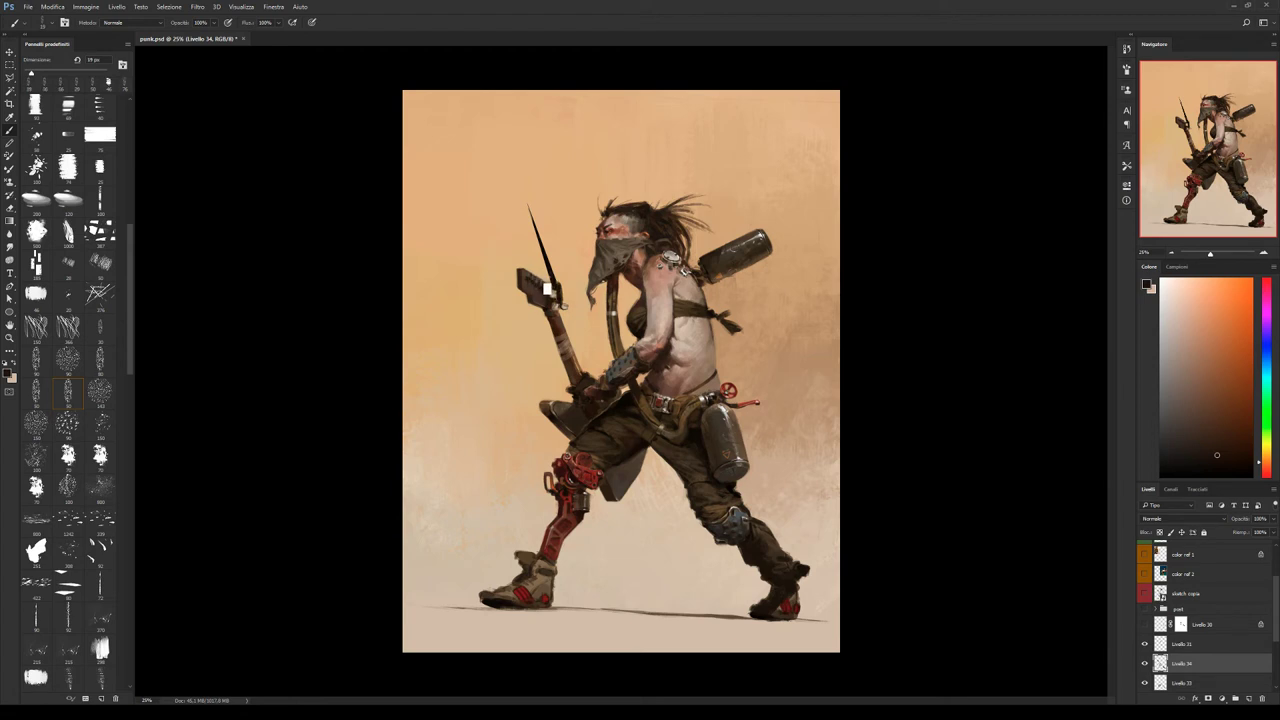
Set up a smaller textured brush tip and swap to white as the painting colour.
{"action": "key", "text": "bracketright"}
{"action": "key", "text": "bracketright"}
{"action": "left_click", "coordinate": [100, 453]}
{"action": "key", "text": "bracketleft"}
{"action": "key", "text": "bracketleft"}
{"action": "key", "text": "bracketleft"}
{"action": "key", "text": "bracketleft"}
{"action": "key", "text": "x"}
{"action": "key", "text": "bracketleft"}
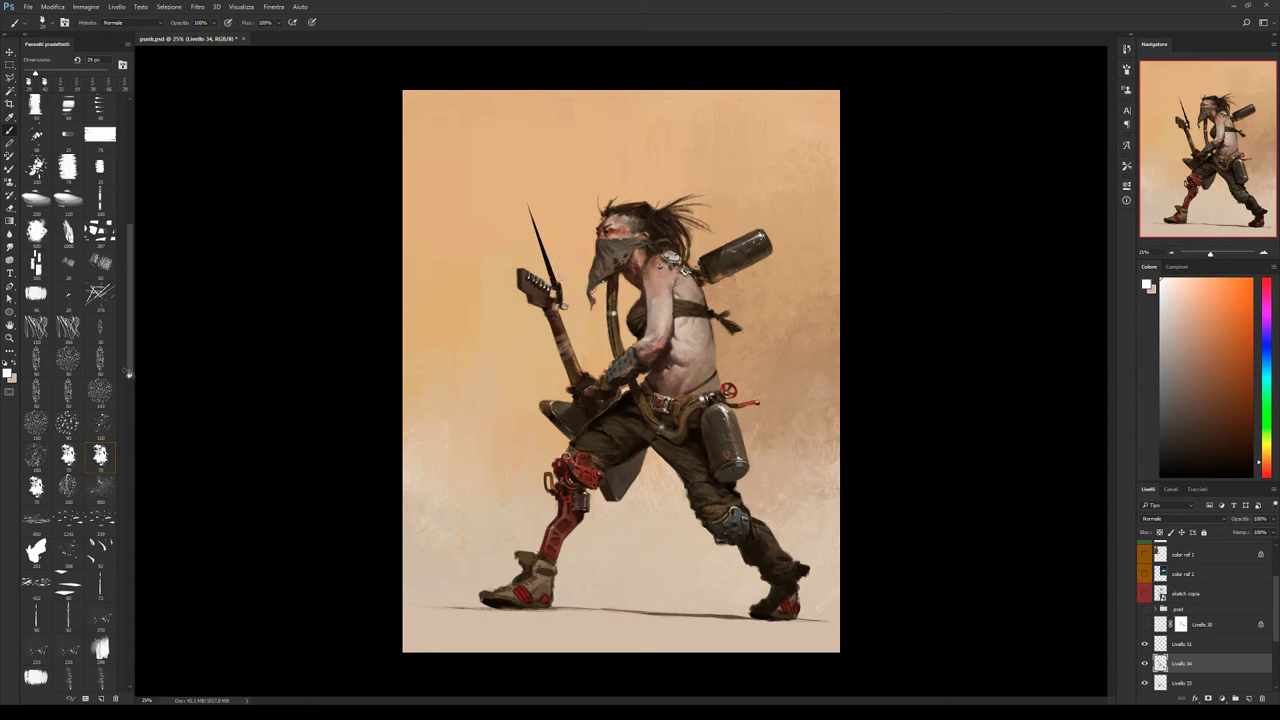
{"action": "left_click", "coordinate": [70, 400]}
Sample the guitar head's dark brown, then settle on its light beige.
{"action": "left_click", "coordinate": [587, 270], "text": "alt"}
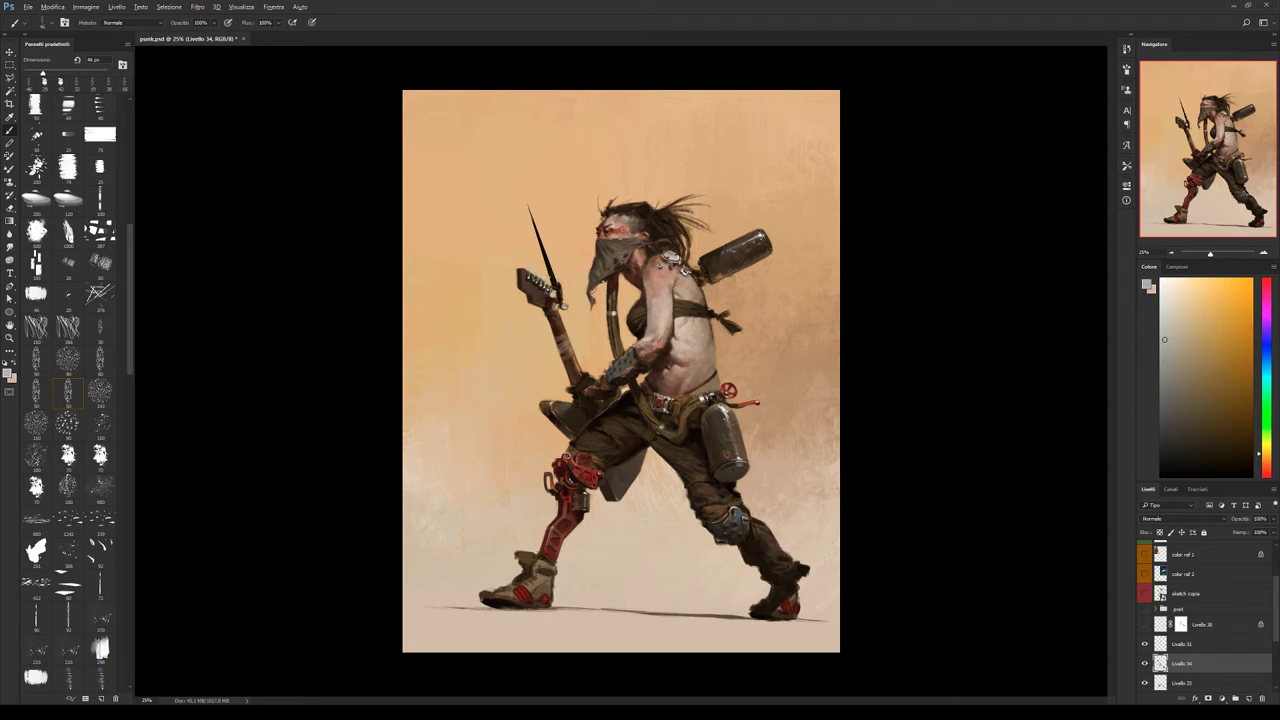
{"action": "left_click", "coordinate": [535, 277], "text": "alt"}
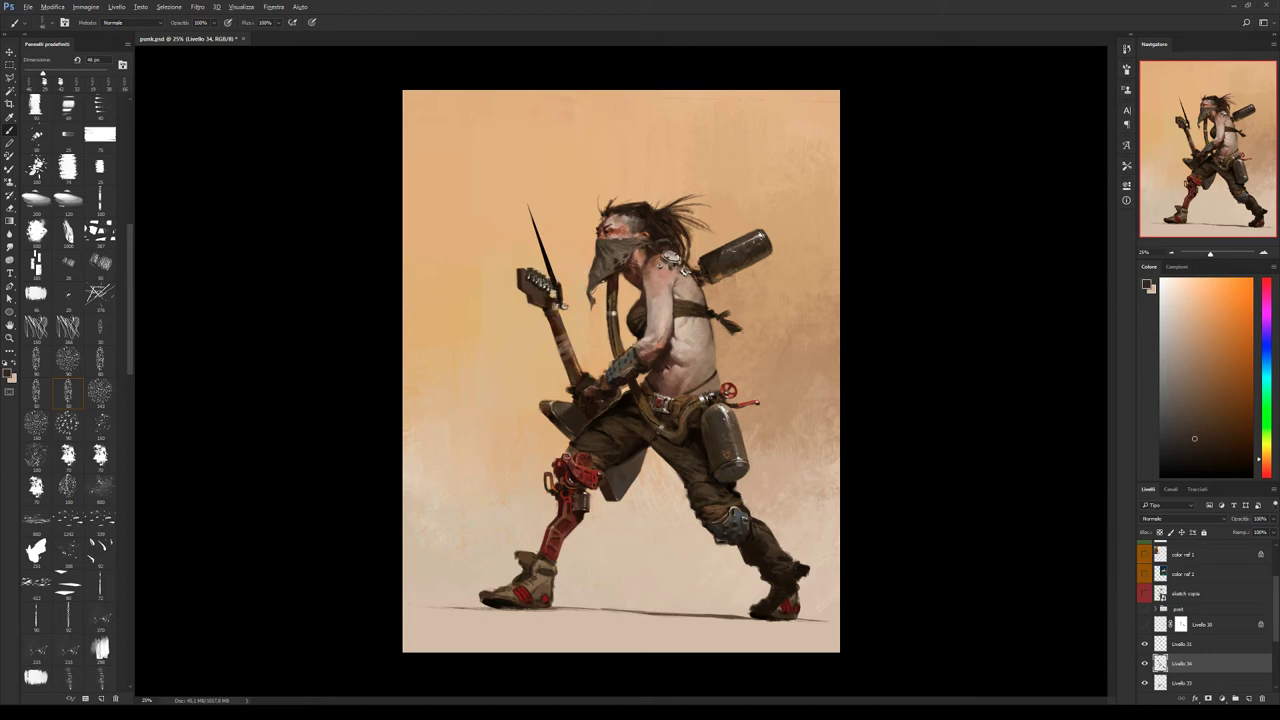
{"action": "left_click", "coordinate": [533, 277], "text": "alt"}
Pick a near-white cream and paint light strokes on the headstock pegs.
{"action": "left_click_drag", "start_coordinate": [1168, 298], "coordinate": [1110, 290]}
{"action": "left_click", "coordinate": [537, 278], "text": "alt"}
{"action": "left_click", "coordinate": [549, 290], "text": "alt"}
{"action": "left_click", "coordinate": [540, 279], "text": "alt"}
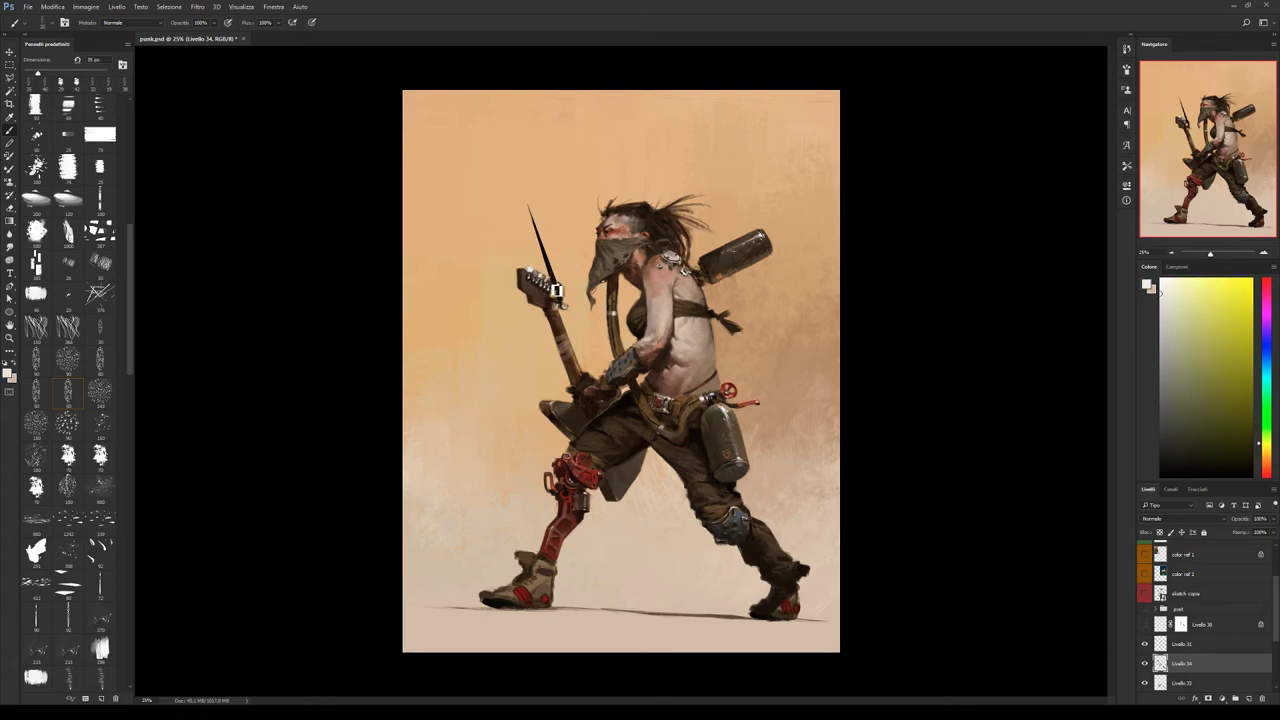
{"action": "left_click_drag", "start_coordinate": [538, 272], "coordinate": [541, 283]}
Sample alternating dark browns and lighter greyish tones from the headstock pegs.
{"action": "left_click", "coordinate": [570, 288], "text": "alt"}
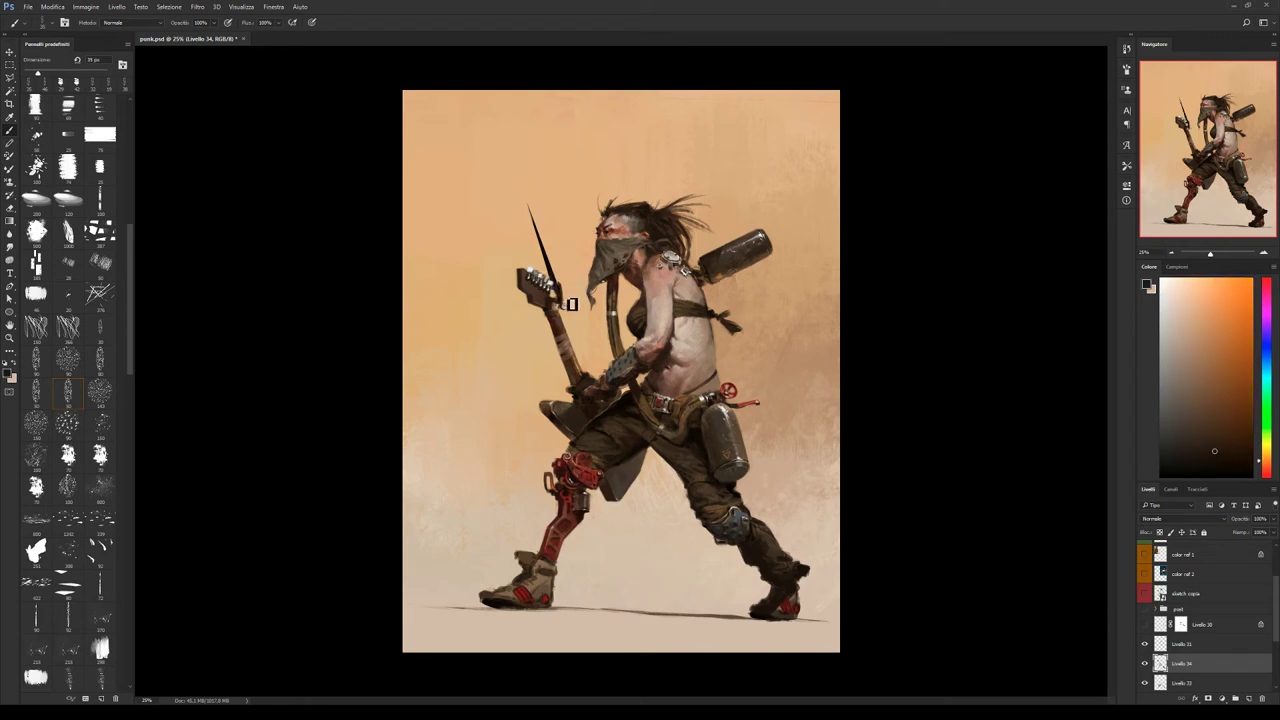
{"action": "left_click", "coordinate": [568, 303], "text": "alt"}
{"action": "left_click", "coordinate": [558, 304], "text": "alt"}
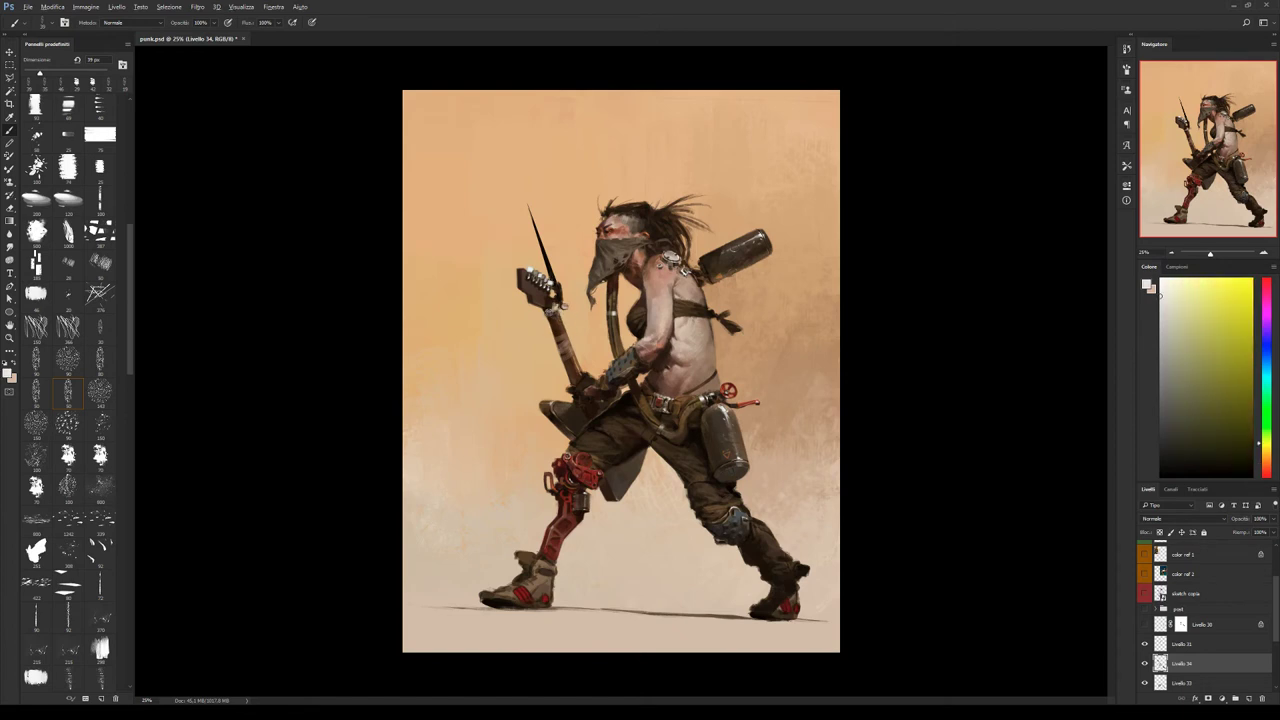
{"action": "left_click", "coordinate": [552, 314], "text": "alt"}
{"action": "left_click", "coordinate": [556, 310], "text": "alt"}
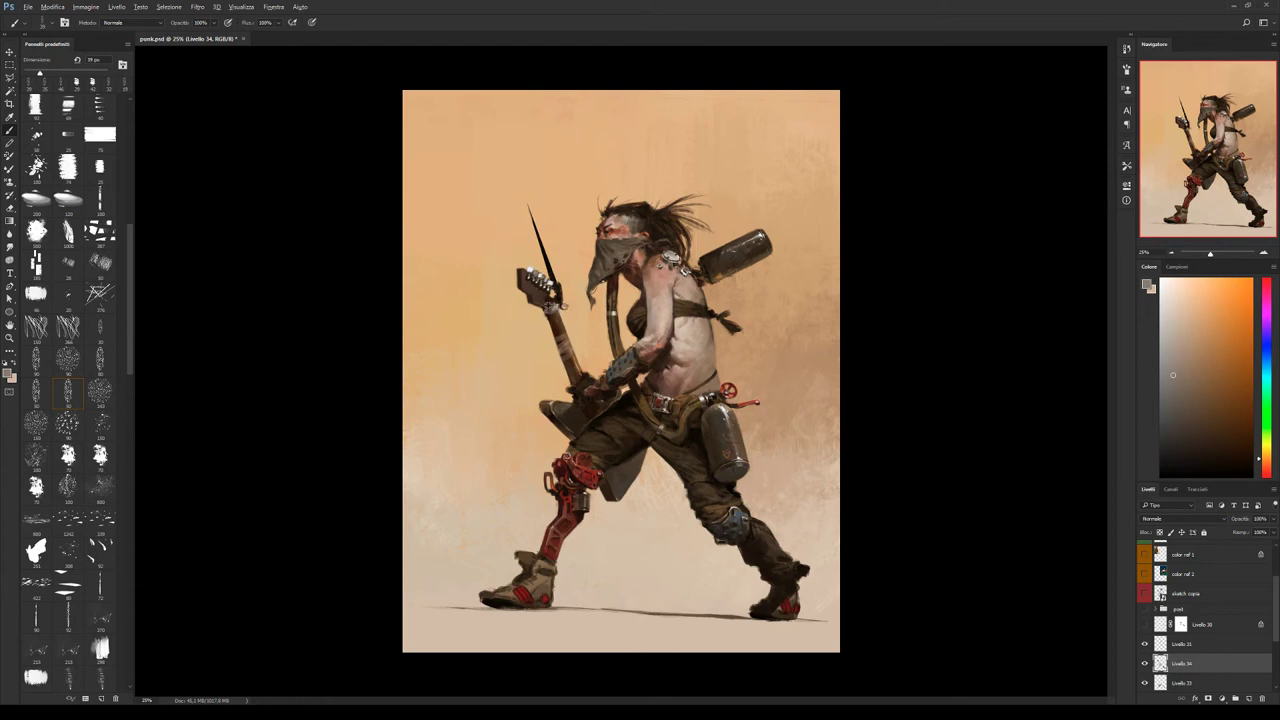
{"action": "left_click", "coordinate": [562, 312], "text": "alt"}
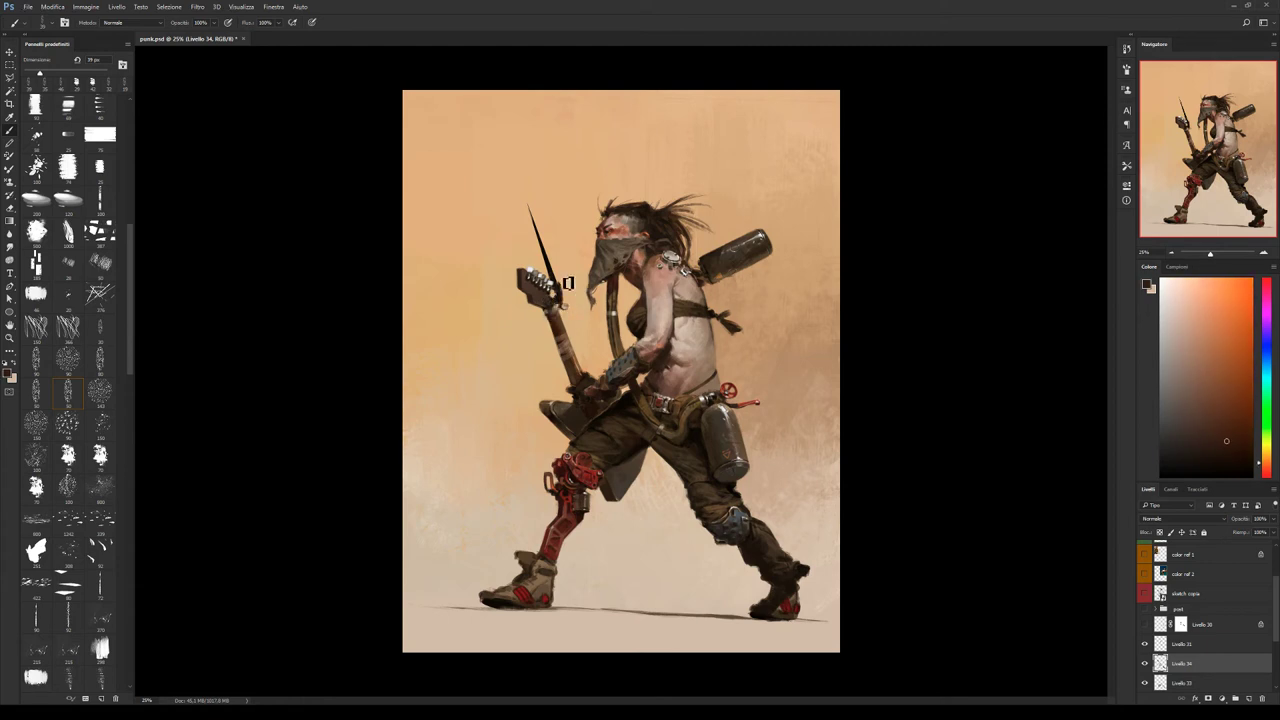
{"action": "left_click", "coordinate": [559, 305], "text": "alt"}
{"action": "left_click", "coordinate": [561, 309], "text": "alt"}
{"action": "left_click", "coordinate": [564, 292], "text": "alt"}
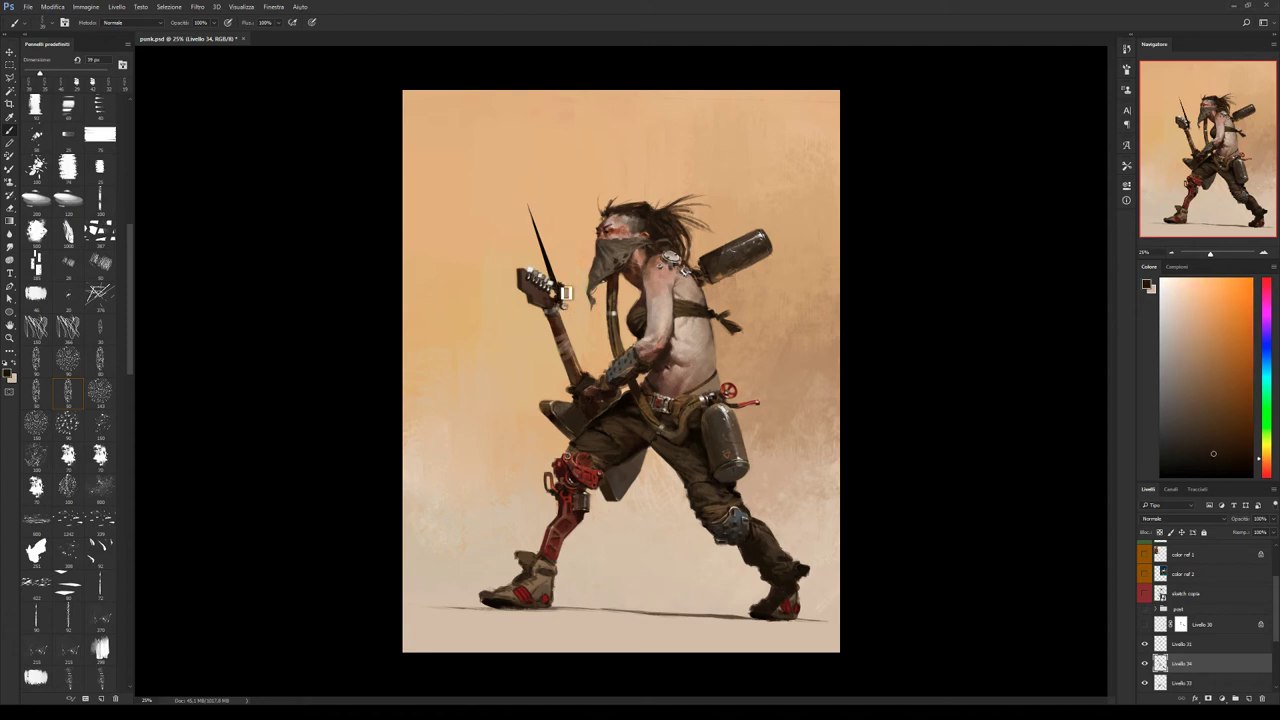
Compare dark brown and light peach samples, then set a new brush tip with near-white.
{"action": "left_click", "coordinate": [569, 294], "text": "alt"}
{"action": "left_click", "coordinate": [577, 312], "text": "alt"}
{"action": "left_click", "coordinate": [569, 295], "text": "alt"}
{"action": "left_click", "coordinate": [578, 310], "text": "alt"}
{"action": "left_click", "coordinate": [577, 311], "text": "alt"}
{"action": "left_click", "coordinate": [569, 295], "text": "alt"}
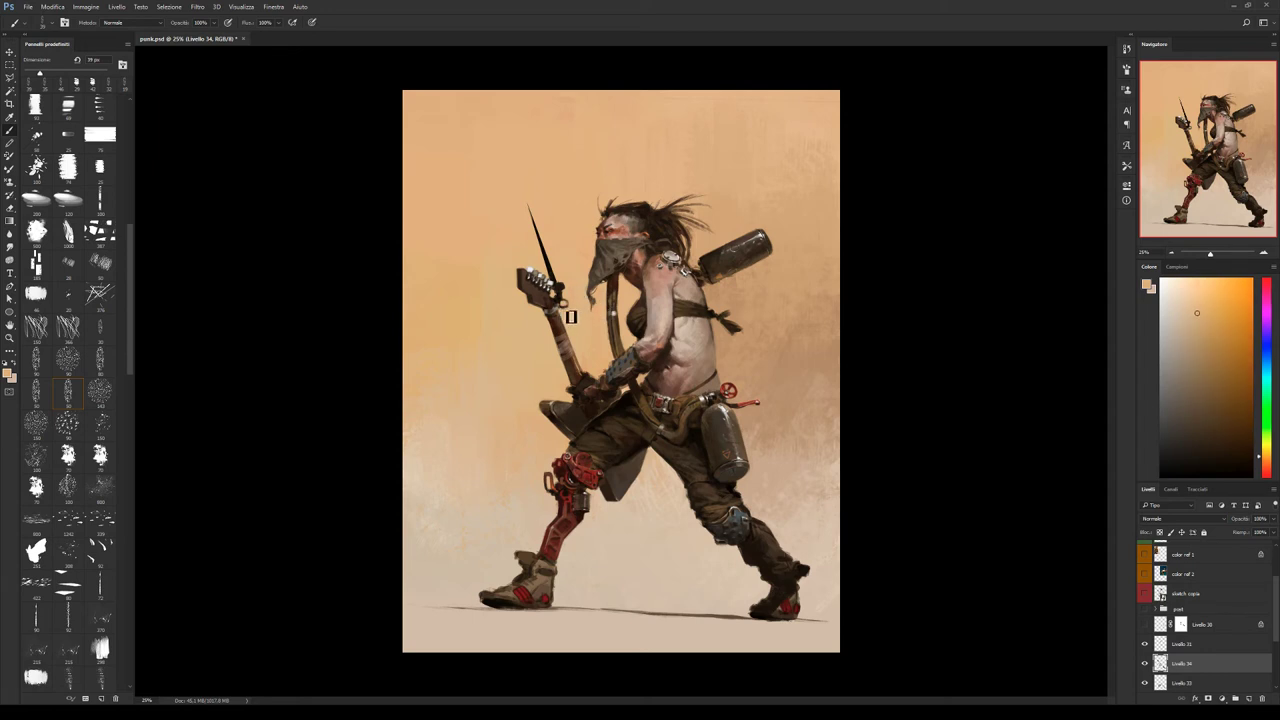
{"action": "left_click", "coordinate": [568, 320], "text": "alt"}
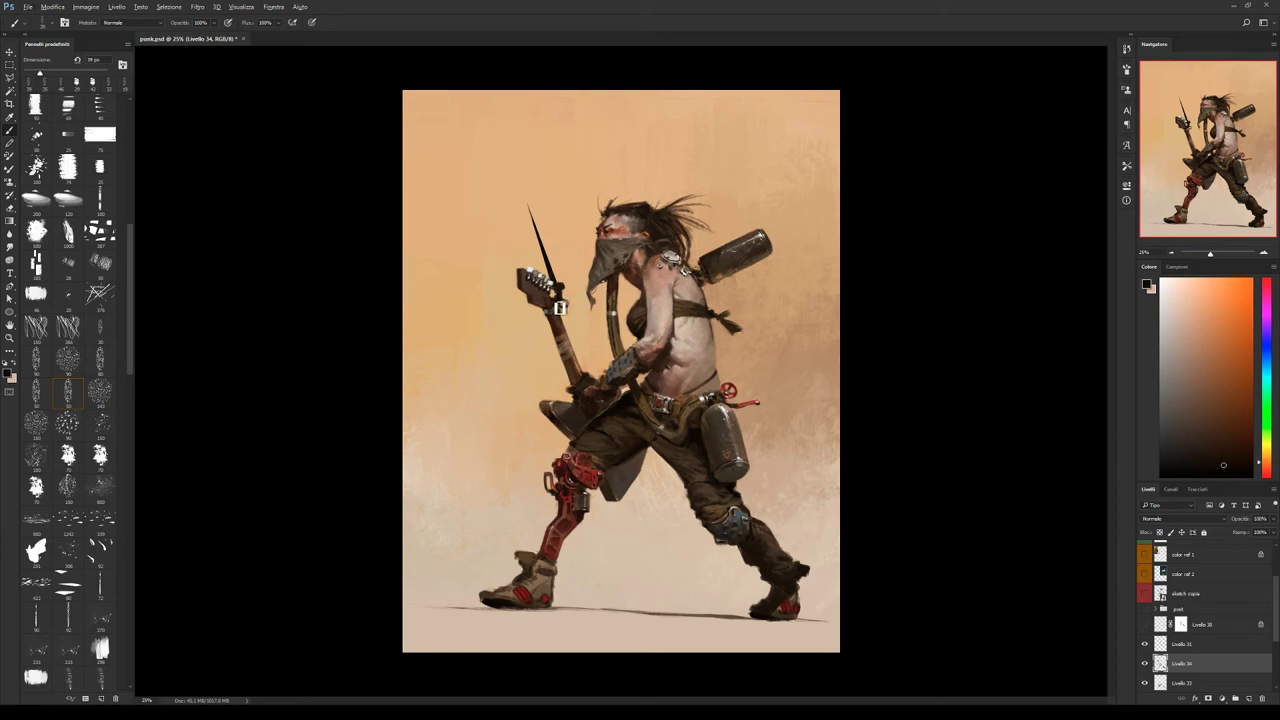
{"action": "left_click", "coordinate": [552, 316], "text": "alt"}
{"action": "left_click", "coordinate": [553, 317], "text": "alt"}
{"action": "left_click", "coordinate": [99, 457]}
{"action": "left_click", "coordinate": [1161, 302]}
Flip the canvas horizontally and sample dark and light greyish headstock tones.
{"action": "key", "text": "ctrl+shift+h"}
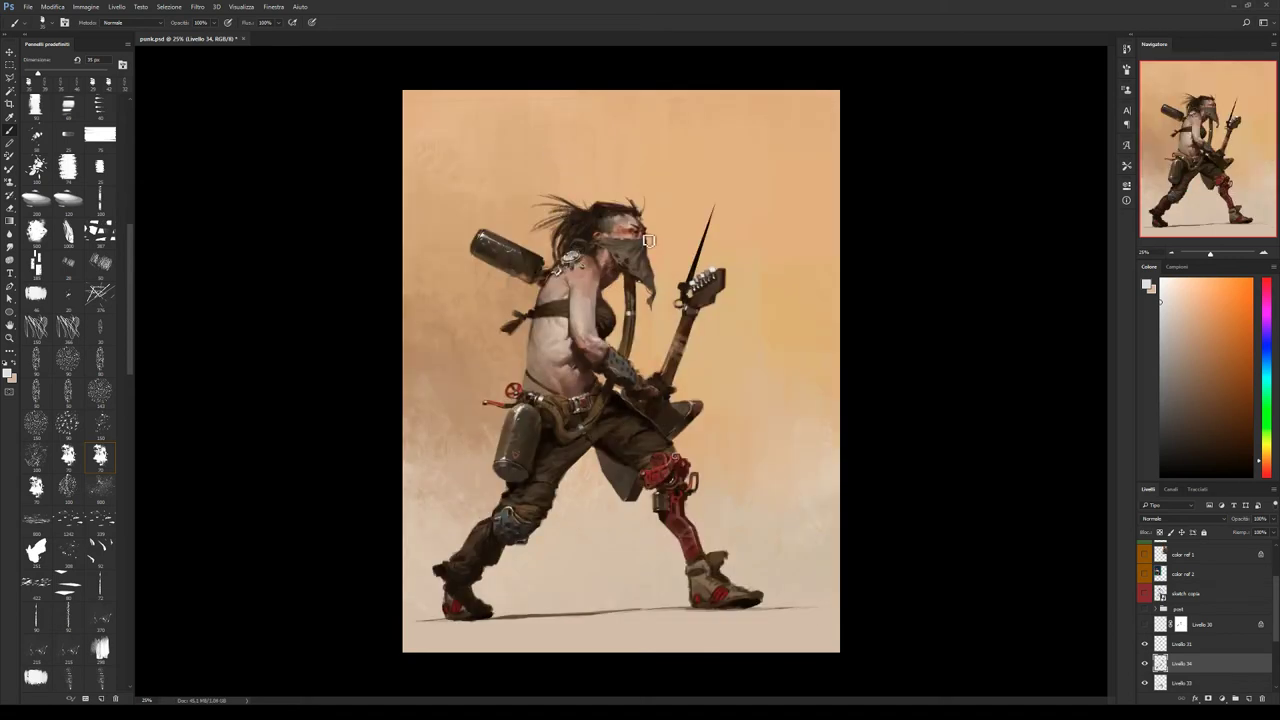
{"action": "left_click", "coordinate": [692, 300], "text": "alt"}
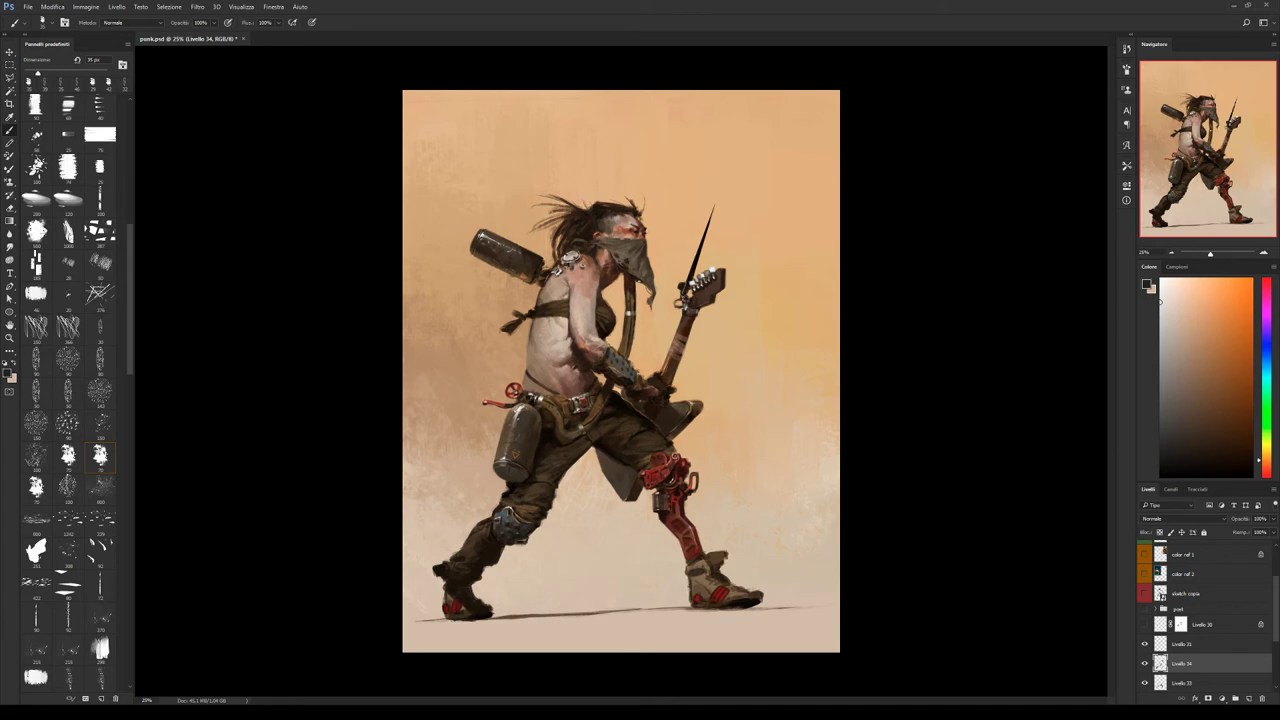
{"action": "left_click", "coordinate": [688, 302], "text": "alt"}
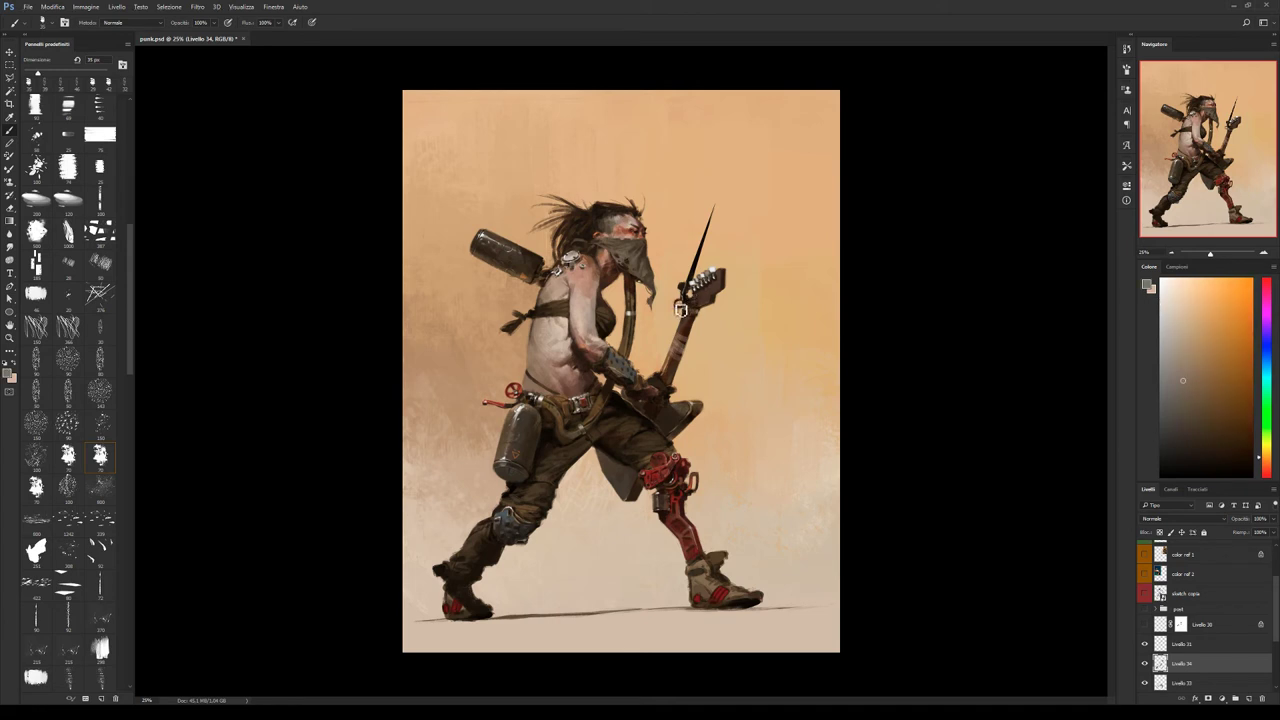
{"action": "left_click", "coordinate": [683, 306], "text": "alt"}
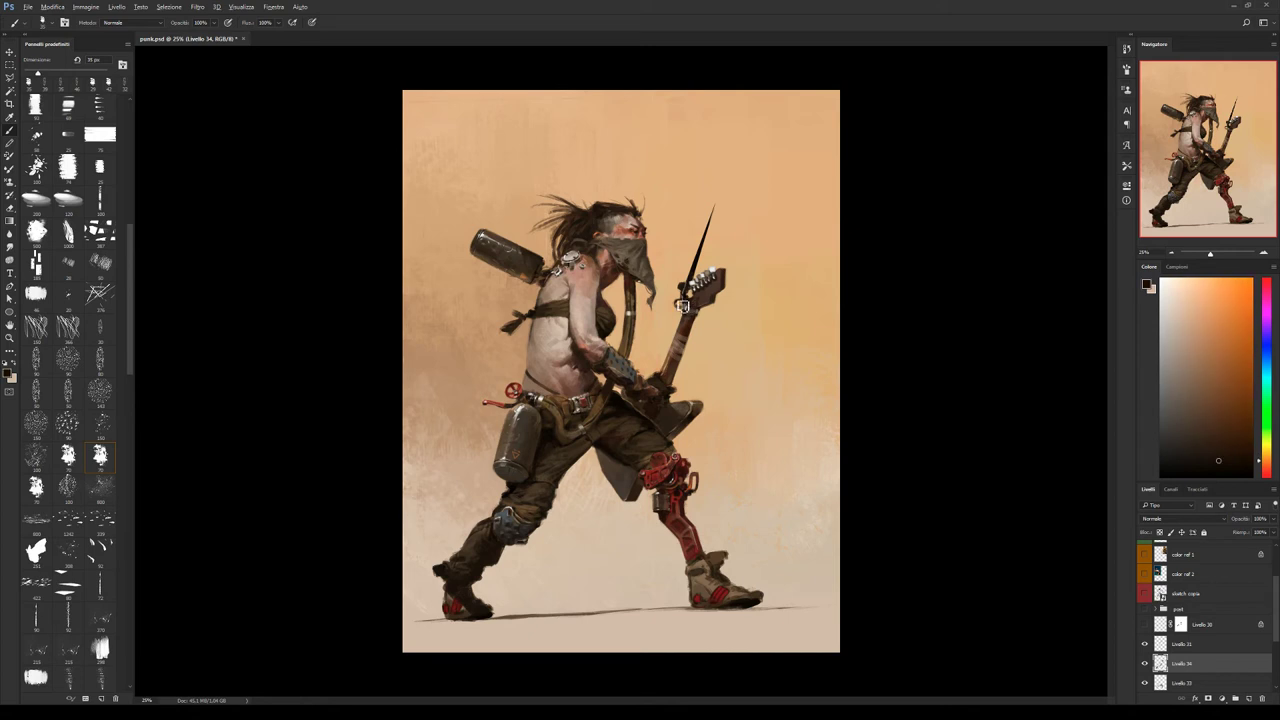
{"action": "left_click", "coordinate": [686, 304], "text": "alt"}
{"action": "left_click", "coordinate": [688, 303], "text": "alt"}
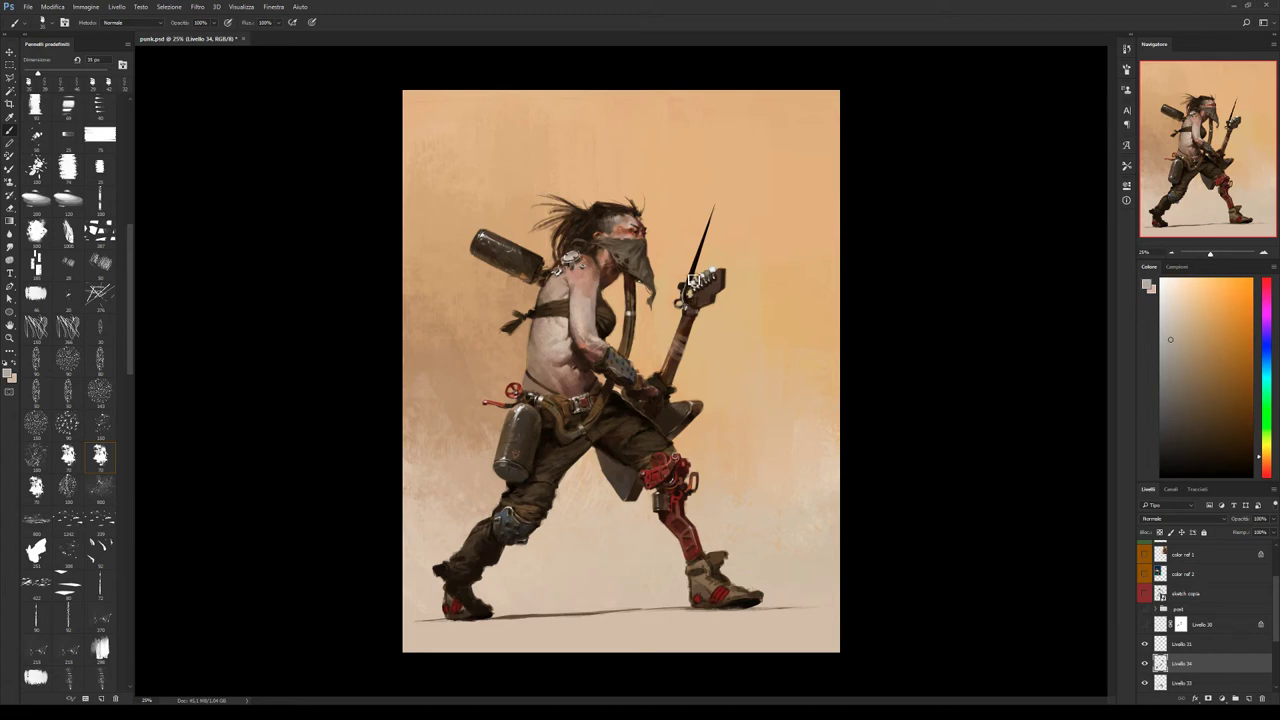
Paint dark strokes and light dabs on the headstock pegs, then shrink the brush.
{"action": "left_click", "coordinate": [67, 393]}
{"action": "left_click", "coordinate": [700, 234], "text": "alt"}
{"action": "left_click", "coordinate": [705, 262], "text": "alt"}
{"action": "left_click_drag", "start_coordinate": [701, 274], "coordinate": [700, 276]}
{"action": "left_click", "coordinate": [694, 268], "text": "alt"}
{"action": "left_click", "coordinate": [696, 308], "text": "alt"}
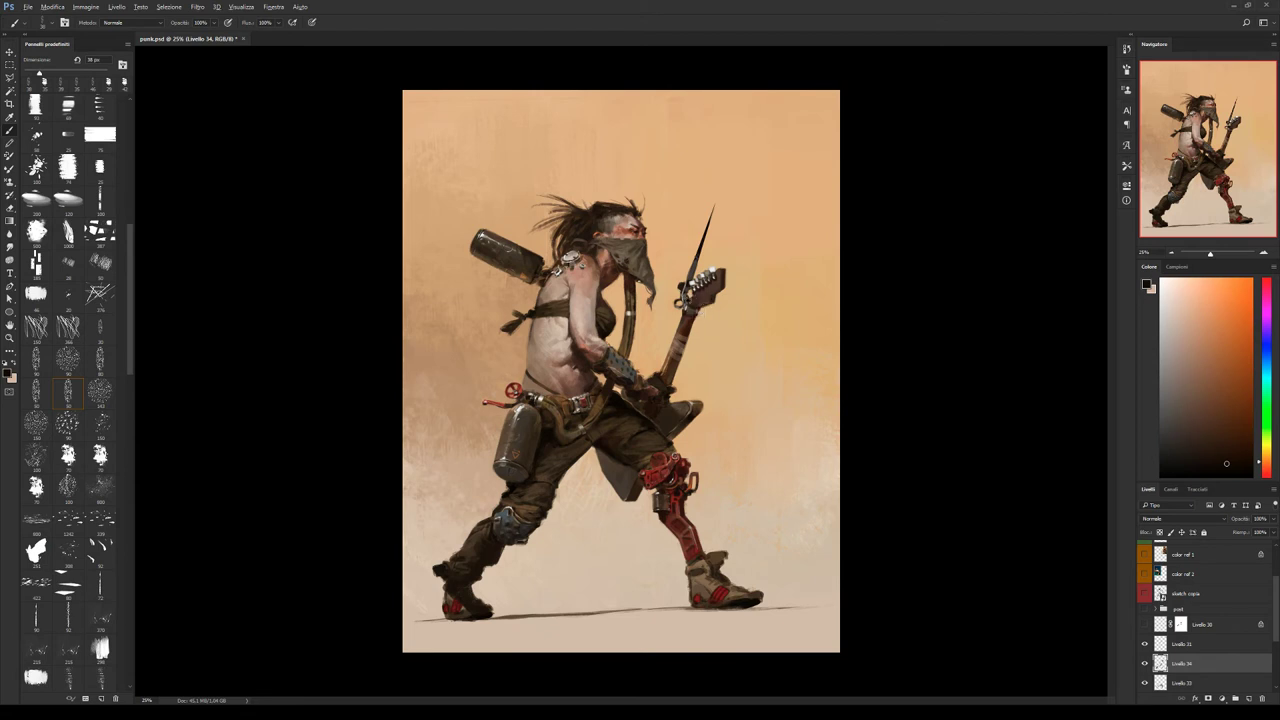
{"action": "left_click", "coordinate": [709, 271], "text": "alt"}
{"action": "left_click", "coordinate": [112, 459]}
{"action": "key", "text": "bracketleft"}
{"action": "key", "text": "bracketleft"}
{"action": "key", "text": "bracketleft"}
{"action": "key", "text": "bracketleft"}
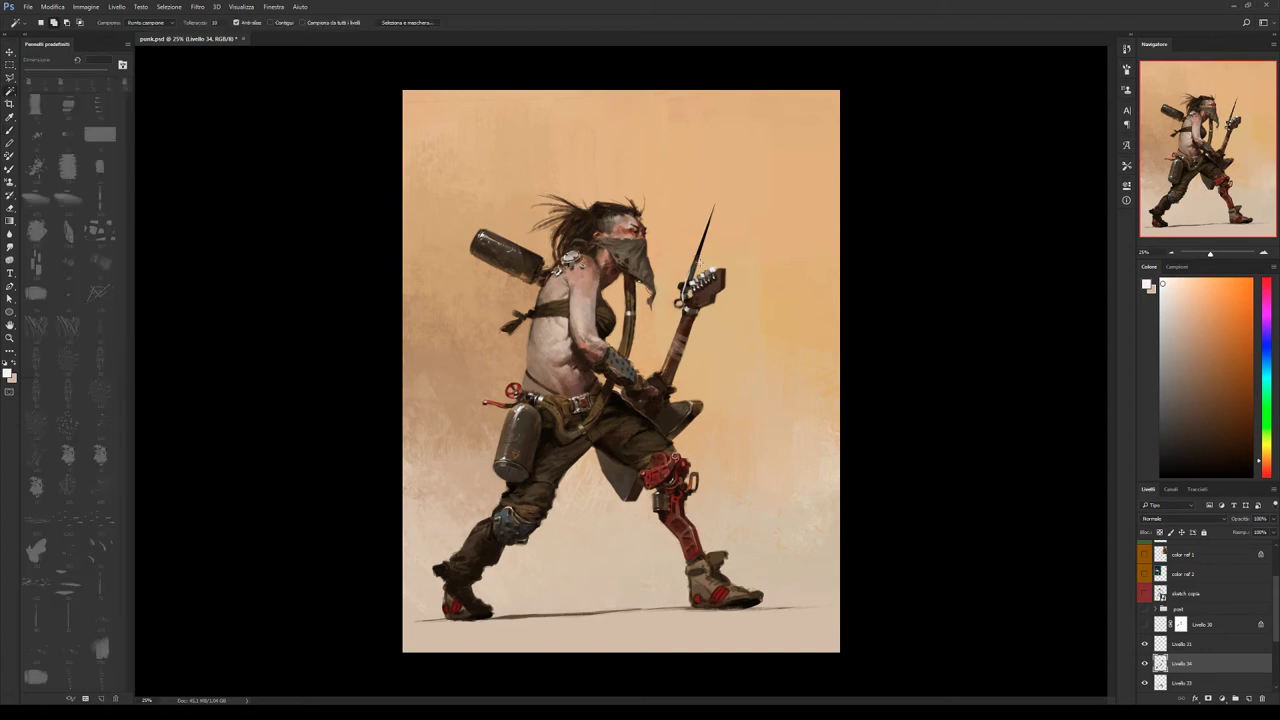
{"action": "key", "text": "r"}
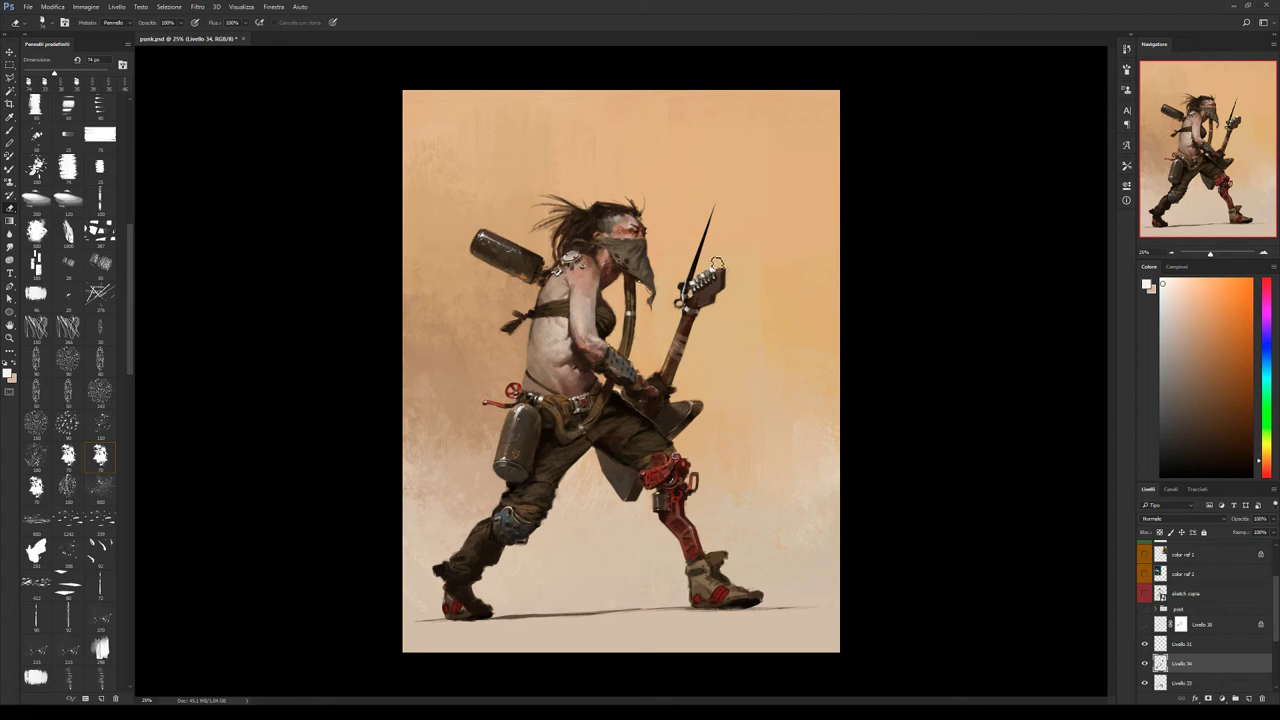
Flip the view back, return to the Brush, and sample dark brown, pale beige and tan.
{"action": "key", "text": "h"}
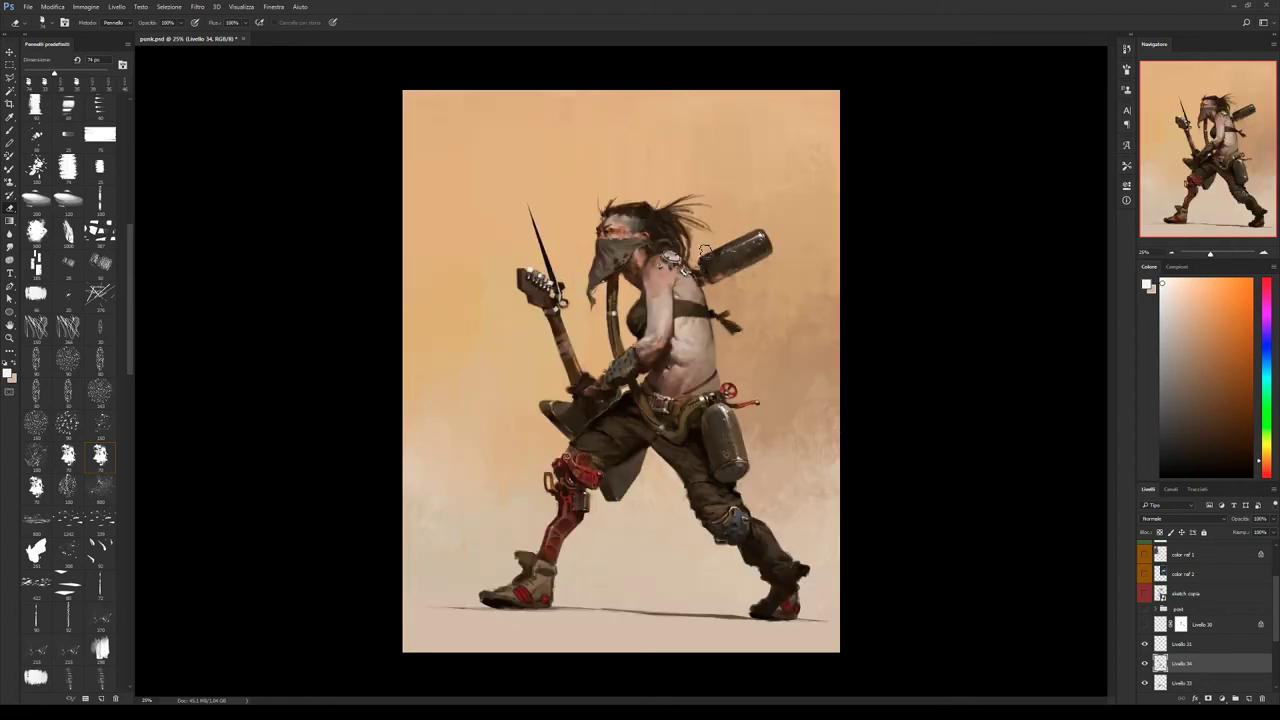
{"action": "key", "text": "b"}
{"action": "left_click", "coordinate": [67, 393]}
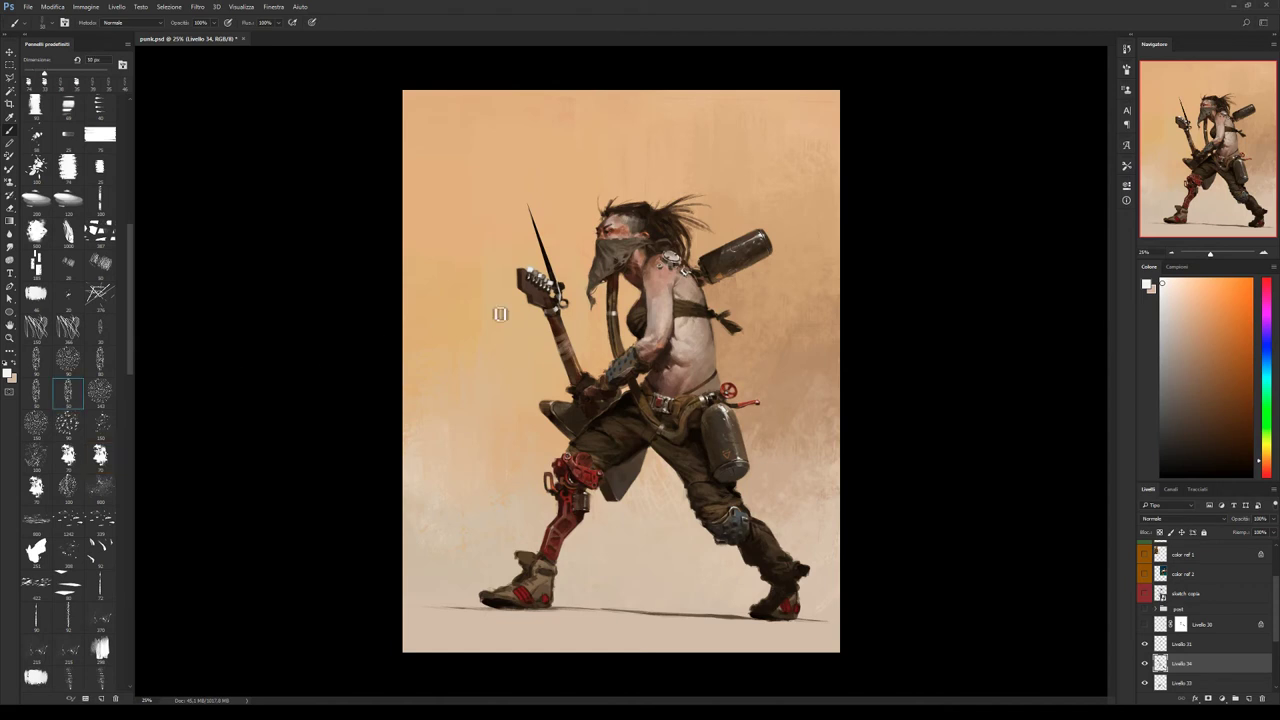
{"action": "left_click", "coordinate": [727, 257], "text": "alt"}
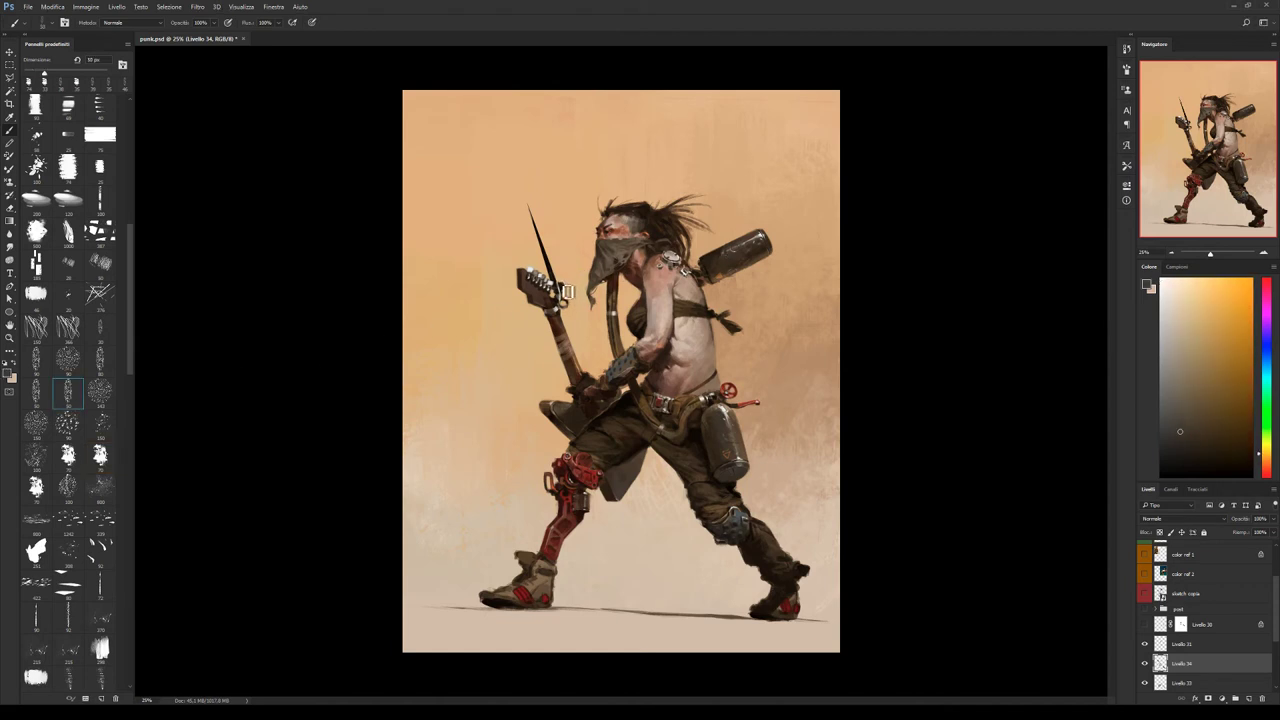
{"action": "left_click", "coordinate": [563, 293], "text": "alt"}
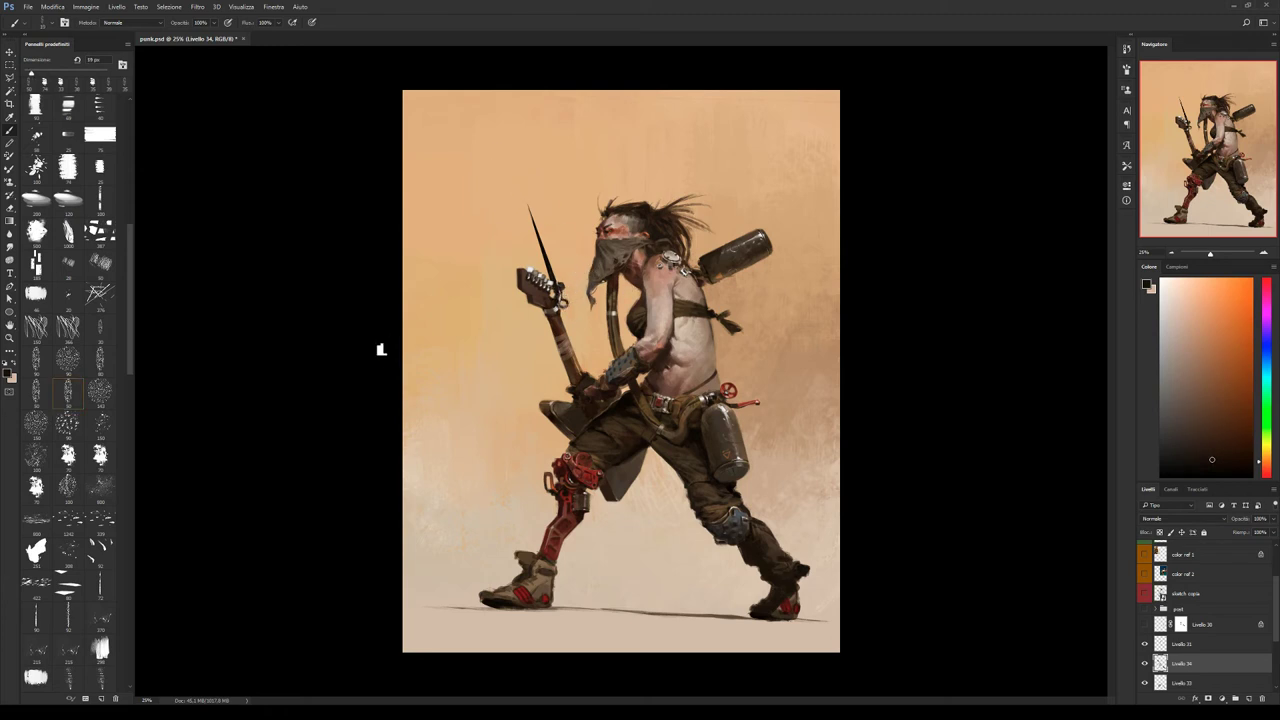
{"action": "left_click", "coordinate": [535, 271], "text": "alt"}
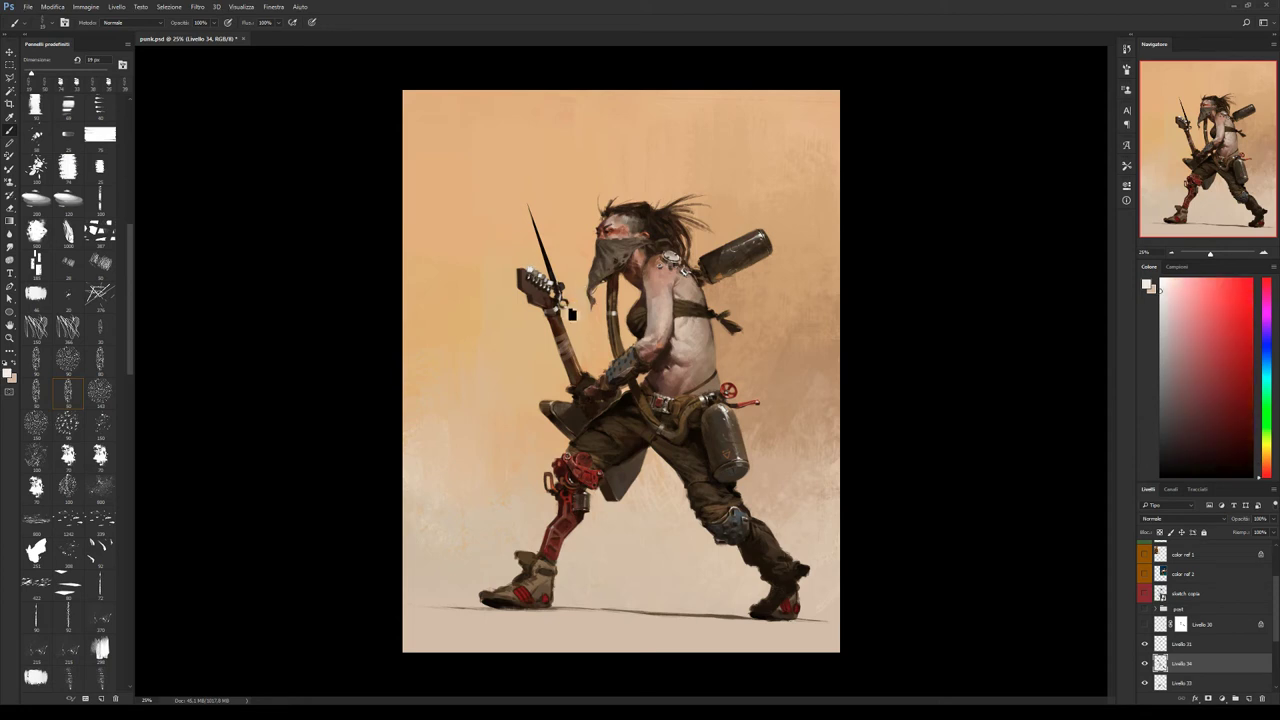
{"action": "left_click", "coordinate": [566, 318], "text": "alt"}
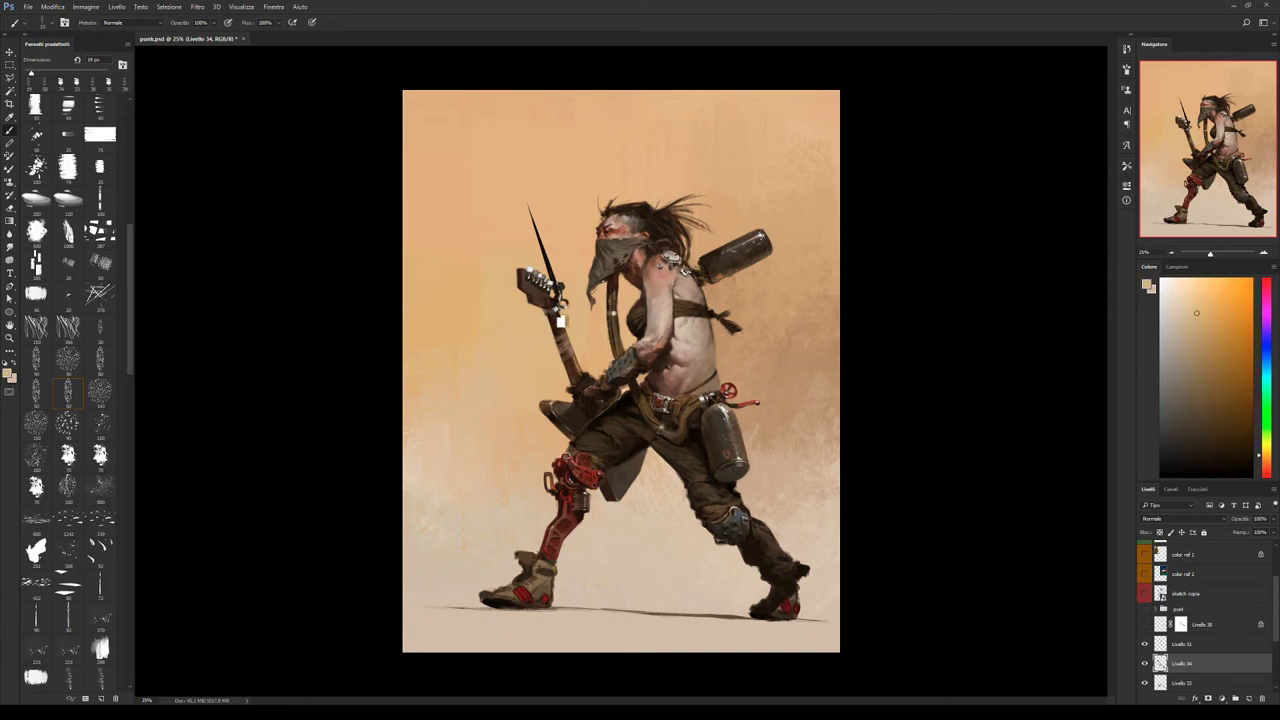
Sample the belt's dark brown and the light background tone, then choose a lighter colour for the valve.
{"action": "key", "text": "bracketright"}
{"action": "key", "text": "bracketright"}
{"action": "key", "text": "bracketright"}
{"action": "left_click", "coordinate": [713, 399], "text": "alt"}
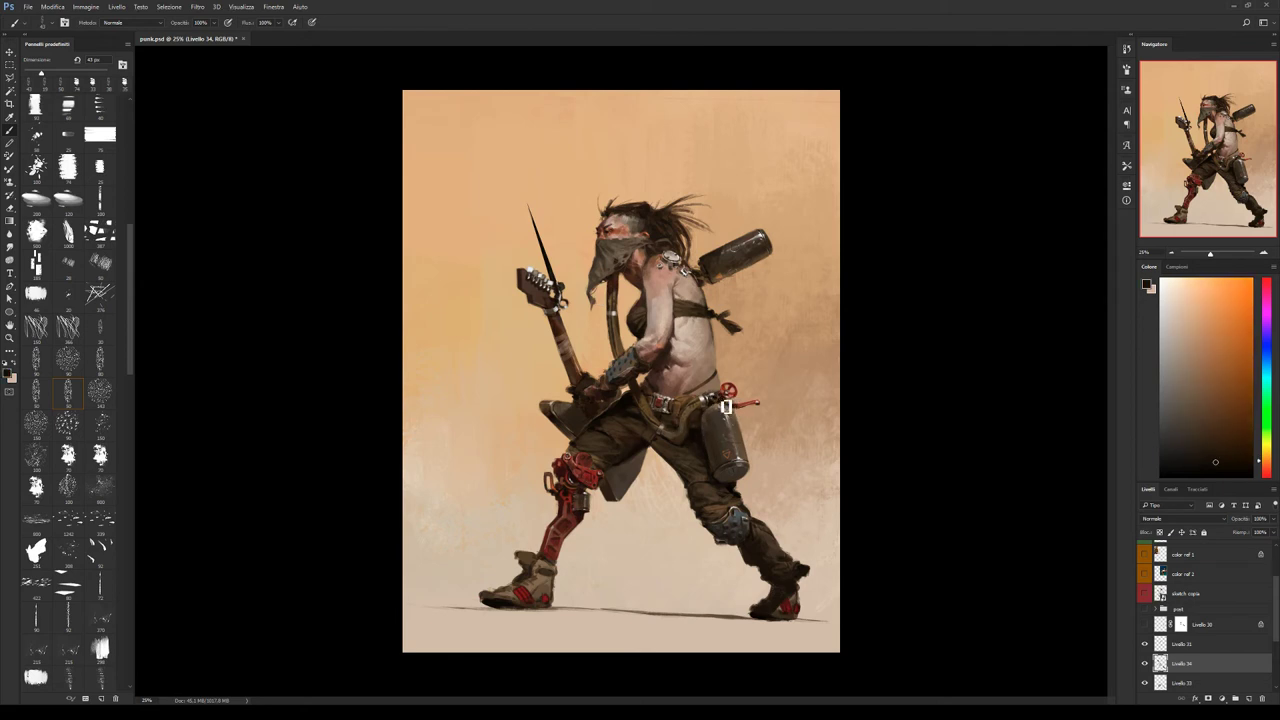
{"action": "left_click", "coordinate": [97, 460]}
{"action": "left_click", "coordinate": [755, 377], "text": "alt"}
{"action": "key", "text": "bracketleft"}
{"action": "left_click", "coordinate": [1162, 337]}
{"action": "key", "text": "z"}
{"action": "left_click_drag", "start_coordinate": [727, 406], "coordinate": [717, 405]}
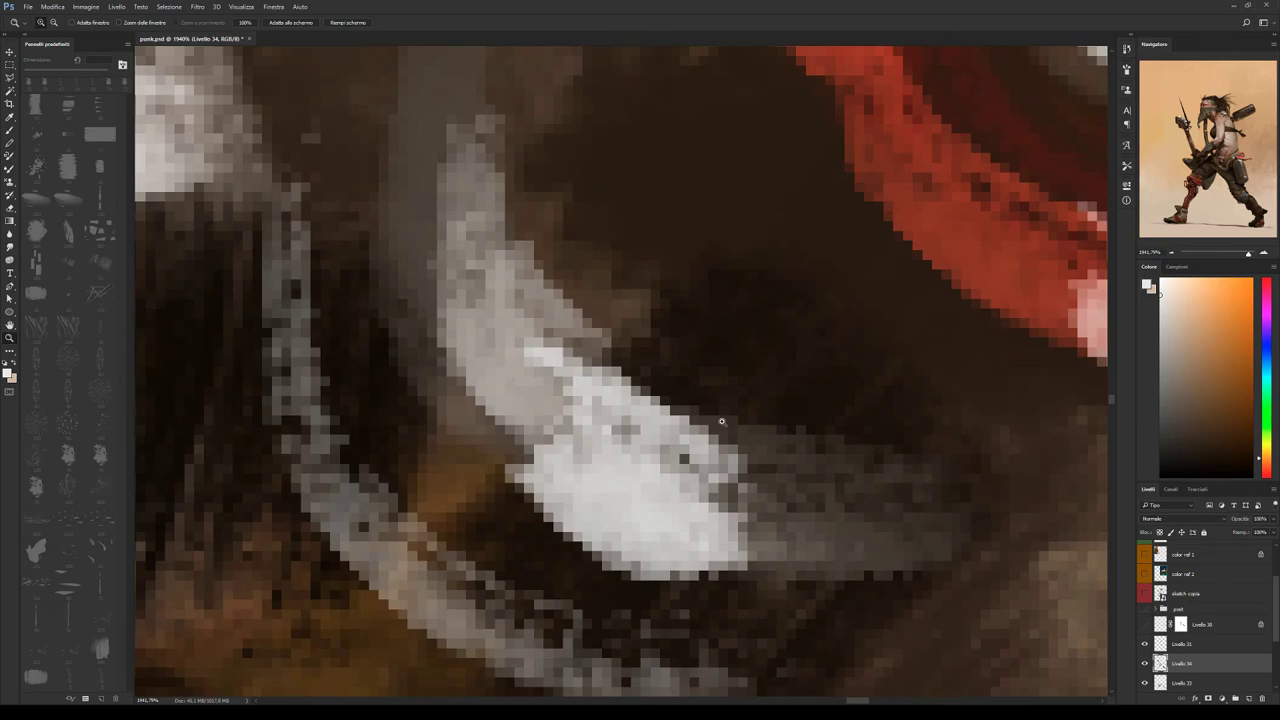
{"action": "key", "text": "ctrl+1"}
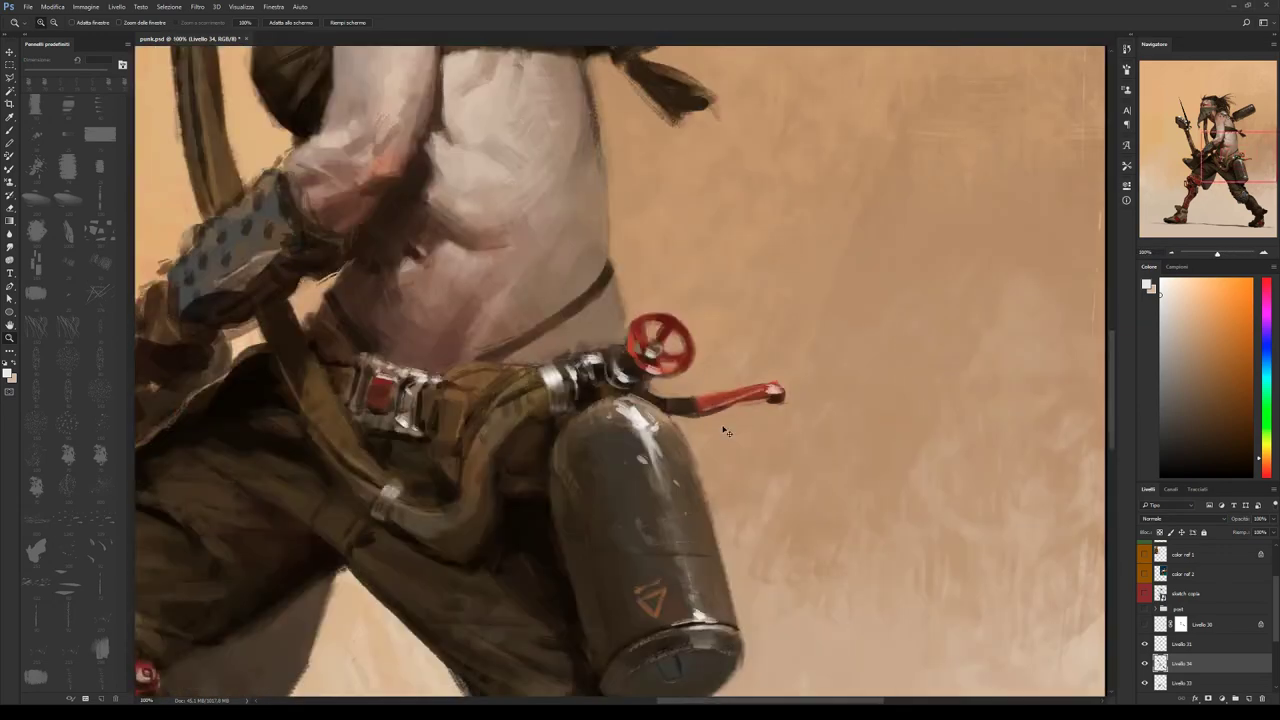
{"action": "key", "text": "ctrl+minus"}
{"action": "key", "text": "ctrl+minus"}
{"action": "key", "text": "ctrl+minus"}
{"action": "key", "text": "ctrl+minus"}
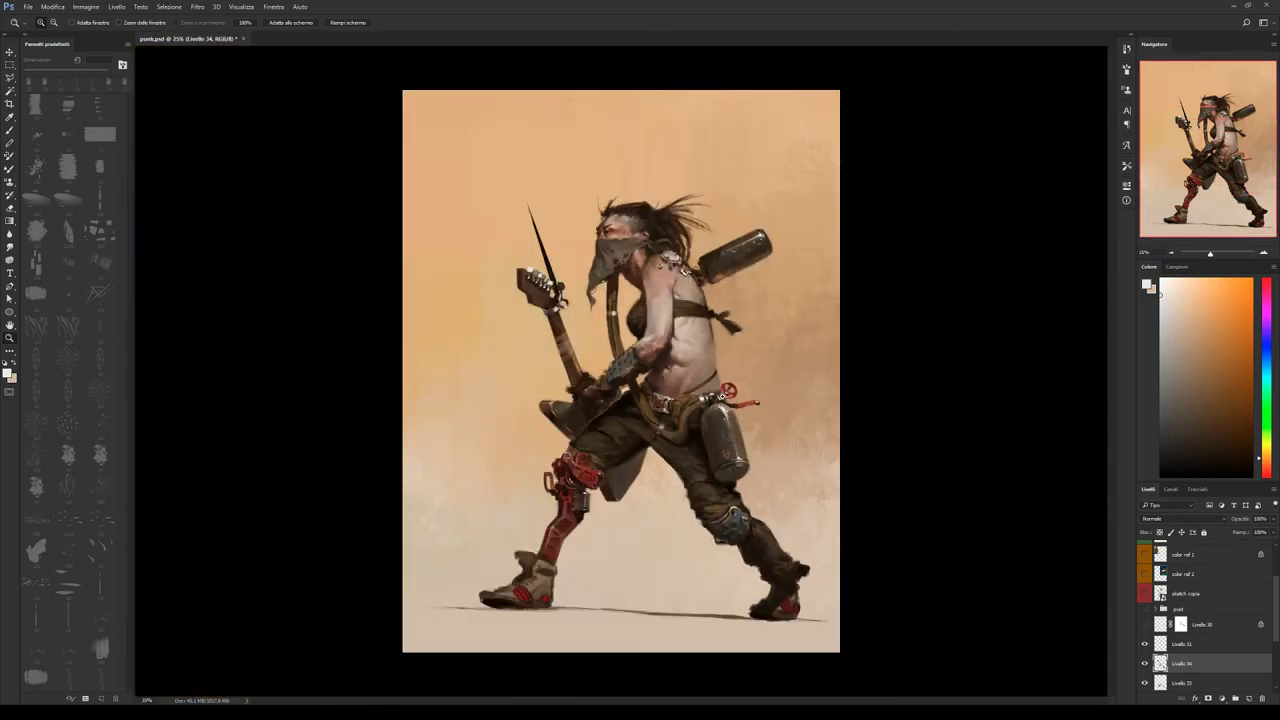
{"action": "key", "text": "b"}
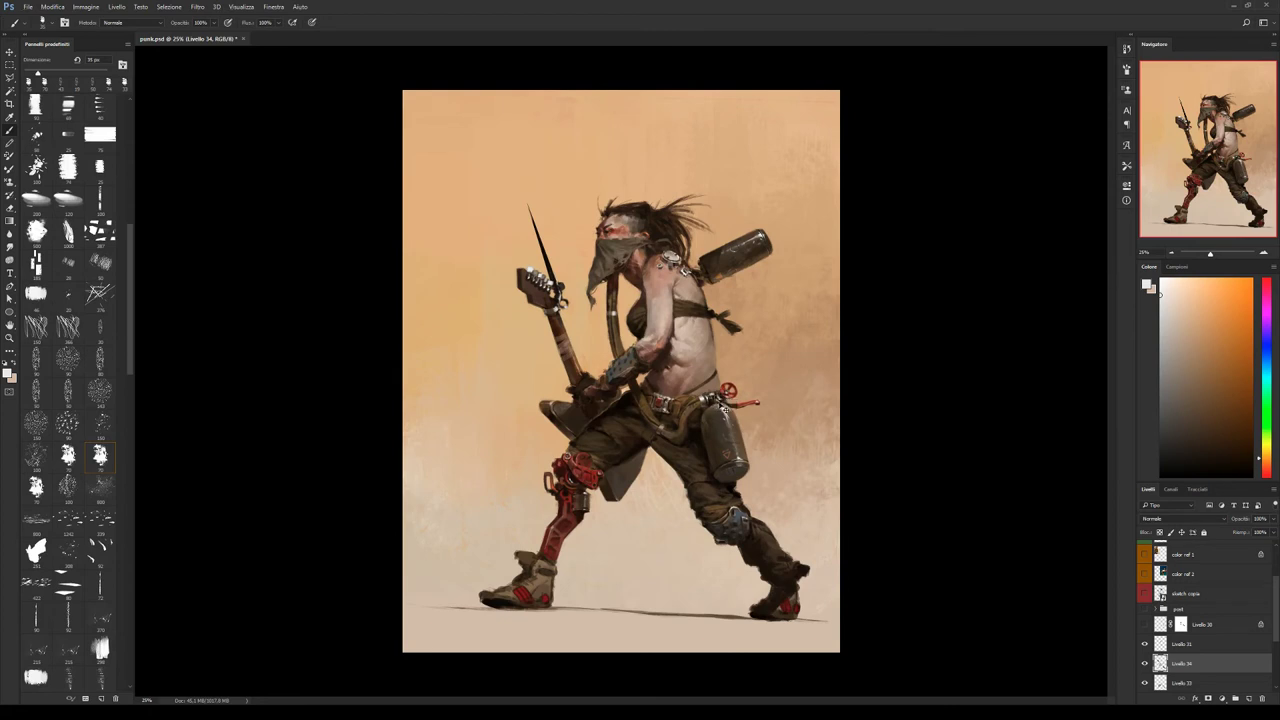
Paint the canister valve in dark browns and light tans, then save the painting.
{"action": "left_click", "coordinate": [732, 408], "text": "alt"}
{"action": "left_click", "coordinate": [724, 408], "text": "alt"}
{"action": "left_click", "coordinate": [716, 410], "text": "alt"}
{"action": "left_click", "coordinate": [718, 407], "text": "alt"}
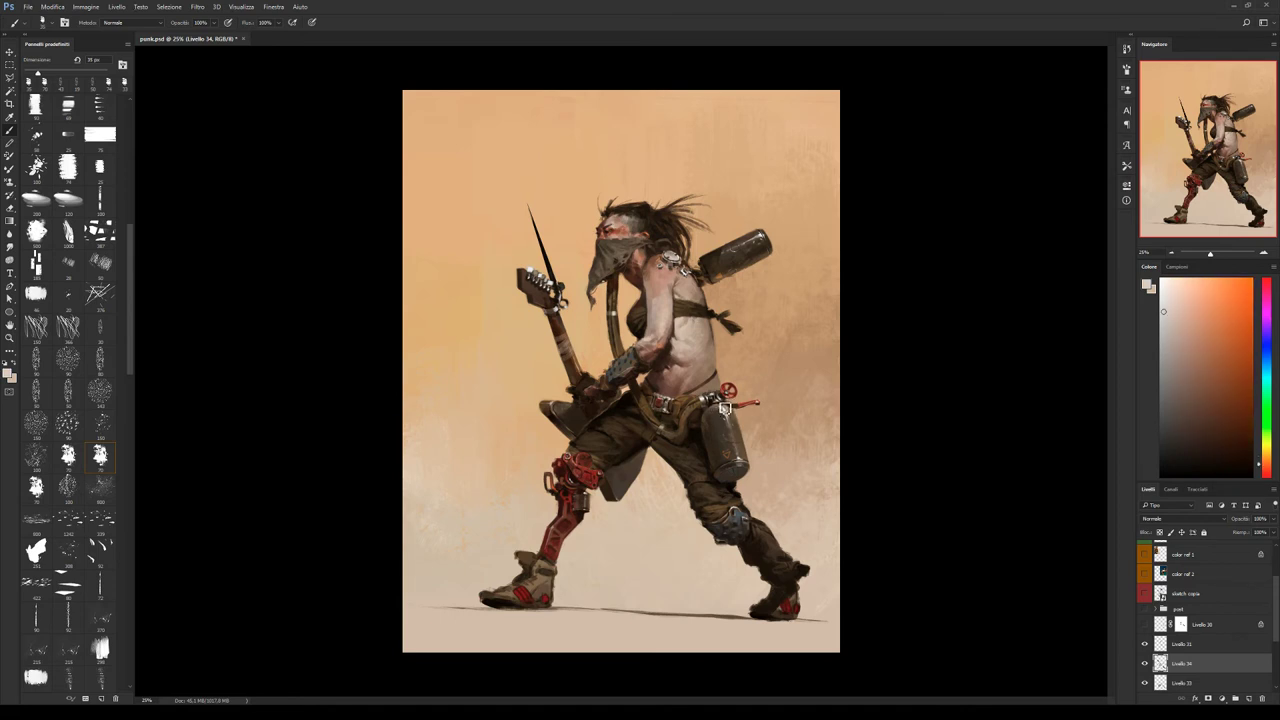
{"action": "left_click", "coordinate": [728, 409], "text": "alt"}
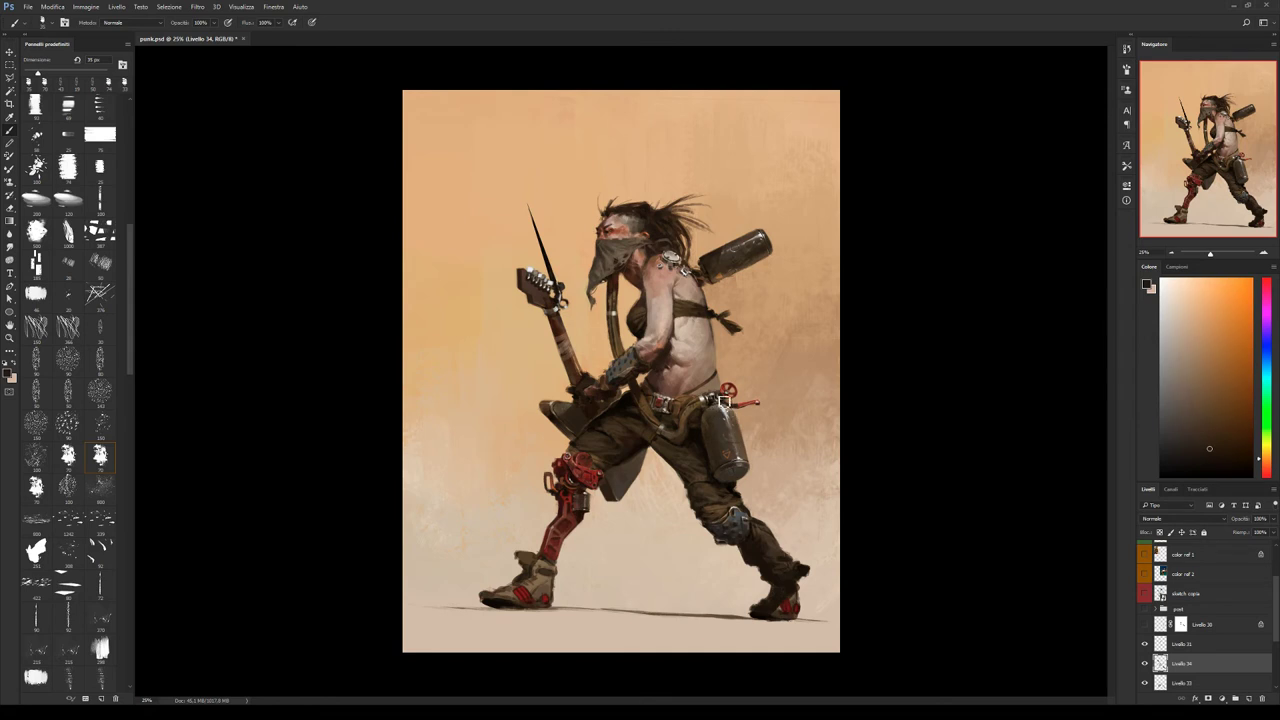
{"action": "key", "text": "ctrl+s"}
Switch to a 50 px brush and sample tones from the guitar.
{"action": "left_click", "coordinate": [67, 393]}
{"action": "left_click", "coordinate": [556, 300], "text": "alt"}
{"action": "left_click", "coordinate": [553, 305], "text": "alt"}
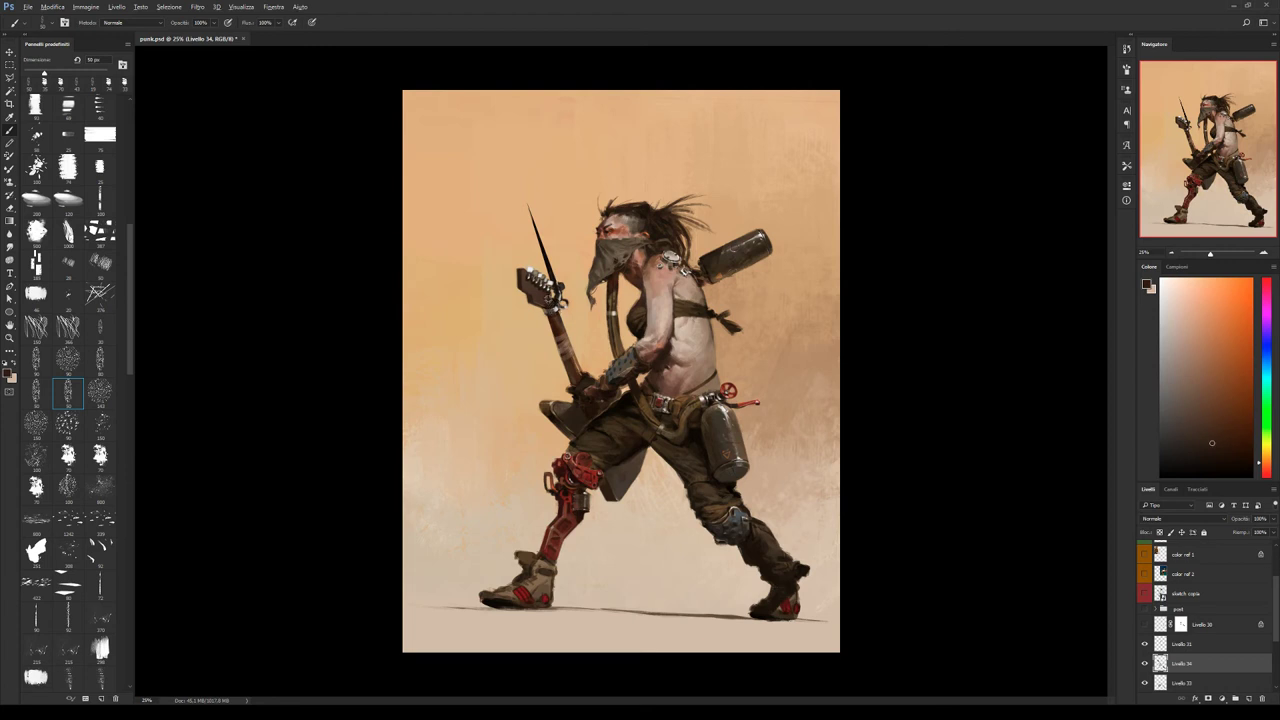
{"action": "left_click", "coordinate": [549, 302], "text": "alt"}
Pick pale yellow, resize the brush to 33 px then a 48 px preset, and sample guitar-head browns.
{"action": "left_click", "coordinate": [556, 274], "text": "alt"}
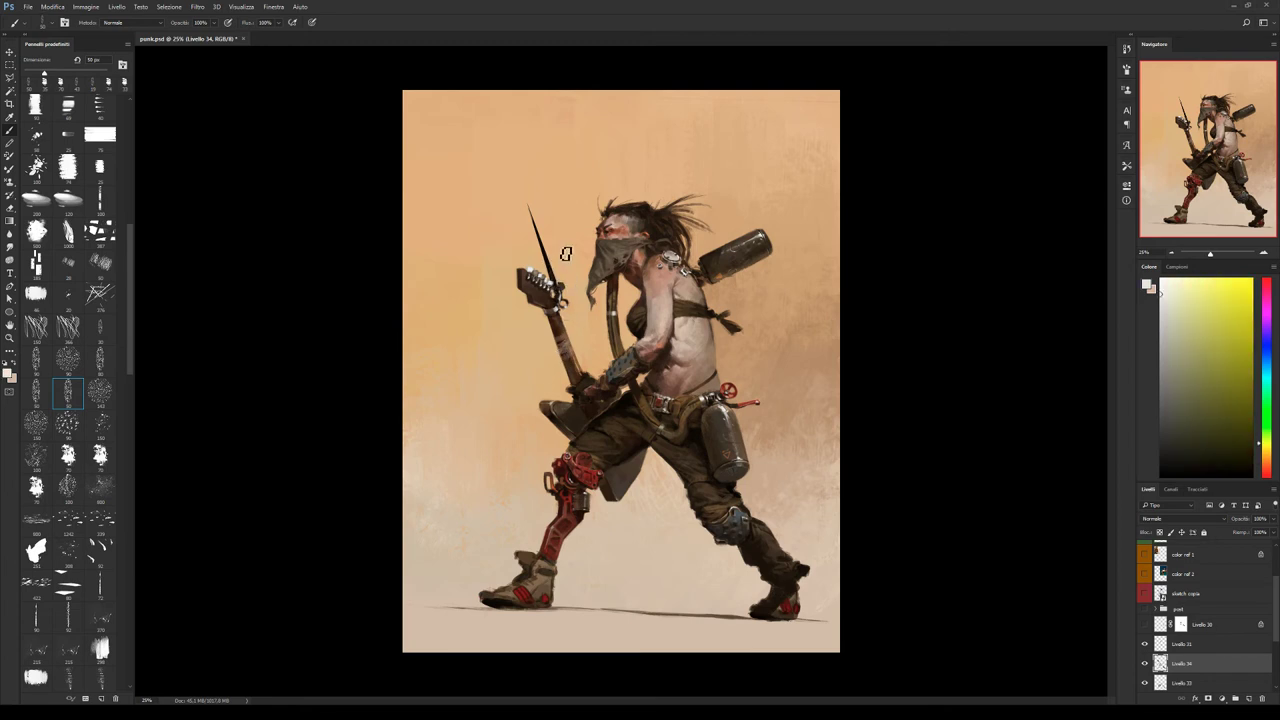
{"action": "left_click_drag", "start_coordinate": [570, 287], "coordinate": [552, 287]}
{"action": "left_click", "coordinate": [100, 456]}
{"action": "left_click", "coordinate": [562, 290], "text": "alt"}
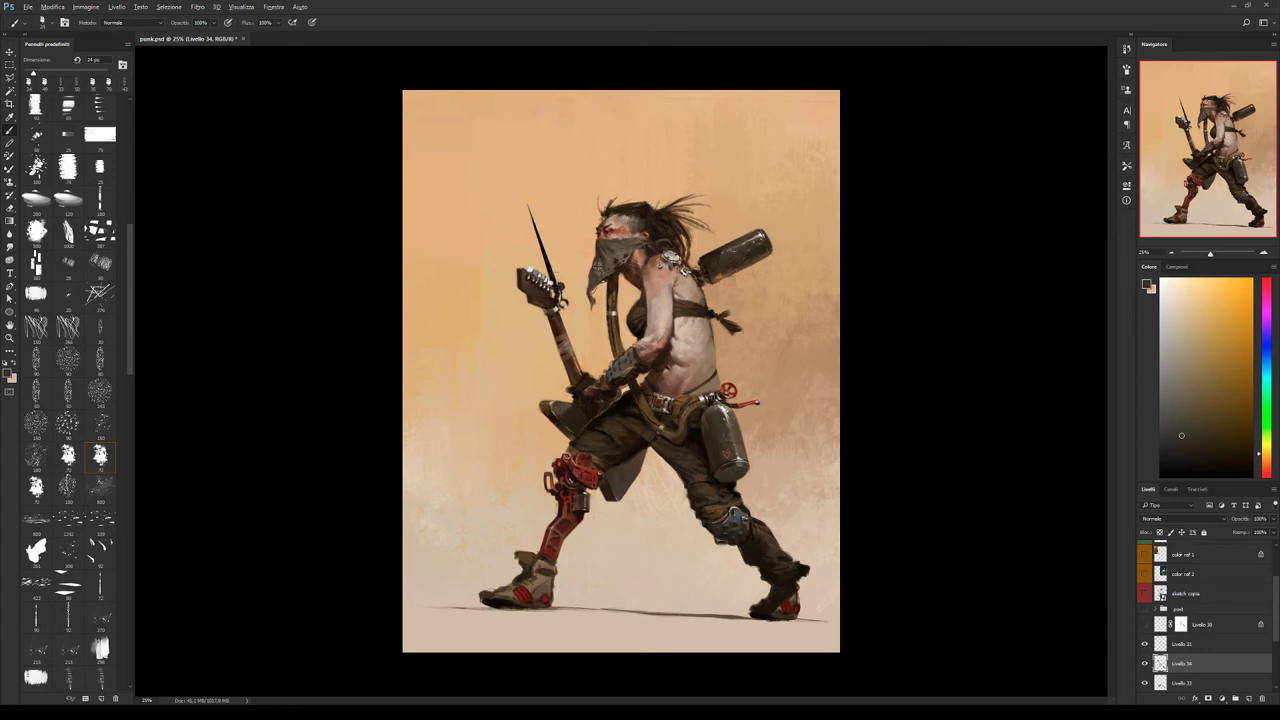
{"action": "left_click", "coordinate": [552, 279], "text": "alt"}
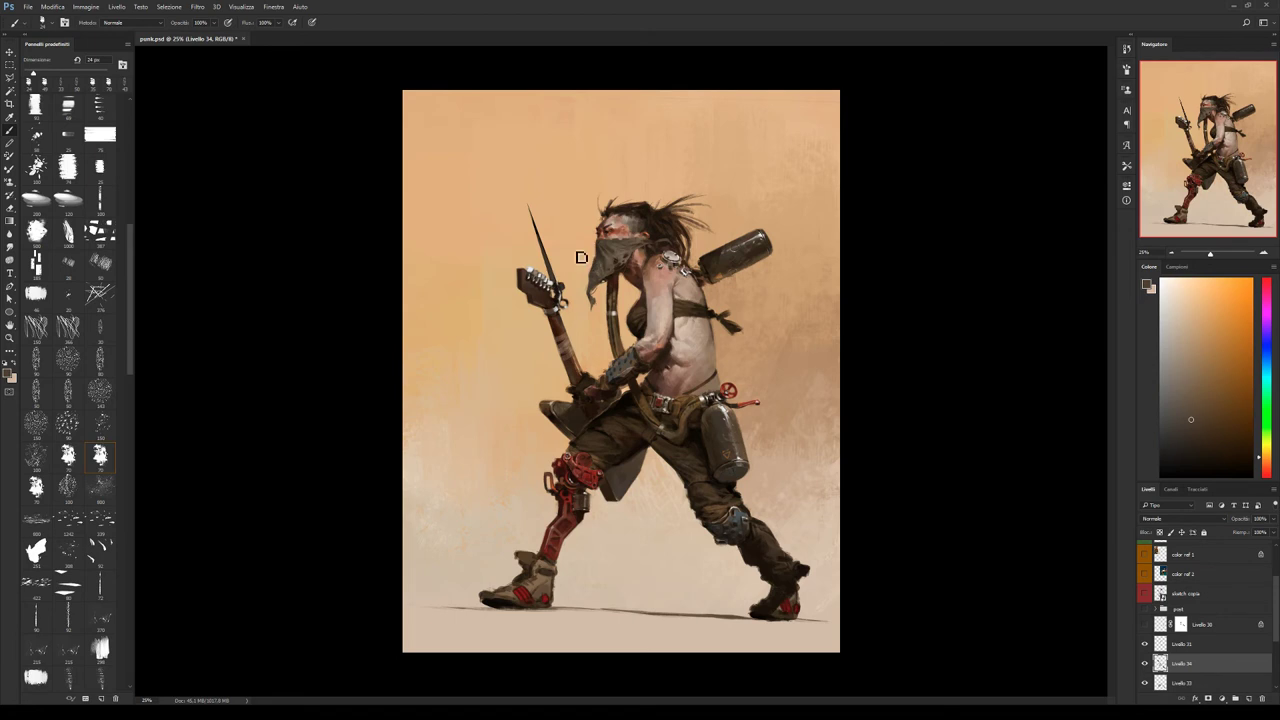
{"action": "key", "text": "w"}
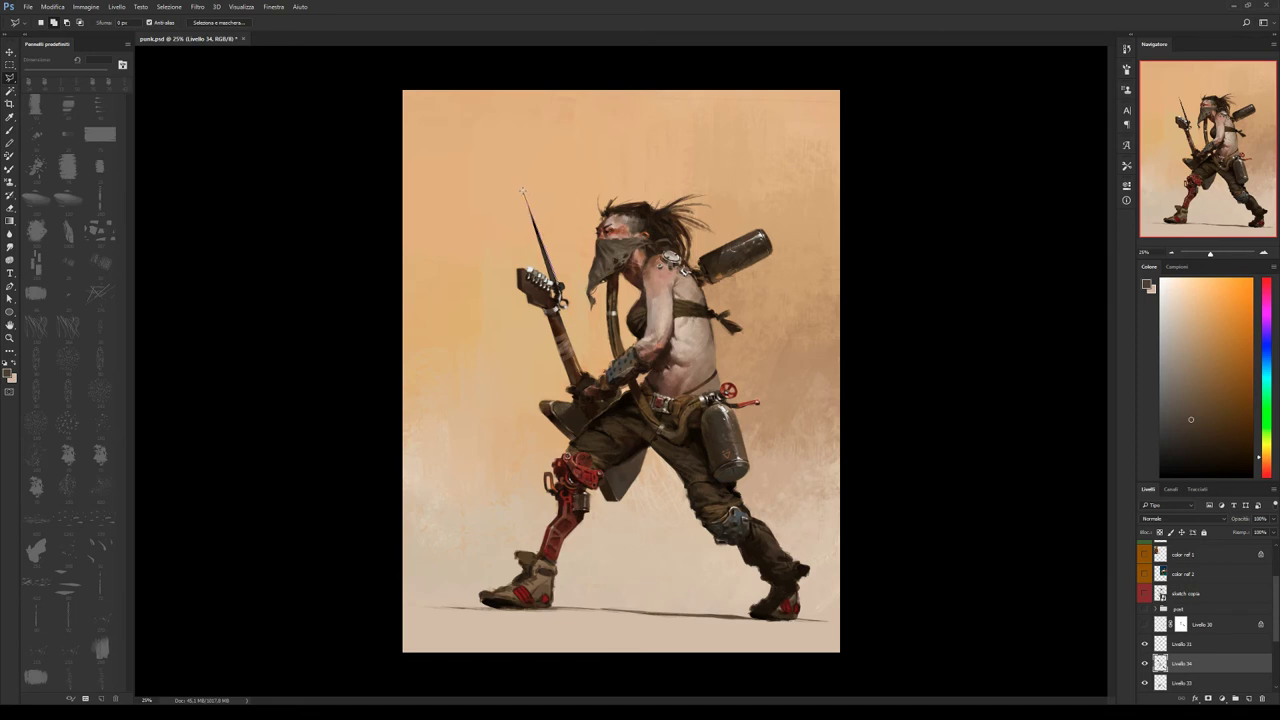
Select a thin strip along the knife blade, deselect, and return to the brush with white.
{"action": "mouse_move", "coordinate": [522, 190]}
{"action": "left_mouse_down"}
{"action": "mouse_move", "coordinate": [530, 266]}
{"action": "mouse_move", "coordinate": [541, 232]}
{"action": "mouse_move", "coordinate": [522, 189]}
{"action": "mouse_move", "coordinate": [531, 263]}
{"action": "mouse_move", "coordinate": [578, 330]}
{"action": "left_mouse_up"}
{"action": "key", "text": "ctrl+d"}
{"action": "left_click", "coordinate": [100, 455]}
{"action": "key", "text": "x"}
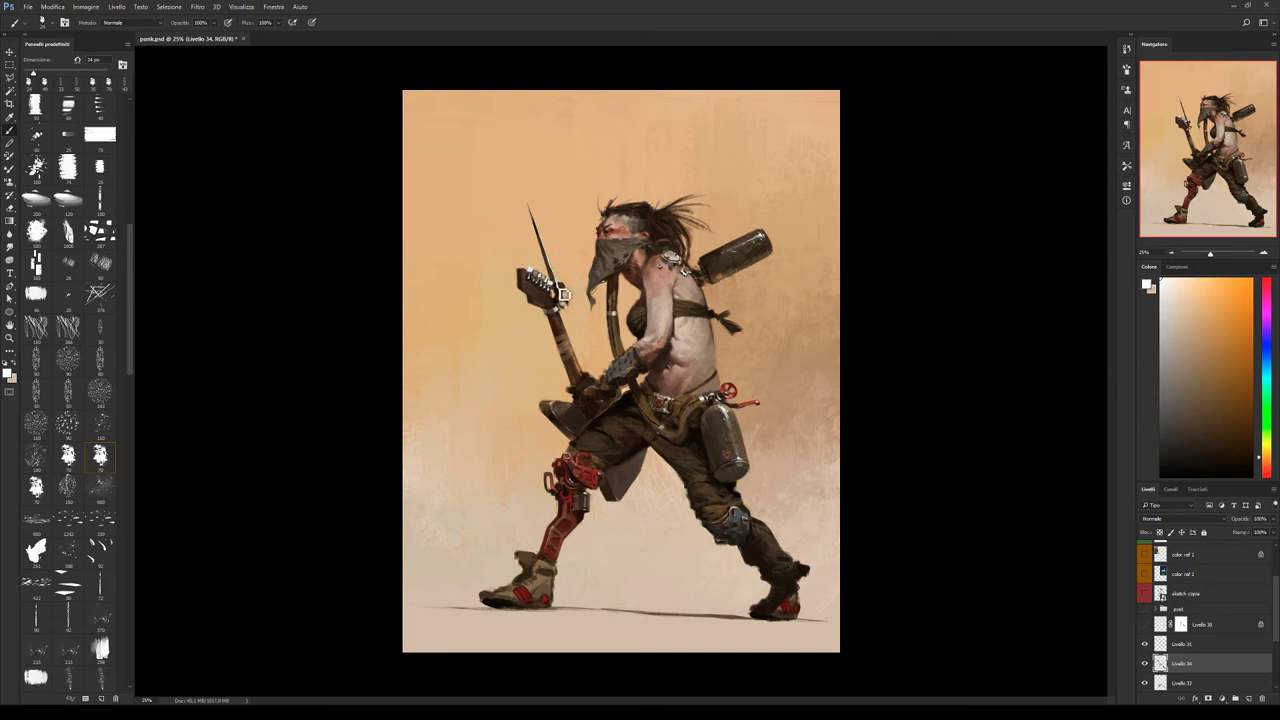
Sample light beige to near-white tones at the guitar head with enlarged brushes.
{"action": "left_click", "coordinate": [551, 268], "text": "alt"}
{"action": "left_click", "coordinate": [67, 393]}
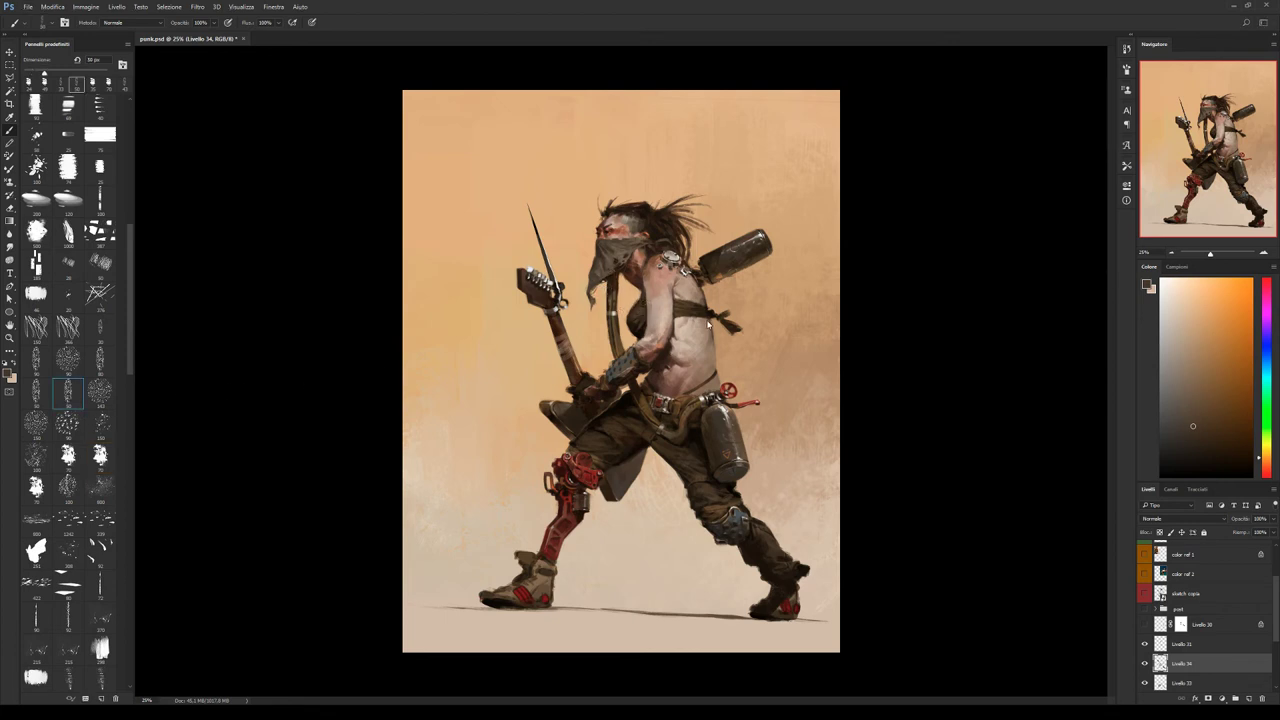
{"action": "key", "text": "bracketright"}
{"action": "left_click", "coordinate": [571, 283], "text": "alt"}
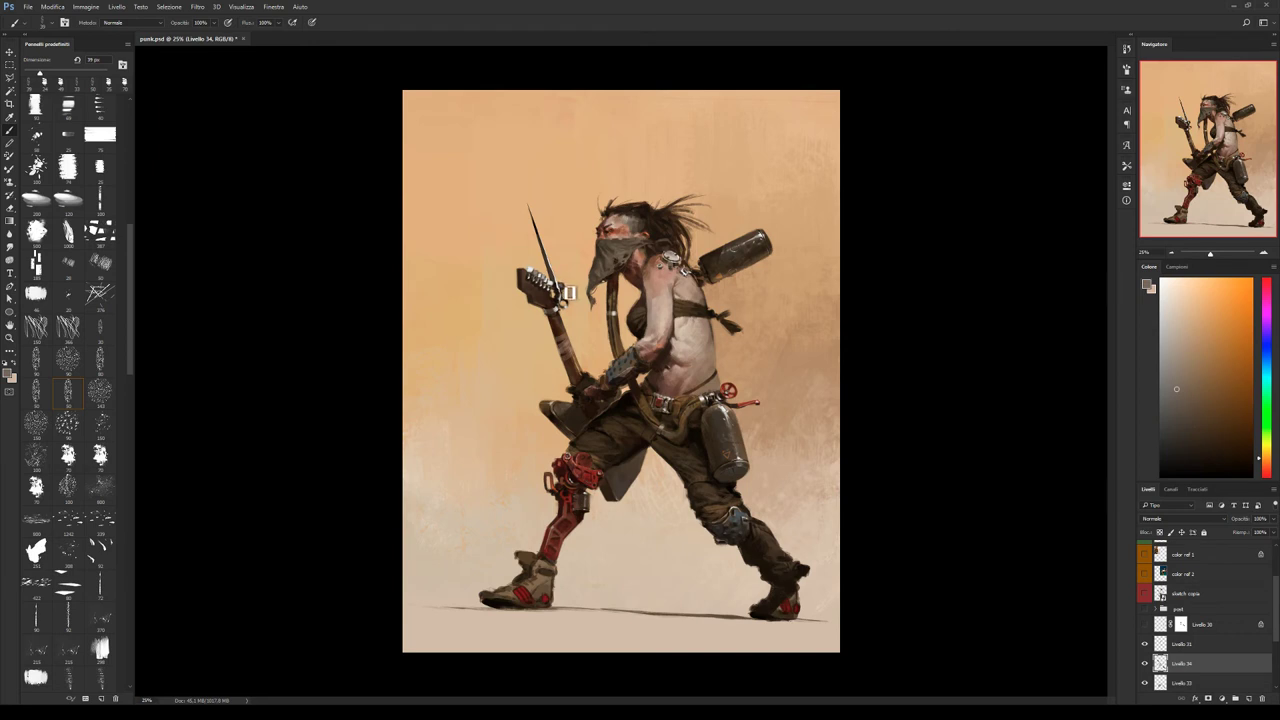
{"action": "left_click", "coordinate": [563, 285], "text": "alt"}
{"action": "left_click", "coordinate": [566, 290], "text": "alt"}
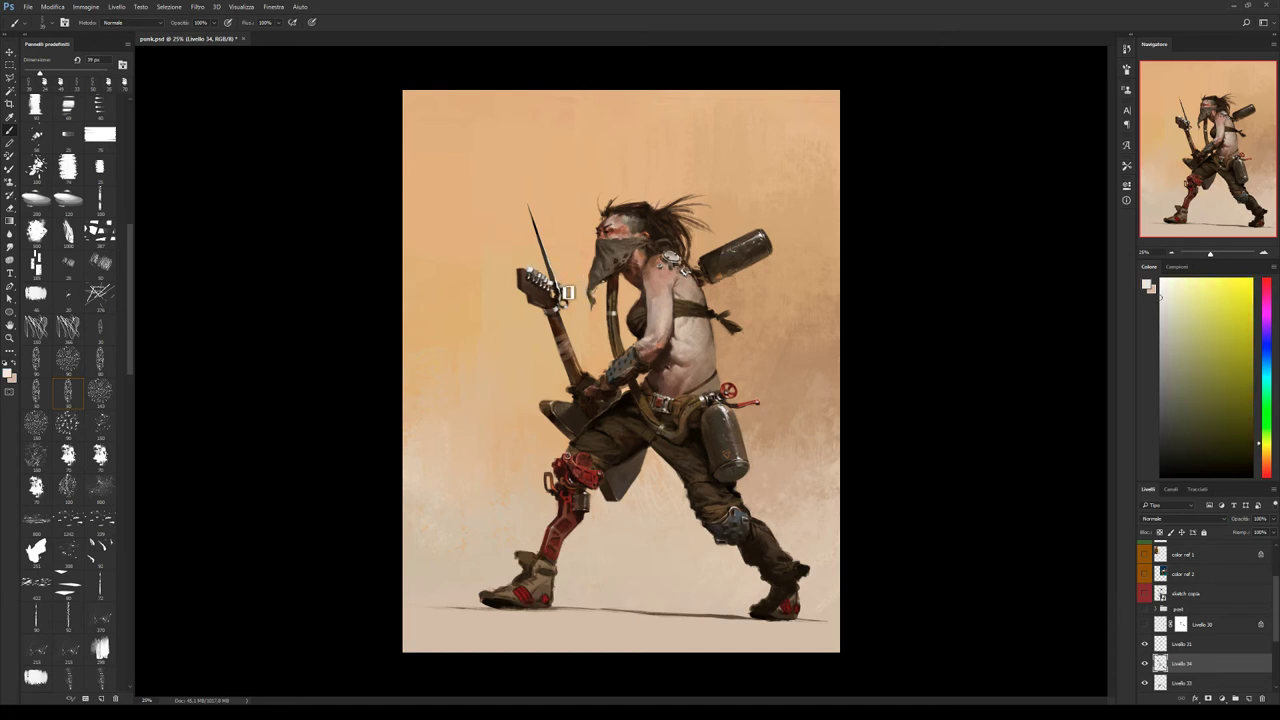
{"action": "left_click", "coordinate": [99, 455]}
{"action": "key", "text": "]"}
Mirror the painting horizontally to check it and pick a different brush tip.
{"action": "key", "text": "h"}
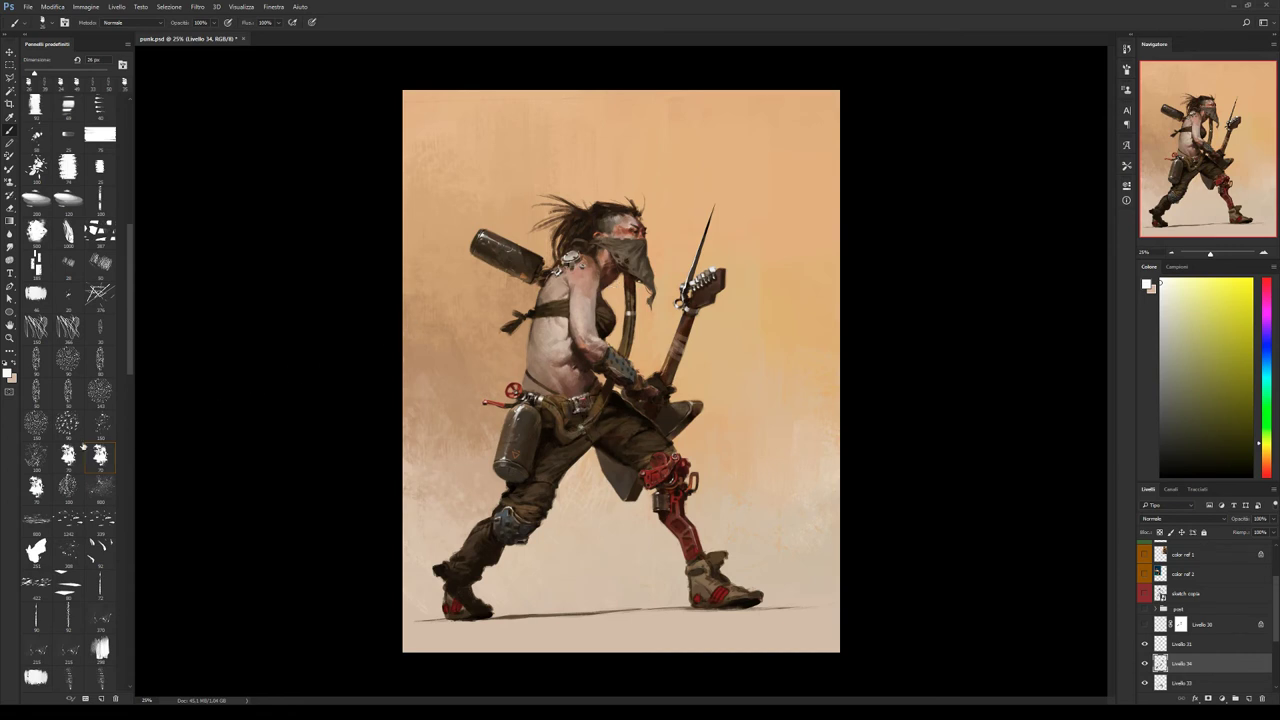
{"action": "left_click", "coordinate": [67, 398]}
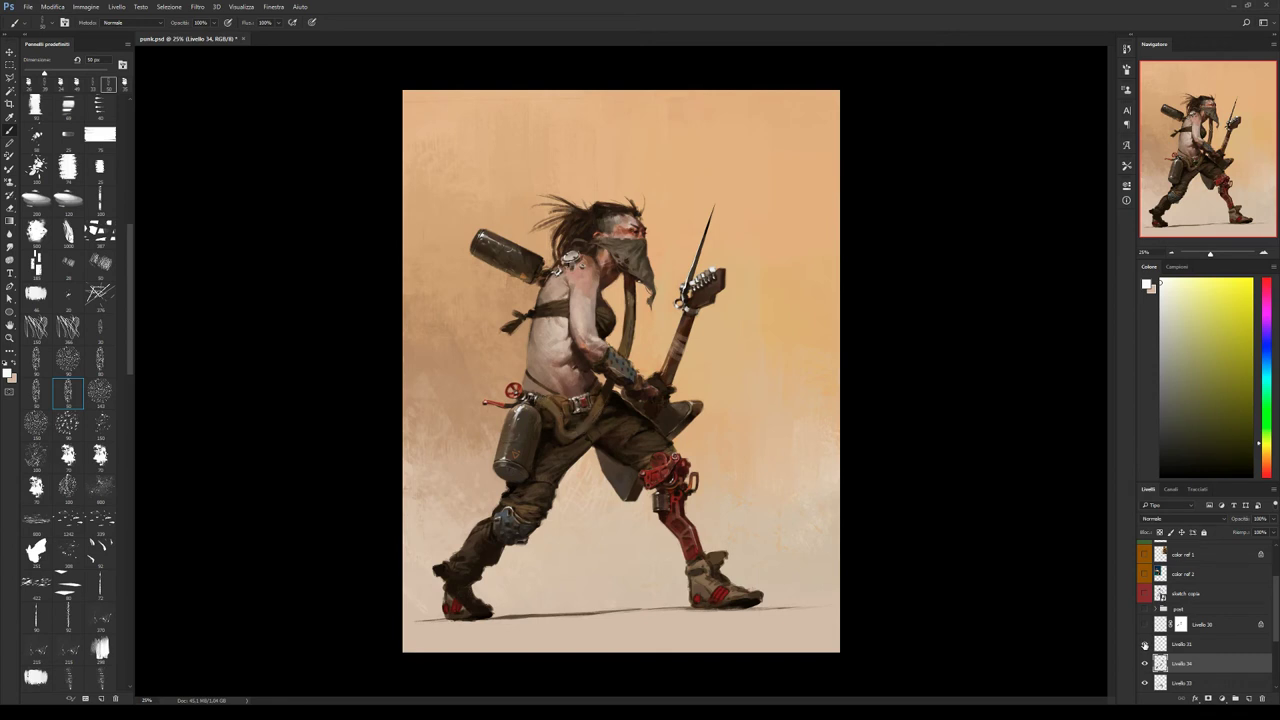
Merge layers Livello 31 through cavalli into a single Livello 31.
{"action": "left_click", "coordinate": [1186, 645]}
{"action": "scroll", "coordinate": [1200, 630], "scroll_direction": "down", "scroll_amount": 3}
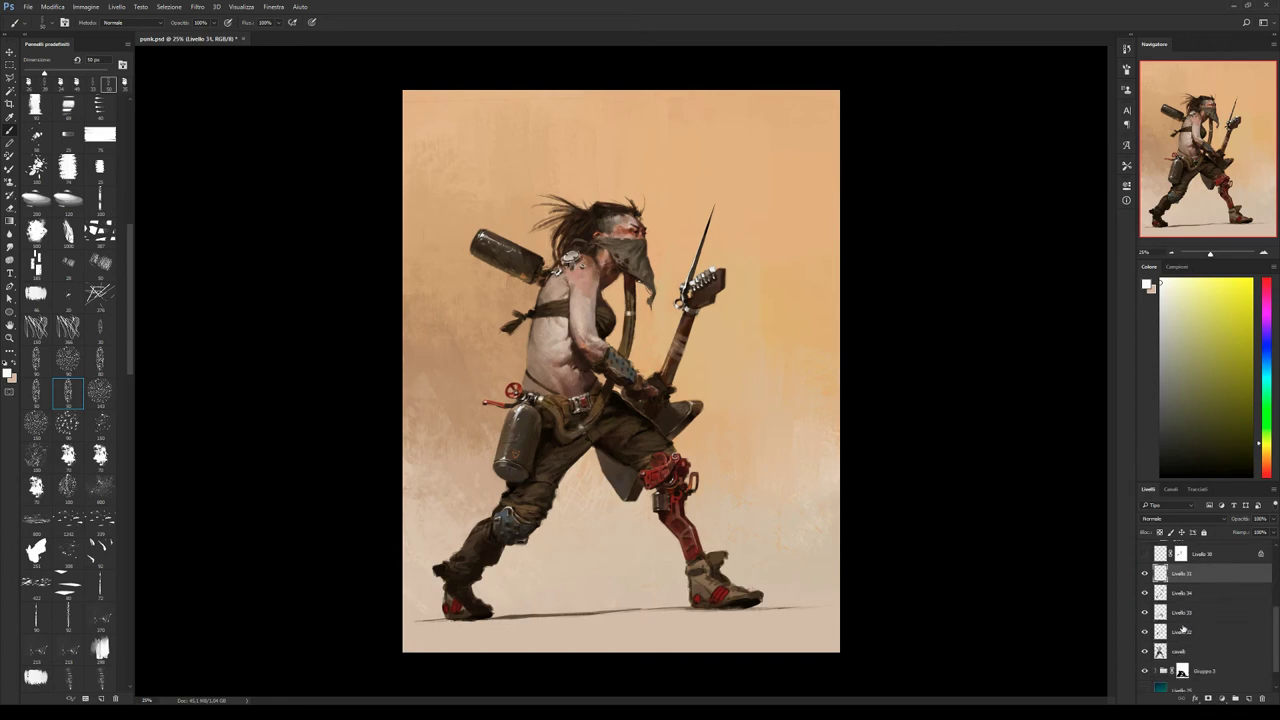
{"action": "scroll", "coordinate": [1220, 636], "scroll_direction": "up", "scroll_amount": 1}
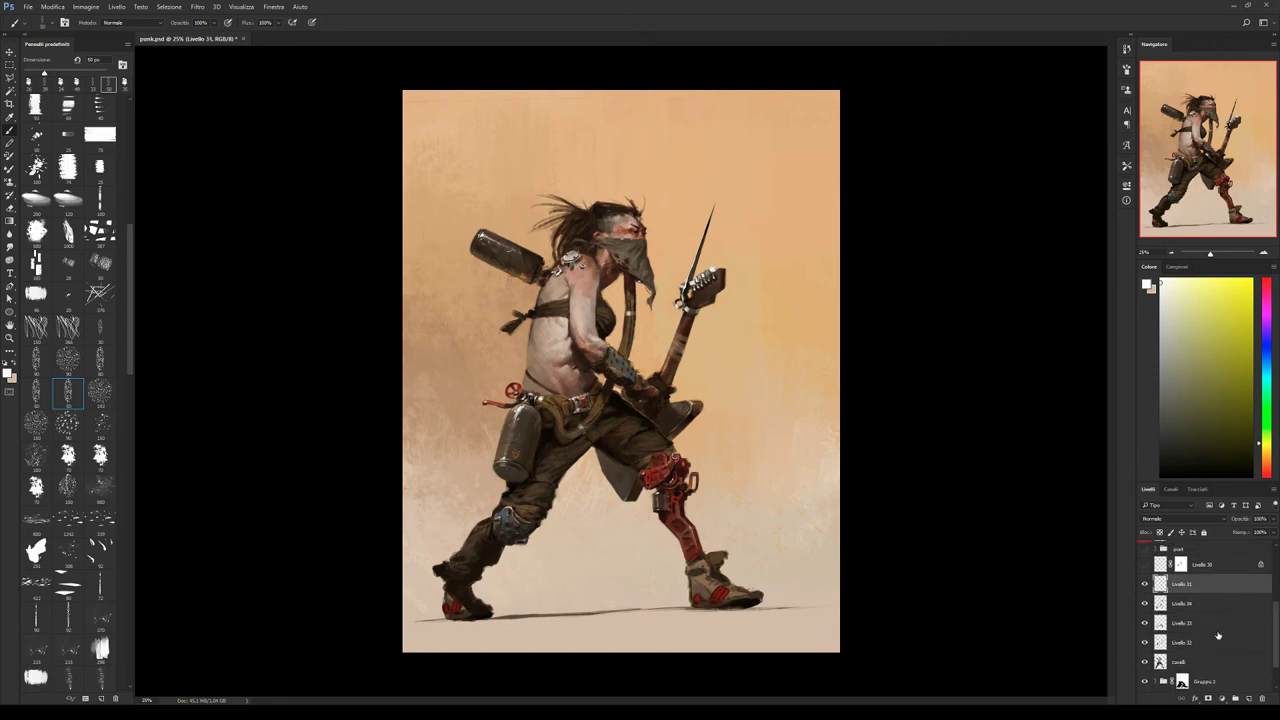
{"action": "left_click", "coordinate": [1196, 662], "text": "shift"}
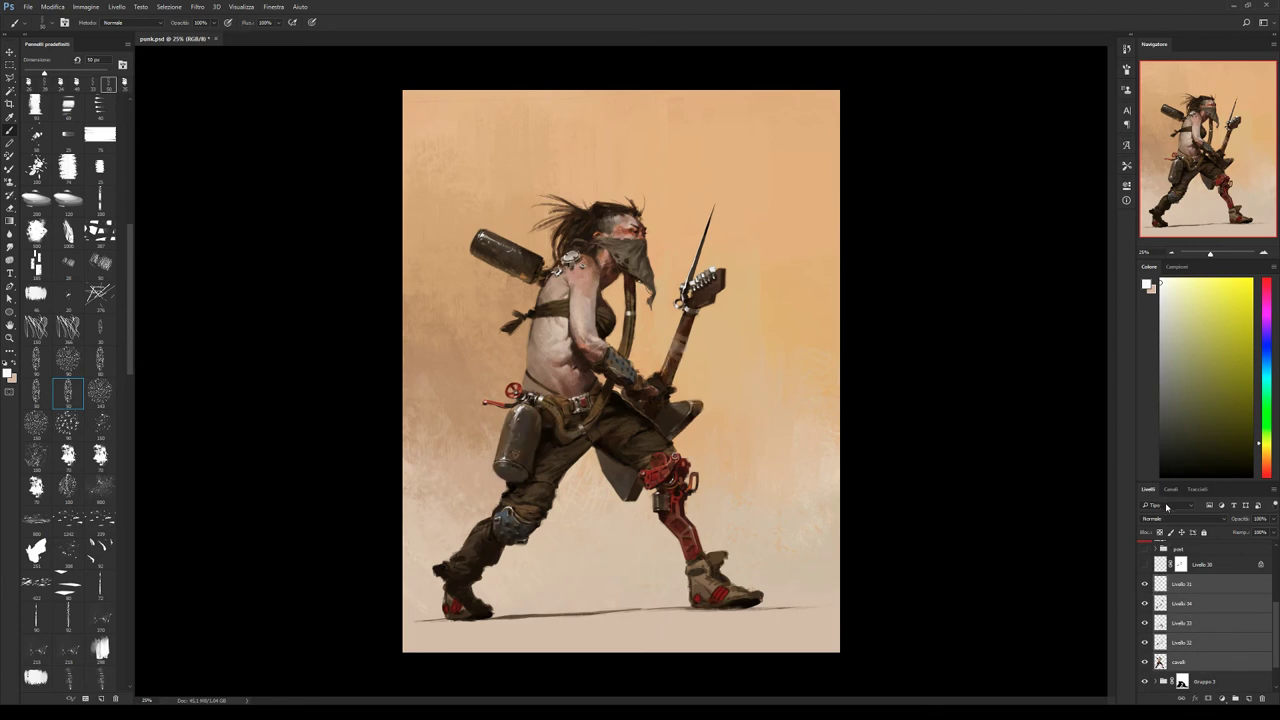
{"action": "key", "text": "ctrl+e"}
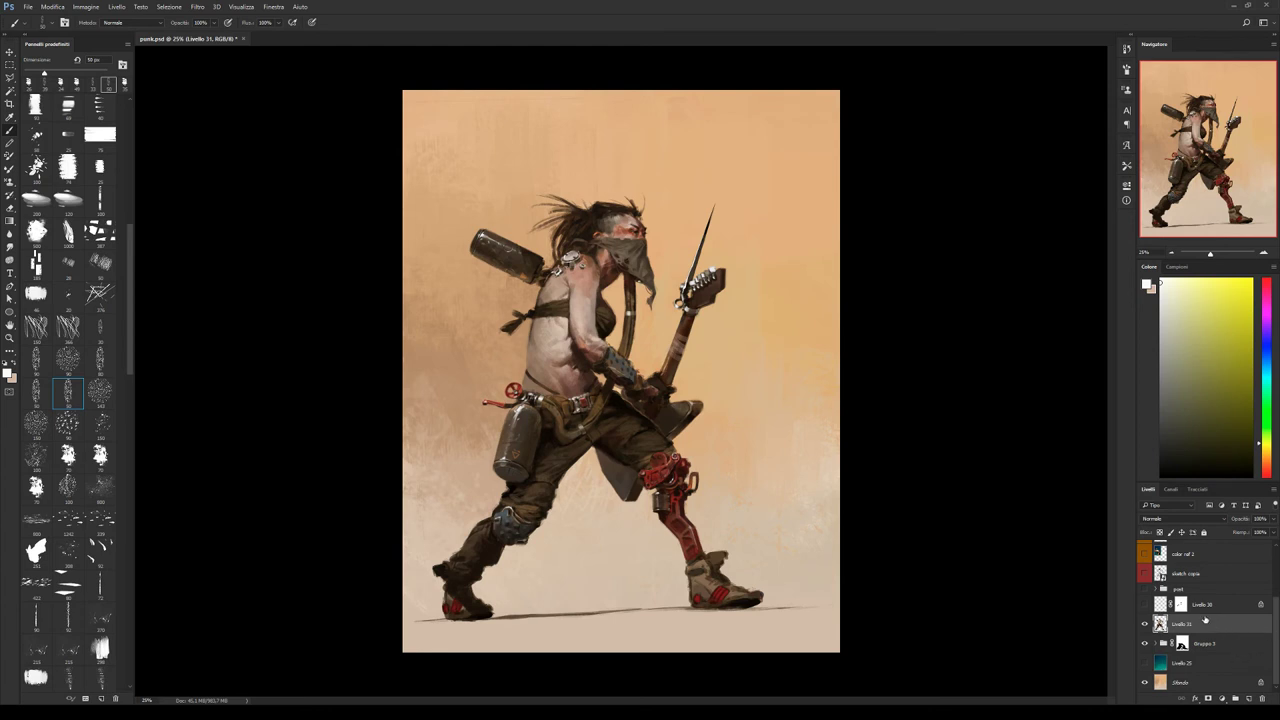
Briefly show and hide Livello 30, then add a new empty layer above Livello 31.
{"action": "left_click", "coordinate": [1146, 605]}
{"action": "left_click", "coordinate": [1146, 605]}
{"action": "left_click", "coordinate": [1247, 697]}
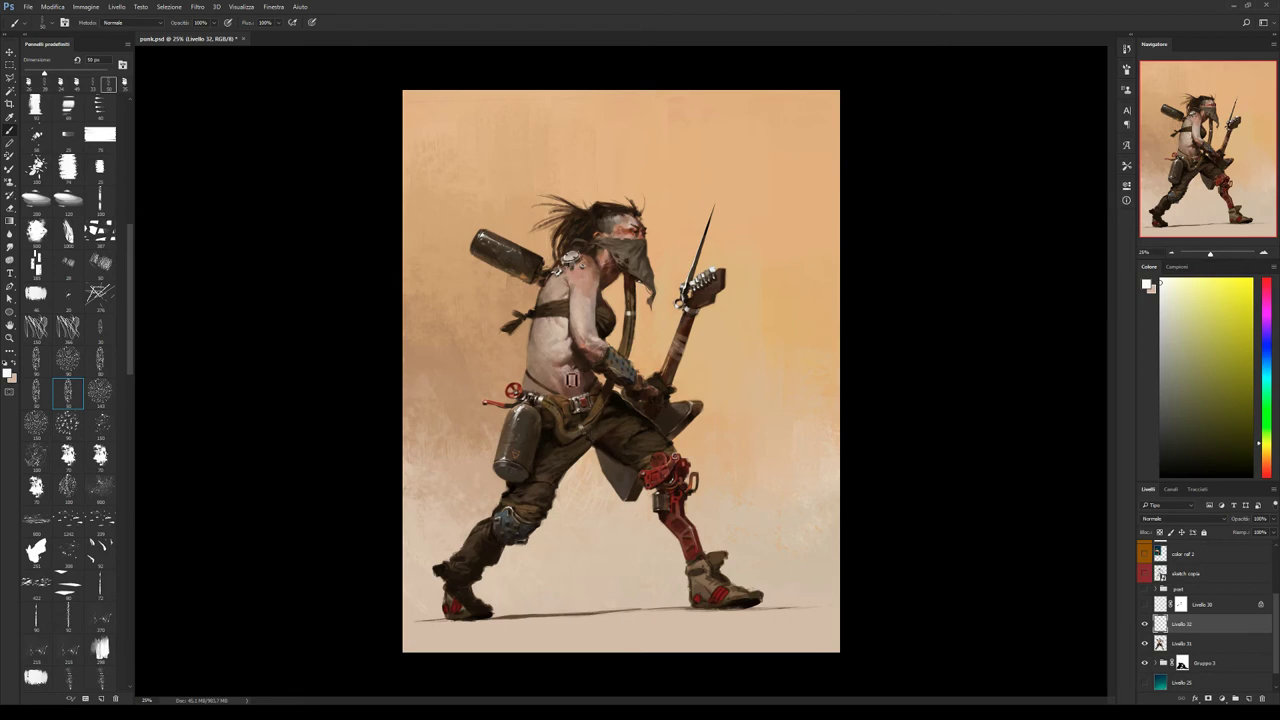
Pick the sharp diamond brush and lightly repaint the waist canister in light orange, sampling darker and lighter canister tones.
{"action": "left_click_drag", "start_coordinate": [130, 344], "coordinate": [138, 263]}
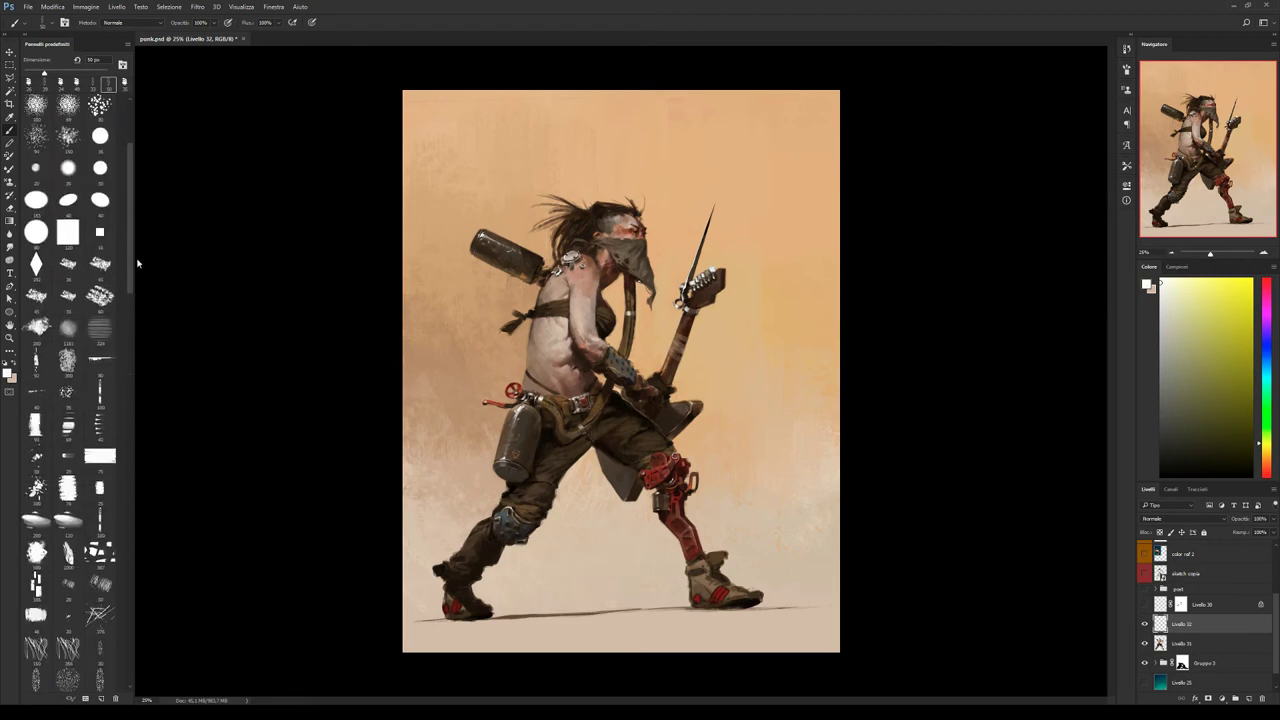
{"action": "scroll", "coordinate": [42, 241], "scroll_direction": "up", "scroll_amount": 3}
{"action": "scroll", "coordinate": [80, 151], "scroll_direction": "up", "scroll_amount": 1}
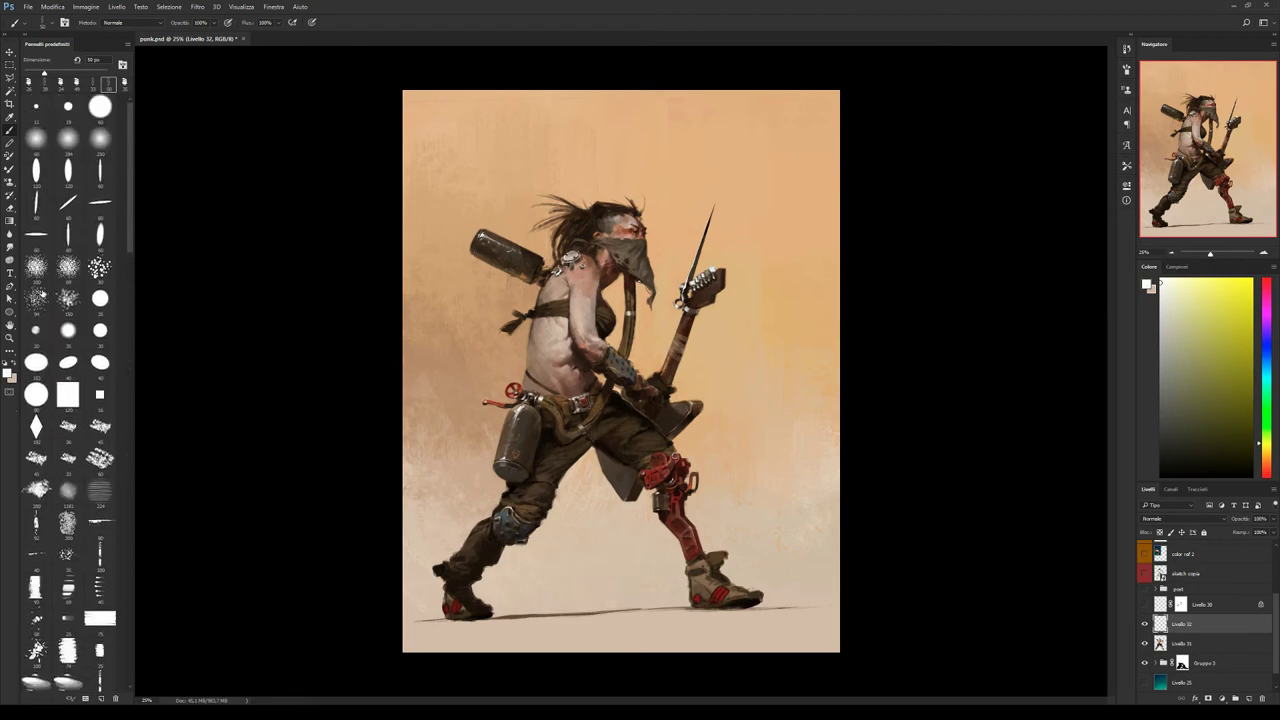
{"action": "left_click", "coordinate": [36, 430]}
{"action": "left_click", "coordinate": [531, 423], "text": "alt"}
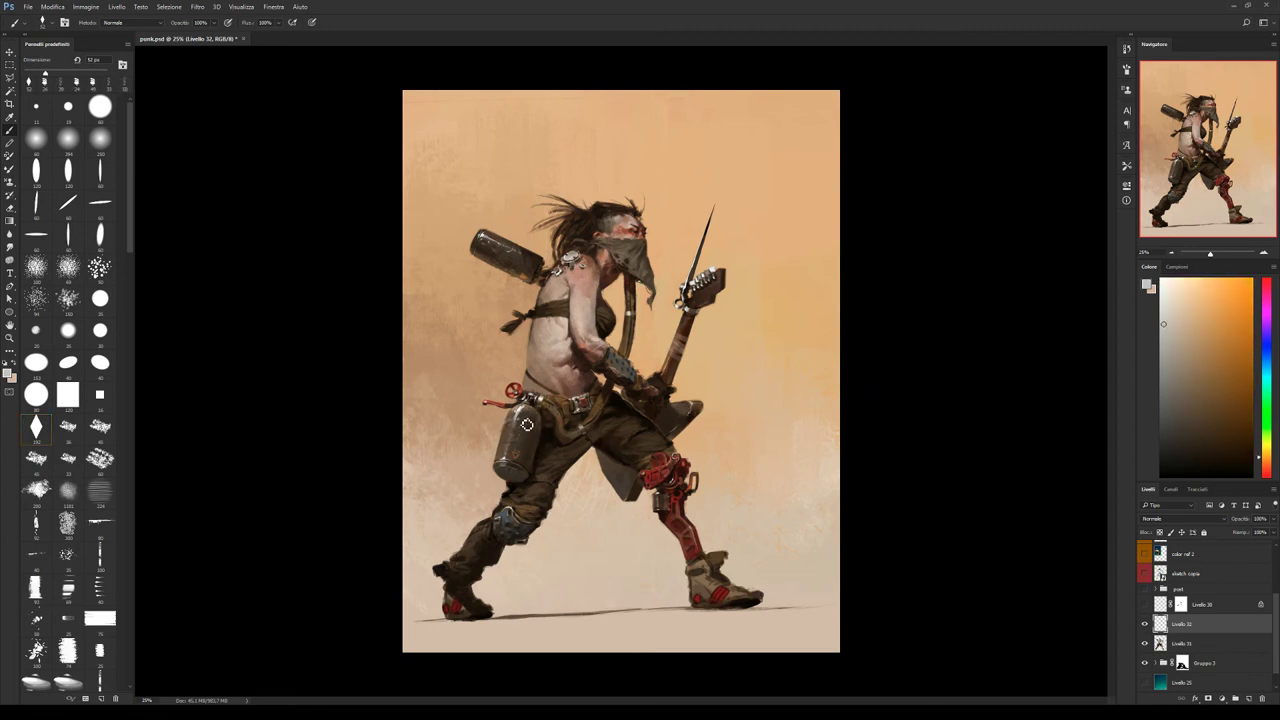
{"action": "mouse_move", "coordinate": [527, 424]}
{"action": "left_mouse_down"}
{"action": "mouse_move", "coordinate": [542, 432]}
{"action": "mouse_move", "coordinate": [535, 453]}
{"action": "mouse_move", "coordinate": [507, 450]}
{"action": "left_mouse_up"}
{"action": "left_click", "coordinate": [551, 437], "text": "alt"}
{"action": "left_click", "coordinate": [548, 446], "text": "alt"}
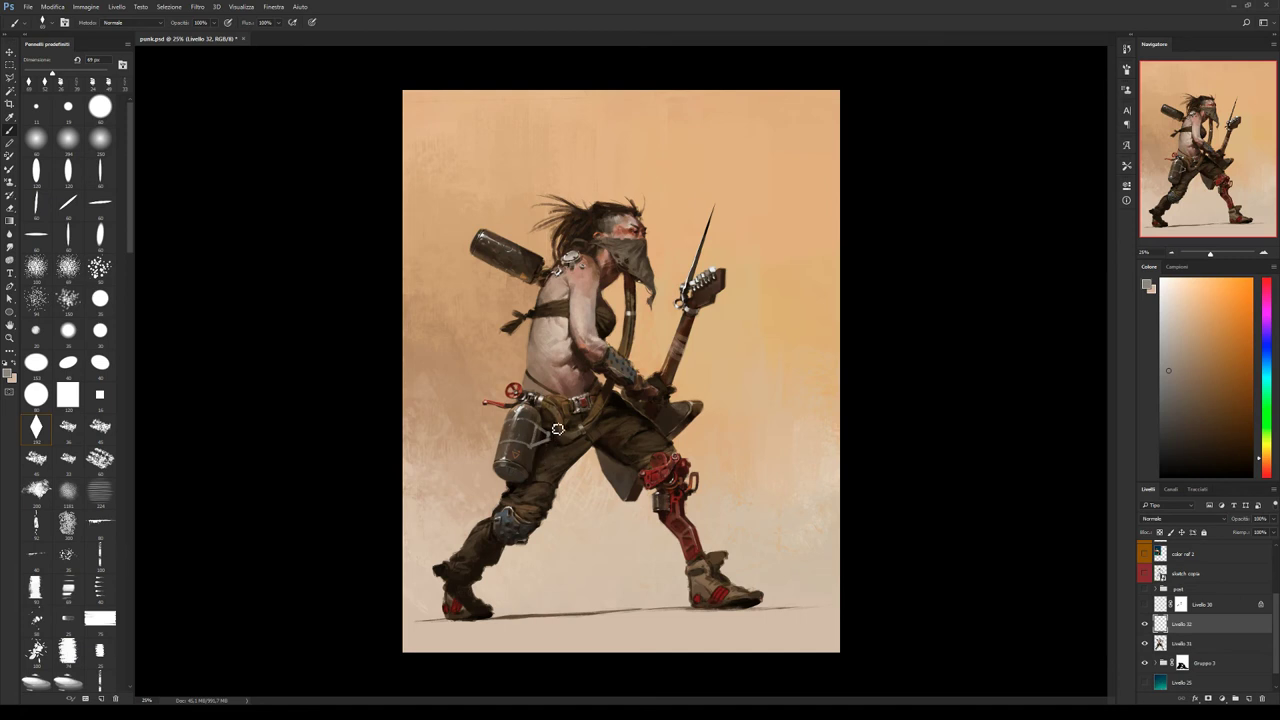
Enlarge the brush to 74 px and alternate erasing and painting the canister with sampled darker tones.
{"action": "key", "text": "shift+period"}
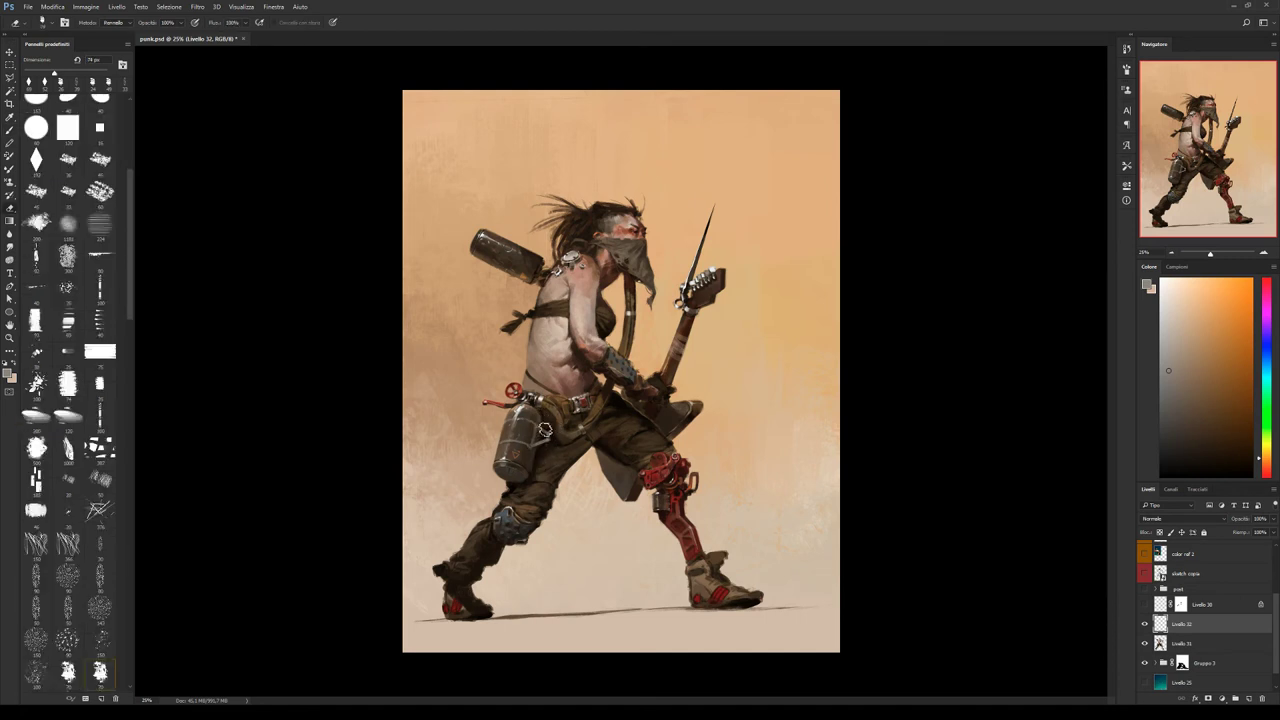
{"action": "key", "text": "e"}
{"action": "key", "text": "b"}
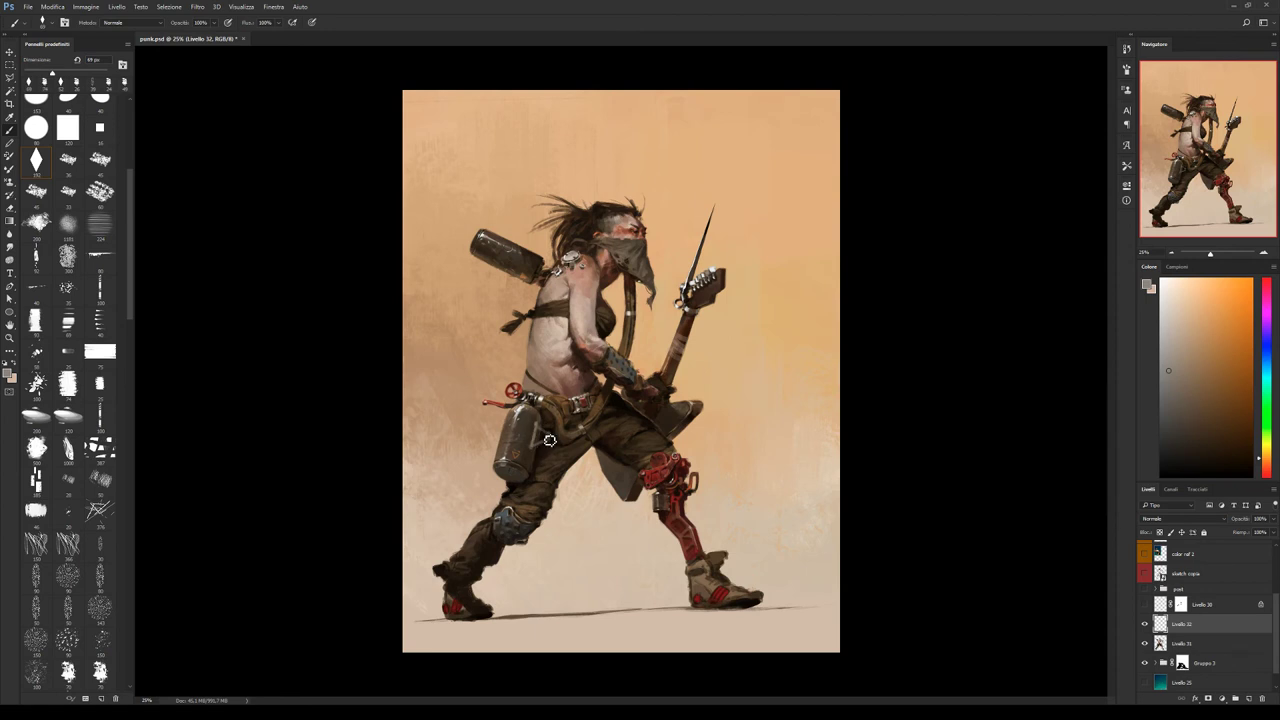
{"action": "left_click", "coordinate": [537, 452], "text": "alt"}
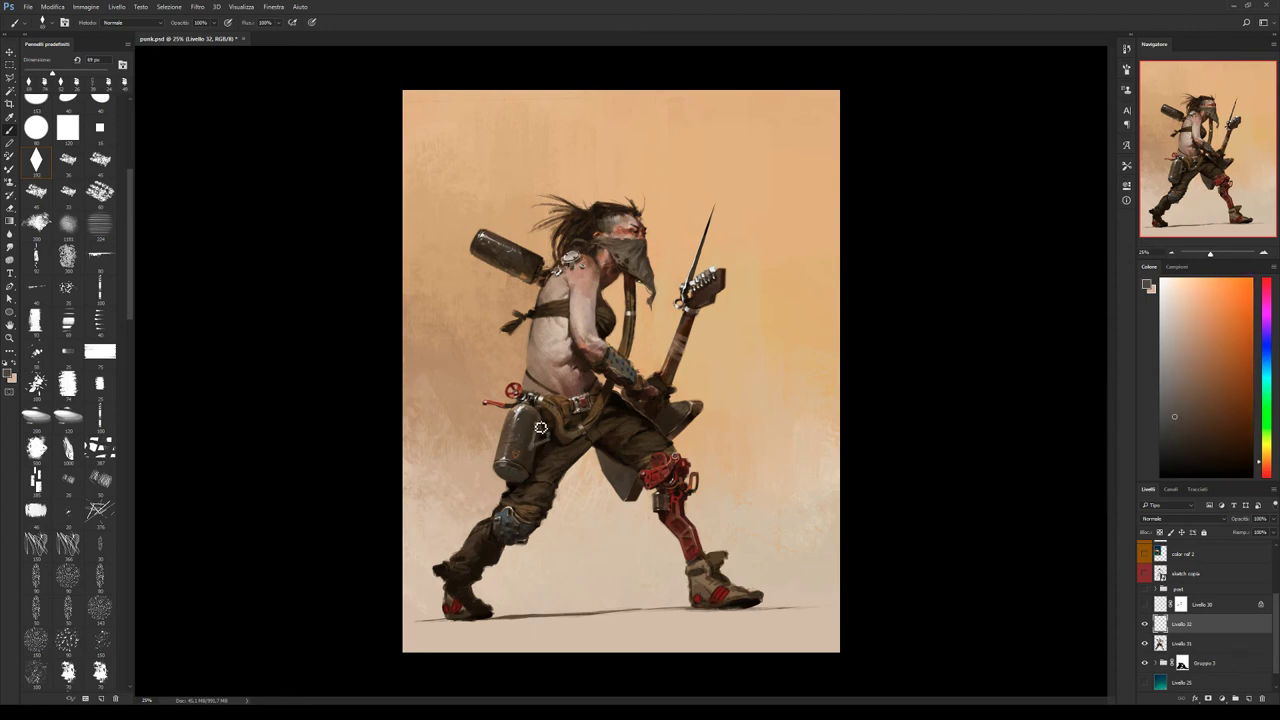
{"action": "key", "text": "e"}
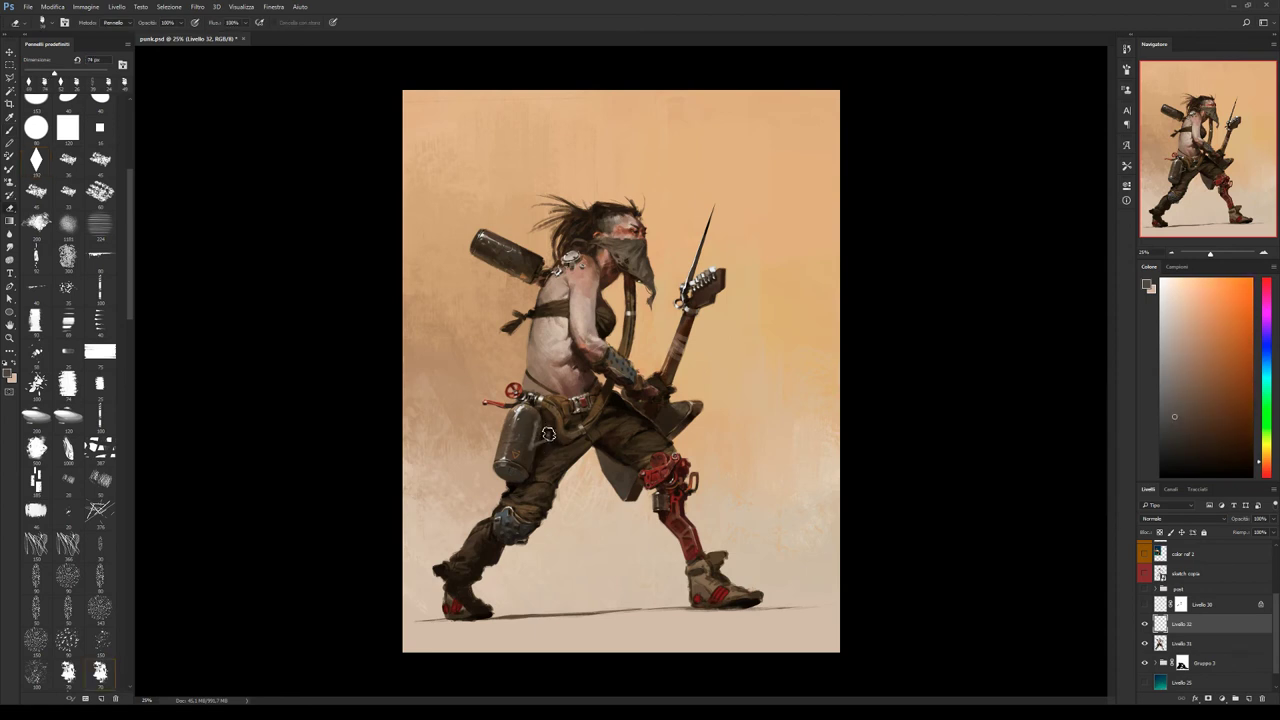
{"action": "key", "text": "b"}
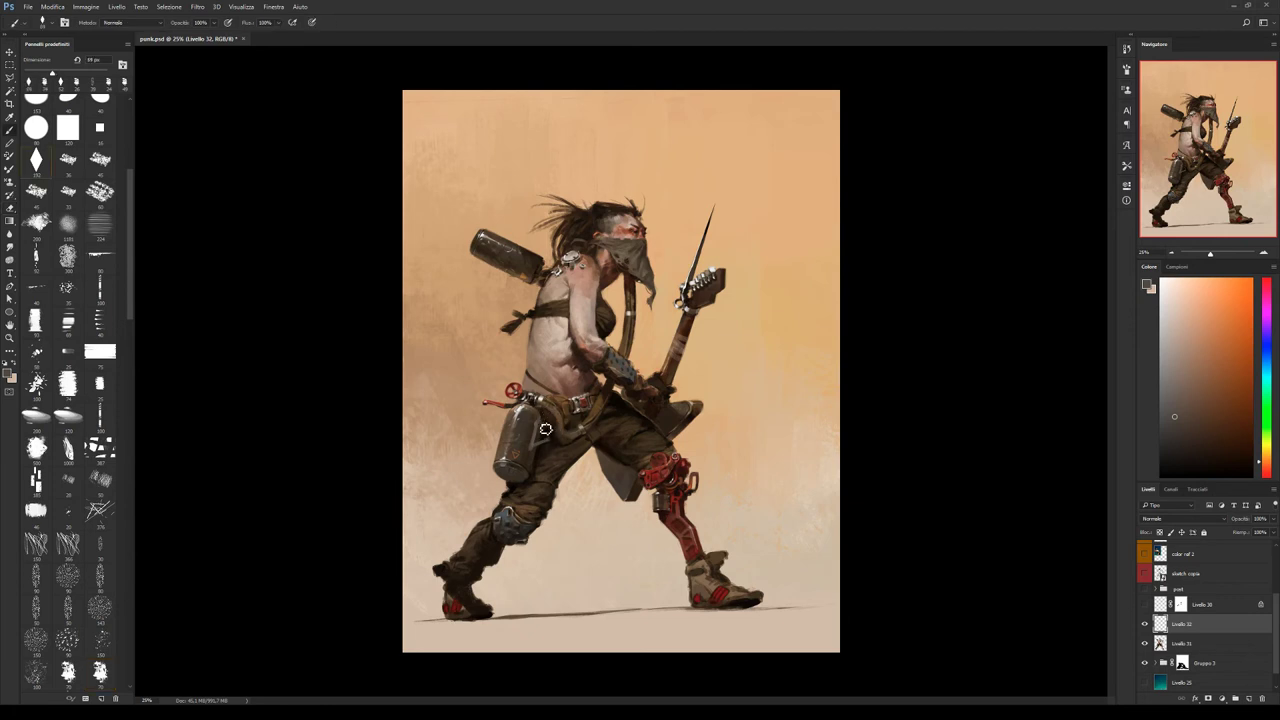
{"action": "left_click", "coordinate": [543, 427], "text": "alt"}
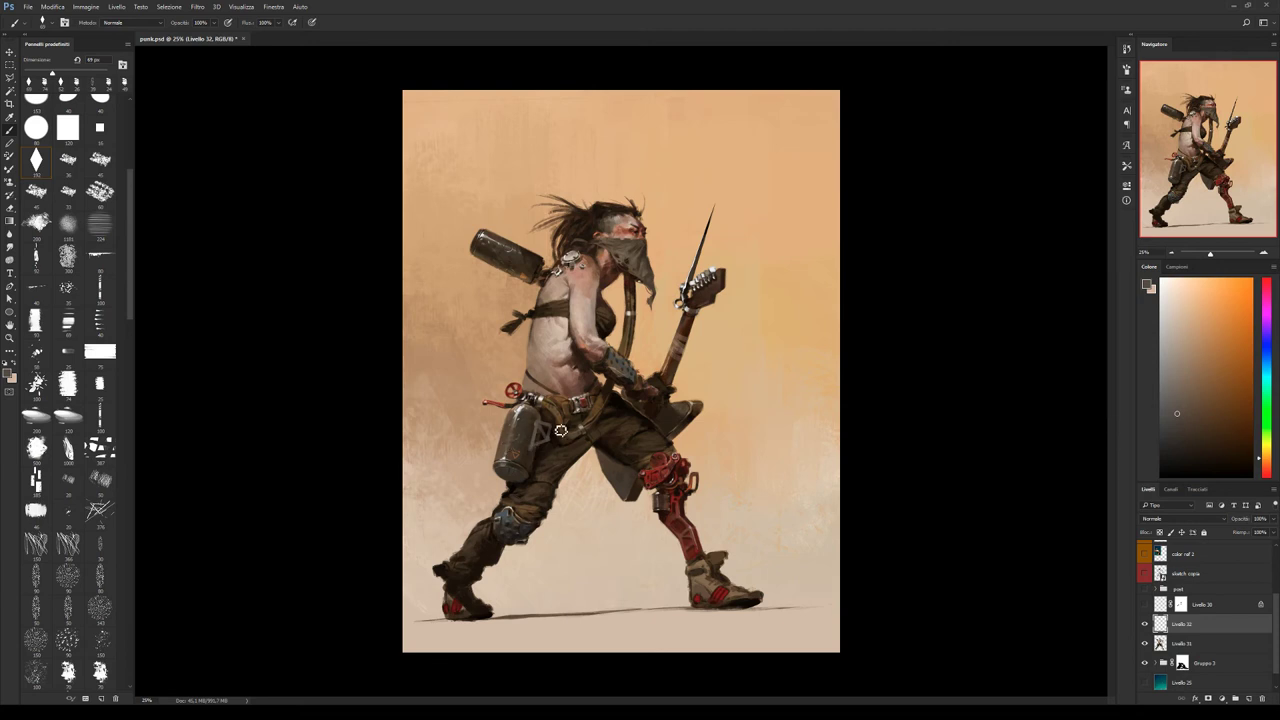
{"action": "key", "text": "s"}
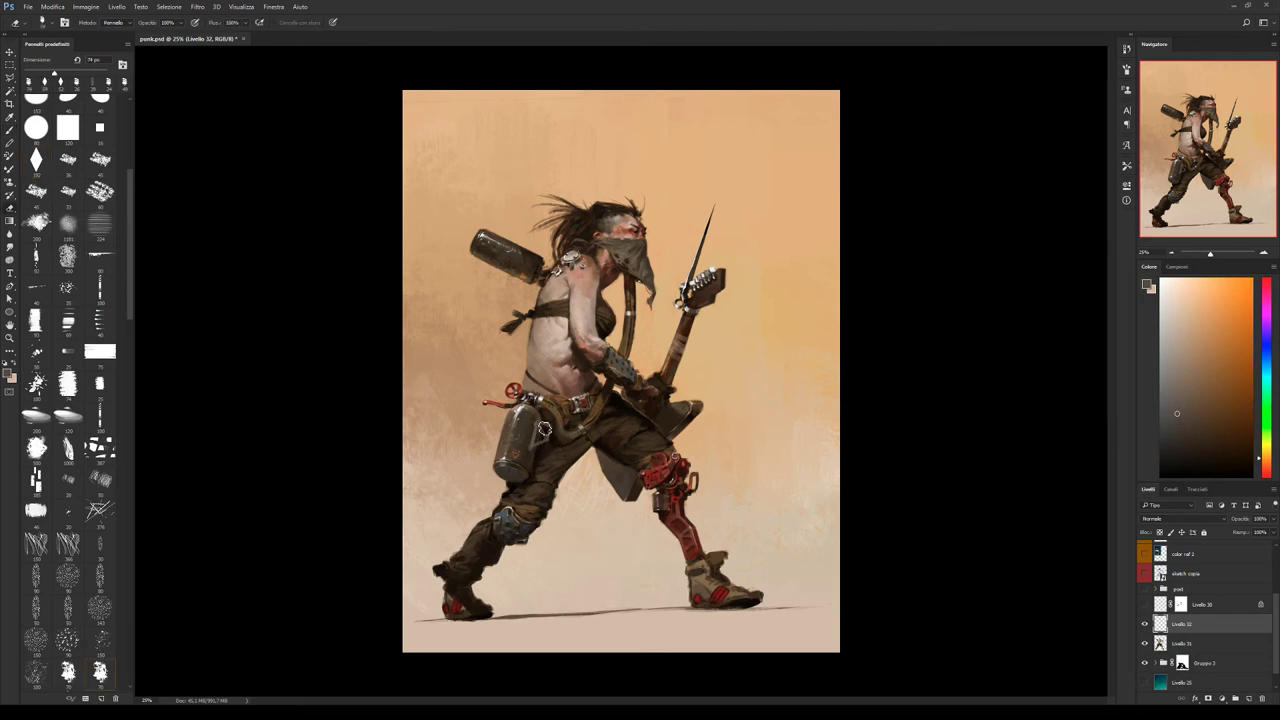
{"action": "key", "text": "b"}
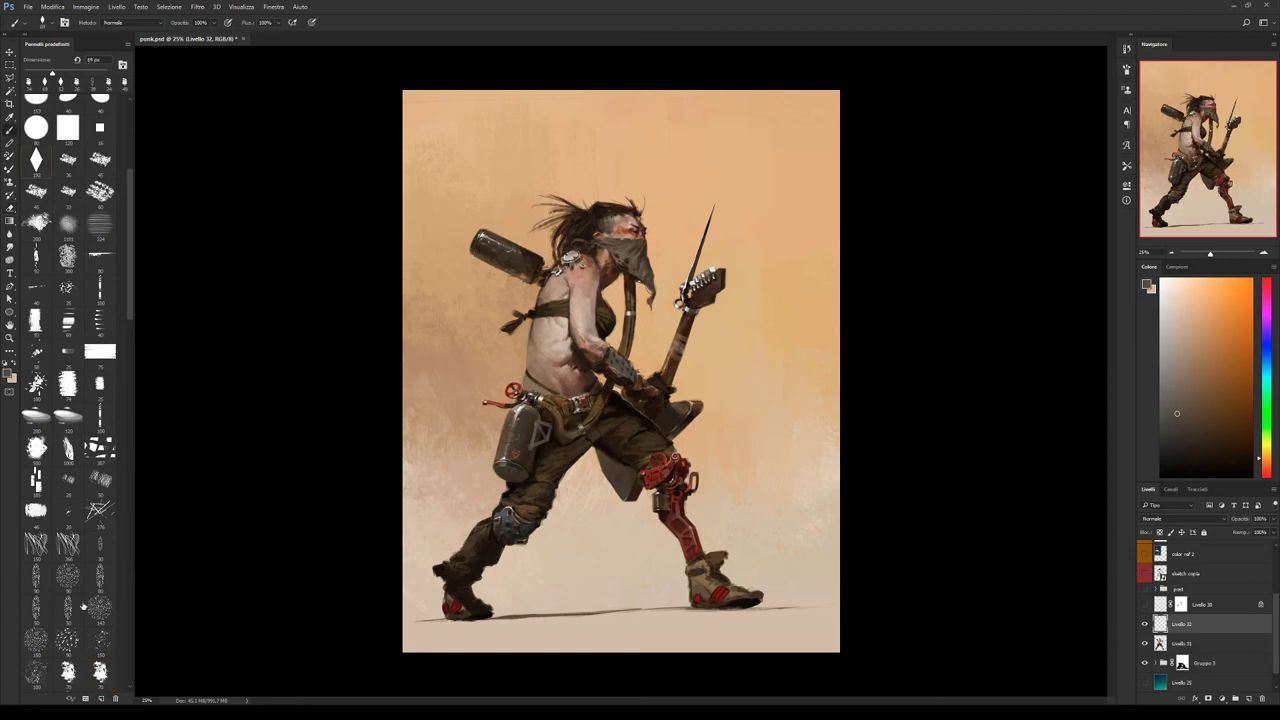
Switch to the 53 px brush and shade the canister with alternating dark, light and mid greys.
{"action": "left_click", "coordinate": [66, 615]}
{"action": "key", "text": "e"}
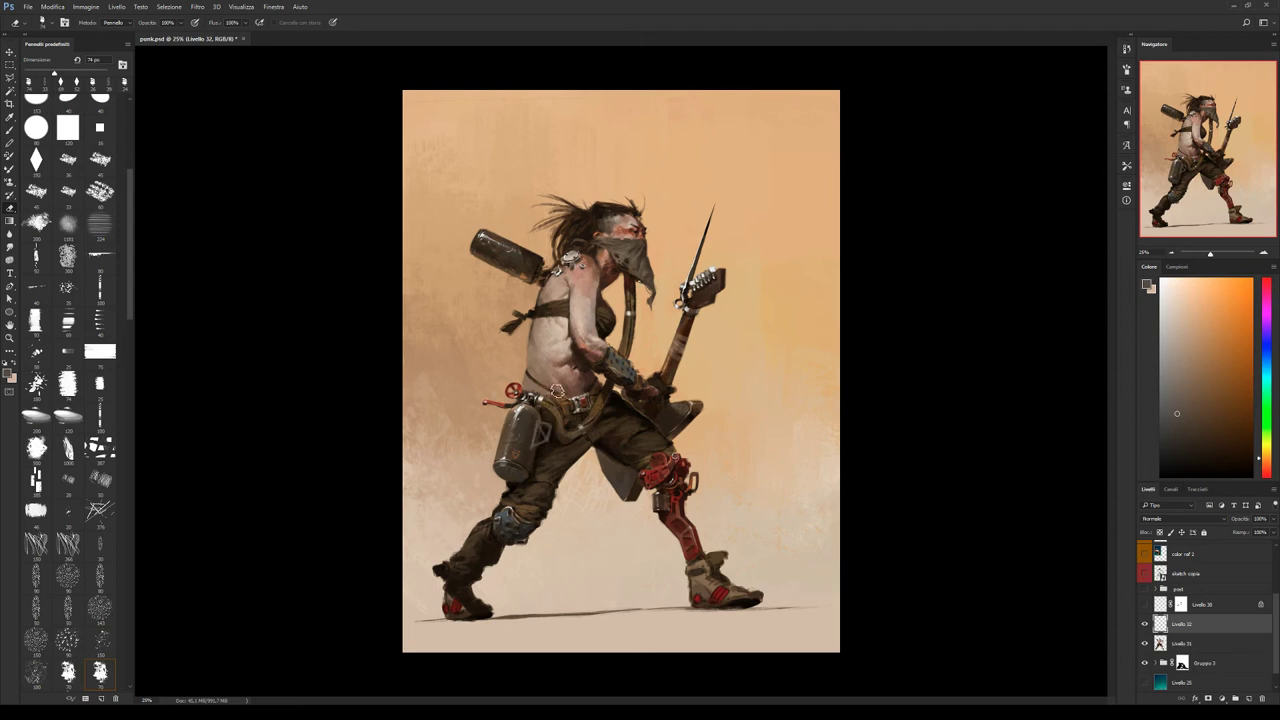
{"action": "key", "text": "b"}
{"action": "key", "text": "x"}
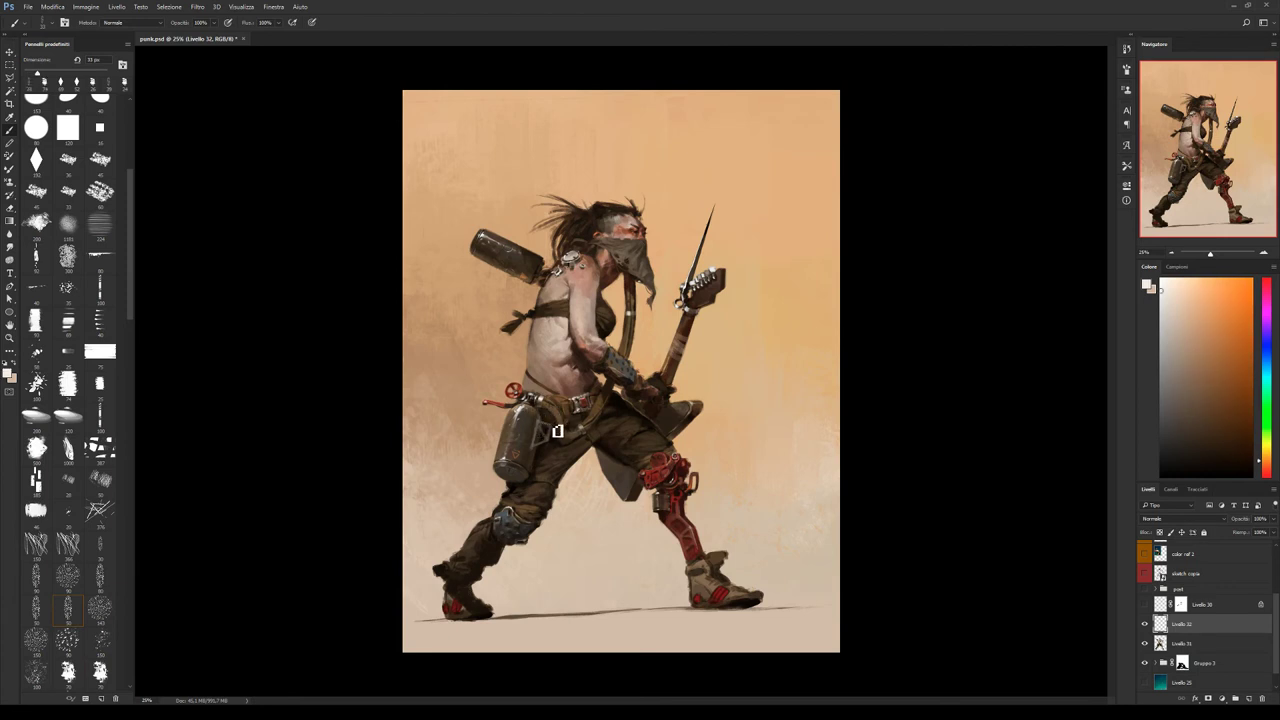
{"action": "left_click", "coordinate": [548, 432], "text": "alt"}
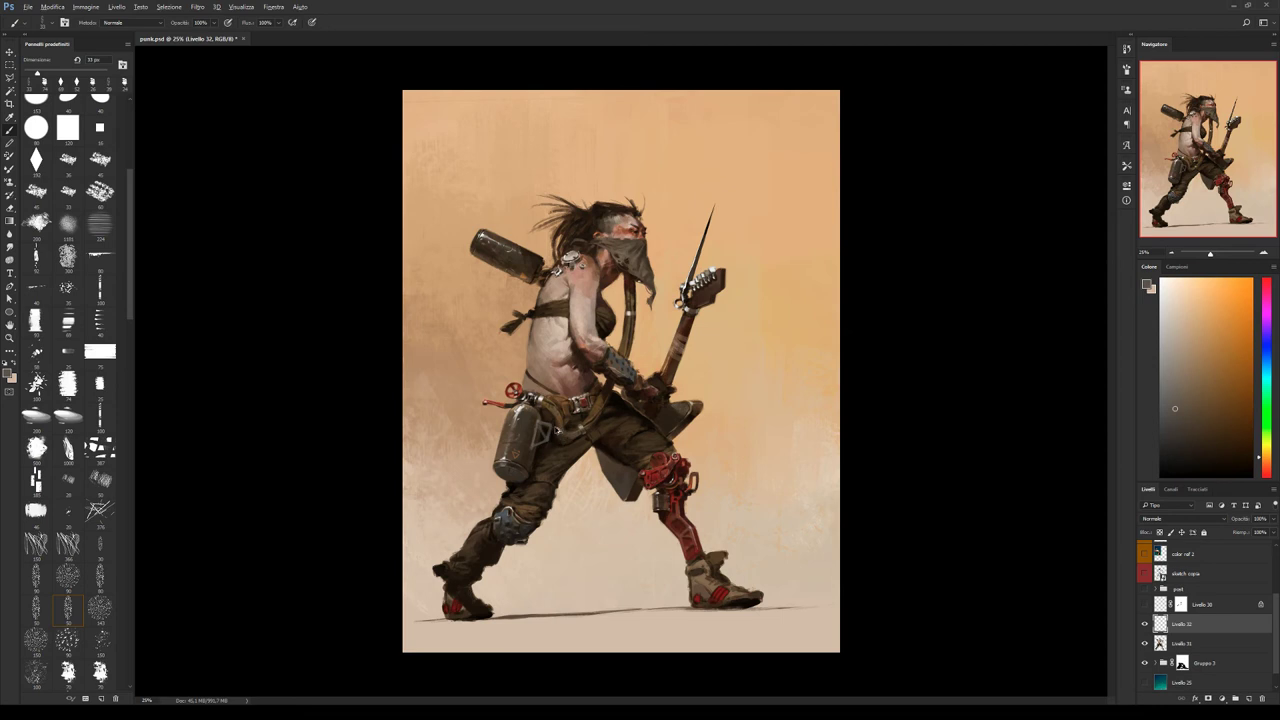
{"action": "left_click", "coordinate": [559, 440], "text": "alt"}
{"action": "left_click", "coordinate": [1176, 410]}
{"action": "left_click", "coordinate": [559, 436], "text": "alt"}
{"action": "left_click", "coordinate": [543, 432], "text": "alt"}
{"action": "left_click", "coordinate": [547, 430], "text": "alt"}
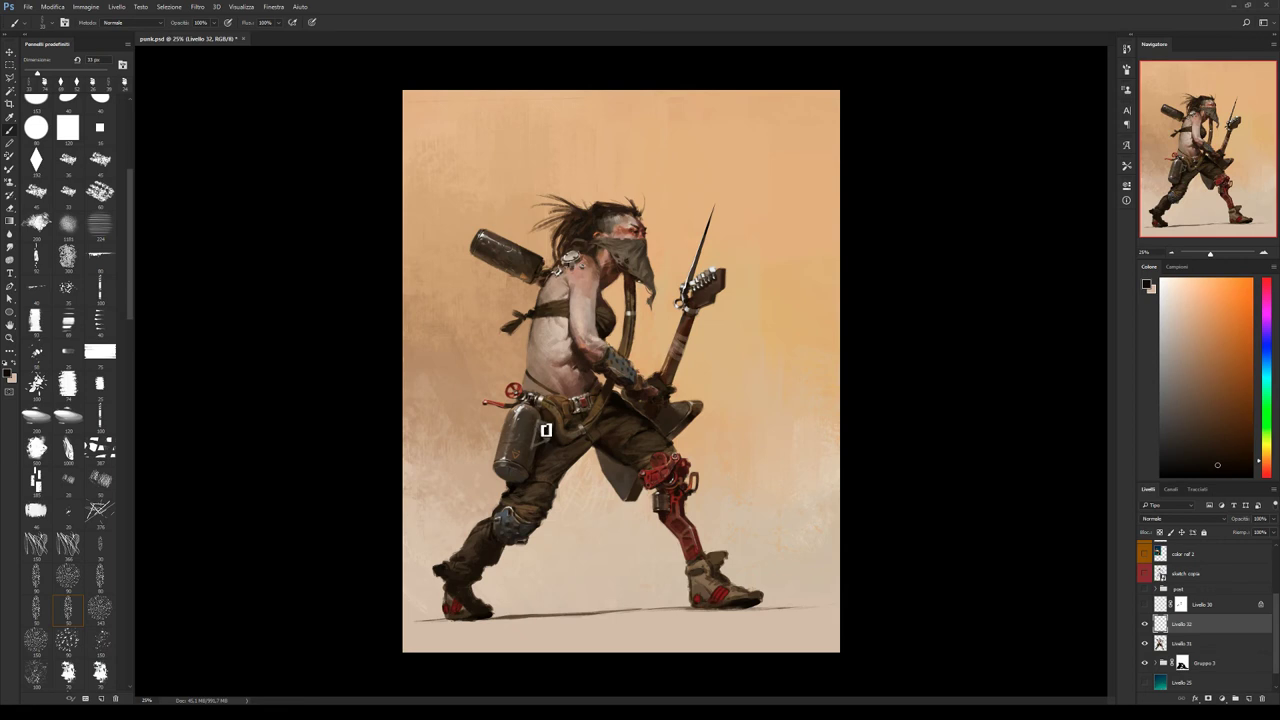
{"action": "left_click", "coordinate": [549, 447], "text": "alt"}
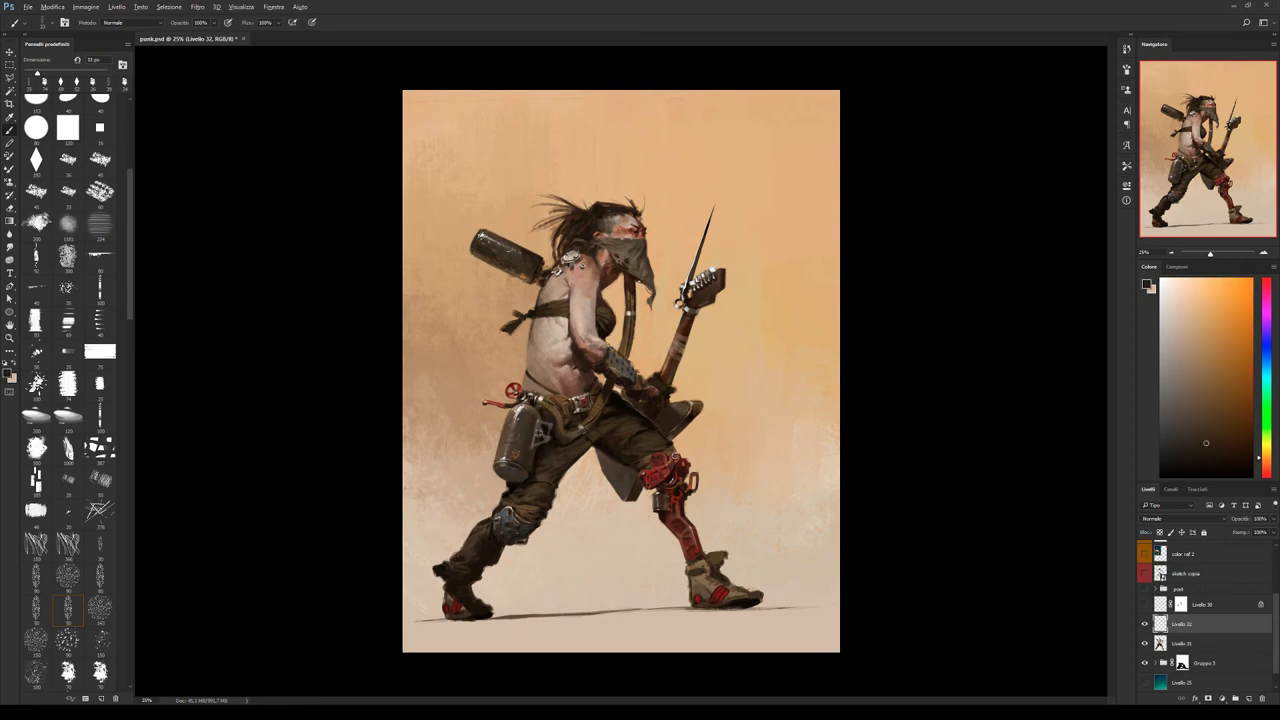
Paint a light diamond mark on the canister, then shade it with the 70 px brush and near-white highlights.
{"action": "left_click_drag", "start_coordinate": [545, 440], "coordinate": [540, 449]}
{"action": "left_click", "coordinate": [535, 451], "text": "alt"}
{"action": "left_click", "coordinate": [541, 428], "text": "alt"}
{"action": "left_click", "coordinate": [100, 672]}
{"action": "left_click", "coordinate": [540, 425], "text": "alt"}
{"action": "left_click", "coordinate": [539, 428], "text": "alt"}
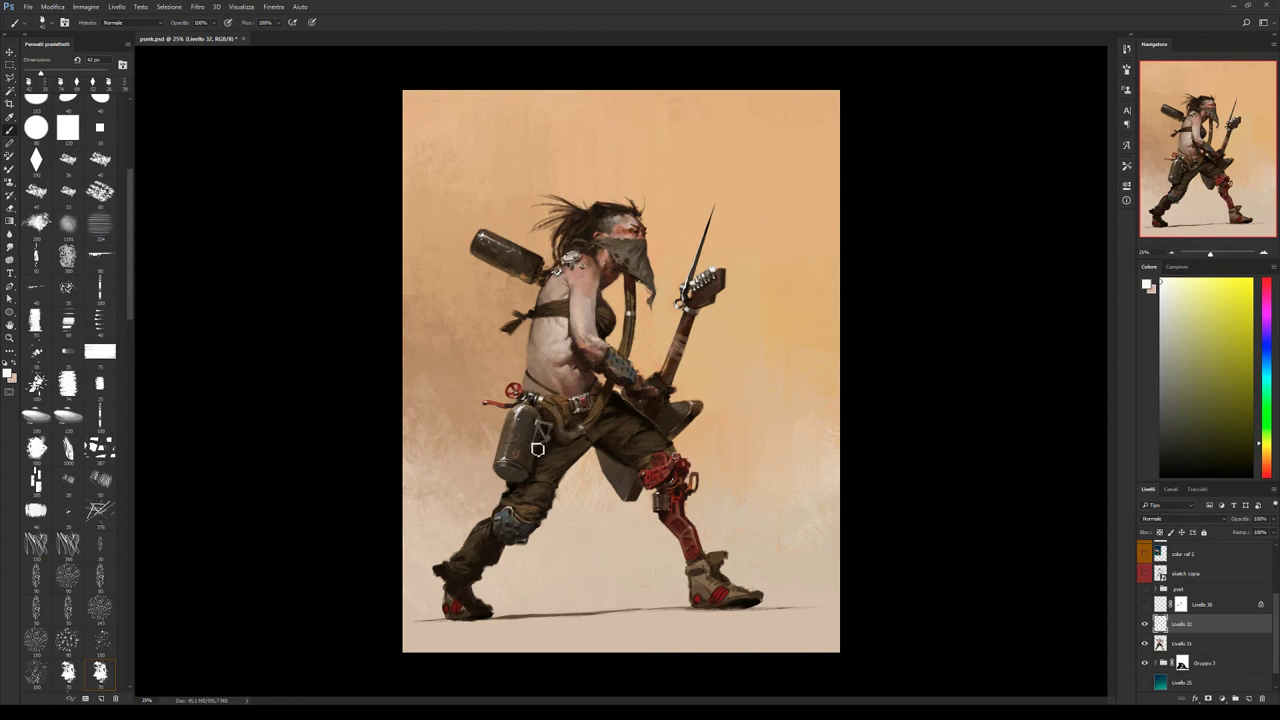
{"action": "left_click", "coordinate": [540, 445], "text": "alt"}
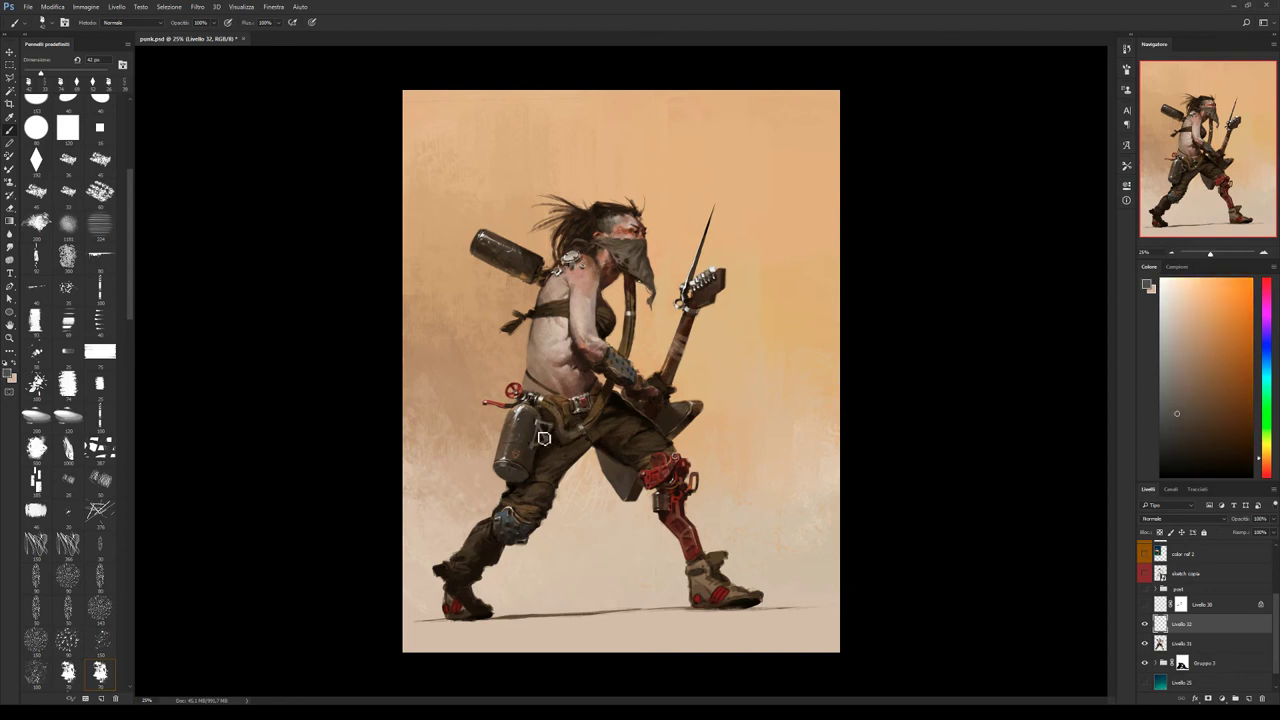
{"action": "left_click", "coordinate": [540, 441], "text": "alt"}
Continue modelling the canister's strap detail with alternating dark and light sampled greys.
{"action": "left_click", "coordinate": [539, 432], "text": "alt"}
{"action": "left_click", "coordinate": [541, 437], "text": "alt"}
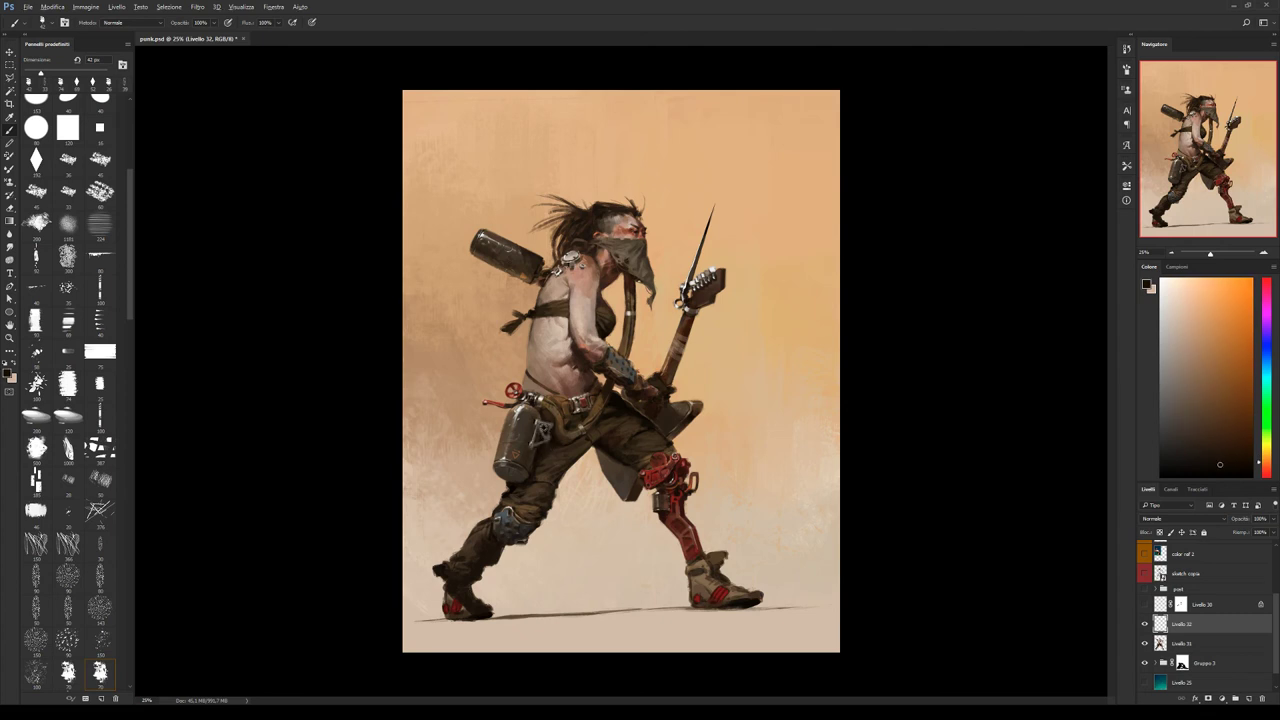
{"action": "left_click", "coordinate": [555, 432], "text": "alt"}
{"action": "left_click", "coordinate": [553, 443], "text": "alt"}
{"action": "left_click", "coordinate": [541, 431], "text": "alt"}
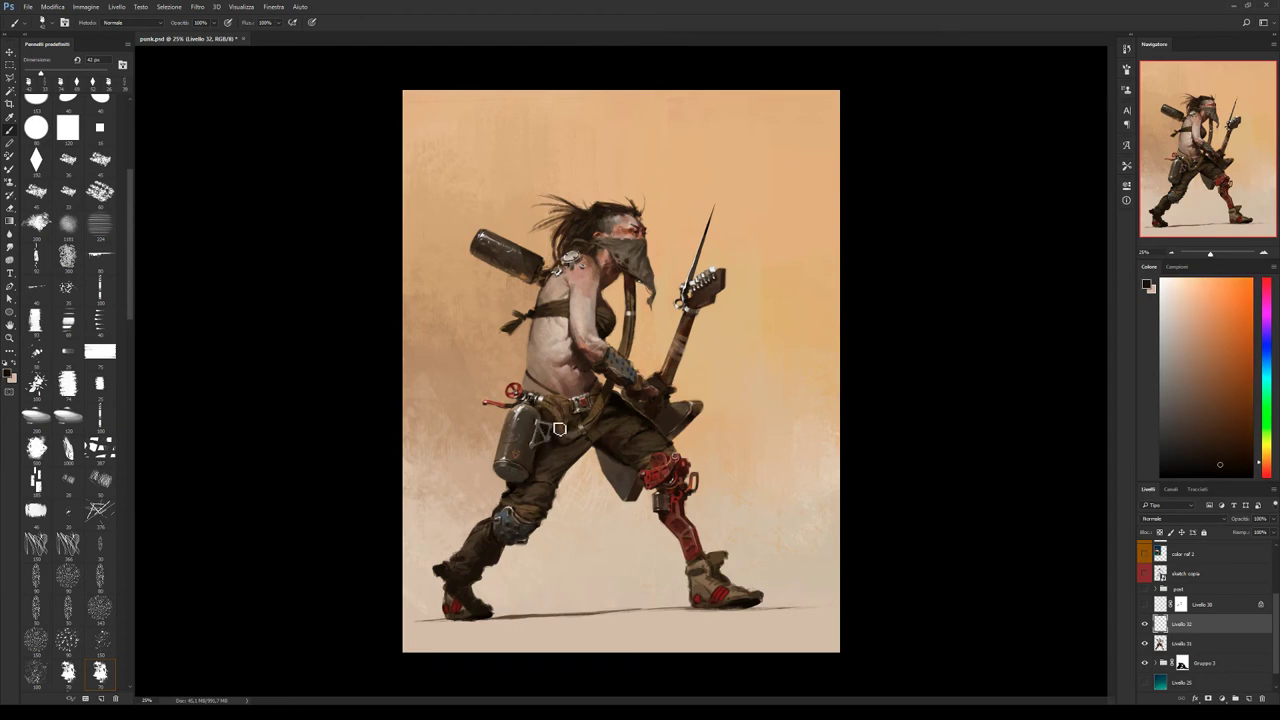
{"action": "left_click", "coordinate": [556, 433], "text": "alt"}
{"action": "left_click", "coordinate": [552, 441], "text": "alt"}
{"action": "left_click", "coordinate": [555, 447], "text": "alt"}
Touch up the trousers beside the canister using darker and lighter trouser shades and the 70 px brush.
{"action": "left_click", "coordinate": [63, 607]}
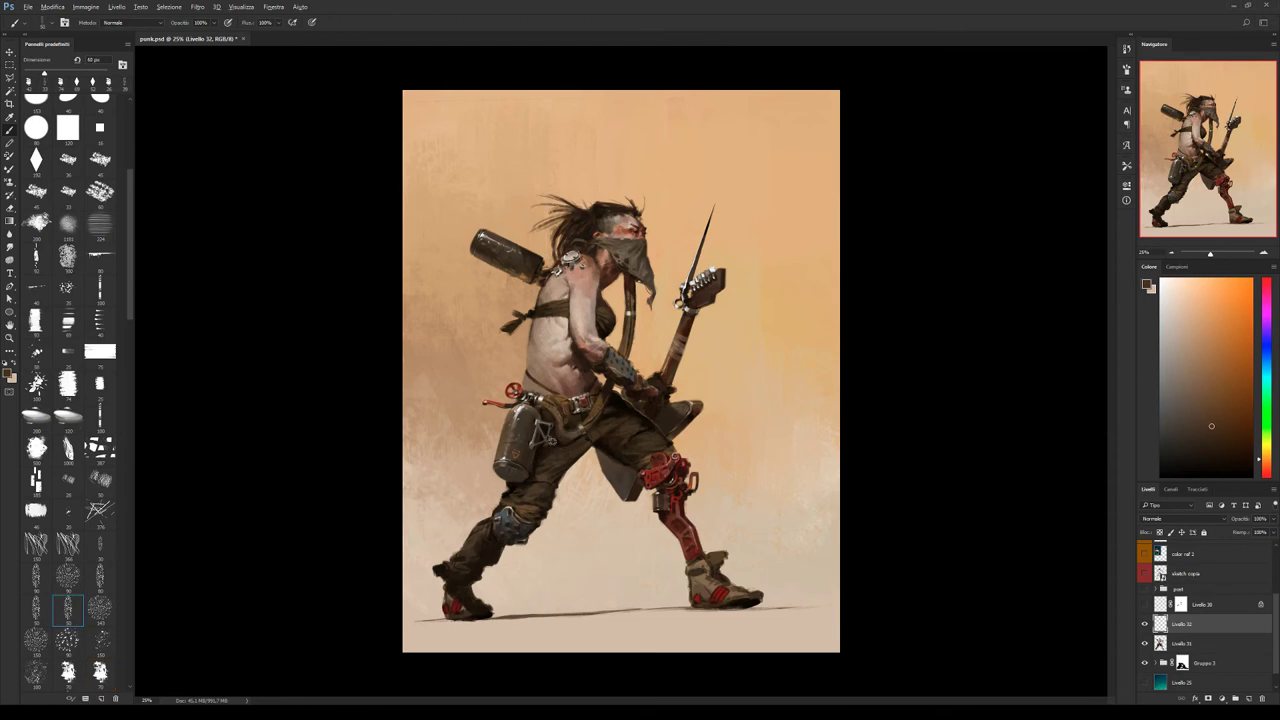
{"action": "left_click", "coordinate": [546, 458], "text": "alt"}
{"action": "left_click", "coordinate": [545, 460], "text": "alt"}
{"action": "left_click", "coordinate": [100, 672]}
{"action": "left_click", "coordinate": [540, 456], "text": "alt"}
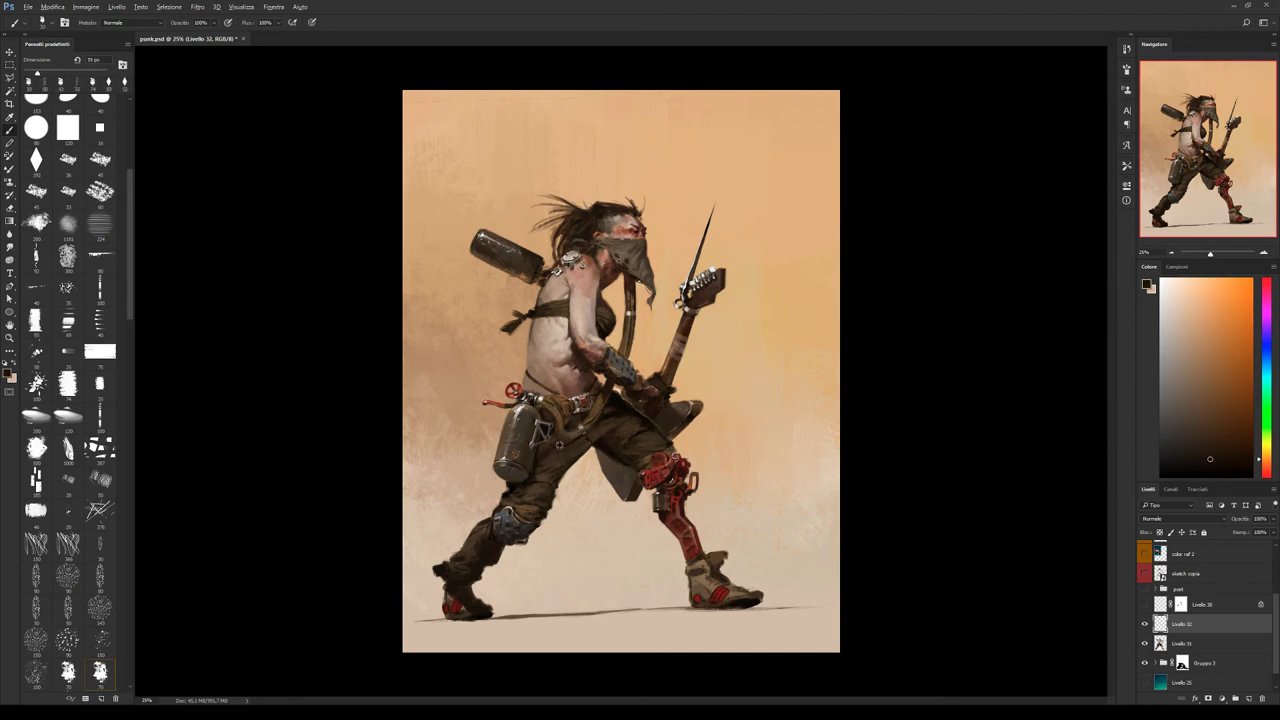
{"action": "left_click", "coordinate": [546, 461], "text": "alt"}
{"action": "left_click", "coordinate": [562, 447], "text": "alt"}
{"action": "left_click", "coordinate": [560, 450], "text": "alt"}
{"action": "left_click", "coordinate": [556, 444], "text": "alt"}
{"action": "left_click", "coordinate": [536, 451], "text": "alt"}
Mirror the canvas horizontally and start shading the canister with a 40 px brush in mid and lighter greys.
{"action": "key", "text": "h"}
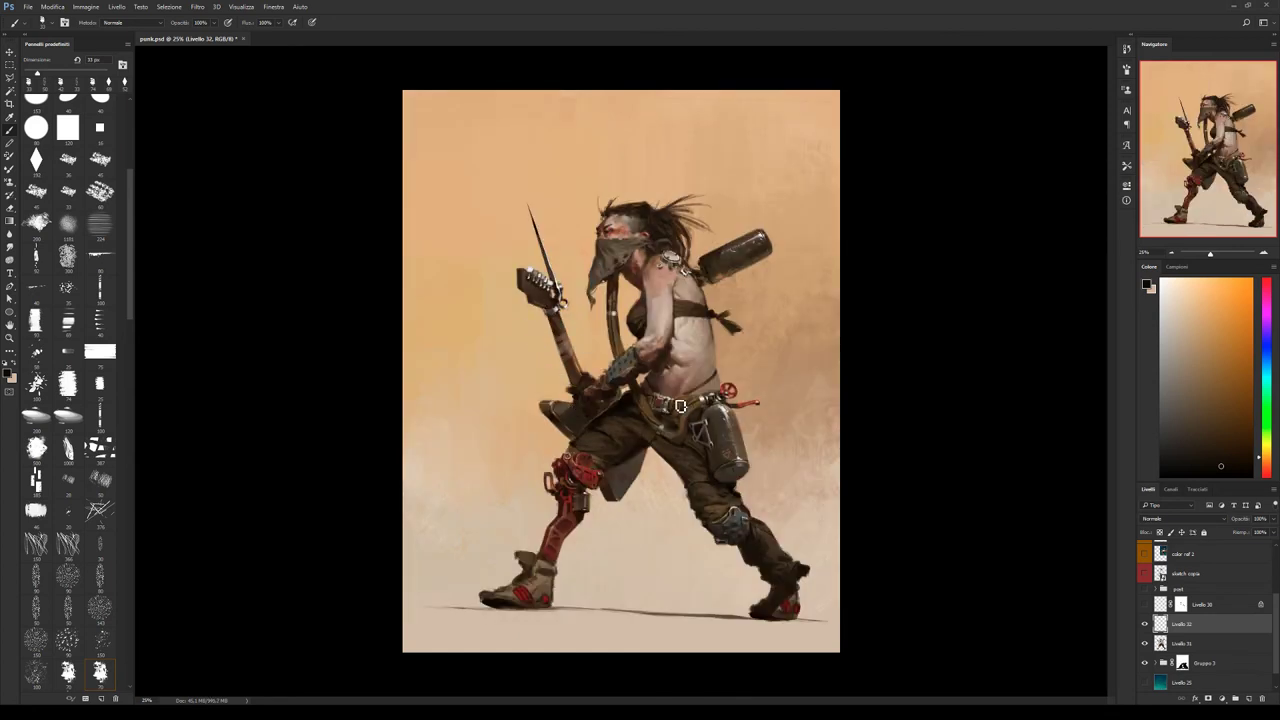
{"action": "left_click", "coordinate": [68, 605]}
{"action": "left_click", "coordinate": [712, 444], "text": "alt"}
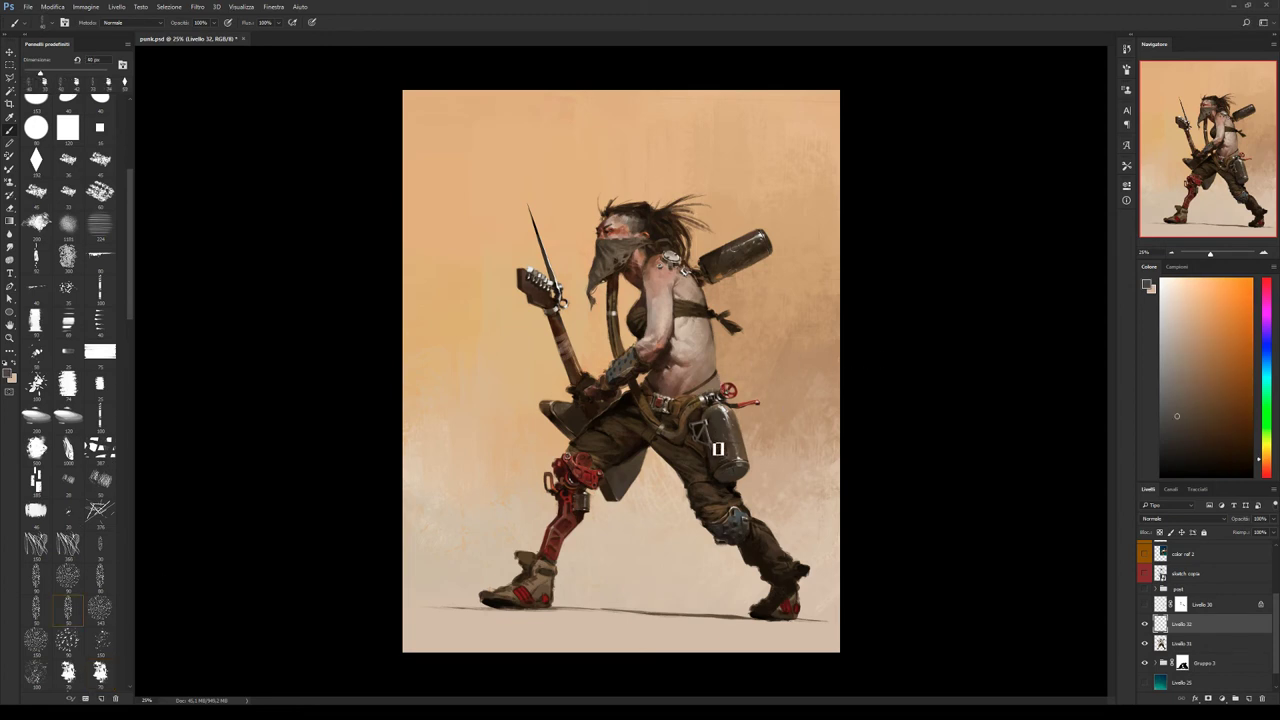
{"action": "left_click", "coordinate": [716, 441], "text": "alt"}
{"action": "left_click", "coordinate": [715, 446], "text": "alt"}
{"action": "left_click", "coordinate": [713, 428], "text": "alt"}
{"action": "left_click", "coordinate": [708, 428], "text": "alt"}
Add angular structural detail to the canister with alternating lighter and darker greys.
{"action": "left_click", "coordinate": [709, 428], "text": "alt"}
{"action": "left_click", "coordinate": [711, 425], "text": "alt"}
{"action": "left_click", "coordinate": [710, 432], "text": "alt"}
{"action": "left_click", "coordinate": [713, 439], "text": "alt"}
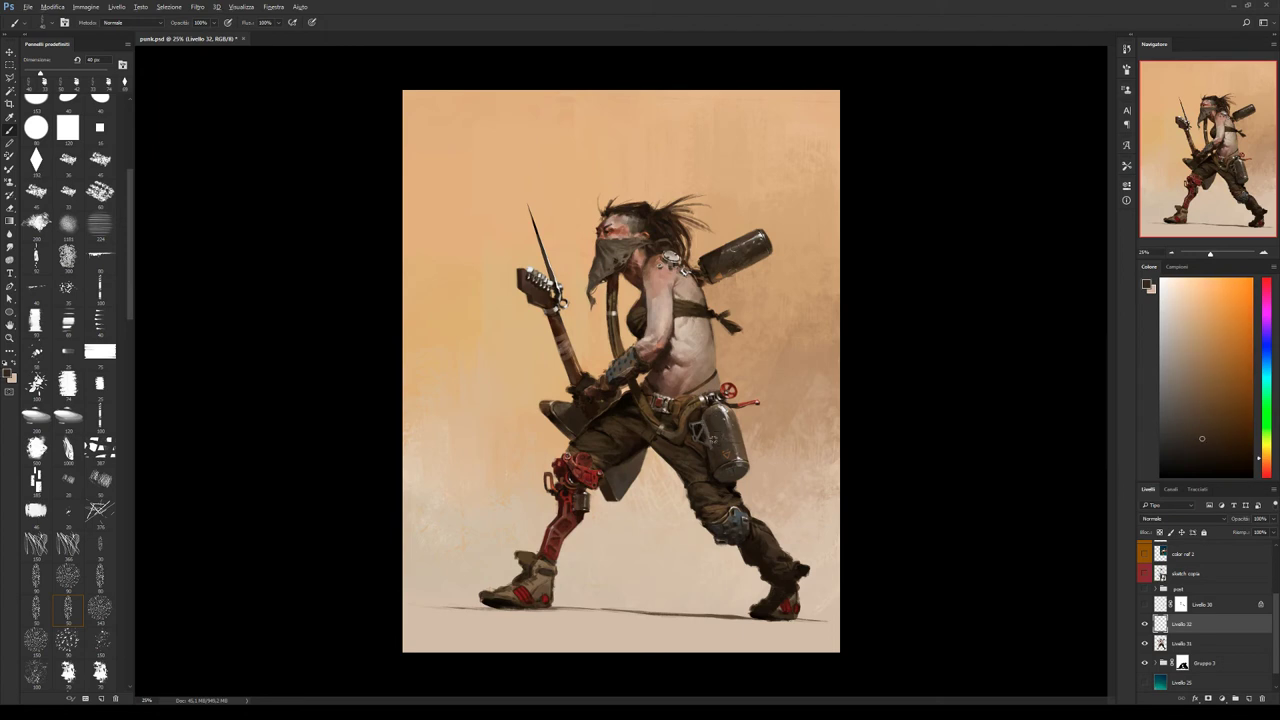
{"action": "left_click", "coordinate": [711, 437], "text": "alt"}
{"action": "left_click", "coordinate": [720, 450], "text": "alt"}
{"action": "left_click", "coordinate": [719, 427], "text": "alt"}
Check the canister against the sketch lines, then refine it with a lighter tone and soft erasing.
{"action": "left_click", "coordinate": [1145, 574]}
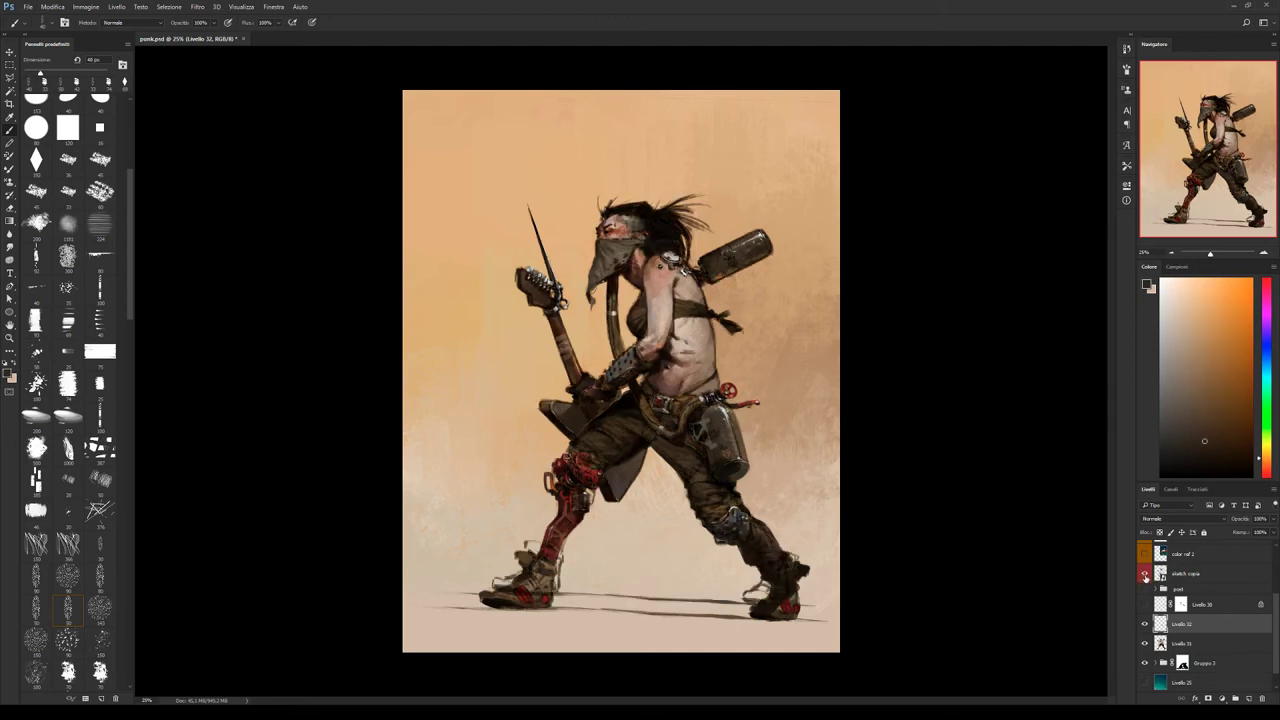
{"action": "left_click", "coordinate": [1145, 574]}
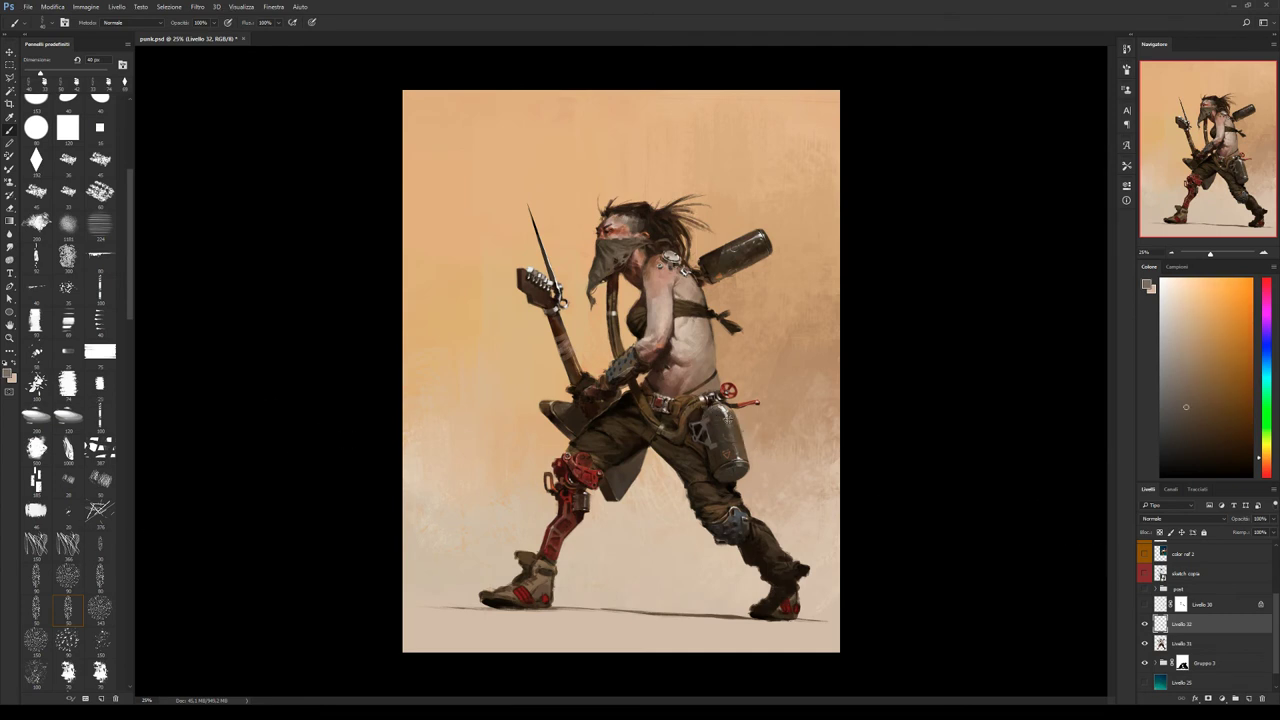
{"action": "left_click", "coordinate": [738, 455], "text": "alt"}
{"action": "key", "text": "e"}
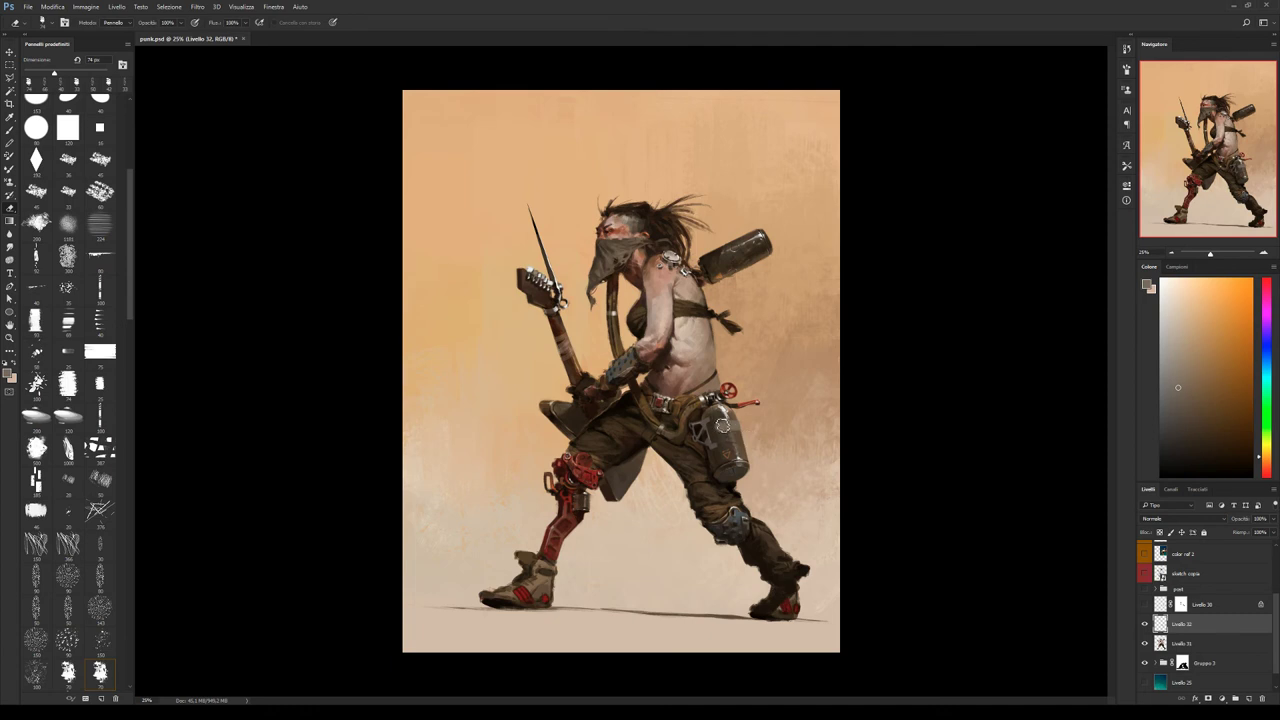
{"action": "key", "text": "b"}
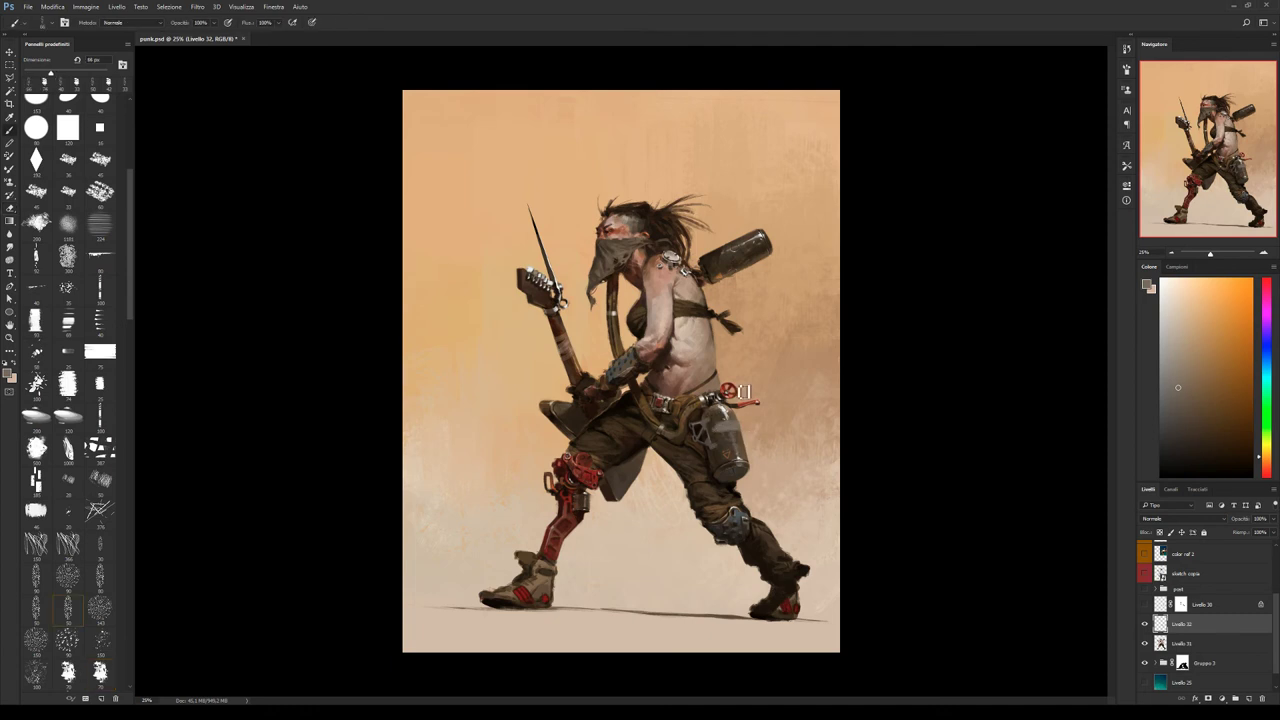
{"action": "key", "text": "e"}
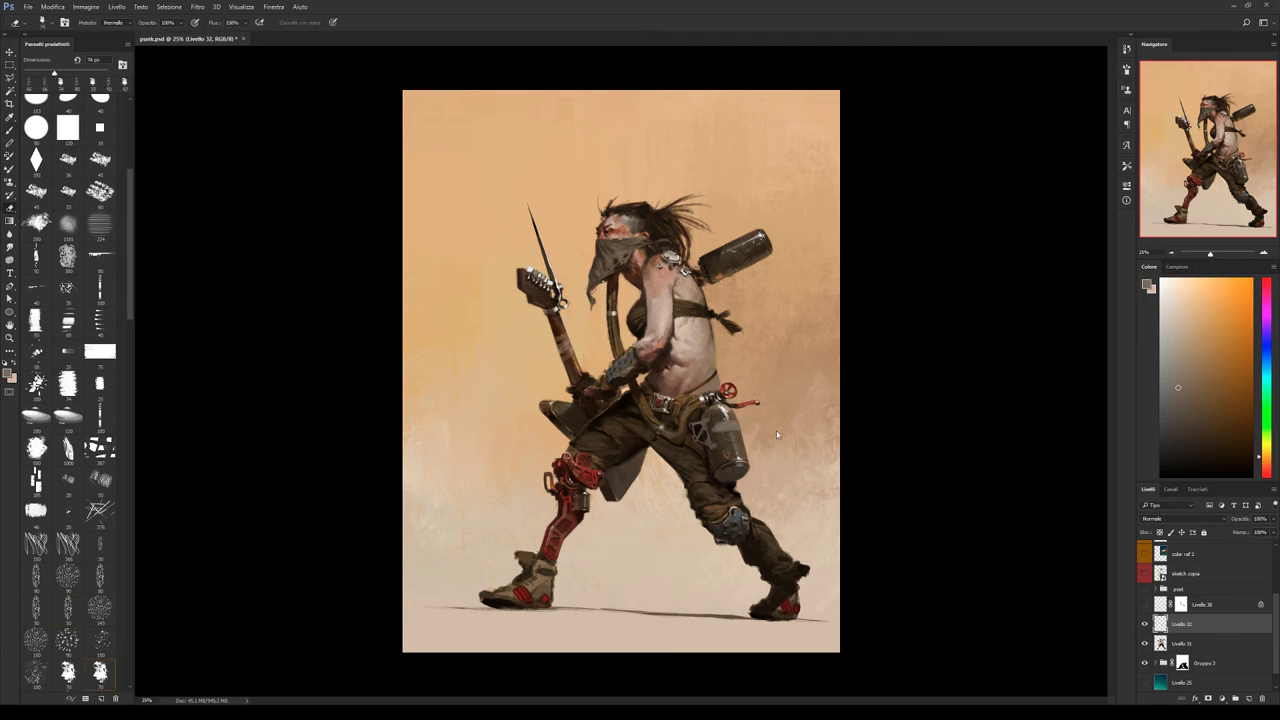
{"action": "key", "text": "e"}
{"action": "key", "text": "b"}
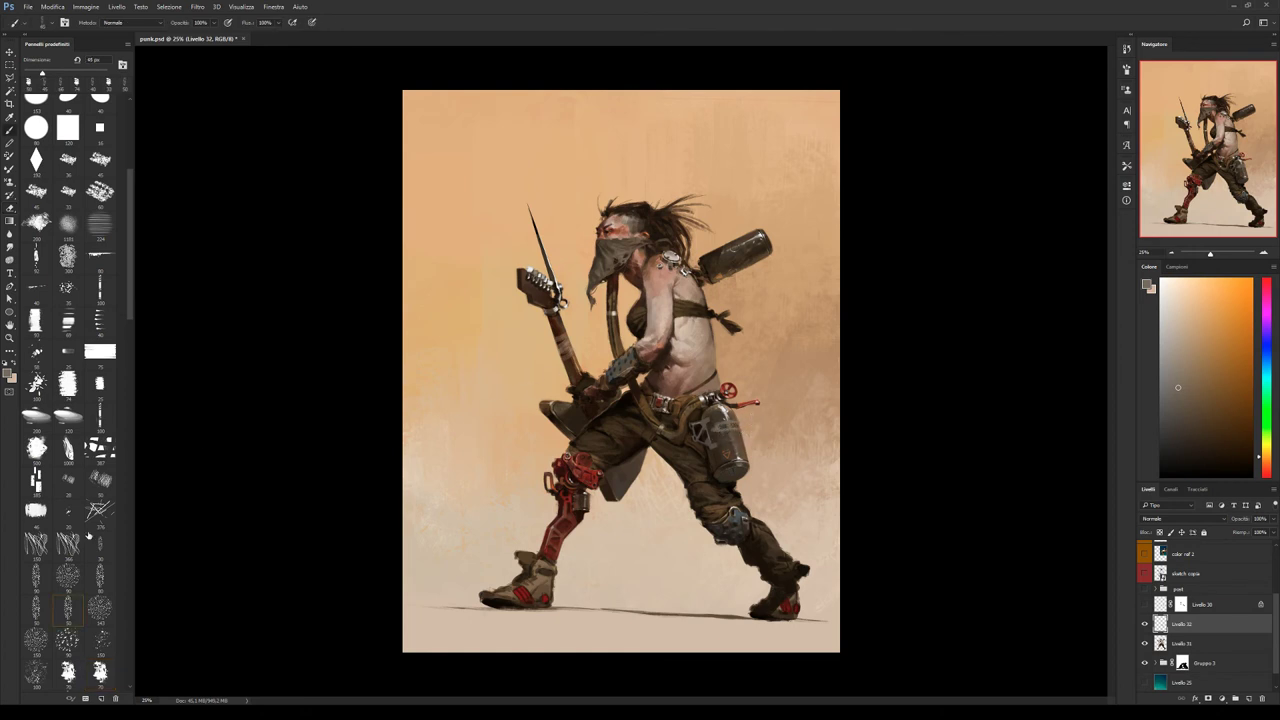
With a smaller brush, dab darker brown near the red valve and add a lighter ring highlight.
{"action": "left_click", "coordinate": [100, 672]}
{"action": "key", "text": "bracketleft"}
{"action": "key", "text": "bracketleft"}
{"action": "left_click", "coordinate": [727, 436], "text": "alt"}
{"action": "left_click", "coordinate": [757, 403]}
{"action": "key", "text": "bracketleft"}
{"action": "key", "text": "bracketleft"}
{"action": "key", "text": "bracketleft"}
{"action": "left_click", "coordinate": [723, 435], "text": "alt"}
{"action": "key", "text": "e"}
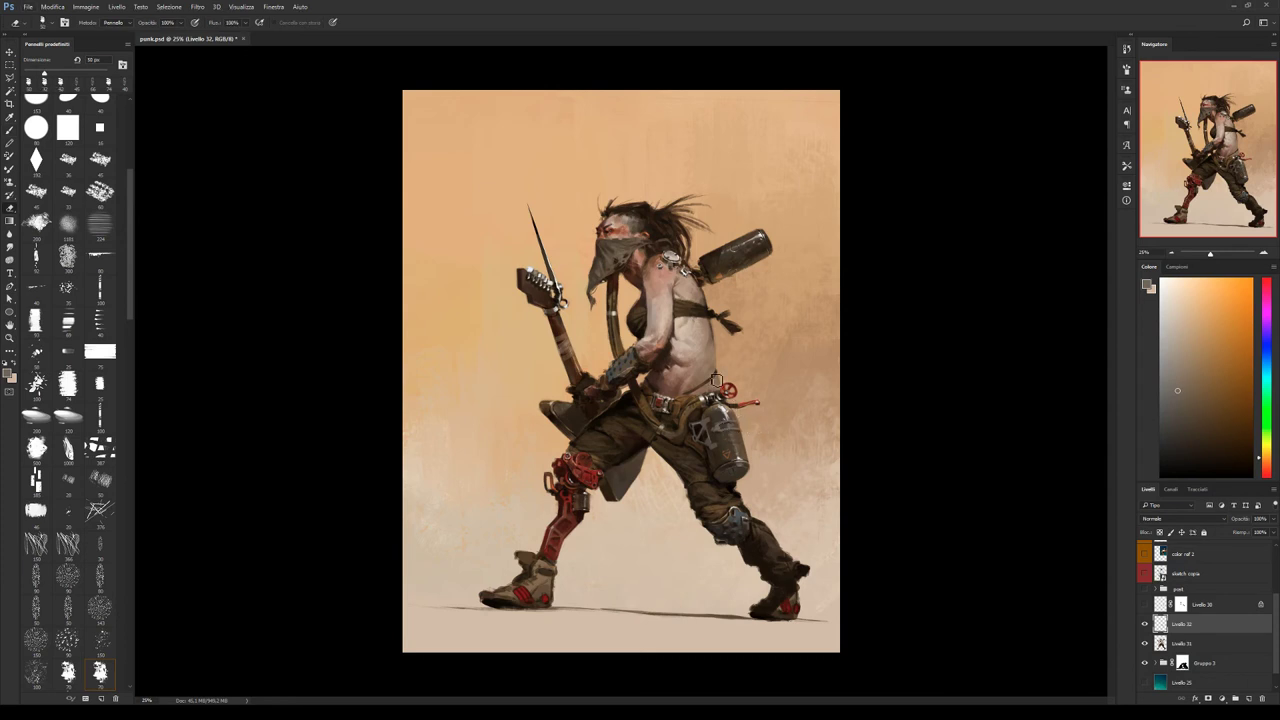
Shade the canister metal with its near-black shadow and lighter highlight tones.
{"action": "key", "text": "b"}
{"action": "left_click", "coordinate": [721, 437], "text": "alt"}
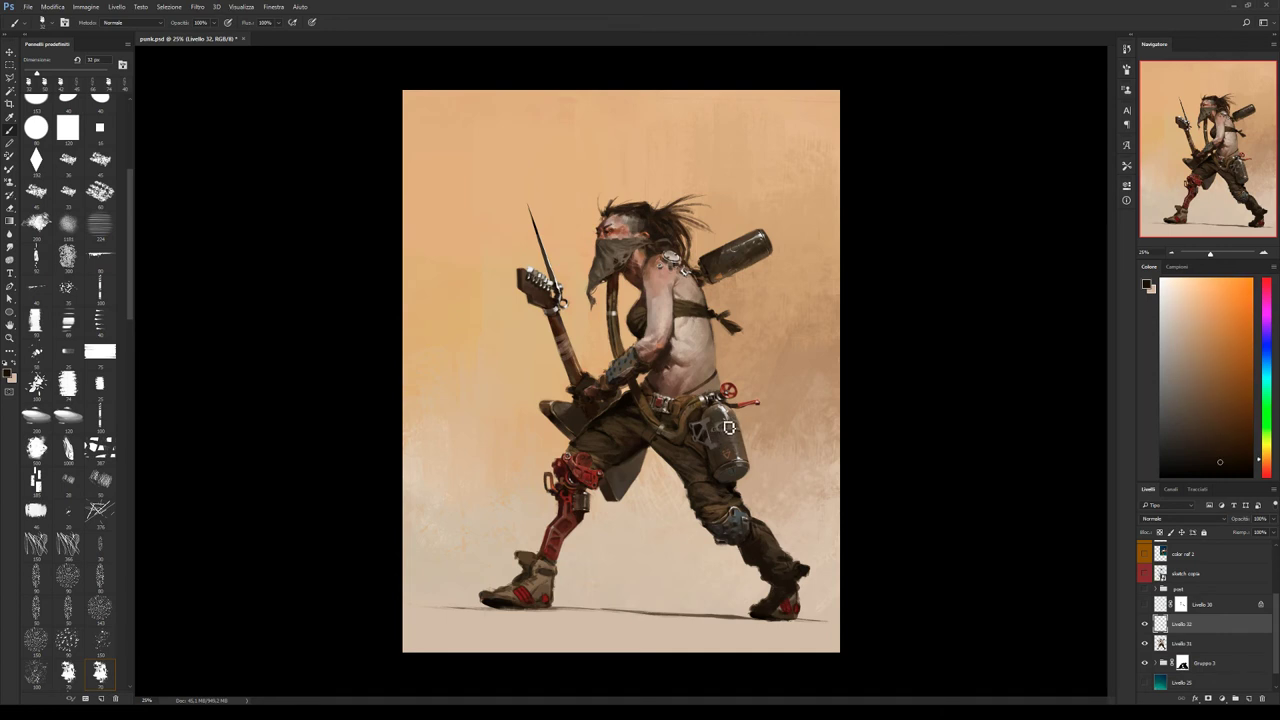
{"action": "left_click", "coordinate": [721, 428], "text": "alt"}
{"action": "left_click", "coordinate": [723, 437], "text": "alt"}
{"action": "left_click", "coordinate": [729, 432], "text": "alt"}
{"action": "left_click", "coordinate": [741, 433], "text": "alt"}
{"action": "left_click", "coordinate": [728, 412], "text": "alt"}
{"action": "left_click", "coordinate": [726, 436], "text": "alt"}
Deepen the canister shadows and paint a pale angular near-white highlight along its left side.
{"action": "left_click", "coordinate": [721, 438], "text": "alt"}
{"action": "left_click", "coordinate": [724, 432], "text": "alt"}
{"action": "left_click", "coordinate": [729, 426], "text": "alt"}
{"action": "left_click", "coordinate": [746, 414], "text": "alt"}
{"action": "left_click", "coordinate": [719, 319], "text": "alt"}
{"action": "left_click", "coordinate": [761, 415], "text": "alt"}
{"action": "key", "text": "e"}
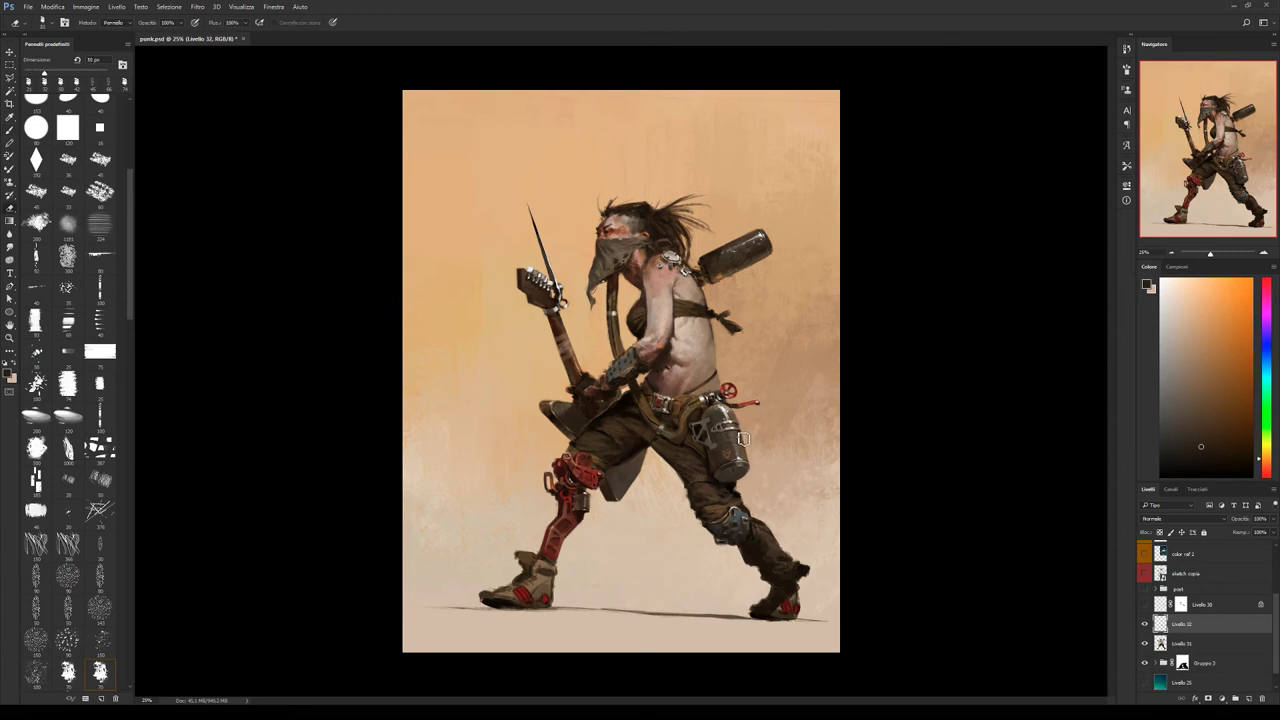
Sample peach and grey tones, then paint a light cream highlight along the canister's right edge.
{"action": "key", "text": "b"}
{"action": "left_click", "coordinate": [744, 429], "text": "alt"}
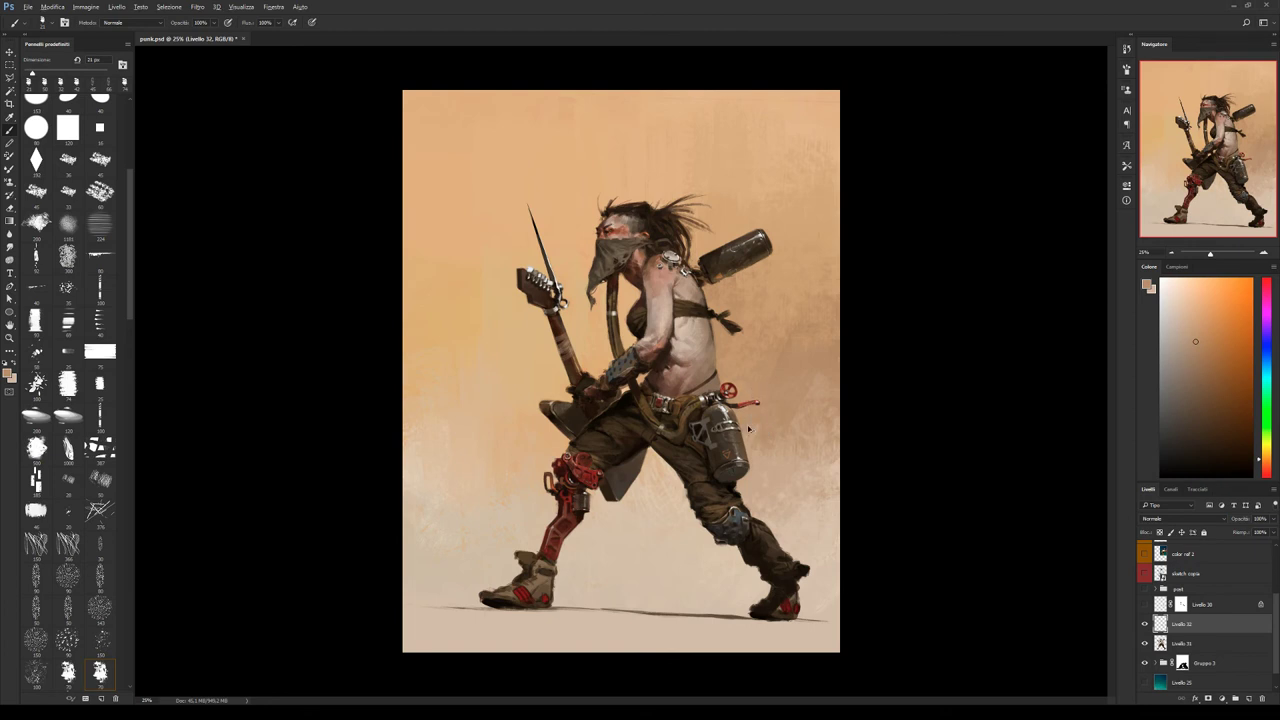
{"action": "left_click", "coordinate": [742, 442], "text": "alt"}
{"action": "left_click", "coordinate": [813, 373], "text": "alt"}
{"action": "left_click", "coordinate": [1181, 324]}
{"action": "left_click", "coordinate": [1167, 312]}
{"action": "left_click", "coordinate": [725, 427], "text": "alt"}
{"action": "left_click", "coordinate": [711, 428], "text": "alt"}
{"action": "left_click", "coordinate": [1162, 302]}
{"action": "left_click_drag", "start_coordinate": [744, 440], "coordinate": [748, 424]}
Switch to a smaller brush and add small orange-brown and cream marks on the canister surface.
{"action": "left_click", "coordinate": [713, 447], "text": "alt"}
{"action": "left_click", "coordinate": [715, 420], "text": "alt"}
{"action": "left_click", "coordinate": [699, 428], "text": "alt"}
{"action": "left_click", "coordinate": [69, 603]}
{"action": "left_click", "coordinate": [1212, 433]}
{"action": "left_click", "coordinate": [705, 452], "text": "alt"}
{"action": "left_click", "coordinate": [694, 444], "text": "alt"}
{"action": "left_click", "coordinate": [711, 452], "text": "alt"}
{"action": "left_click", "coordinate": [720, 432], "text": "alt"}
{"action": "left_click_drag", "start_coordinate": [722, 434], "coordinate": [723, 440]}
Save with Ctrl+S, then brush pure white highlights over the canister top, touching up with the eraser.
{"action": "key", "text": "ctrl+s"}
{"action": "left_click", "coordinate": [1161, 281]}
{"action": "left_click_drag", "start_coordinate": [716, 408], "coordinate": [739, 440]}
{"action": "key", "text": "e"}
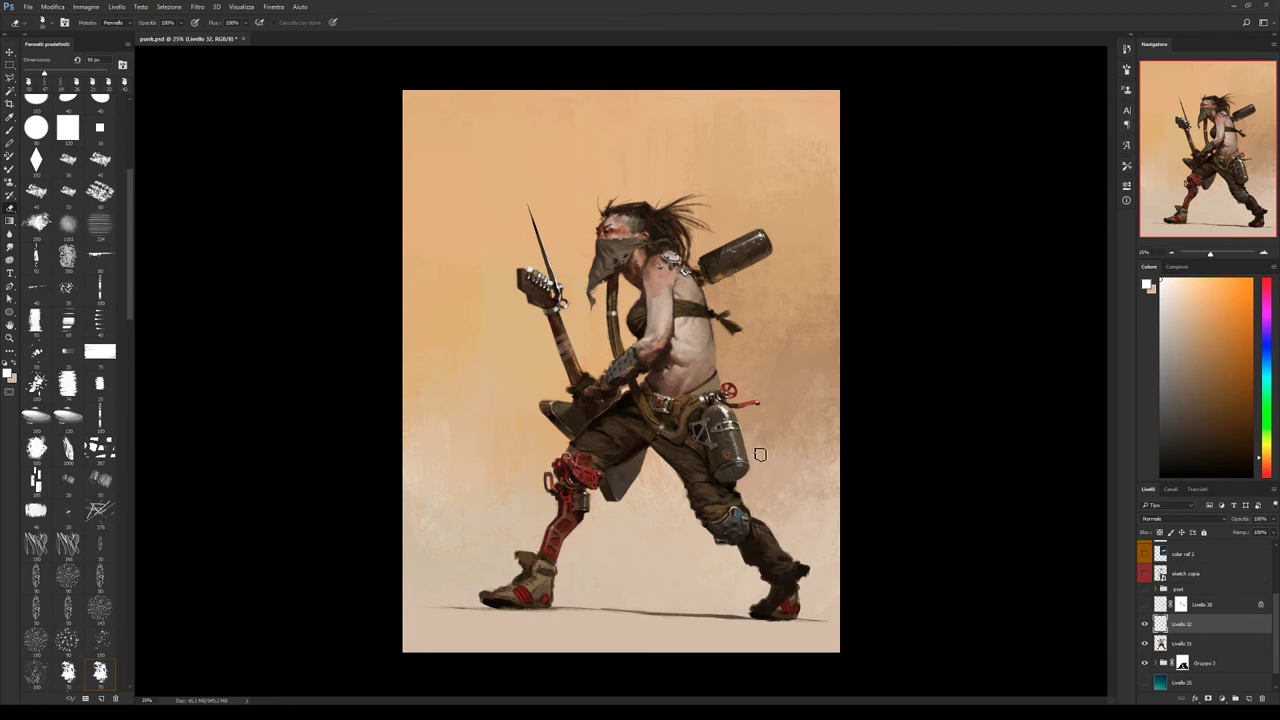
{"action": "key", "text": "b"}
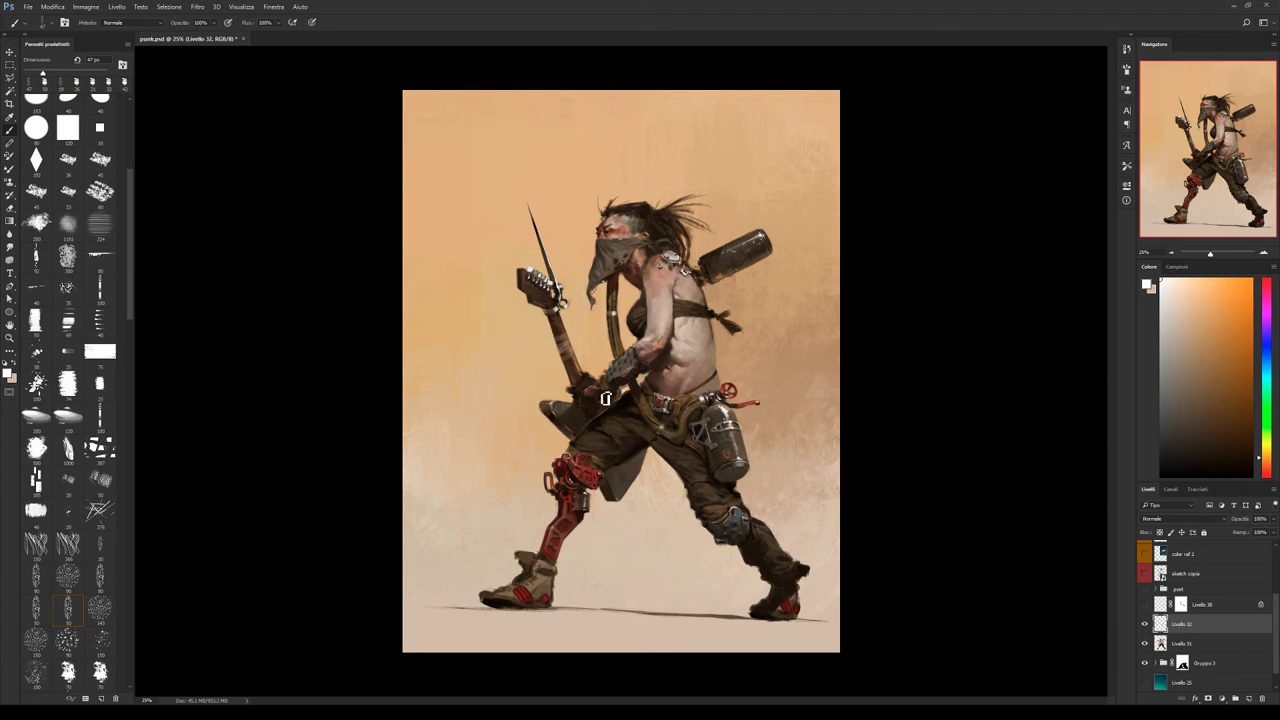
Sample the peach background and brown tones from the guitar spike and tuning pegs.
{"action": "left_click", "coordinate": [531, 217], "text": "alt"}
{"action": "left_click", "coordinate": [544, 258], "text": "alt"}
{"action": "left_click", "coordinate": [556, 276], "text": "alt"}
{"action": "left_click", "coordinate": [555, 277], "text": "alt"}
{"action": "left_click", "coordinate": [555, 276], "text": "alt"}
Pick darker browns from the leg and knee, a light beige, and dark boot brown.
{"action": "left_click", "coordinate": [728, 494], "text": "alt"}
{"action": "left_click", "coordinate": [746, 520], "text": "alt"}
{"action": "left_click", "coordinate": [740, 548], "text": "alt"}
{"action": "left_click", "coordinate": [811, 575], "text": "alt"}
Work the left boot with lighter and darker browns, light beige and near-black from the leg.
{"action": "left_click", "coordinate": [537, 592], "text": "alt"}
{"action": "left_click", "coordinate": [540, 594], "text": "alt"}
{"action": "left_click", "coordinate": [542, 595], "text": "alt"}
{"action": "left_click", "coordinate": [548, 598], "text": "alt"}
{"action": "left_click", "coordinate": [551, 586], "text": "alt"}
{"action": "left_click", "coordinate": [542, 572], "text": "alt"}
{"action": "left_click", "coordinate": [515, 583], "text": "alt"}
{"action": "left_click", "coordinate": [531, 562], "text": "alt"}
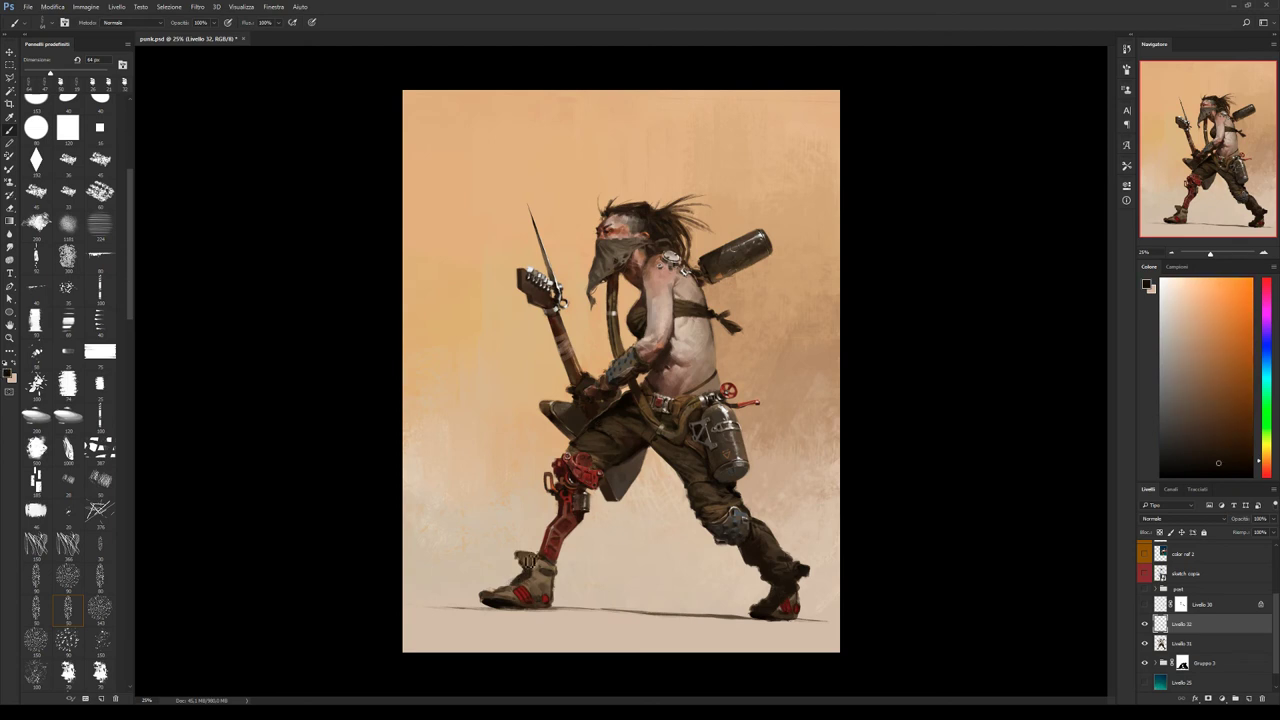
Rework the left boot toe with alternating darker and brighter sampled tones.
{"action": "left_click", "coordinate": [492, 600], "text": "alt"}
{"action": "left_click", "coordinate": [489, 592], "text": "alt"}
{"action": "left_click", "coordinate": [510, 602], "text": "alt"}
{"action": "left_click", "coordinate": [515, 597], "text": "alt"}
{"action": "left_click", "coordinate": [530, 594], "text": "alt"}
{"action": "left_click", "coordinate": [524, 592], "text": "alt"}
{"action": "left_click", "coordinate": [519, 589], "text": "alt"}
Add a saturated orange, enlarge the brush, and shade the boot with ground, near-black and tan tones.
{"action": "left_click", "coordinate": [1227, 389]}
{"action": "left_click", "coordinate": [515, 608], "text": "alt"}
{"action": "key", "text": "bracketright"}
{"action": "left_click", "coordinate": [489, 611], "text": "alt"}
{"action": "left_click", "coordinate": [505, 612], "text": "alt"}
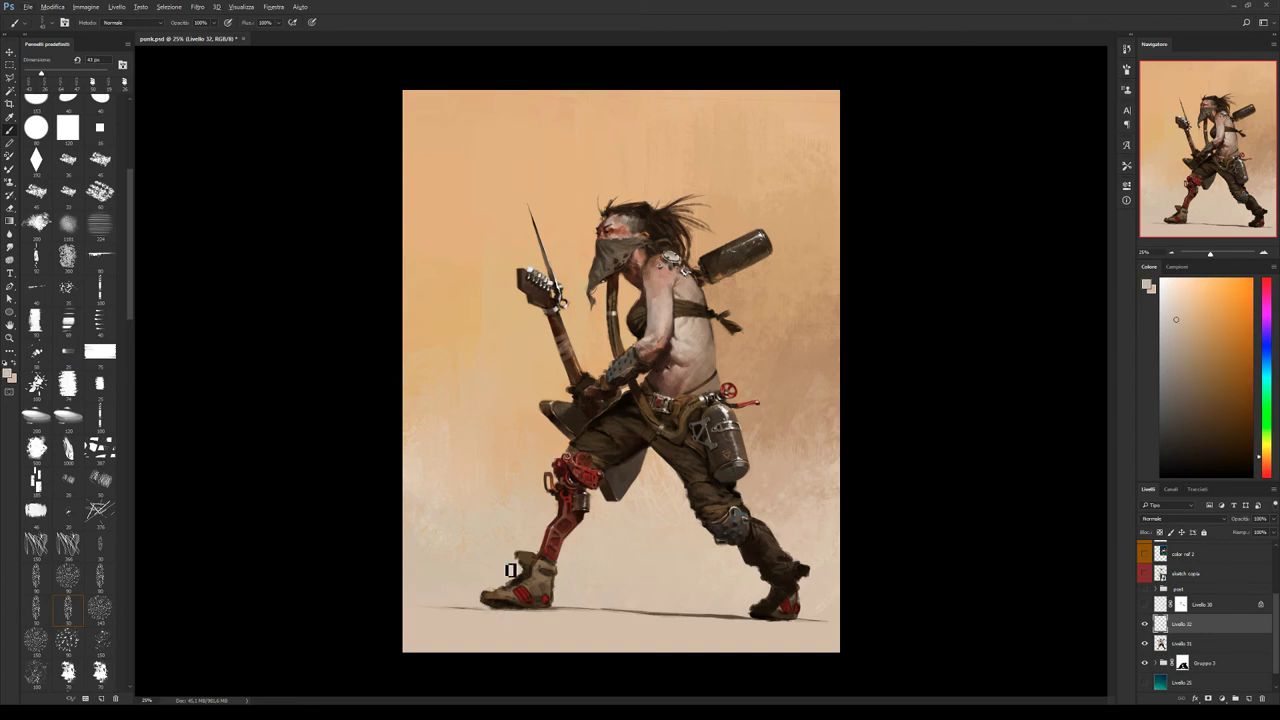
{"action": "left_click", "coordinate": [490, 600], "text": "alt"}
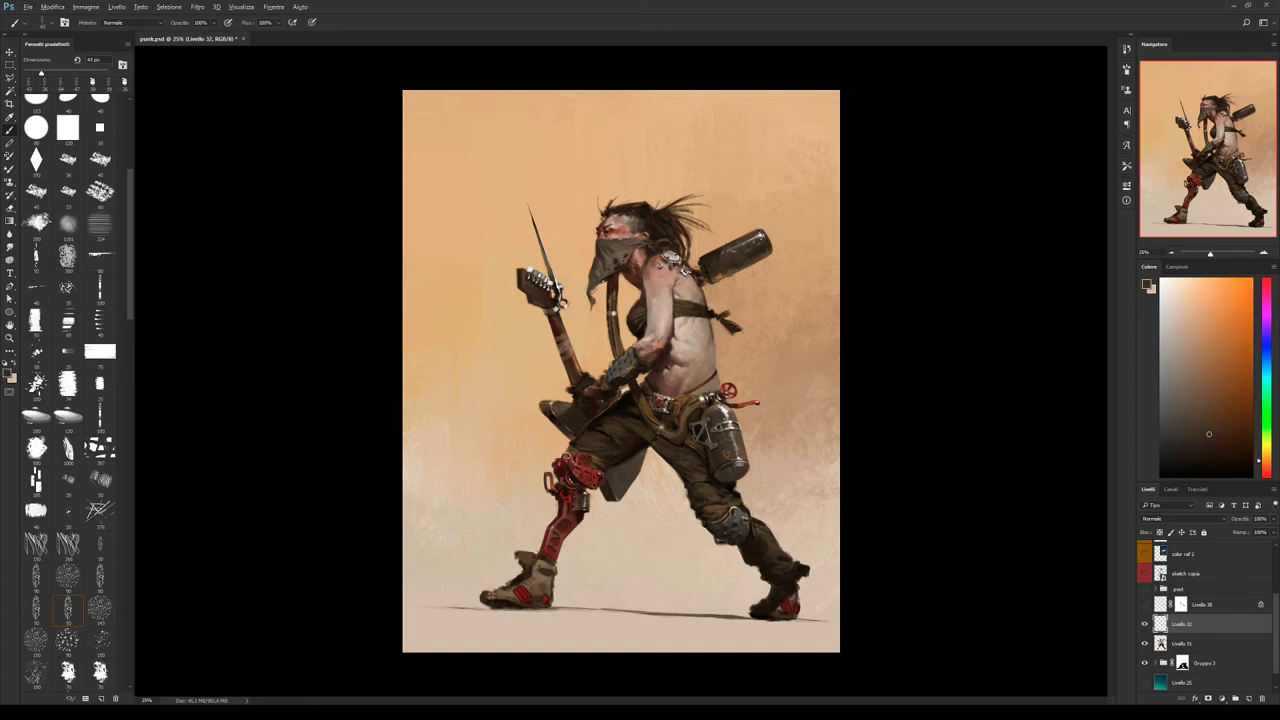
{"action": "left_click", "coordinate": [491, 600], "text": "alt"}
{"action": "left_click", "coordinate": [502, 600], "text": "alt"}
{"action": "left_click", "coordinate": [545, 553], "text": "alt"}
Flip the canvas horizontally, then sample light and dark tans from the boot, ground and sole.
{"action": "key", "text": "h"}
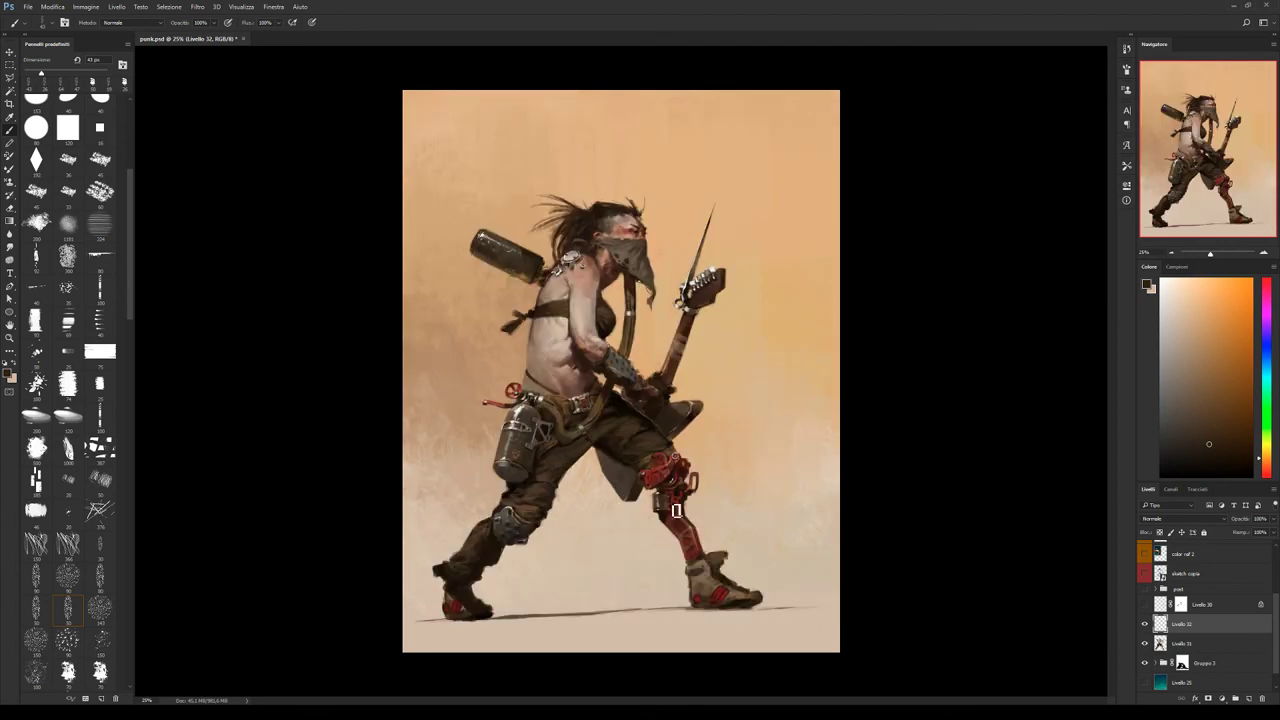
{"action": "left_click", "coordinate": [760, 588], "text": "alt"}
{"action": "left_click", "coordinate": [697, 584], "text": "alt"}
{"action": "left_click", "coordinate": [697, 607], "text": "alt"}
{"action": "left_click", "coordinate": [732, 607], "text": "alt"}
Sample dark red, brown-red and orange-brown tones from the boot detail.
{"action": "left_click", "coordinate": [697, 596], "text": "alt"}
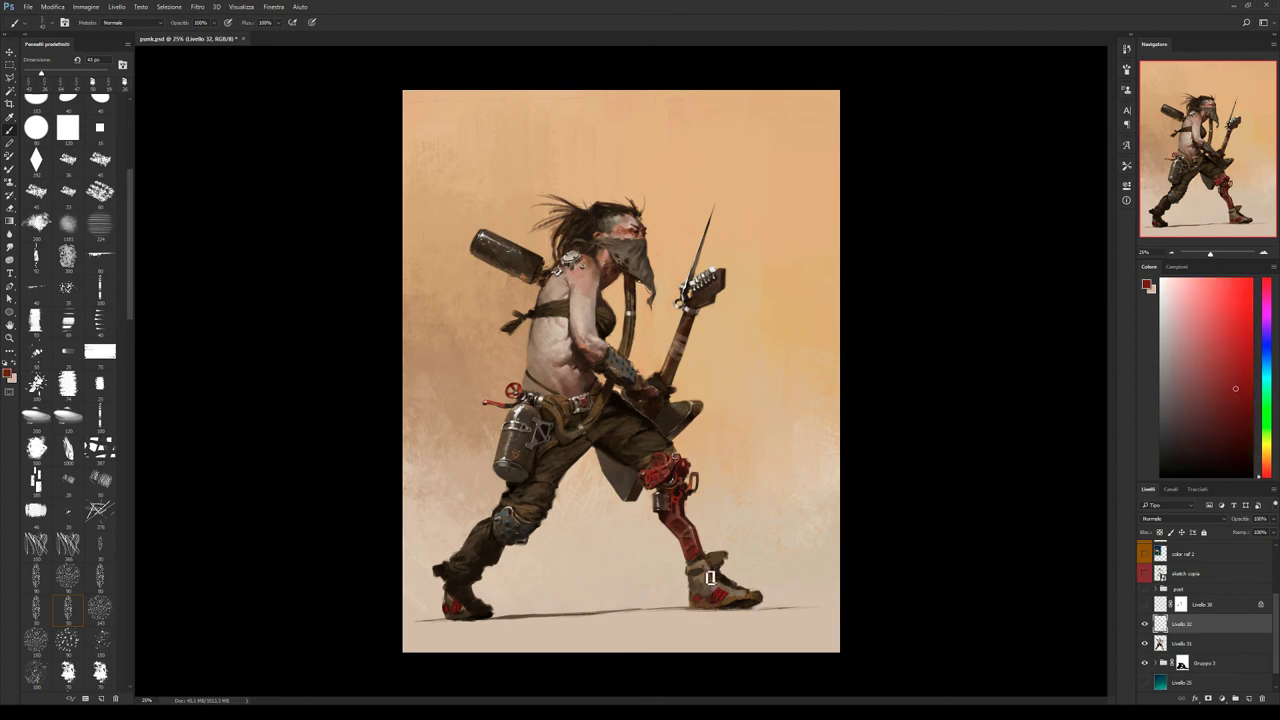
{"action": "left_click", "coordinate": [693, 546], "text": "alt"}
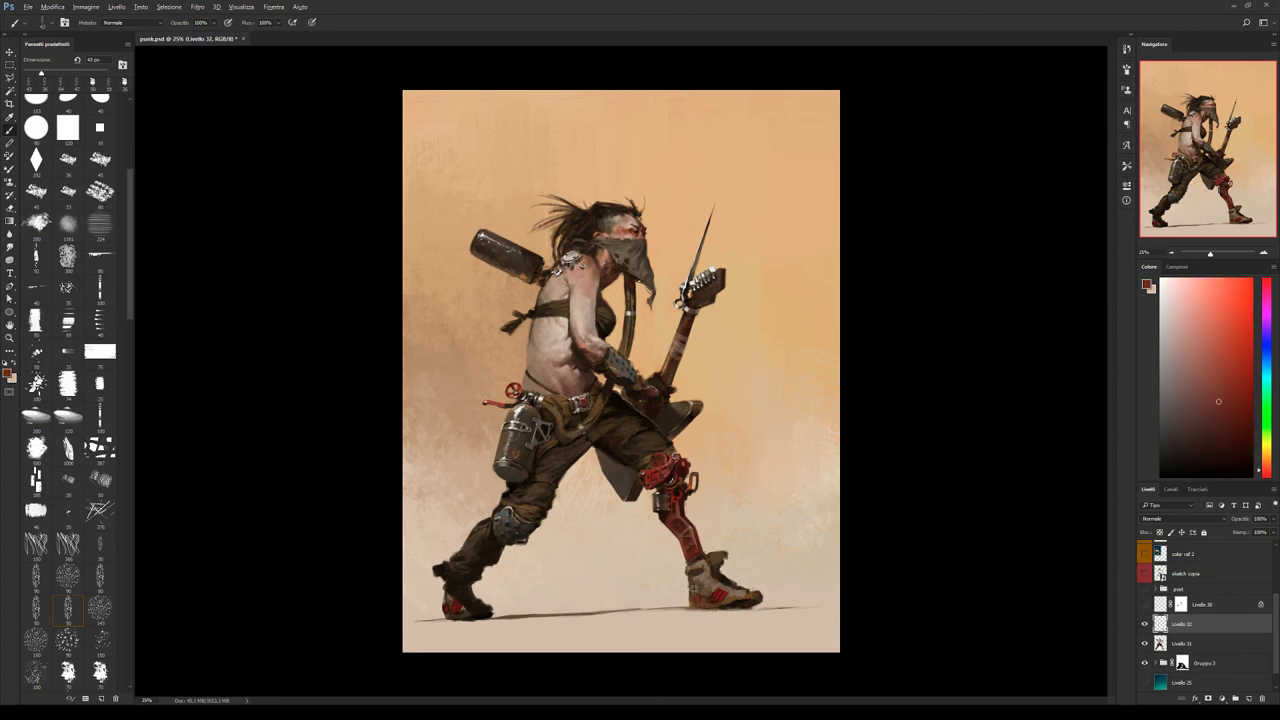
{"action": "left_click", "coordinate": [697, 597], "text": "alt"}
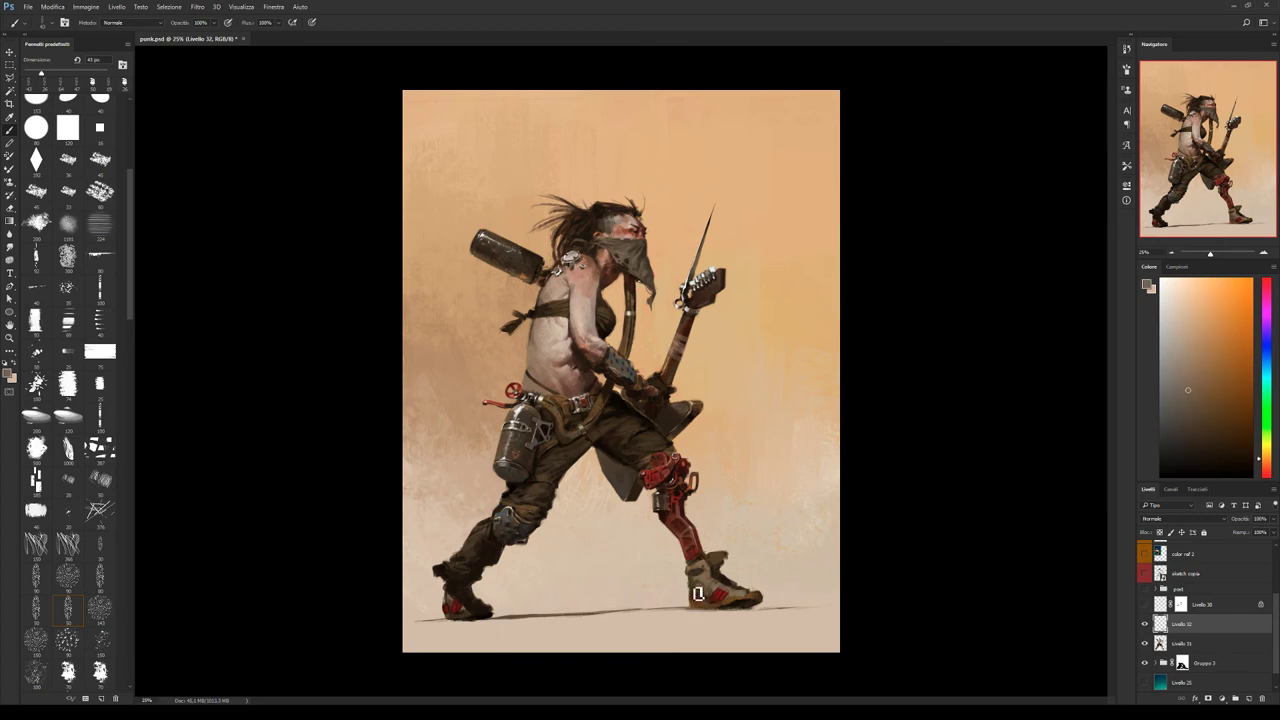
{"action": "left_click", "coordinate": [714, 590], "text": "alt"}
{"action": "left_click", "coordinate": [703, 585], "text": "alt"}
{"action": "left_click", "coordinate": [702, 590], "text": "alt"}
{"action": "left_click", "coordinate": [714, 595], "text": "alt"}
Sample red from the mechanical leg and lighter front-boot tones up to the beige near the tip.
{"action": "left_click", "coordinate": [704, 535], "text": "alt"}
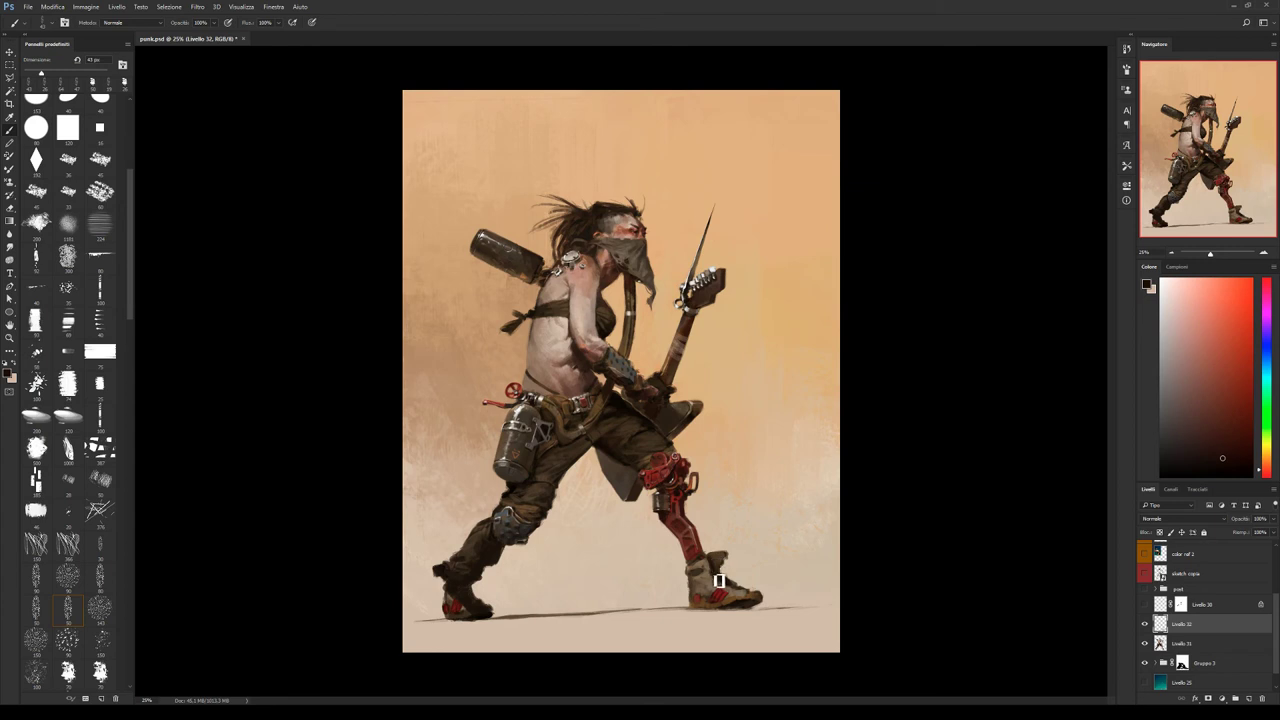
{"action": "left_click", "coordinate": [723, 567], "text": "alt"}
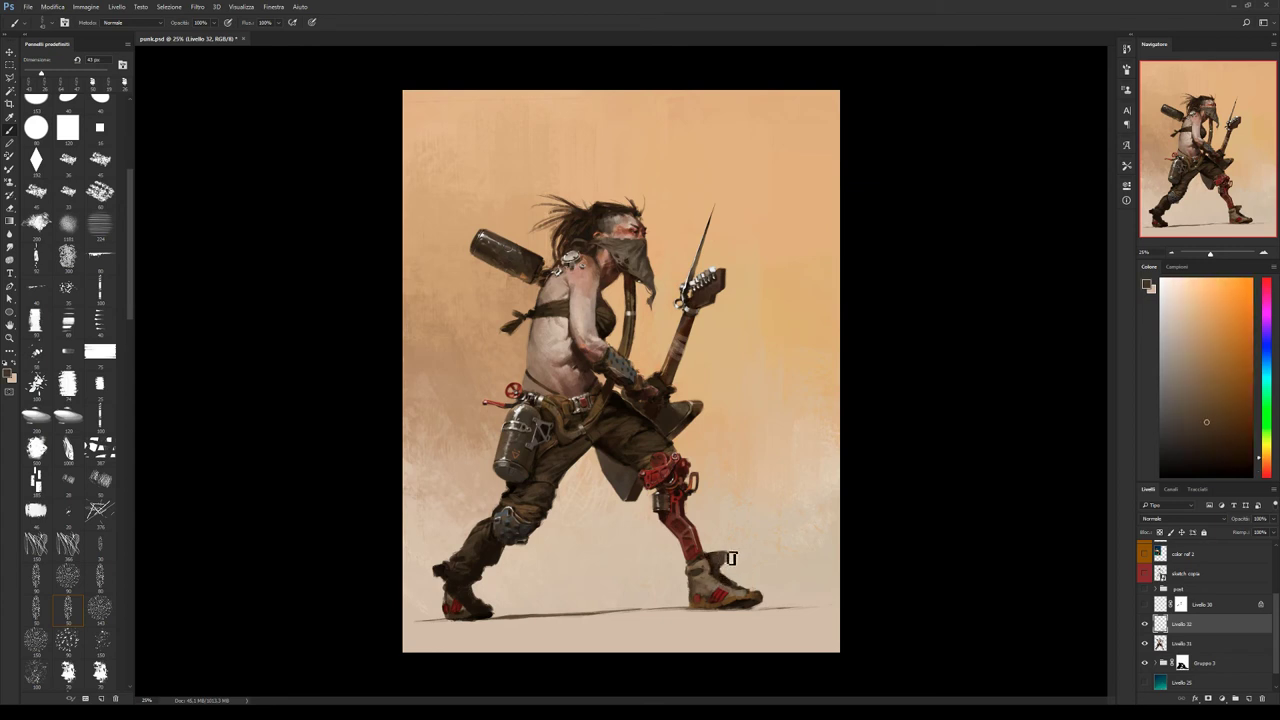
{"action": "left_click", "coordinate": [723, 584], "text": "alt"}
{"action": "left_click", "coordinate": [716, 566], "text": "alt"}
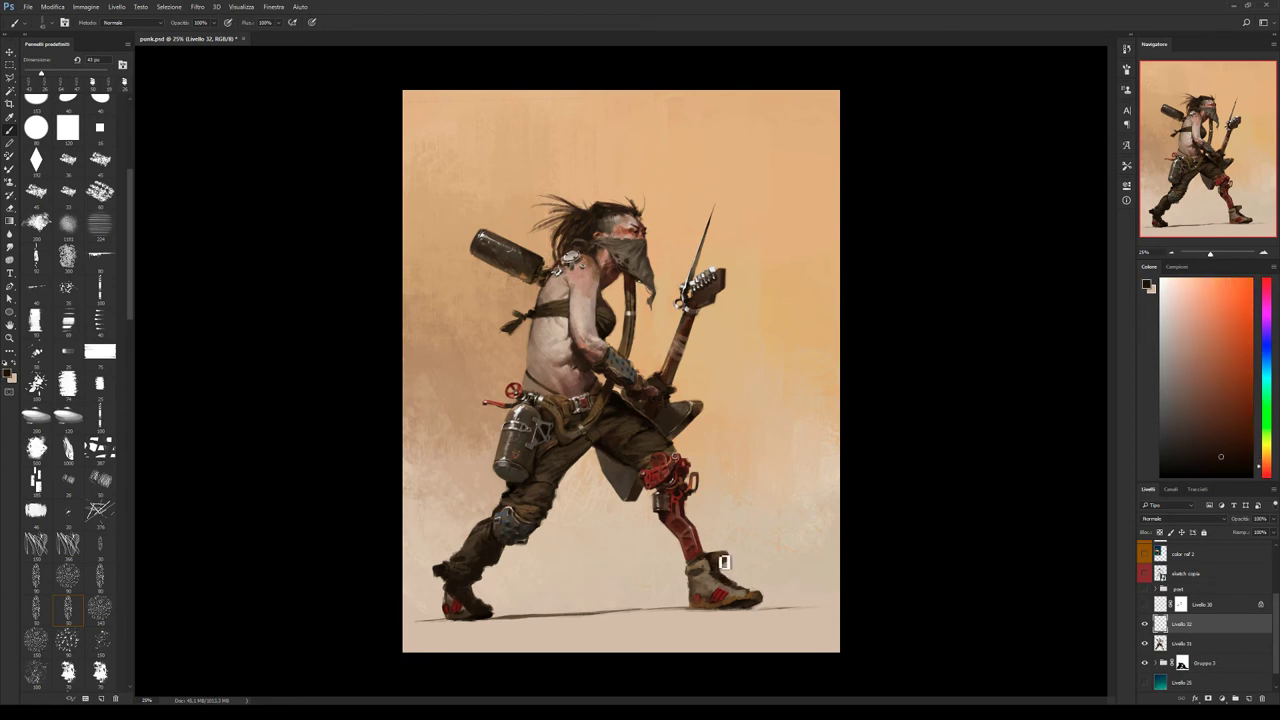
{"action": "left_click", "coordinate": [720, 561], "text": "alt"}
{"action": "left_click", "coordinate": [720, 575], "text": "alt"}
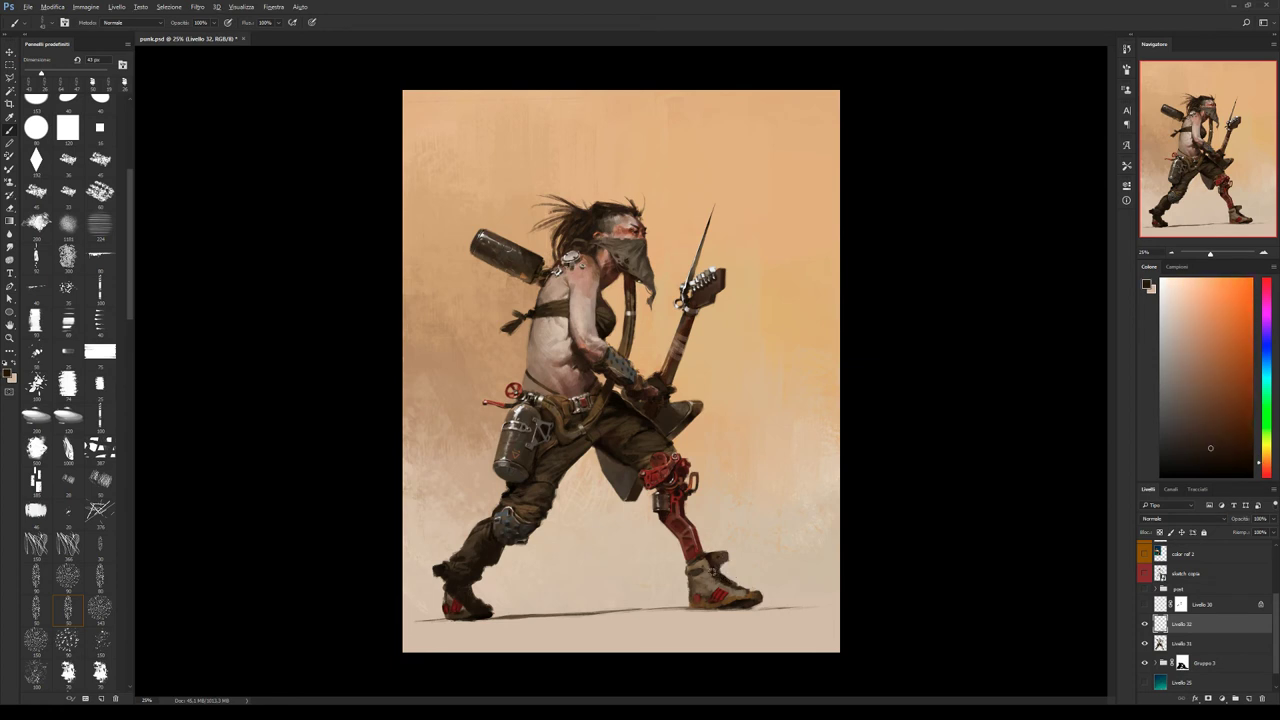
{"action": "left_click", "coordinate": [706, 580], "text": "alt"}
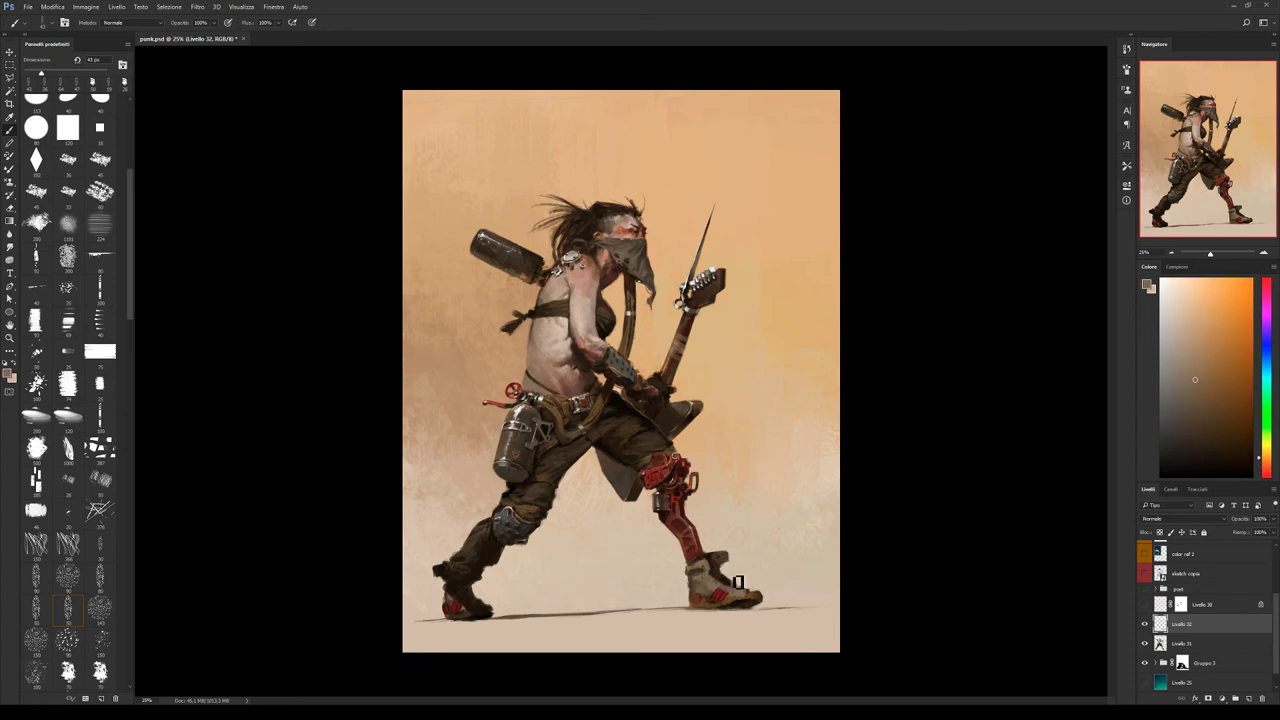
{"action": "left_click", "coordinate": [762, 594], "text": "alt"}
{"action": "left_click", "coordinate": [754, 594], "text": "alt"}
Switch to a different textured brush preset and pick a lighter orange beside the boot.
{"action": "left_click", "coordinate": [100, 672]}
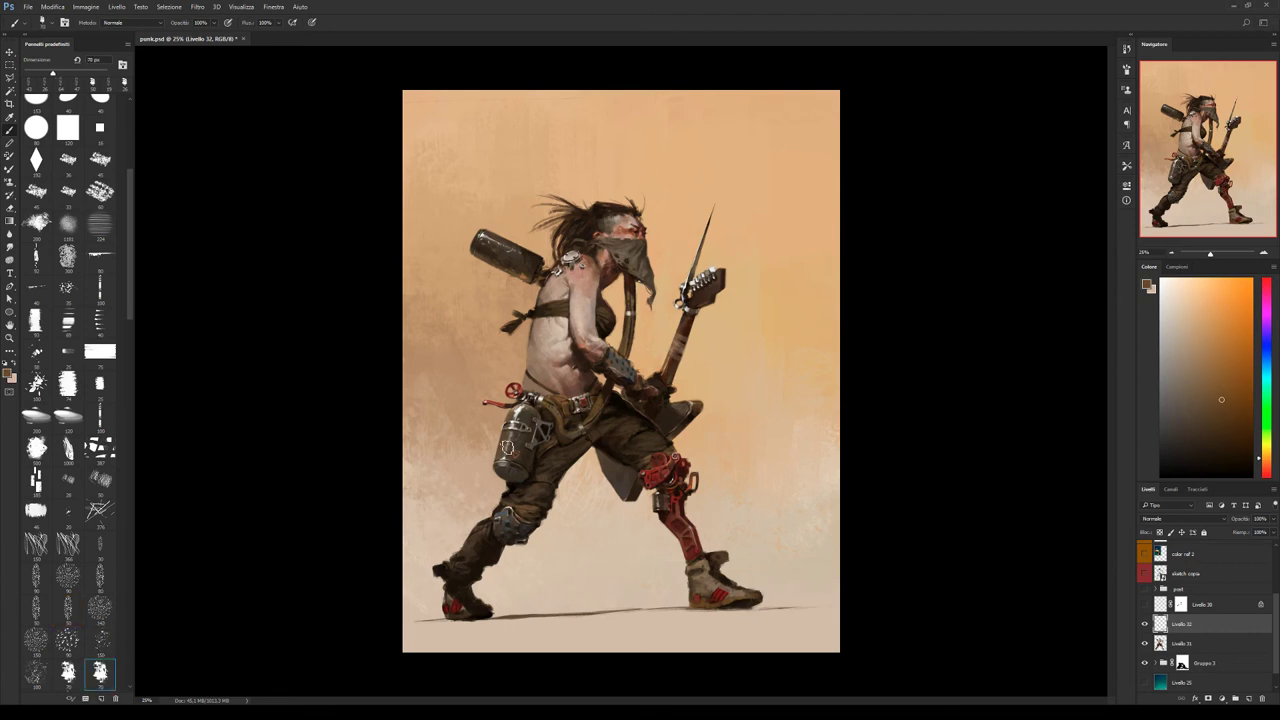
{"action": "left_click", "coordinate": [750, 592], "text": "alt"}
{"action": "left_click", "coordinate": [750, 592], "text": "alt"}
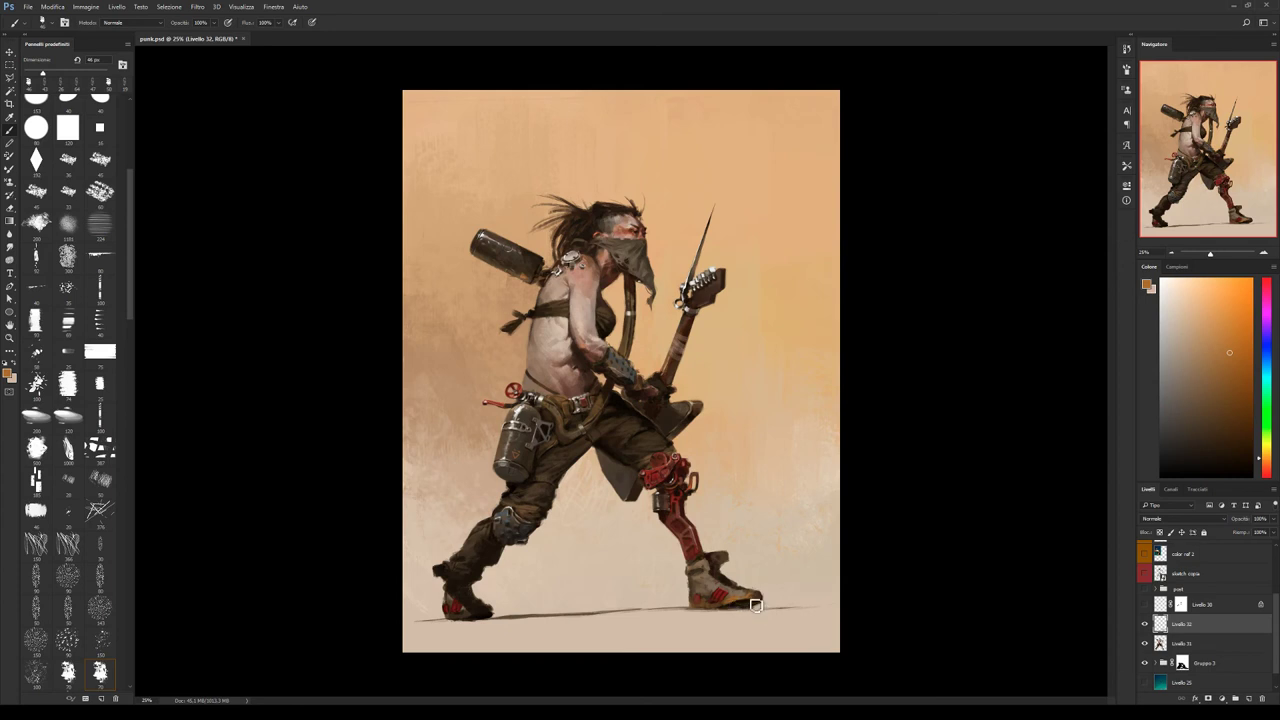
Paint the sneaker with dark browns, beige, red-brown and orange sampled from the shoe.
{"action": "left_click", "coordinate": [757, 599], "text": "alt"}
{"action": "left_click", "coordinate": [738, 604], "text": "alt"}
{"action": "left_click", "coordinate": [741, 602], "text": "alt"}
{"action": "left_click", "coordinate": [743, 604], "text": "alt"}
{"action": "left_click", "coordinate": [716, 585], "text": "alt"}
{"action": "left_click", "coordinate": [723, 591], "text": "alt"}
{"action": "left_click", "coordinate": [711, 597], "text": "alt"}
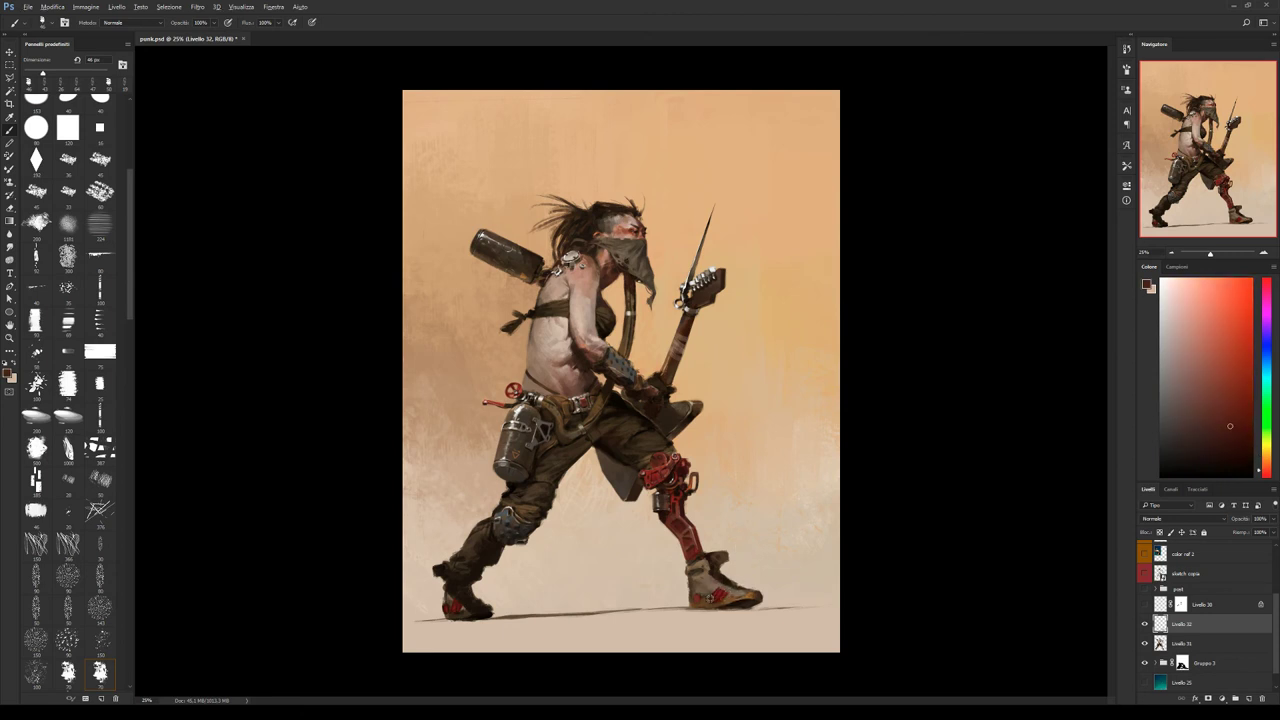
{"action": "left_click", "coordinate": [708, 604], "text": "alt"}
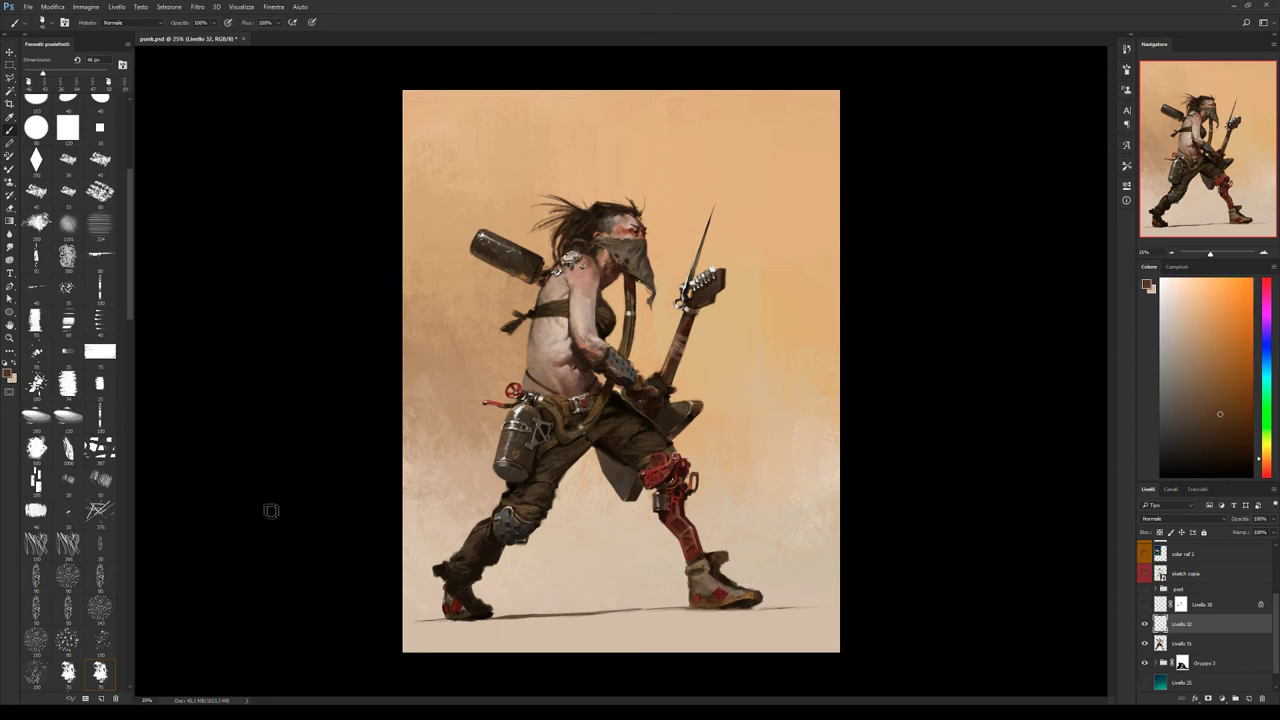
With a different textured brush, paint the shoe in sampled reds, orange-reds and oranges.
{"action": "left_click", "coordinate": [68, 612]}
{"action": "left_click", "coordinate": [697, 592], "text": "alt"}
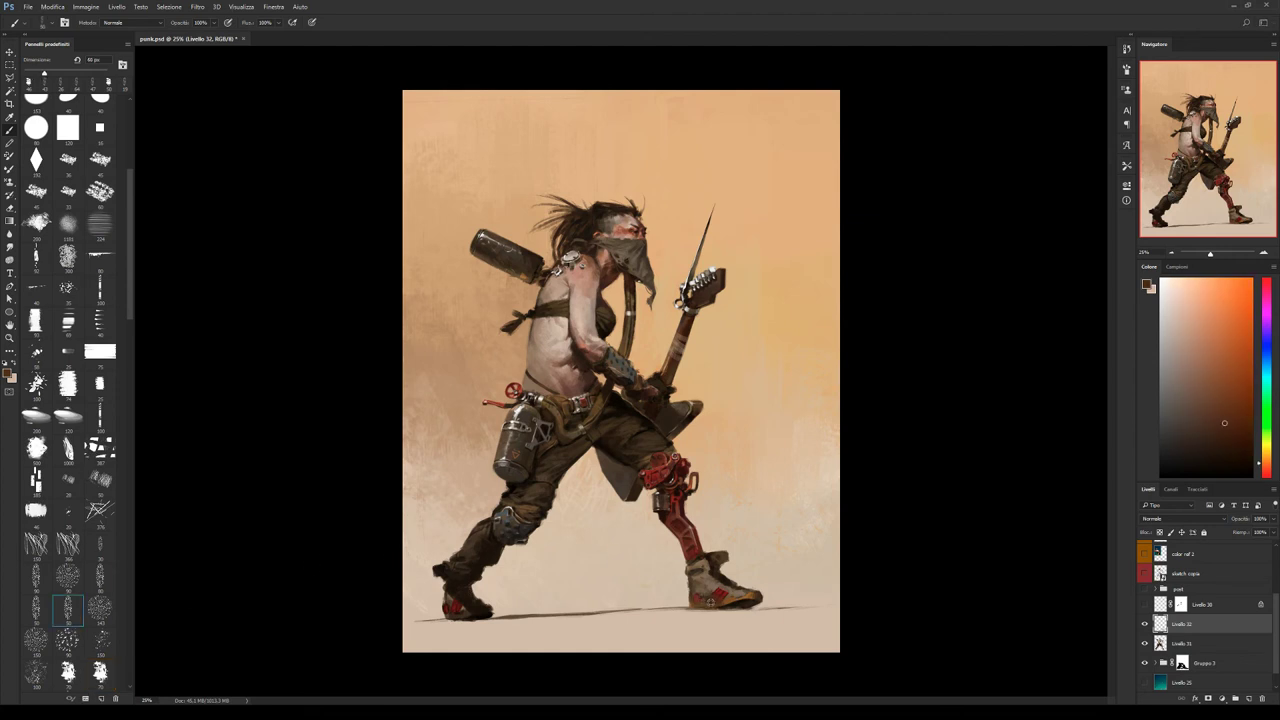
{"action": "left_click", "coordinate": [721, 588], "text": "alt"}
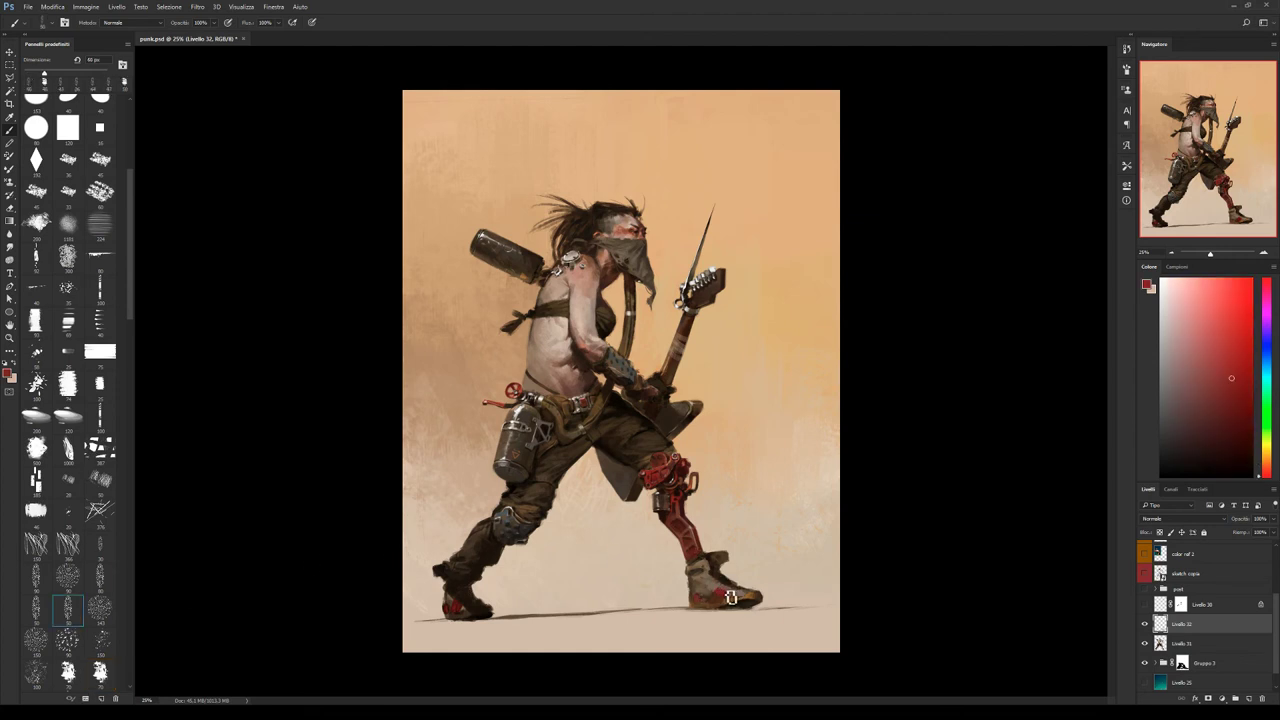
{"action": "left_click", "coordinate": [726, 597], "text": "alt"}
{"action": "left_click", "coordinate": [725, 596], "text": "alt"}
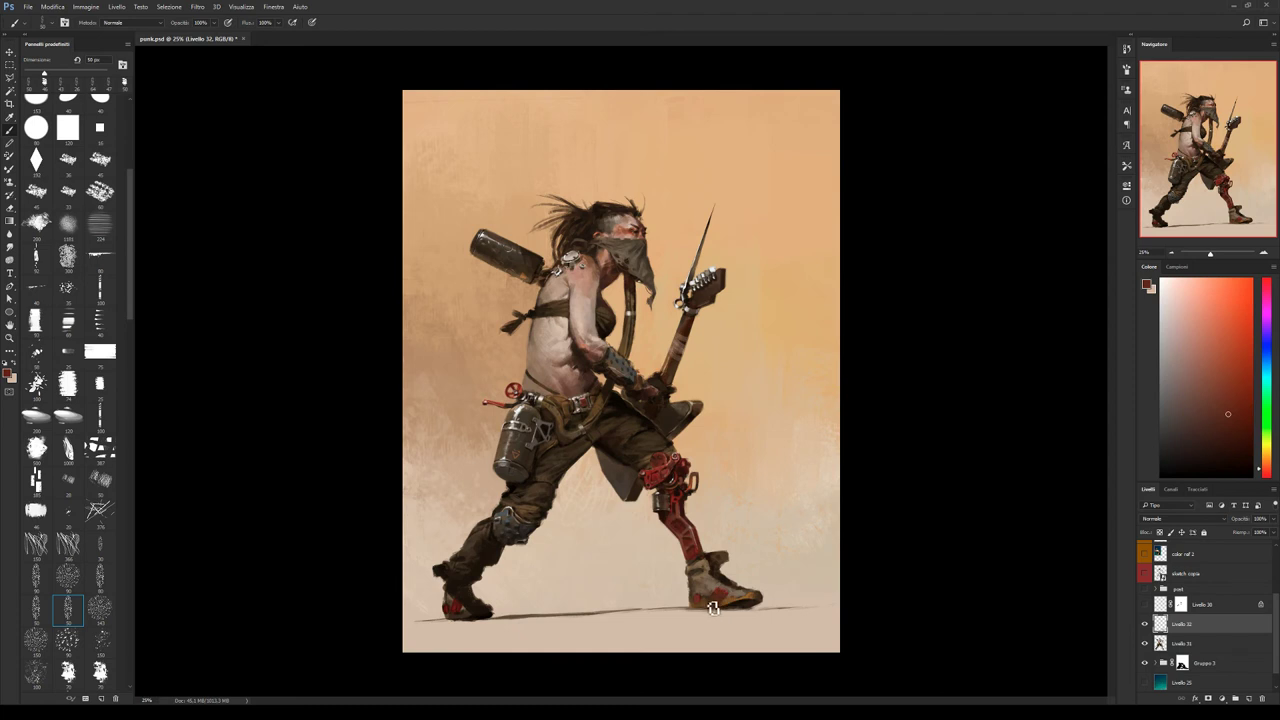
{"action": "left_click", "coordinate": [699, 602], "text": "alt"}
{"action": "left_click", "coordinate": [702, 600], "text": "alt"}
{"action": "left_click", "coordinate": [707, 602], "text": "alt"}
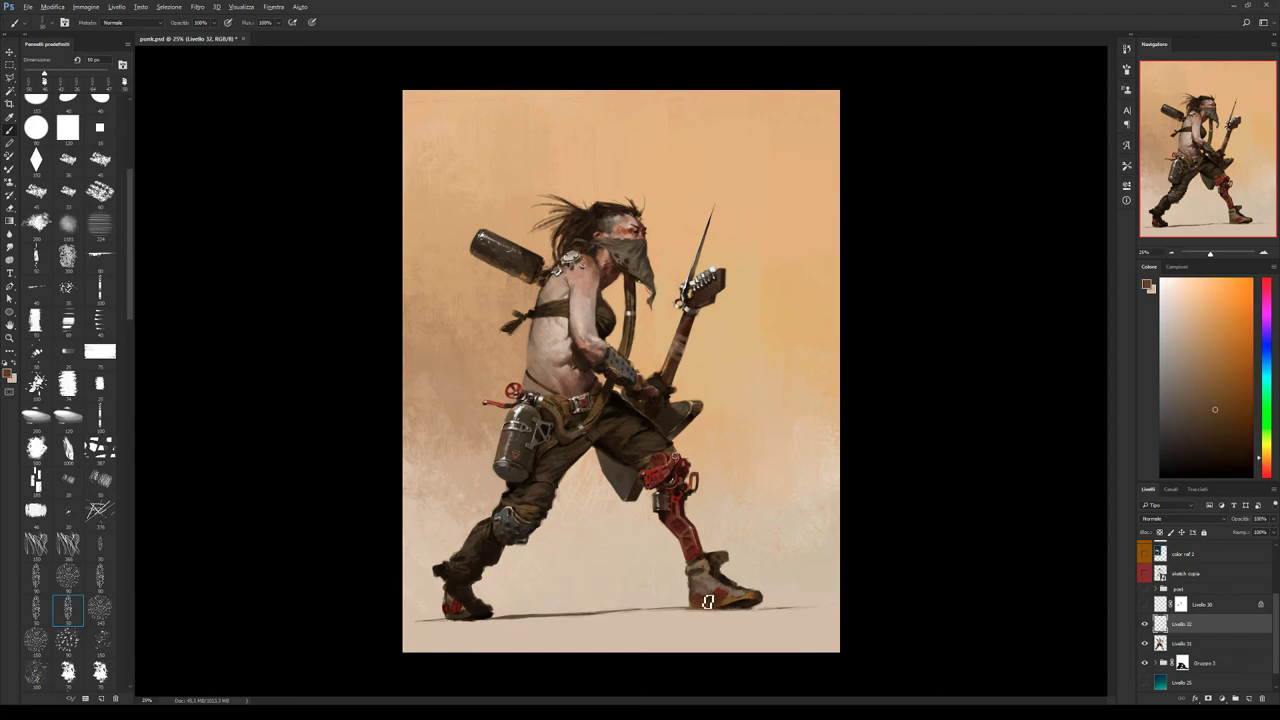
{"action": "left_click", "coordinate": [700, 588], "text": "alt"}
Enlarge the brush to about 57 px and paint darker and lighter boot tones.
{"action": "key", "text": "bracketright"}
{"action": "left_click", "coordinate": [697, 580], "text": "alt"}
{"action": "left_click", "coordinate": [689, 594], "text": "alt"}
{"action": "left_click", "coordinate": [698, 590], "text": "alt"}
{"action": "left_click", "coordinate": [700, 576], "text": "alt"}
{"action": "left_click", "coordinate": [707, 572], "text": "alt"}
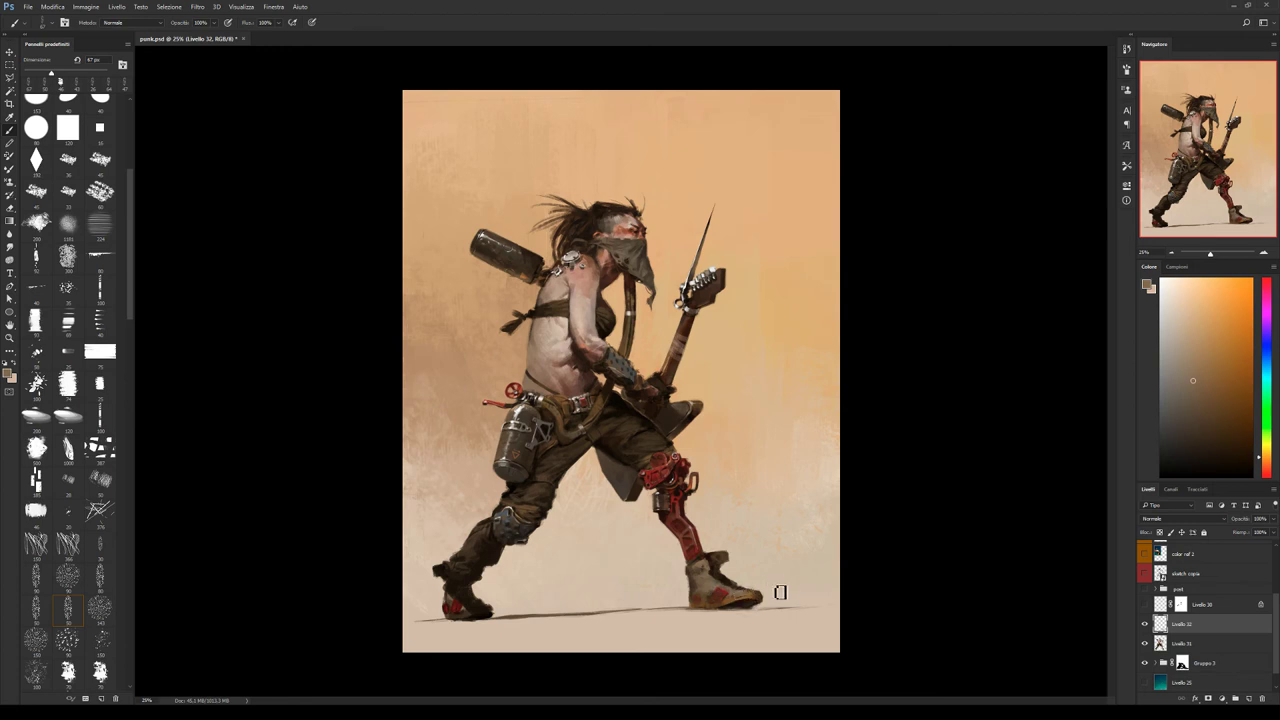
Shape the boot's edge and toe with nearby tones, shrinking the brush to about 43 px.
{"action": "left_click", "coordinate": [768, 600], "text": "alt"}
{"action": "left_click", "coordinate": [763, 603], "text": "alt"}
{"action": "left_click", "coordinate": [759, 600], "text": "alt"}
{"action": "left_click", "coordinate": [750, 605], "text": "alt"}
{"action": "key", "text": "bracketleft"}
{"action": "key", "text": "bracketleft"}
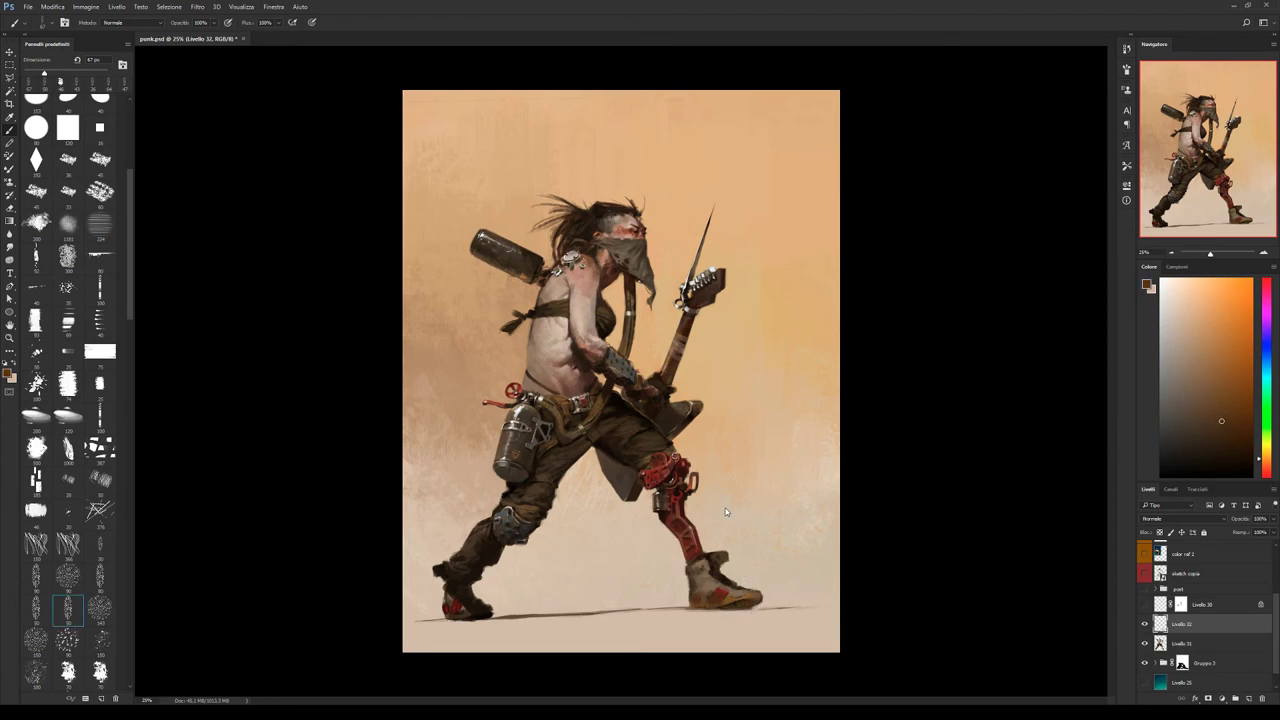
{"action": "left_click", "coordinate": [730, 600], "text": "alt"}
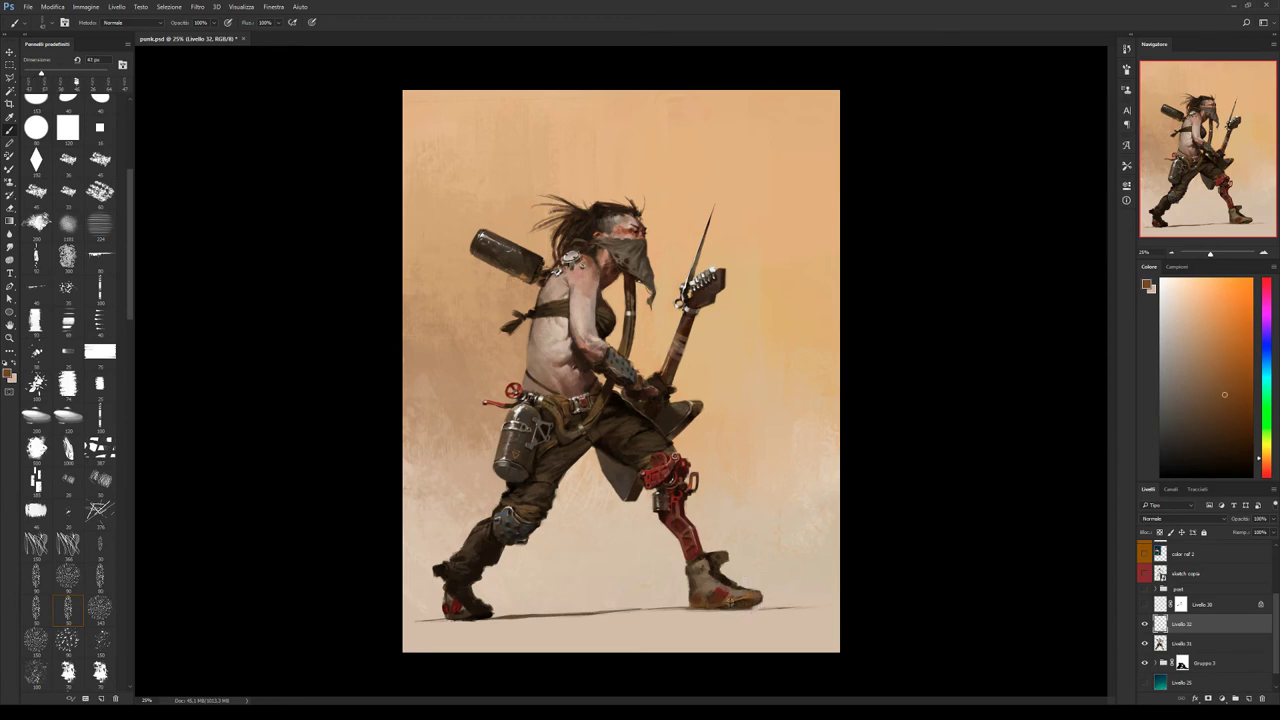
{"action": "left_click", "coordinate": [761, 606], "text": "alt"}
{"action": "left_click", "coordinate": [722, 608], "text": "alt"}
{"action": "left_click", "coordinate": [730, 606], "text": "alt"}
Paint the shadow beside the boot with dark and red tones, then dab tan-orange with the splatter brush.
{"action": "left_click", "coordinate": [700, 610], "text": "alt"}
{"action": "left_click", "coordinate": [690, 609], "text": "alt"}
{"action": "left_click", "coordinate": [706, 593], "text": "alt"}
{"action": "left_click", "coordinate": [702, 597], "text": "alt"}
{"action": "left_click", "coordinate": [698, 600], "text": "alt"}
{"action": "left_click", "coordinate": [709, 607], "text": "alt"}
{"action": "left_click", "coordinate": [720, 593], "text": "alt"}
{"action": "left_click", "coordinate": [100, 672]}
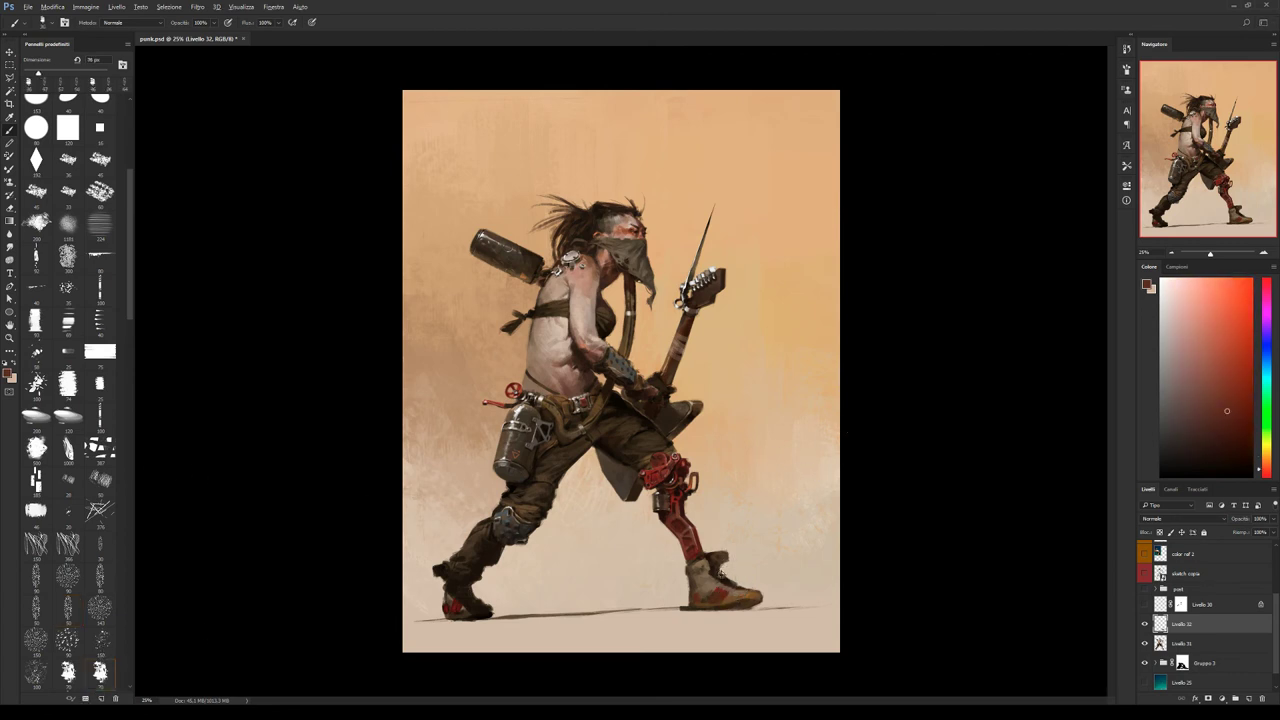
{"action": "left_click", "coordinate": [722, 570], "text": "alt"}
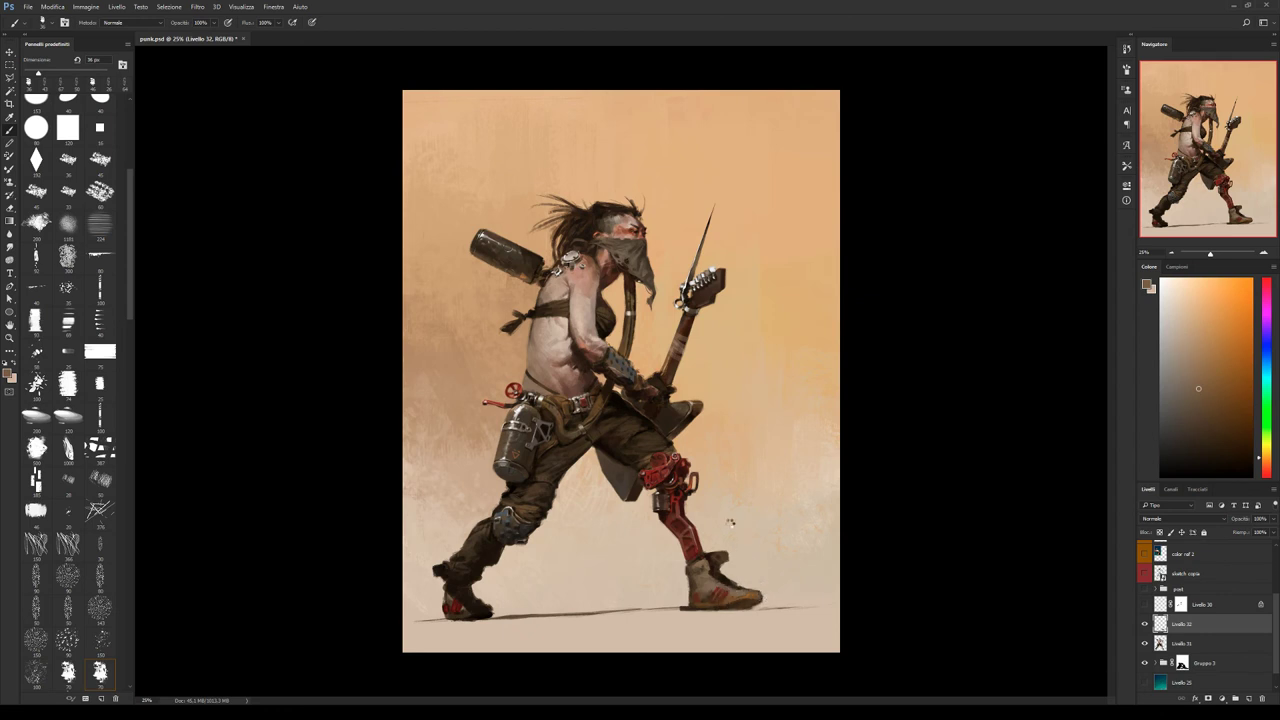
Flip the canvas horizontally and paint red stripes and a buckled strap on the boot.
{"action": "key", "text": "ctrl+shift+h"}
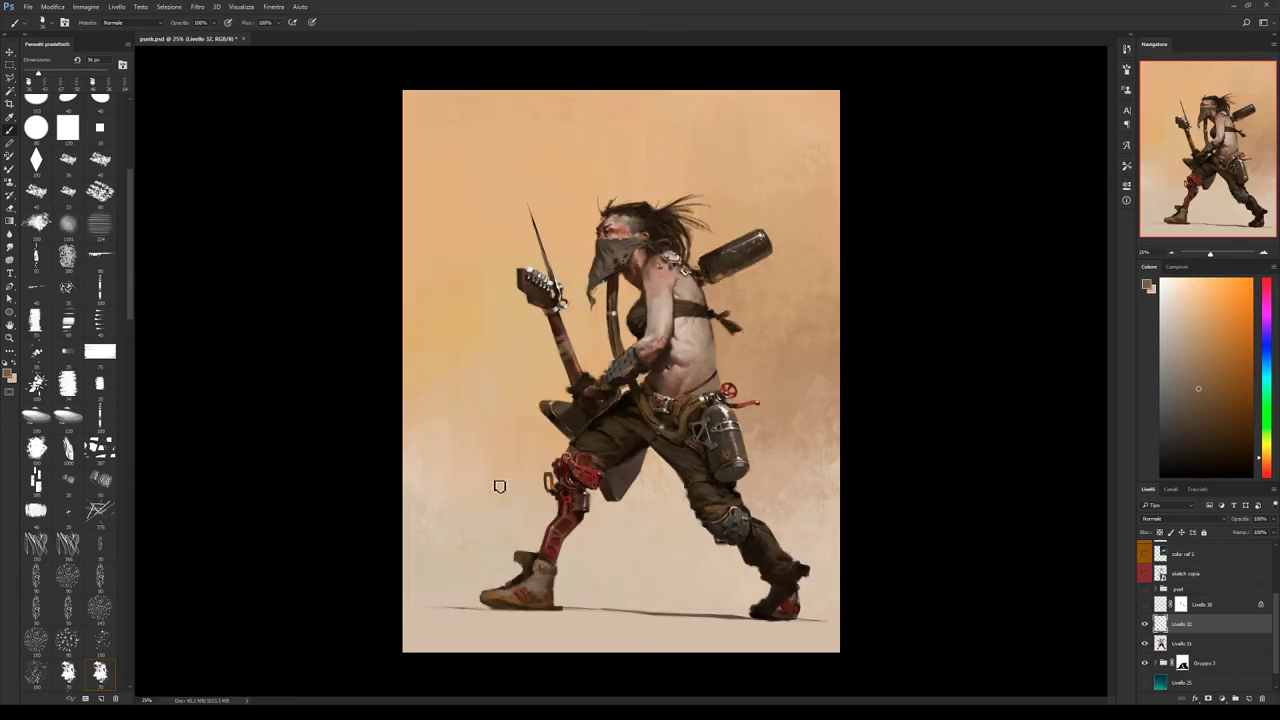
{"action": "left_click", "coordinate": [551, 609], "text": "alt"}
{"action": "left_click", "coordinate": [554, 588], "text": "alt"}
{"action": "left_click", "coordinate": [548, 596], "text": "alt"}
{"action": "left_click", "coordinate": [540, 599], "text": "alt"}
{"action": "left_click", "coordinate": [519, 596], "text": "alt"}
{"action": "left_click", "coordinate": [533, 588], "text": "alt"}
{"action": "left_click", "coordinate": [538, 586], "text": "alt"}
{"action": "mouse_move", "coordinate": [526, 591]}
{"action": "left_mouse_down"}
{"action": "mouse_move", "coordinate": [552, 545]}
{"action": "mouse_move", "coordinate": [542, 567]}
{"action": "left_mouse_up"}
Add more red stripes and light tan strokes to the boot.
{"action": "left_click", "coordinate": [543, 570], "text": "alt"}
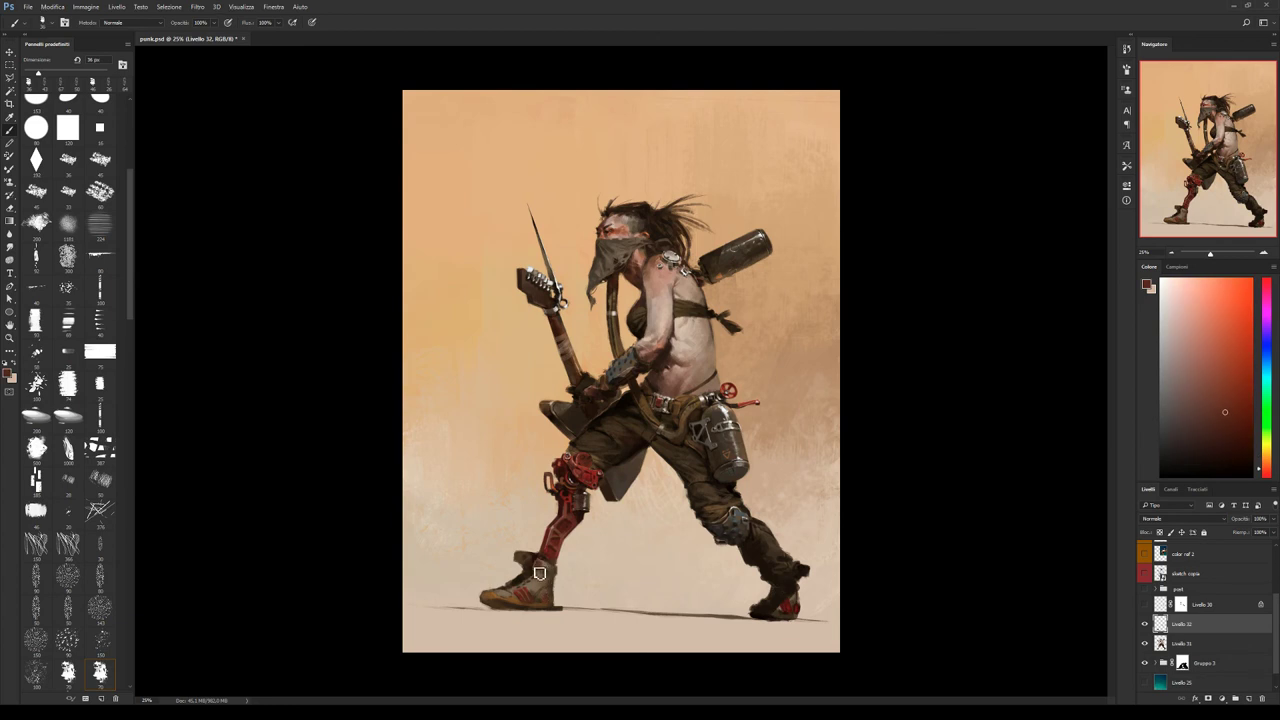
{"action": "left_click", "coordinate": [542, 569], "text": "alt"}
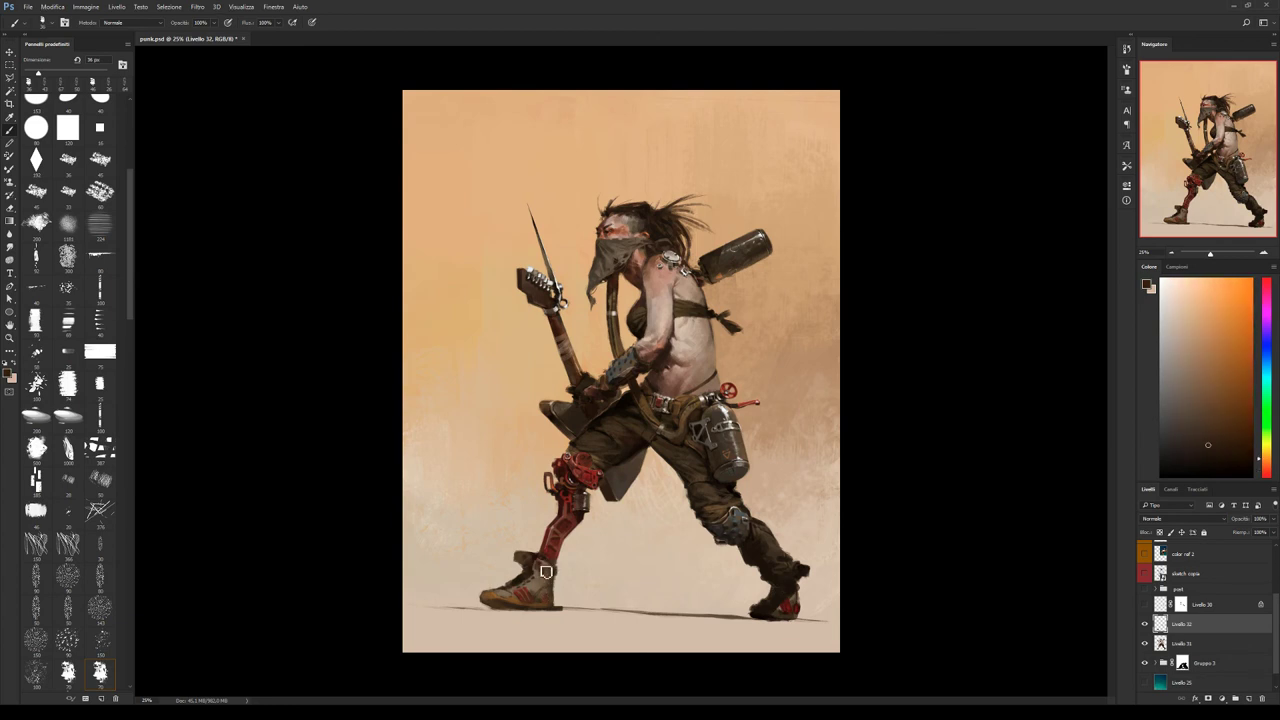
{"action": "left_click", "coordinate": [531, 578], "text": "alt"}
{"action": "left_click", "coordinate": [527, 570], "text": "alt"}
{"action": "left_click", "coordinate": [512, 594], "text": "alt"}
{"action": "left_click_drag", "start_coordinate": [530, 584], "coordinate": [545, 572]}
Paint reddish and dark browns on the boot, then use the splatter brush at about 20 px.
{"action": "left_click", "coordinate": [68, 610]}
{"action": "left_click", "coordinate": [535, 592], "text": "alt"}
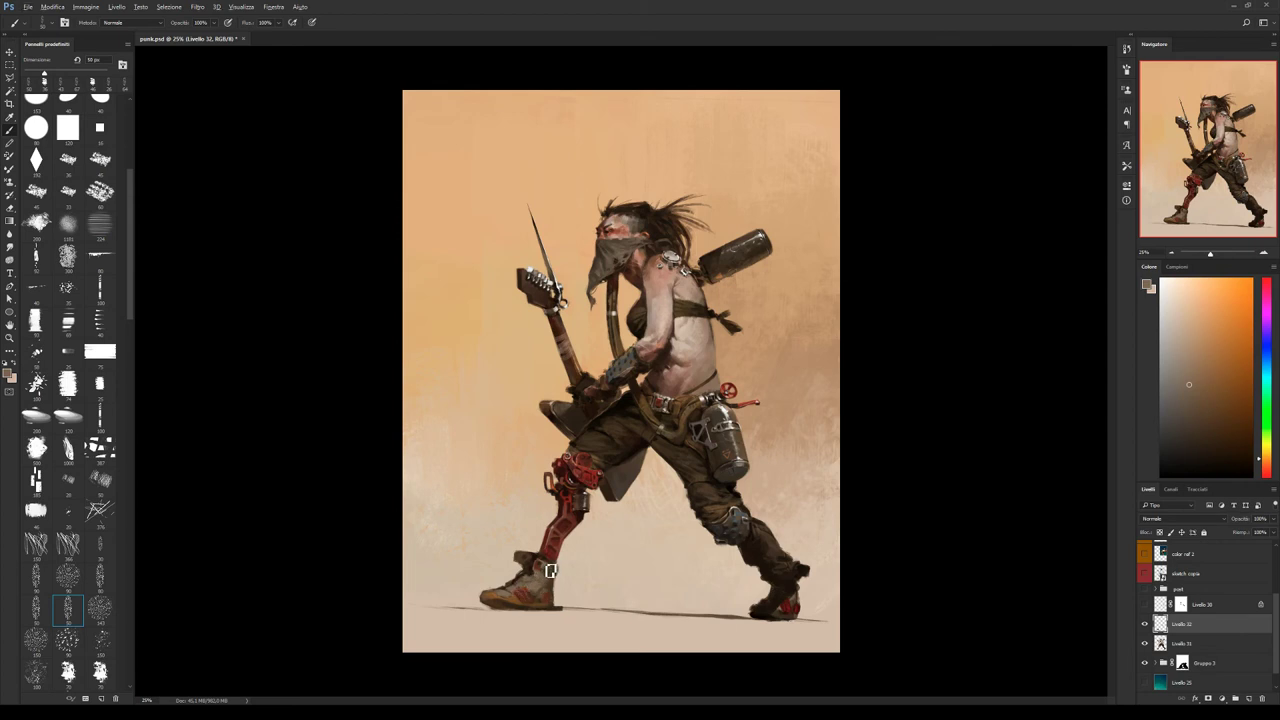
{"action": "left_click", "coordinate": [522, 586], "text": "alt"}
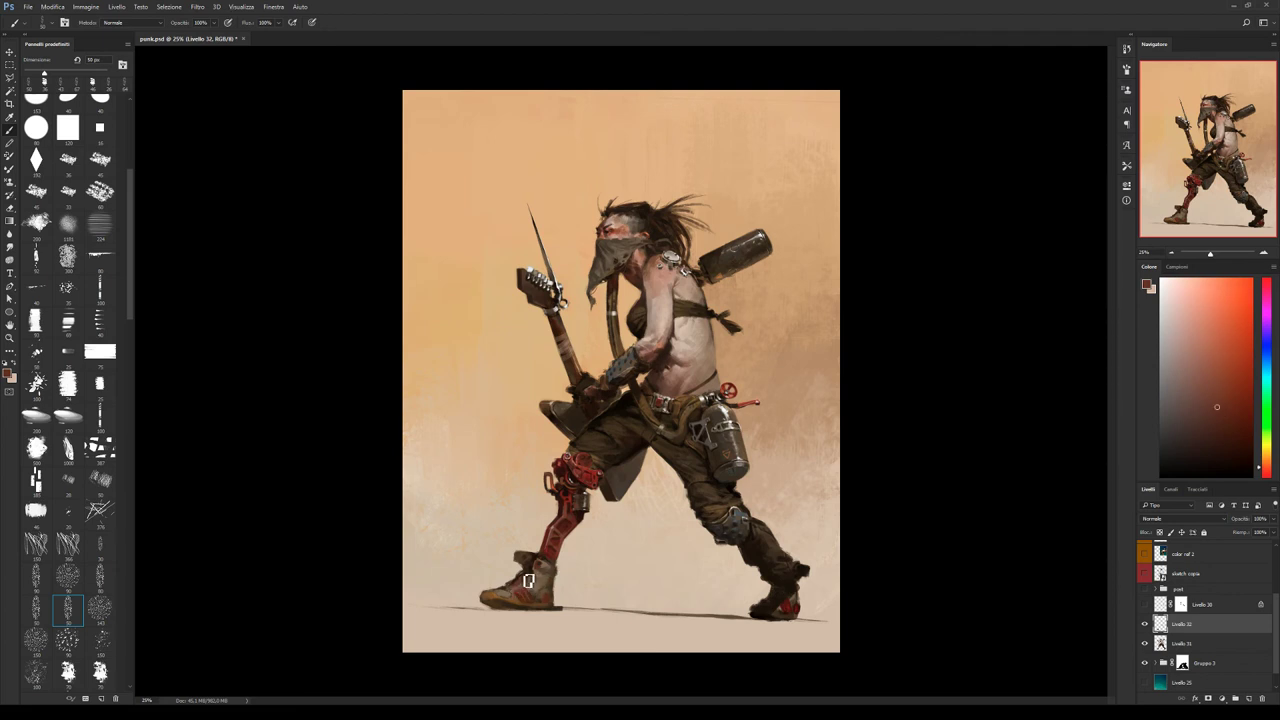
{"action": "left_click", "coordinate": [529, 580], "text": "alt"}
{"action": "left_click", "coordinate": [533, 586], "text": "alt"}
{"action": "left_click", "coordinate": [100, 672]}
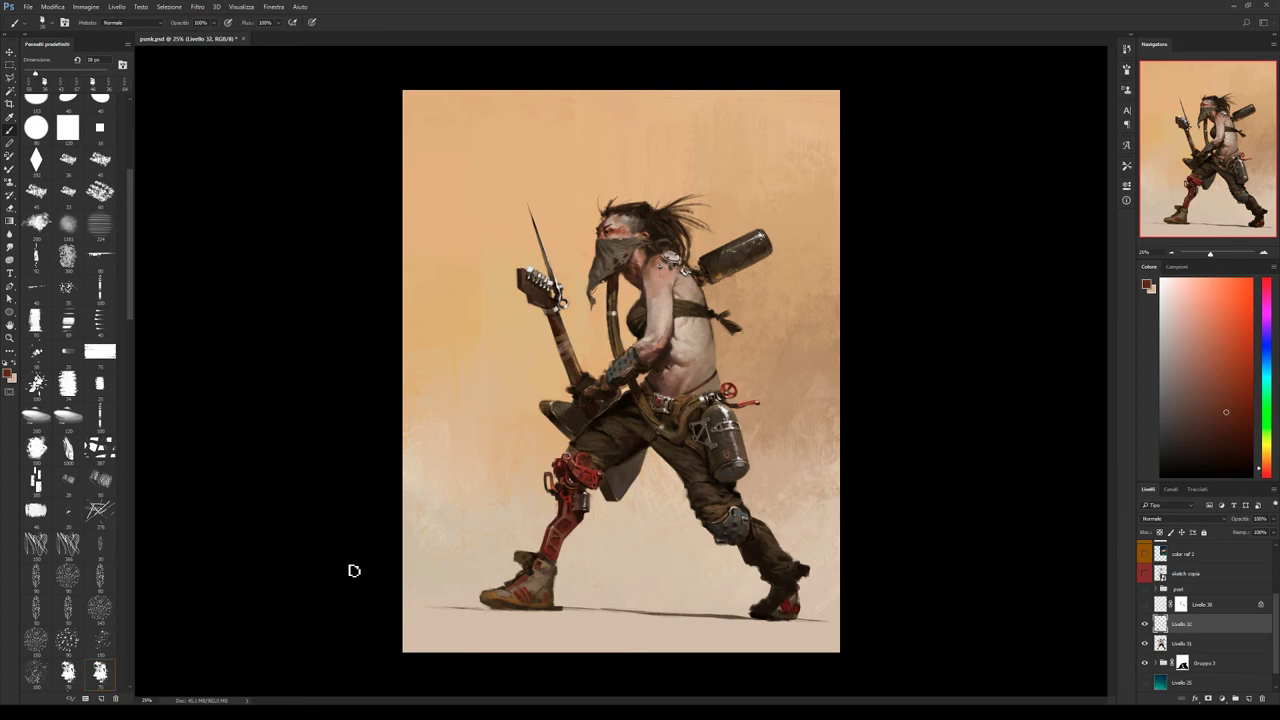
{"action": "key", "text": "bracketleft"}
{"action": "key", "text": "bracketleft"}
{"action": "key", "text": "bracketleft"}
{"action": "key", "text": "bracketleft"}
{"action": "key", "text": "bracketleft"}
{"action": "left_click", "coordinate": [528, 571], "text": "alt"}
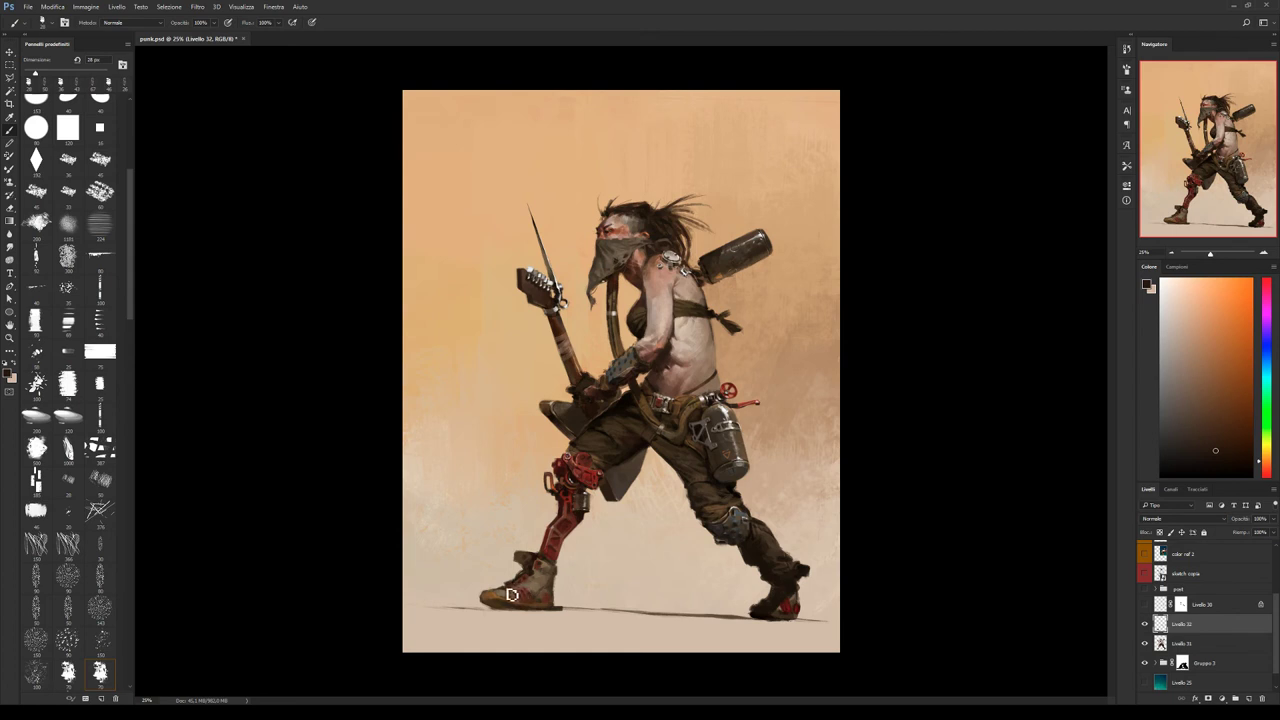
Dab tan touches onto the front boot's toe.
{"action": "left_click", "coordinate": [578, 571], "text": "alt"}
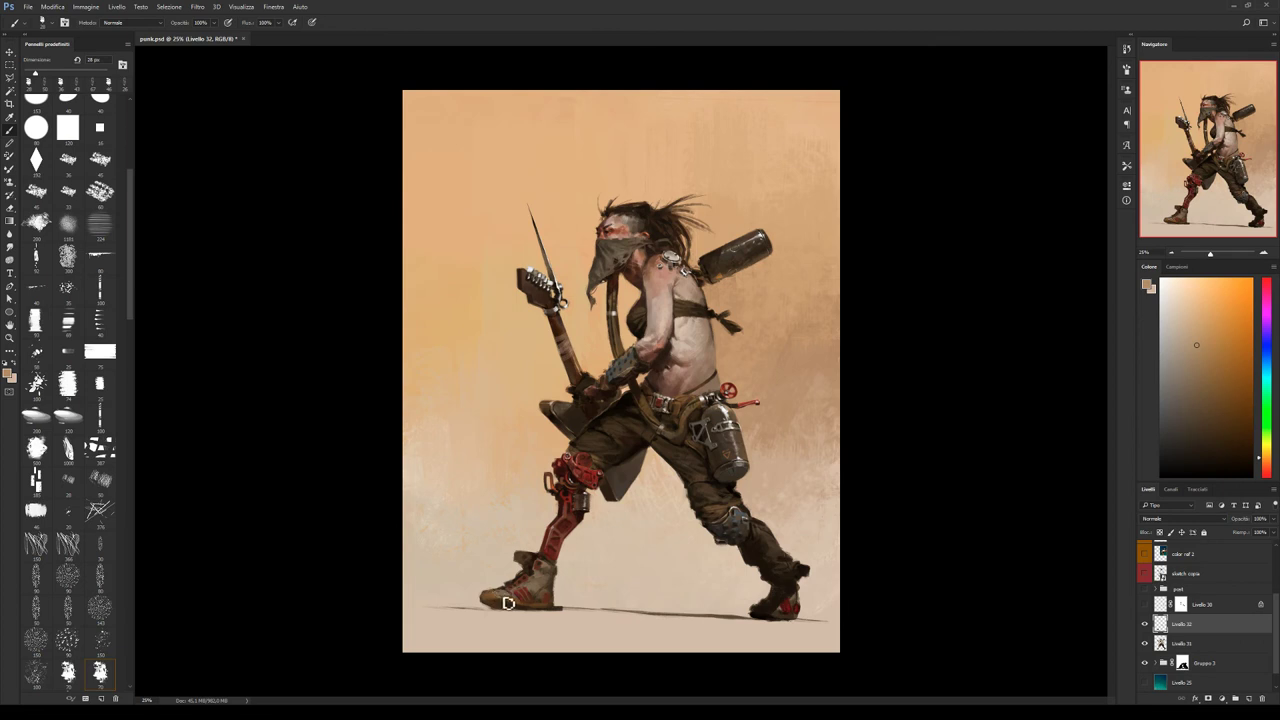
{"action": "left_click", "coordinate": [500, 599], "text": "alt"}
{"action": "left_click_drag", "start_coordinate": [494, 598], "coordinate": [525, 608]}
{"action": "left_click", "coordinate": [505, 593], "text": "alt"}
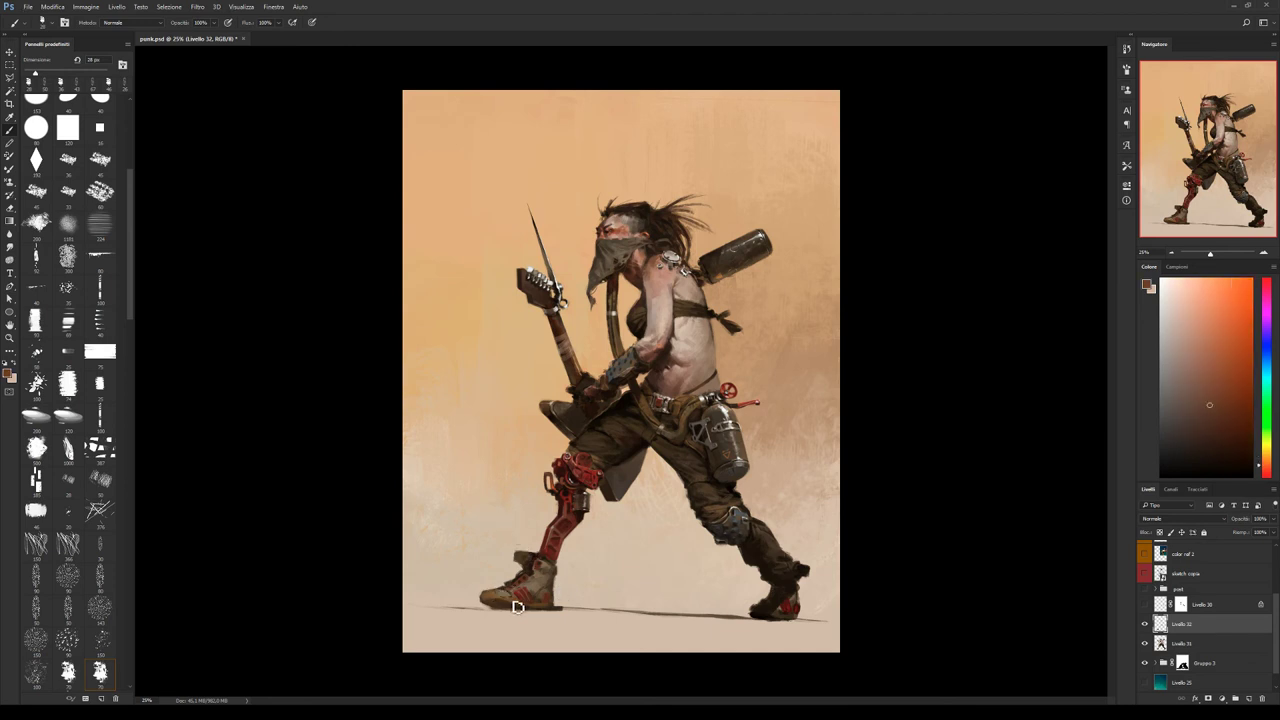
{"action": "left_click", "coordinate": [503, 608], "text": "alt"}
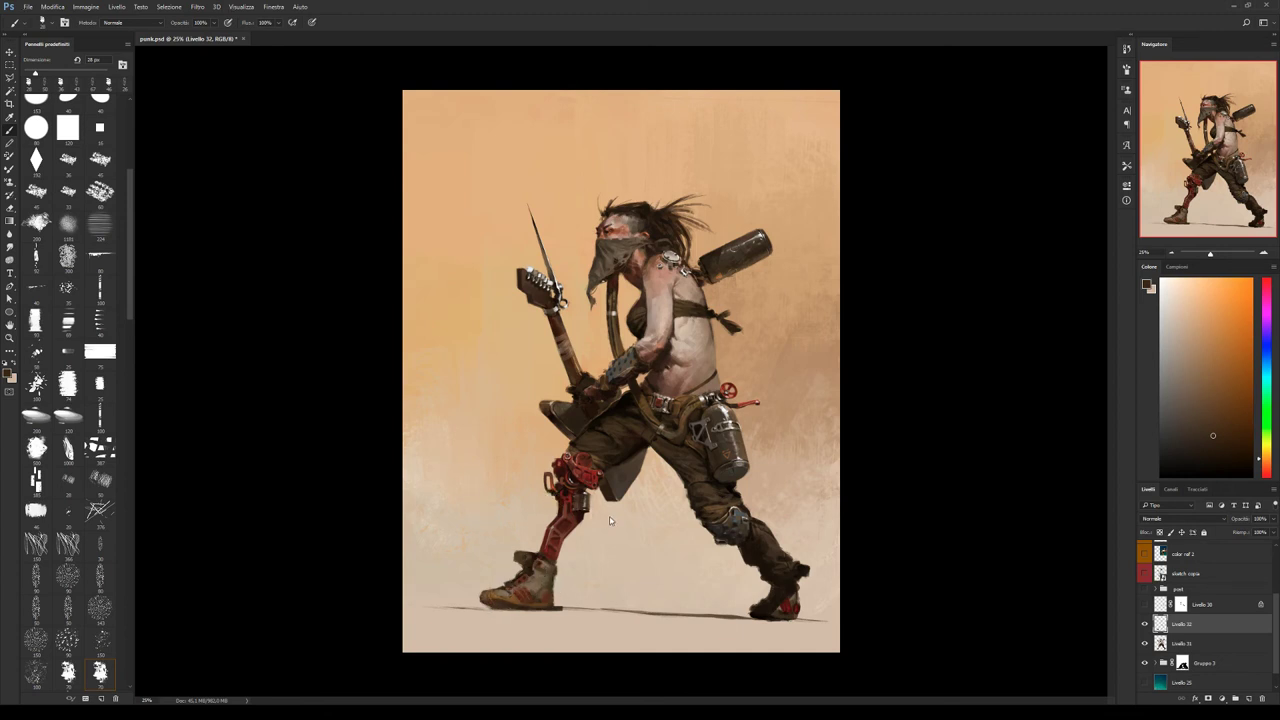
Enlarge the brush to 48 px and paint boot and sole tones plus red from the leg armour.
{"action": "key", "text": "bracketright"}
{"action": "key", "text": "bracketright"}
{"action": "left_click", "coordinate": [495, 602], "text": "alt"}
{"action": "left_click", "coordinate": [492, 605], "text": "alt"}
{"action": "left_click", "coordinate": [543, 612], "text": "alt"}
{"action": "left_click", "coordinate": [560, 607], "text": "alt"}
{"action": "left_click", "coordinate": [545, 597], "text": "alt"}
{"action": "left_click", "coordinate": [582, 474], "text": "alt"}
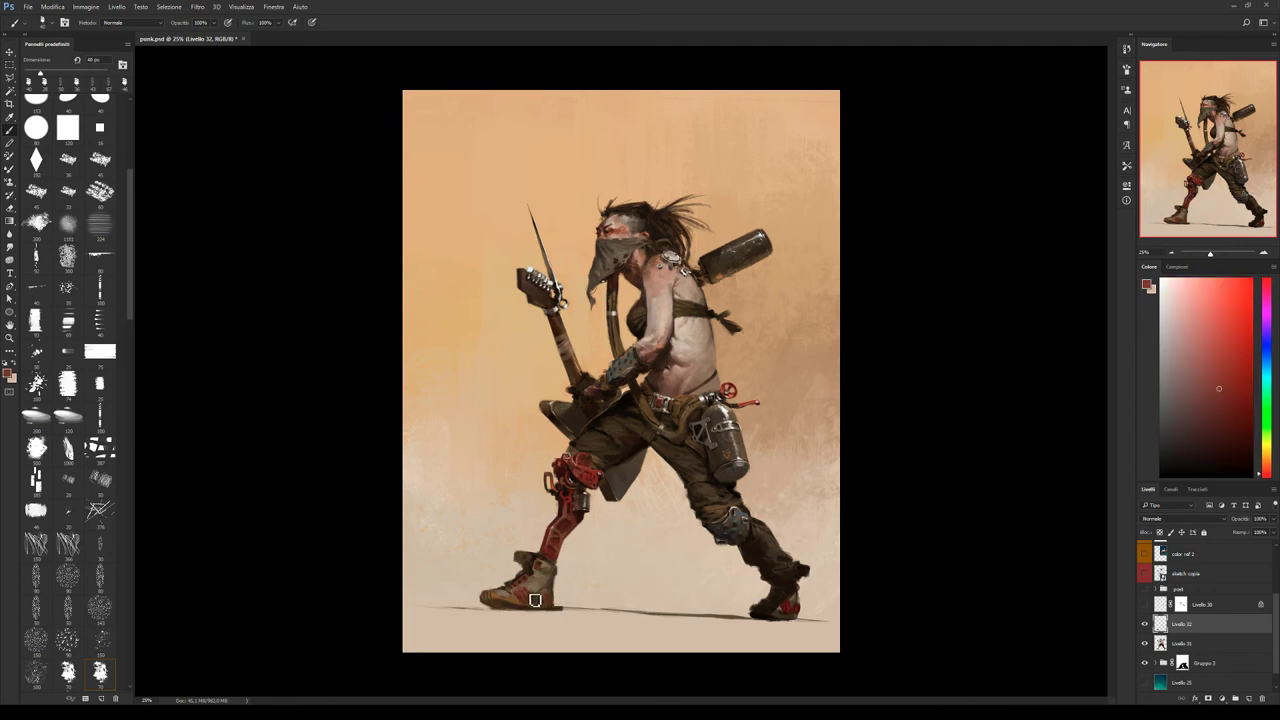
Dab orange, reddish, light and dark red-brown tones onto the boot.
{"action": "left_click", "coordinate": [552, 597], "text": "alt"}
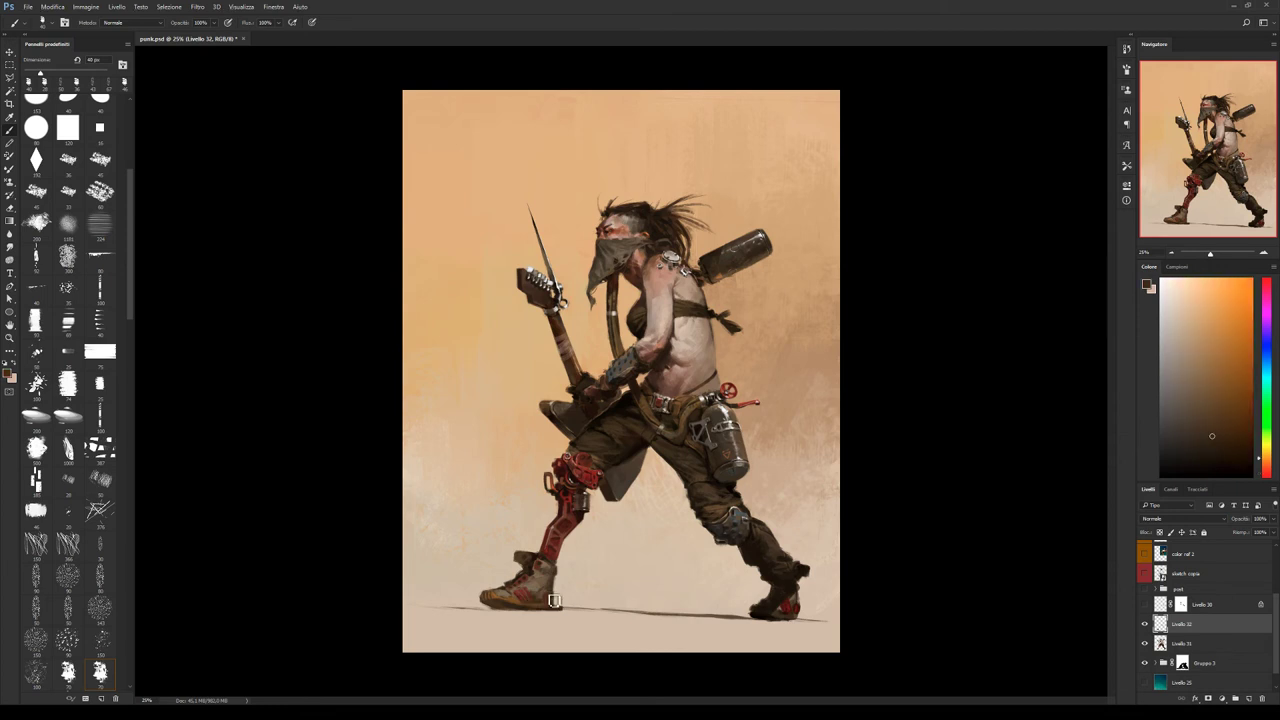
{"action": "left_click", "coordinate": [549, 600], "text": "alt"}
{"action": "left_click", "coordinate": [551, 607], "text": "alt"}
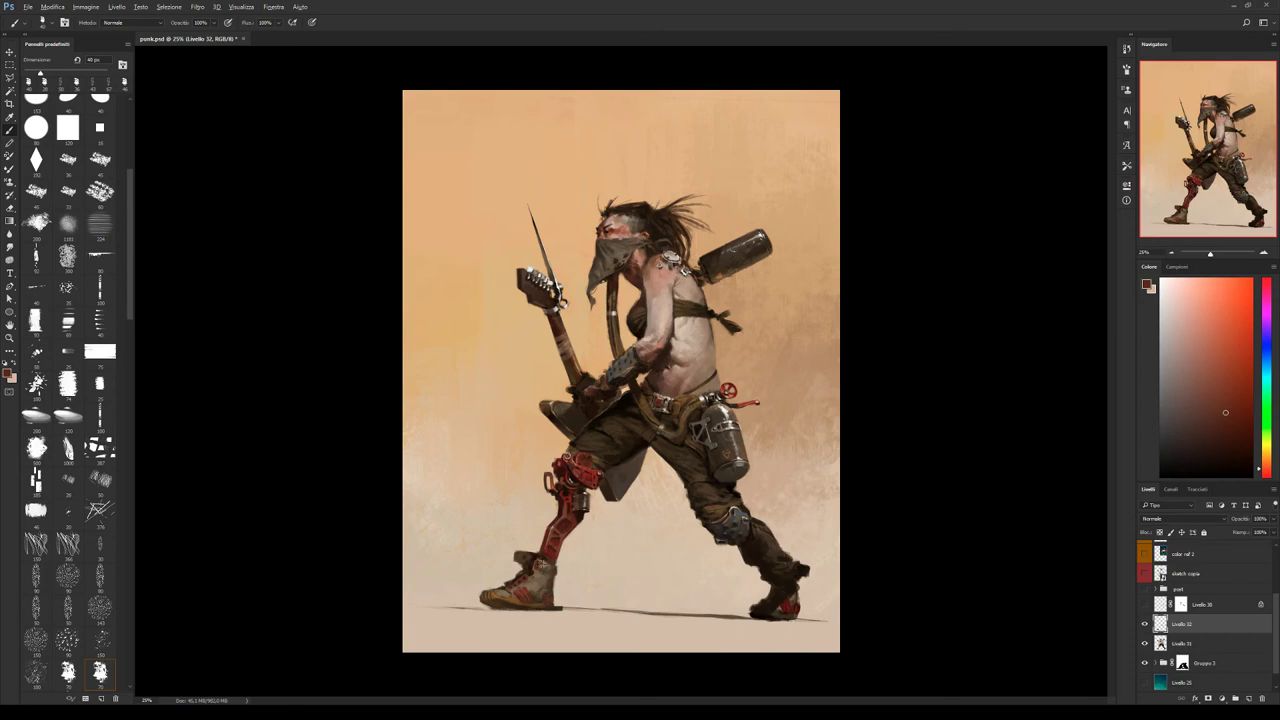
{"action": "left_click", "coordinate": [548, 573], "text": "alt"}
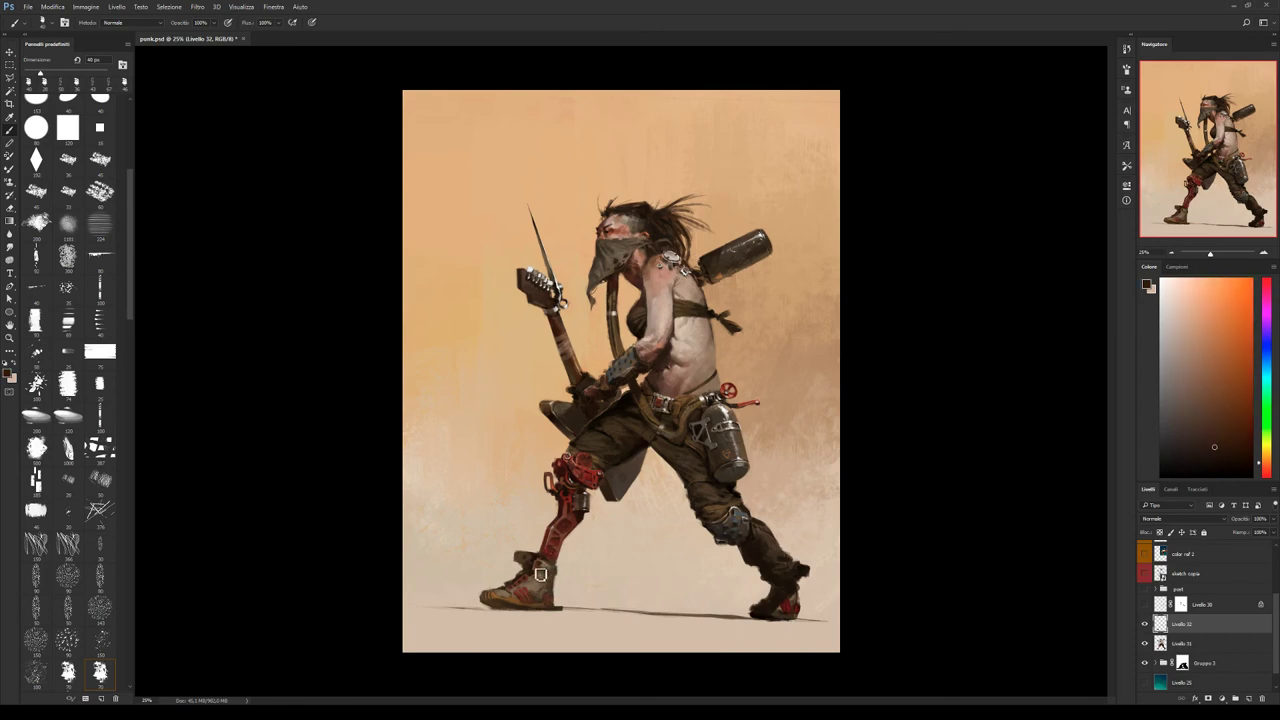
{"action": "left_click", "coordinate": [551, 570], "text": "alt"}
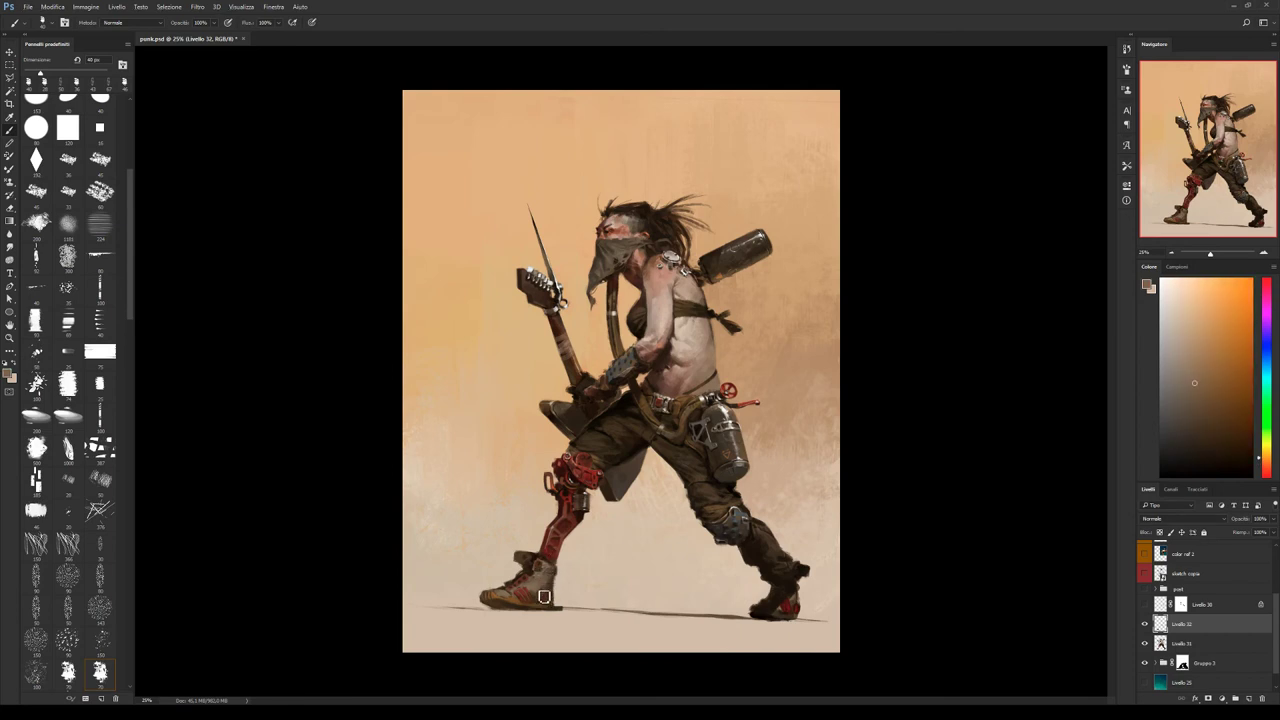
{"action": "left_click", "coordinate": [533, 590], "text": "alt"}
{"action": "left_click", "coordinate": [567, 575]}
{"action": "left_click", "coordinate": [538, 581], "text": "alt"}
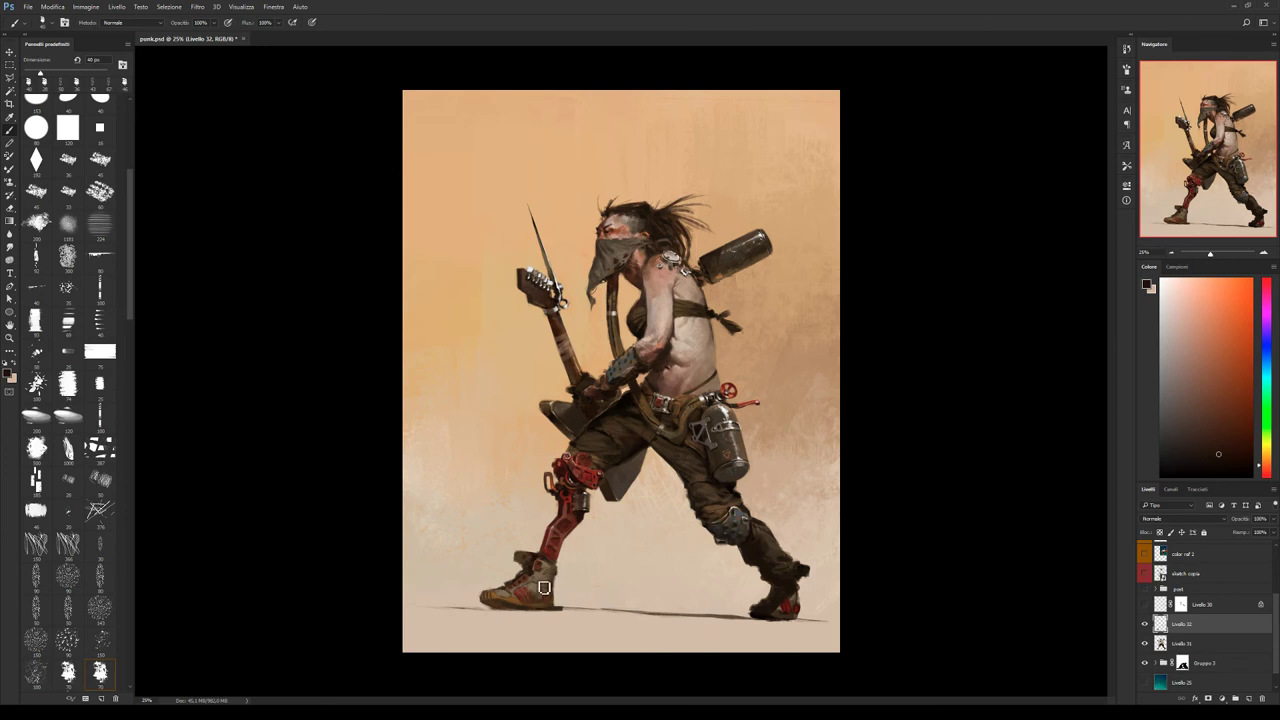
Paint the boot with beige and dark brown, and darken its ground shadow.
{"action": "left_click", "coordinate": [559, 584], "text": "alt"}
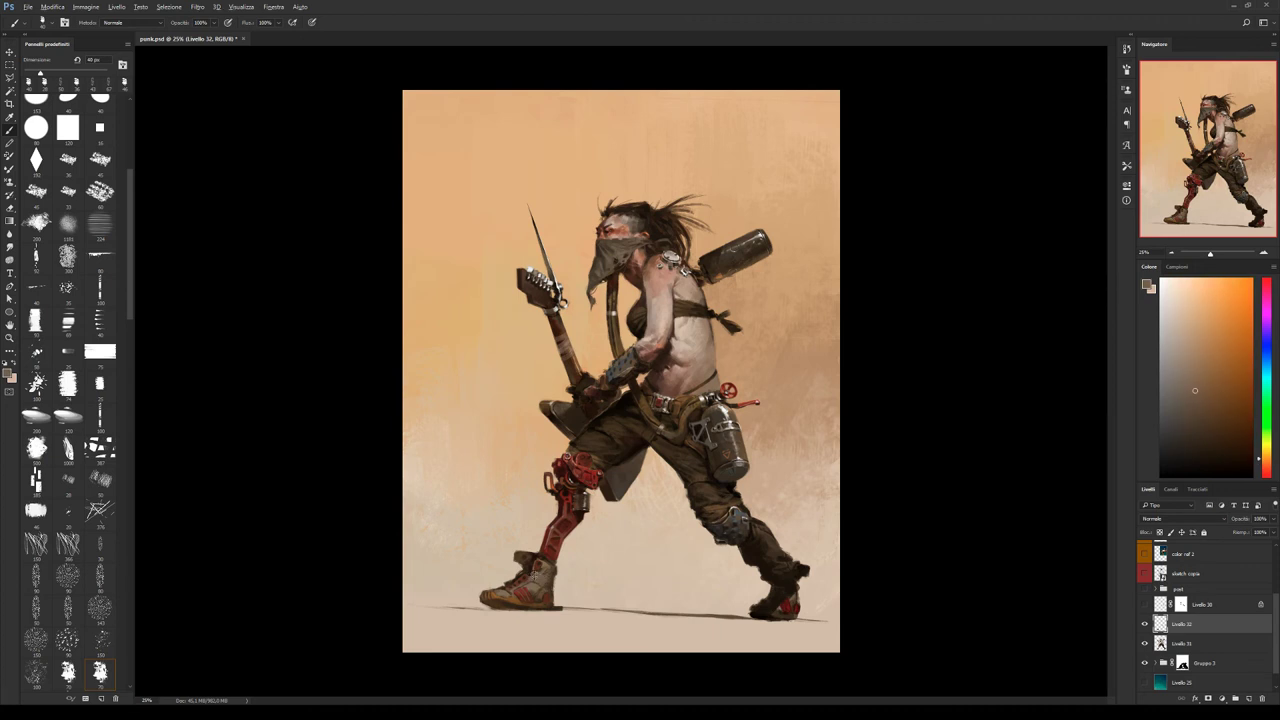
{"action": "left_click", "coordinate": [534, 582], "text": "alt"}
{"action": "left_click", "coordinate": [495, 537], "text": "alt"}
{"action": "left_click", "coordinate": [525, 562], "text": "alt"}
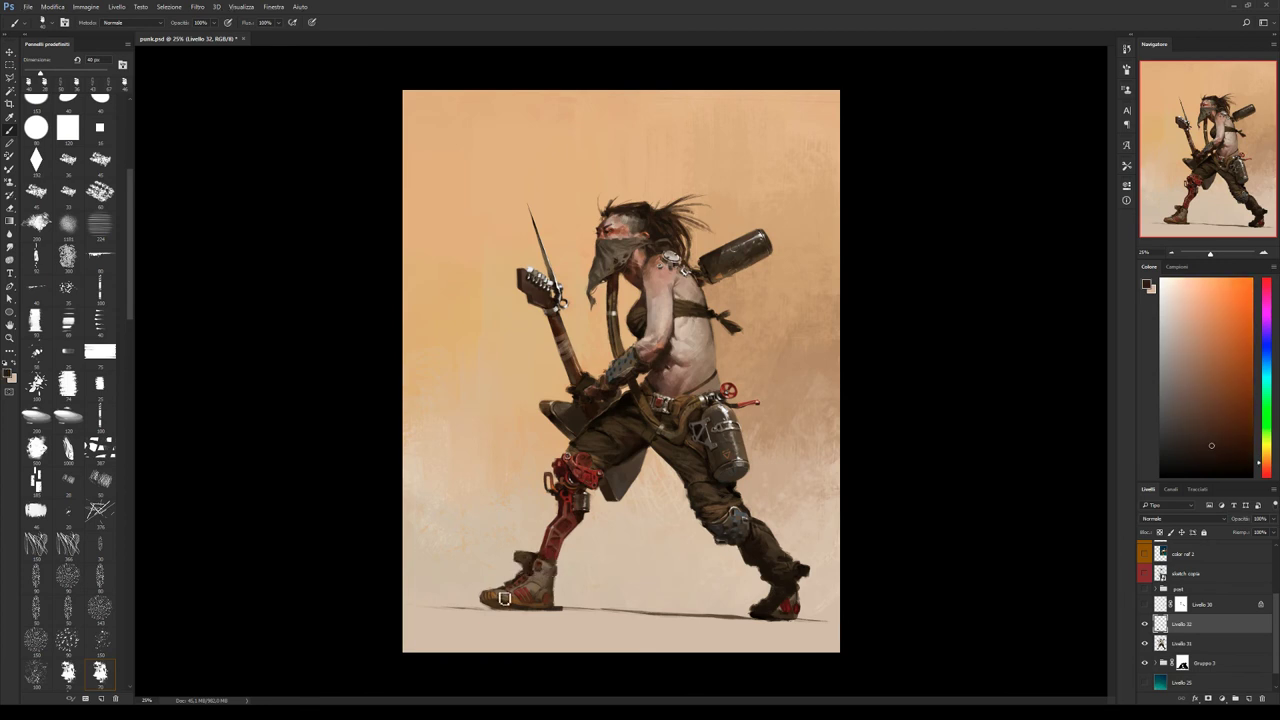
{"action": "left_click", "coordinate": [503, 600], "text": "alt"}
{"action": "left_click", "coordinate": [496, 600], "text": "alt"}
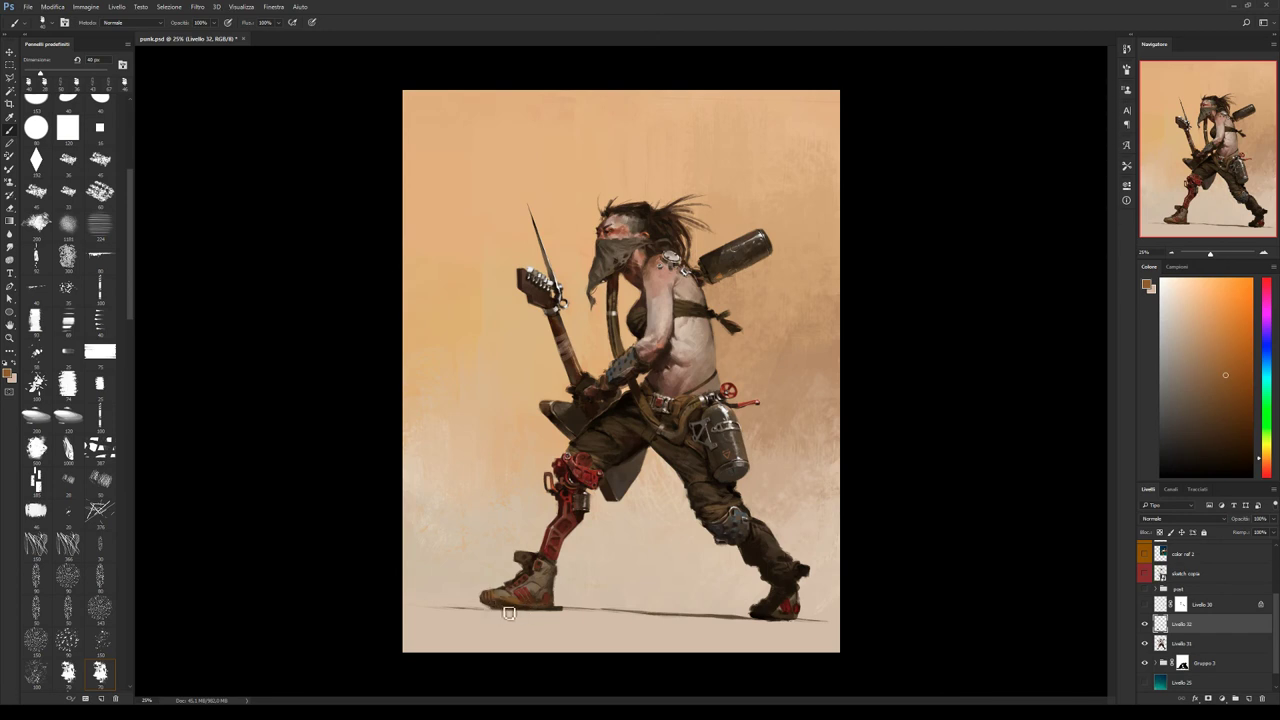
{"action": "left_click", "coordinate": [512, 611], "text": "alt"}
{"action": "left_click", "coordinate": [575, 610], "text": "alt"}
Erase stray paint with a smaller eraser and save the painting.
{"action": "key", "text": "e"}
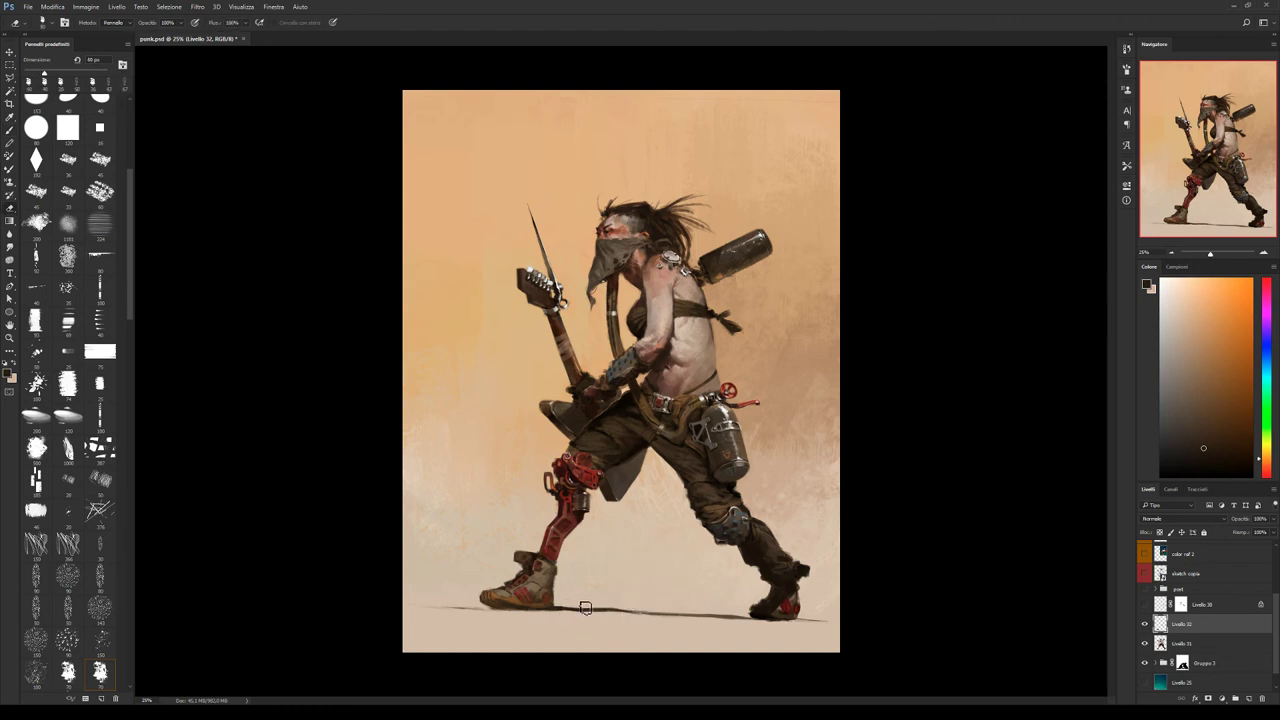
{"action": "key", "text": "bracketleft"}
{"action": "key", "text": "ctrl+s"}
Switch back to a brush preset and toggle Livello 32 to compare before and after.
{"action": "key", "text": "b"}
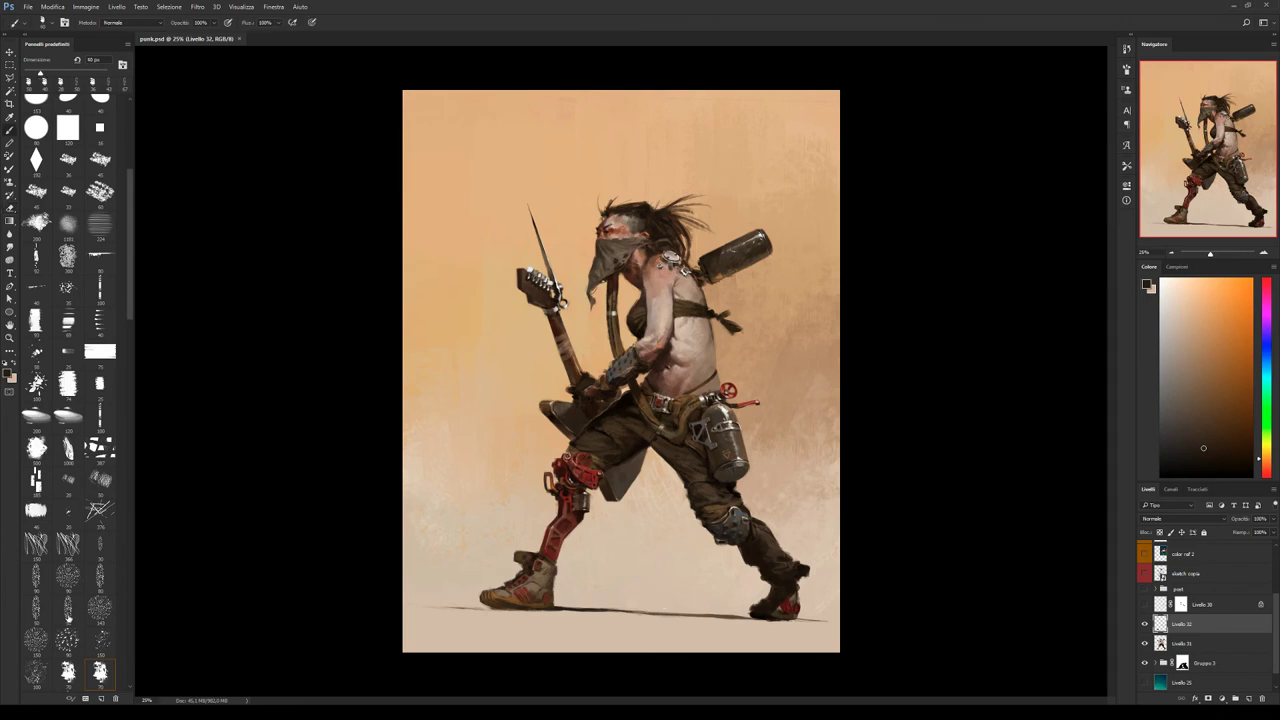
{"action": "left_click", "coordinate": [68, 611]}
{"action": "left_click", "coordinate": [1146, 624]}
{"action": "left_click", "coordinate": [1146, 624]}
{"action": "left_click", "coordinate": [1146, 624]}
{"action": "left_click", "coordinate": [1146, 624]}
Add a new layer above Livello 32 and choose a lighter beige with a smaller brush.
{"action": "left_click", "coordinate": [1249, 699]}
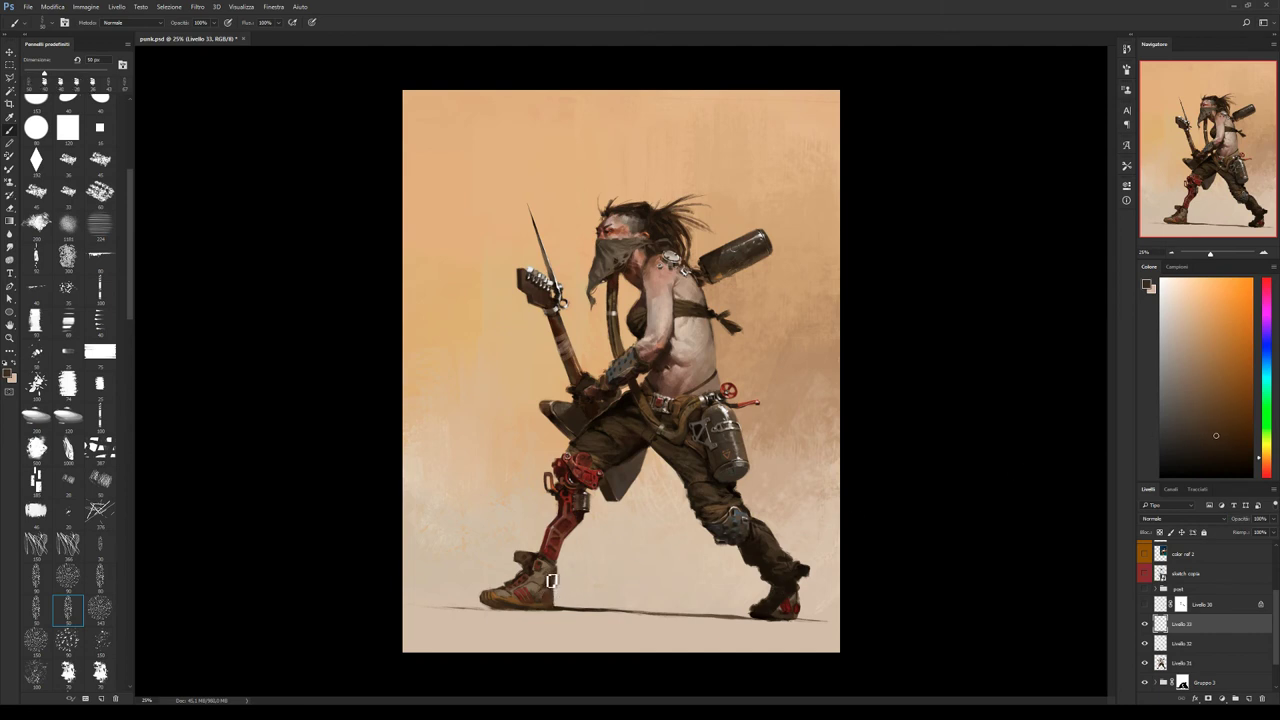
{"action": "left_click", "coordinate": [1182, 389]}
{"action": "left_click", "coordinate": [640, 528], "text": "alt"}
{"action": "key", "text": "bracketleft"}
{"action": "key", "text": "bracketleft"}
Refine the front boot with sampled browns and a slightly darkened ground beige.
{"action": "left_click", "coordinate": [545, 585], "text": "alt"}
{"action": "left_click", "coordinate": [538, 589], "text": "alt"}
{"action": "left_click", "coordinate": [541, 613], "text": "alt"}
{"action": "left_click_drag", "start_coordinate": [1165, 391], "coordinate": [1170, 405]}
{"action": "left_click", "coordinate": [552, 587], "text": "alt"}
{"action": "left_click", "coordinate": [544, 603], "text": "alt"}
{"action": "left_click", "coordinate": [538, 577], "text": "alt"}
Paint pale peach highlights on the hip canister with a larger textured brush.
{"action": "left_click", "coordinate": [650, 458], "text": "alt"}
{"action": "left_click", "coordinate": [630, 476], "text": "alt"}
{"action": "left_click", "coordinate": [715, 450], "text": "alt"}
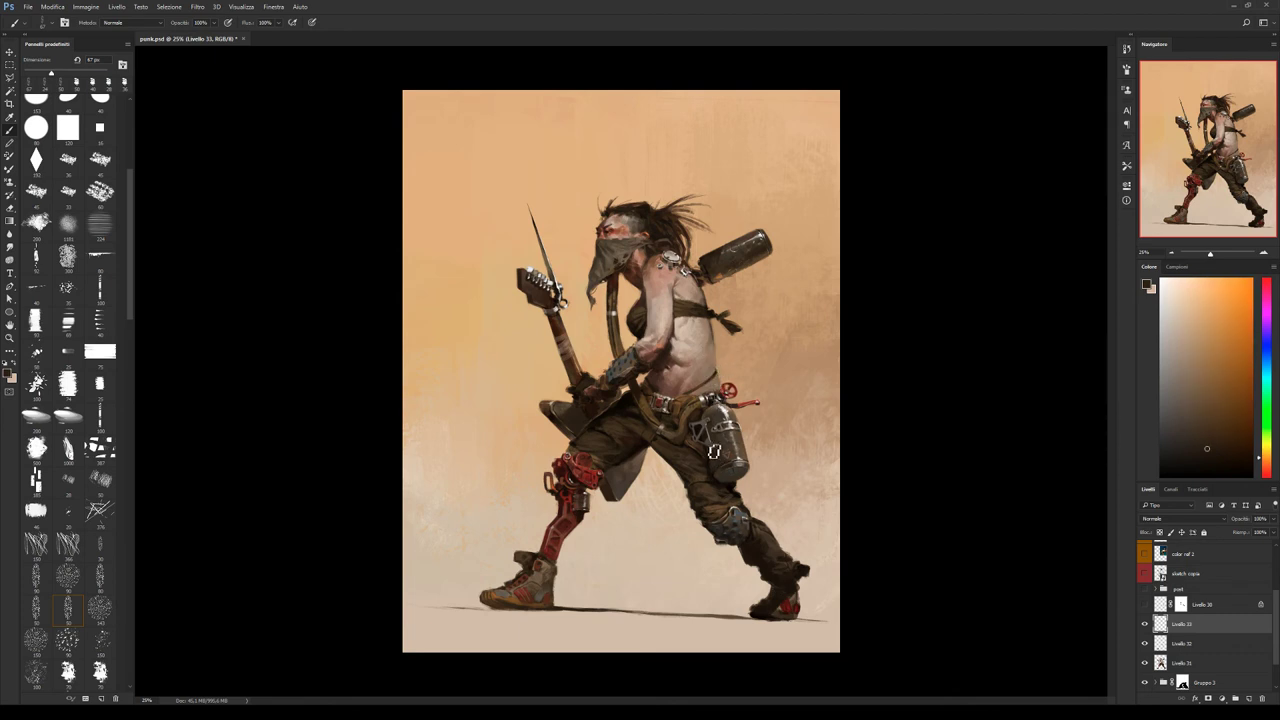
{"action": "left_click", "coordinate": [100, 672]}
{"action": "left_click", "coordinate": [718, 429], "text": "alt"}
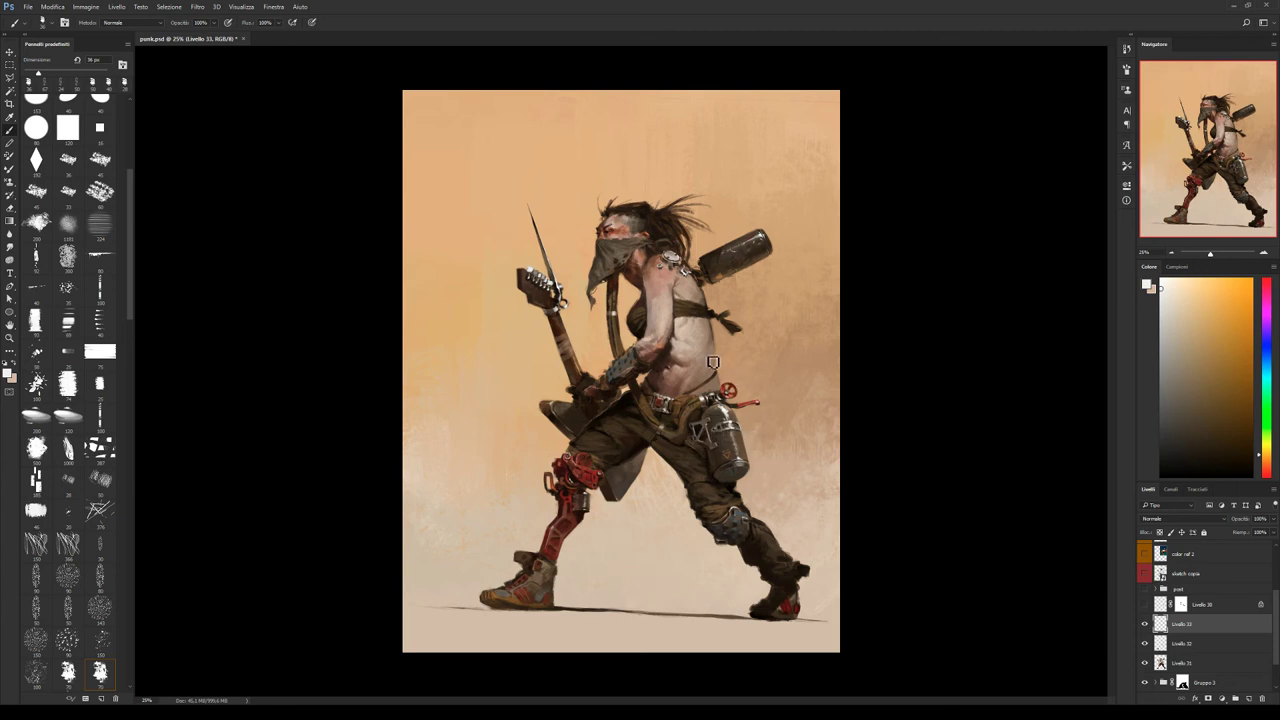
Repaint the neck and chest with sampled reddish, darker and light peach skin tones.
{"action": "left_click", "coordinate": [705, 405], "text": "alt"}
{"action": "left_click", "coordinate": [638, 270], "text": "alt"}
{"action": "left_click", "coordinate": [644, 271], "text": "alt"}
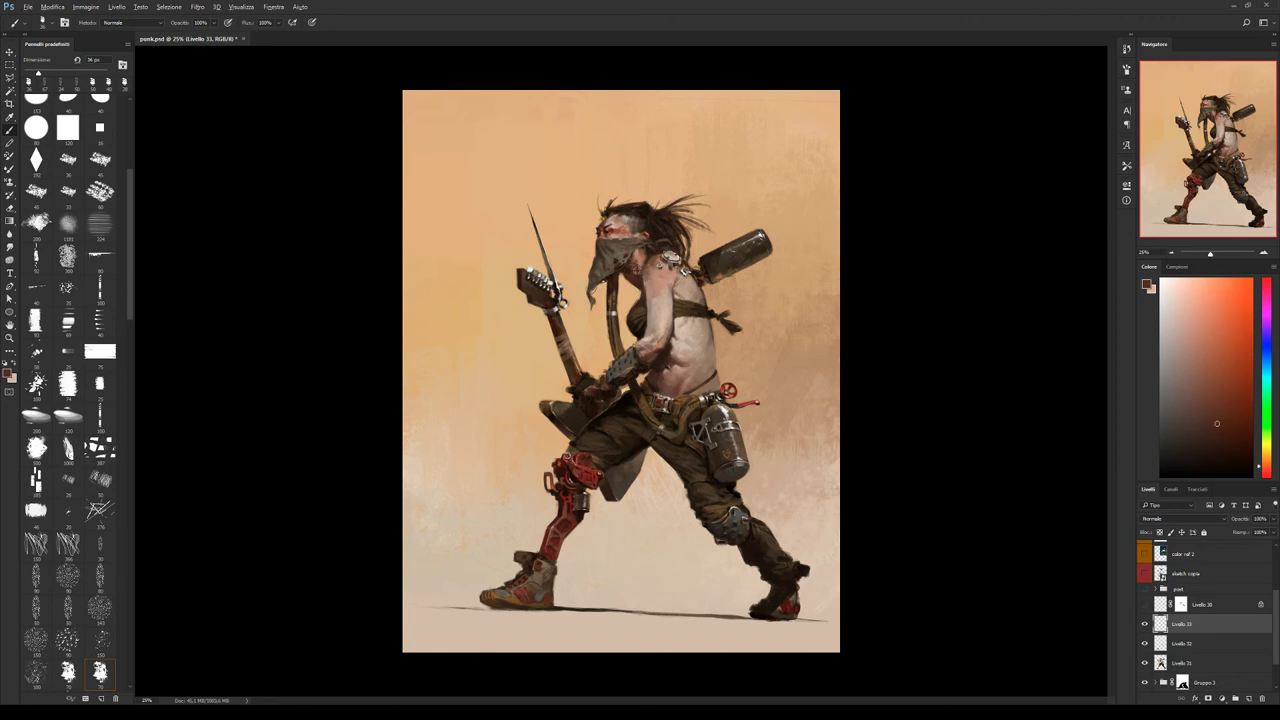
{"action": "left_click", "coordinate": [642, 268], "text": "alt"}
{"action": "left_click", "coordinate": [720, 282], "text": "alt"}
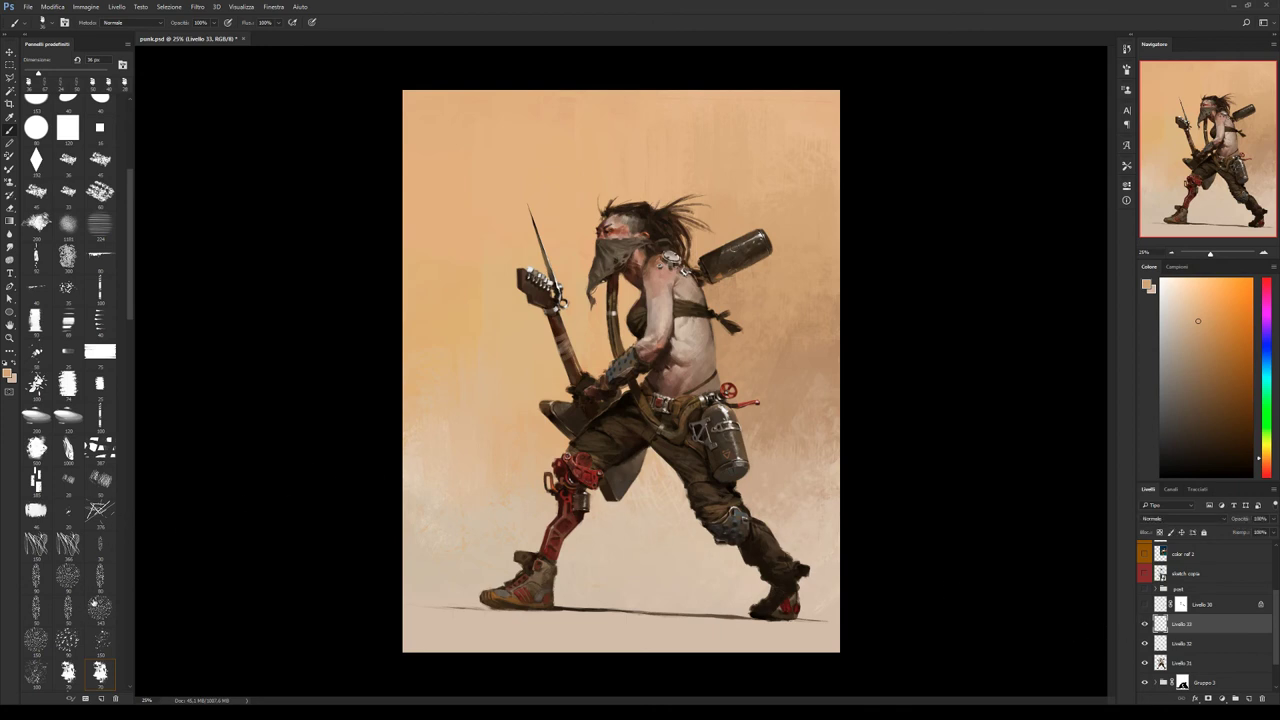
{"action": "left_click", "coordinate": [67, 608]}
On a new layer, write '5 mins BREAK!' in black with an enlarged round brush and underline it.
{"action": "scroll", "coordinate": [120, 230], "scroll_direction": "up", "scroll_amount": 5}
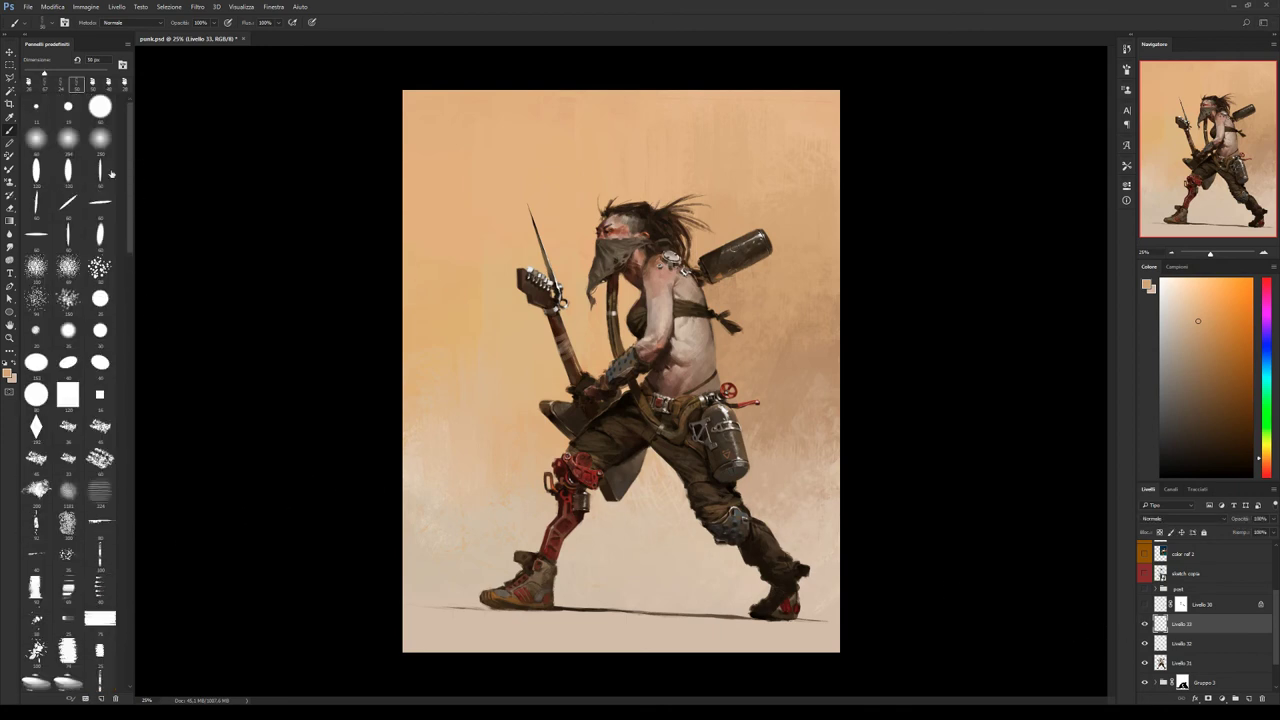
{"action": "left_click", "coordinate": [36, 108]}
{"action": "key", "text": "bracketright"}
{"action": "key", "text": "bracketright"}
{"action": "key", "text": "d"}
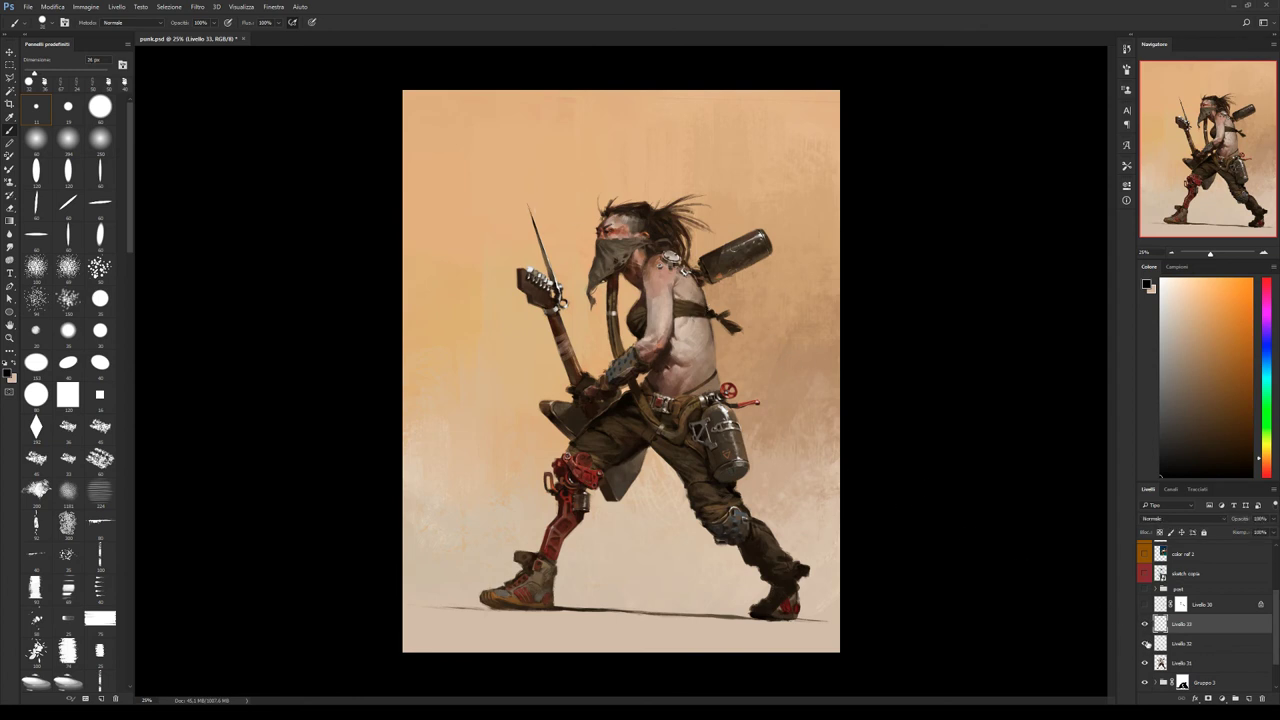
{"action": "left_click", "coordinate": [1247, 698]}
{"action": "mouse_move", "coordinate": [496, 131]}
{"action": "left_mouse_down"}
{"action": "mouse_move", "coordinate": [495, 146]}
{"action": "mouse_move", "coordinate": [507, 130]}
{"action": "mouse_move", "coordinate": [572, 130]}
{"action": "mouse_move", "coordinate": [508, 173]}
{"action": "mouse_move", "coordinate": [578, 151]}
{"action": "left_mouse_up"}
{"action": "left_click", "coordinate": [578, 156]}
{"action": "left_click_drag", "start_coordinate": [502, 183], "coordinate": [595, 157]}
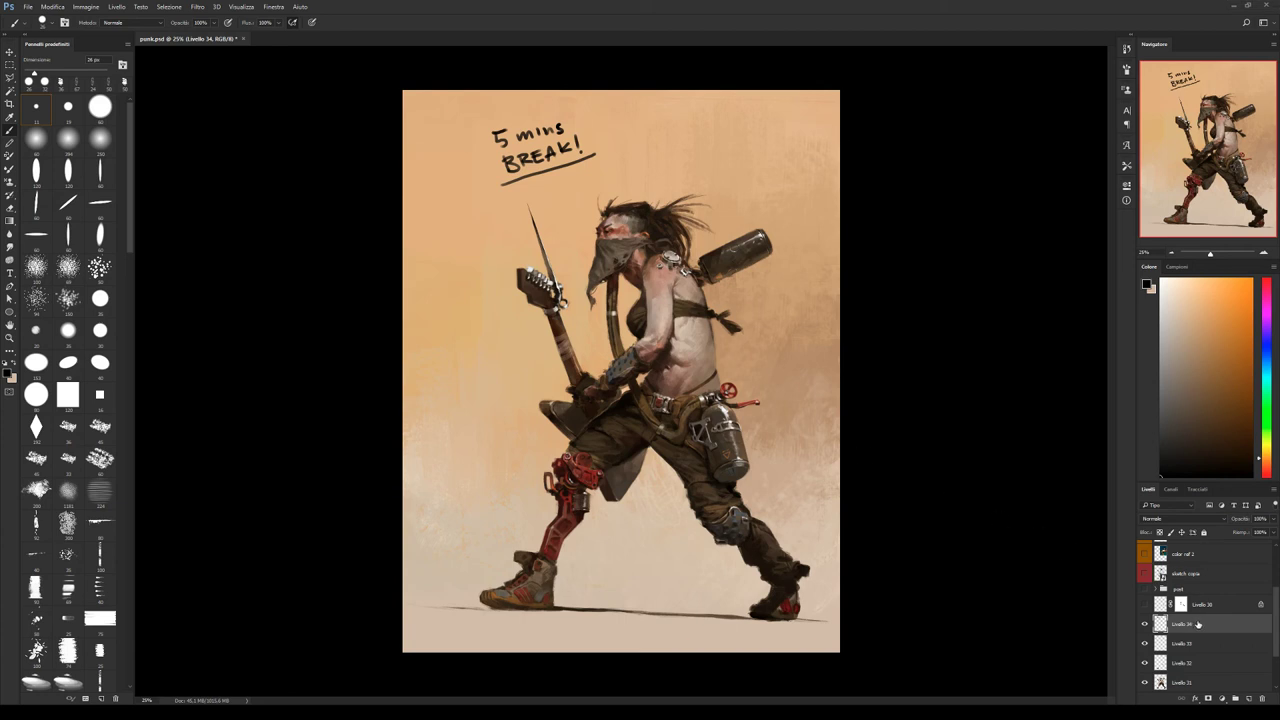
Drag Livello 34 to the trash to delete the break note.
{"action": "left_click_drag", "start_coordinate": [1198, 624], "coordinate": [1262, 698]}
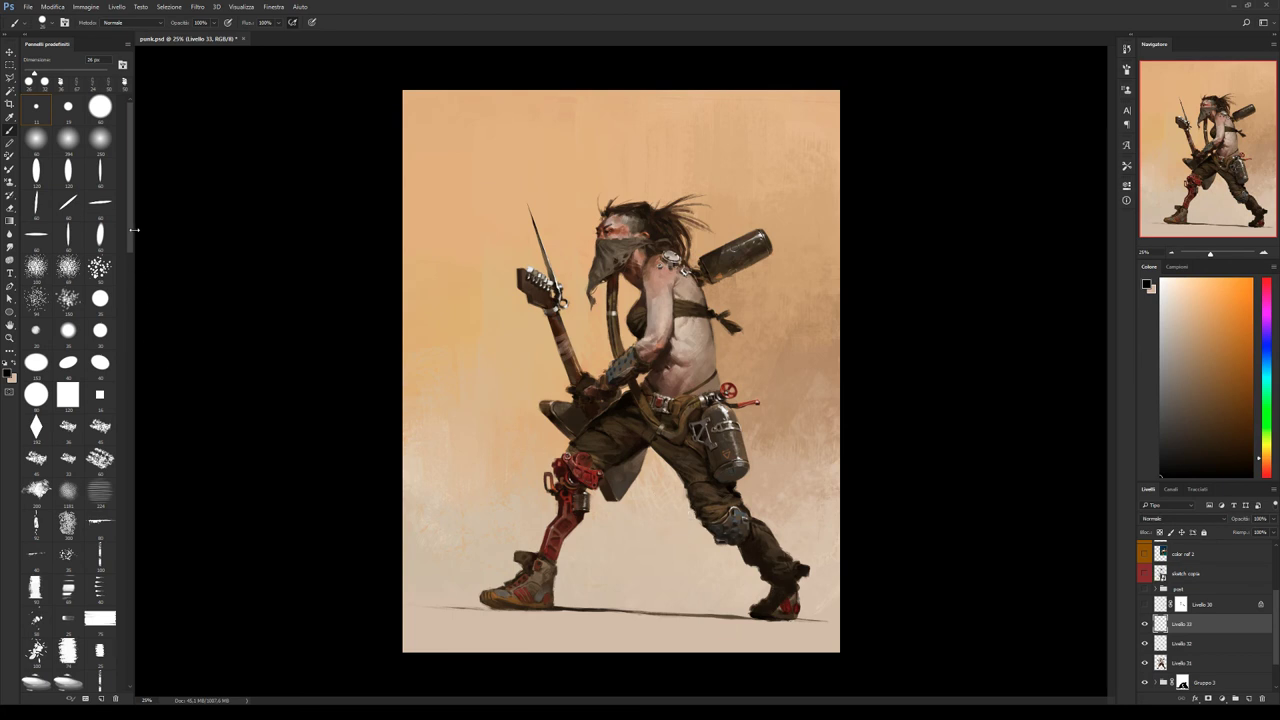
Pick the diamond textured brush and paint the rear boot with nearby beige, near-black and brown.
{"action": "left_click", "coordinate": [38, 432]}
{"action": "left_click", "coordinate": [748, 598], "text": "alt"}
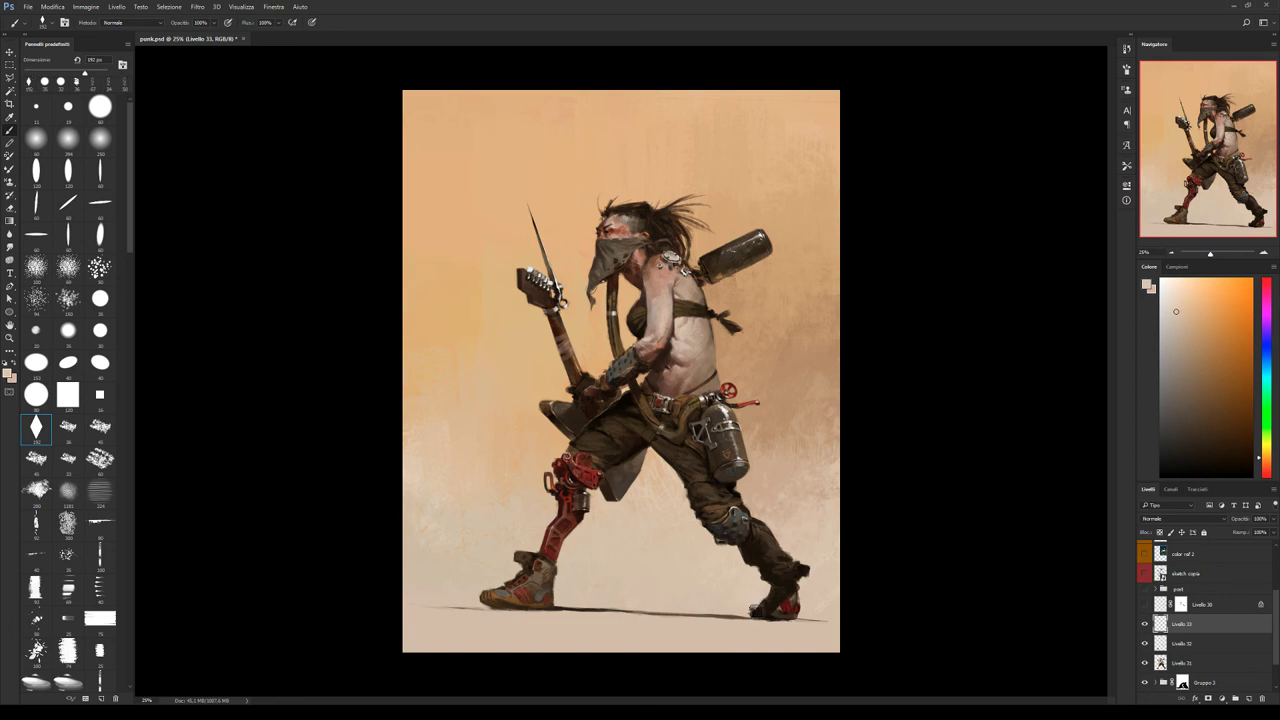
{"action": "left_click", "coordinate": [767, 620], "text": "alt"}
{"action": "left_click", "coordinate": [509, 603], "text": "alt"}
{"action": "left_click", "coordinate": [779, 605], "text": "alt"}
{"action": "left_click", "coordinate": [768, 598], "text": "alt"}
Shrink the brush to 100 px and rework the rear boot's heel and sole in browns and reds.
{"action": "key", "text": "bracketleft"}
{"action": "key", "text": "bracketleft"}
{"action": "key", "text": "bracketleft"}
{"action": "key", "text": "bracketleft"}
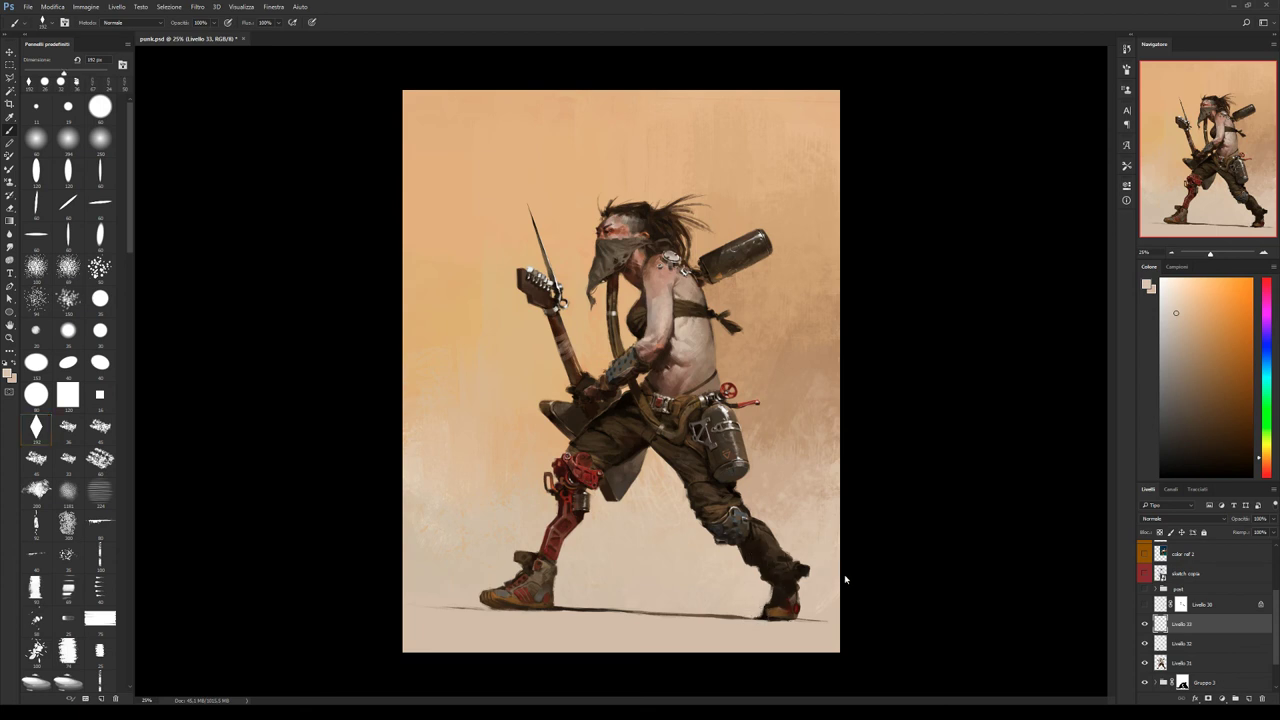
{"action": "left_click", "coordinate": [778, 588], "text": "alt"}
{"action": "left_click", "coordinate": [776, 600], "text": "alt"}
{"action": "left_click", "coordinate": [765, 615], "text": "alt"}
{"action": "left_click", "coordinate": [785, 621], "text": "alt"}
{"action": "left_click", "coordinate": [779, 618], "text": "alt"}
{"action": "left_click", "coordinate": [781, 620], "text": "alt"}
{"action": "left_click", "coordinate": [792, 621], "text": "alt"}
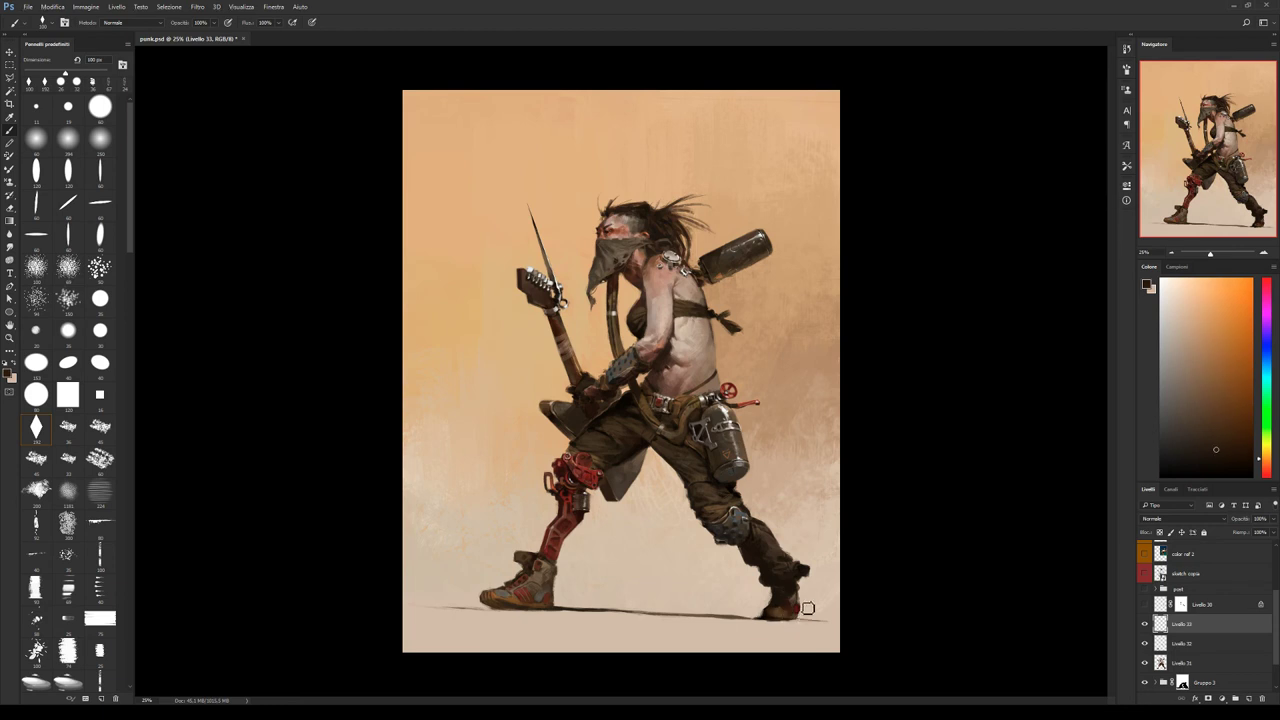
{"action": "left_click", "coordinate": [526, 594], "text": "alt"}
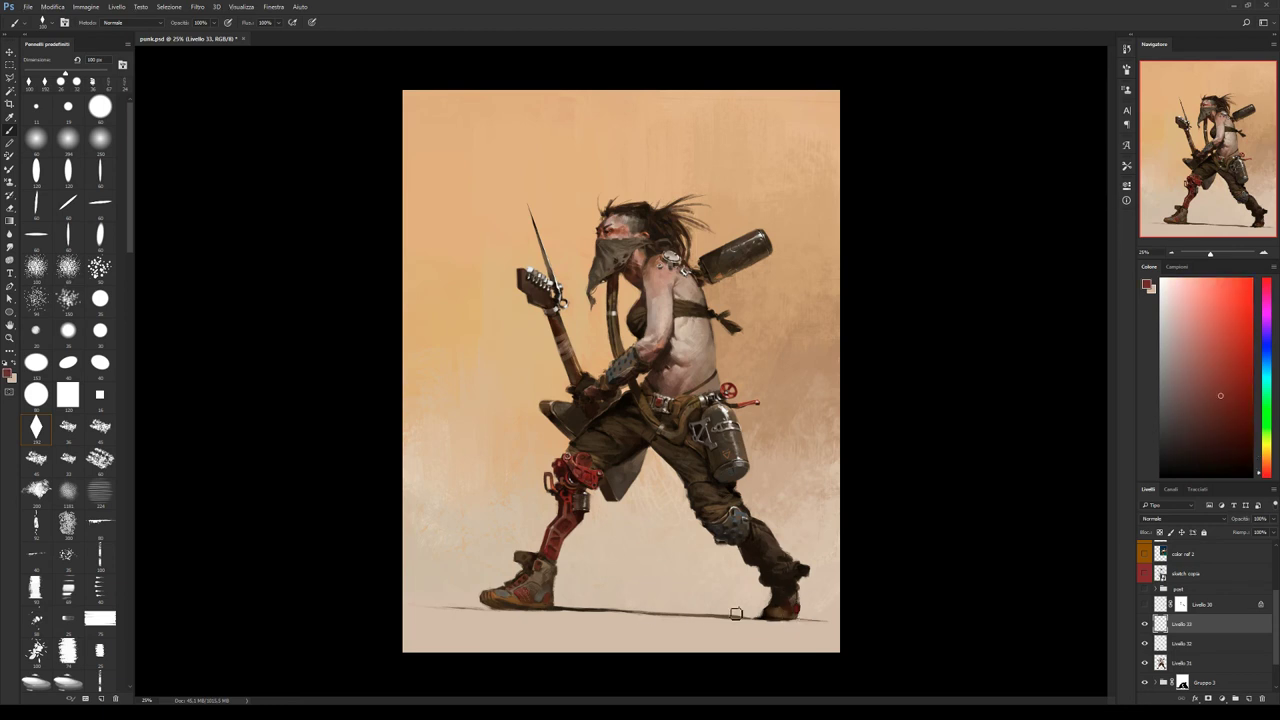
{"action": "left_click", "coordinate": [790, 605], "text": "alt"}
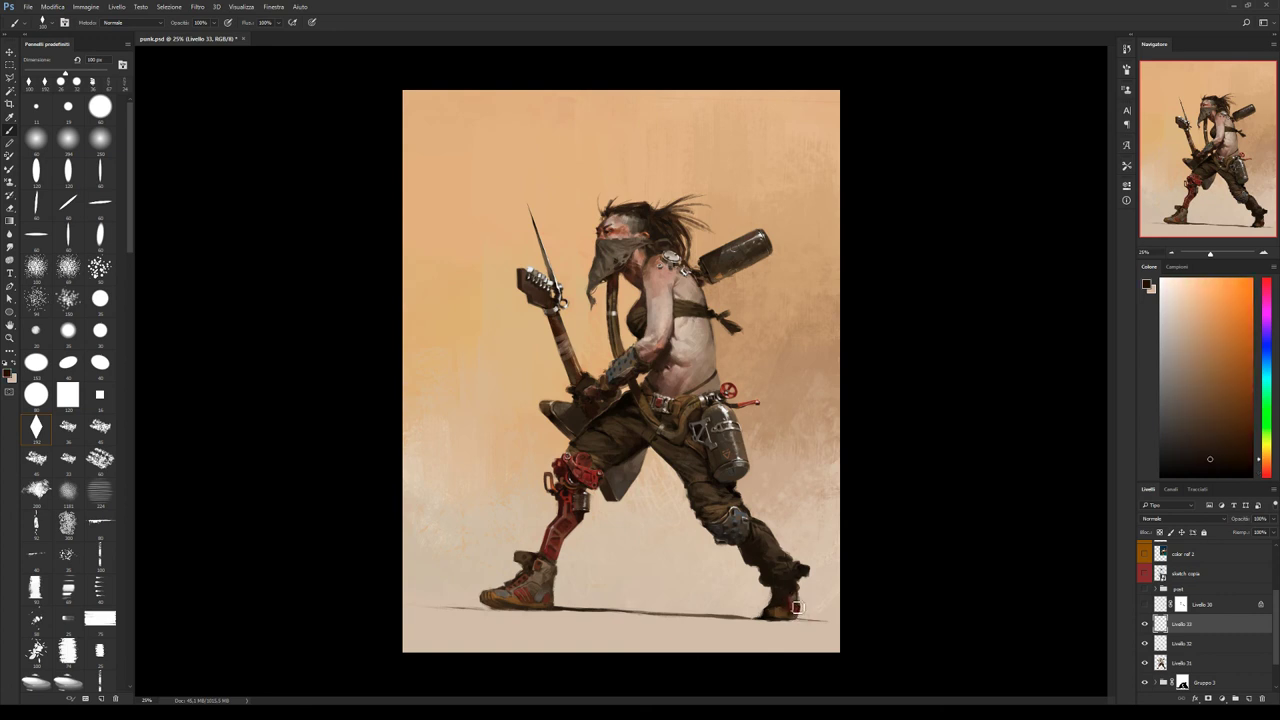
{"action": "left_click", "coordinate": [792, 612], "text": "alt"}
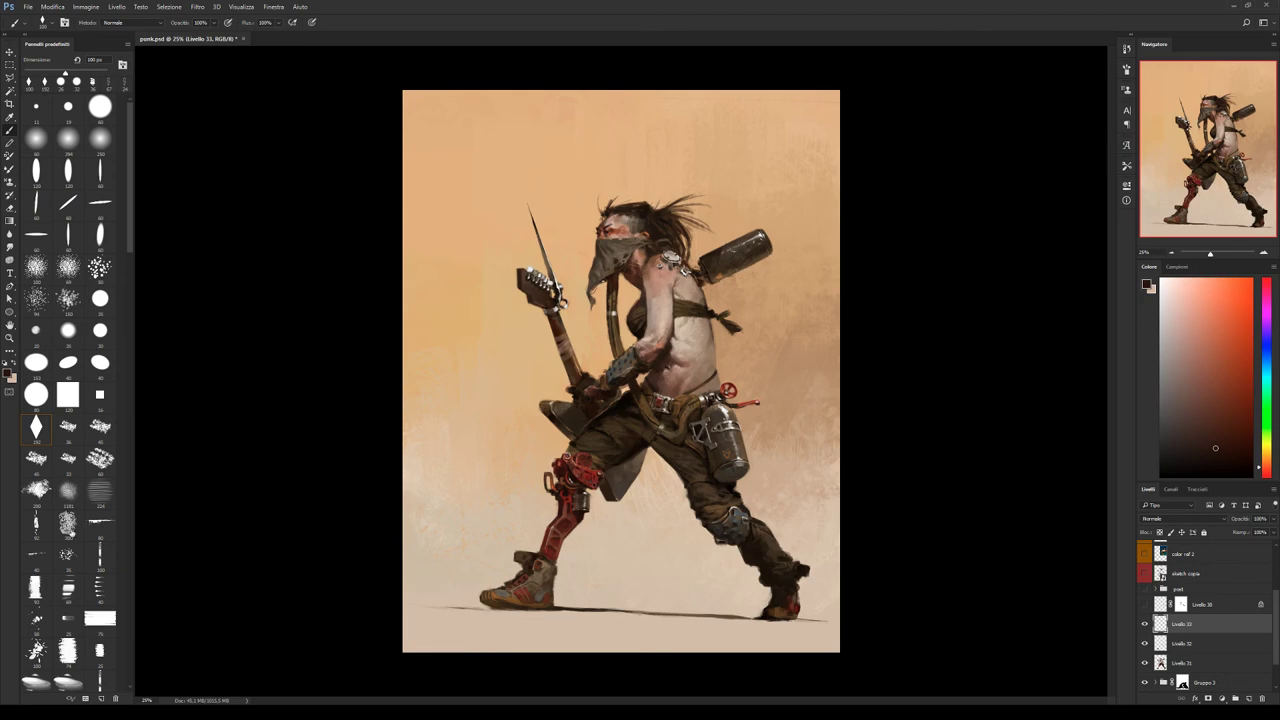
Switch to a 50 px textured brush and repaint the rear boot in peach, near-black and dark brown.
{"action": "scroll", "coordinate": [118, 419], "scroll_direction": "down", "scroll_amount": 10}
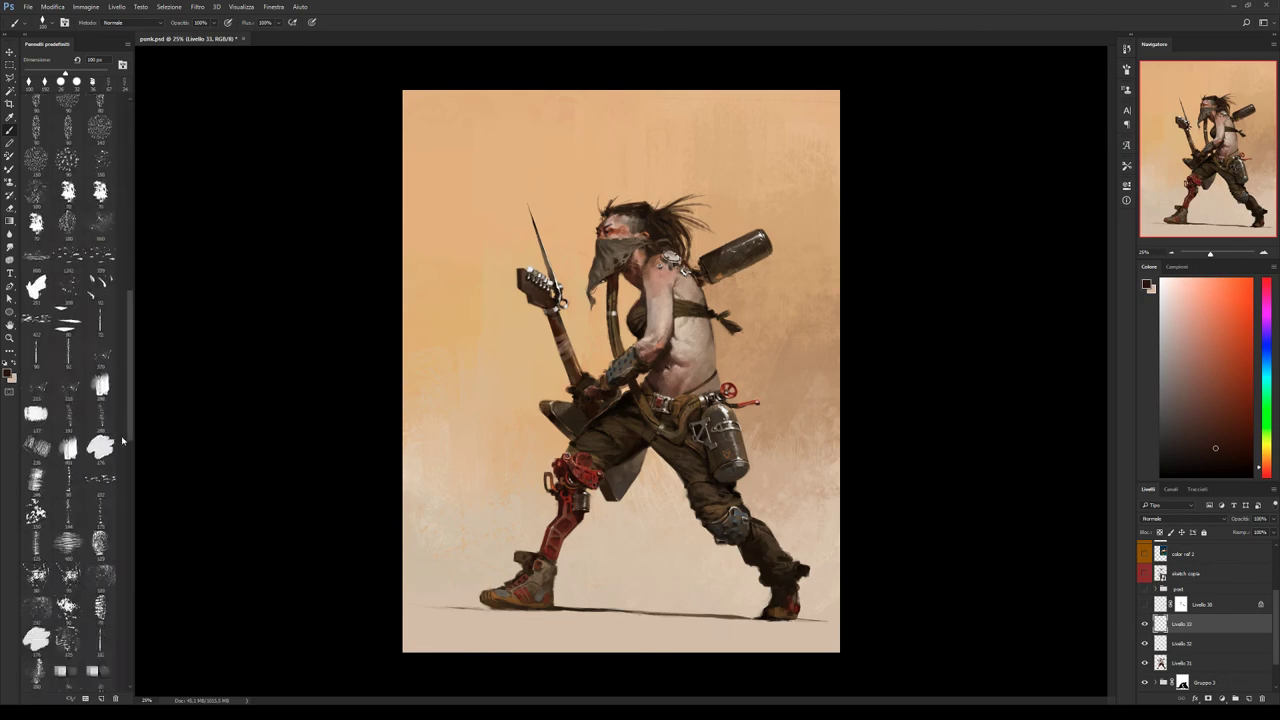
{"action": "scroll", "coordinate": [124, 407], "scroll_direction": "up", "scroll_amount": 4}
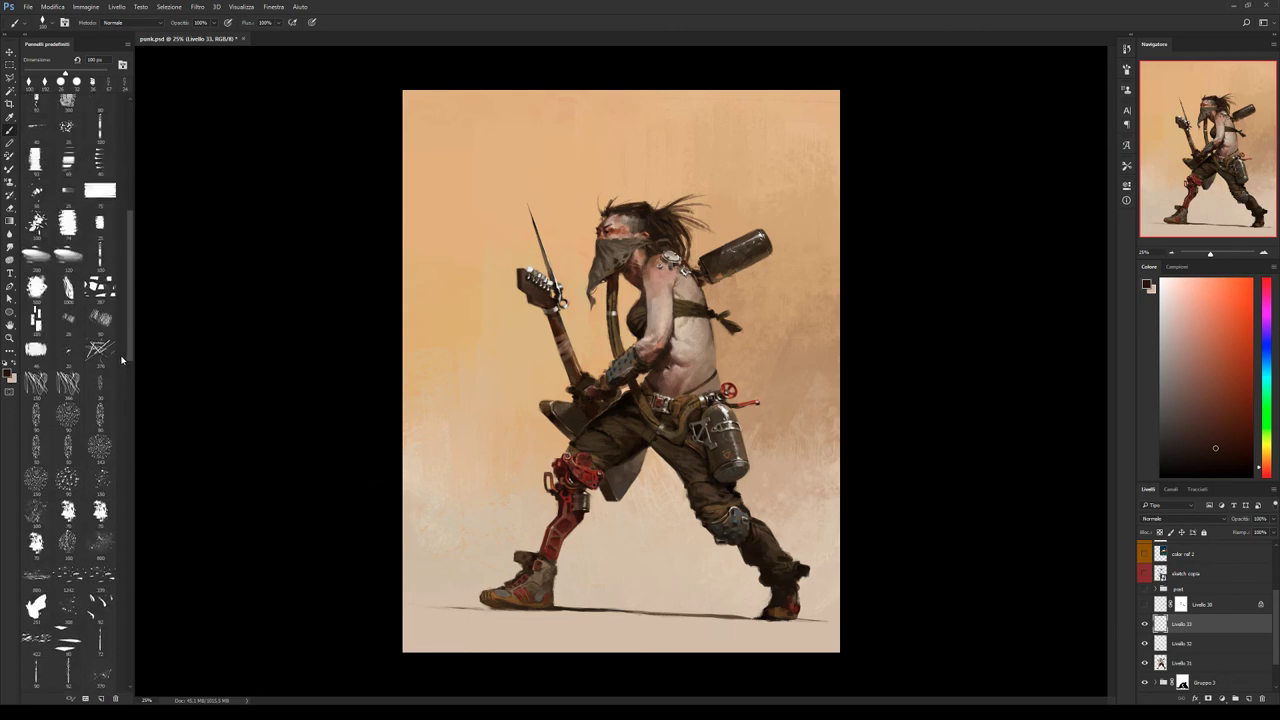
{"action": "left_click", "coordinate": [67, 447]}
{"action": "left_click", "coordinate": [783, 606], "text": "alt"}
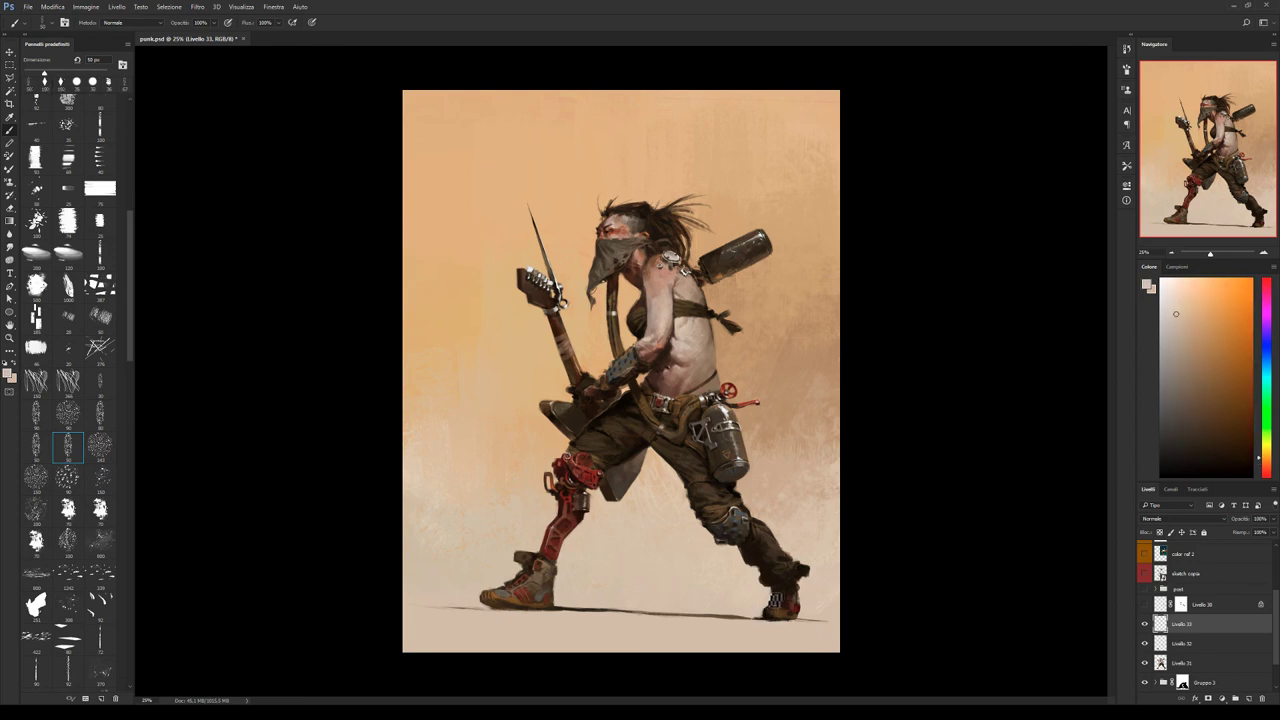
{"action": "left_click", "coordinate": [777, 608], "text": "alt"}
{"action": "left_click", "coordinate": [763, 590], "text": "alt"}
{"action": "left_click", "coordinate": [781, 596], "text": "alt"}
{"action": "left_click", "coordinate": [798, 593], "text": "alt"}
{"action": "left_click", "coordinate": [803, 585], "text": "alt"}
{"action": "left_click", "coordinate": [795, 589], "text": "alt"}
Deepen the rear boot with darker tones, a warm yellow-orange accent and its dark red.
{"action": "left_click", "coordinate": [801, 586], "text": "alt"}
{"action": "left_click", "coordinate": [798, 607], "text": "alt"}
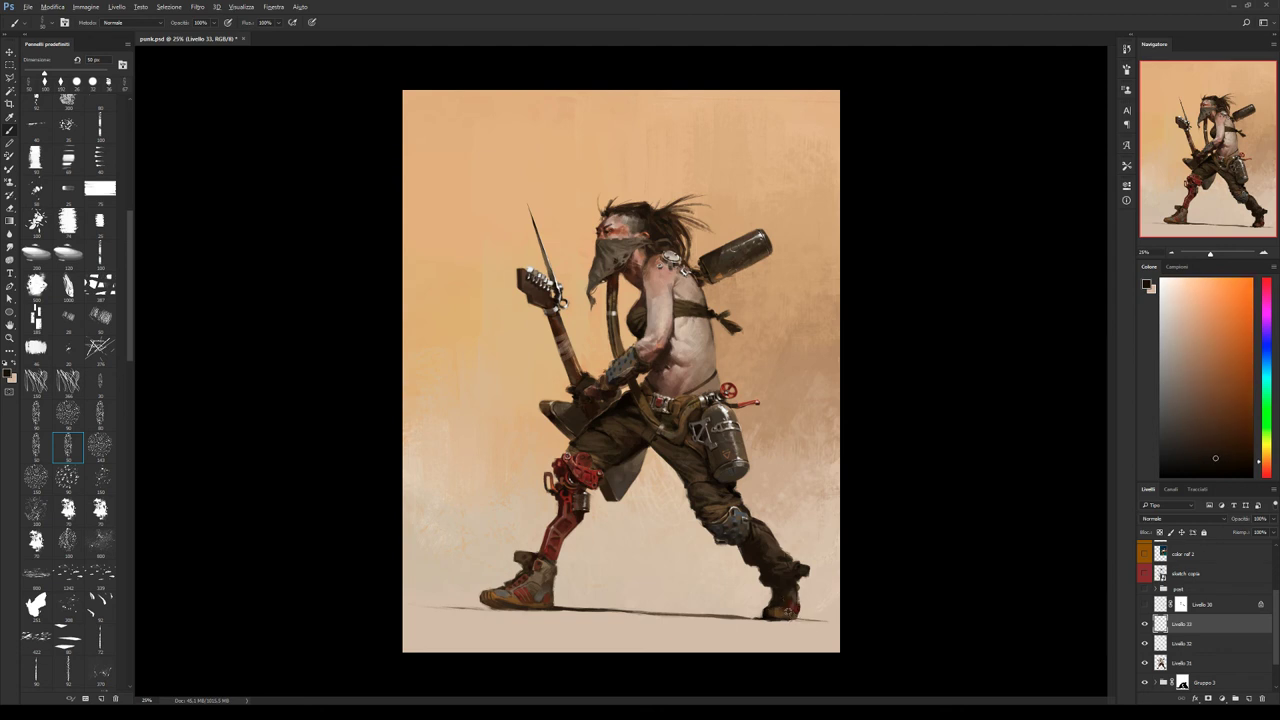
{"action": "left_click", "coordinate": [792, 612], "text": "alt"}
{"action": "left_click", "coordinate": [795, 614], "text": "alt"}
{"action": "left_click", "coordinate": [584, 603], "text": "alt"}
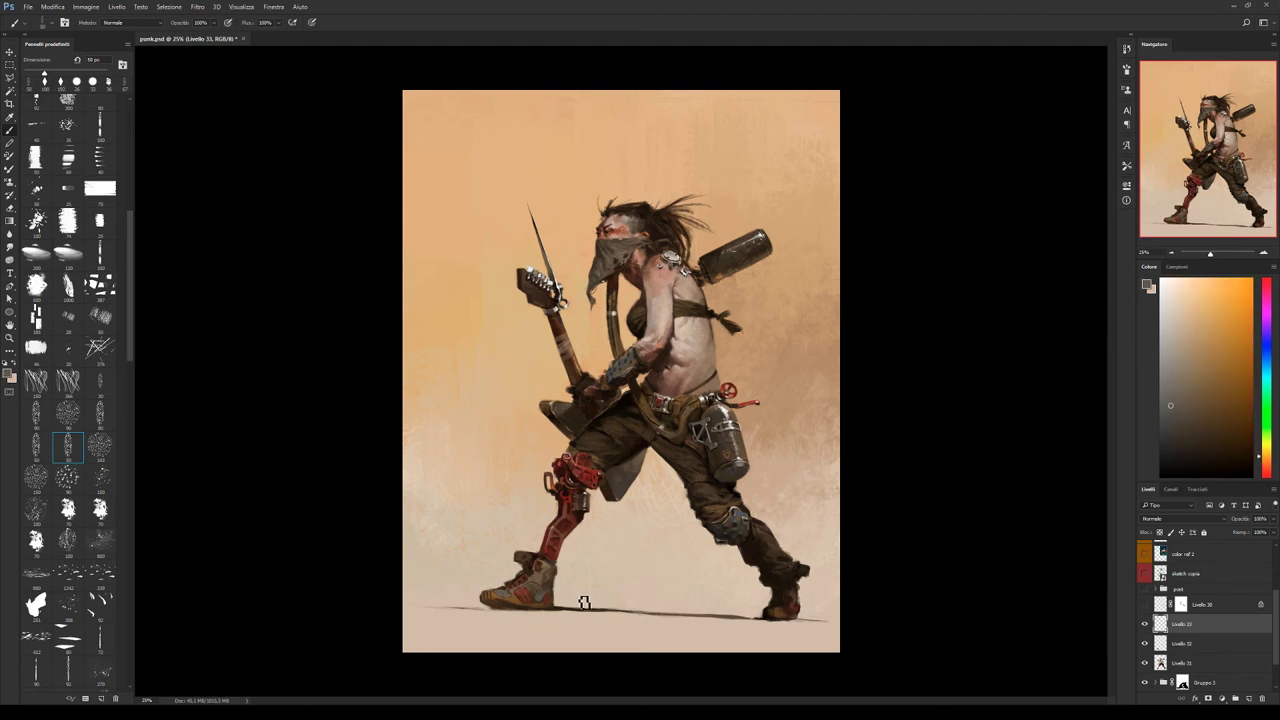
{"action": "left_click", "coordinate": [799, 609], "text": "alt"}
{"action": "left_click", "coordinate": [797, 622], "text": "alt"}
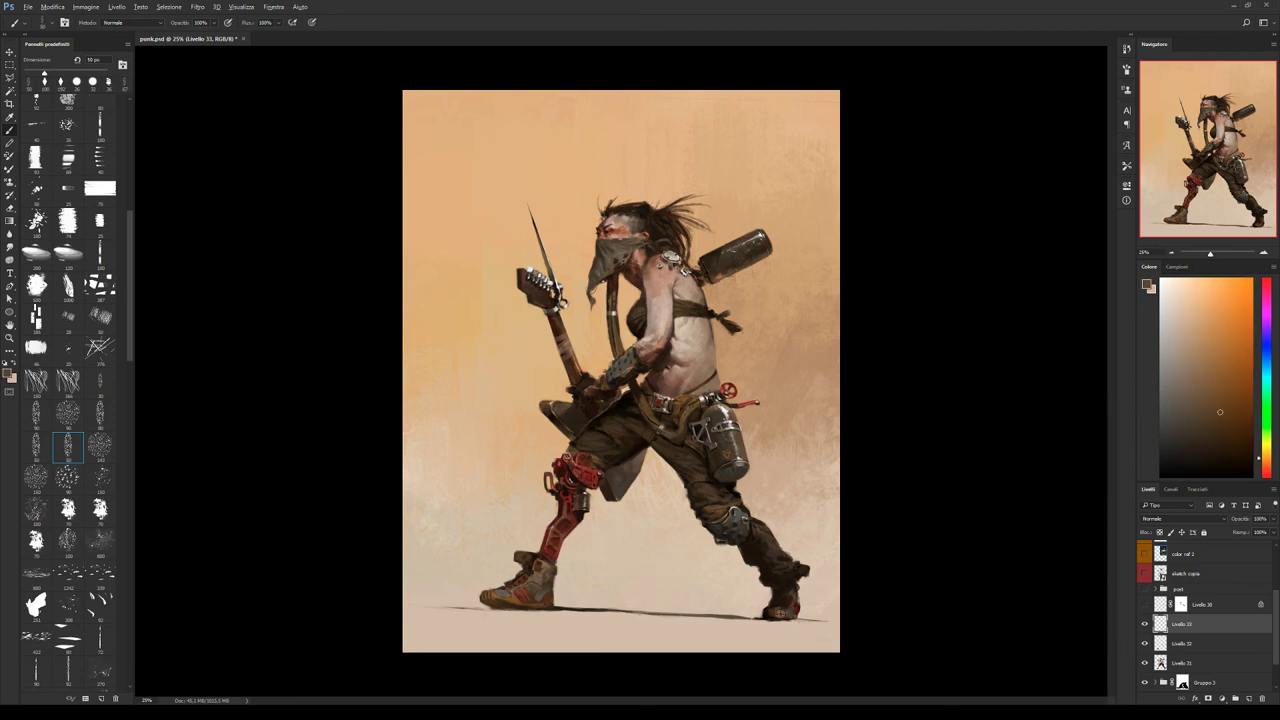
{"action": "left_click", "coordinate": [790, 608], "text": "alt"}
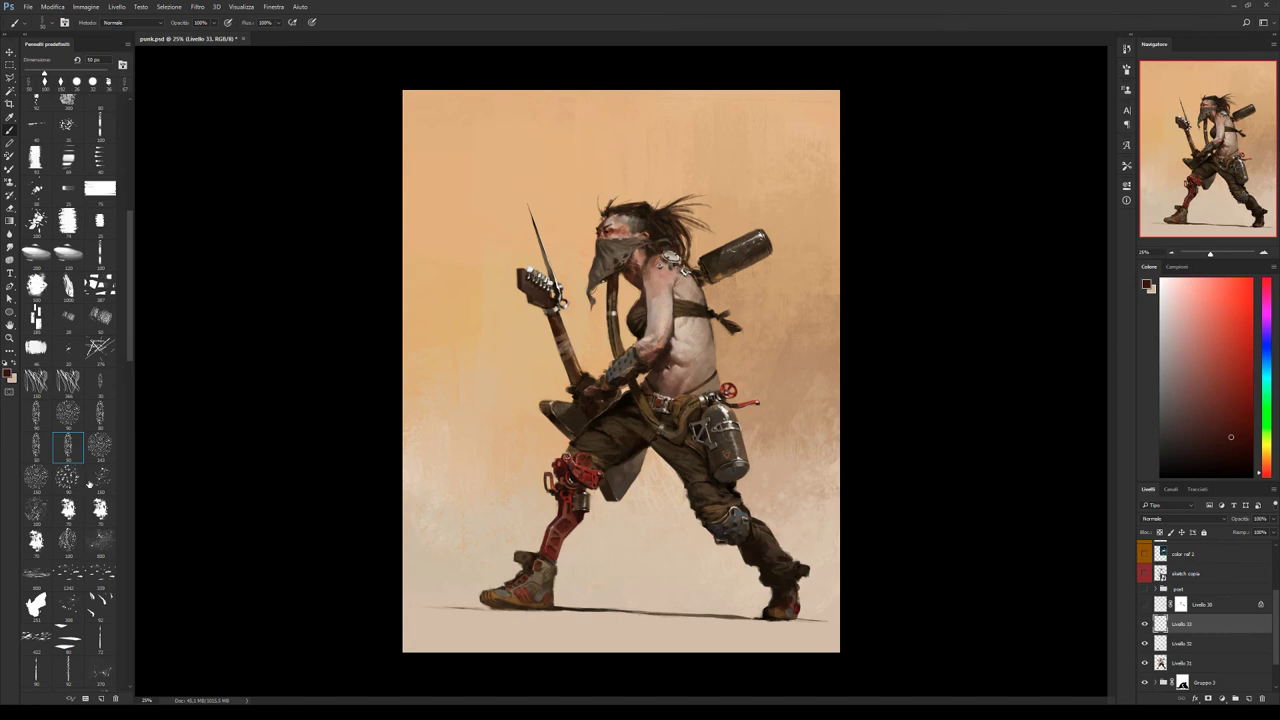
With another textured brush, paint the boot's ground shadow in tan, dark red, near-black and beige.
{"action": "left_click", "coordinate": [100, 510]}
{"action": "left_click", "coordinate": [788, 616], "text": "alt"}
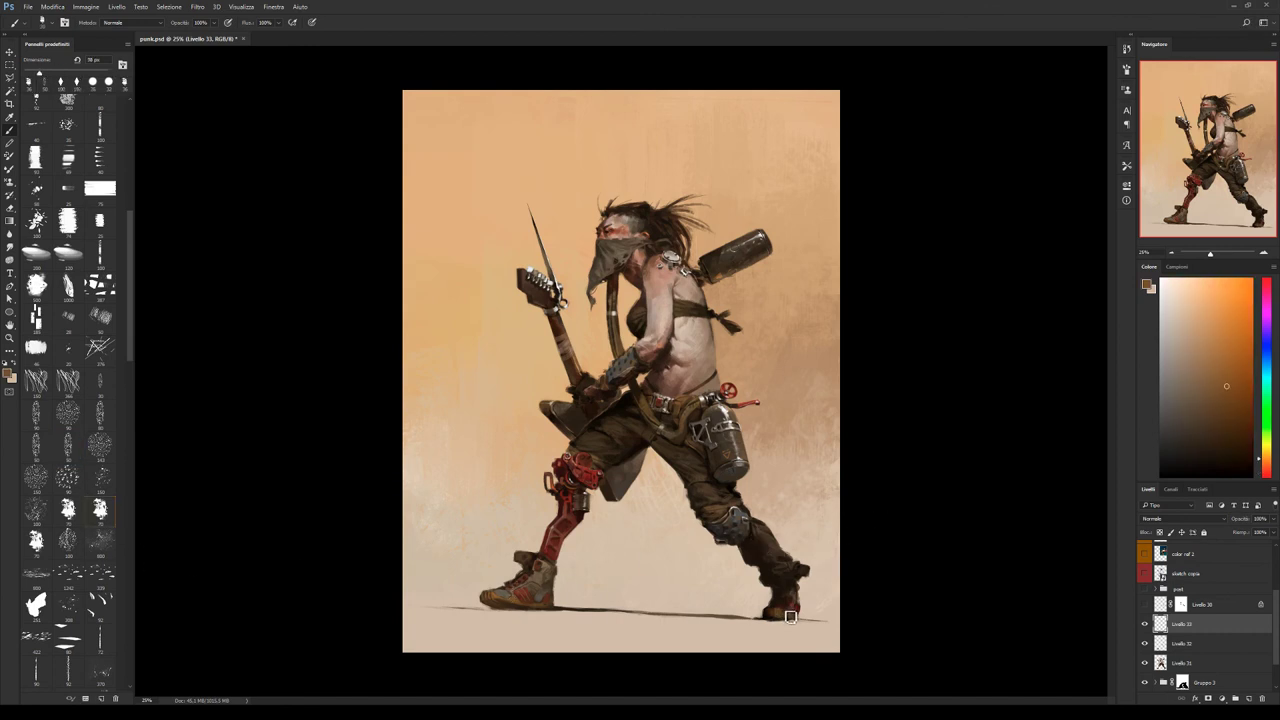
{"action": "left_click", "coordinate": [788, 614], "text": "alt"}
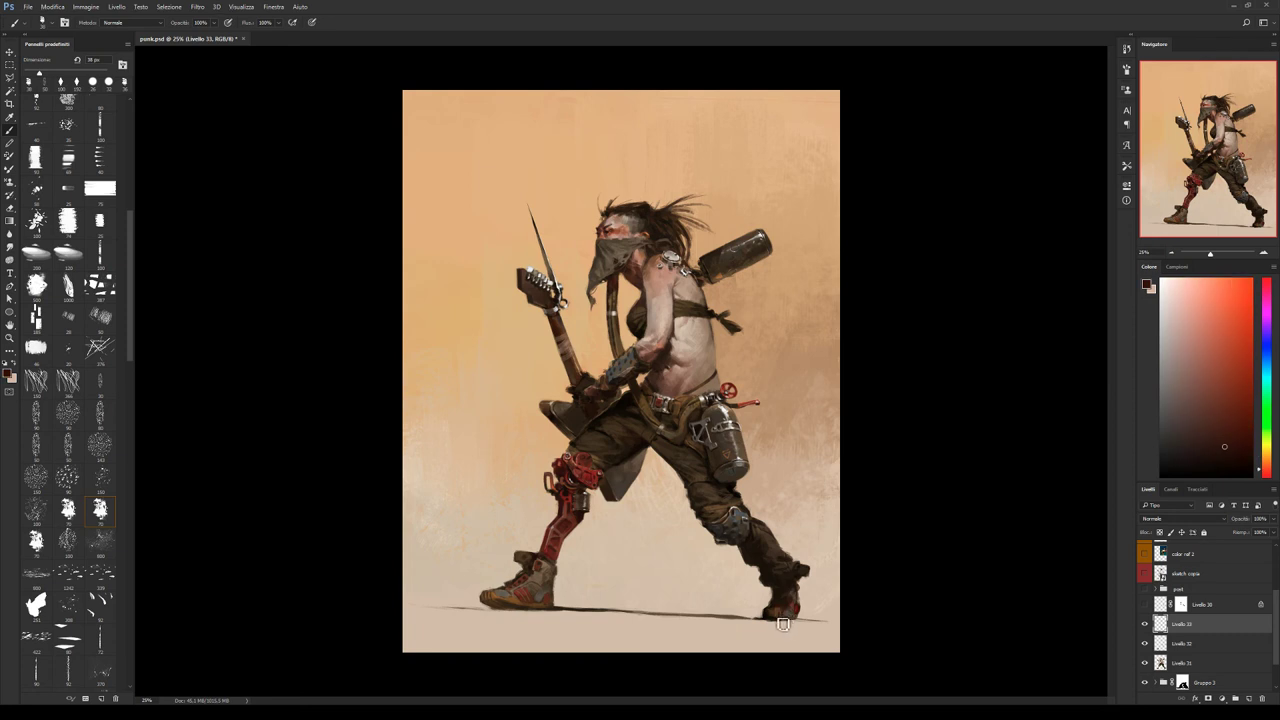
{"action": "left_click", "coordinate": [772, 614], "text": "alt"}
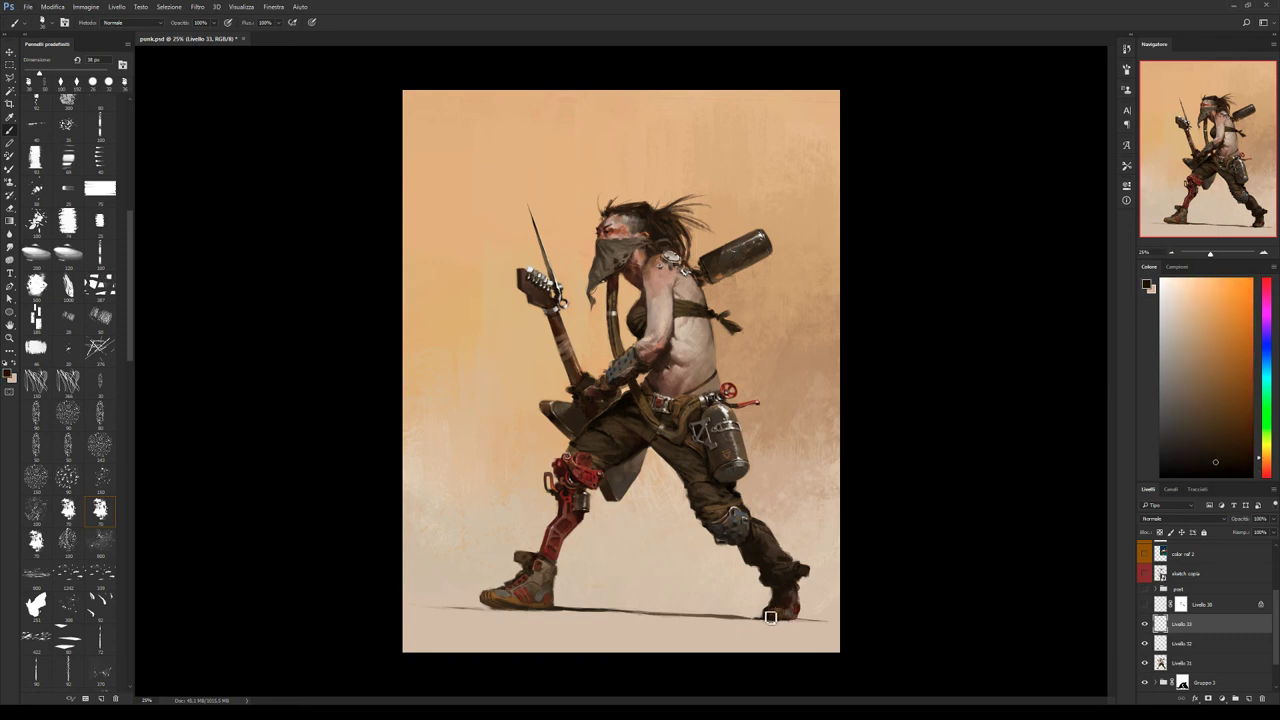
{"action": "left_click", "coordinate": [768, 618], "text": "alt"}
{"action": "left_click", "coordinate": [731, 617], "text": "alt"}
Return to the earlier brush and touch up the forearm beside the guitar neck with browns and warm tones.
{"action": "left_click", "coordinate": [68, 448]}
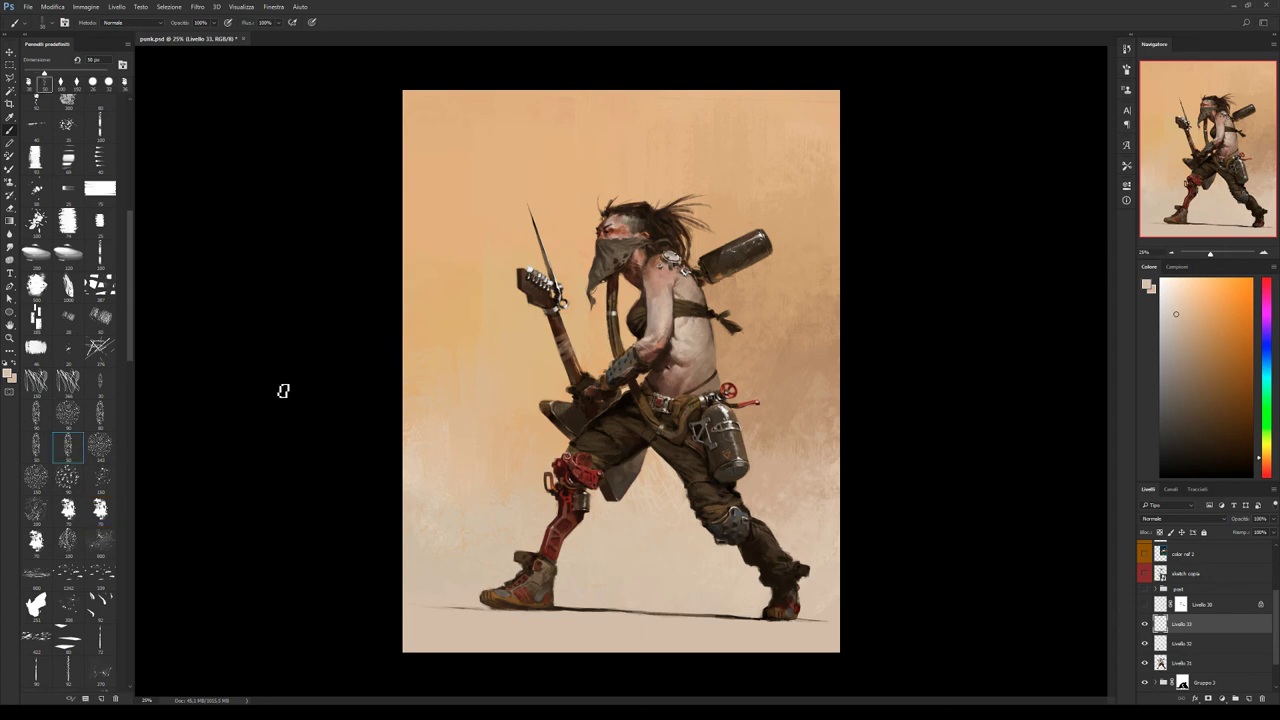
{"action": "left_click", "coordinate": [638, 356], "text": "alt"}
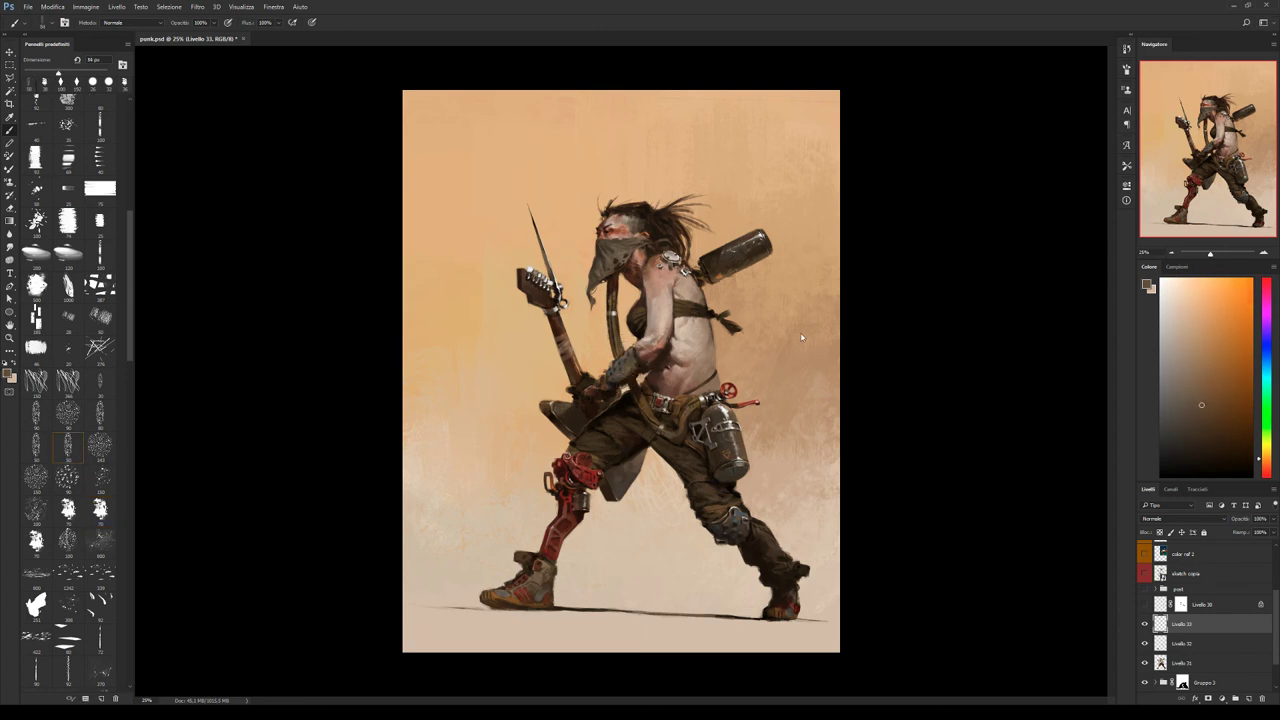
{"action": "left_click", "coordinate": [632, 367], "text": "alt"}
{"action": "left_click", "coordinate": [618, 378], "text": "alt"}
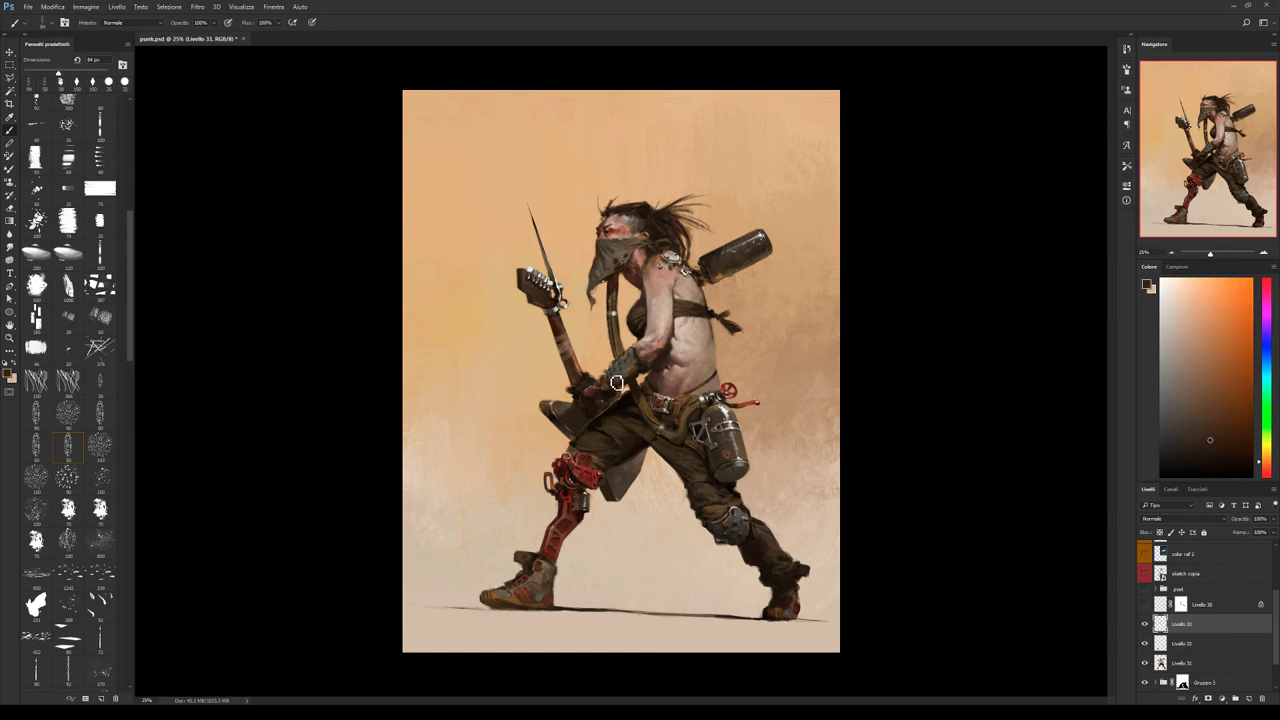
{"action": "left_click", "coordinate": [634, 356], "text": "alt"}
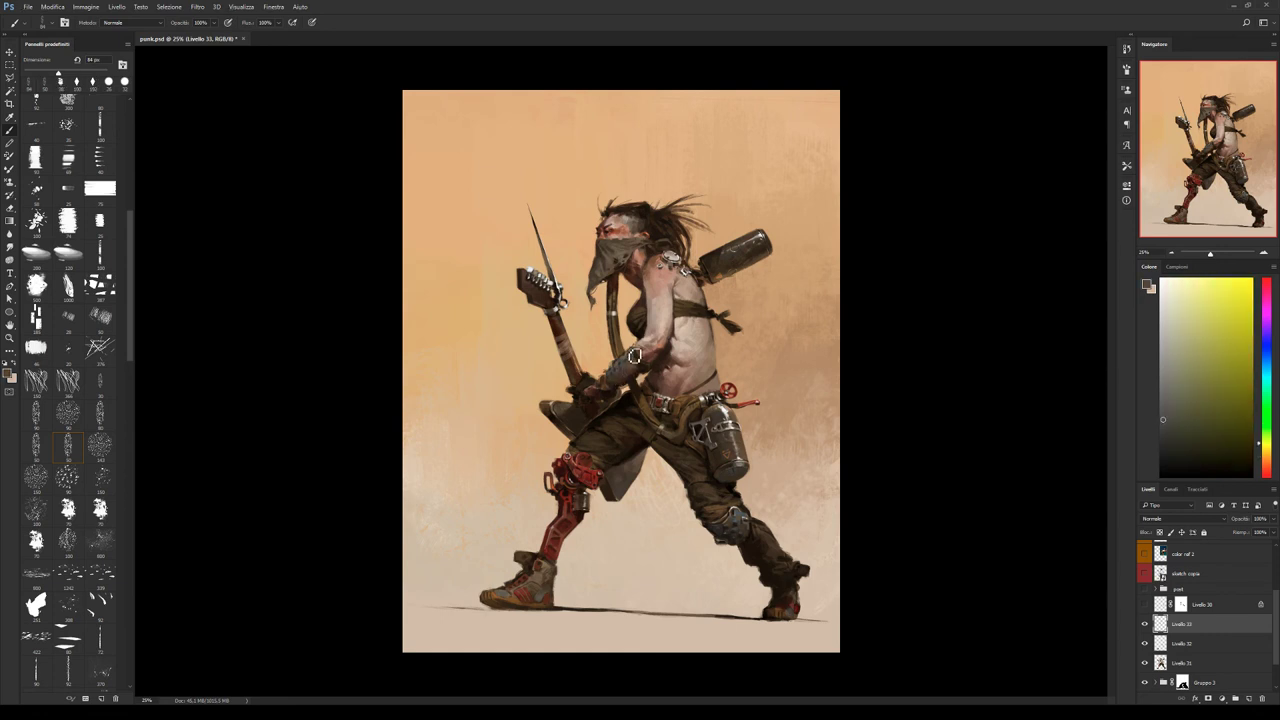
{"action": "left_click", "coordinate": [618, 383], "text": "alt"}
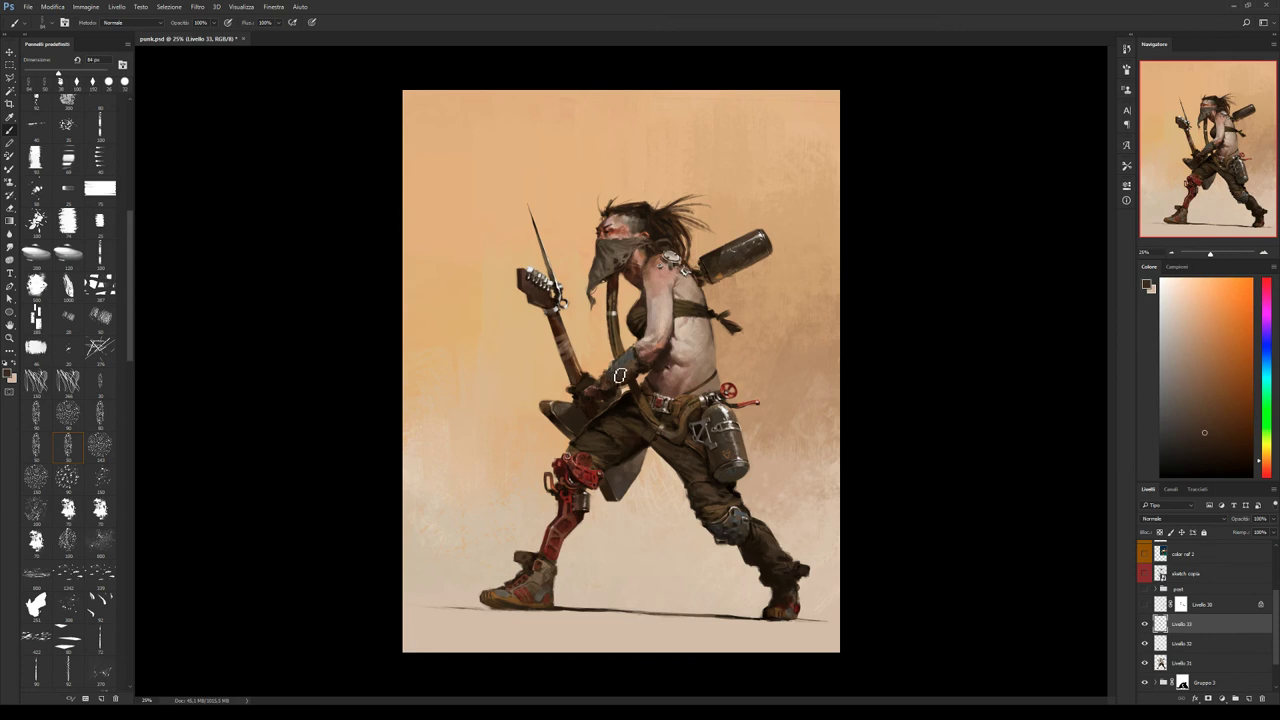
{"action": "left_click", "coordinate": [618, 372], "text": "alt"}
{"action": "left_click", "coordinate": [634, 360], "text": "alt"}
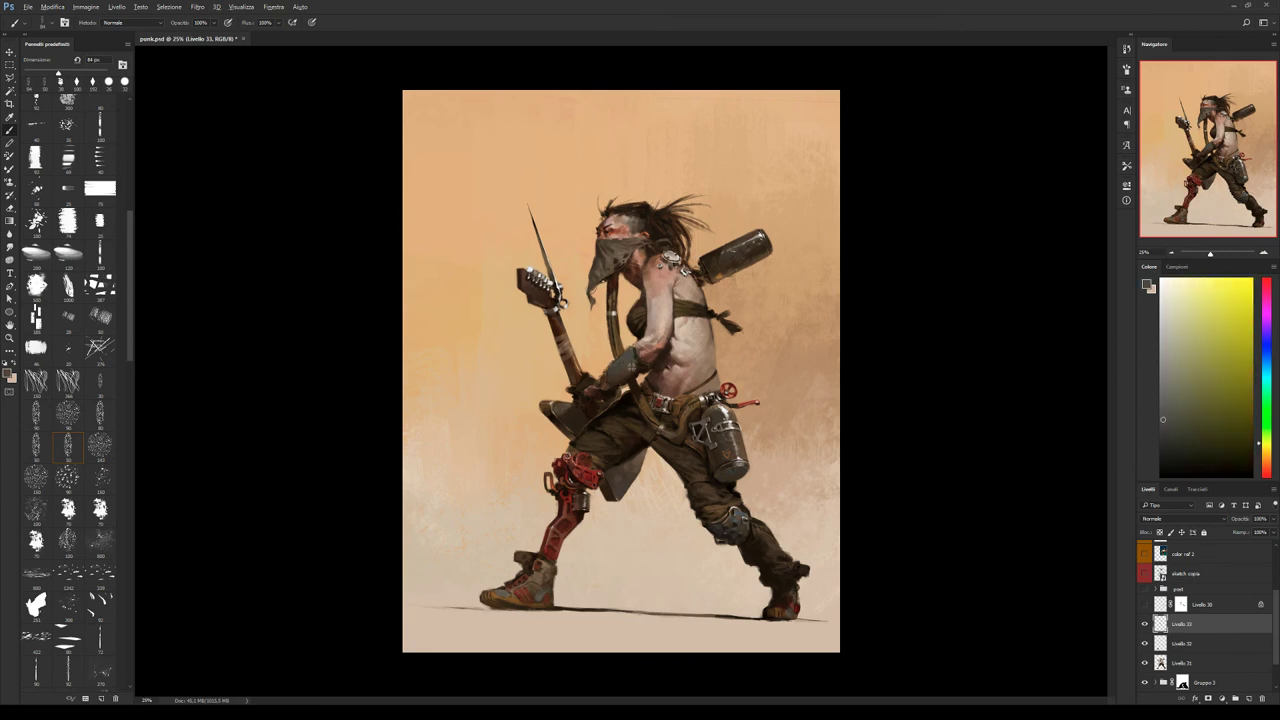
{"action": "left_click", "coordinate": [626, 372], "text": "alt"}
{"action": "left_click", "coordinate": [627, 377], "text": "alt"}
{"action": "left_click", "coordinate": [645, 372], "text": "alt"}
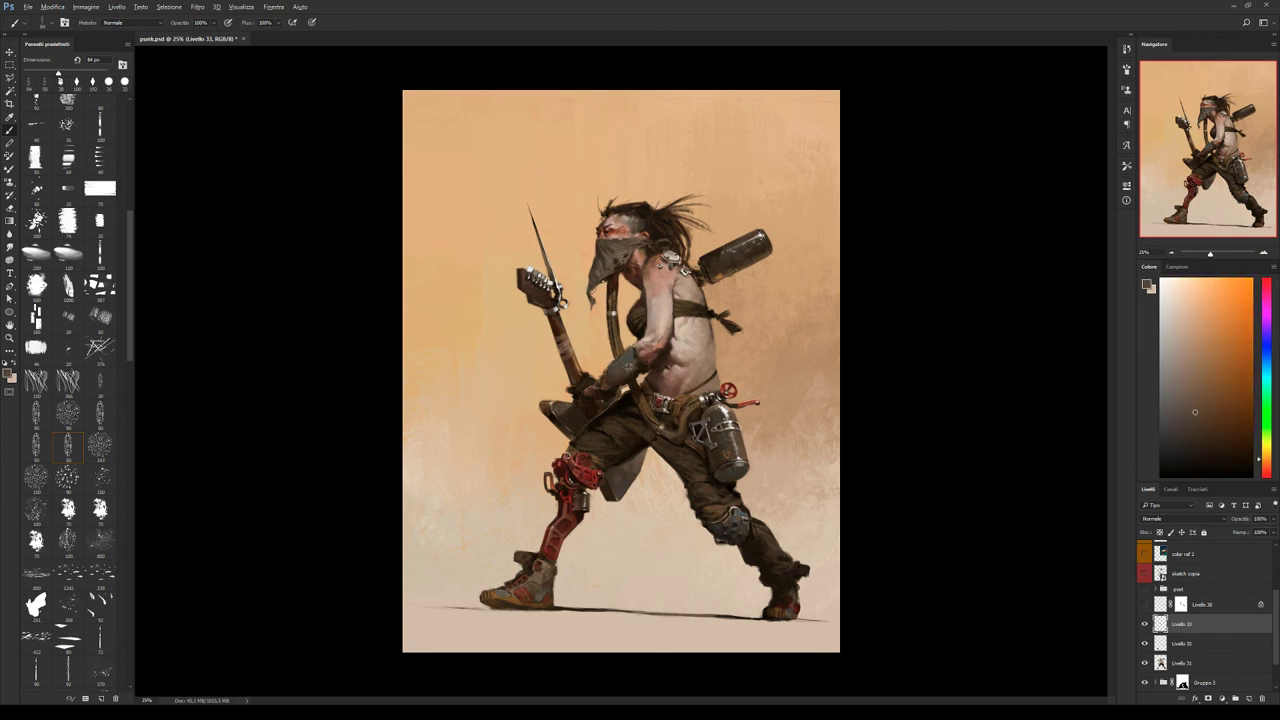
{"action": "left_click", "coordinate": [650, 371], "text": "alt"}
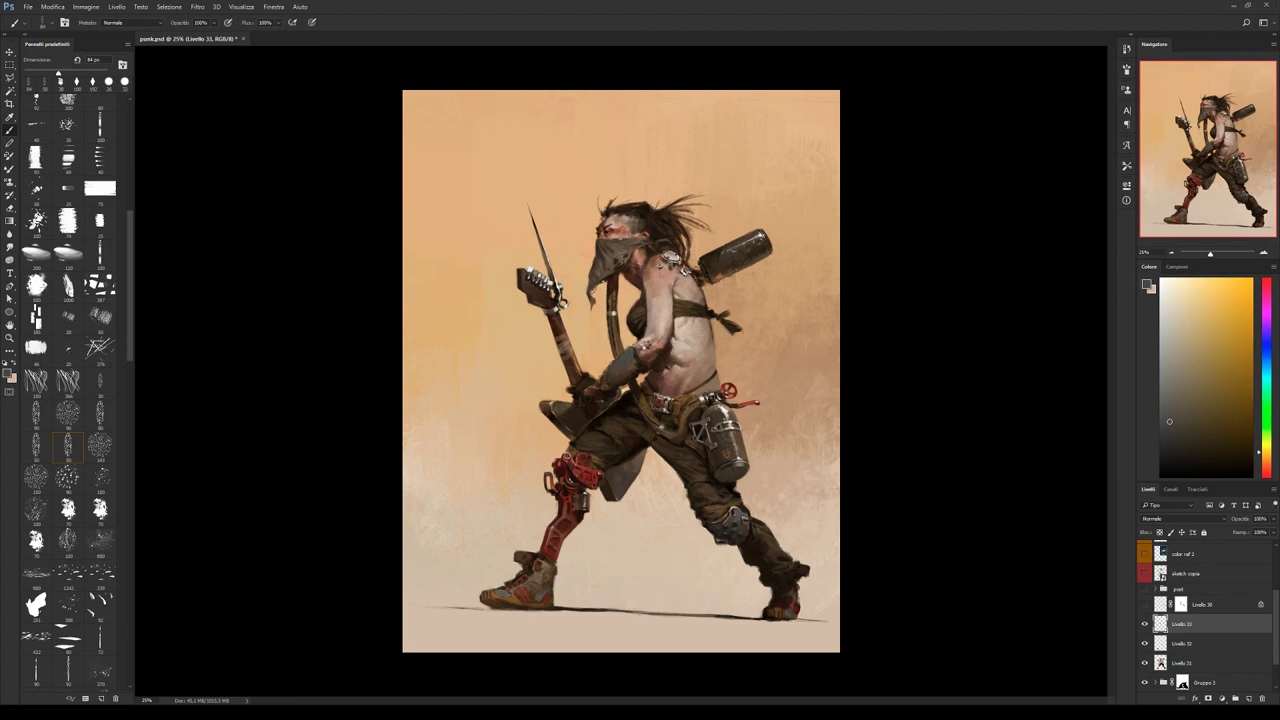
Flip the canvas horizontally and repaint the red shoe with reddish-brown and pinkish-brown tones.
{"action": "key", "text": "h"}
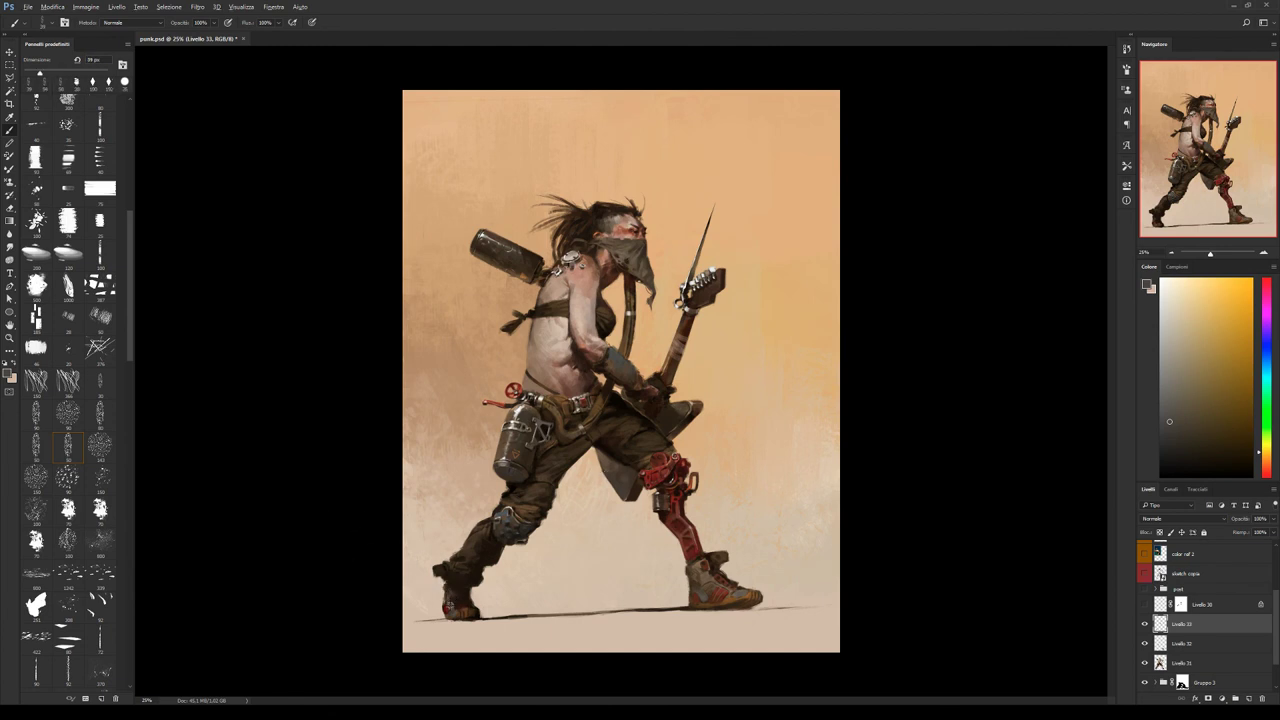
{"action": "left_click", "coordinate": [453, 612], "text": "alt"}
{"action": "left_click", "coordinate": [452, 610], "text": "alt"}
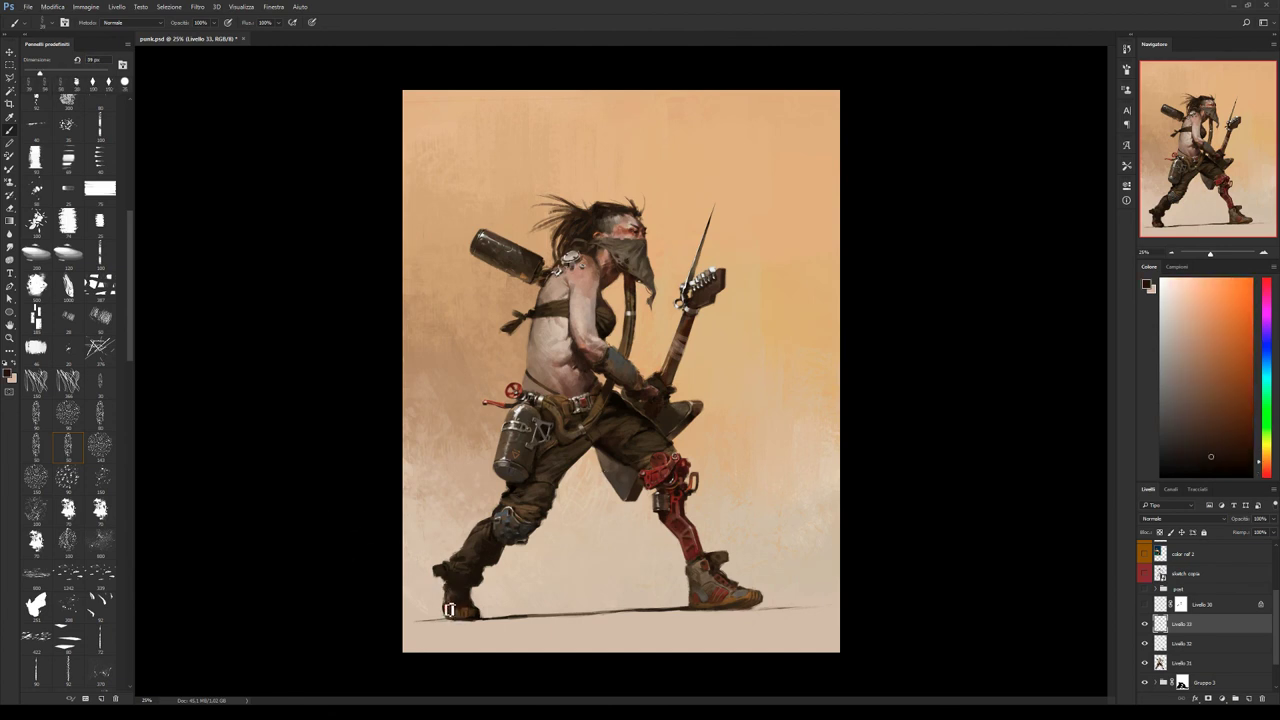
{"action": "left_click", "coordinate": [453, 617], "text": "alt"}
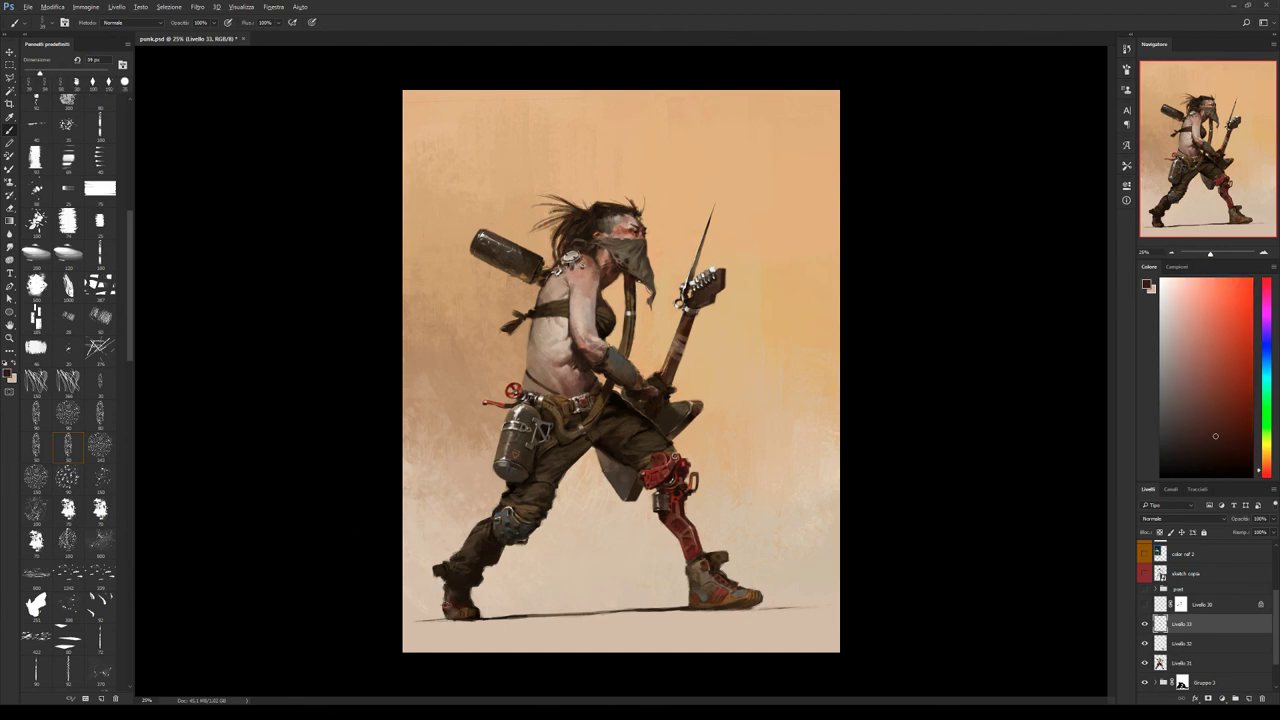
{"action": "left_click", "coordinate": [454, 600], "text": "alt"}
{"action": "left_click", "coordinate": [452, 606], "text": "alt"}
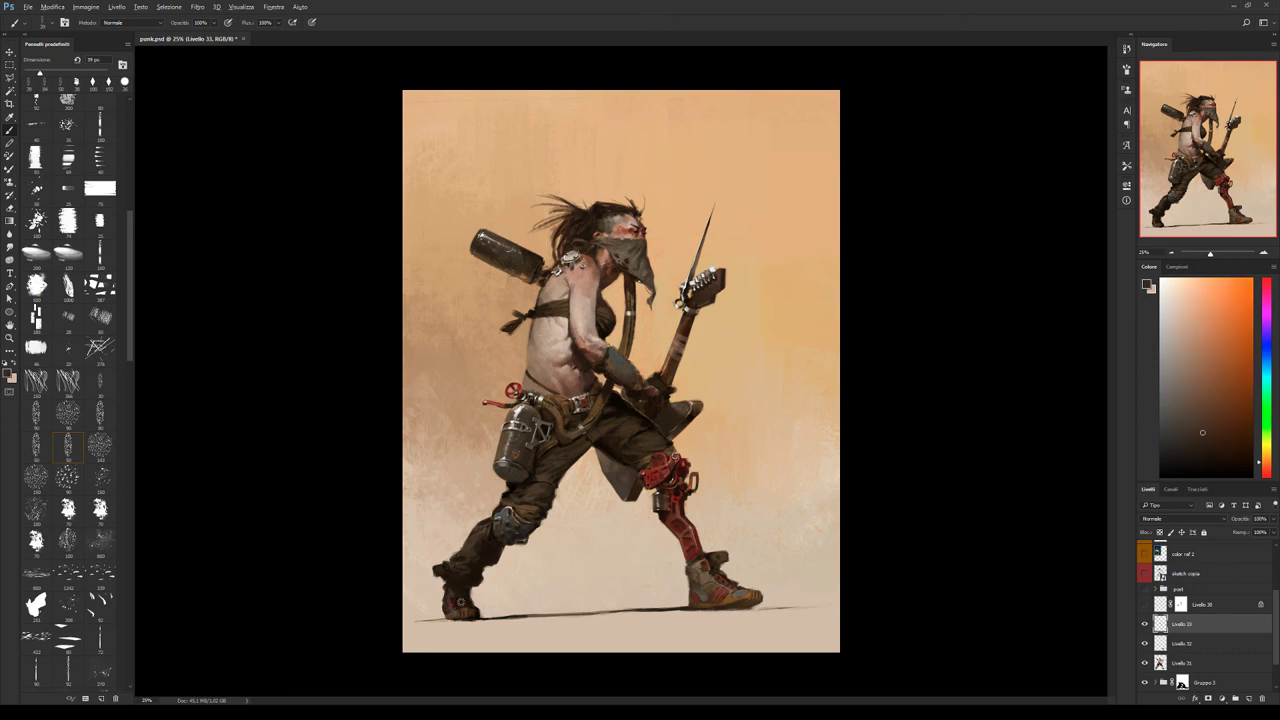
{"action": "left_click", "coordinate": [457, 604], "text": "alt"}
{"action": "left_click", "coordinate": [458, 602], "text": "alt"}
{"action": "left_click", "coordinate": [458, 604], "text": "alt"}
{"action": "left_click", "coordinate": [449, 609], "text": "alt"}
{"action": "left_click", "coordinate": [450, 621], "text": "alt"}
Erase stray paint, then rework the foot edge with beige floor, dark floor line and dark red.
{"action": "key", "text": "e"}
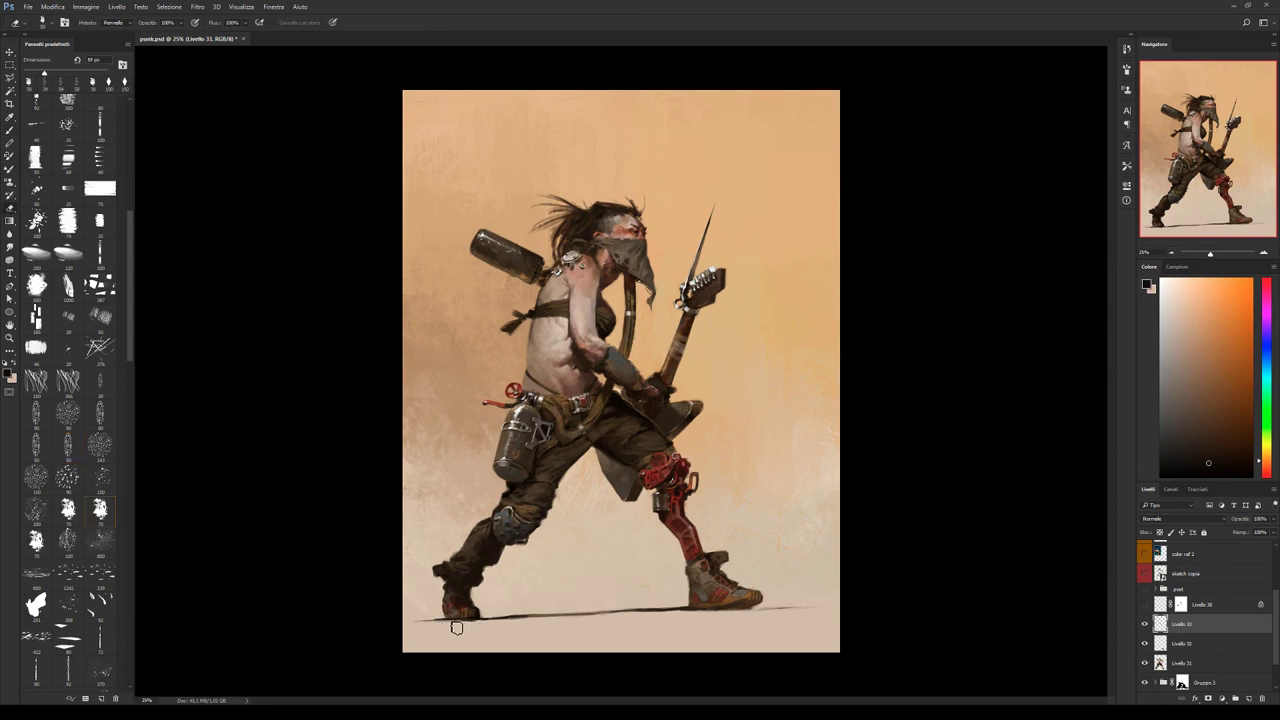
{"action": "key", "text": "b"}
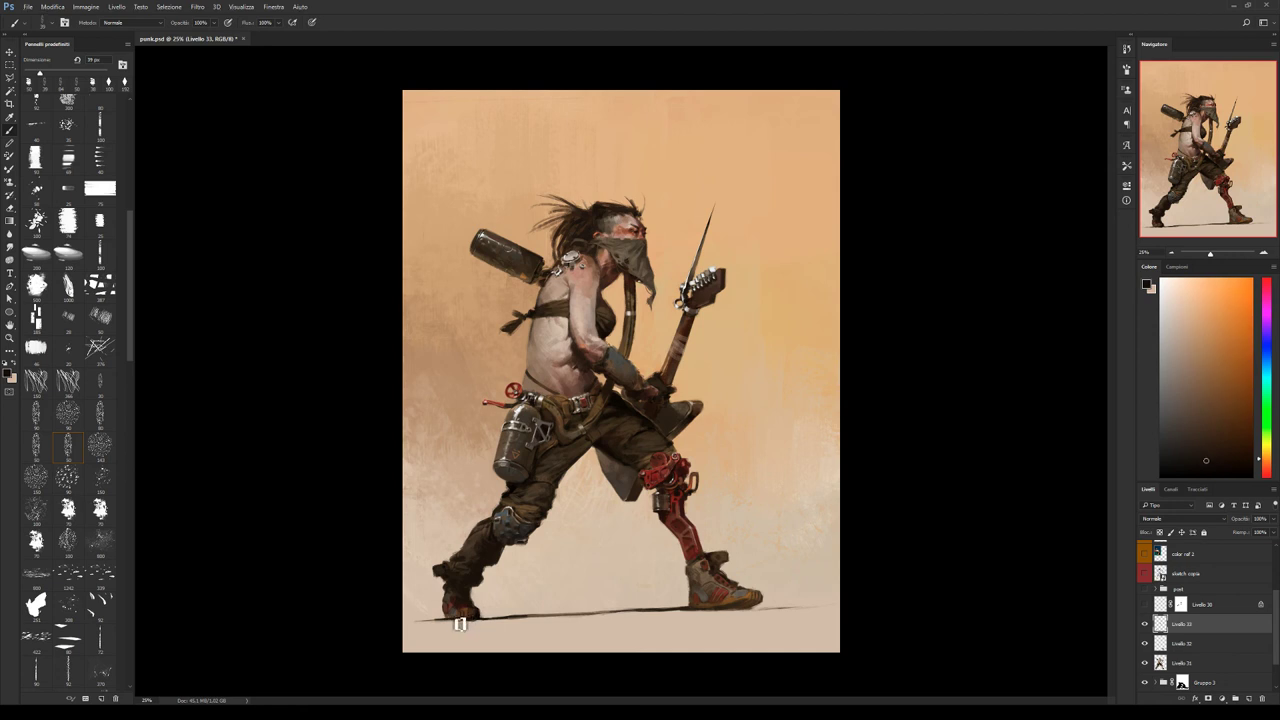
{"action": "left_click", "coordinate": [460, 630], "text": "alt"}
{"action": "left_click", "coordinate": [475, 613], "text": "alt"}
{"action": "left_click", "coordinate": [463, 612], "text": "alt"}
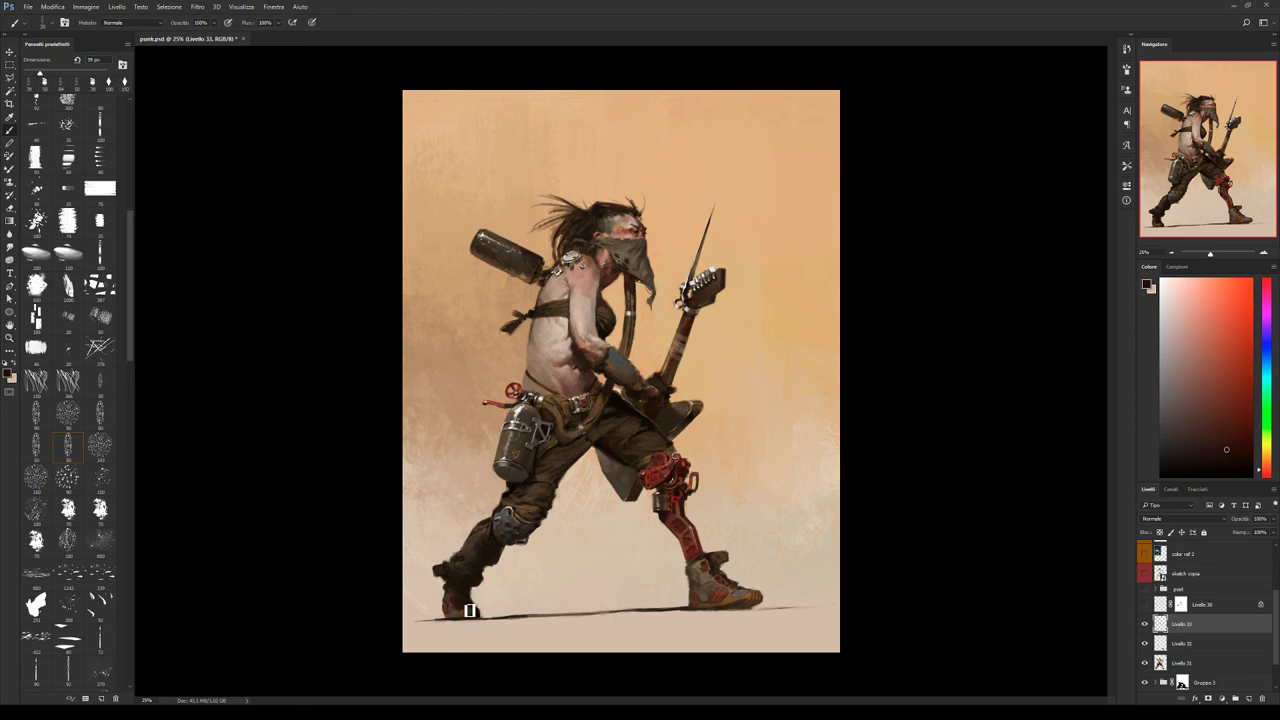
With a 70 px textured brush, refine the foot, lower trousers and the dark shadow beneath.
{"action": "left_click", "coordinate": [100, 510]}
{"action": "left_click", "coordinate": [455, 605], "text": "alt"}
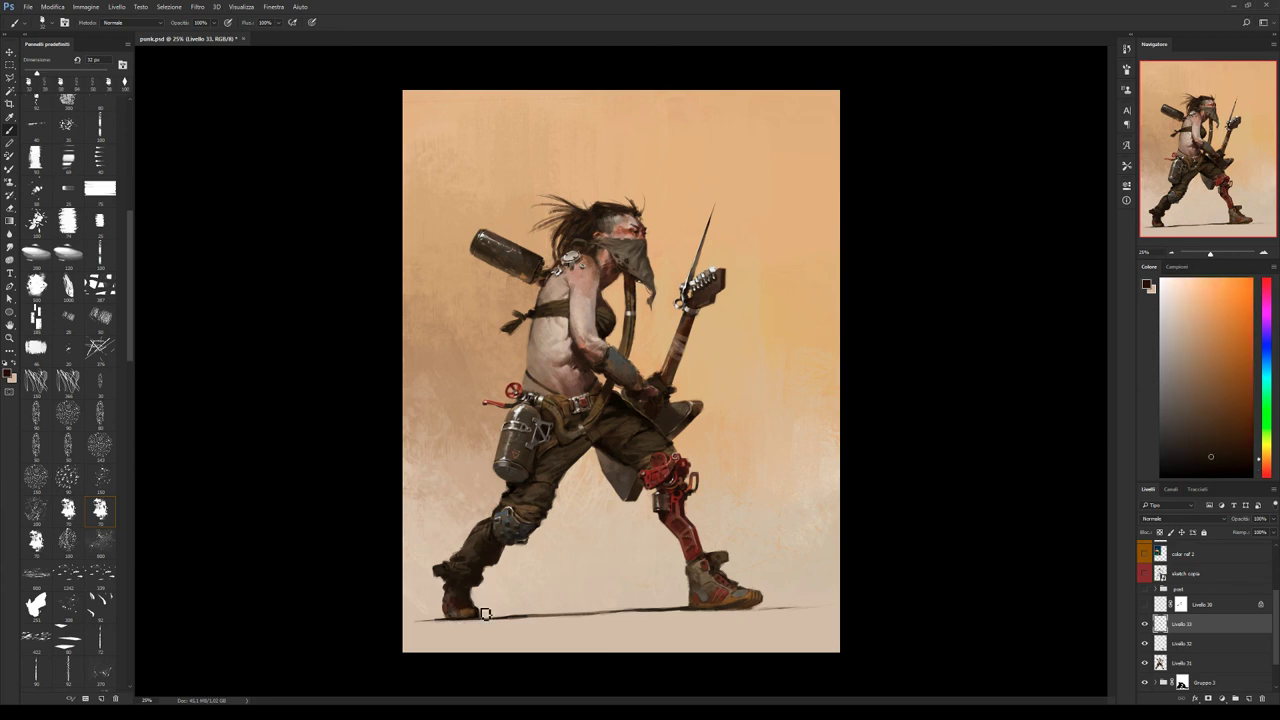
{"action": "left_click", "coordinate": [448, 622], "text": "alt"}
{"action": "left_click", "coordinate": [444, 579], "text": "alt"}
{"action": "left_click", "coordinate": [464, 556], "text": "alt"}
{"action": "left_click", "coordinate": [485, 538], "text": "alt"}
{"action": "left_click", "coordinate": [517, 500], "text": "alt"}
{"action": "left_click", "coordinate": [625, 506], "text": "alt"}
{"action": "left_click", "coordinate": [72, 462]}
{"action": "left_click", "coordinate": [466, 617], "text": "alt"}
Darken the rear foot's shadow with dark red and near-black.
{"action": "left_click", "coordinate": [466, 613], "text": "alt"}
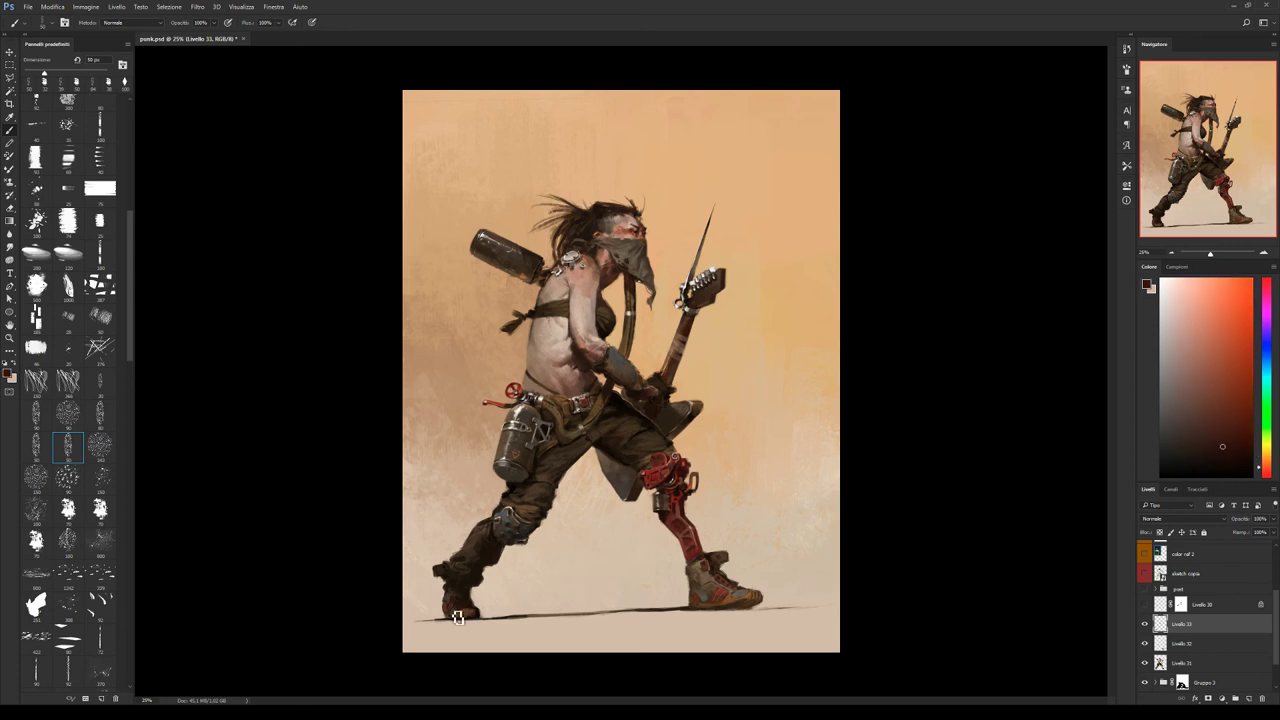
{"action": "left_click", "coordinate": [462, 614], "text": "alt"}
{"action": "left_click", "coordinate": [470, 612], "text": "alt"}
{"action": "left_click", "coordinate": [466, 618], "text": "alt"}
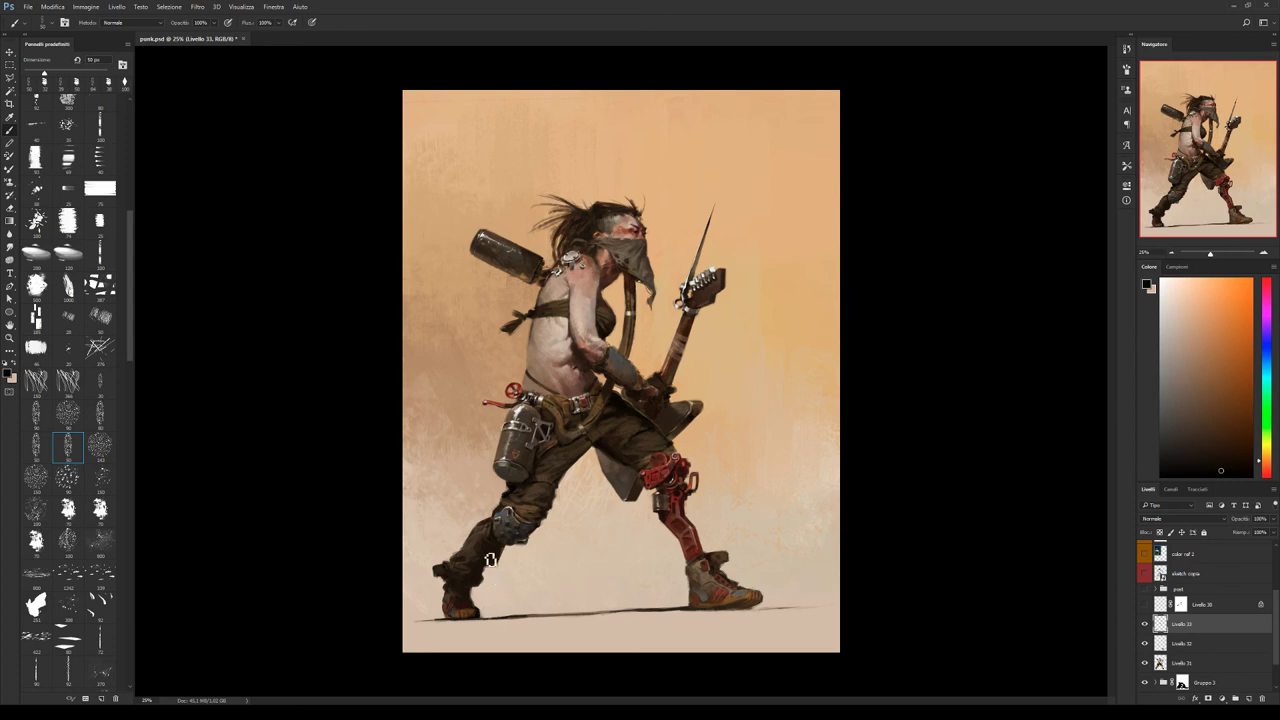
Paint the front boot with reds from the mechanical leg and light and dark boot browns.
{"action": "left_click", "coordinate": [718, 560], "text": "alt"}
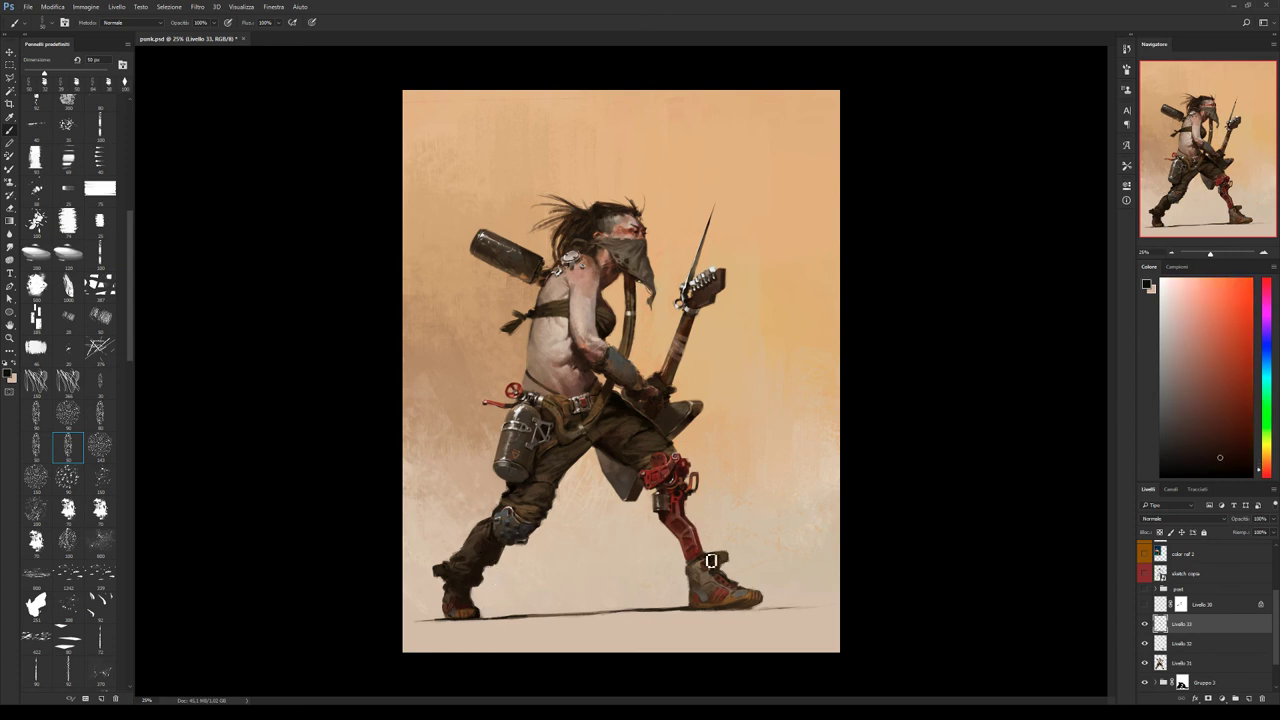
{"action": "left_click", "coordinate": [698, 562], "text": "alt"}
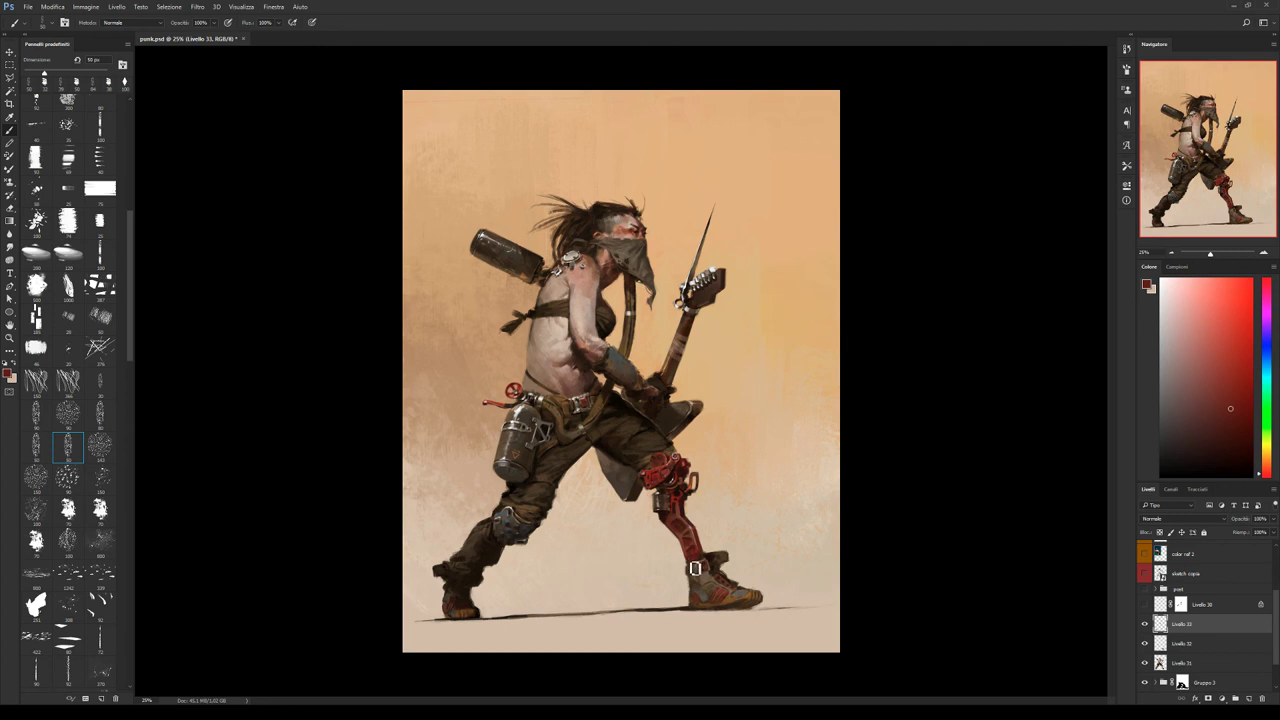
{"action": "left_click", "coordinate": [699, 576], "text": "alt"}
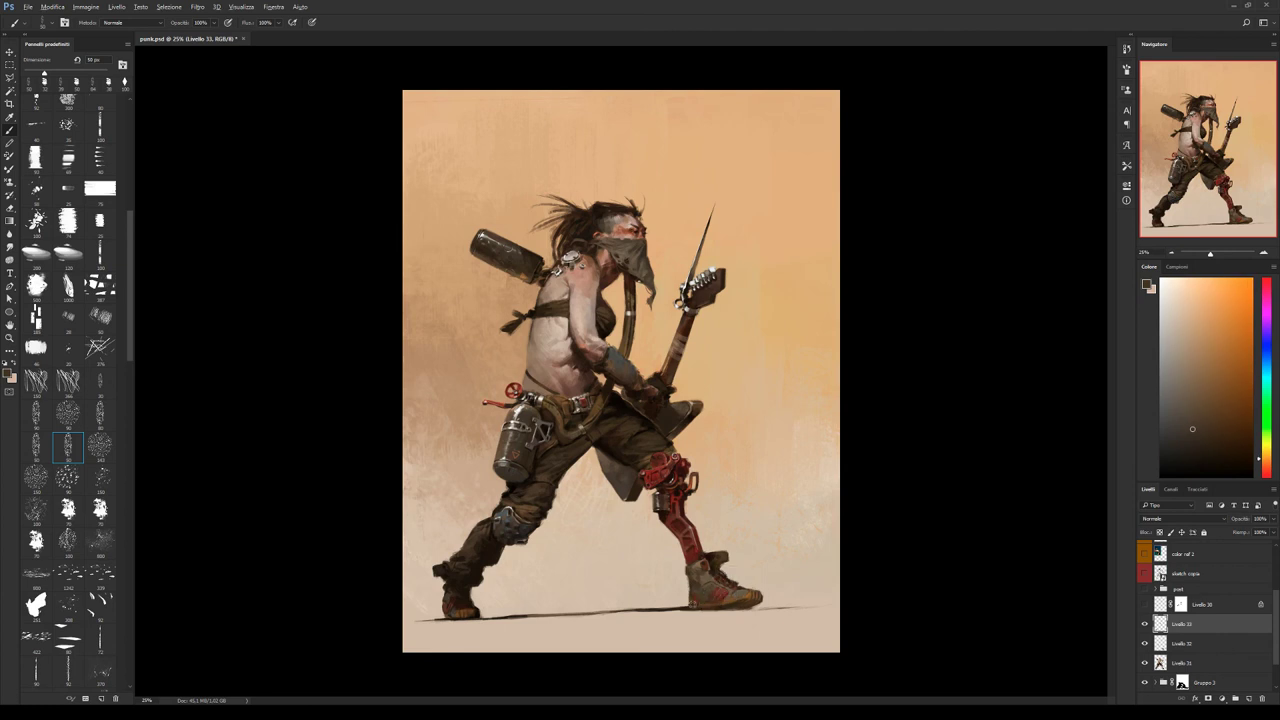
{"action": "left_click", "coordinate": [691, 604], "text": "alt"}
{"action": "left_click", "coordinate": [699, 588], "text": "alt"}
{"action": "left_click", "coordinate": [710, 580], "text": "alt"}
Add light highlight strokes across the front boot, then pick darker and reddish browns.
{"action": "left_click", "coordinate": [710, 580], "text": "alt"}
{"action": "mouse_move", "coordinate": [706, 580]}
{"action": "left_mouse_down"}
{"action": "mouse_move", "coordinate": [702, 592]}
{"action": "mouse_move", "coordinate": [718, 590]}
{"action": "left_mouse_up"}
{"action": "left_click", "coordinate": [693, 582], "text": "alt"}
{"action": "left_click", "coordinate": [702, 570], "text": "alt"}
{"action": "left_click", "coordinate": [455, 610], "text": "alt"}
{"action": "left_click", "coordinate": [692, 299], "text": "alt"}
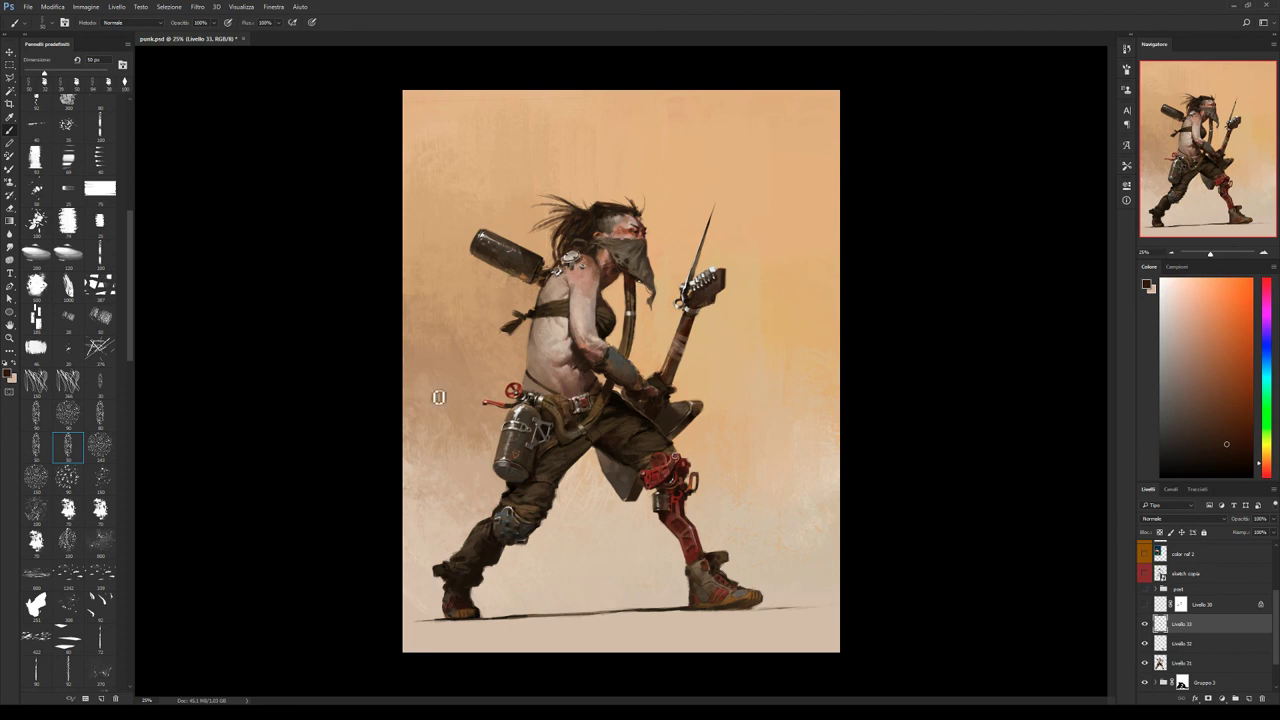
Switch to a larger textured brush and sample greyish tan tones from the figure.
{"action": "key", "text": "period"}
{"action": "key", "text": "period"}
{"action": "key", "text": "period"}
{"action": "key", "text": "period"}
{"action": "key", "text": "period"}
{"action": "key", "text": "period"}
{"action": "key", "text": "period"}
{"action": "left_click", "coordinate": [571, 406], "text": "alt"}
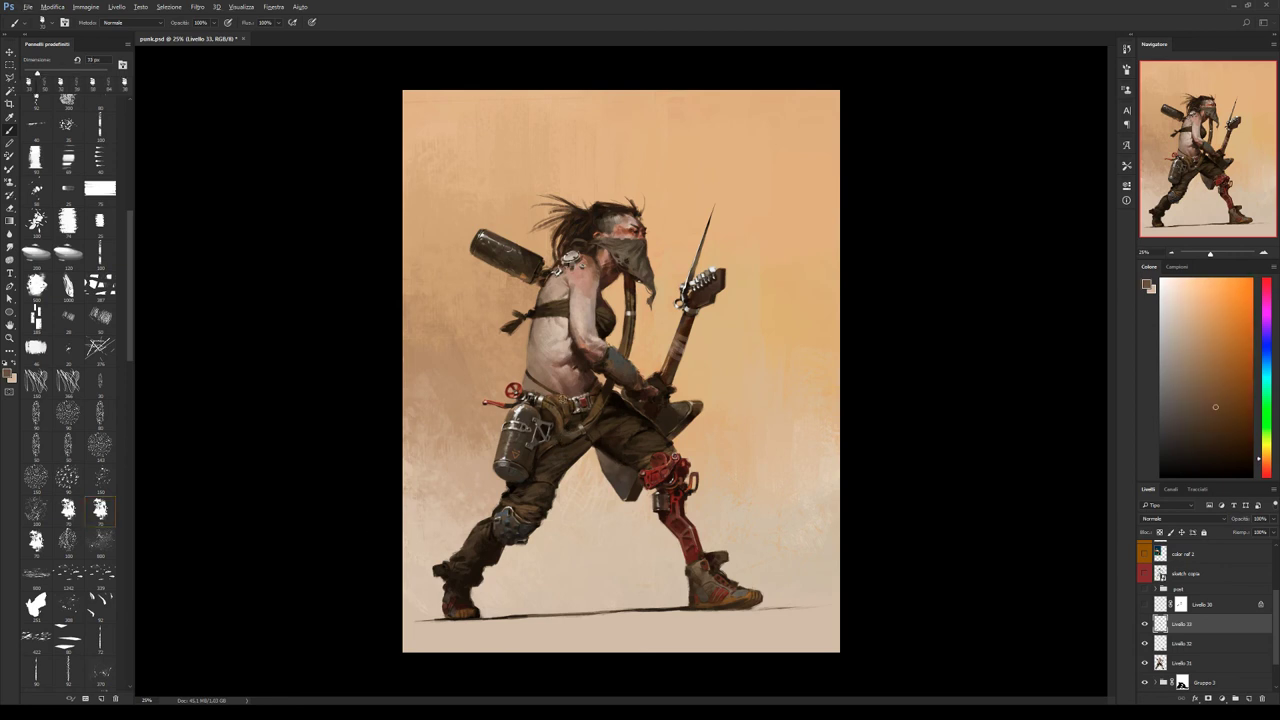
{"action": "left_click", "coordinate": [579, 427], "text": "alt"}
{"action": "left_click", "coordinate": [578, 424], "text": "alt"}
{"action": "left_click", "coordinate": [570, 416], "text": "alt"}
{"action": "left_click", "coordinate": [570, 432], "text": "alt"}
Sample light peach and lighter shoe tones around the front sneaker.
{"action": "left_click", "coordinate": [720, 496], "text": "alt"}
{"action": "left_click", "coordinate": [700, 580], "text": "alt"}
{"action": "left_click", "coordinate": [705, 582], "text": "alt"}
{"action": "left_click", "coordinate": [704, 578], "text": "alt"}
{"action": "left_click", "coordinate": [701, 574], "text": "alt"}
{"action": "left_click", "coordinate": [705, 568], "text": "alt"}
{"action": "left_click", "coordinate": [705, 566], "text": "alt"}
Pick browns from the shoe toe and reds from the knee armour, ending on the shoe's orange-brown.
{"action": "left_click", "coordinate": [752, 590], "text": "alt"}
{"action": "left_click", "coordinate": [745, 594], "text": "alt"}
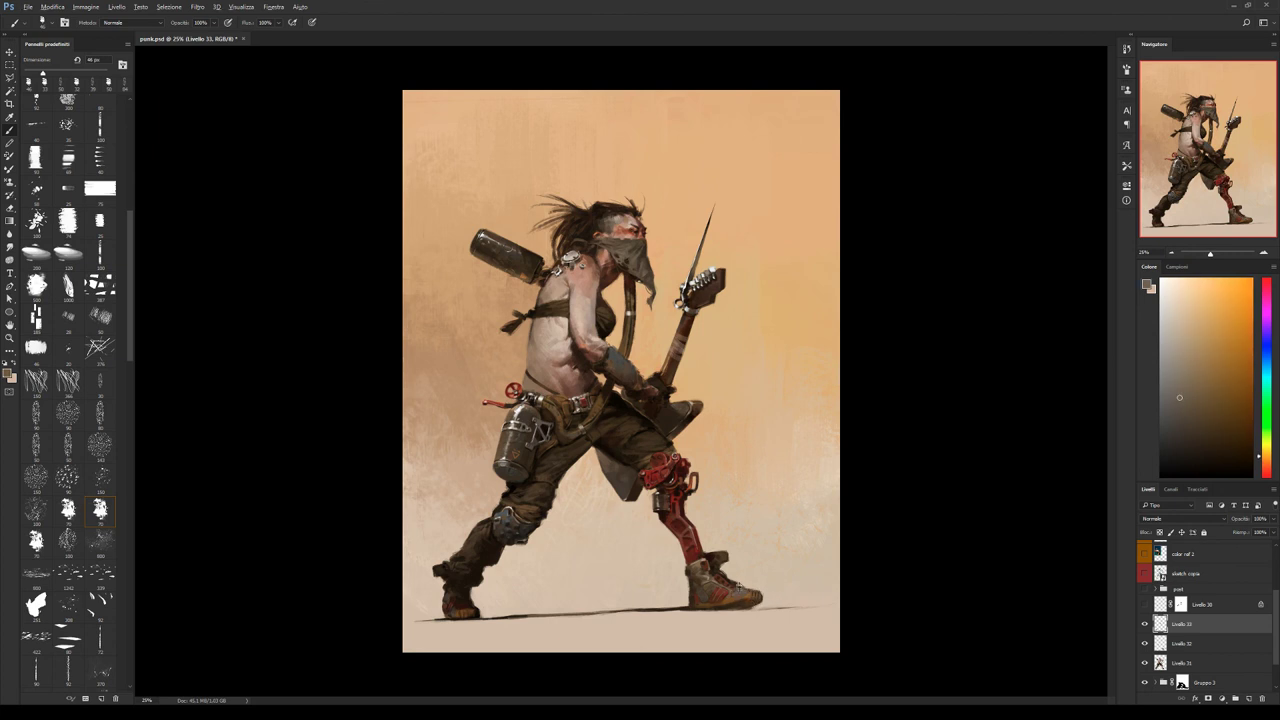
{"action": "left_click", "coordinate": [740, 600], "text": "alt"}
{"action": "left_click", "coordinate": [729, 593], "text": "alt"}
{"action": "left_click", "coordinate": [699, 605], "text": "alt"}
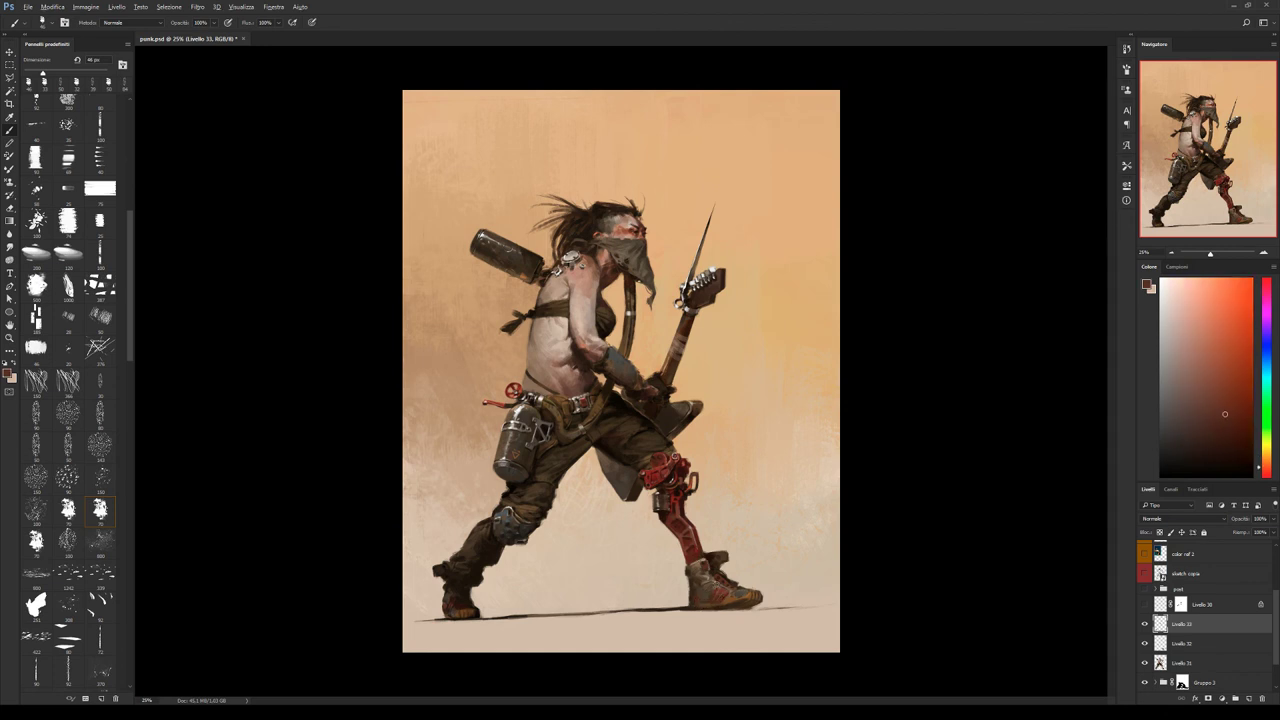
{"action": "left_click", "coordinate": [664, 470], "text": "alt"}
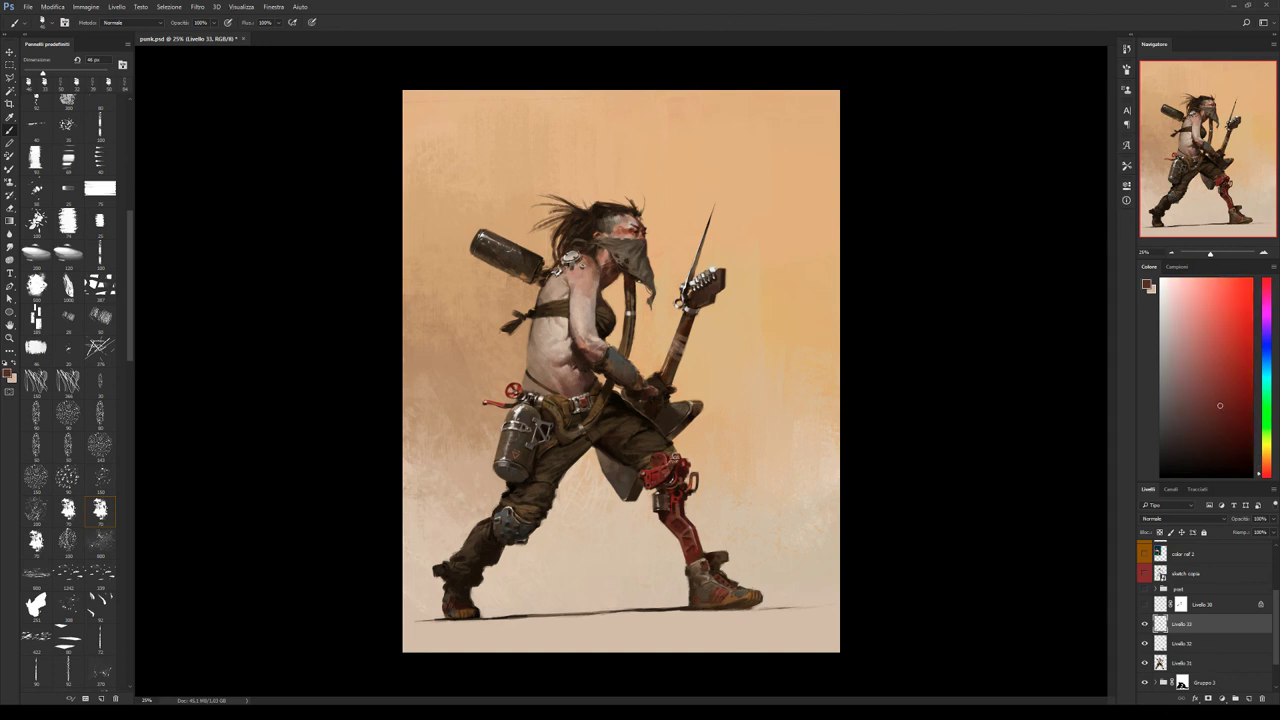
{"action": "left_click", "coordinate": [680, 473], "text": "alt"}
{"action": "left_click", "coordinate": [692, 606], "text": "alt"}
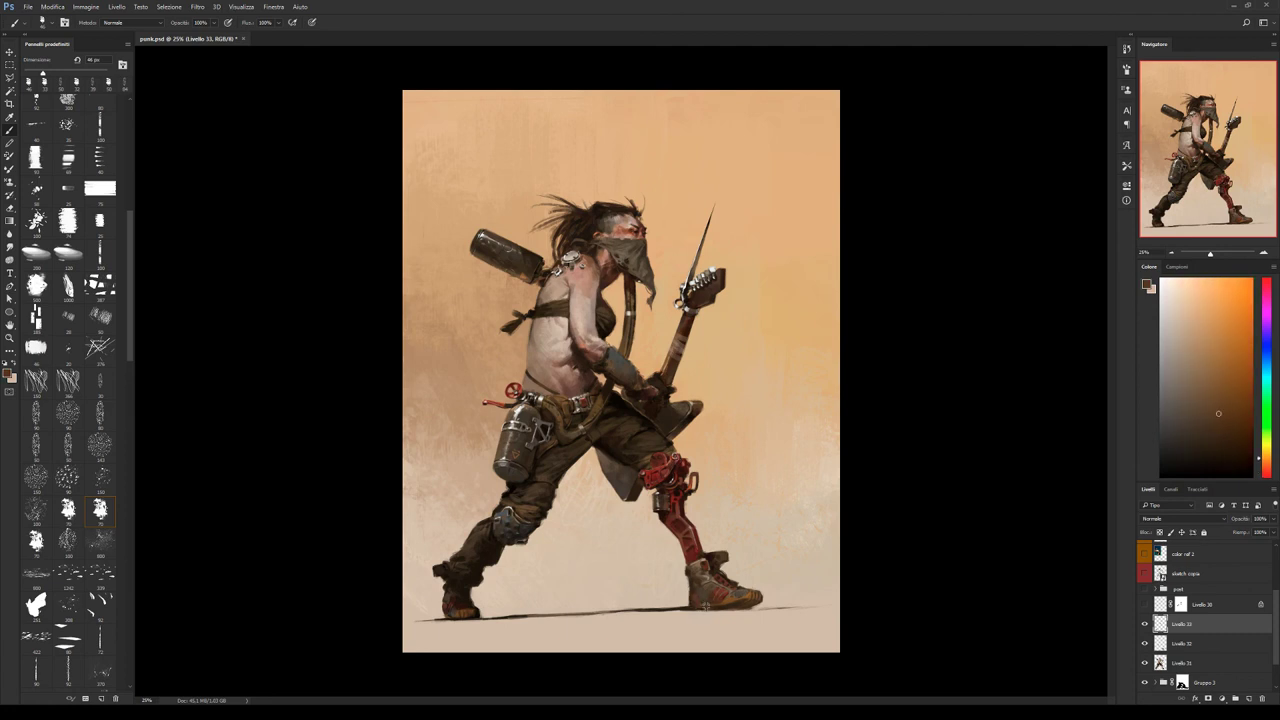
Choose a 90 px textured brush and sample browns and reds from the shoes and leg.
{"action": "left_click", "coordinate": [720, 602], "text": "alt"}
{"action": "left_click", "coordinate": [714, 606], "text": "alt"}
{"action": "left_click", "coordinate": [67, 445]}
{"action": "left_click", "coordinate": [710, 598], "text": "alt"}
{"action": "left_click", "coordinate": [715, 562], "text": "alt"}
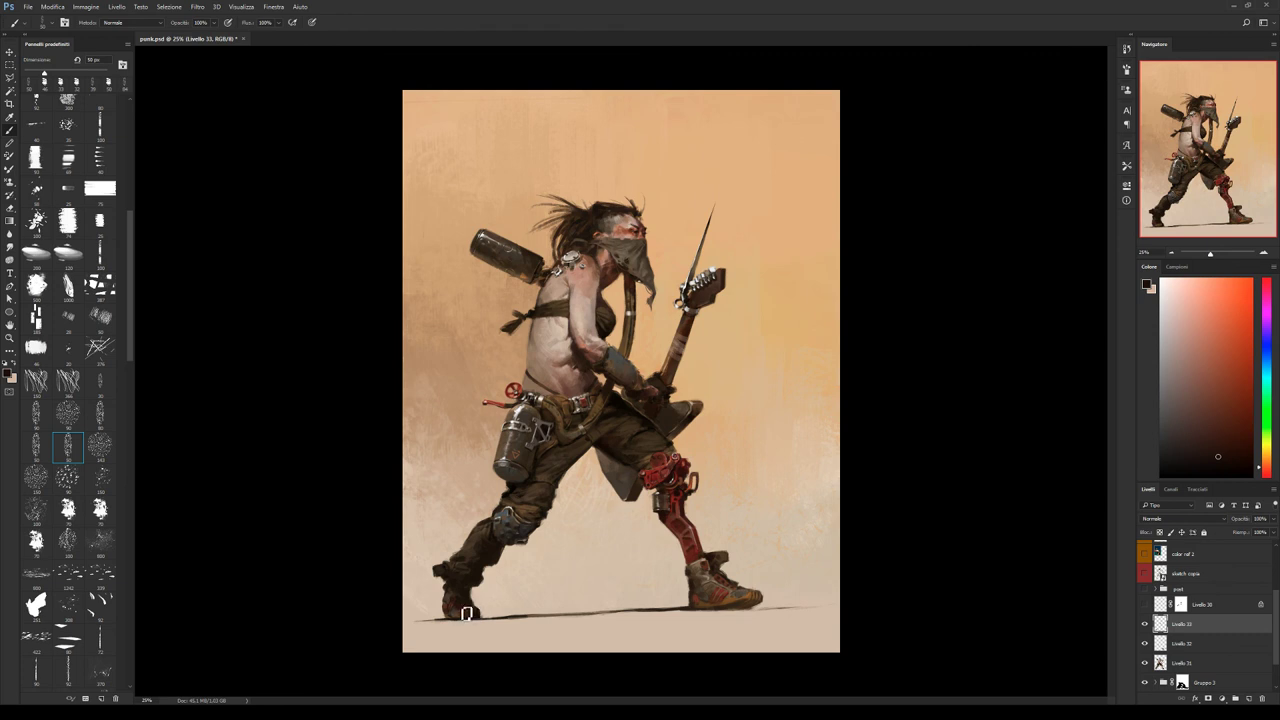
{"action": "left_click", "coordinate": [490, 503], "text": "alt"}
{"action": "left_click", "coordinate": [473, 610], "text": "alt"}
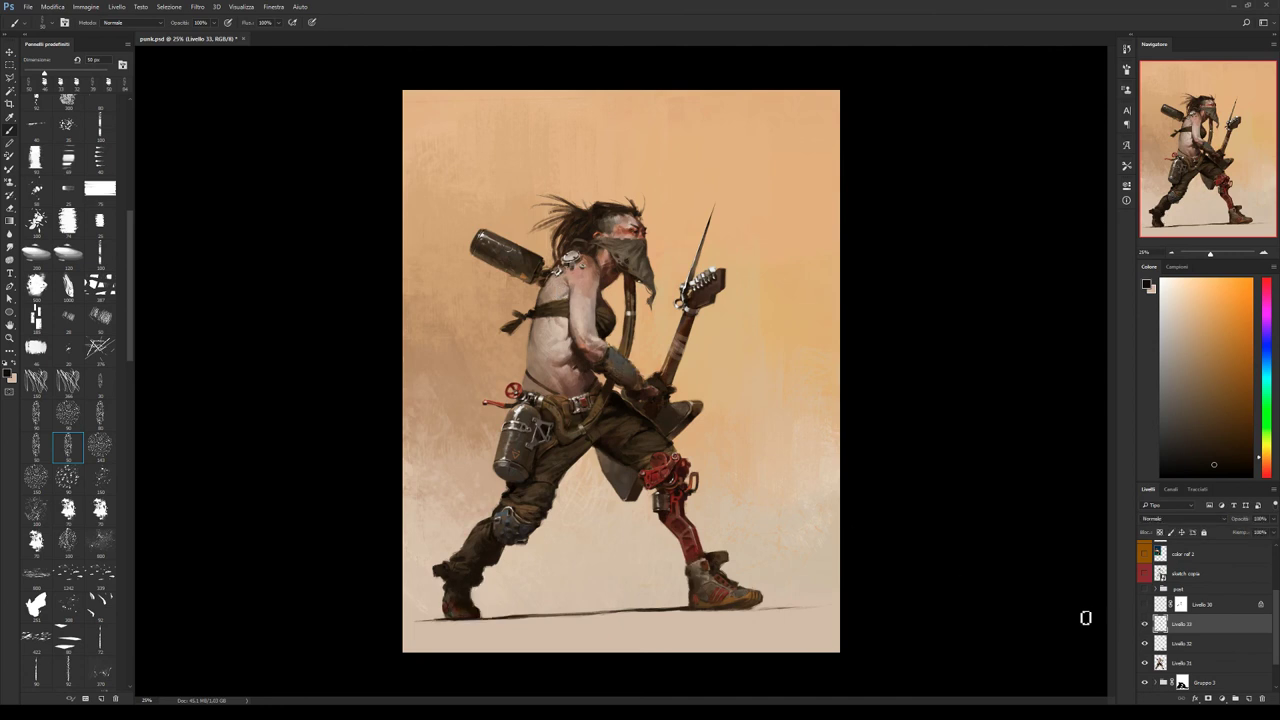
{"action": "left_click", "coordinate": [598, 291], "text": "alt"}
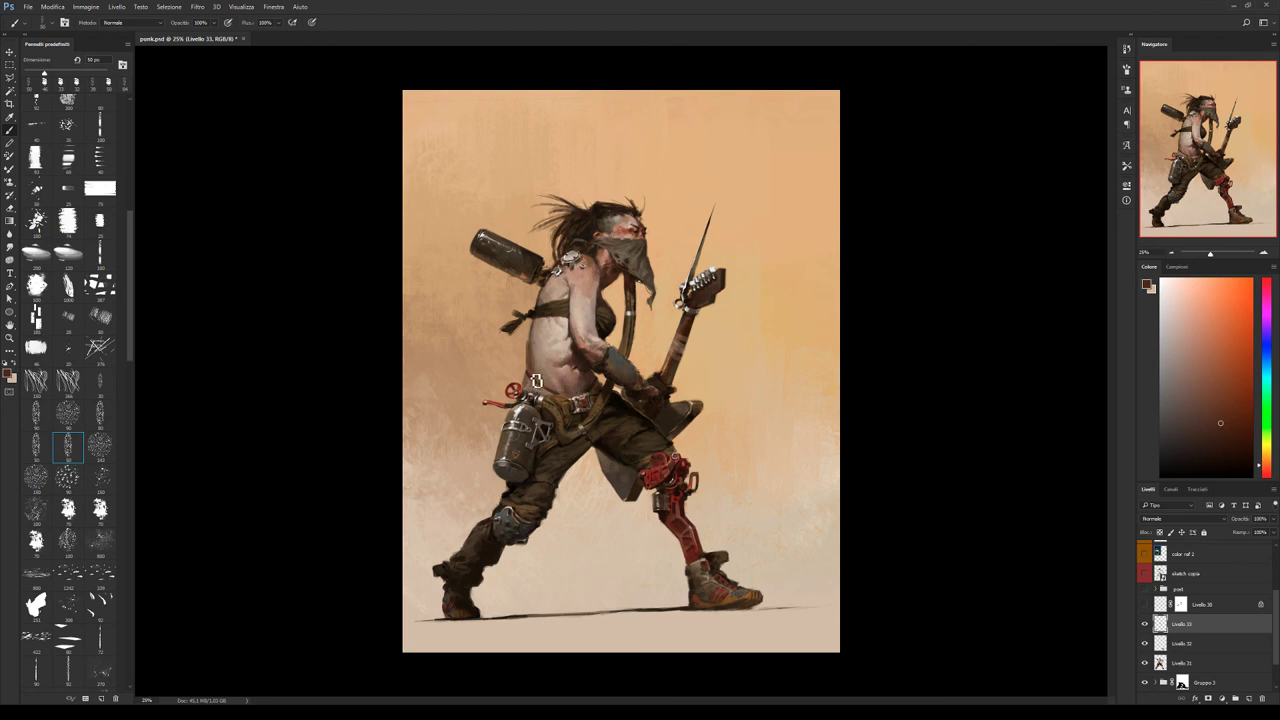
Soften the abdomen shading with a darker skin tone at 94 px, then flip the canvas horizontally.
{"action": "key", "text": "e"}
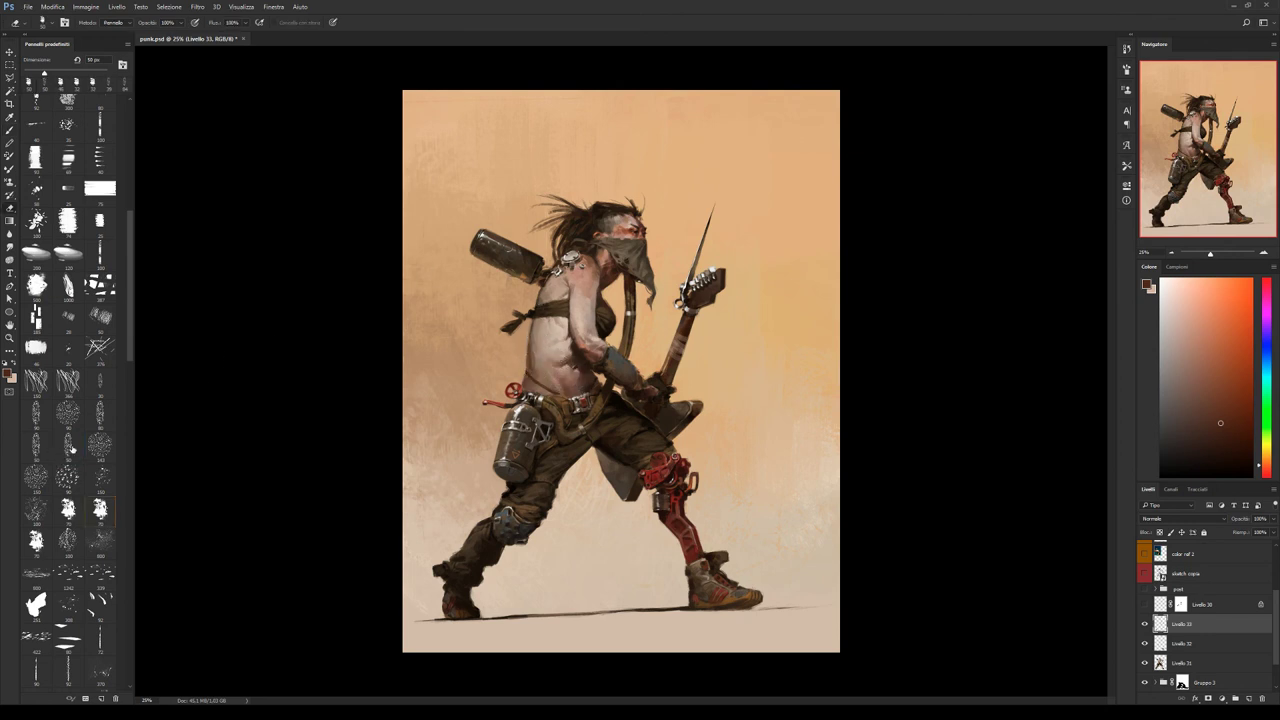
{"action": "left_click", "coordinate": [74, 451]}
{"action": "key", "text": "bracketright"}
{"action": "key", "text": "bracketright"}
{"action": "key", "text": "bracketright"}
{"action": "key", "text": "bracketright"}
{"action": "key", "text": "b"}
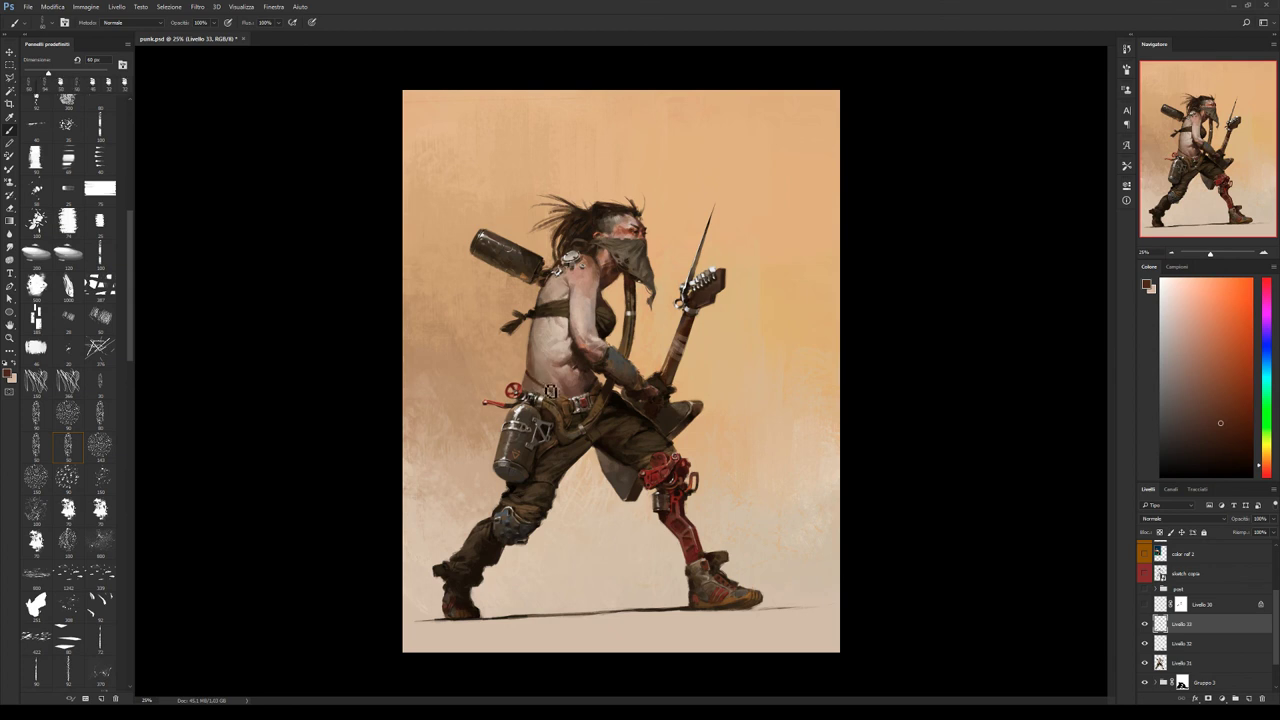
{"action": "left_click", "coordinate": [1011, 397], "text": "alt"}
{"action": "left_click_drag", "start_coordinate": [530, 372], "coordinate": [538, 390]}
{"action": "key", "text": "e"}
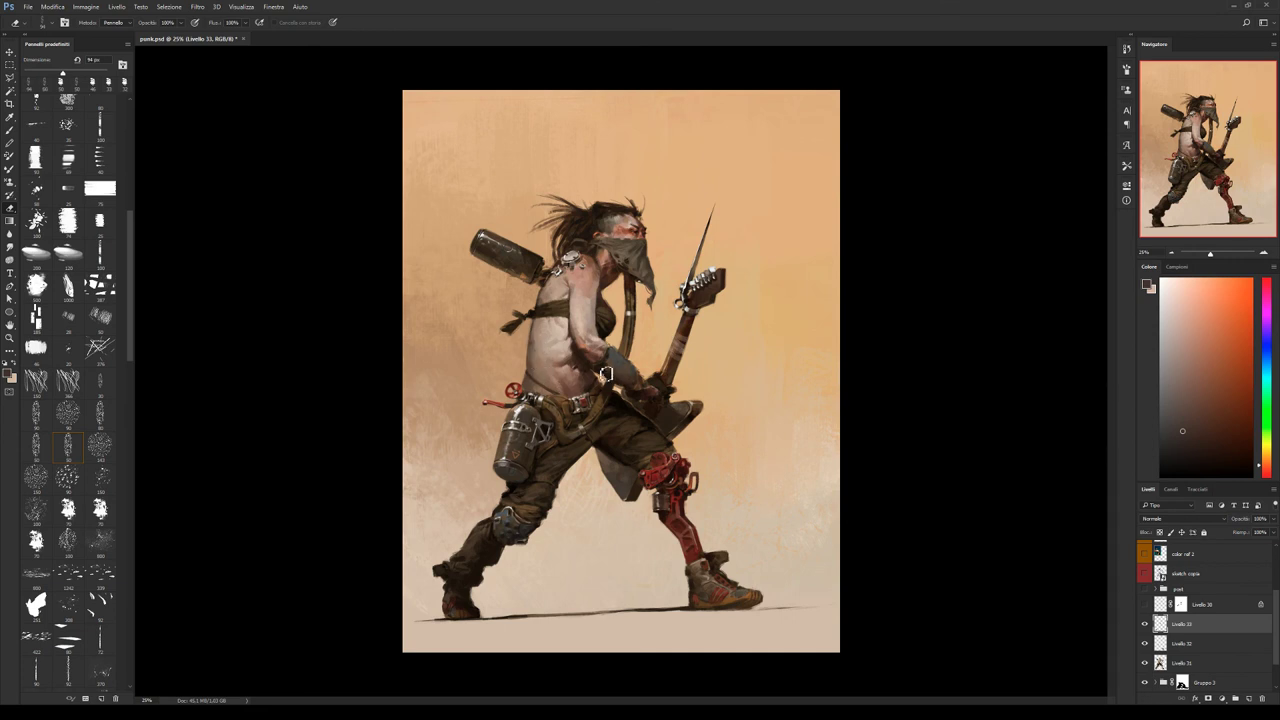
{"action": "key", "text": "h"}
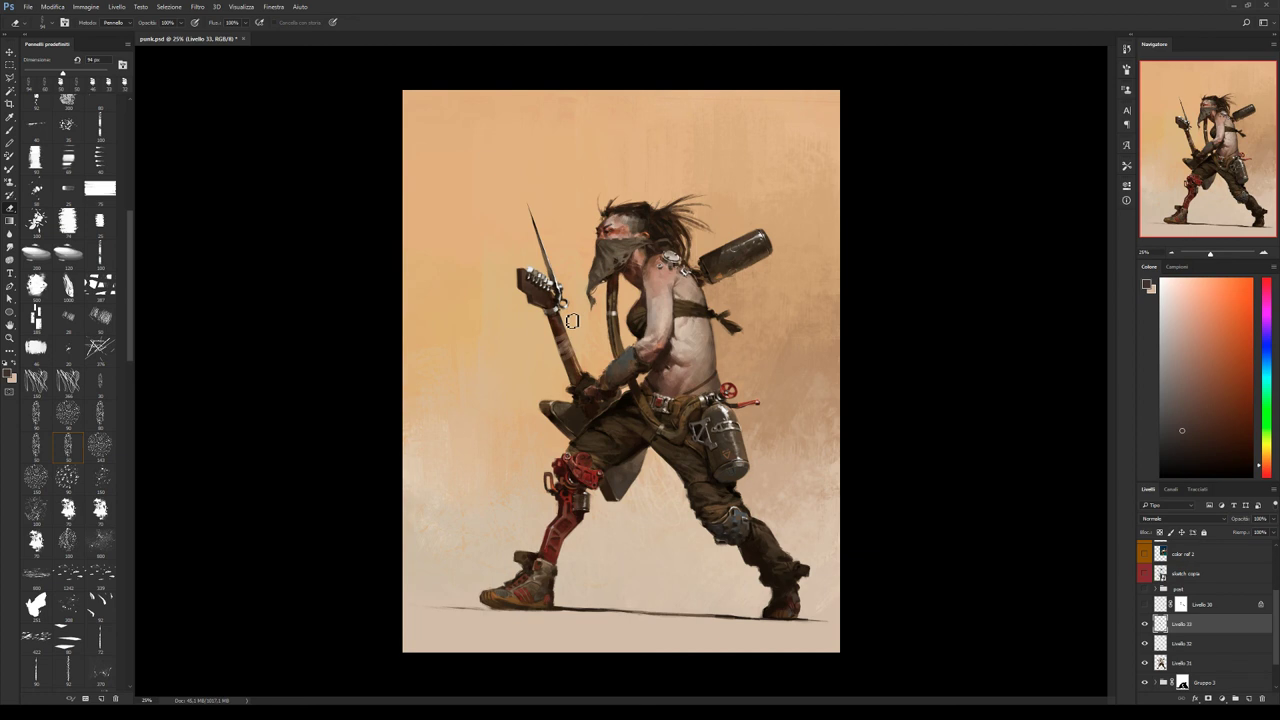
Switch to a 45 px brush and sample paint colours from the boot and ground.
{"action": "key", "text": "b"}
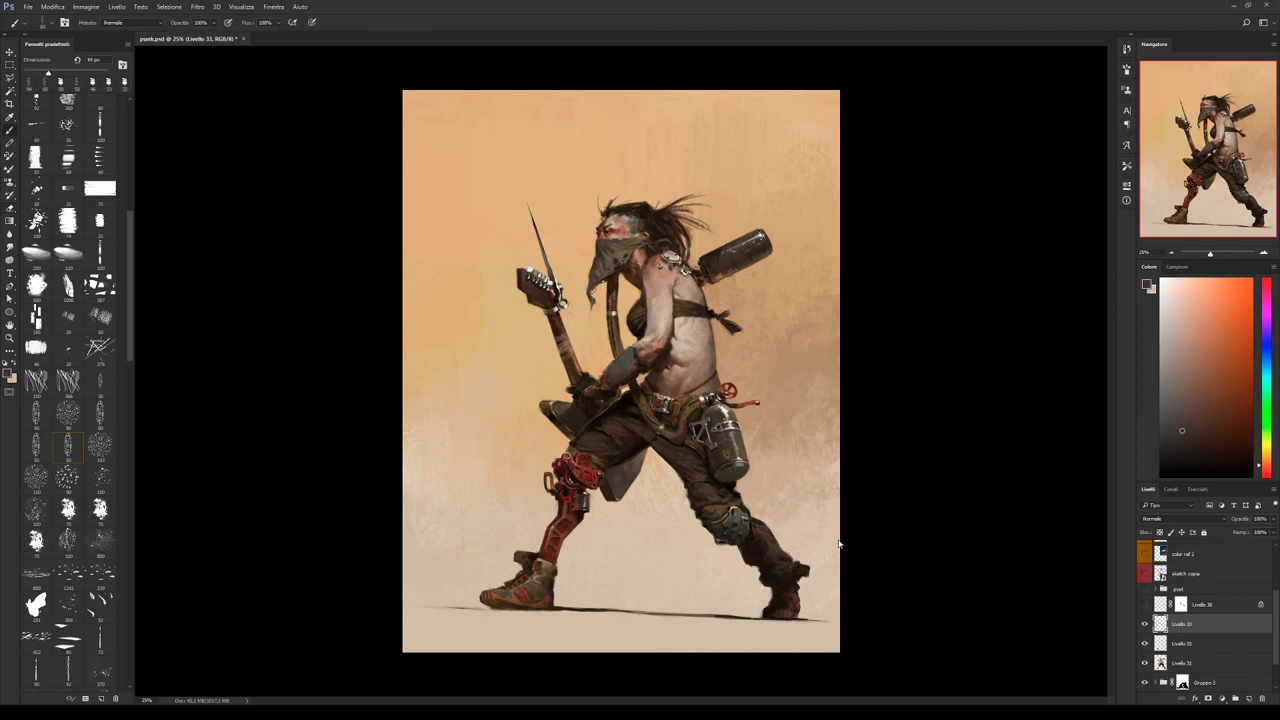
{"action": "key", "text": "bracketleft"}
{"action": "key", "text": "bracketleft"}
{"action": "left_click", "coordinate": [801, 624], "text": "alt"}
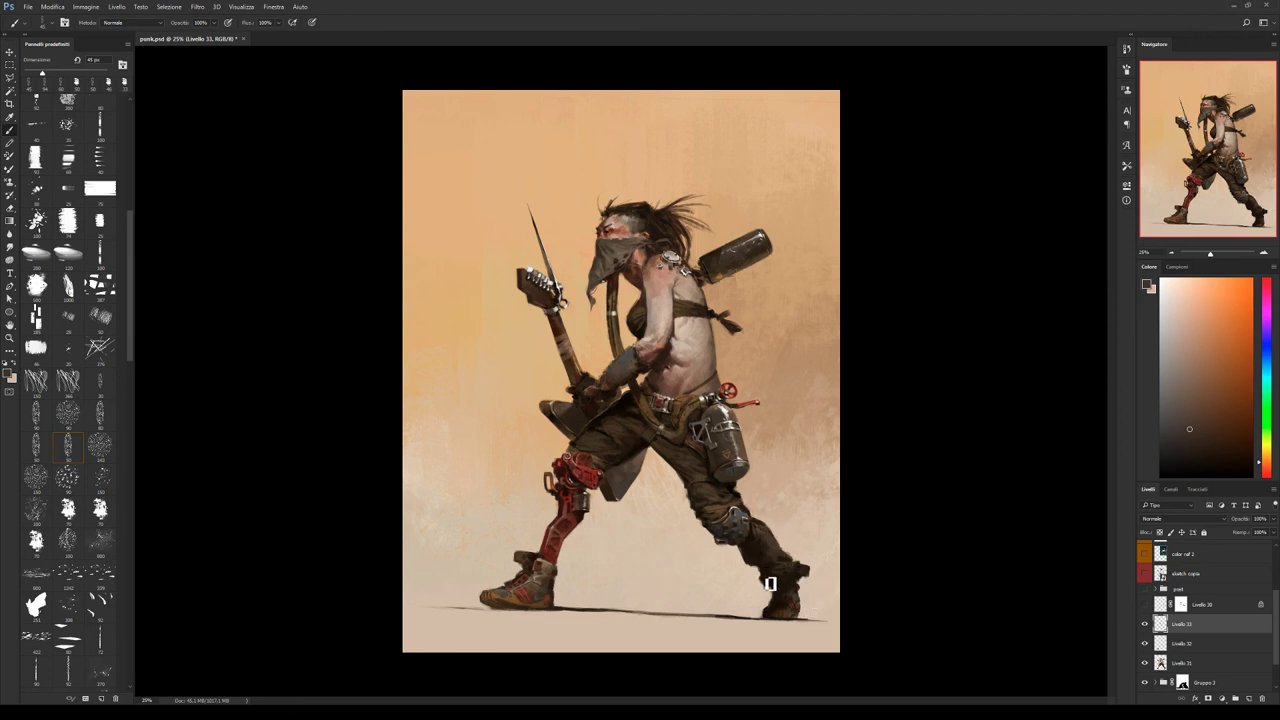
{"action": "left_click", "coordinate": [754, 603], "text": "alt"}
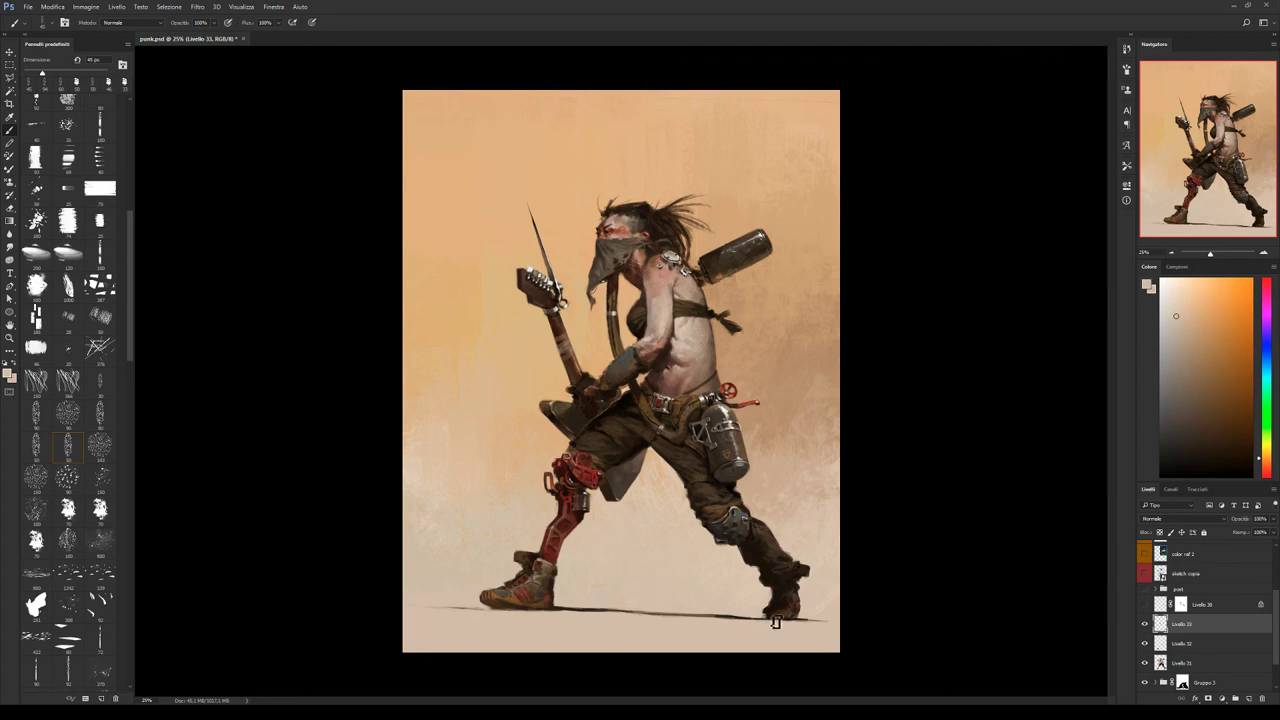
{"action": "left_click", "coordinate": [769, 618], "text": "alt"}
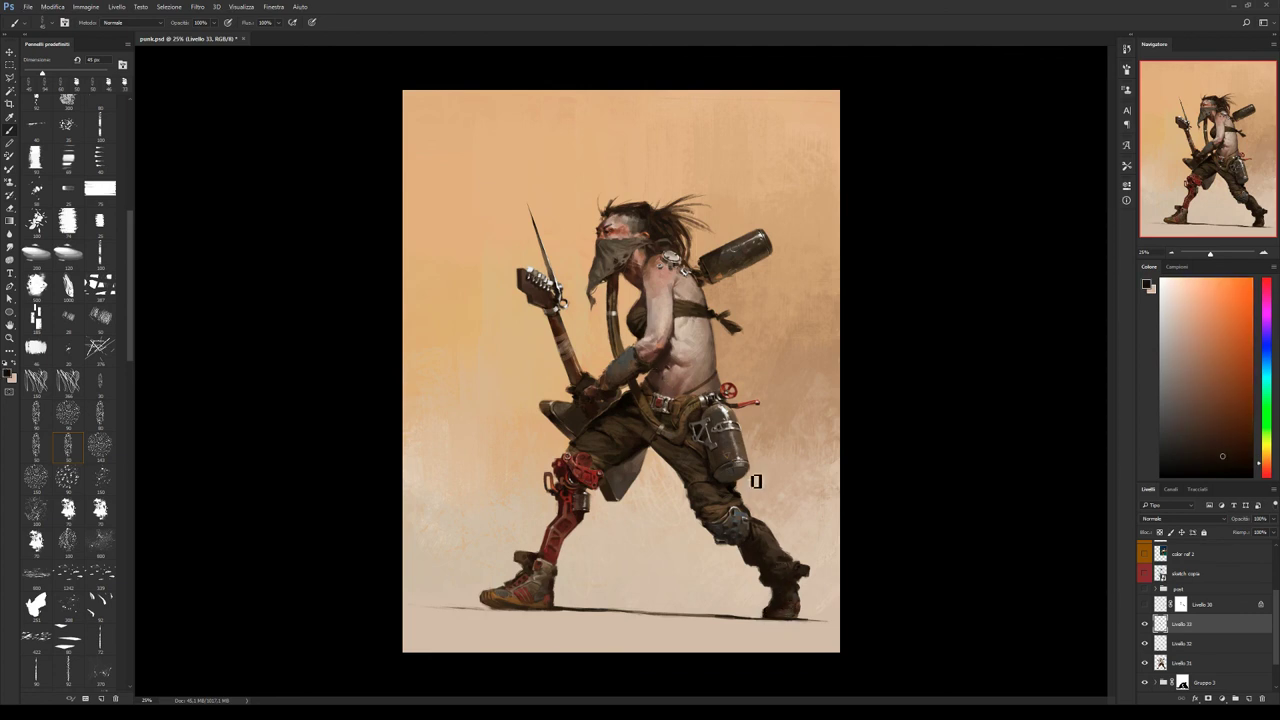
Refine the chest skin using sampled beige, lighter and darker chest tones.
{"action": "left_click", "coordinate": [724, 388], "text": "alt"}
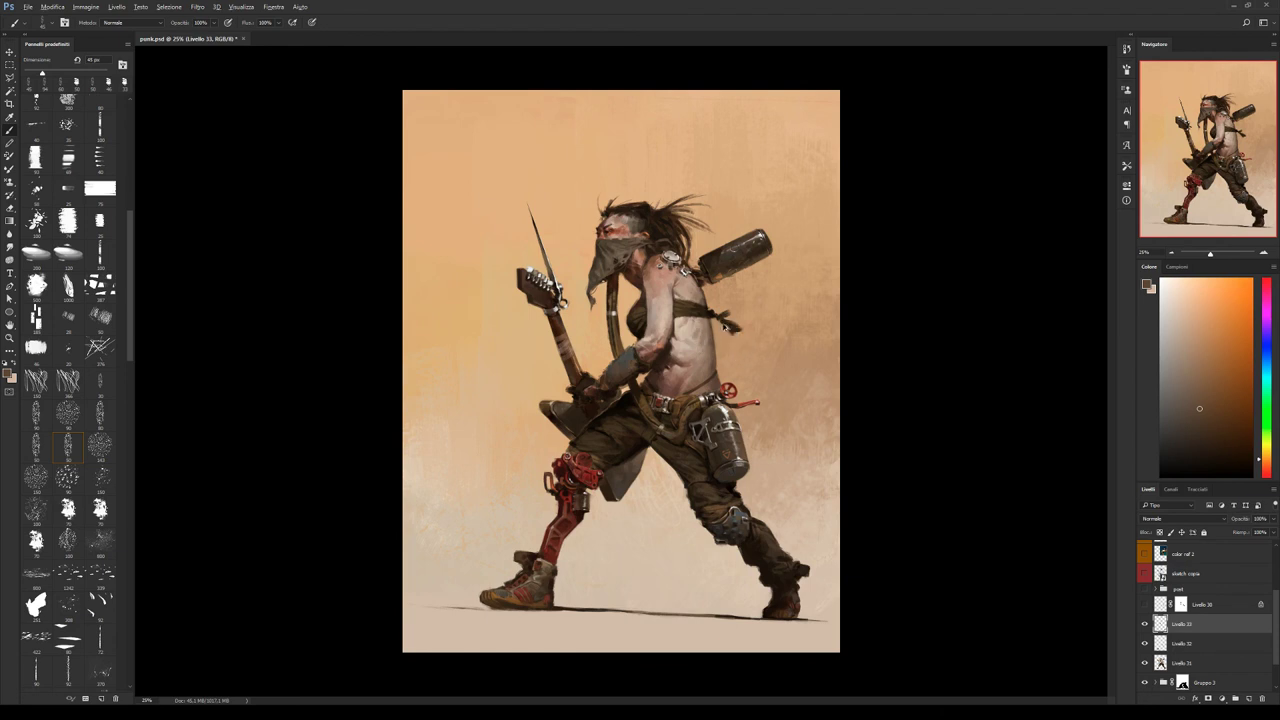
{"action": "left_click", "coordinate": [700, 343], "text": "alt"}
{"action": "left_click", "coordinate": [696, 345], "text": "alt"}
{"action": "left_click", "coordinate": [700, 349], "text": "alt"}
{"action": "left_click", "coordinate": [699, 351], "text": "alt"}
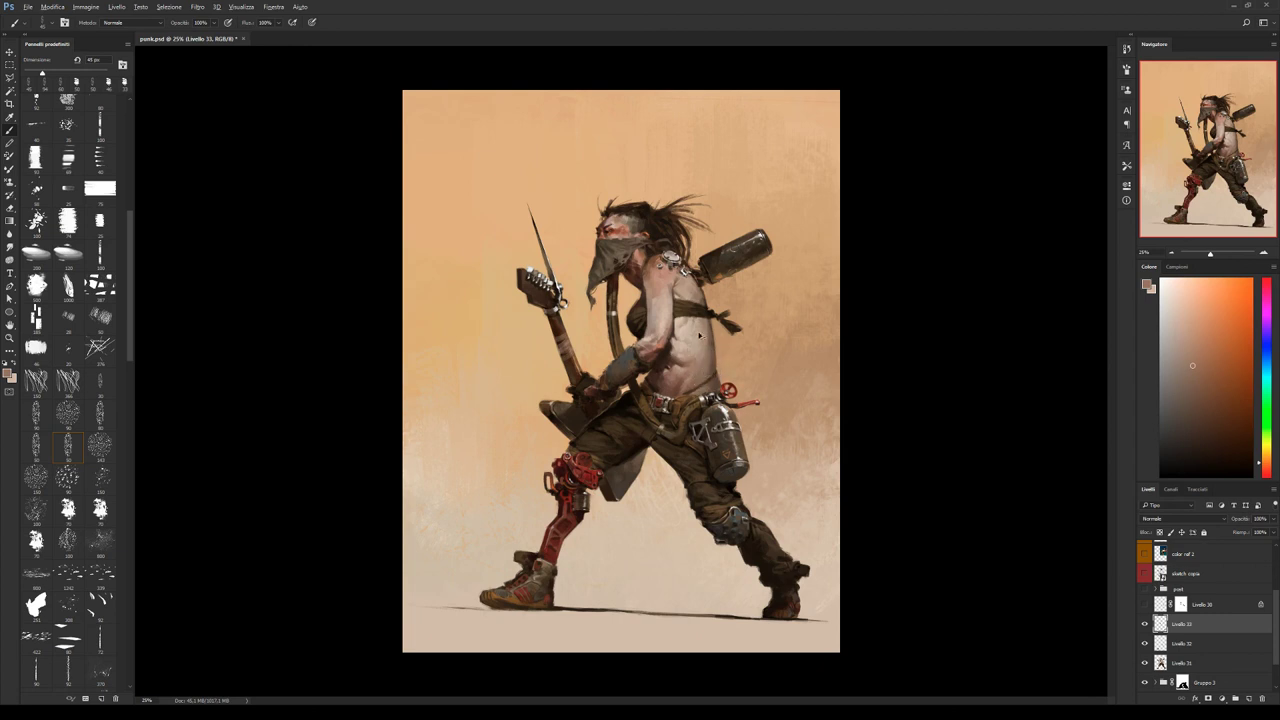
{"action": "left_click", "coordinate": [677, 378], "text": "alt"}
{"action": "left_click", "coordinate": [685, 377], "text": "alt"}
{"action": "left_click", "coordinate": [697, 391], "text": "alt"}
{"action": "left_click", "coordinate": [687, 381], "text": "alt"}
{"action": "left_click", "coordinate": [688, 364], "text": "alt"}
Toggle Livello 33 to compare the leg, then restore areas with the History Eraser.
{"action": "left_click", "coordinate": [1145, 623]}
{"action": "left_click", "coordinate": [1145, 623]}
{"action": "key", "text": "e"}
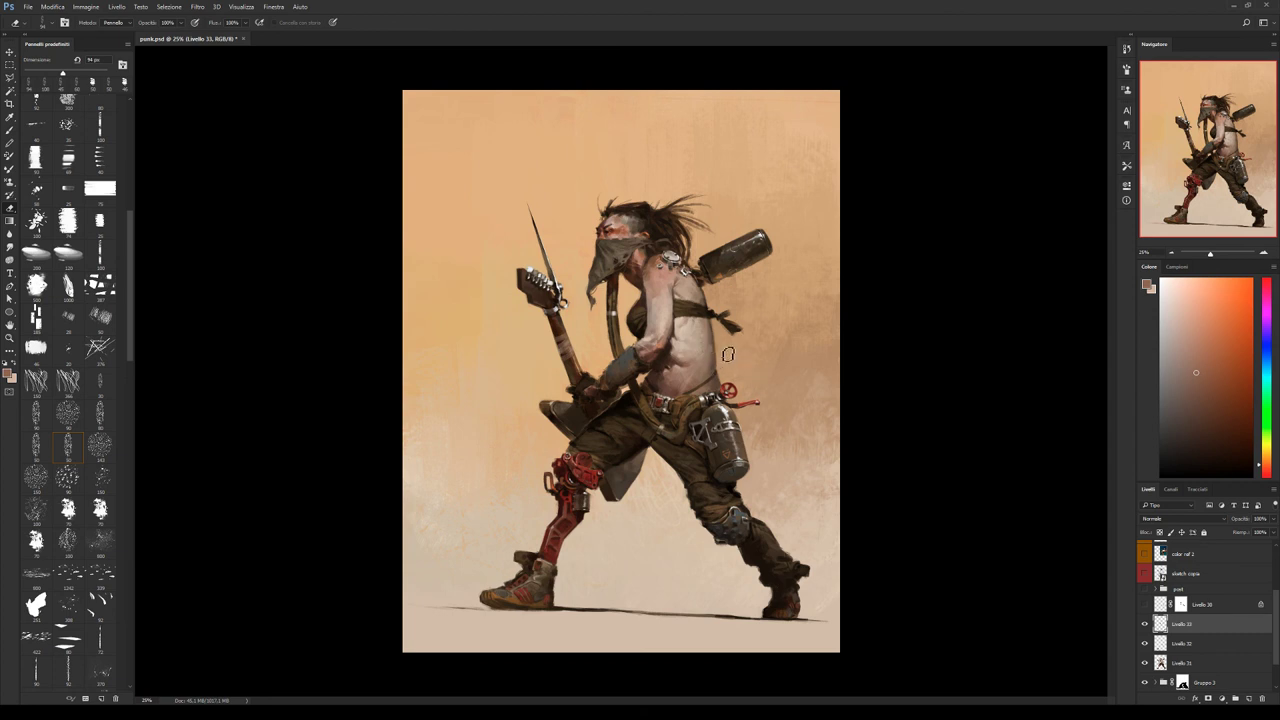
{"action": "key", "text": "b"}
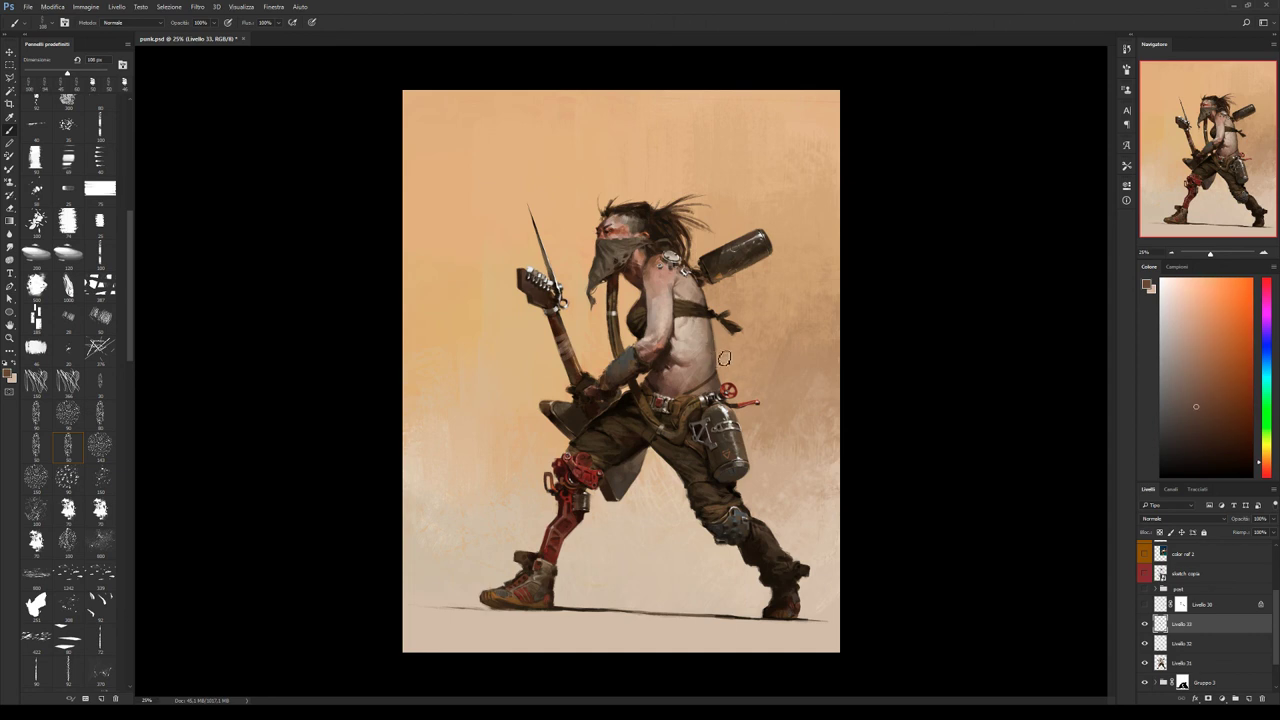
{"action": "key", "text": "e"}
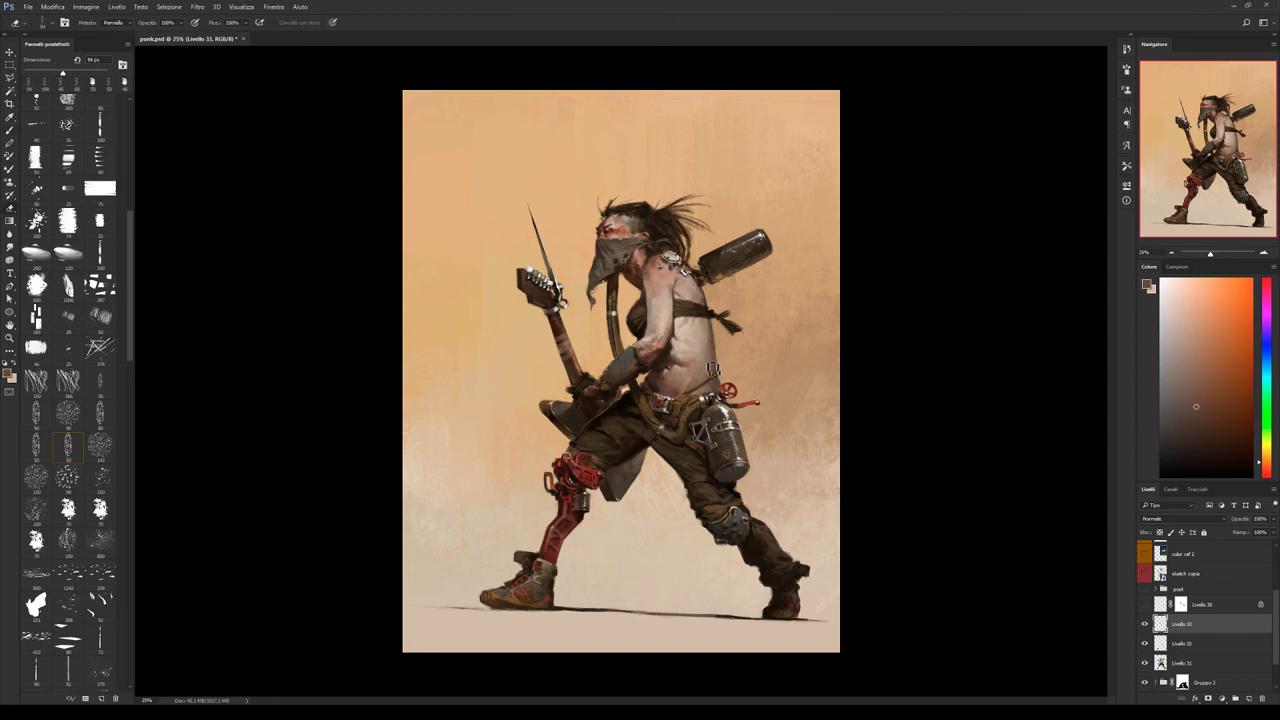
{"action": "key", "text": "b"}
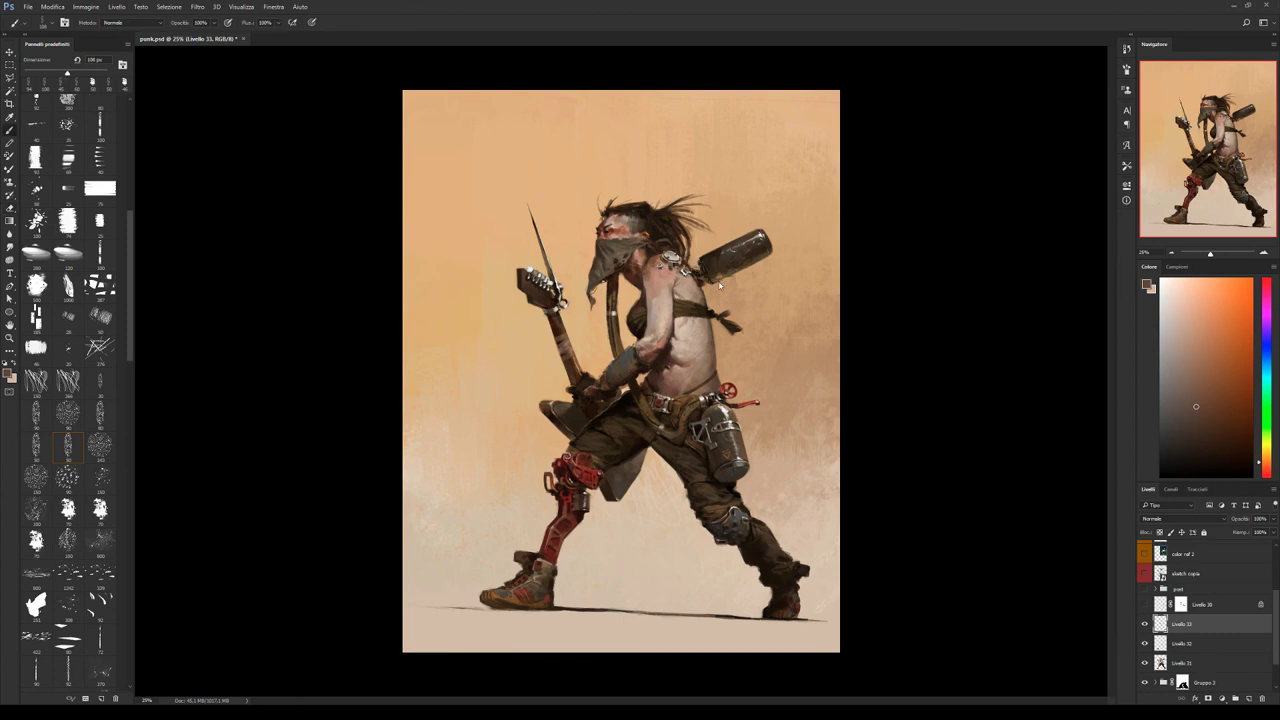
With a 57 px brush, darken the shoulder strap and belt in sampled dark brown.
{"action": "key", "text": "bracketleft"}
{"action": "key", "text": "bracketleft"}
{"action": "left_click", "coordinate": [705, 289], "text": "alt"}
{"action": "left_click", "coordinate": [701, 294], "text": "alt"}
{"action": "left_click", "coordinate": [716, 310], "text": "alt"}
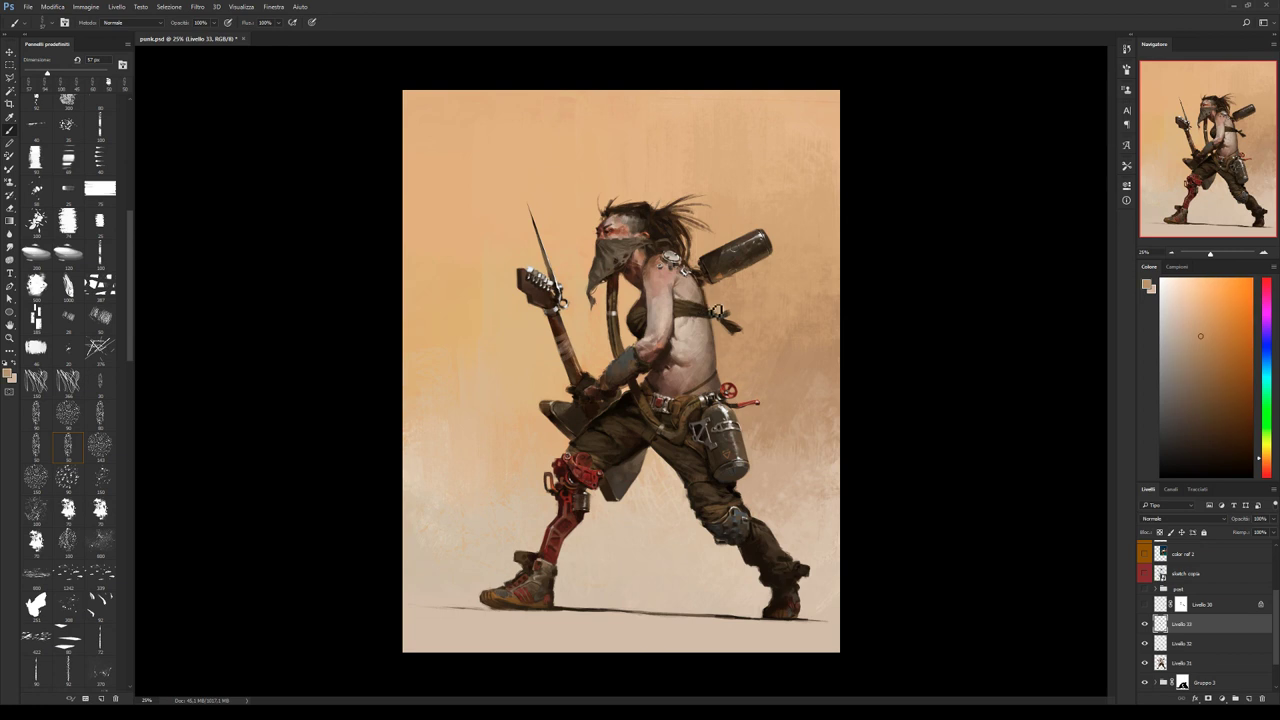
{"action": "left_click", "coordinate": [711, 314], "text": "alt"}
{"action": "left_click", "coordinate": [742, 325], "text": "alt"}
{"action": "left_click", "coordinate": [1145, 605]}
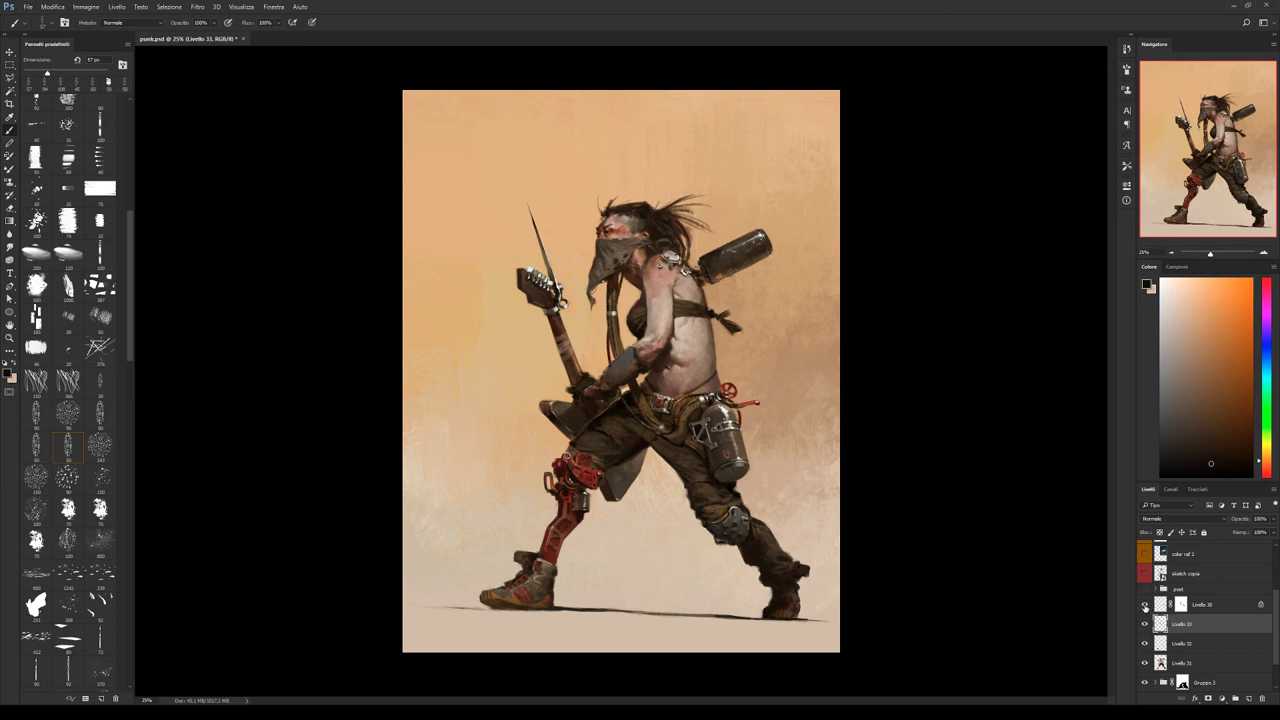
{"action": "left_click", "coordinate": [1181, 604]}
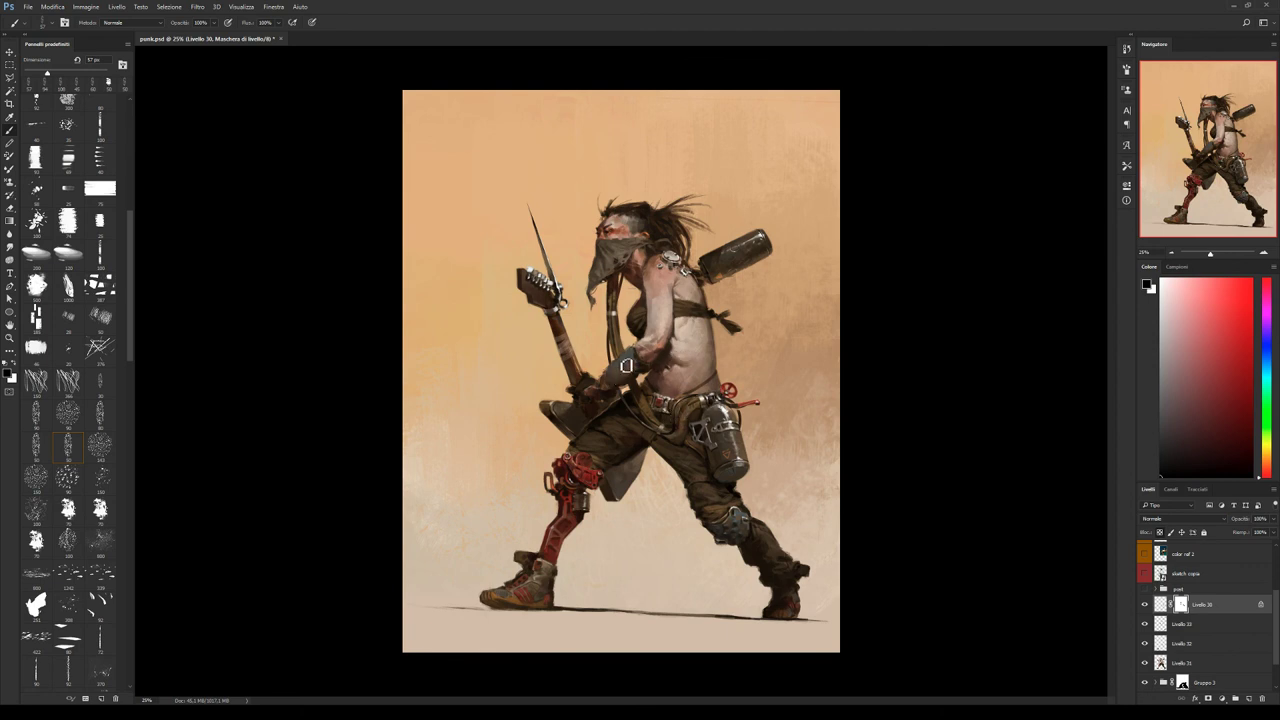
Swap the colours, reselect Livello 30's pixels and create empty layer Livello 34 above it.
{"action": "key", "text": "x"}
{"action": "key", "text": "x"}
{"action": "key", "text": "x"}
{"action": "key", "text": "x"}
{"action": "key", "text": "x"}
{"action": "key", "text": "x"}
{"action": "key", "text": "x"}
{"action": "left_click", "coordinate": [1160, 604]}
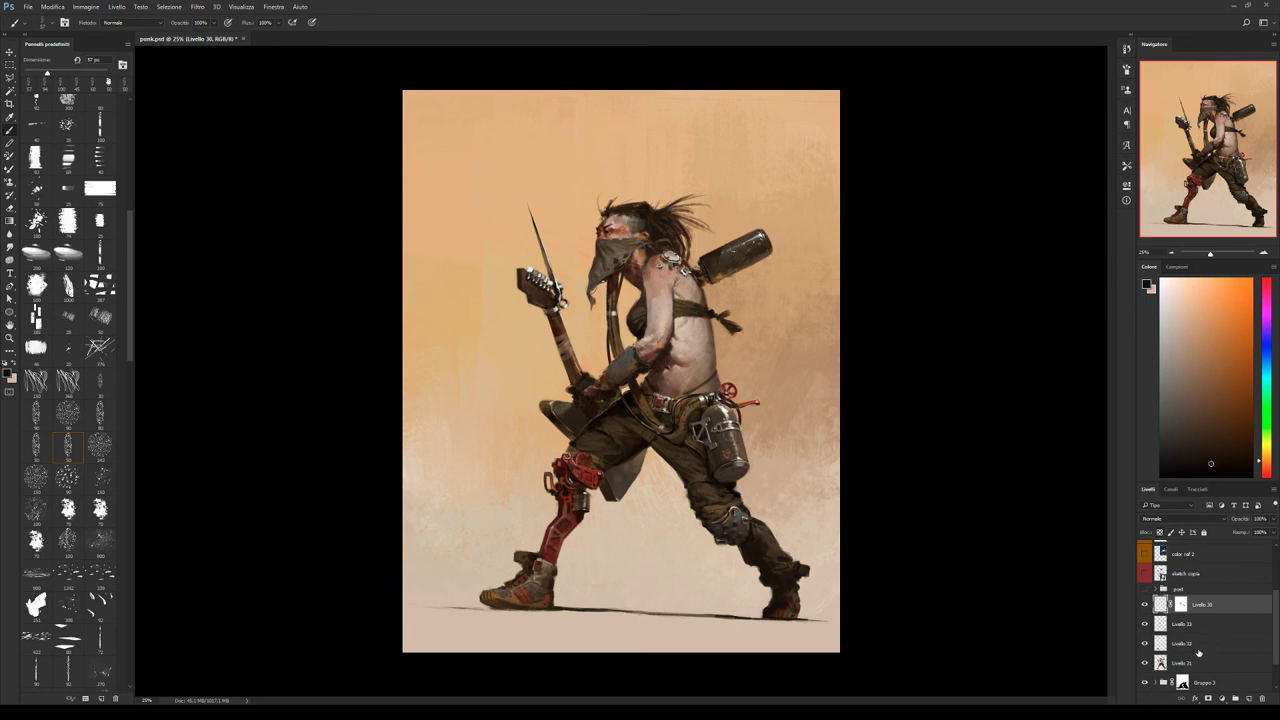
{"action": "left_click", "coordinate": [1248, 697]}
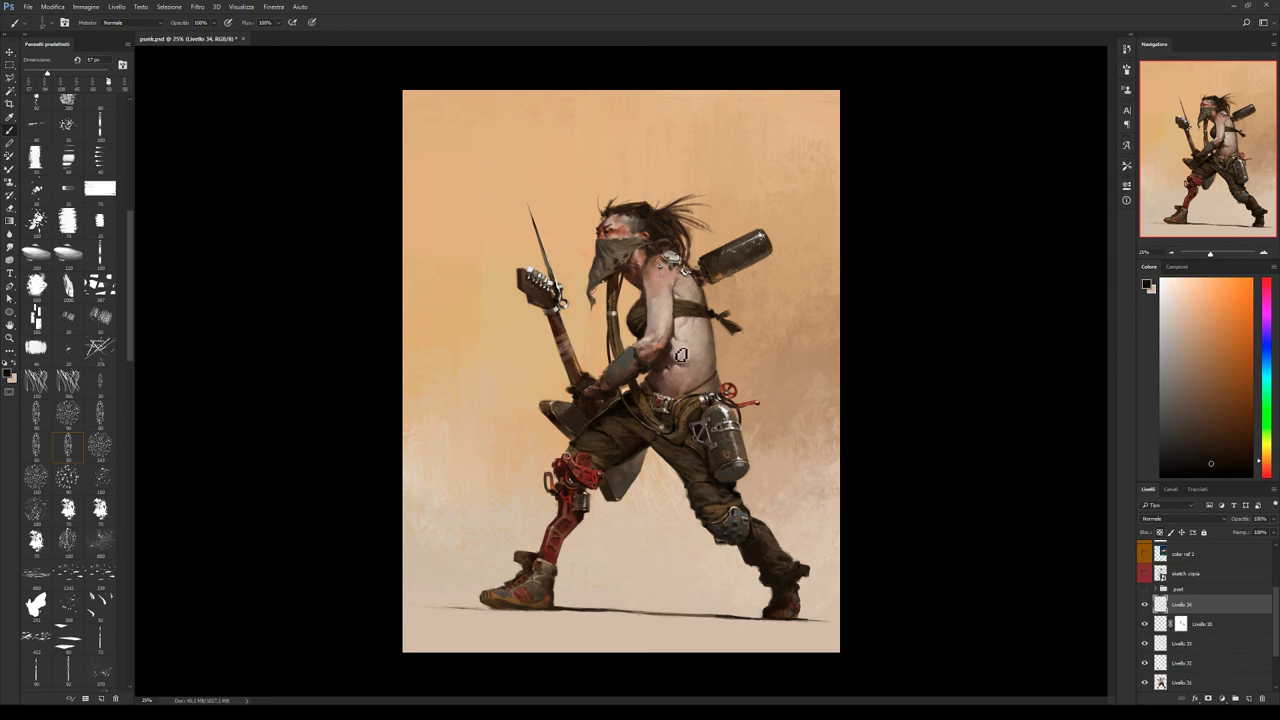
Draw a curved pen path from the tank toward the belt and stroke it with a 21 px round brush.
{"action": "key", "text": "p"}
{"action": "left_click", "coordinate": [751, 259]}
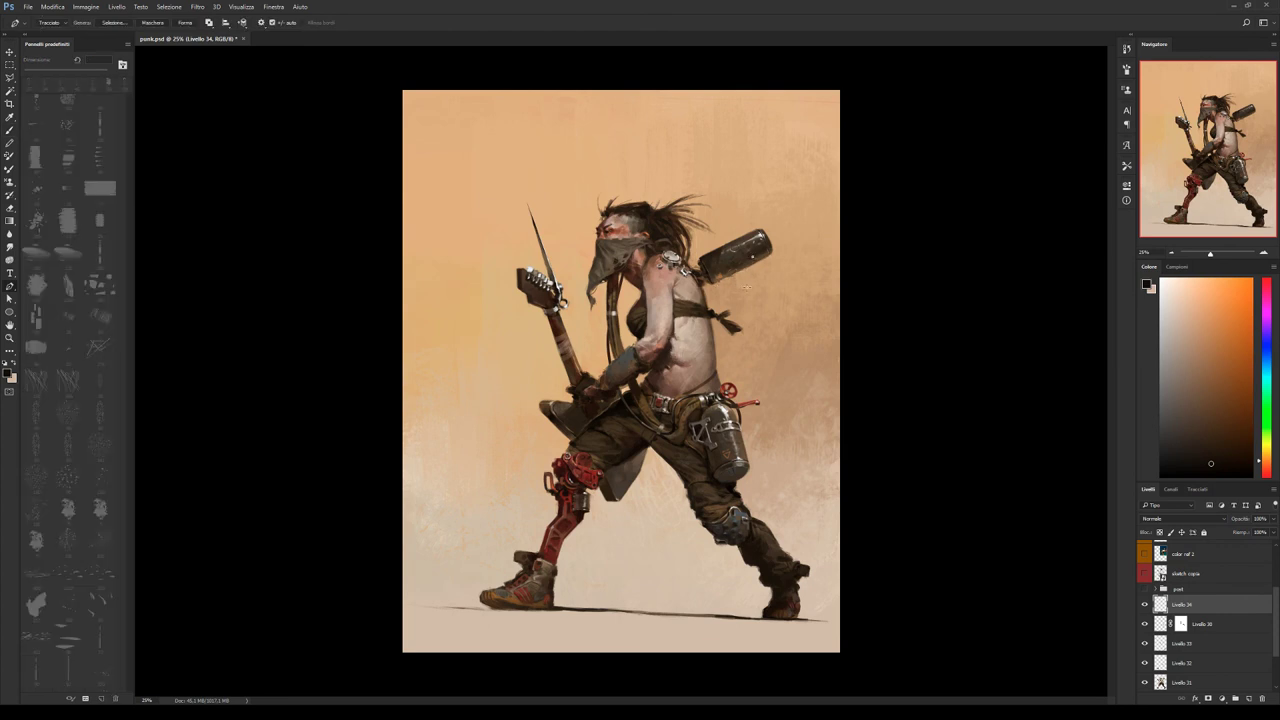
{"action": "left_click_drag", "start_coordinate": [697, 363], "coordinate": [627, 306]}
{"action": "key", "text": "b"}
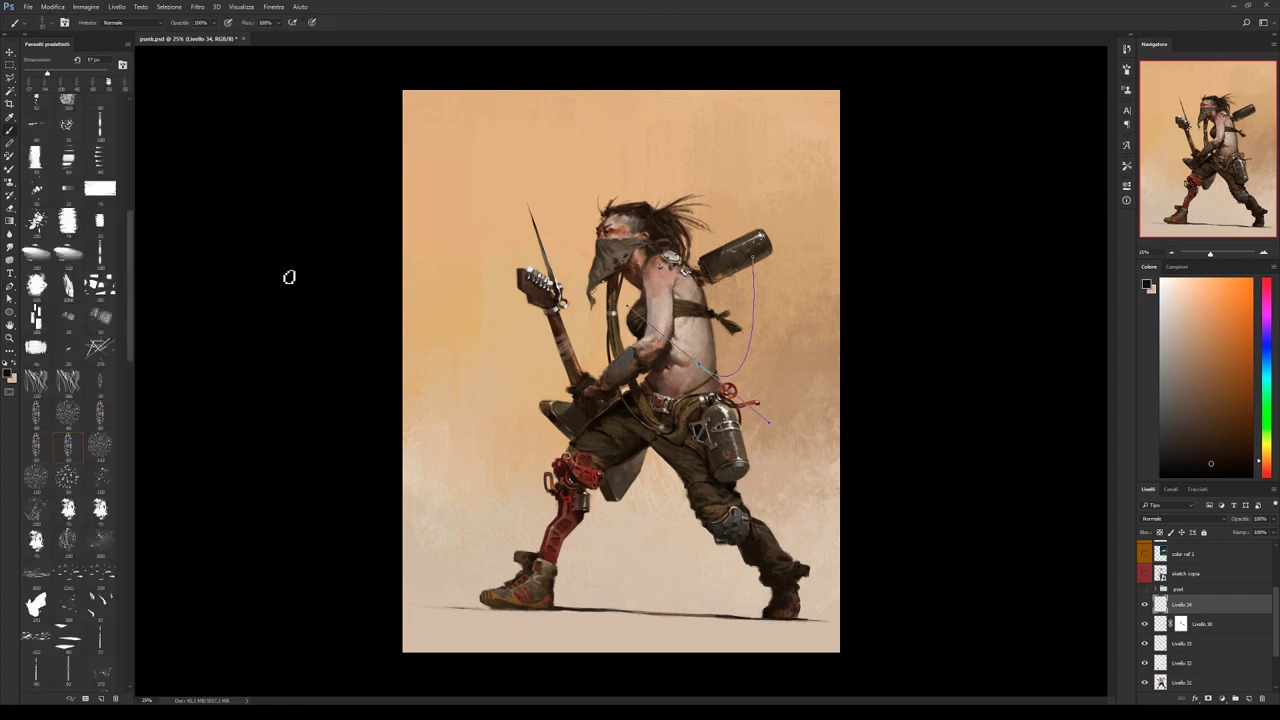
{"action": "scroll", "coordinate": [70, 200], "scroll_direction": "up", "scroll_amount": 3}
{"action": "left_click", "coordinate": [36, 106]}
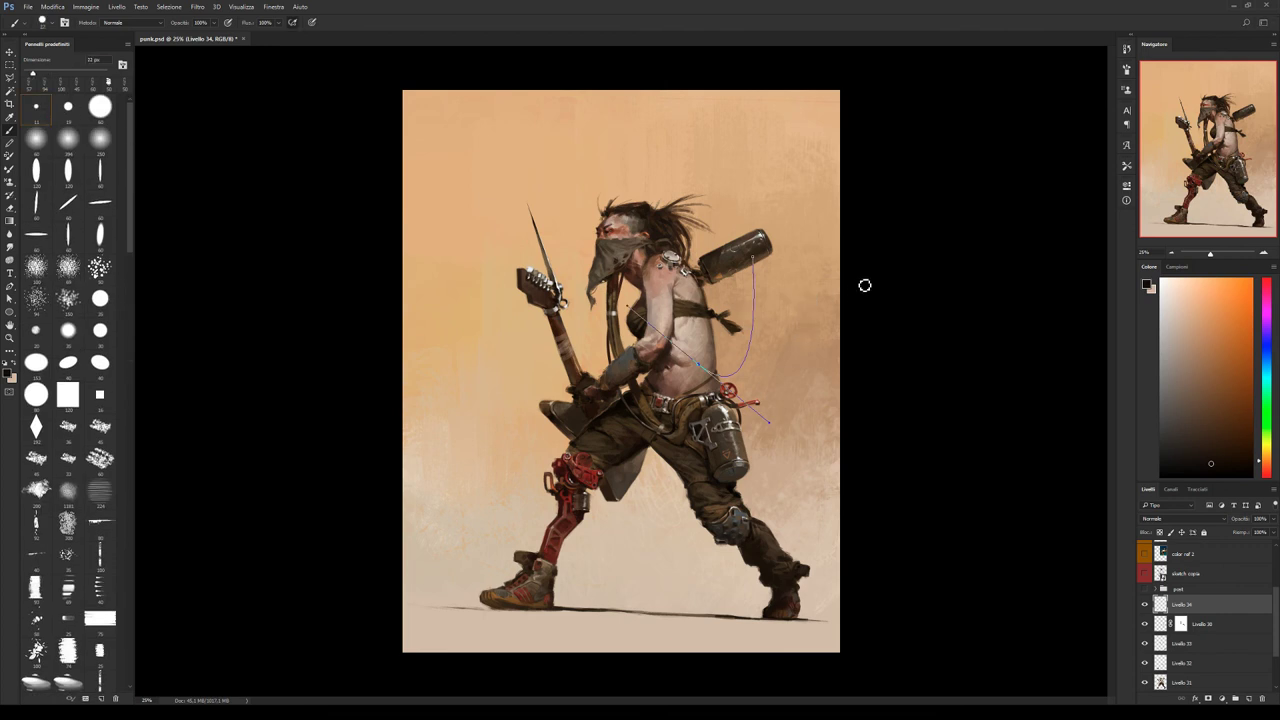
{"action": "key", "text": "Return"}
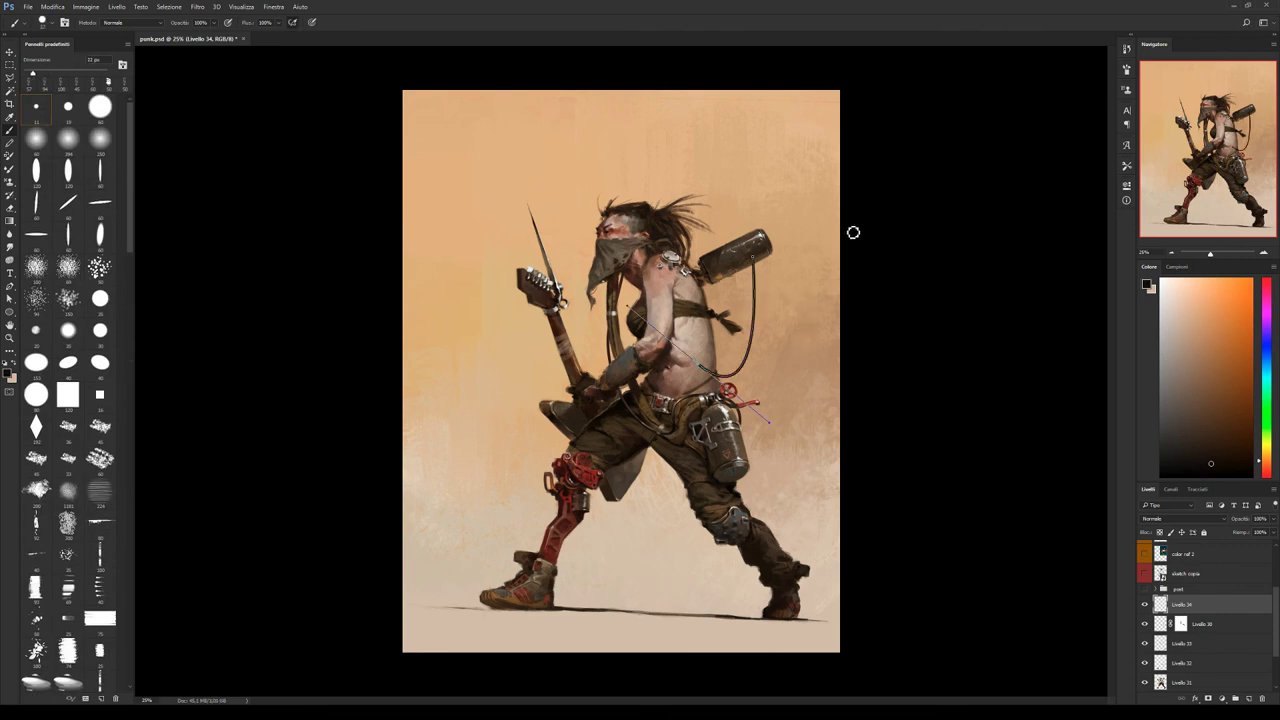
Reshape the cable path along the hose and re-stroke it darker with an 18 px brush.
{"action": "key", "text": "a"}
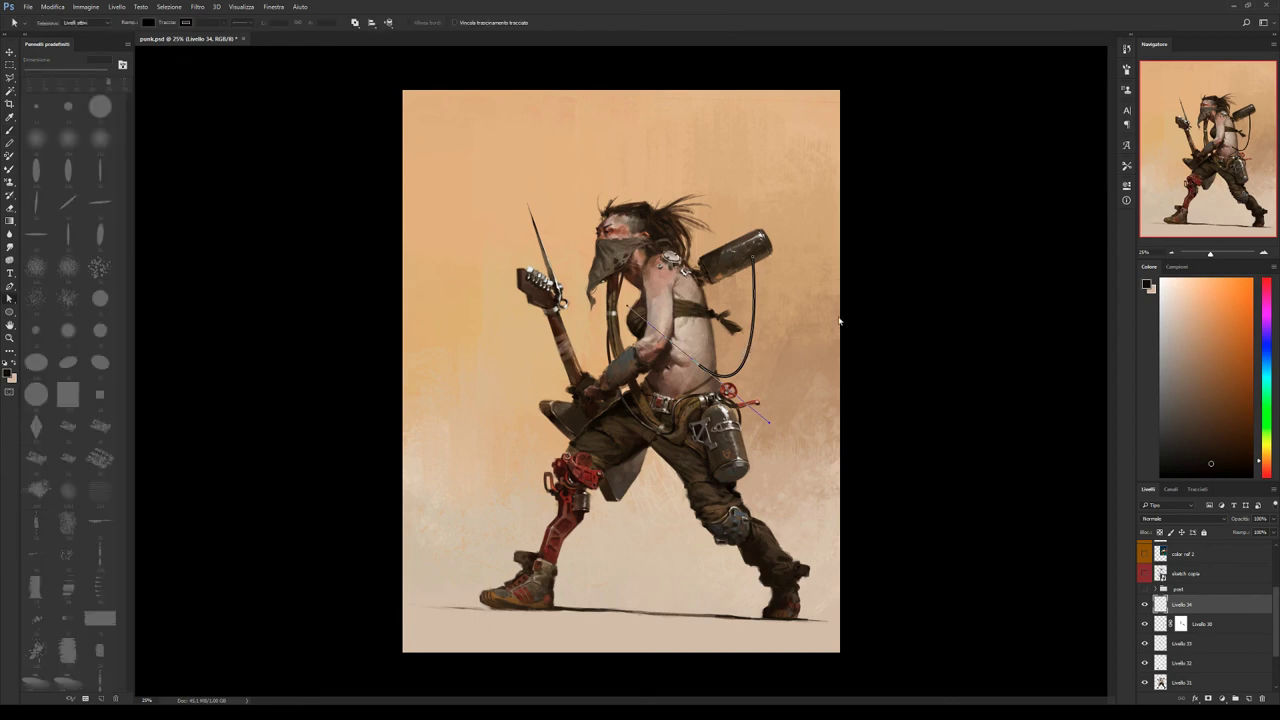
{"action": "left_click", "coordinate": [753, 259]}
{"action": "left_click_drag", "start_coordinate": [698, 365], "coordinate": [761, 394]}
{"action": "left_click_drag", "start_coordinate": [745, 266], "coordinate": [758, 260]}
{"action": "key", "text": "b"}
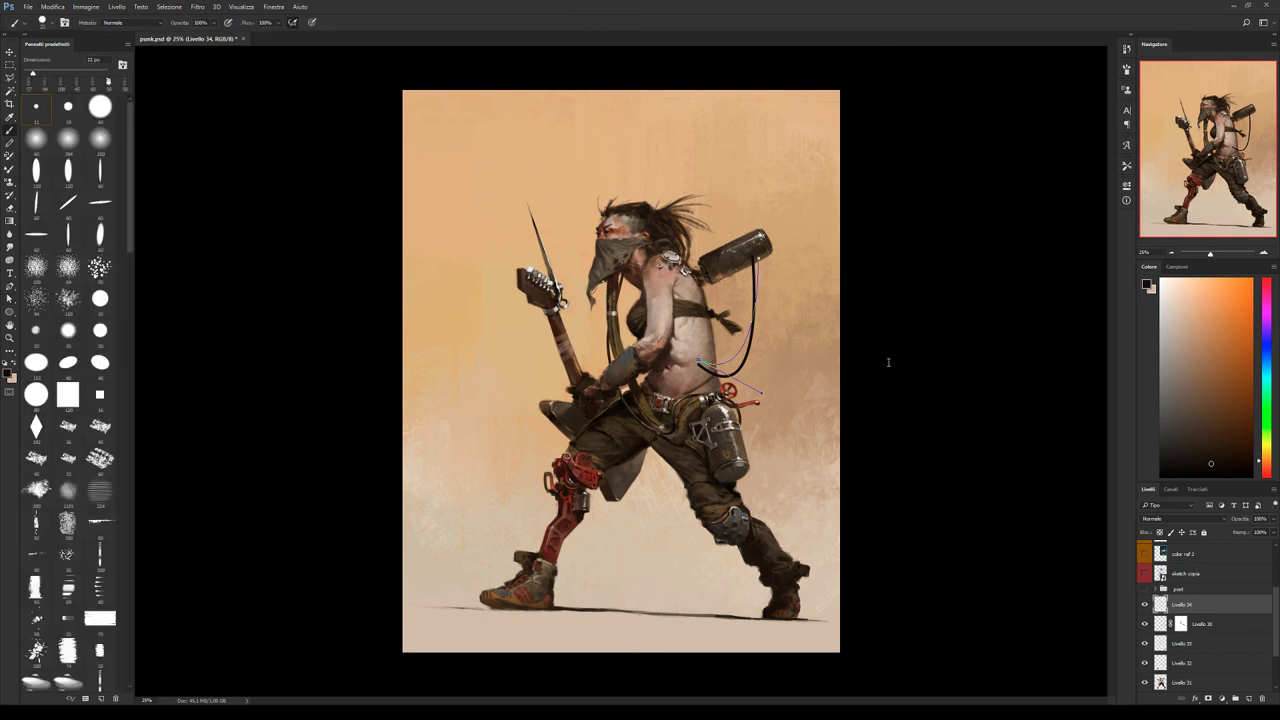
{"action": "key", "text": "bracketleft"}
{"action": "key", "text": "ctrl+h"}
{"action": "key", "text": "a"}
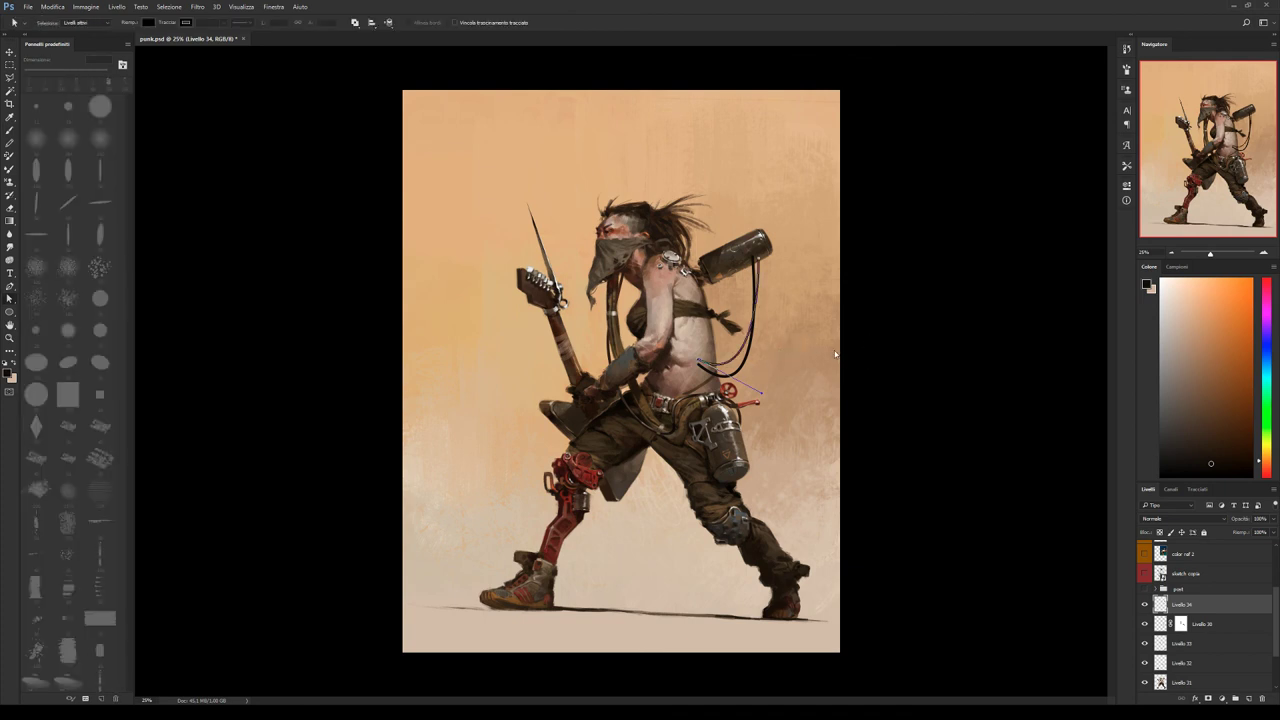
{"action": "key", "text": "Return"}
{"action": "left_click", "coordinate": [1145, 604]}
{"action": "left_click", "coordinate": [1145, 604]}
{"action": "key", "text": "e"}
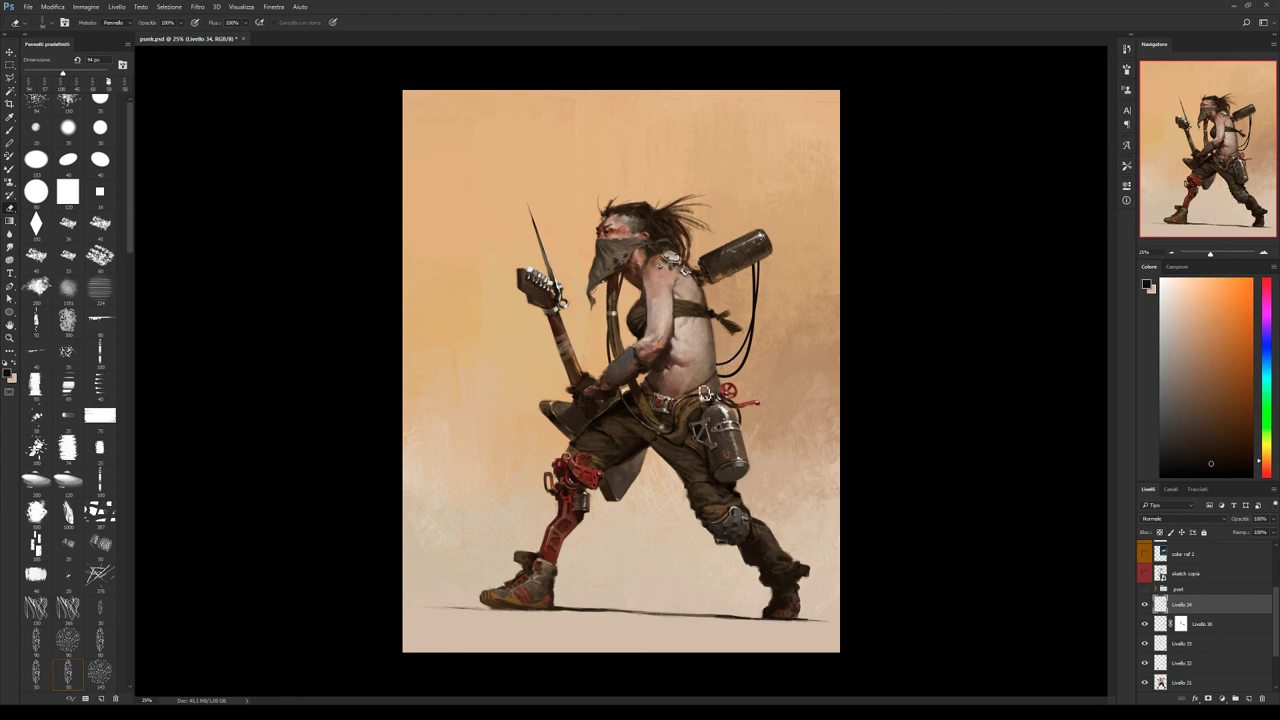
Lock Livello 34's transparency and paint the cable in tan and dark brown using a textured brush.
{"action": "left_click", "coordinate": [1145, 605]}
{"action": "left_click", "coordinate": [1145, 605]}
{"action": "left_click", "coordinate": [1159, 533]}
{"action": "key", "text": "b"}
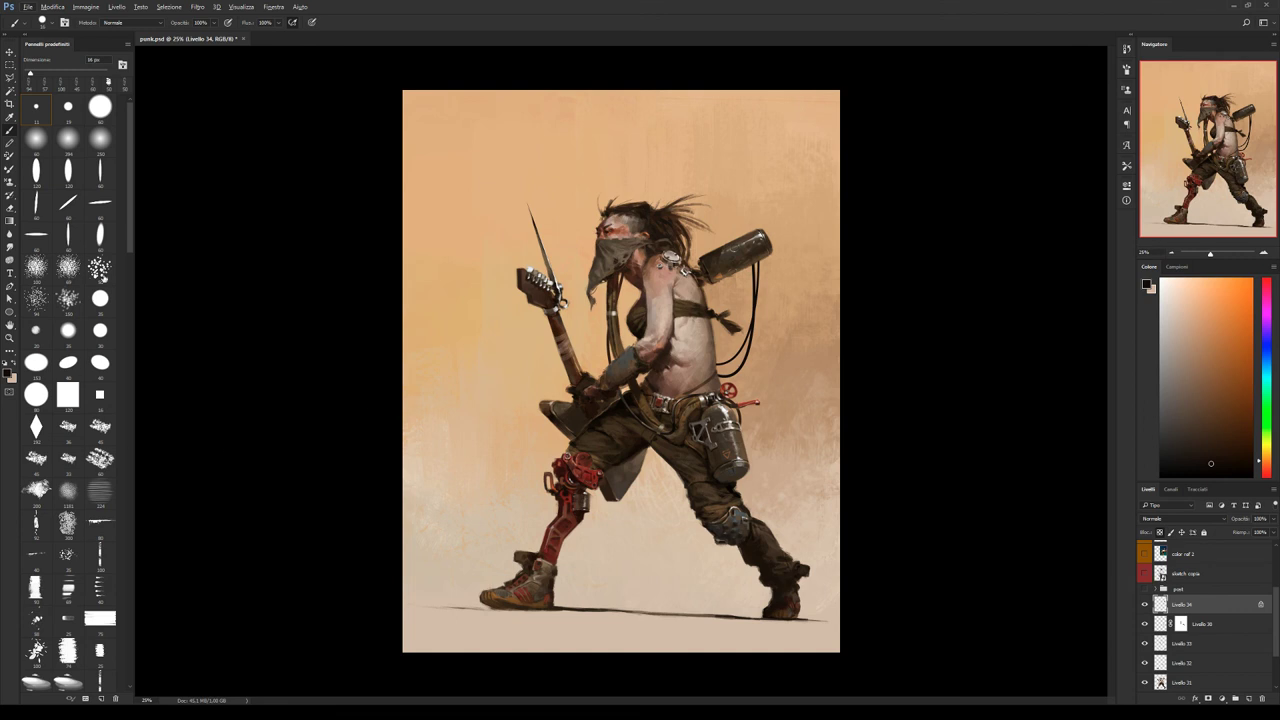
{"action": "left_click_drag", "start_coordinate": [129, 232], "coordinate": [128, 365]}
{"action": "left_click", "coordinate": [70, 358]}
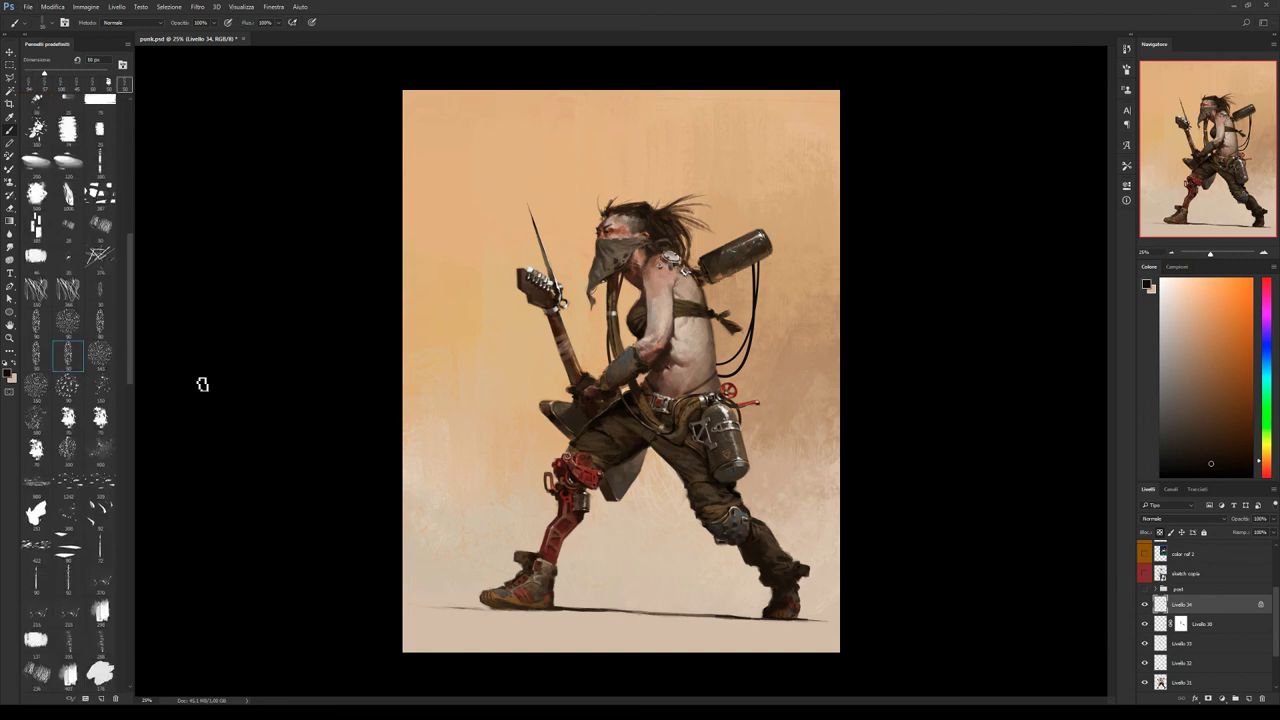
{"action": "left_click", "coordinate": [712, 362], "text": "alt"}
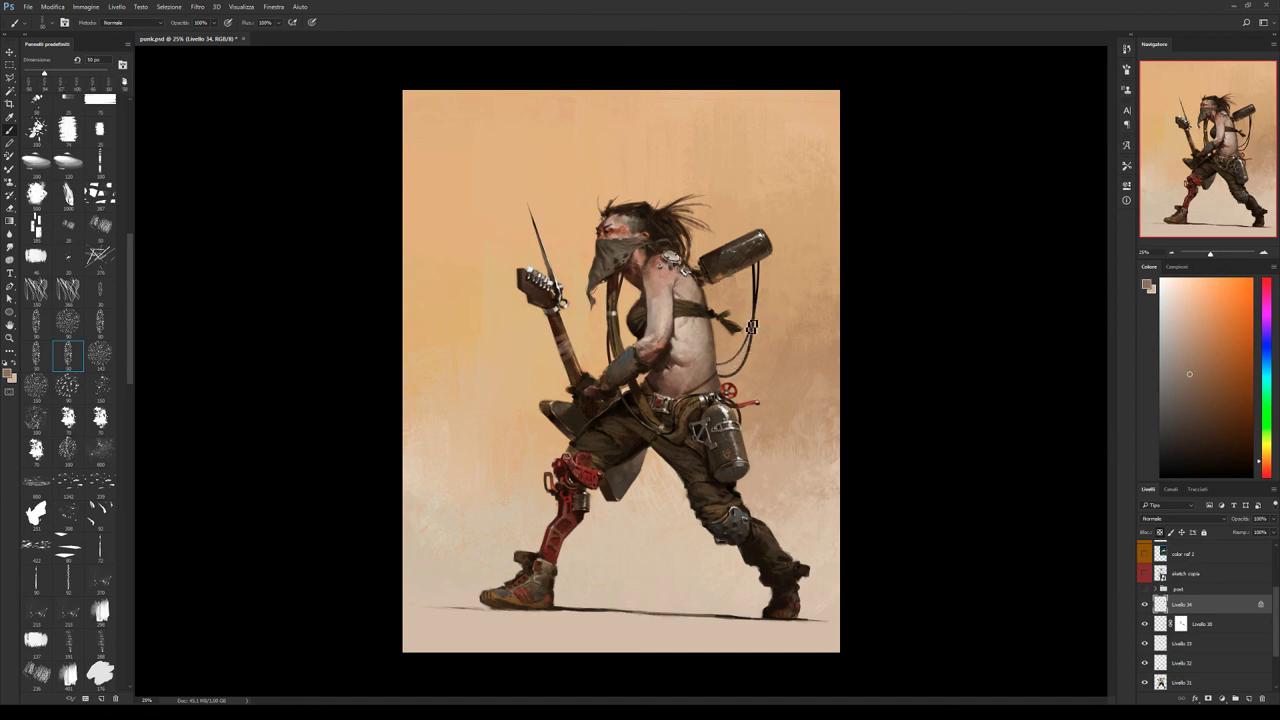
{"action": "left_click", "coordinate": [757, 303], "text": "alt"}
{"action": "left_click", "coordinate": [763, 285], "text": "alt"}
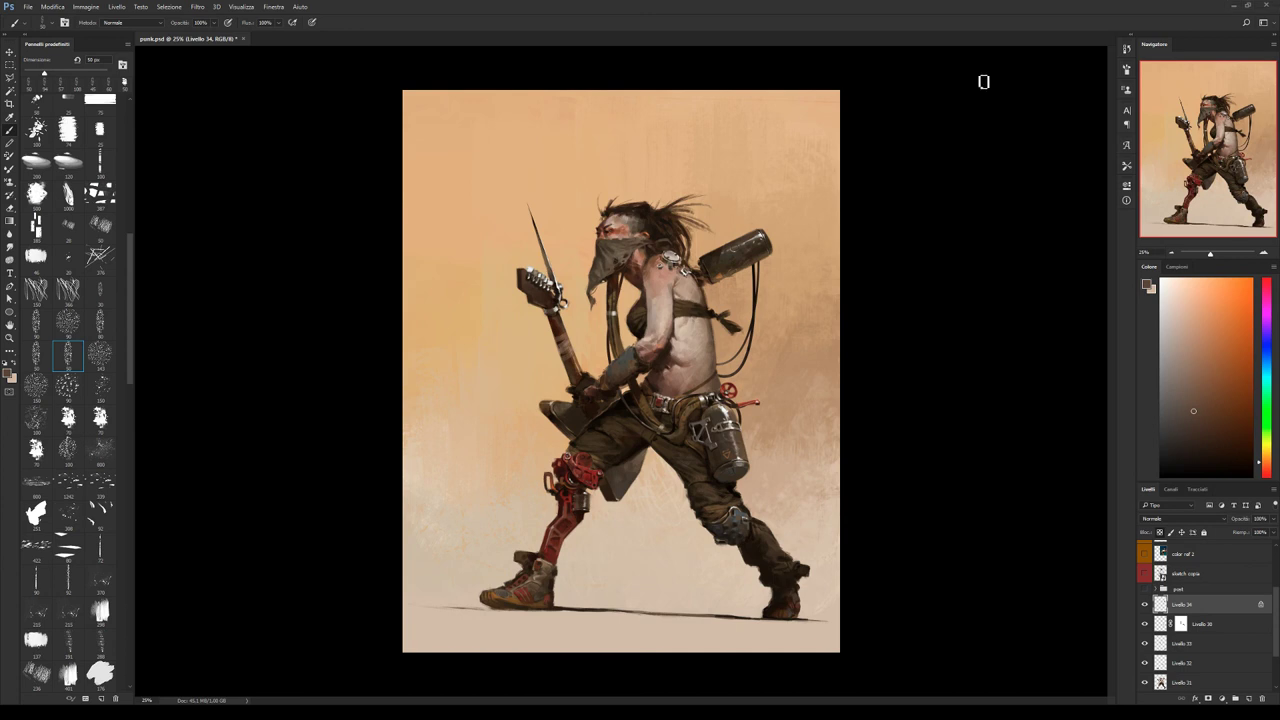
Toggle Livello 34 to compare, then paint light peach strokes across the canister's end.
{"action": "left_click", "coordinate": [1145, 604]}
{"action": "left_click", "coordinate": [1145, 604]}
{"action": "left_click", "coordinate": [729, 256], "text": "alt"}
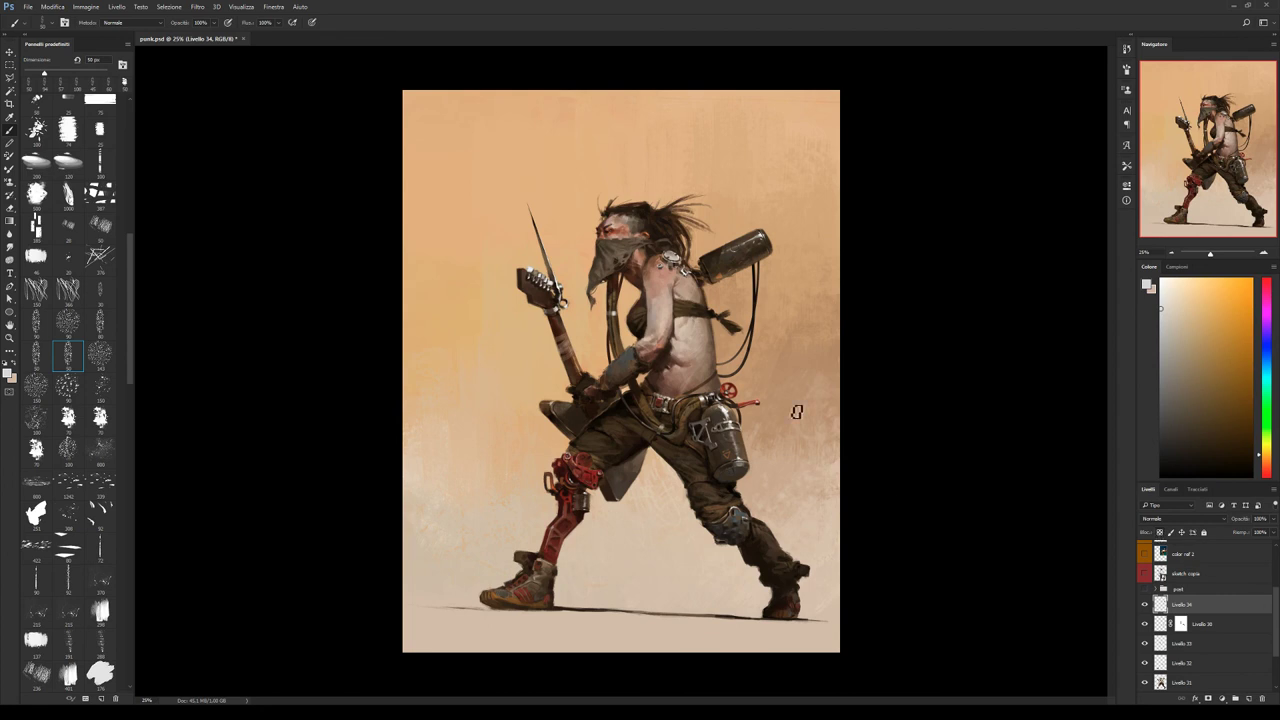
{"action": "left_click_drag", "start_coordinate": [750, 256], "coordinate": [762, 255]}
Sample greys and browns from the canister end and shrink the brush for finer work.
{"action": "left_click", "coordinate": [729, 267], "text": "alt"}
{"action": "left_click", "coordinate": [756, 258], "text": "alt"}
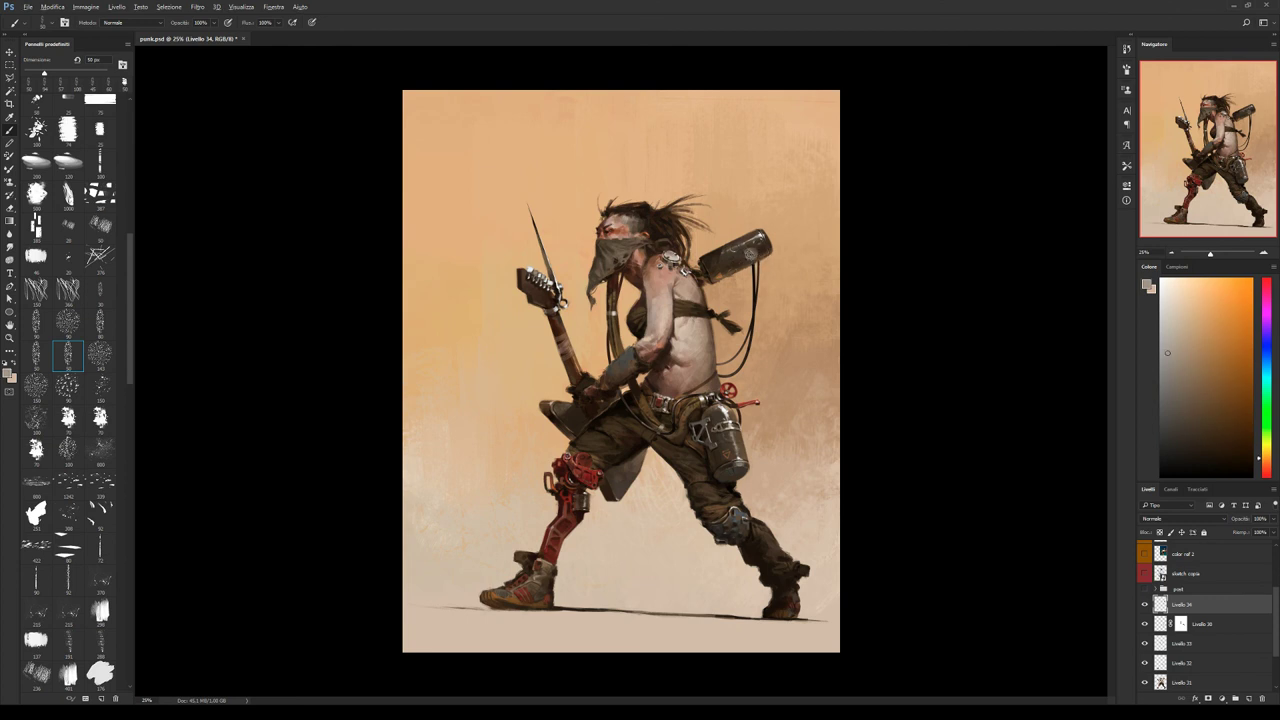
{"action": "left_click", "coordinate": [759, 255], "text": "alt"}
{"action": "left_click", "coordinate": [757, 255], "text": "alt"}
{"action": "left_click", "coordinate": [760, 258], "text": "alt"}
{"action": "left_click", "coordinate": [760, 257], "text": "alt"}
{"action": "left_click", "coordinate": [762, 257], "text": "alt"}
{"action": "key", "text": "bracketleft"}
{"action": "key", "text": "bracketleft"}
Dab lighter, darker and near-white tones sampled from the canister onto its end.
{"action": "left_click", "coordinate": [700, 272], "text": "alt"}
{"action": "left_click", "coordinate": [756, 263], "text": "alt"}
{"action": "left_click", "coordinate": [756, 262], "text": "alt"}
{"action": "left_click", "coordinate": [755, 261], "text": "alt"}
{"action": "left_click", "coordinate": [755, 260], "text": "alt"}
{"action": "left_click", "coordinate": [756, 260], "text": "alt"}
{"action": "left_click", "coordinate": [758, 255], "text": "alt"}
{"action": "left_click", "coordinate": [753, 258], "text": "alt"}
{"action": "left_click", "coordinate": [760, 258], "text": "alt"}
{"action": "left_click", "coordinate": [772, 260], "text": "alt"}
{"action": "left_click", "coordinate": [772, 262], "text": "alt"}
Switch to the 75 px textured brush and add near-white highlights to the canister end.
{"action": "left_click", "coordinate": [100, 418]}
{"action": "left_click", "coordinate": [755, 254], "text": "alt"}
{"action": "left_click", "coordinate": [740, 362], "text": "alt"}
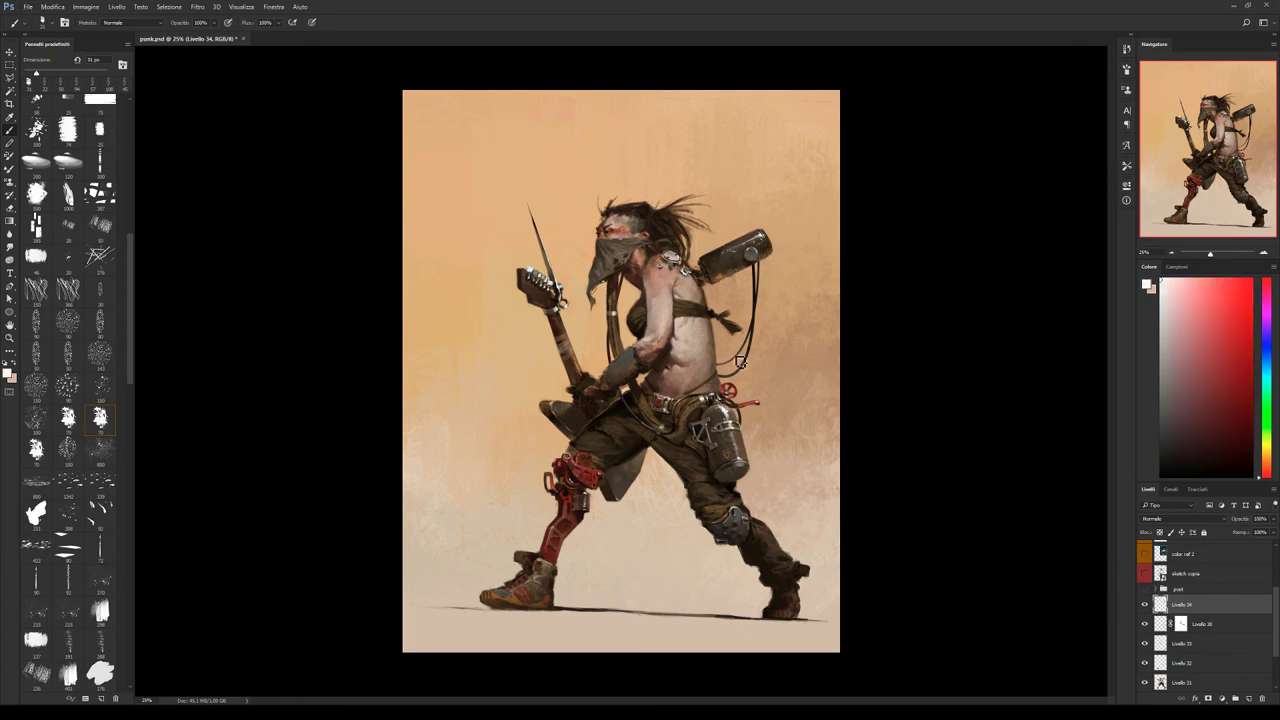
{"action": "left_click", "coordinate": [757, 254], "text": "alt"}
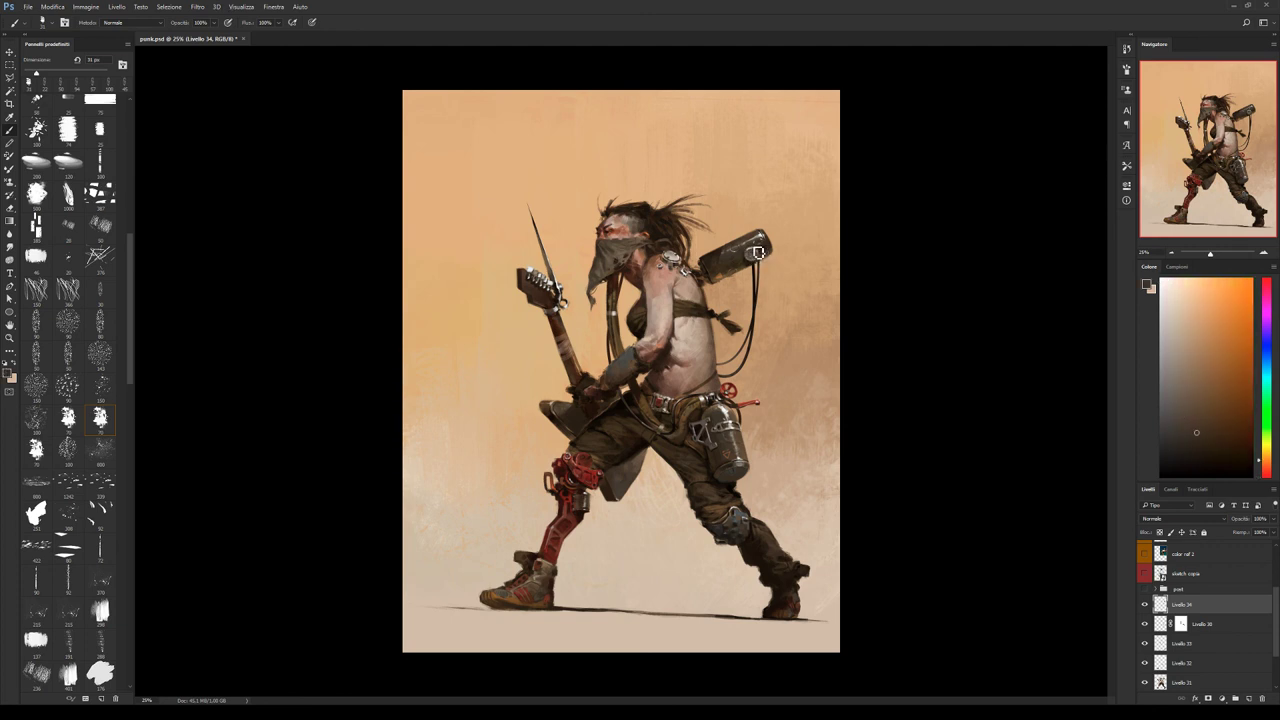
Paint dark orange, near-black and greyish tan tones onto the canister end.
{"action": "left_click", "coordinate": [757, 256], "text": "alt"}
{"action": "left_click", "coordinate": [1183, 467]}
{"action": "left_click", "coordinate": [715, 308], "text": "alt"}
{"action": "left_click", "coordinate": [757, 263], "text": "alt"}
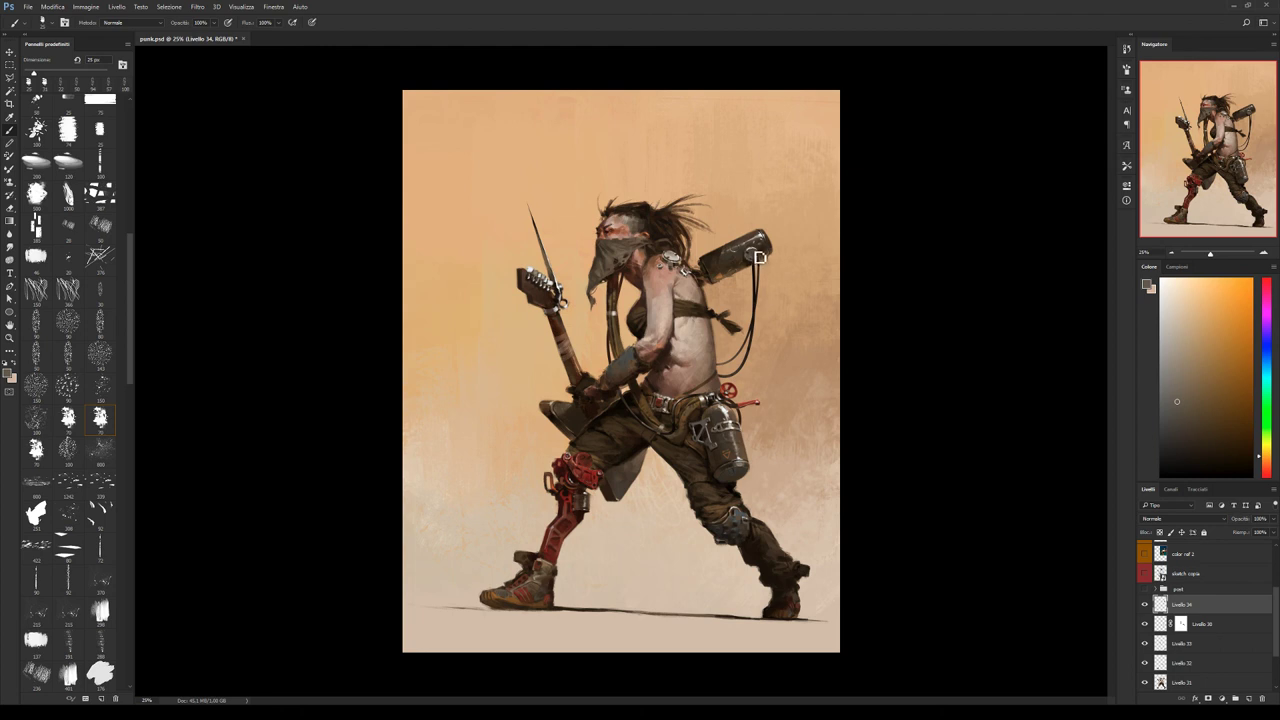
{"action": "left_click", "coordinate": [765, 253], "text": "alt"}
{"action": "key", "text": "x"}
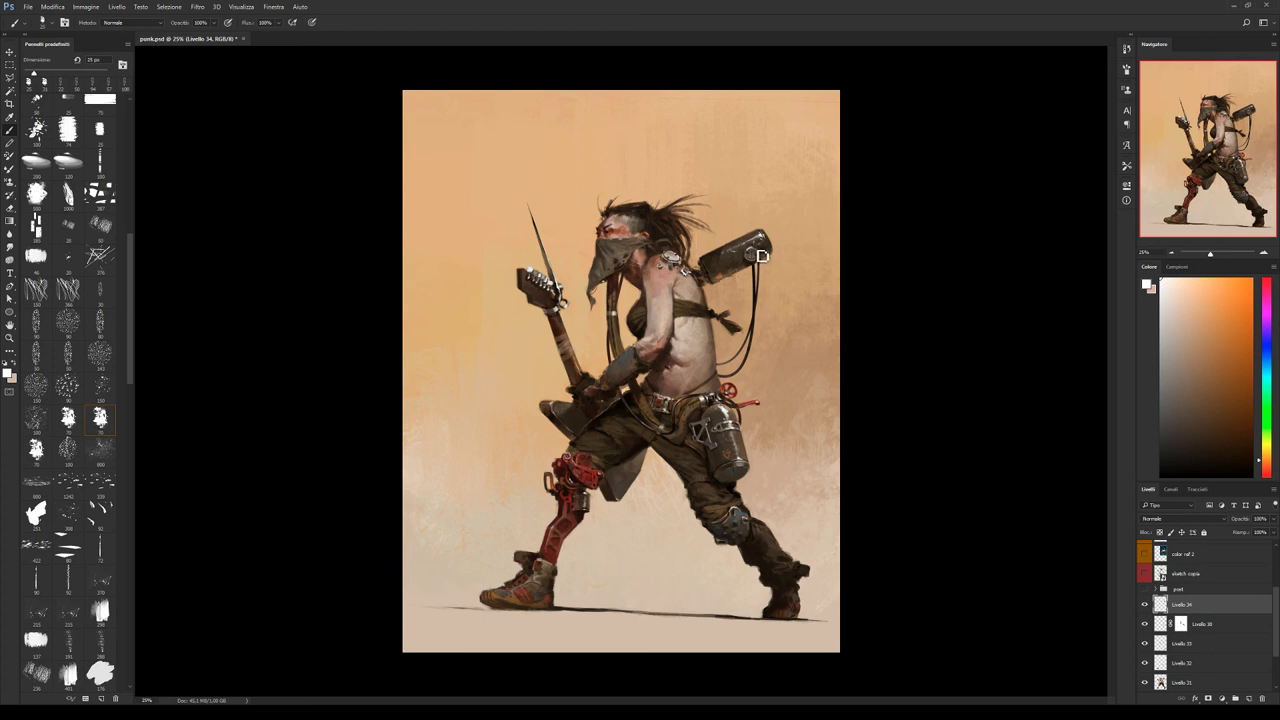
{"action": "left_click", "coordinate": [760, 254], "text": "alt"}
{"action": "left_click", "coordinate": [756, 268], "text": "alt"}
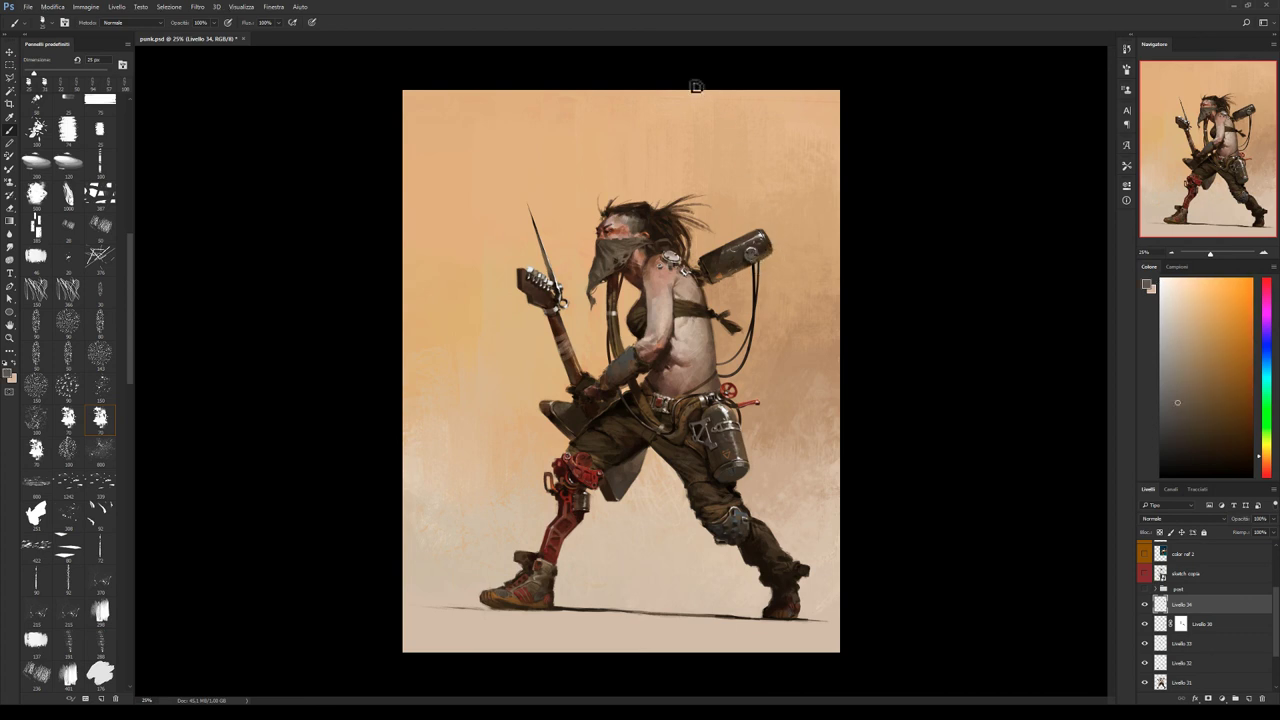
{"action": "left_click", "coordinate": [752, 251], "text": "alt"}
Warm the canister end with the knee armour's red, shifted toward orange and lightened.
{"action": "left_click", "coordinate": [760, 253], "text": "alt"}
{"action": "left_click", "coordinate": [752, 263], "text": "alt"}
{"action": "left_click", "coordinate": [742, 262], "text": "alt"}
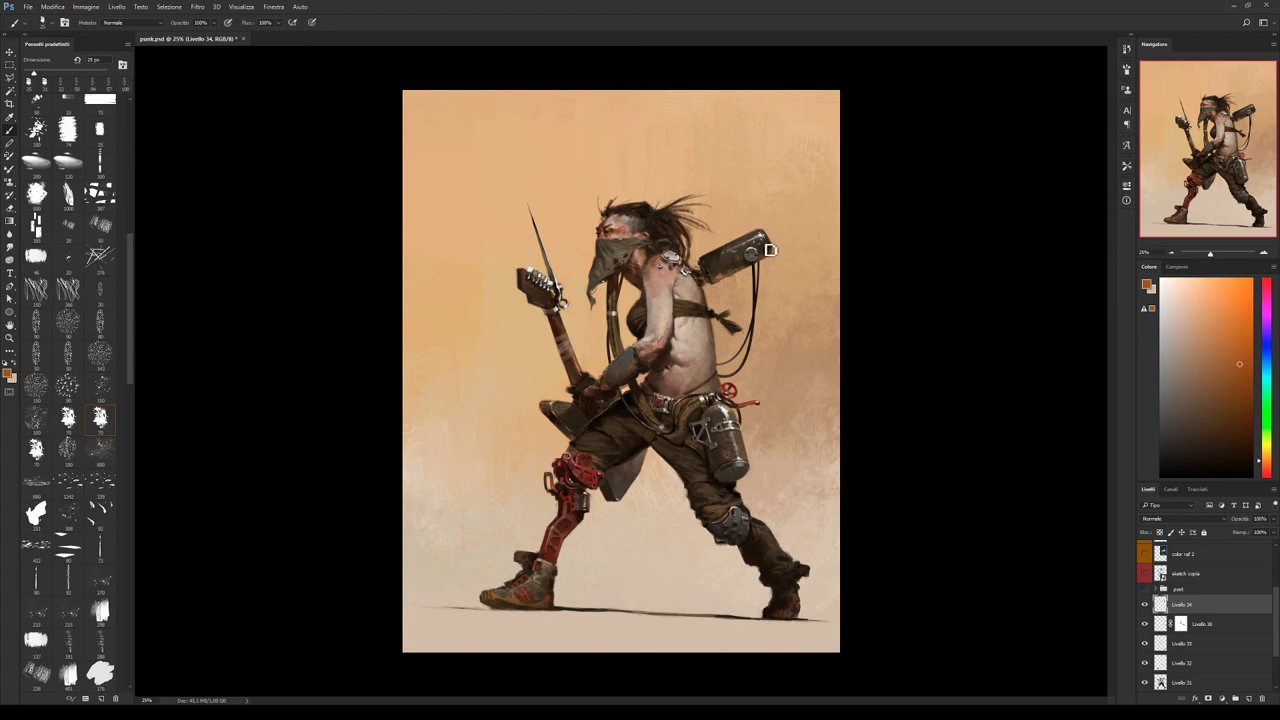
{"action": "left_click", "coordinate": [744, 260], "text": "alt"}
{"action": "left_click", "coordinate": [553, 485], "text": "alt"}
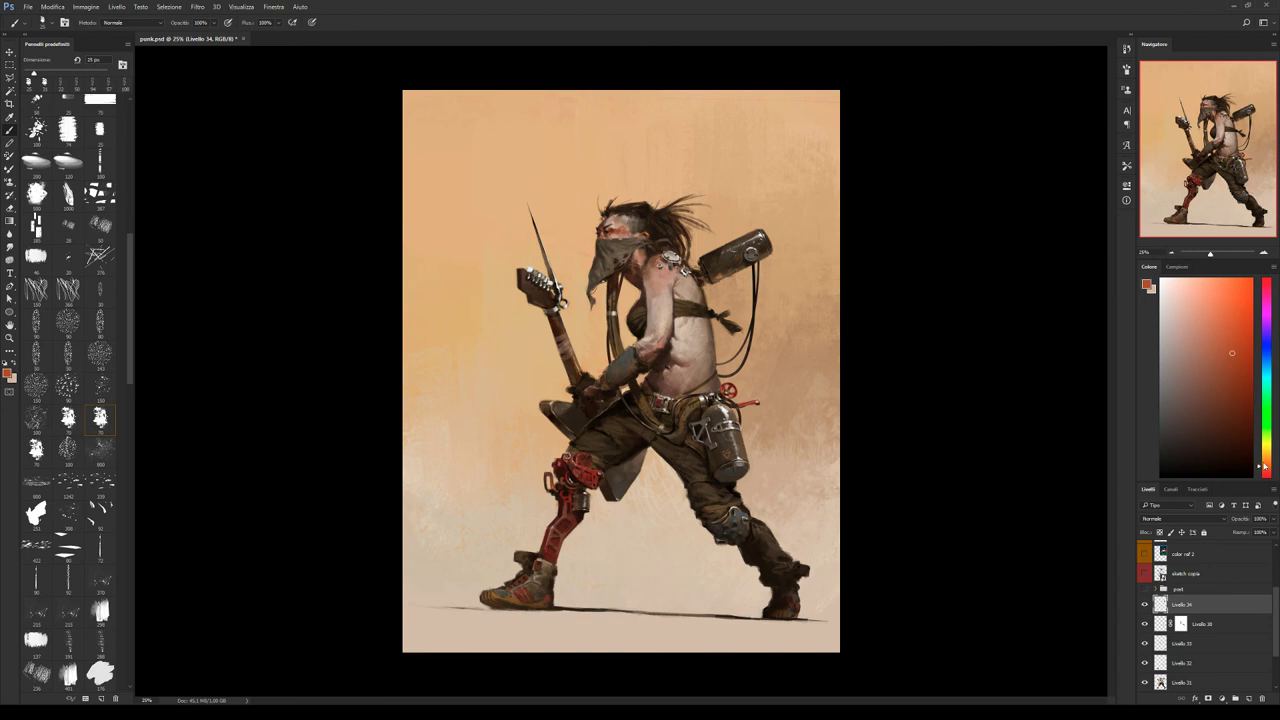
{"action": "left_click_drag", "start_coordinate": [1264, 466], "coordinate": [1262, 442]}
{"action": "left_click", "coordinate": [1235, 330]}
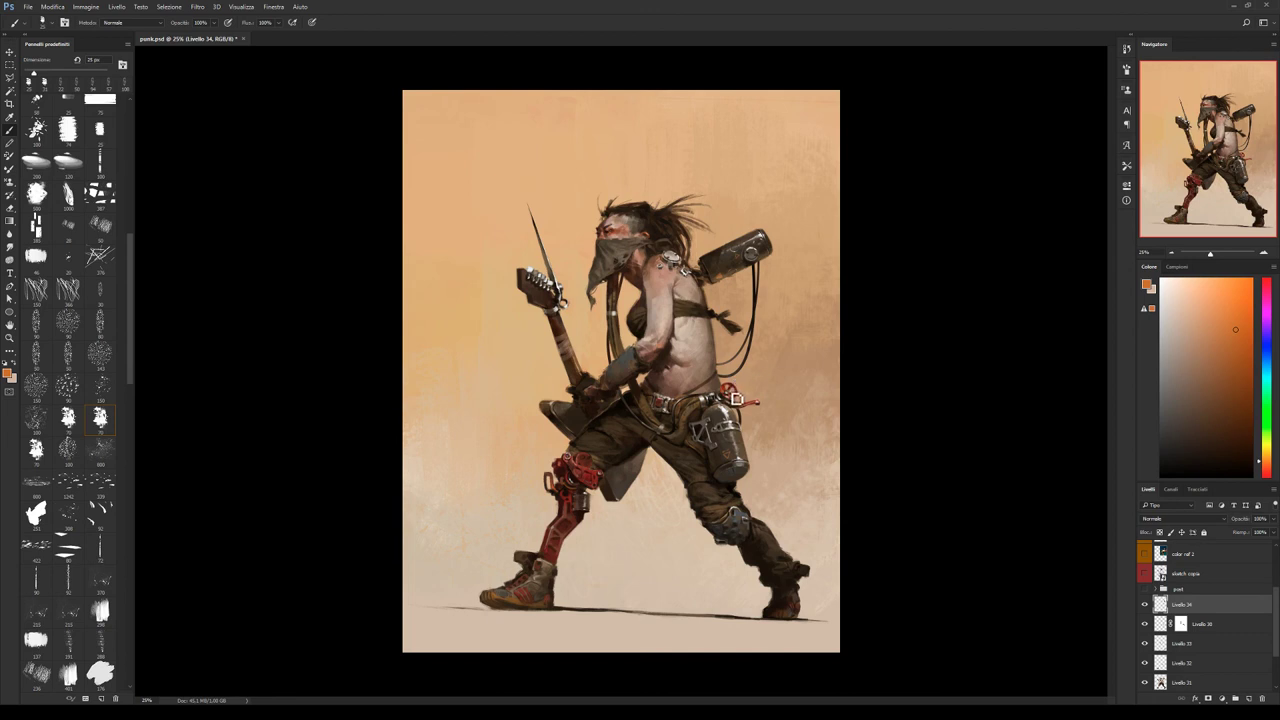
{"action": "key", "text": "m"}
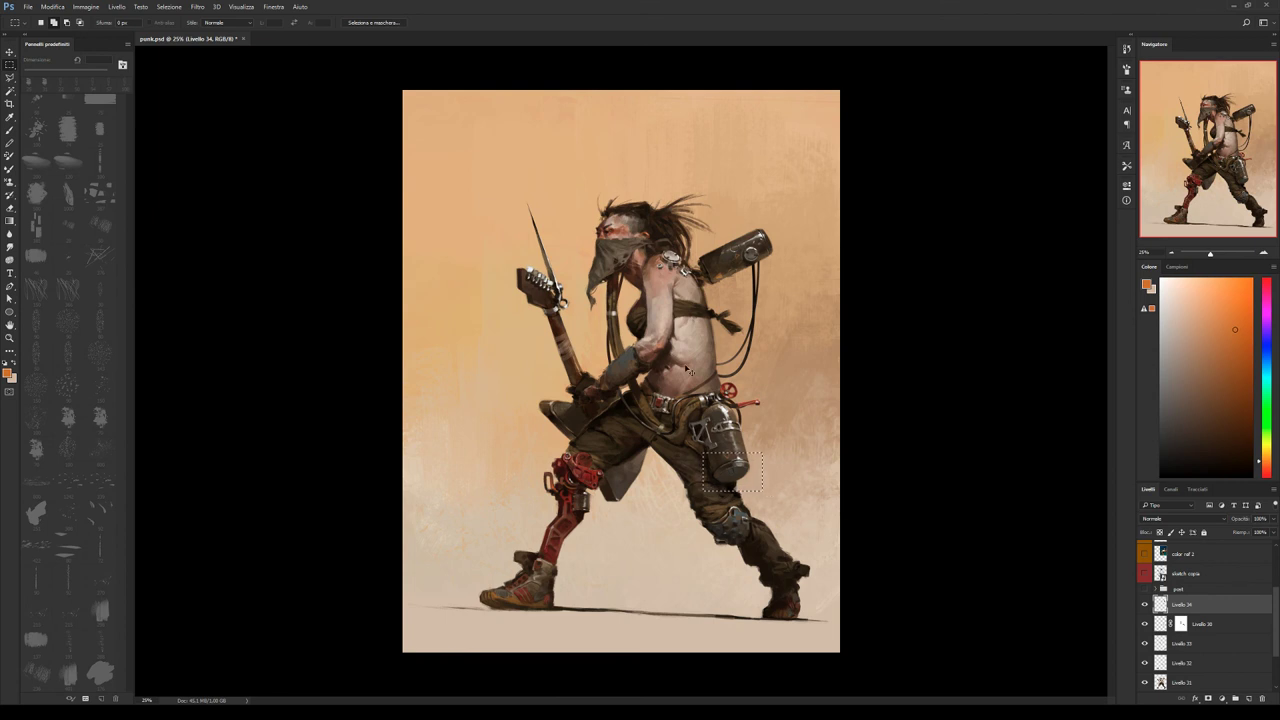
Copy the selected canister bottom to a new layer and skew it vertically into shape.
{"action": "key", "text": "ctrl+j"}
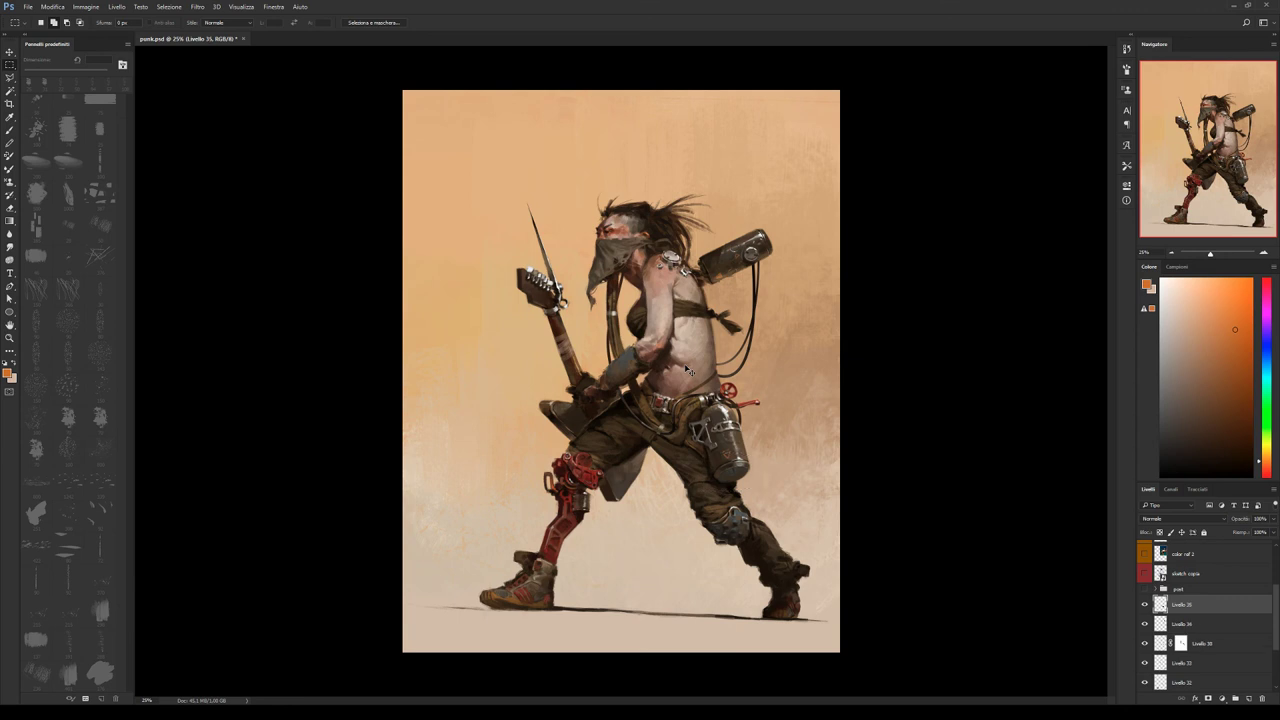
{"action": "key", "text": "ctrl+t"}
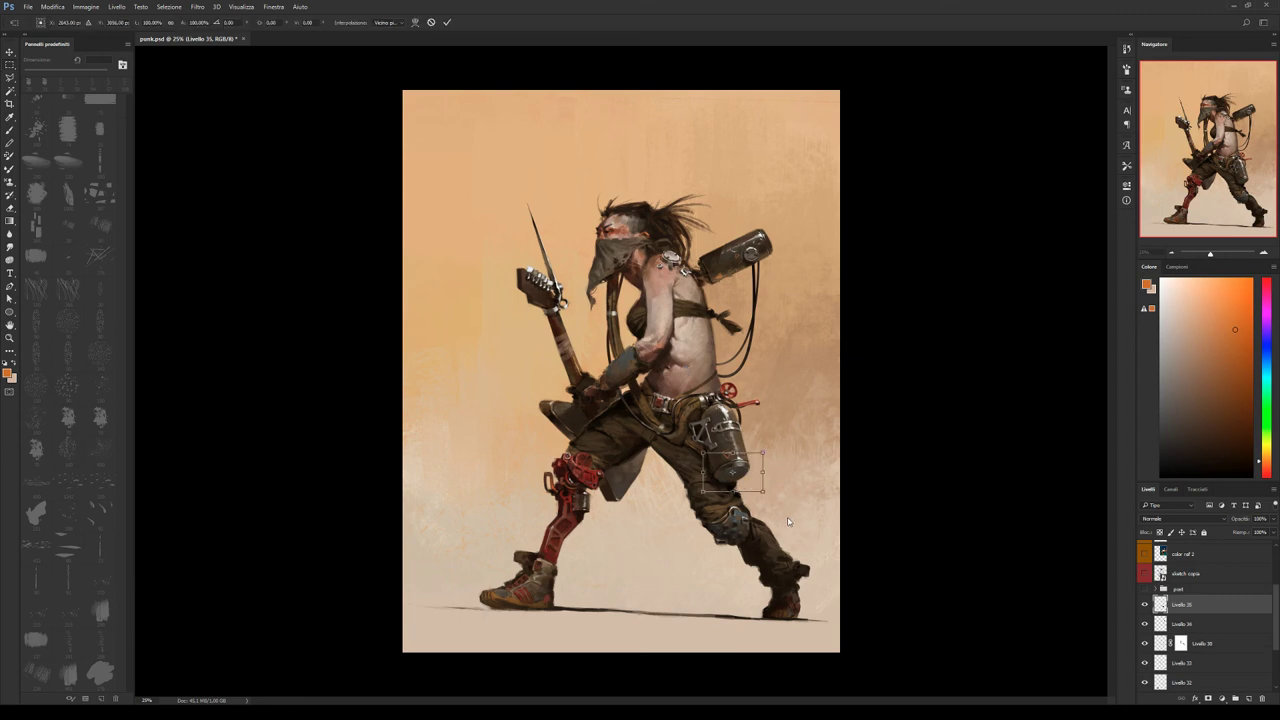
{"action": "left_click_drag", "start_coordinate": [705, 472], "coordinate": [705, 478]}
{"action": "key", "text": "Return"}
Compare with Livello 35 hidden, erase excess, and mirror the canvas view horizontally.
{"action": "left_click", "coordinate": [1144, 605]}
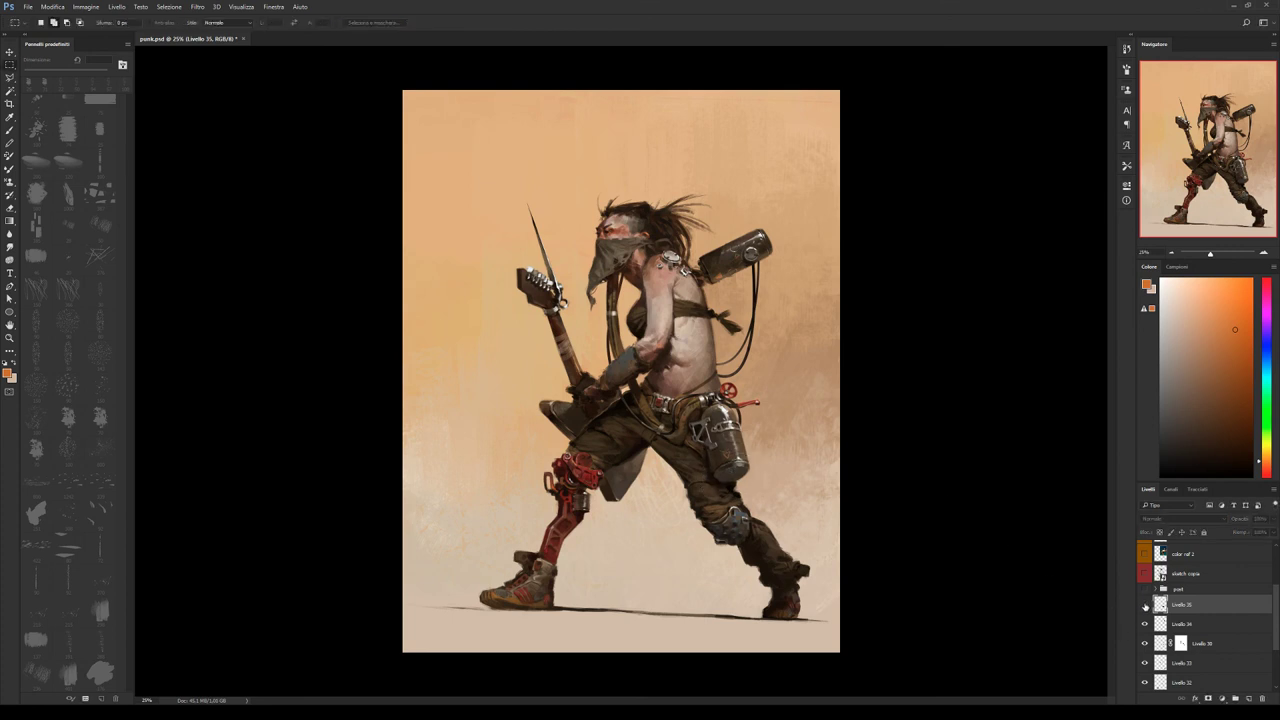
{"action": "left_click", "coordinate": [1144, 605]}
{"action": "key", "text": "e"}
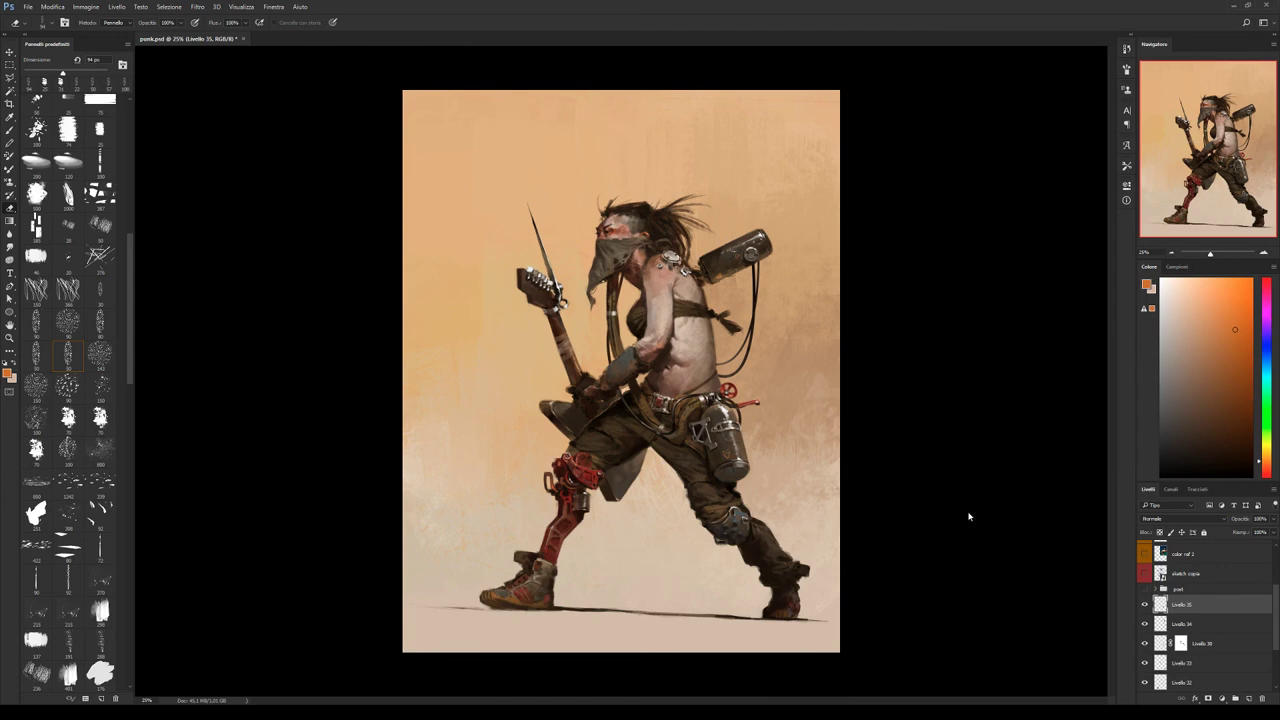
{"action": "key", "text": "h"}
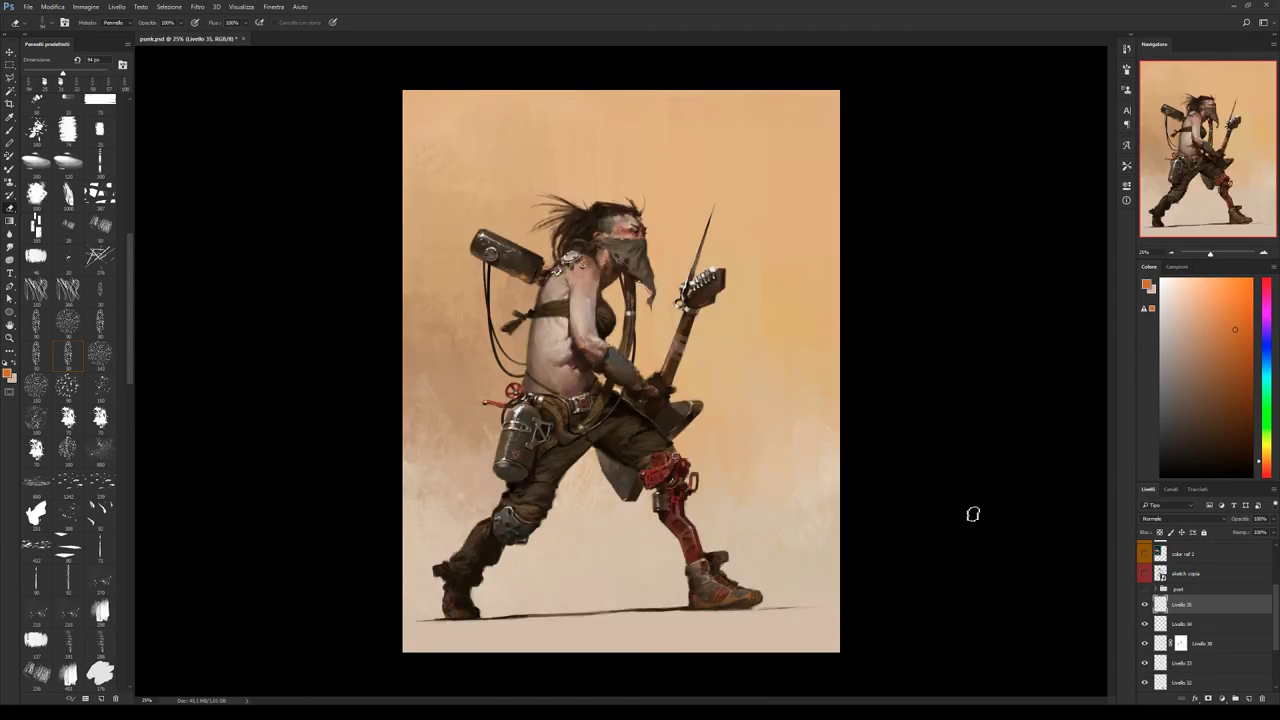
Compare Livello 35, save the document, and set the brush to 40 px.
{"action": "left_click", "coordinate": [1145, 605]}
{"action": "key", "text": "ctrl+s"}
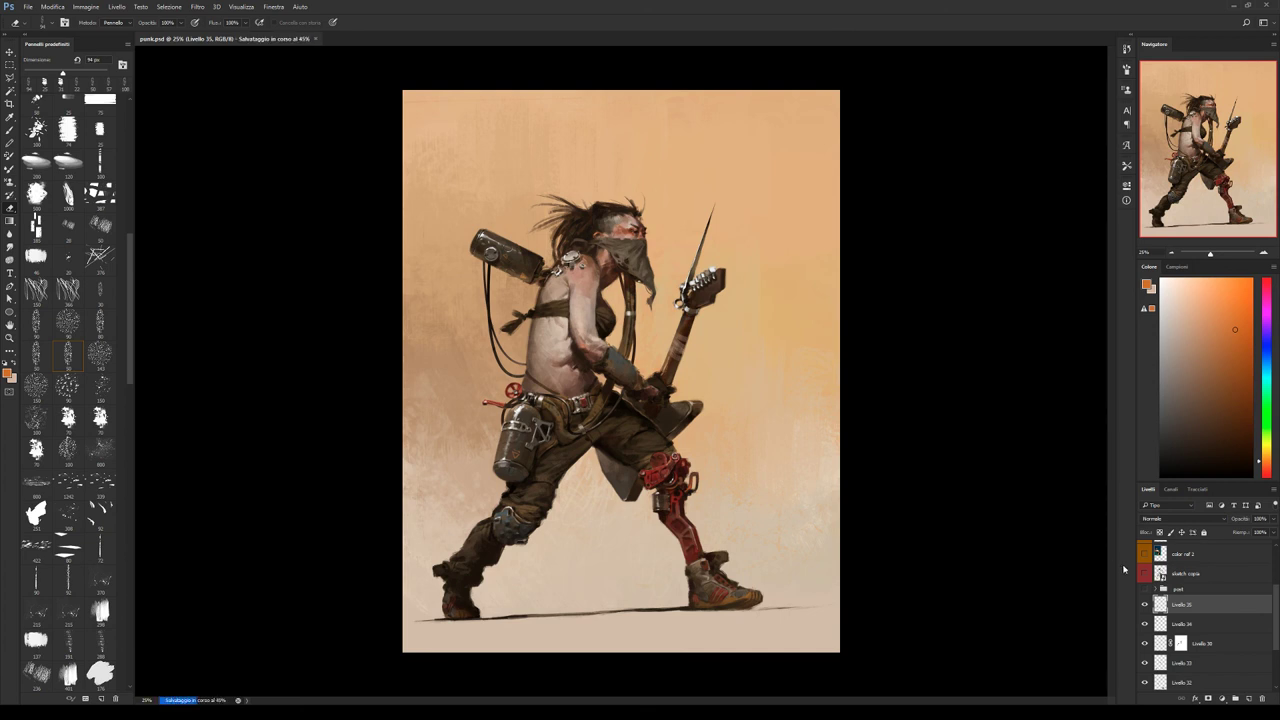
{"action": "key", "text": "b"}
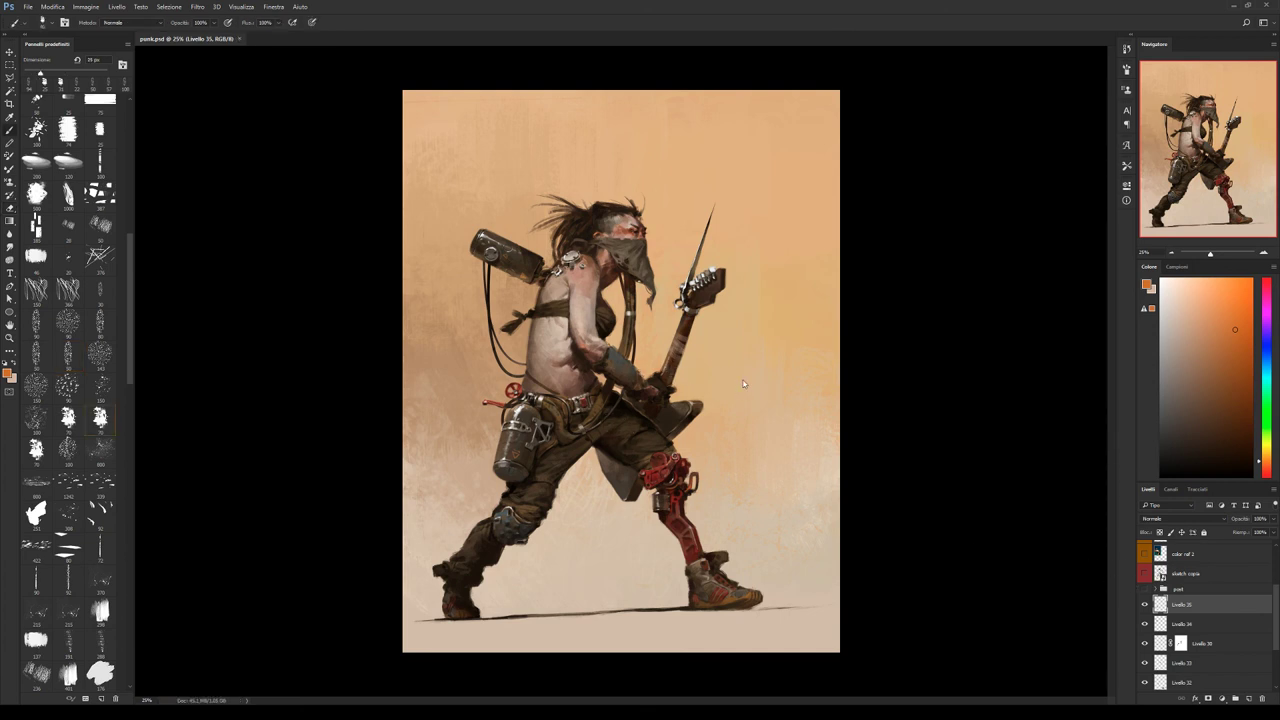
{"action": "key", "text": "bracketright"}
{"action": "key", "text": "bracketright"}
Sample dark browns, reds and near-black from the knee and mechanical leg.
{"action": "left_click", "coordinate": [652, 484], "text": "alt"}
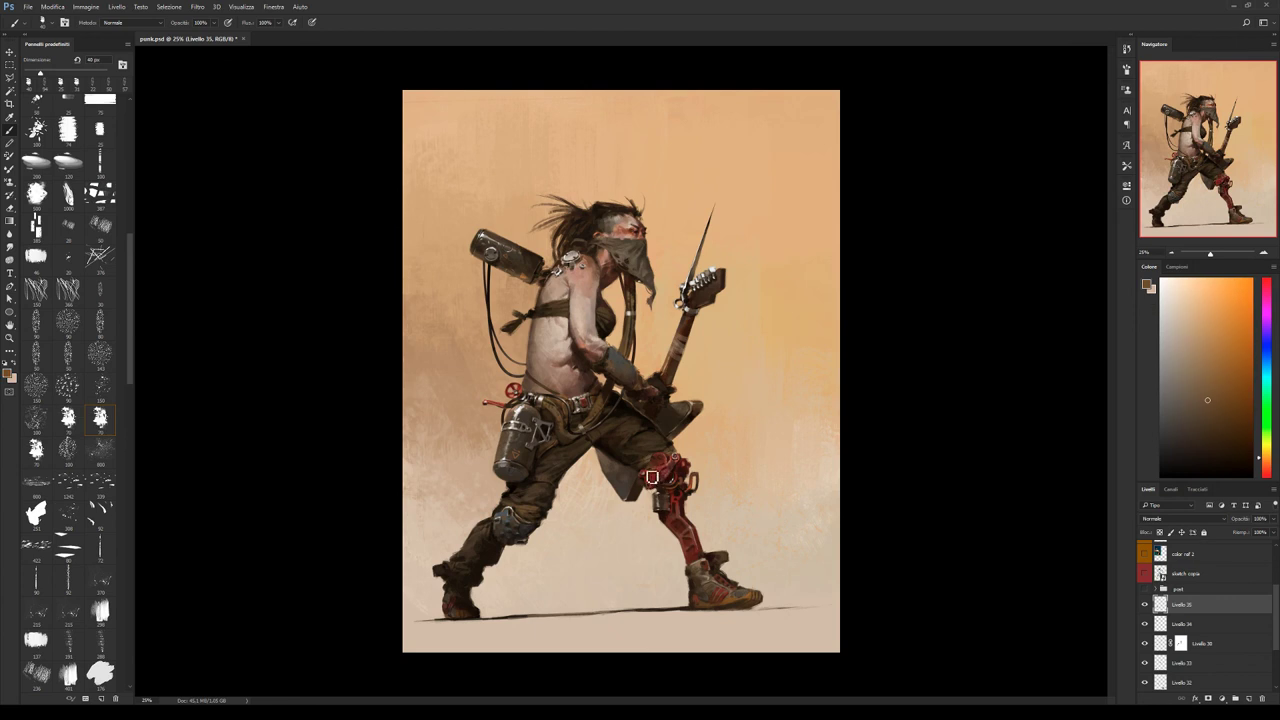
{"action": "left_click", "coordinate": [670, 470], "text": "alt"}
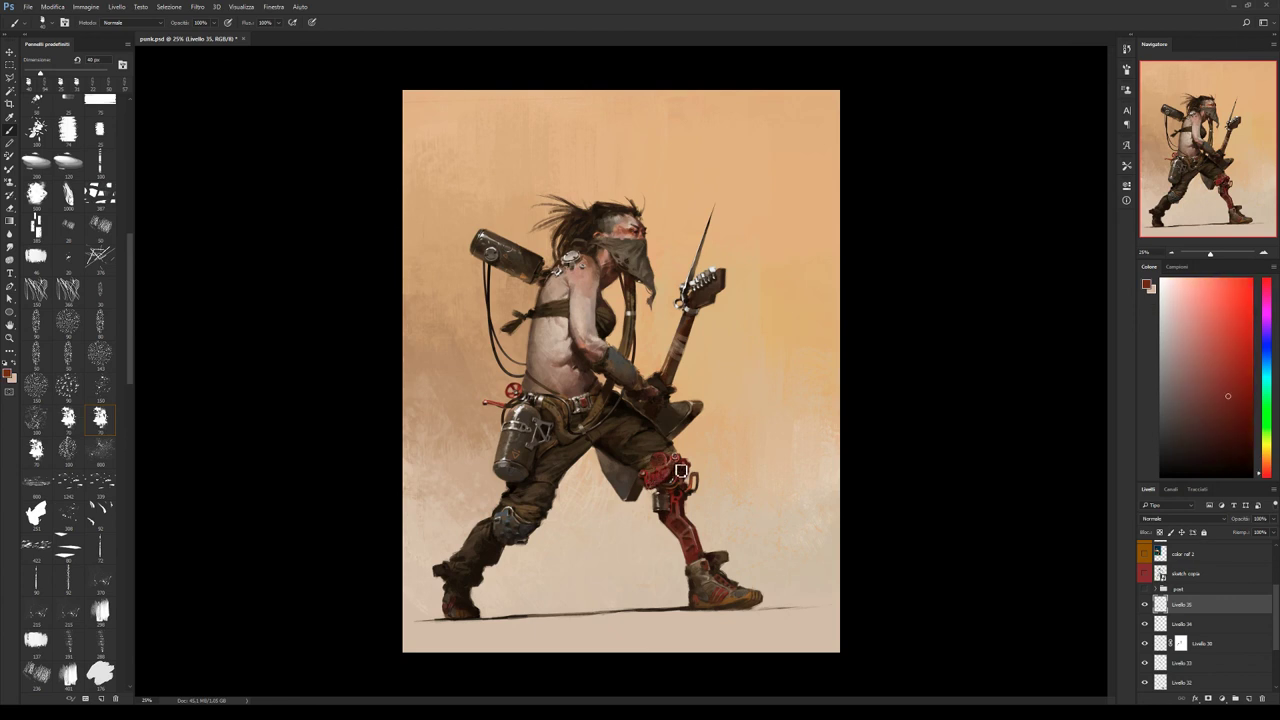
{"action": "key", "text": "e"}
{"action": "key", "text": "b"}
{"action": "left_click", "coordinate": [1170, 358]}
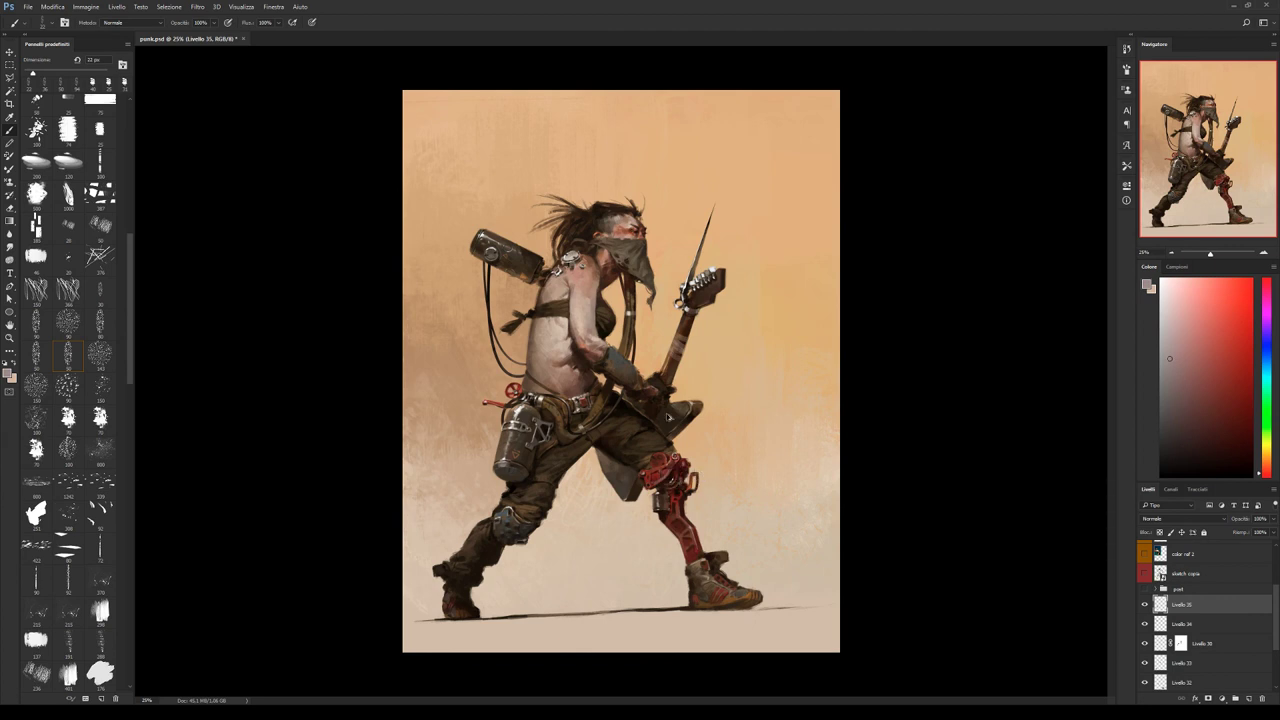
{"action": "left_click", "coordinate": [694, 530], "text": "alt"}
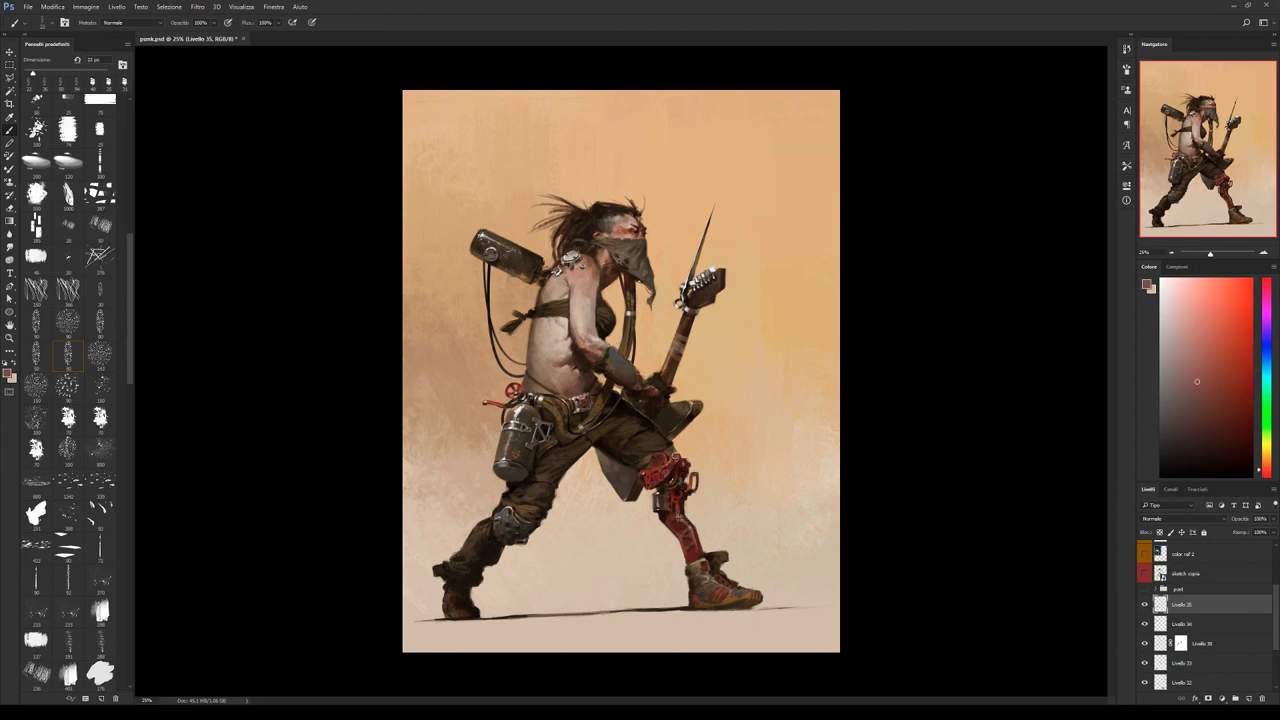
{"action": "left_click", "coordinate": [685, 504], "text": "alt"}
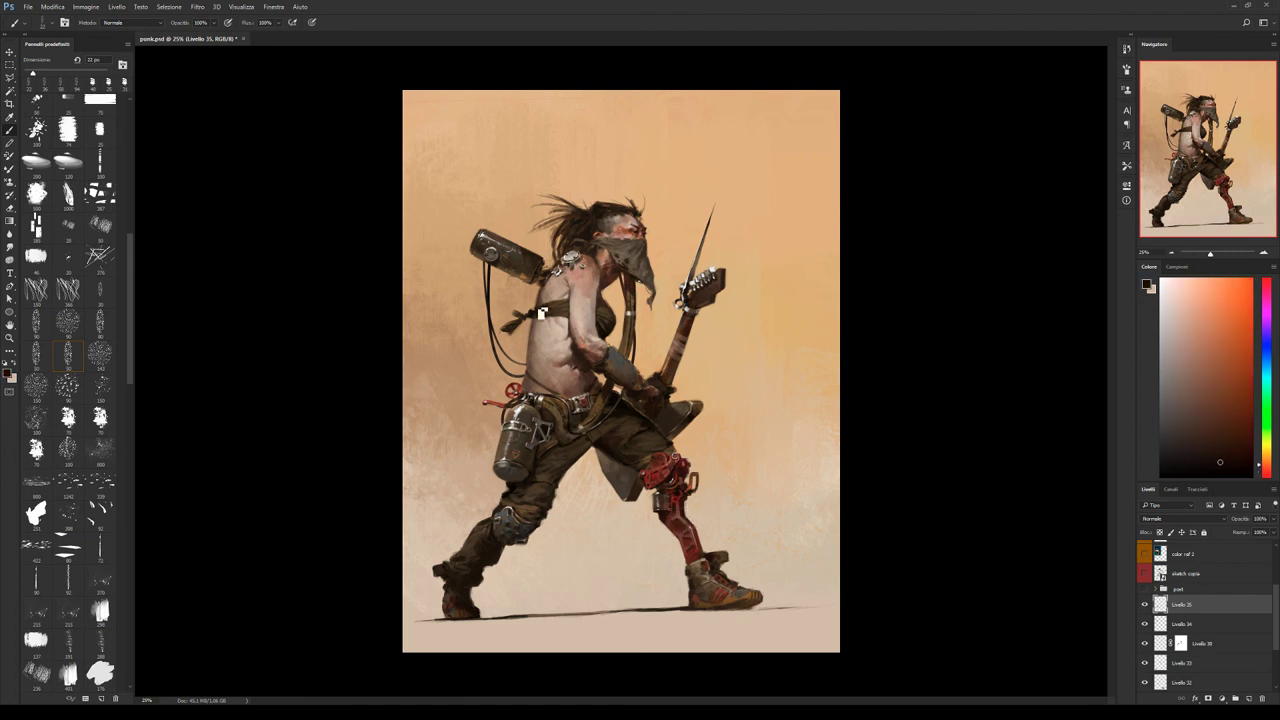
Sample grey-brown torso and arm tones for the shading.
{"action": "left_click", "coordinate": [623, 367], "text": "alt"}
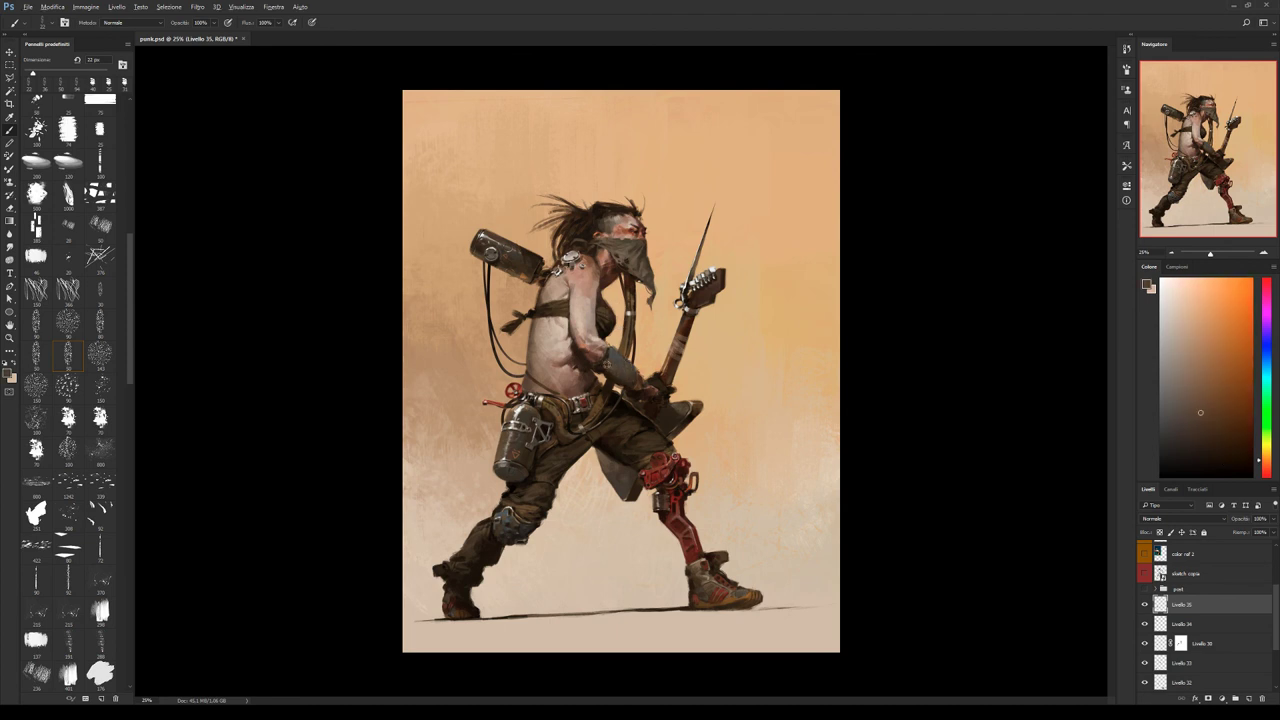
{"action": "left_click", "coordinate": [610, 370], "text": "alt"}
{"action": "left_click", "coordinate": [610, 372], "text": "alt"}
{"action": "left_click", "coordinate": [608, 370], "text": "alt"}
{"action": "left_click", "coordinate": [624, 381], "text": "alt"}
{"action": "left_click", "coordinate": [641, 397], "text": "alt"}
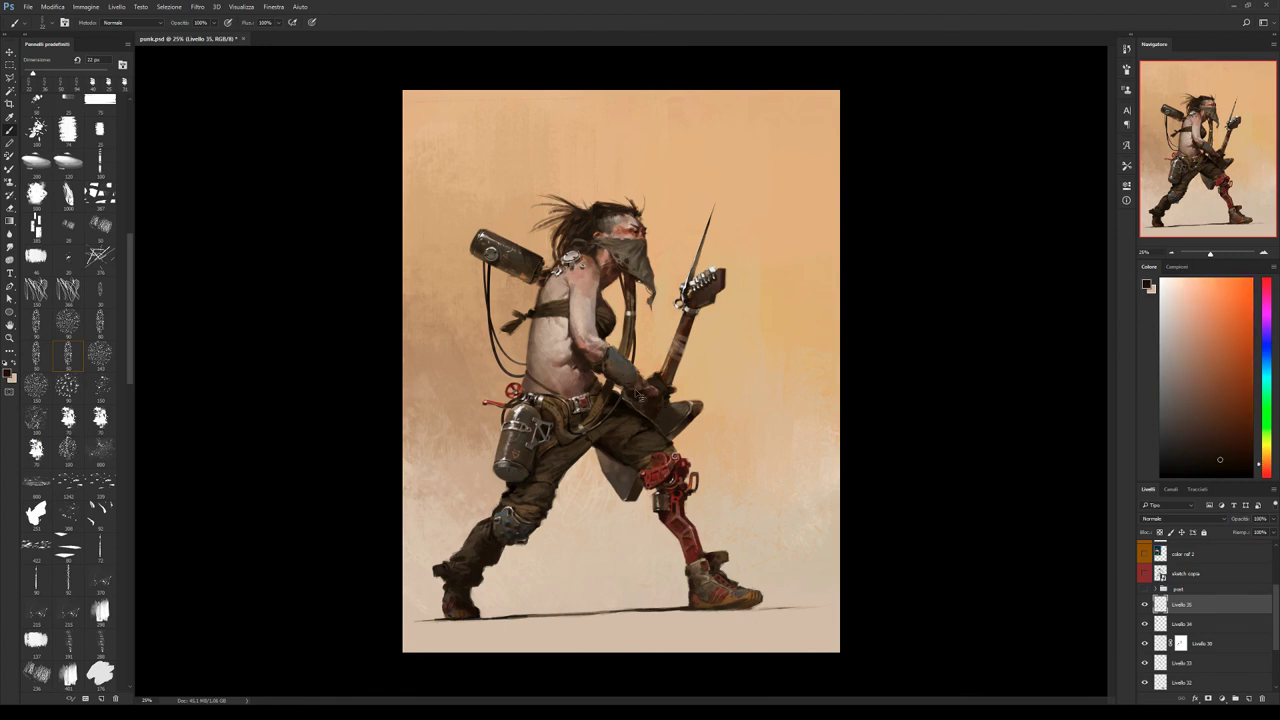
Resample darker orange and brown shades from the arm and hand.
{"action": "left_click", "coordinate": [614, 357], "text": "alt"}
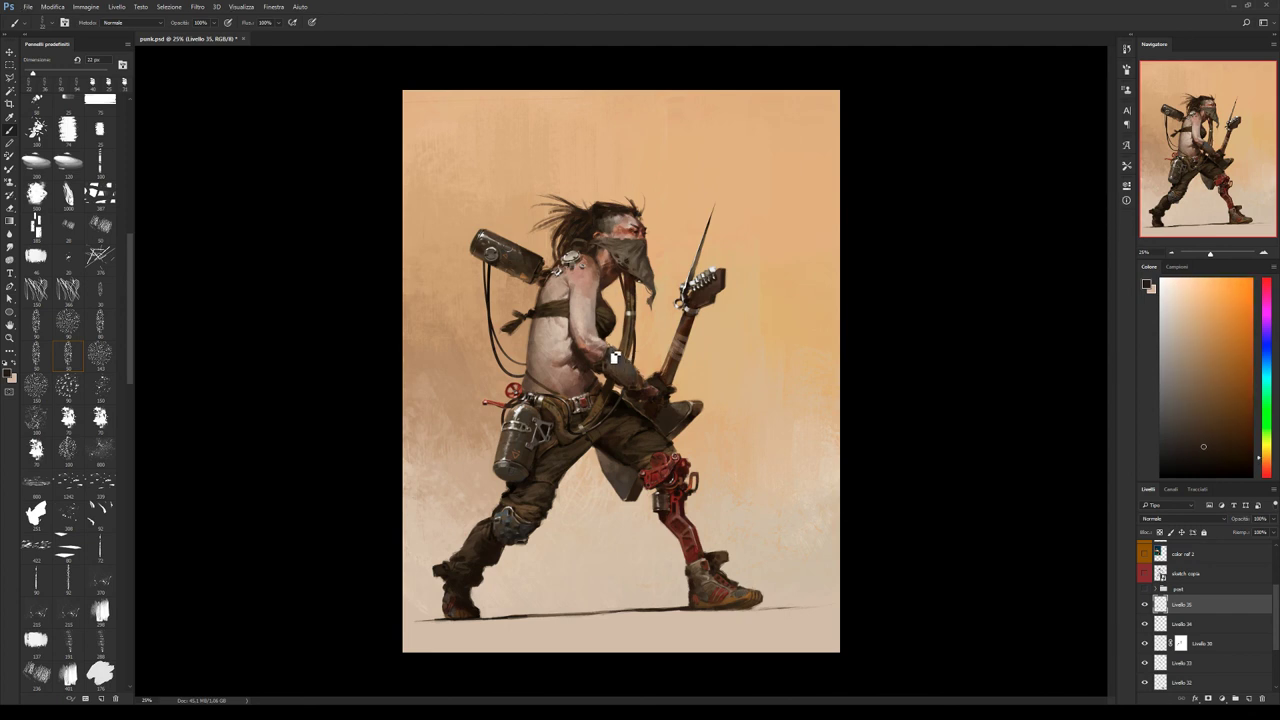
{"action": "left_click", "coordinate": [601, 331], "text": "alt"}
{"action": "left_click", "coordinate": [606, 360], "text": "alt"}
{"action": "left_click", "coordinate": [605, 362], "text": "alt"}
{"action": "left_click", "coordinate": [606, 366], "text": "alt"}
{"action": "left_click", "coordinate": [601, 373], "text": "alt"}
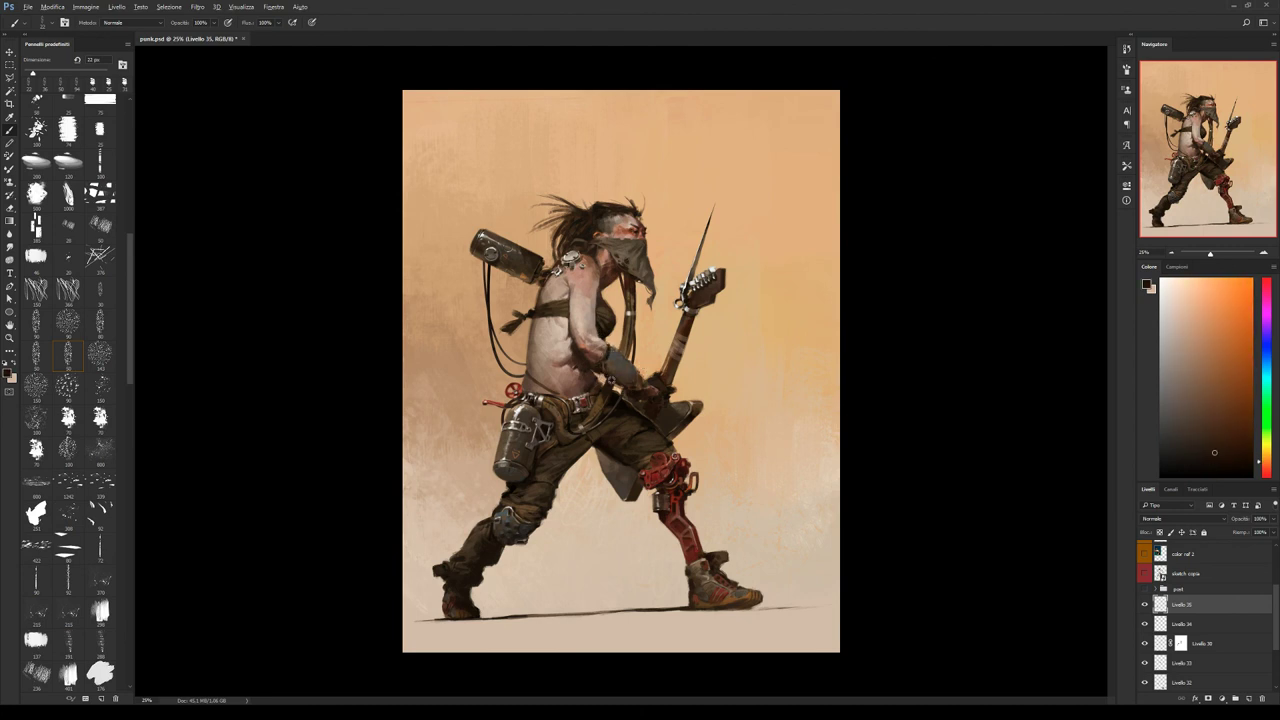
{"action": "left_click", "coordinate": [624, 390], "text": "alt"}
{"action": "left_click", "coordinate": [634, 386], "text": "alt"}
Set the 70 px splatter brush to about 42 px and mirror the canvas back.
{"action": "key", "text": "bracketright"}
{"action": "key", "text": "bracketright"}
{"action": "left_click", "coordinate": [621, 360], "text": "alt"}
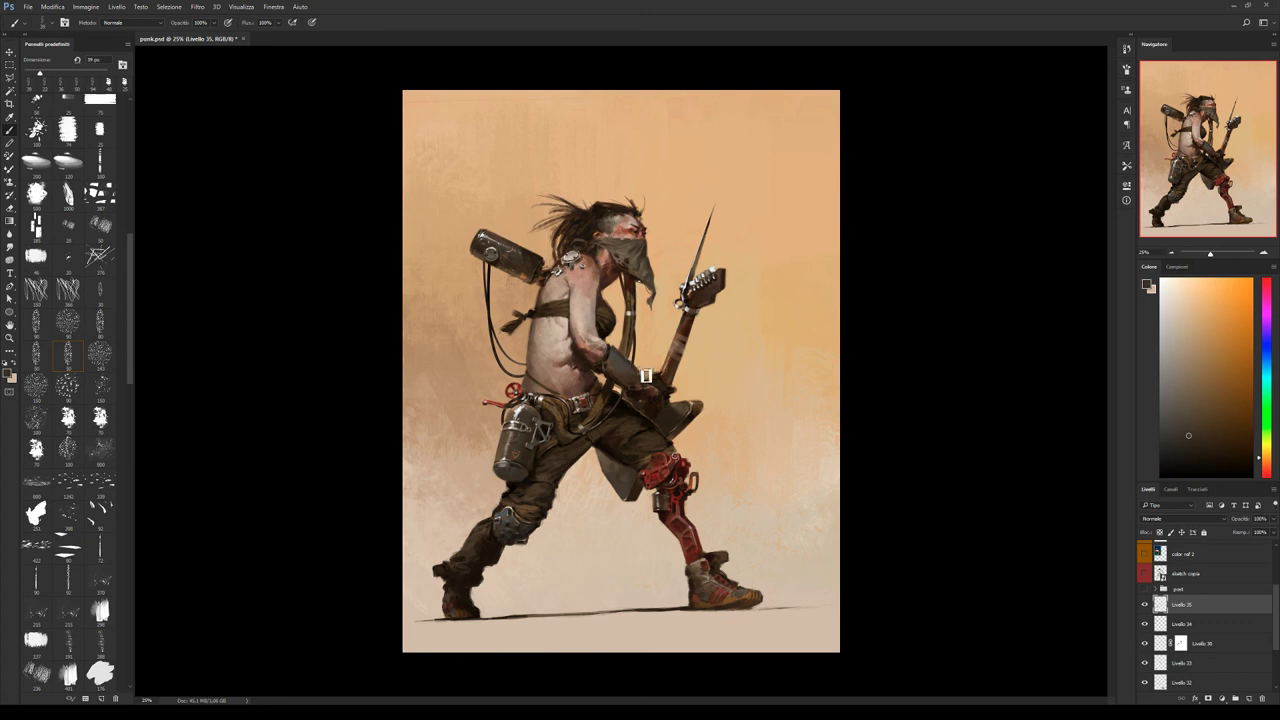
{"action": "left_click", "coordinate": [618, 350], "text": "alt"}
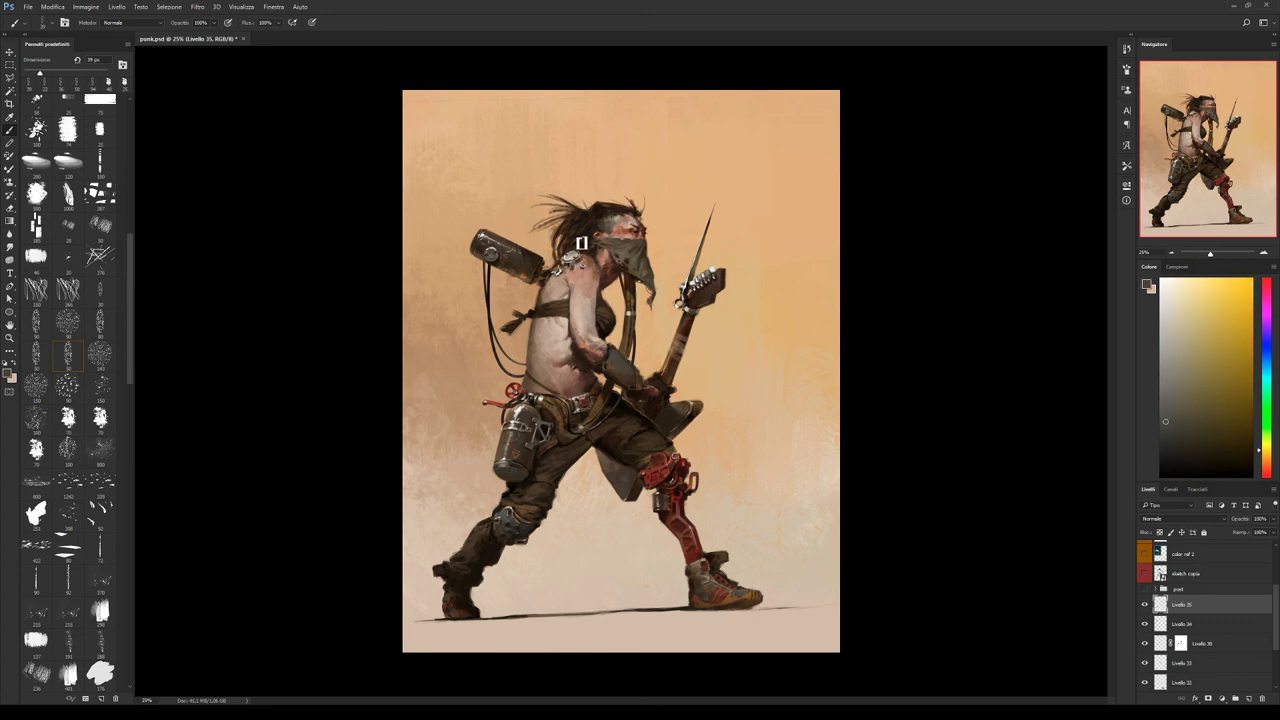
{"action": "left_click", "coordinate": [99, 417]}
{"action": "key", "text": "bracketleft"}
{"action": "key", "text": "bracketleft"}
{"action": "key", "text": "bracketleft"}
{"action": "left_click", "coordinate": [1163, 340]}
{"action": "key", "text": "ctrl+shift+h"}
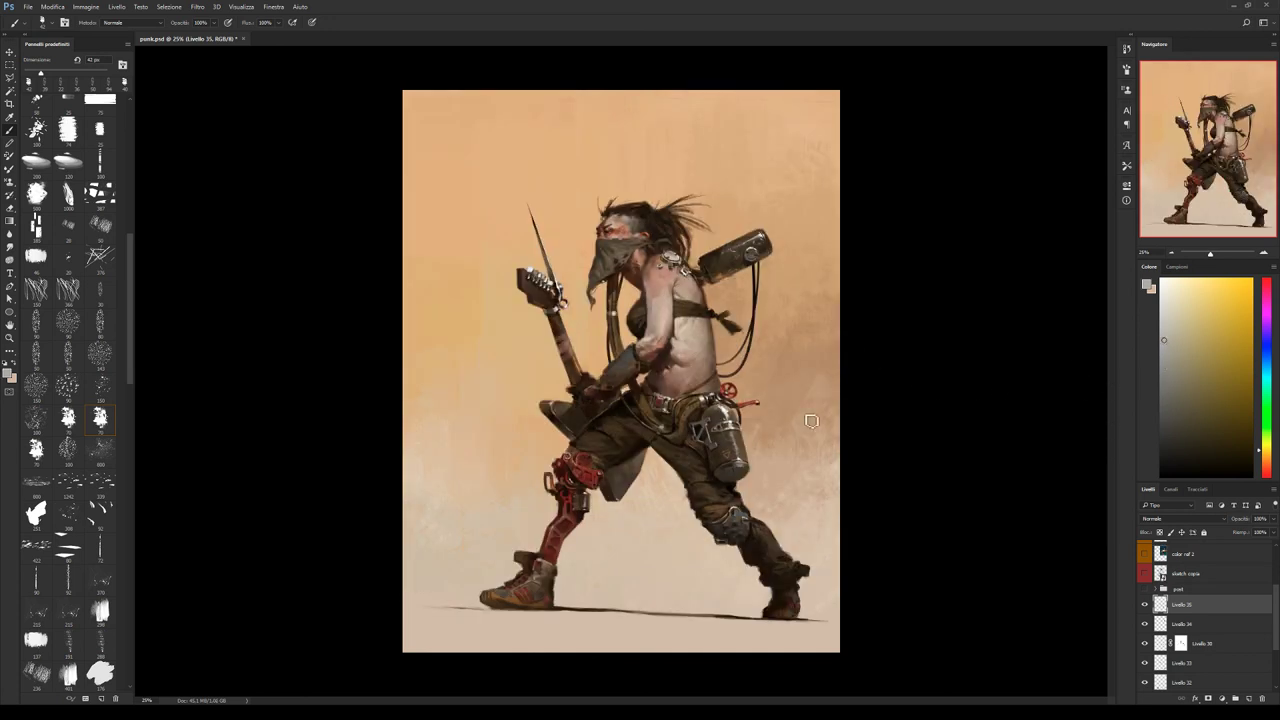
Paint dark brown shading onto the figure's belly with a 50 px brush preset.
{"action": "left_click", "coordinate": [640, 358], "text": "alt"}
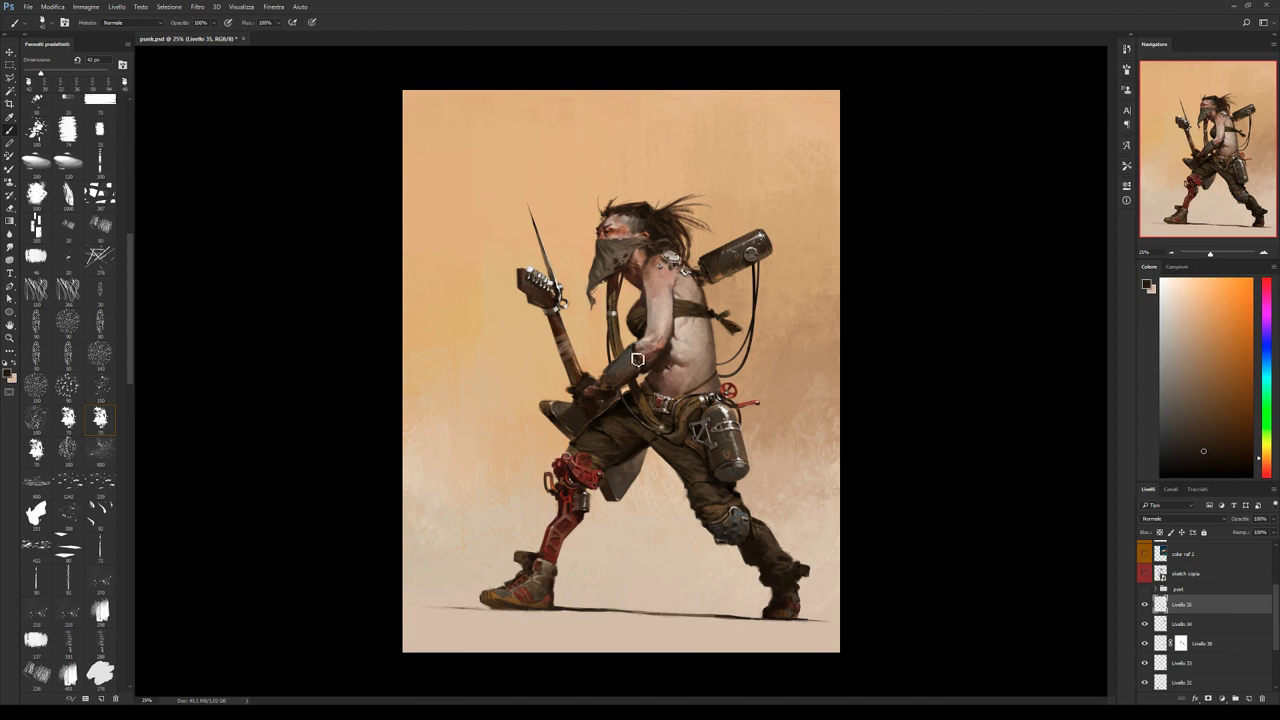
{"action": "left_click", "coordinate": [642, 366], "text": "alt"}
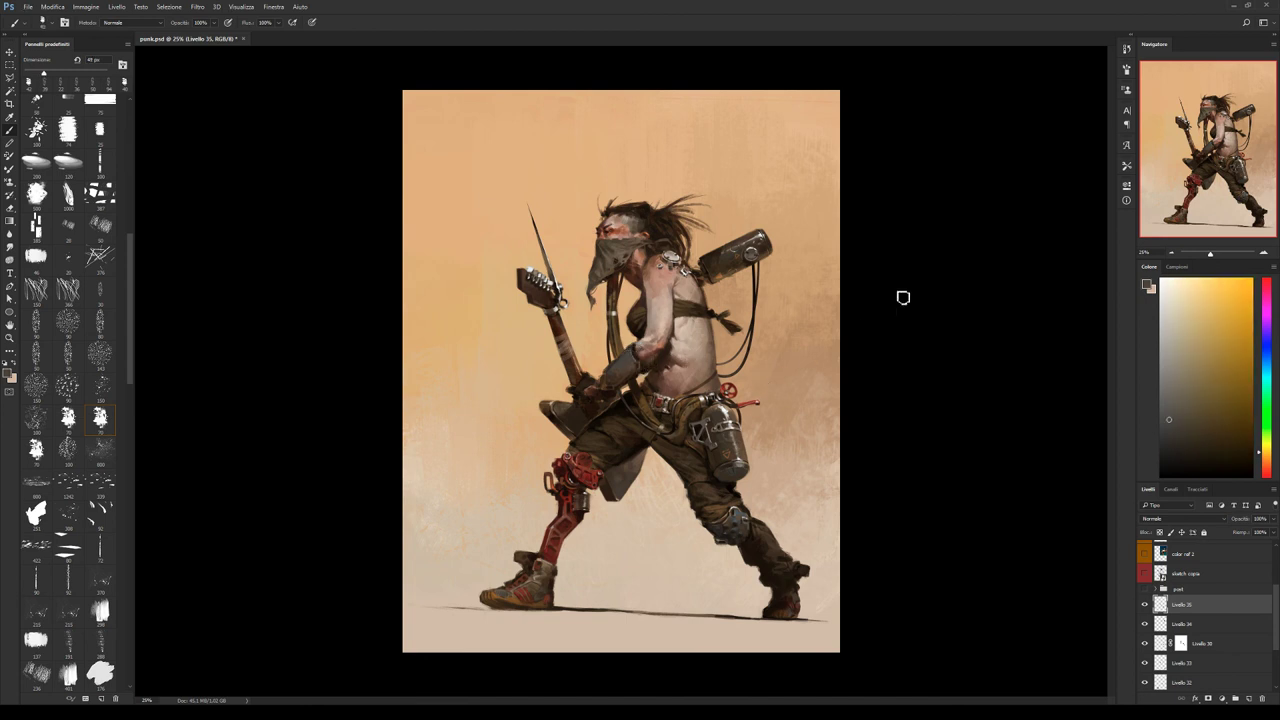
{"action": "left_click", "coordinate": [1172, 398]}
{"action": "left_click", "coordinate": [1266, 460]}
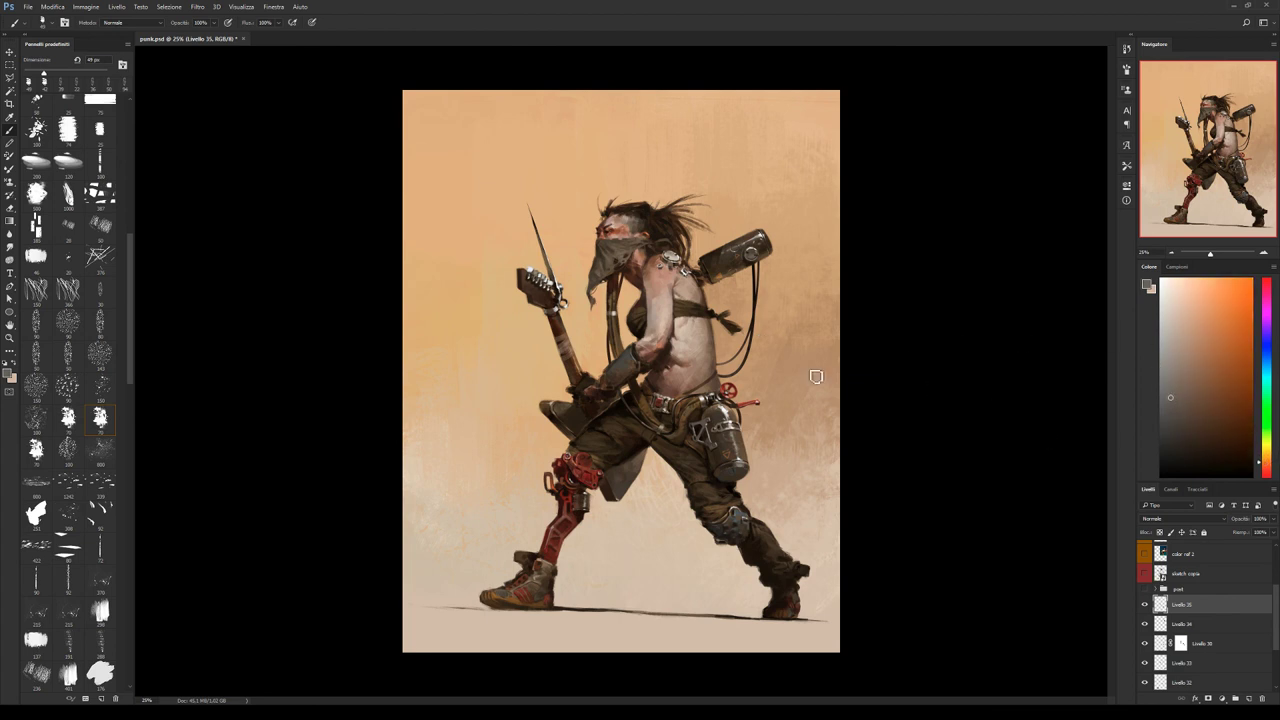
{"action": "left_click", "coordinate": [636, 379], "text": "alt"}
{"action": "left_click", "coordinate": [68, 356]}
{"action": "left_click", "coordinate": [636, 380], "text": "alt"}
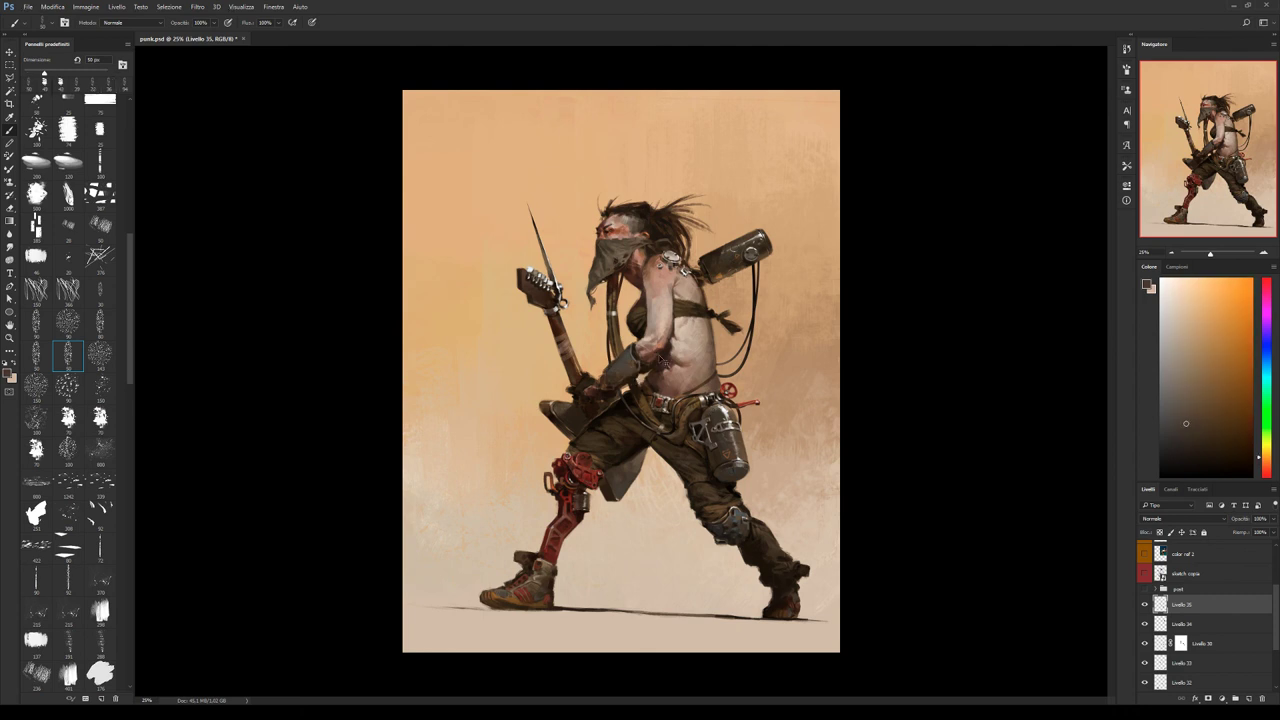
{"action": "mouse_move", "coordinate": [669, 386]}
{"action": "left_mouse_down"}
{"action": "mouse_move", "coordinate": [707, 367]}
{"action": "mouse_move", "coordinate": [664, 304]}
{"action": "mouse_move", "coordinate": [706, 366]}
{"action": "mouse_move", "coordinate": [740, 350]}
{"action": "left_mouse_up"}
Sample near-black, orange and brown tones around the figure's hip.
{"action": "key", "text": "bracketright"}
{"action": "left_click", "coordinate": [630, 388], "text": "alt"}
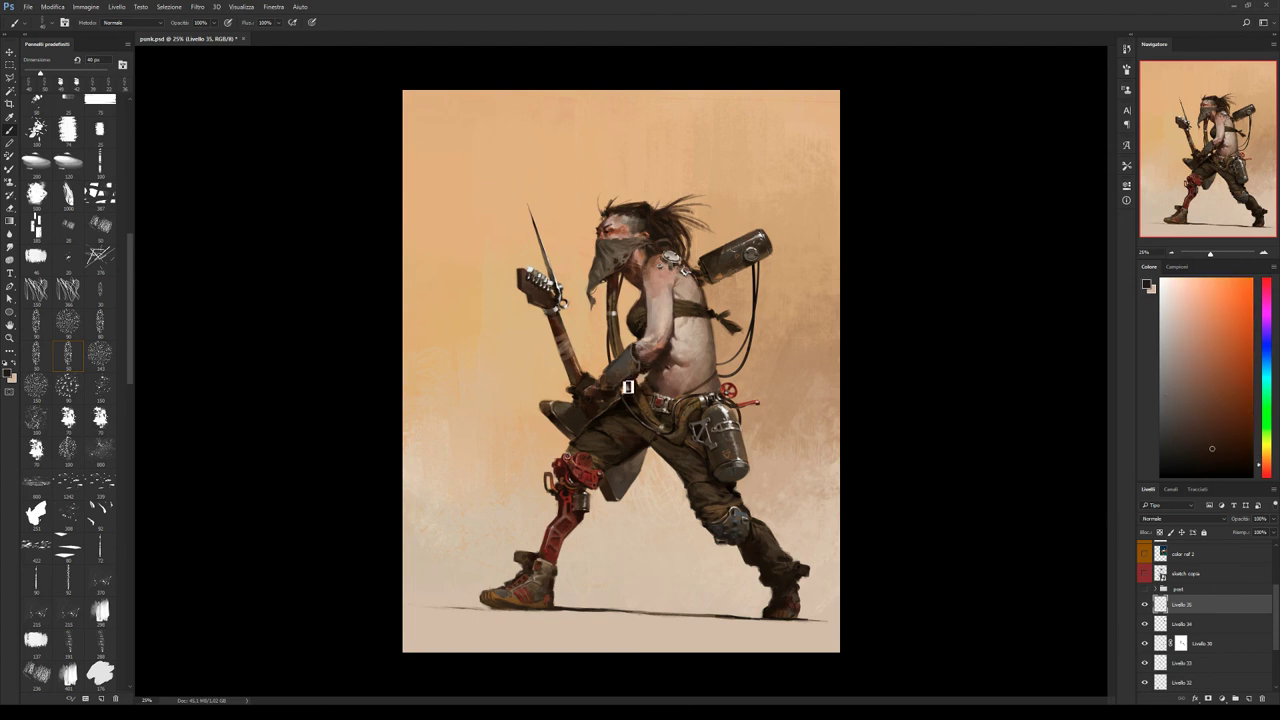
{"action": "left_click", "coordinate": [640, 372], "text": "alt"}
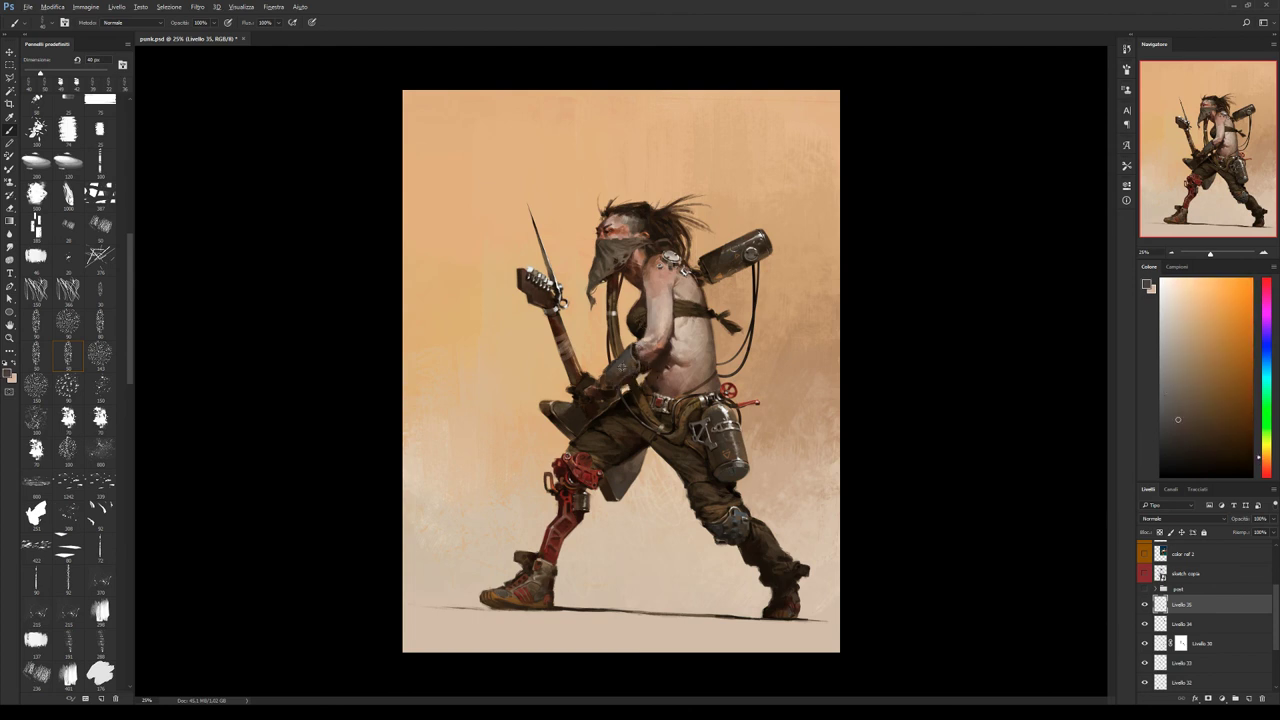
{"action": "left_click", "coordinate": [620, 388], "text": "alt"}
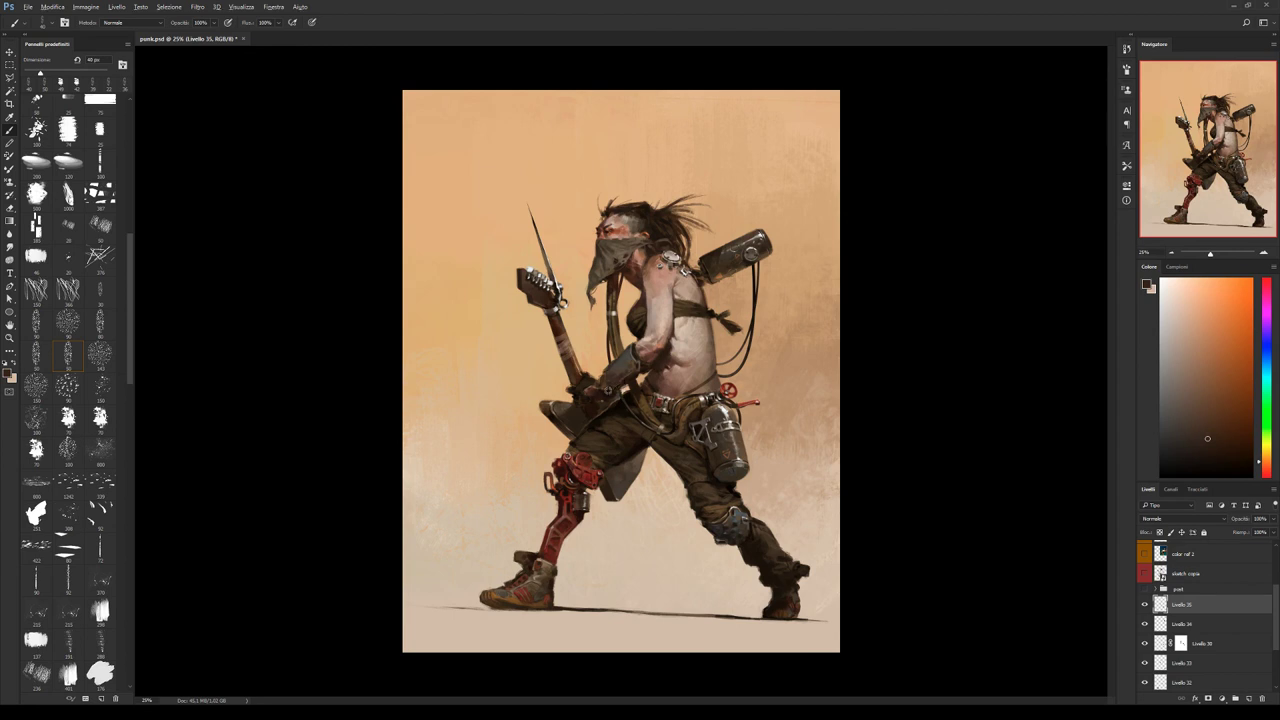
{"action": "left_click", "coordinate": [607, 390], "text": "alt"}
{"action": "left_click", "coordinate": [613, 392], "text": "alt"}
{"action": "left_click", "coordinate": [610, 388], "text": "alt"}
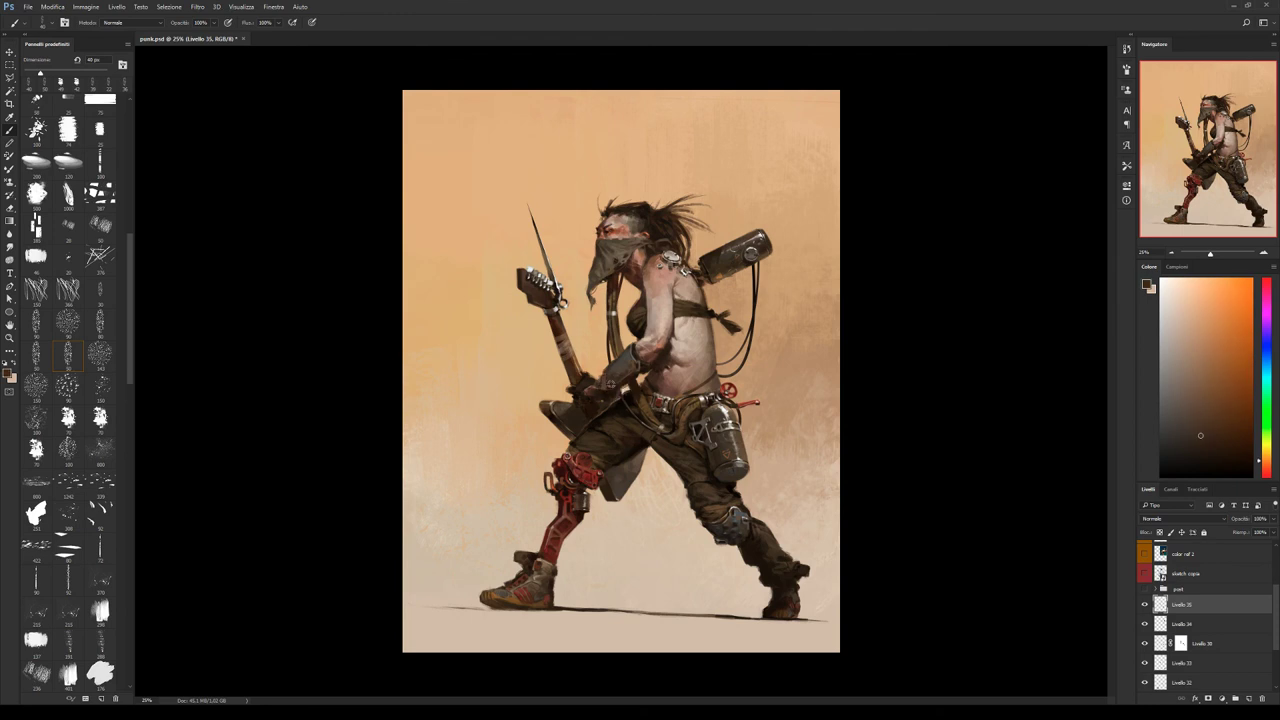
{"action": "left_click", "coordinate": [613, 386], "text": "alt"}
{"action": "left_click", "coordinate": [620, 365], "text": "alt"}
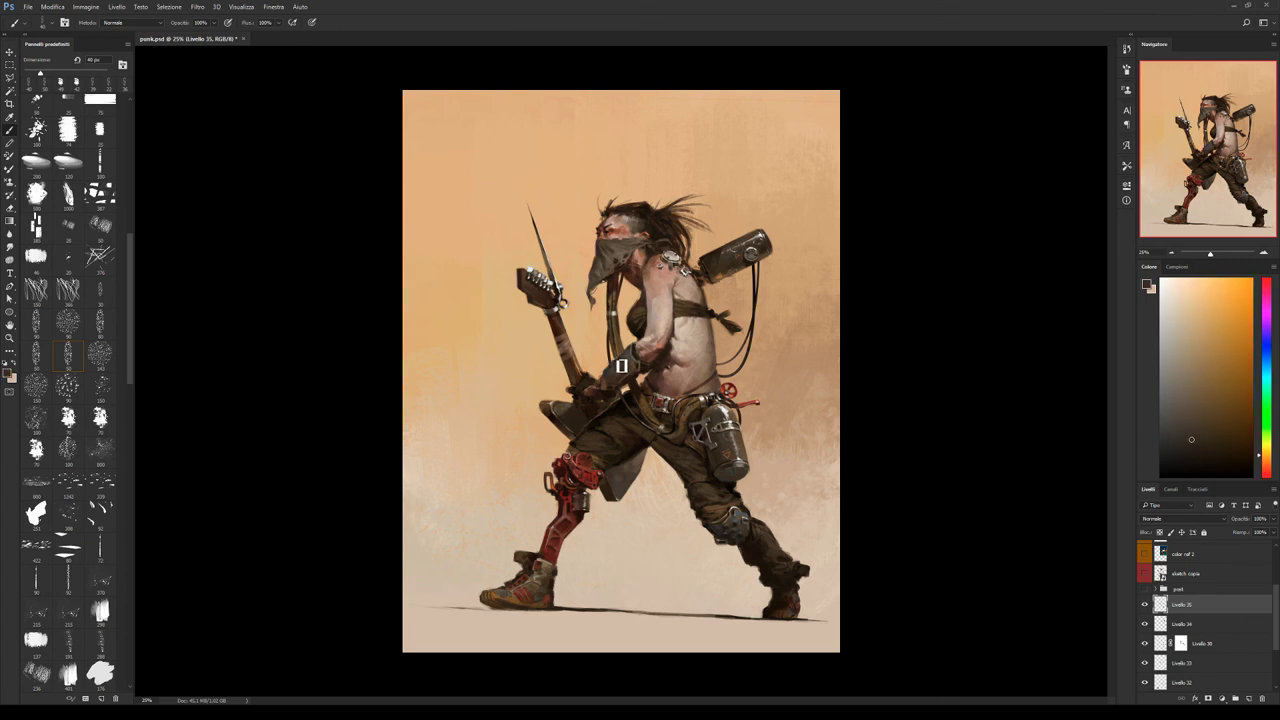
{"action": "left_click", "coordinate": [623, 368], "text": "alt"}
{"action": "left_click", "coordinate": [628, 362], "text": "alt"}
{"action": "left_click", "coordinate": [650, 362], "text": "alt"}
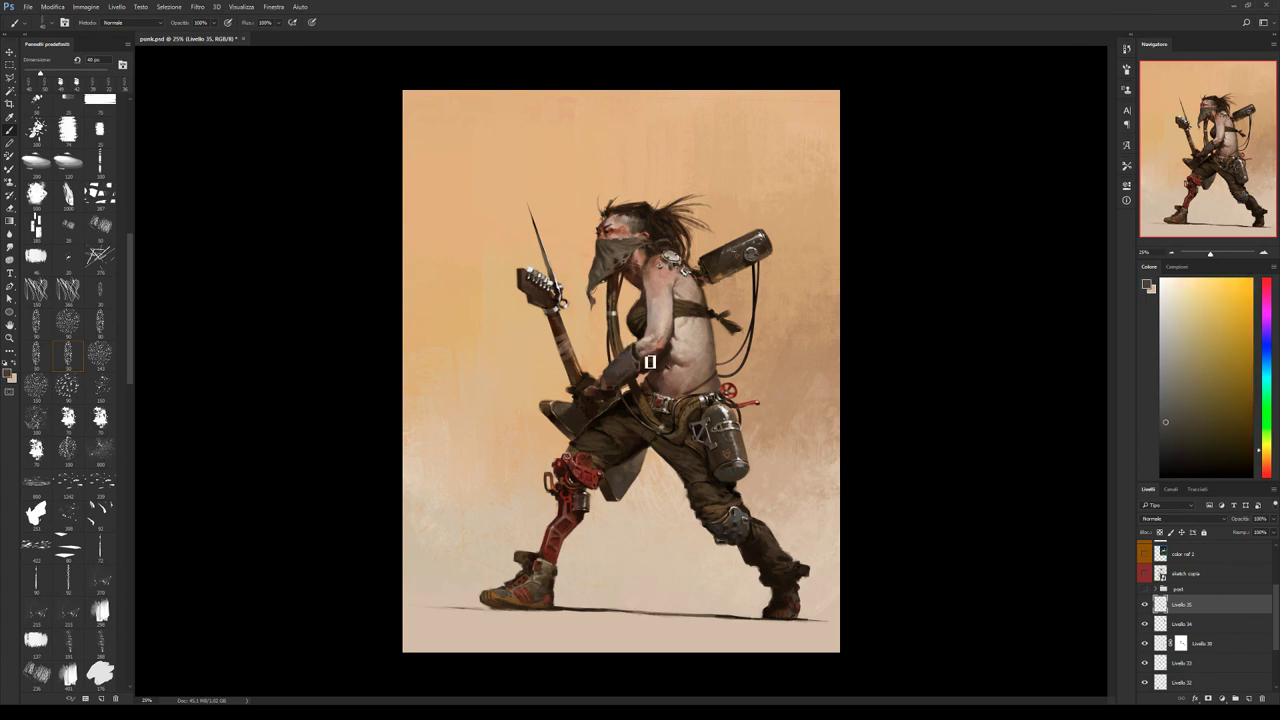
Shift the foreground colour to a blue shade, then resample orange-browns from the figure.
{"action": "left_click", "coordinate": [1167, 388]}
{"action": "left_click_drag", "start_coordinate": [1264, 446], "coordinate": [1267, 358]}
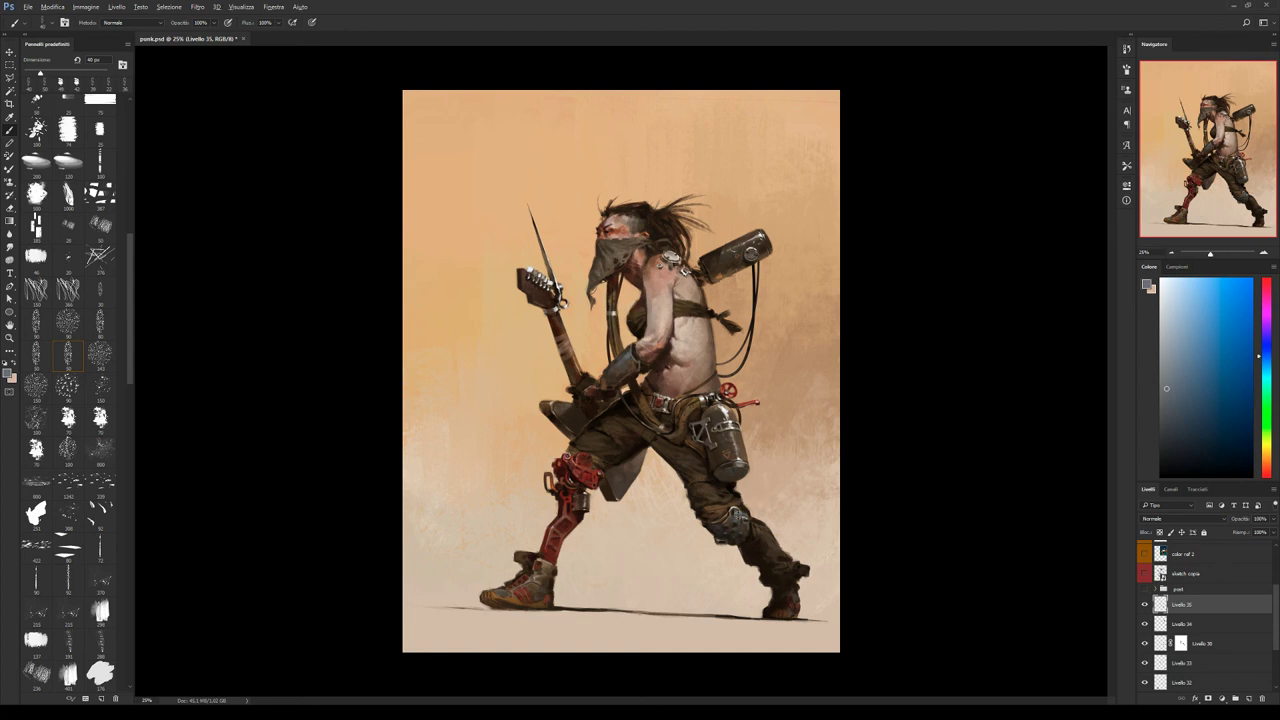
{"action": "left_click", "coordinate": [667, 372], "text": "alt"}
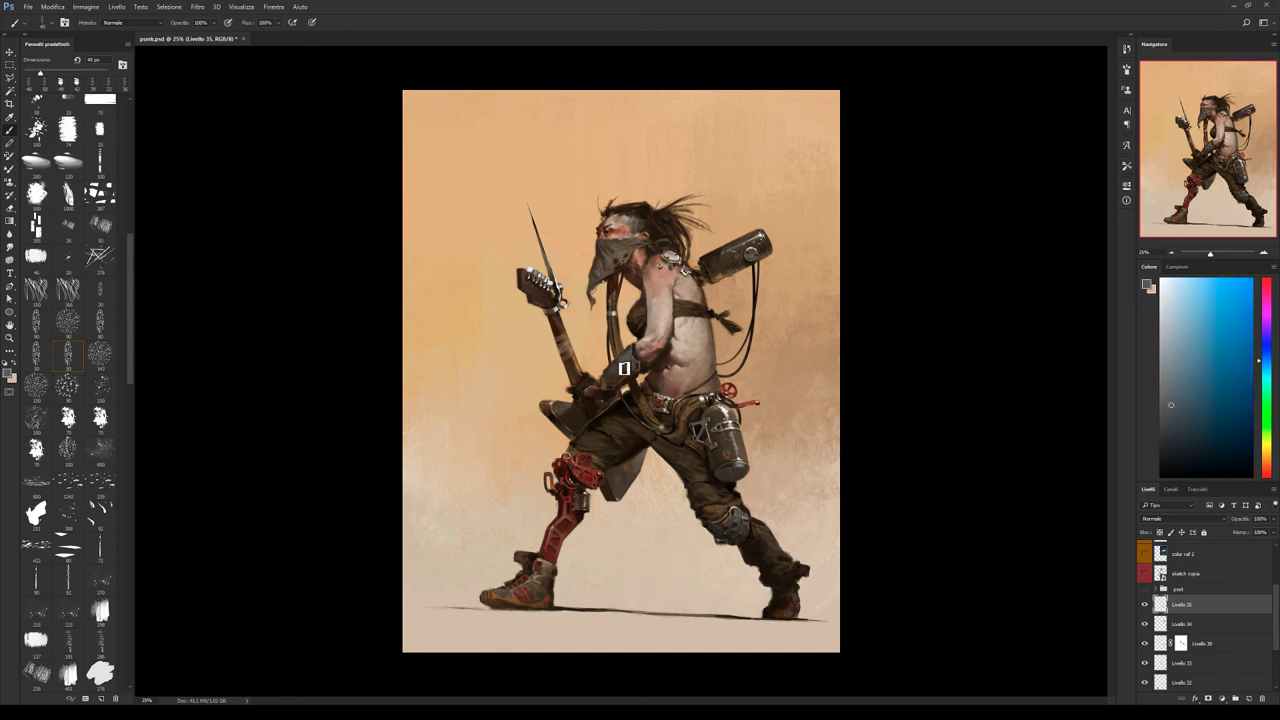
{"action": "left_click", "coordinate": [741, 508], "text": "alt"}
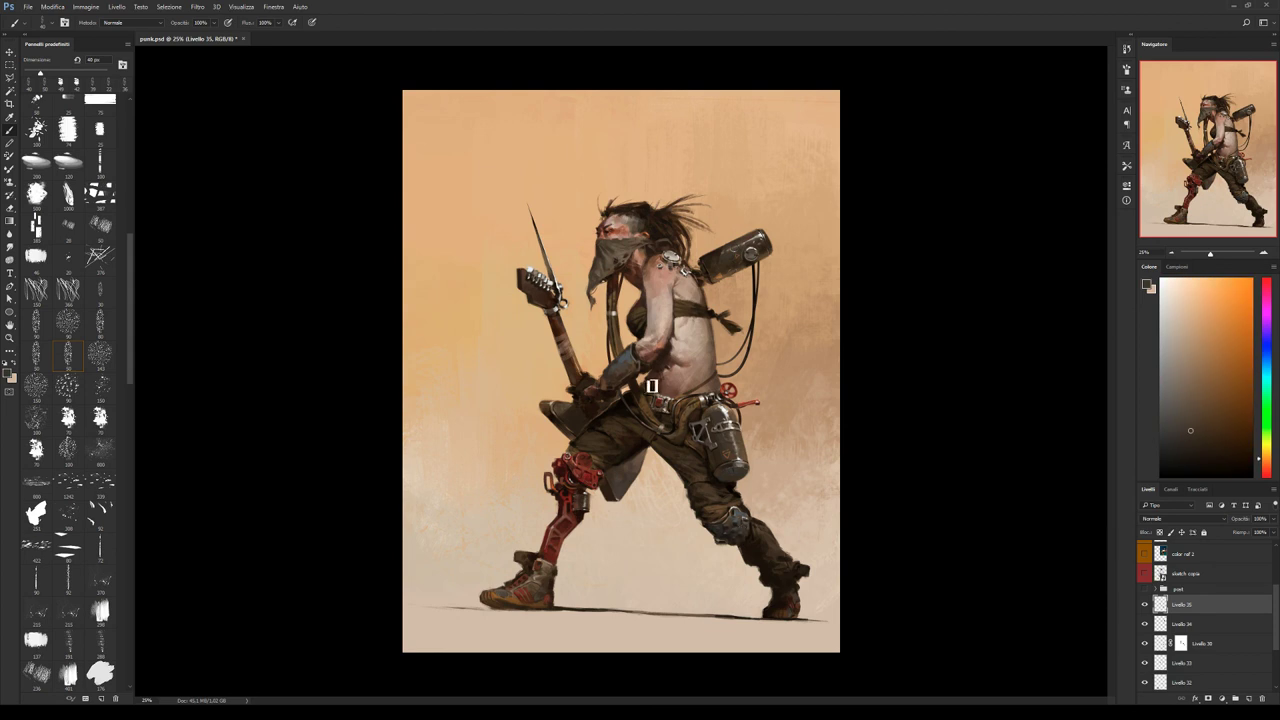
{"action": "left_click", "coordinate": [628, 370], "text": "alt"}
{"action": "left_click", "coordinate": [619, 375], "text": "alt"}
With a 70 px preset, add a dark brown stroke on the upper arm.
{"action": "left_click", "coordinate": [99, 418]}
{"action": "left_click", "coordinate": [606, 378], "text": "alt"}
{"action": "left_click", "coordinate": [612, 392], "text": "alt"}
{"action": "left_click_drag", "start_coordinate": [627, 351], "coordinate": [629, 344]}
{"action": "left_click", "coordinate": [609, 396], "text": "alt"}
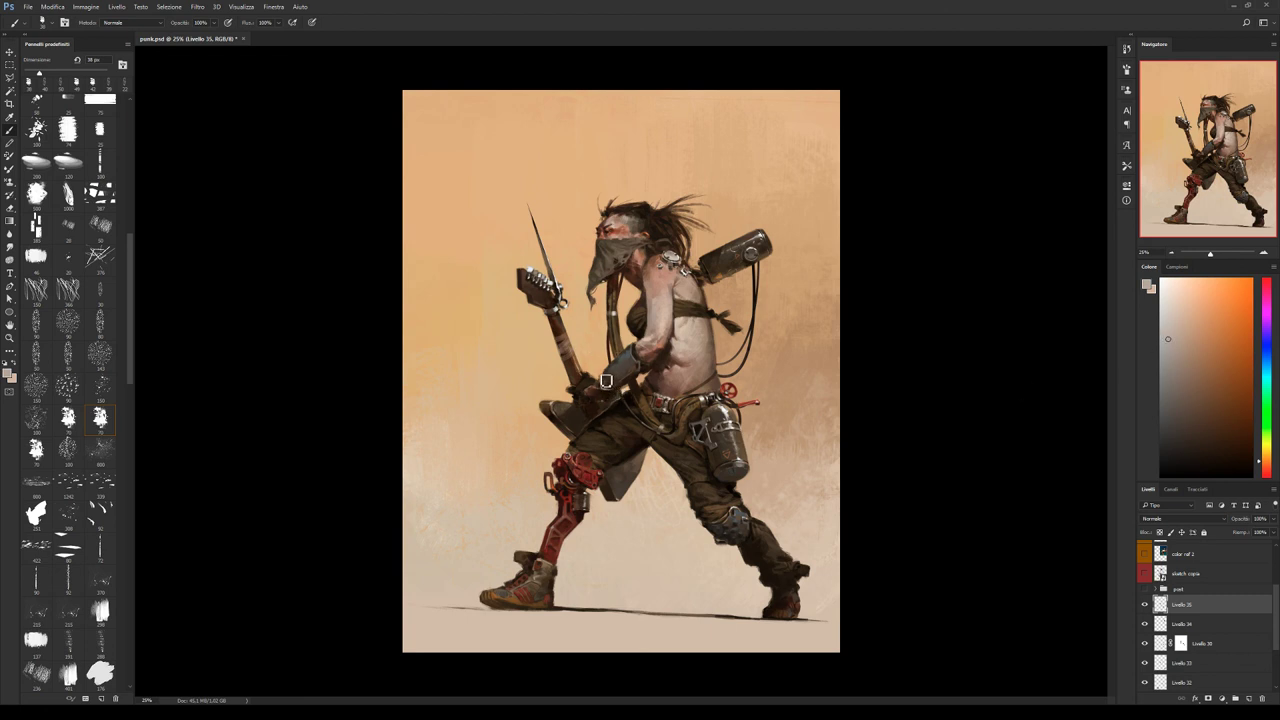
Sample dark browns from the figure and light peach from the background's right edge.
{"action": "left_click", "coordinate": [606, 385], "text": "alt"}
{"action": "left_click", "coordinate": [615, 392], "text": "alt"}
{"action": "left_click", "coordinate": [614, 391], "text": "alt"}
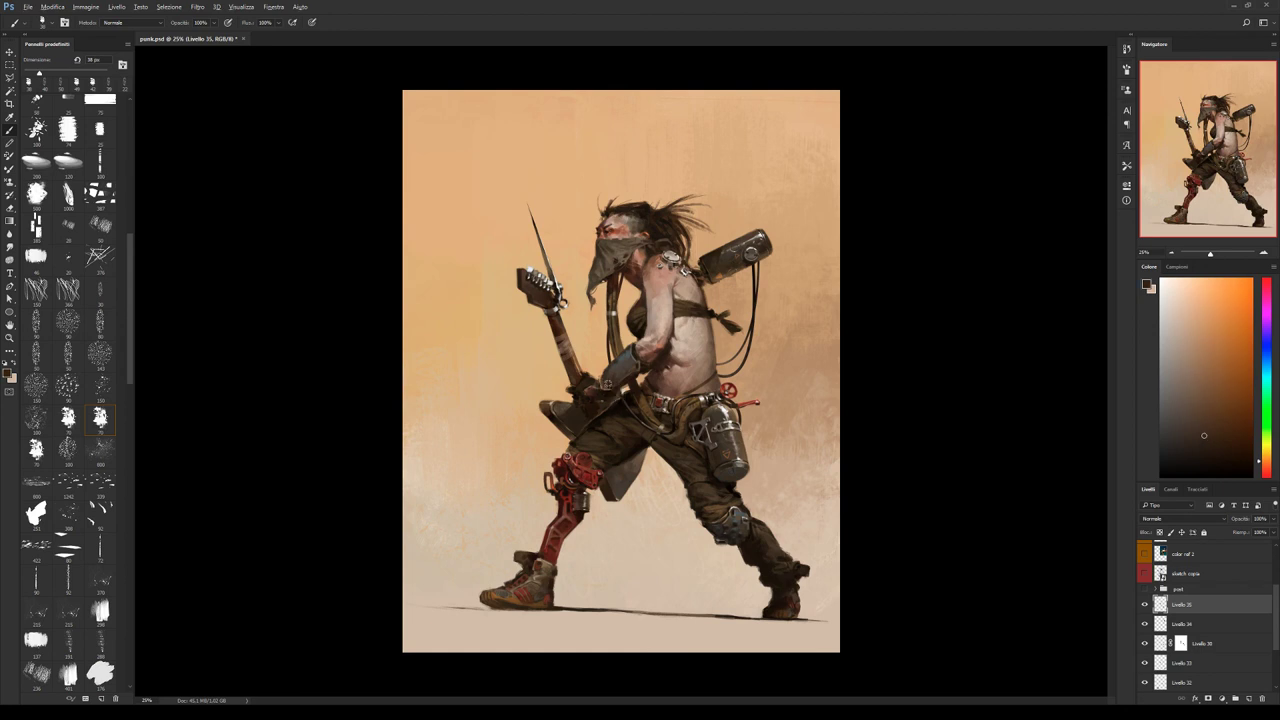
{"action": "left_click", "coordinate": [622, 392], "text": "alt"}
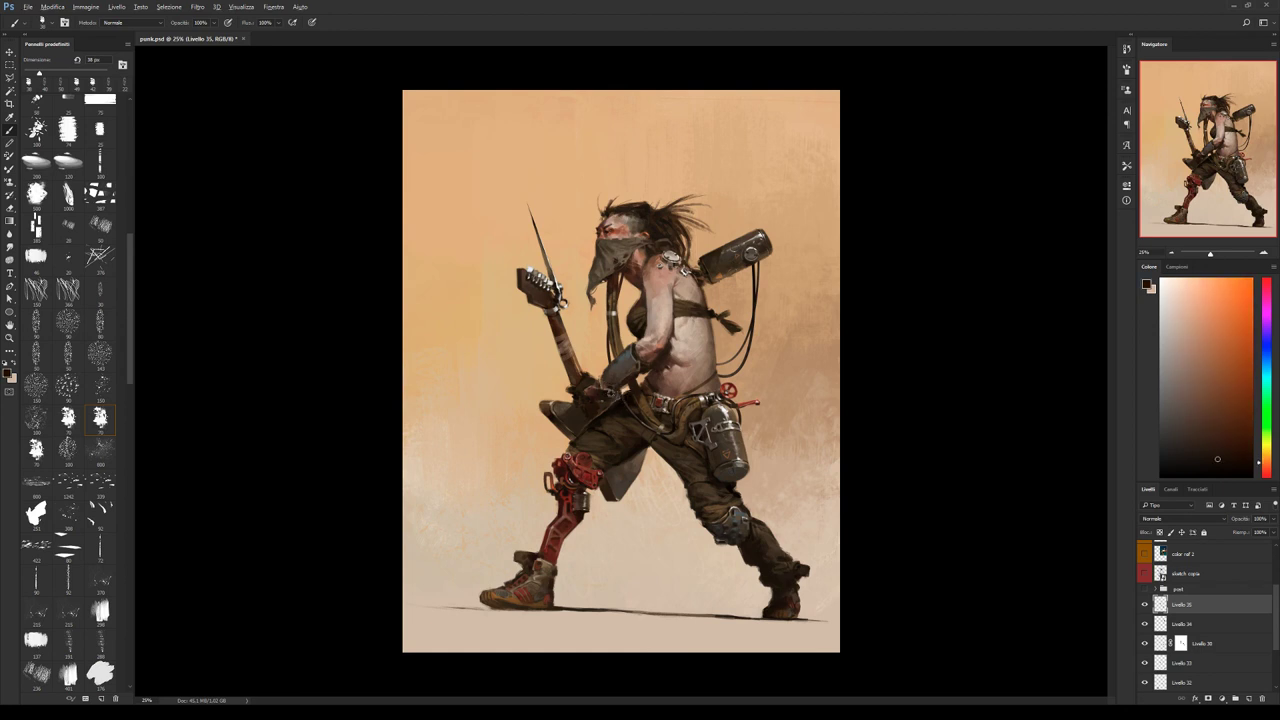
{"action": "left_click", "coordinate": [628, 388], "text": "alt"}
{"action": "left_click", "coordinate": [647, 367], "text": "alt"}
{"action": "left_click", "coordinate": [643, 370], "text": "alt"}
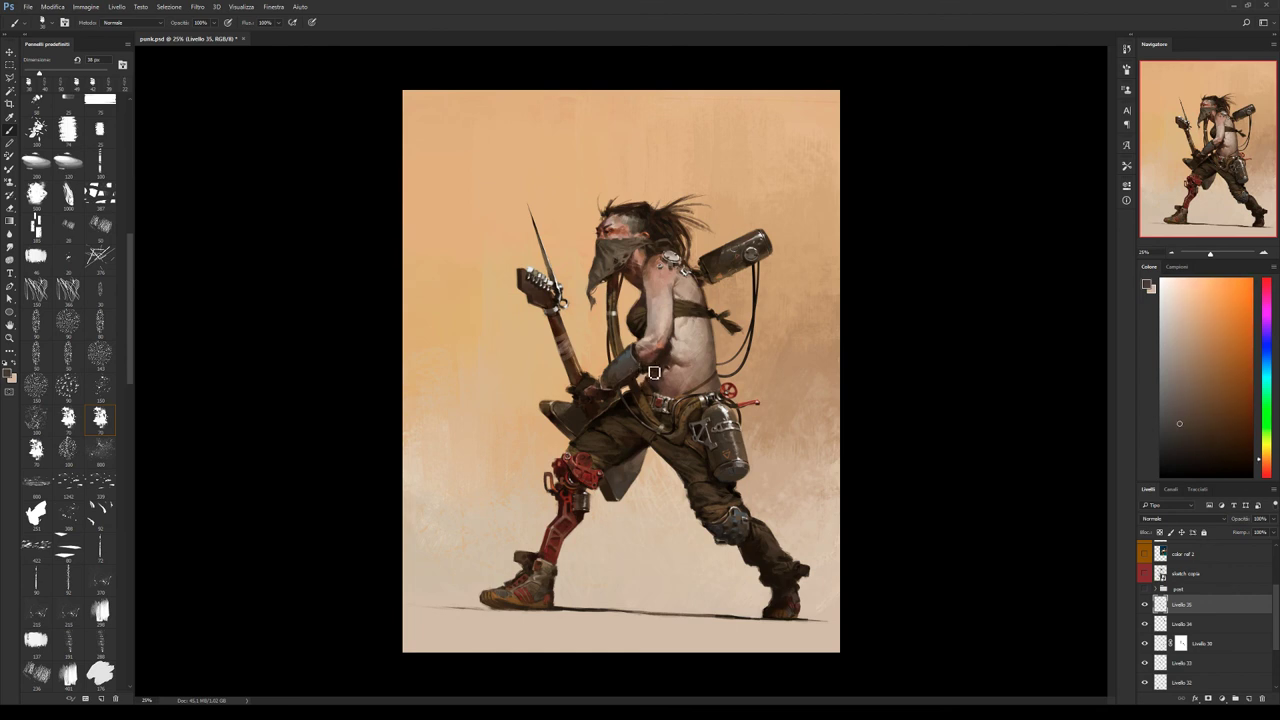
{"action": "left_click", "coordinate": [640, 371], "text": "alt"}
{"action": "left_click", "coordinate": [637, 370], "text": "alt"}
{"action": "left_click", "coordinate": [837, 344], "text": "alt"}
Sample dark arm tones, then use a 70 px preset at about 57 px in grey-blue.
{"action": "left_click", "coordinate": [634, 356], "text": "alt"}
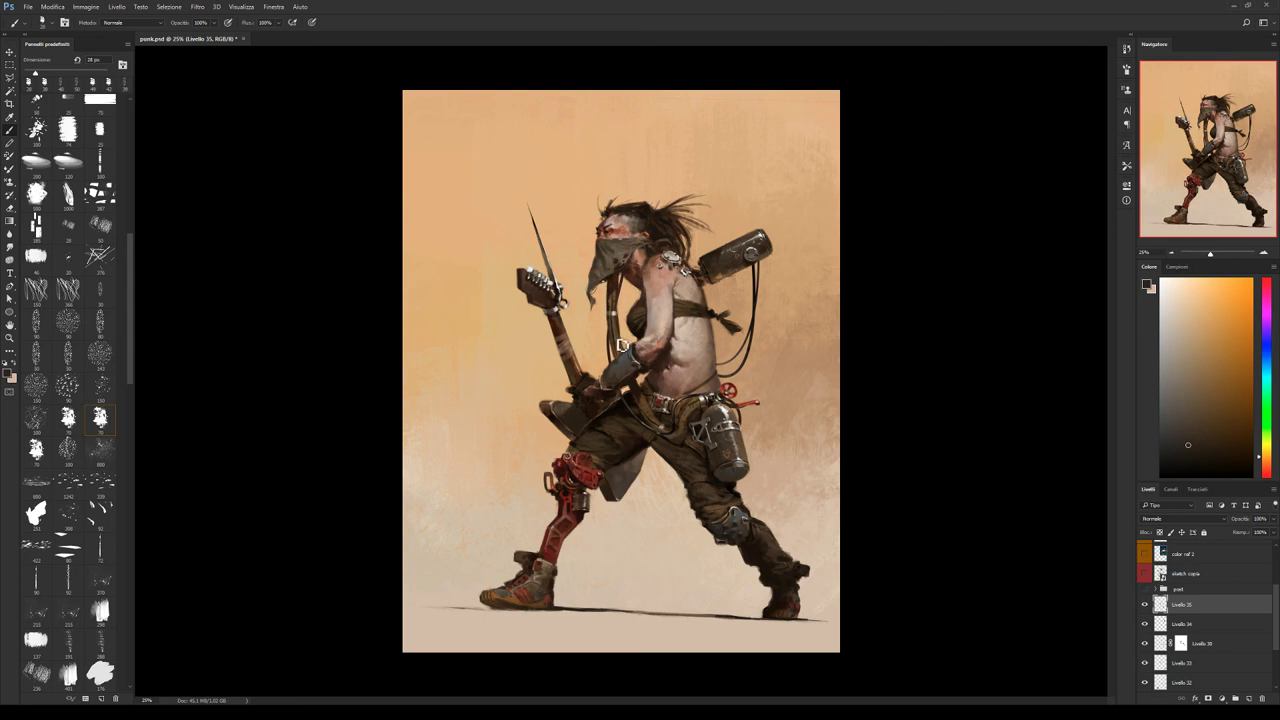
{"action": "left_click", "coordinate": [682, 370], "text": "alt"}
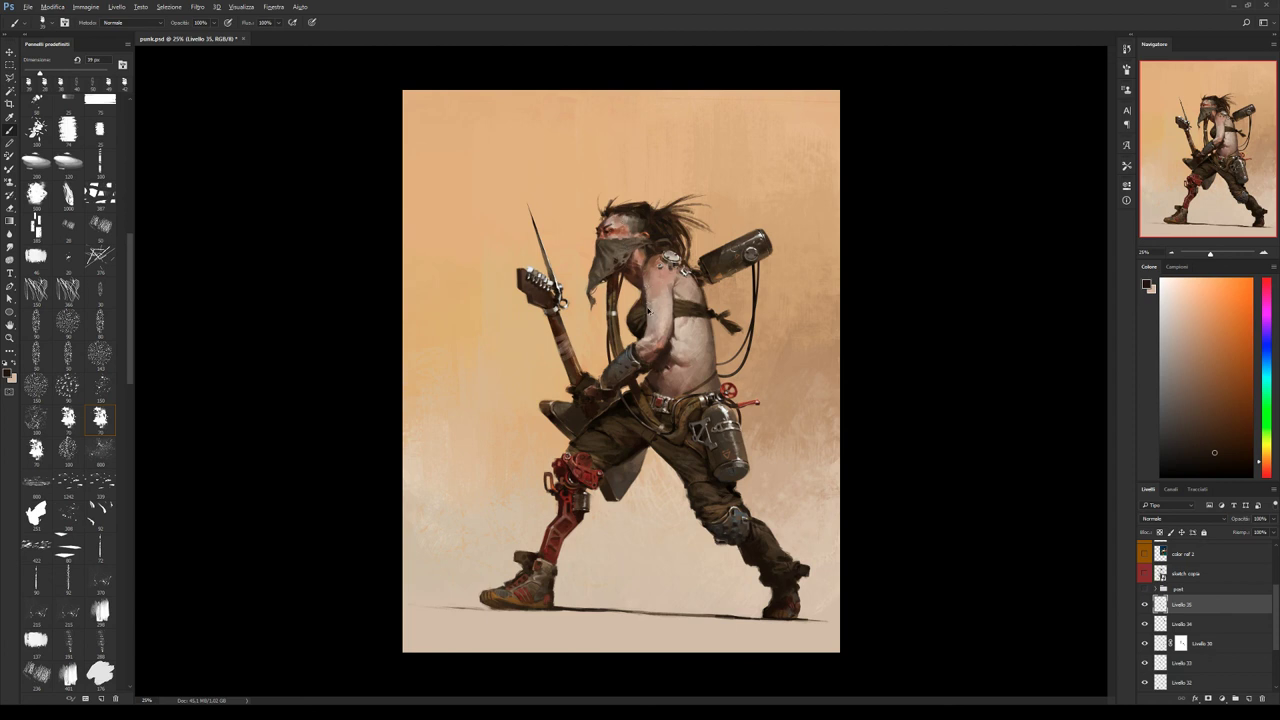
{"action": "left_click", "coordinate": [100, 418]}
{"action": "left_click", "coordinate": [738, 520], "text": "alt"}
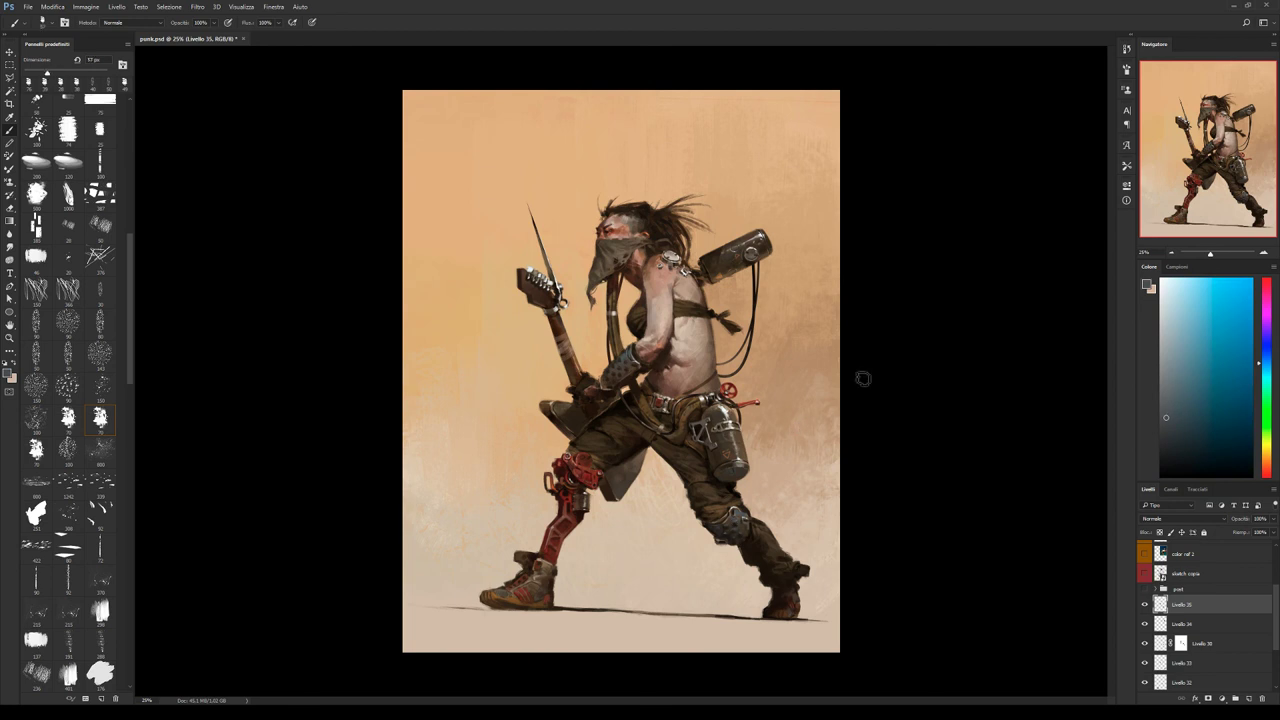
{"action": "key", "text": "bracketleft"}
{"action": "key", "text": "bracketleft"}
Dab dark orange-brown and blue-shifted shading onto the glove and hand.
{"action": "left_click", "coordinate": [646, 368], "text": "alt"}
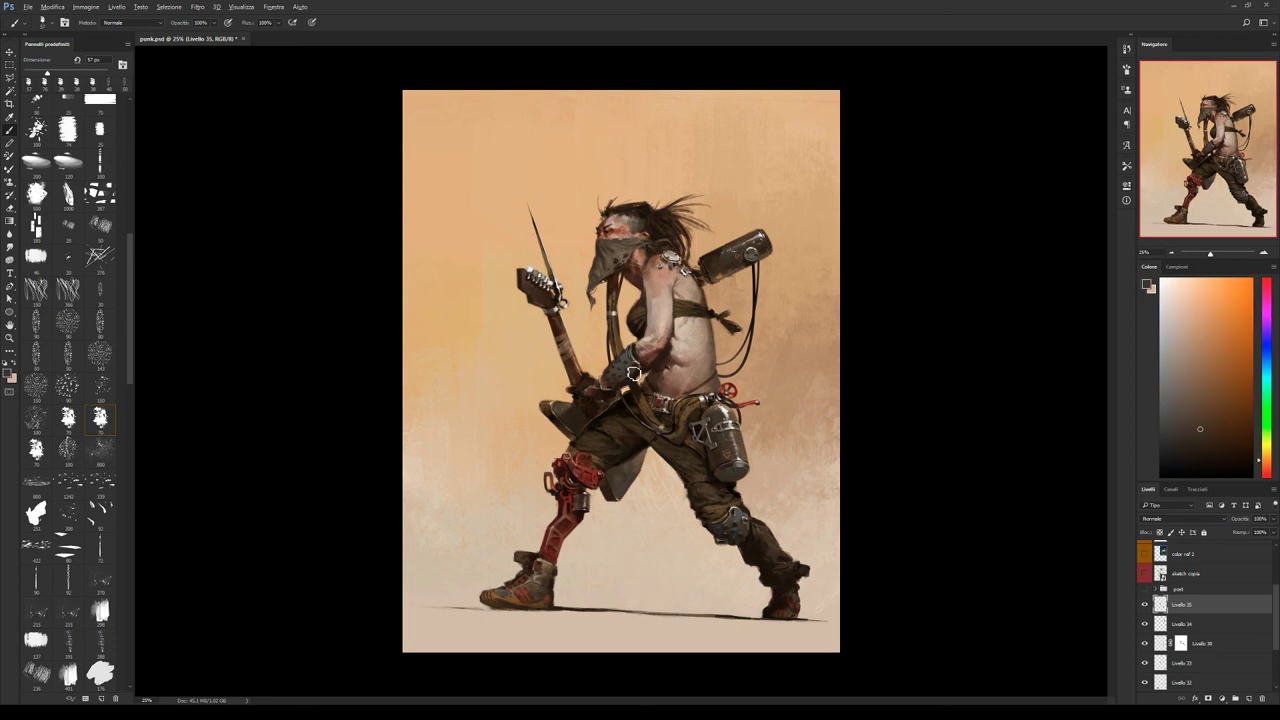
{"action": "key", "text": "x"}
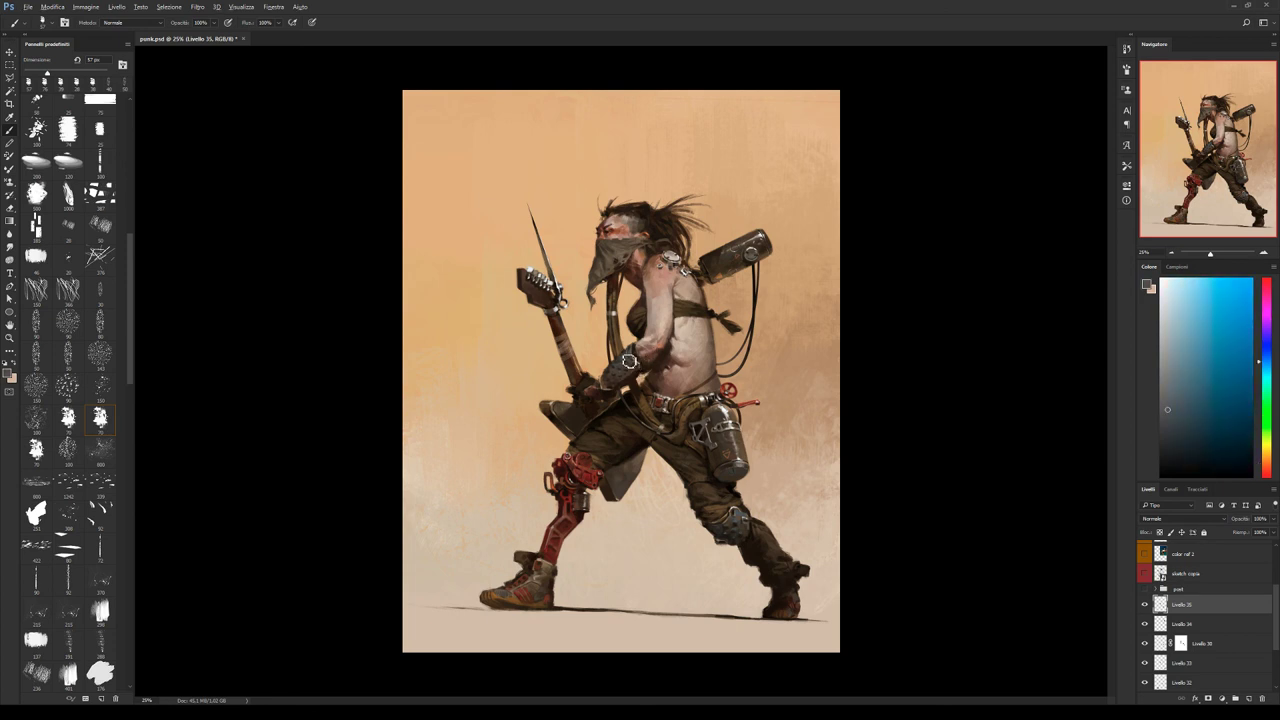
{"action": "left_click", "coordinate": [627, 366], "text": "alt"}
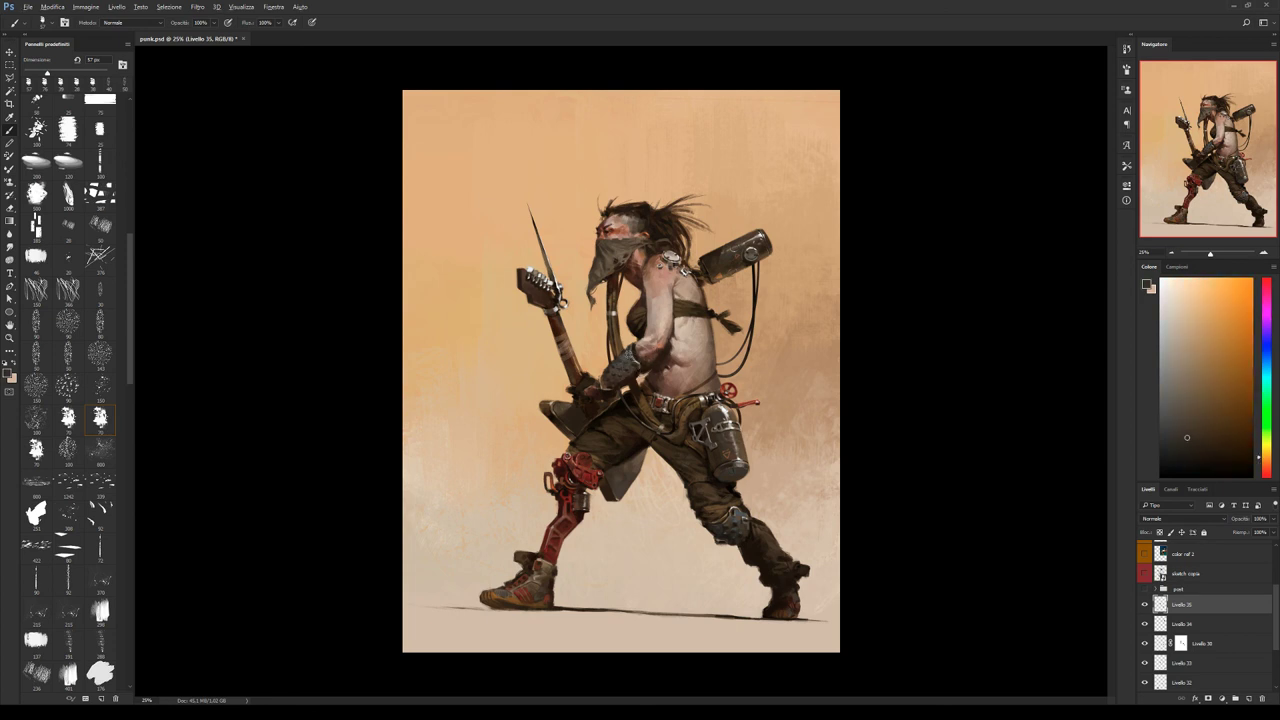
{"action": "key", "text": "x"}
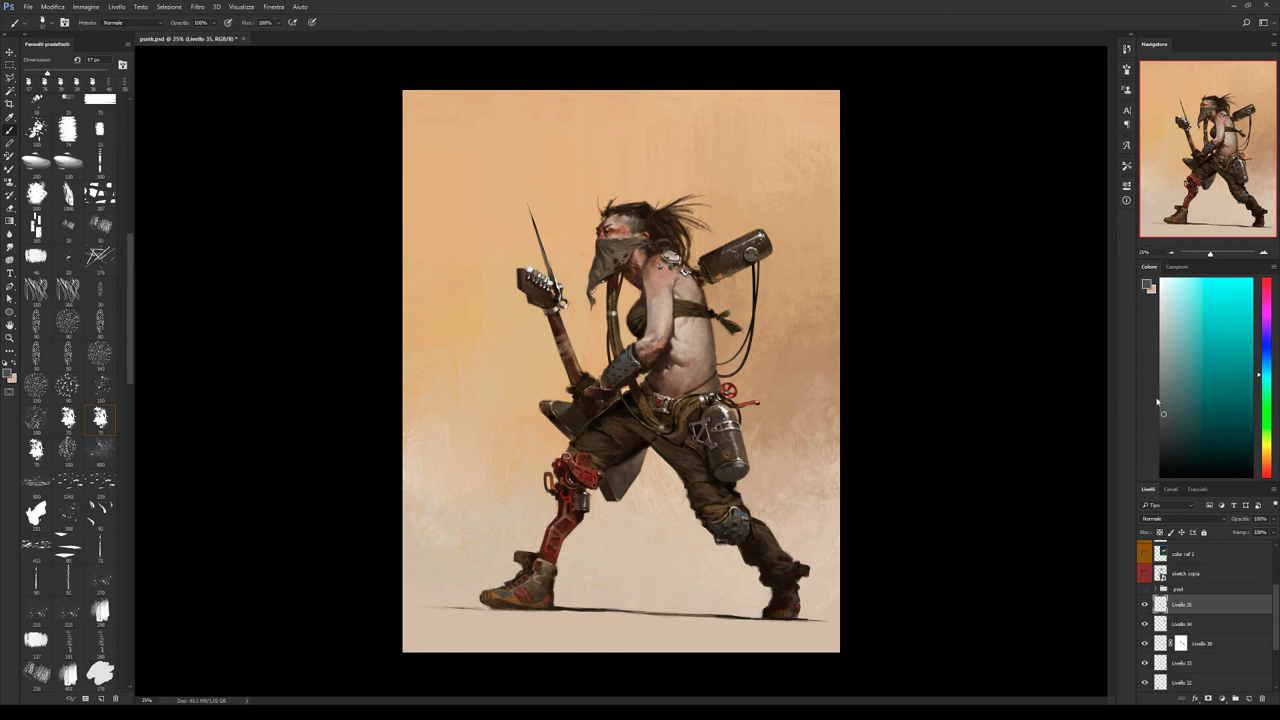
{"action": "left_click", "coordinate": [1164, 395]}
{"action": "left_click", "coordinate": [1264, 360]}
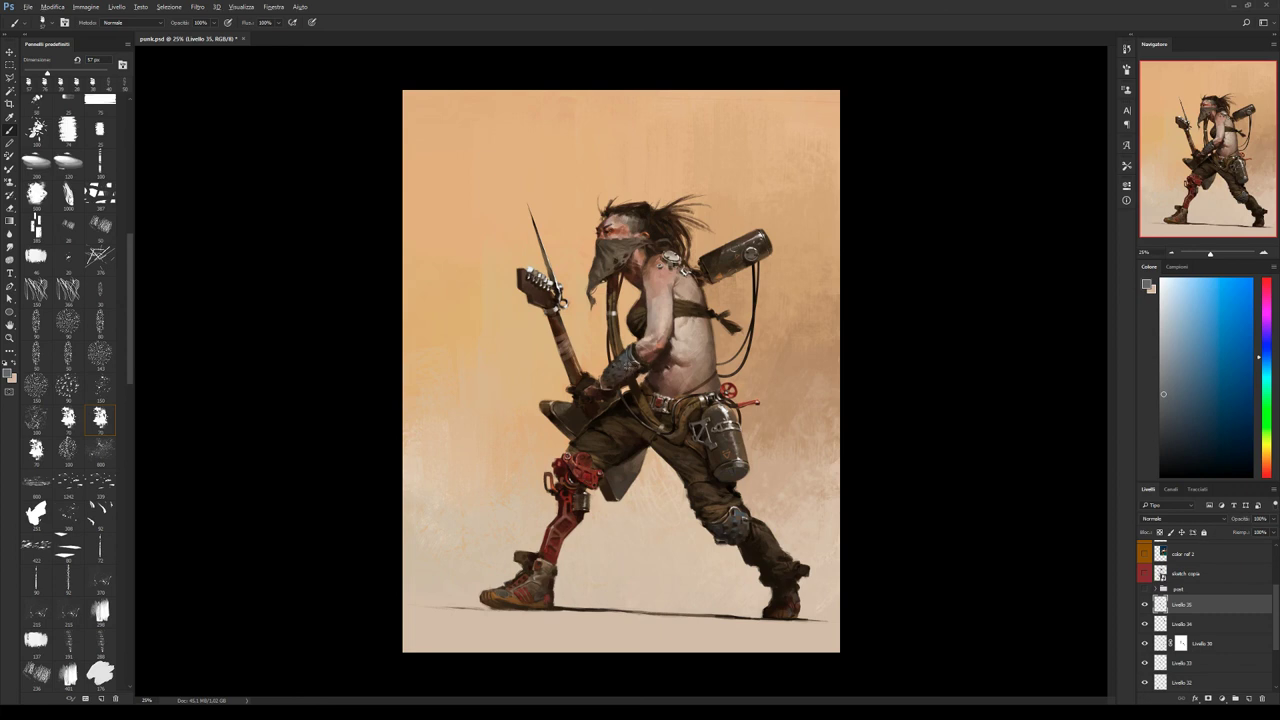
{"action": "left_click", "coordinate": [633, 367], "text": "alt"}
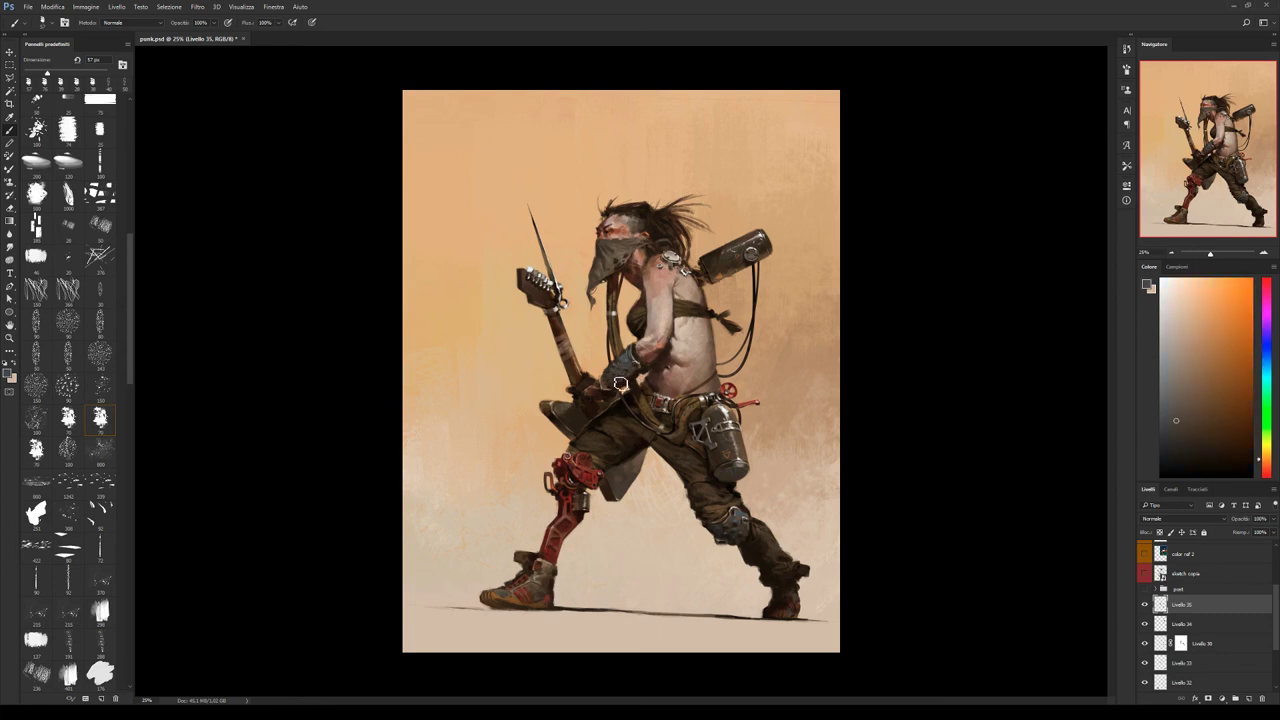
{"action": "left_click", "coordinate": [620, 386], "text": "alt"}
{"action": "left_click", "coordinate": [633, 375], "text": "alt"}
{"action": "left_click_drag", "start_coordinate": [633, 375], "coordinate": [624, 373]}
Mirror the painting, sample glove and guitar tones, and shrink the brush to about 29 px.
{"action": "key", "text": "h"}
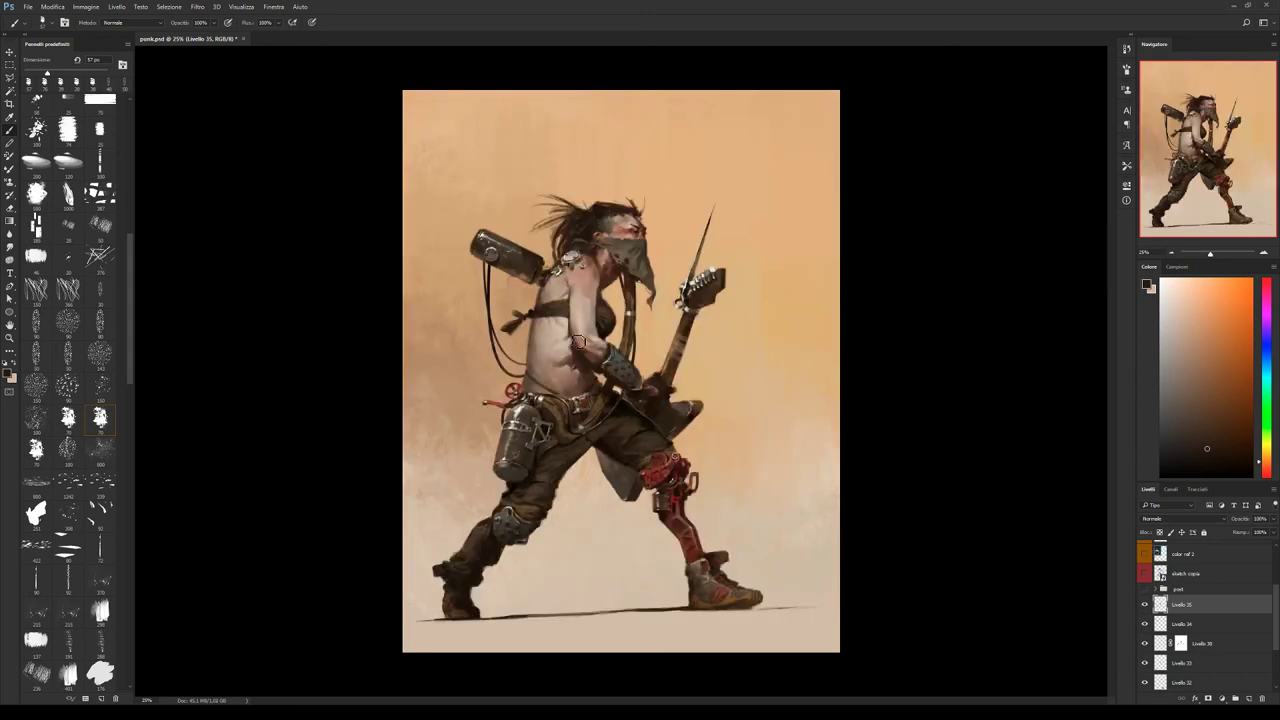
{"action": "left_click", "coordinate": [646, 378], "text": "alt"}
{"action": "left_click", "coordinate": [646, 386], "text": "alt"}
{"action": "left_click", "coordinate": [644, 399], "text": "alt"}
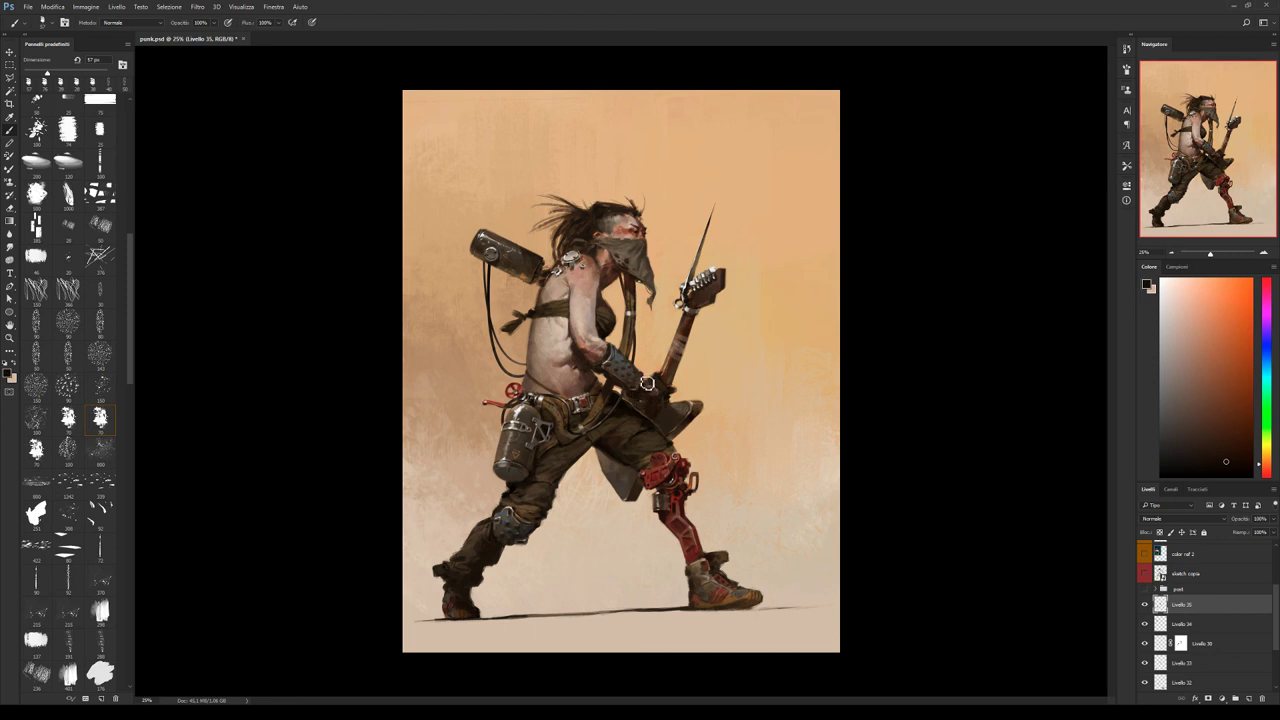
{"action": "key", "text": "bracketleft"}
{"action": "key", "text": "bracketleft"}
{"action": "key", "text": "bracketleft"}
{"action": "key", "text": "x"}
Touch up the torso with sampled browns and arm colour, restore the original orientation, and save.
{"action": "left_click", "coordinate": [636, 392], "text": "alt"}
{"action": "left_click", "coordinate": [646, 397], "text": "alt"}
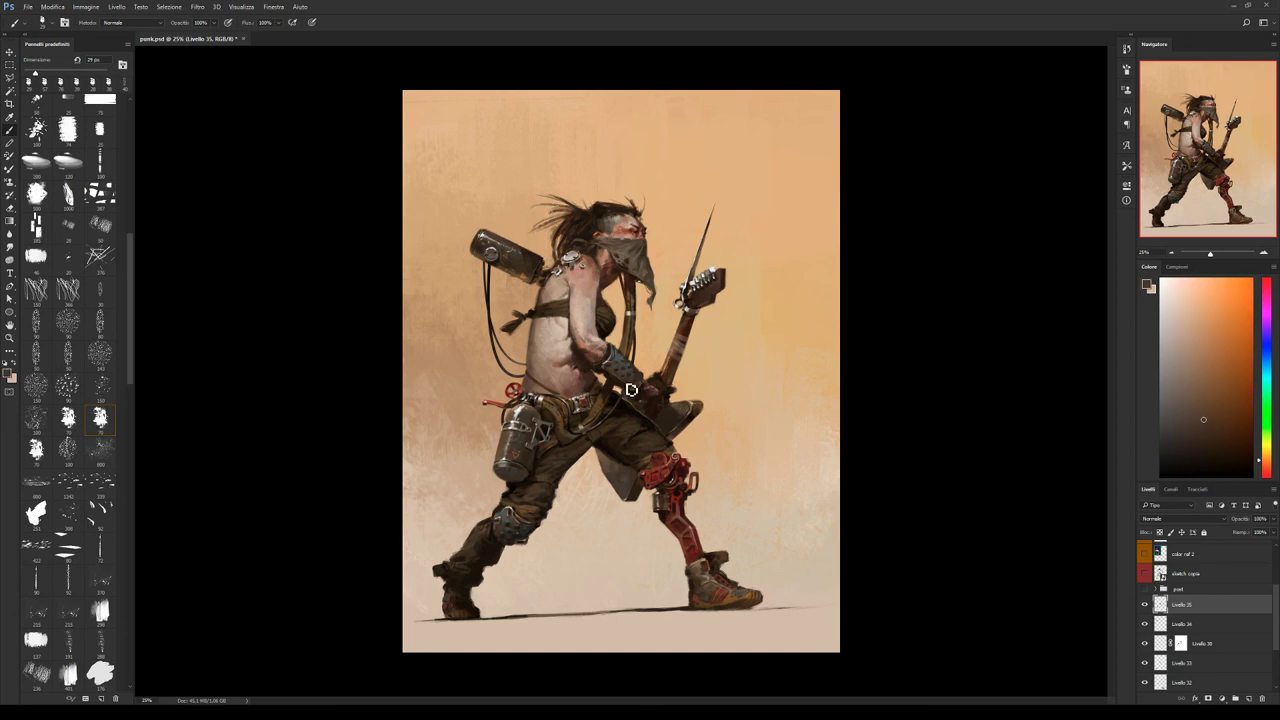
{"action": "left_click", "coordinate": [639, 395], "text": "alt"}
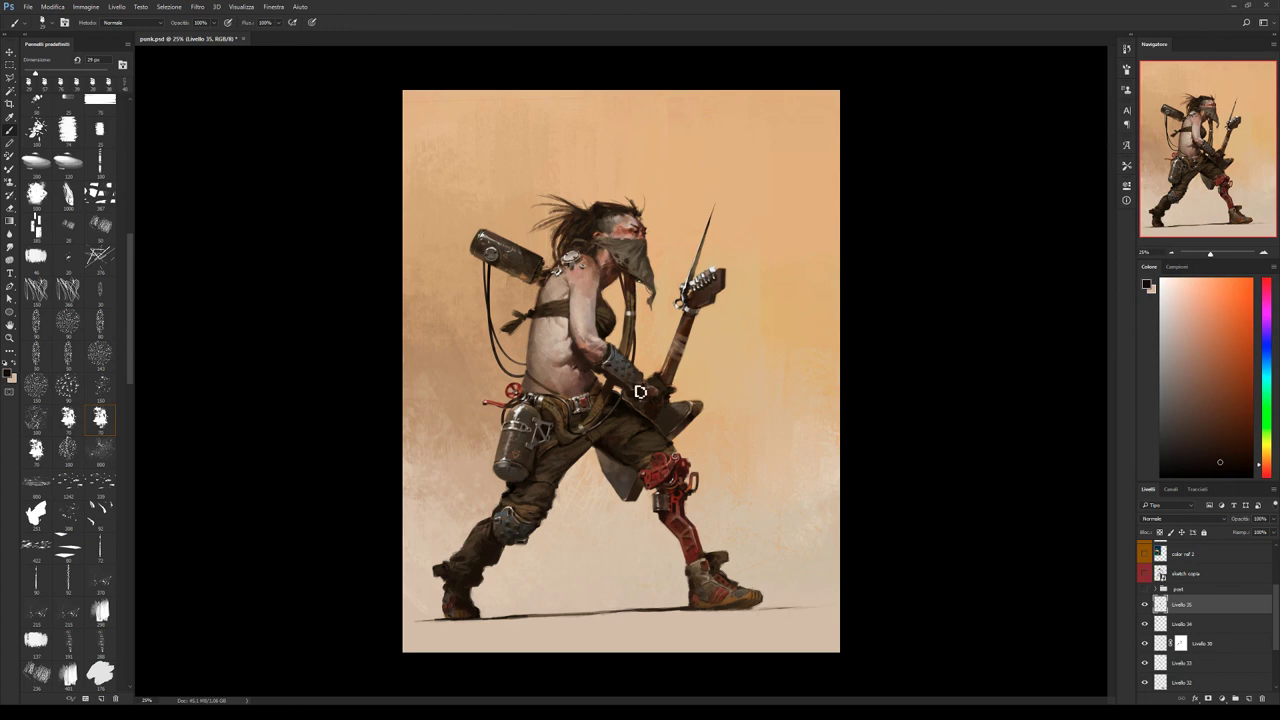
{"action": "left_click", "coordinate": [639, 388], "text": "alt"}
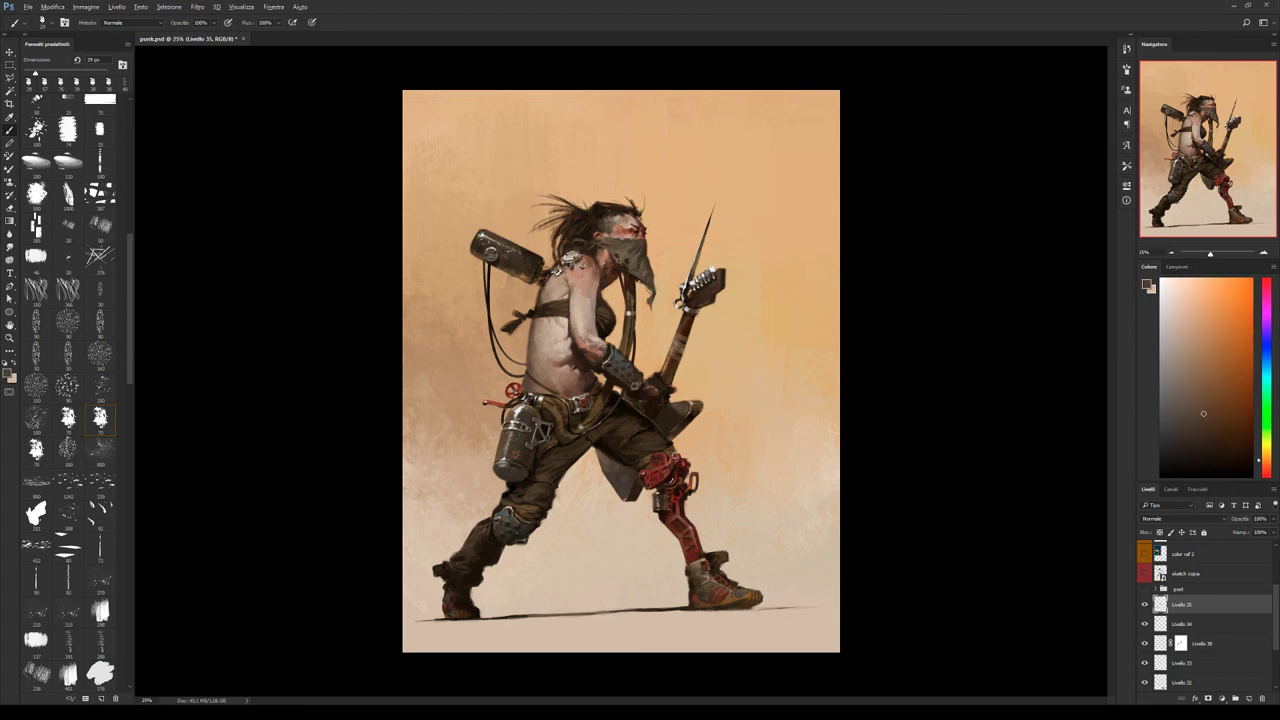
{"action": "left_click", "coordinate": [646, 385], "text": "alt"}
{"action": "left_click", "coordinate": [647, 384], "text": "alt"}
{"action": "left_click", "coordinate": [641, 377], "text": "alt"}
{"action": "left_click", "coordinate": [641, 372], "text": "alt"}
{"action": "left_click", "coordinate": [575, 367], "text": "alt"}
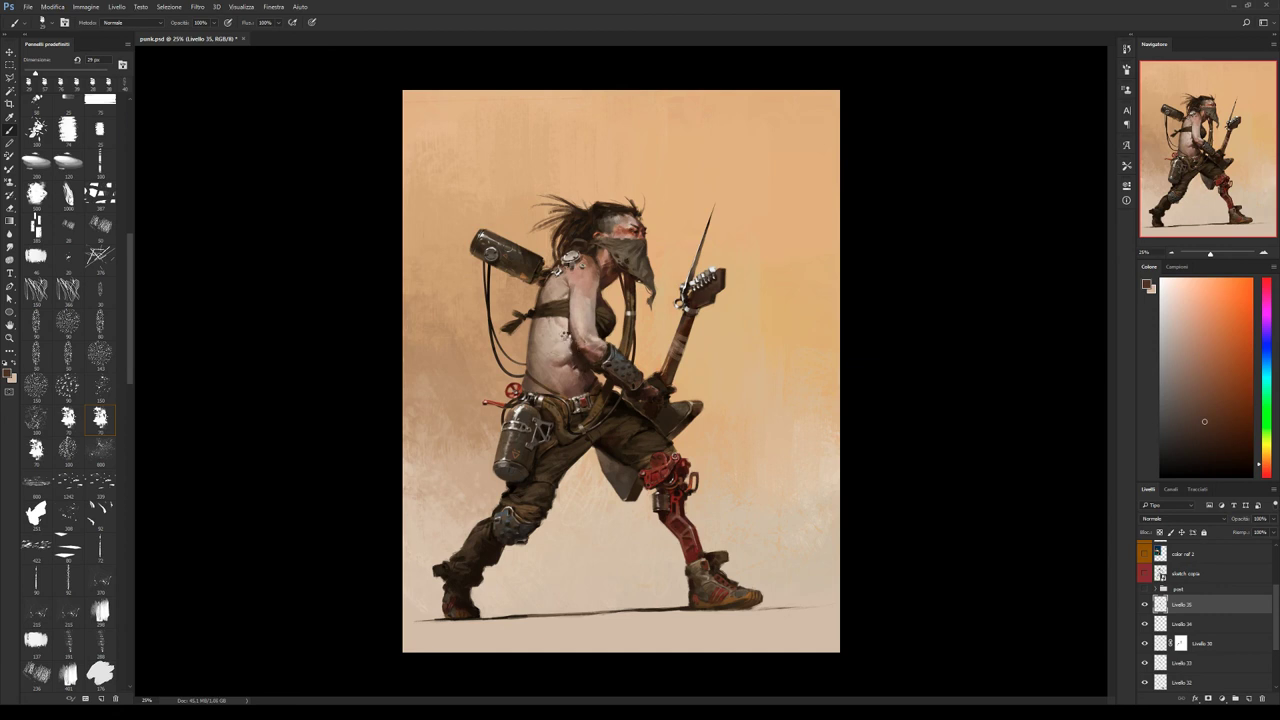
{"action": "key", "text": "ctrl+shift+h"}
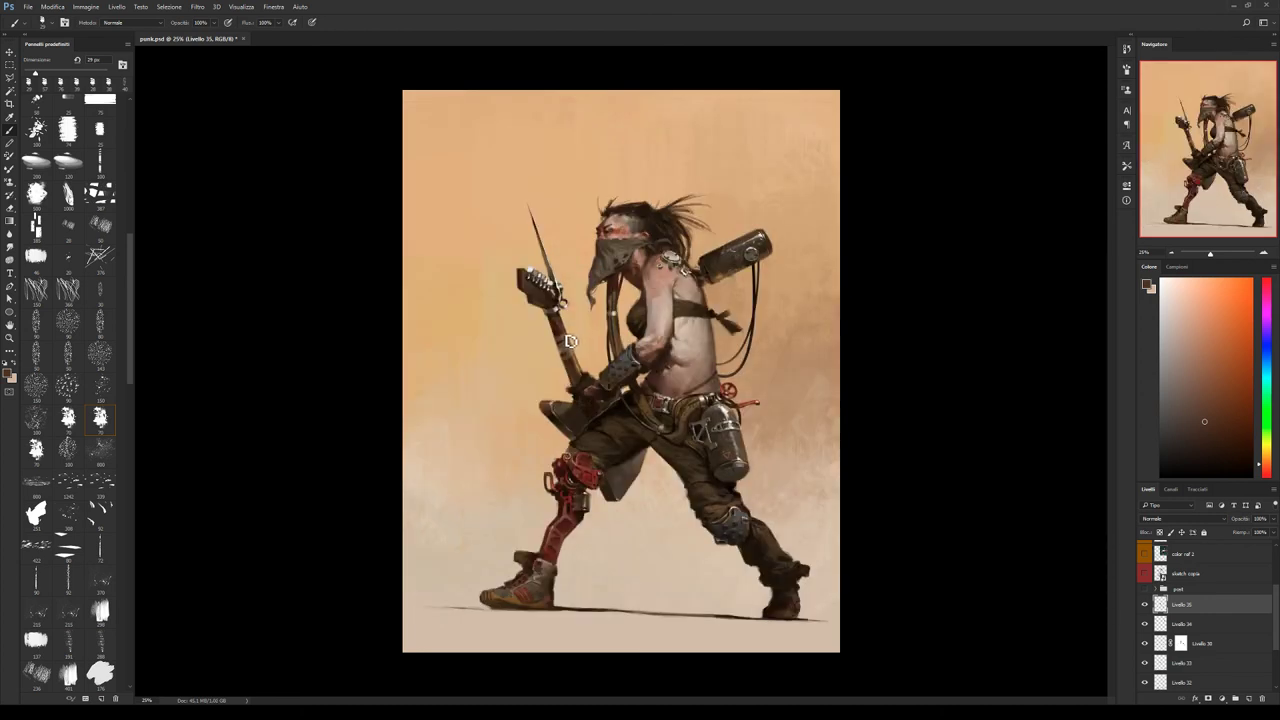
{"action": "key", "text": "ctrl+s"}
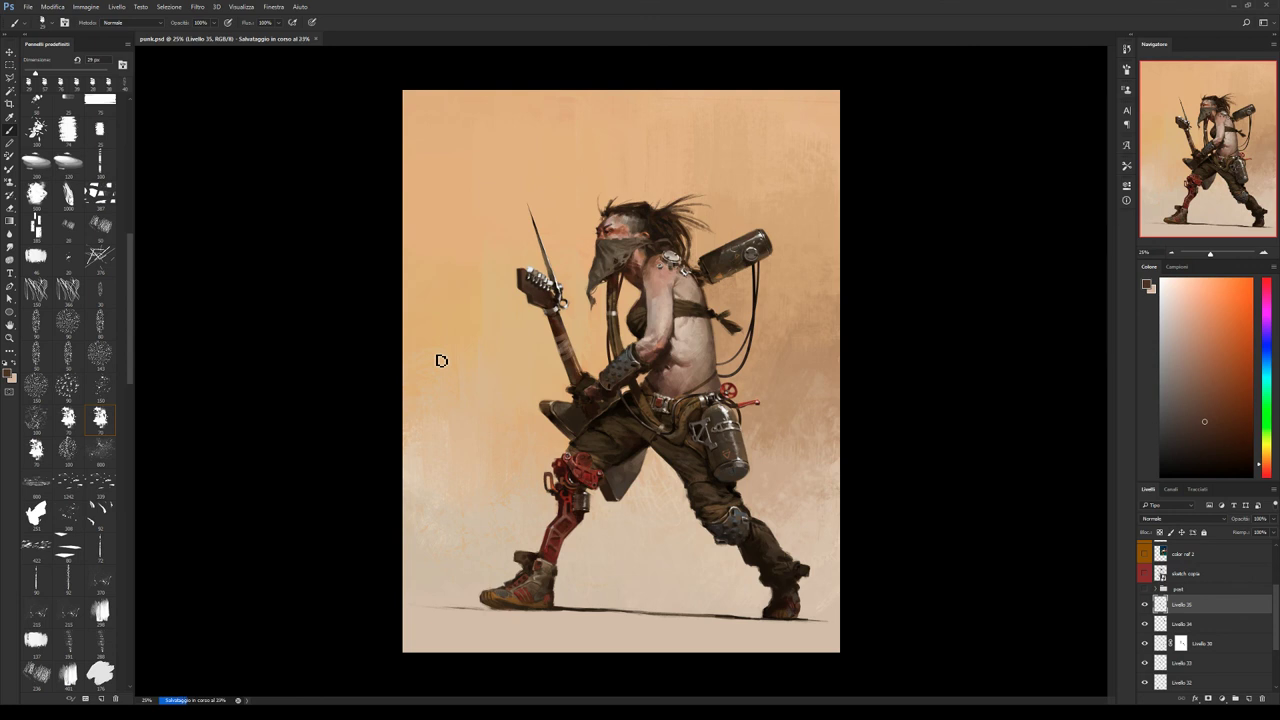